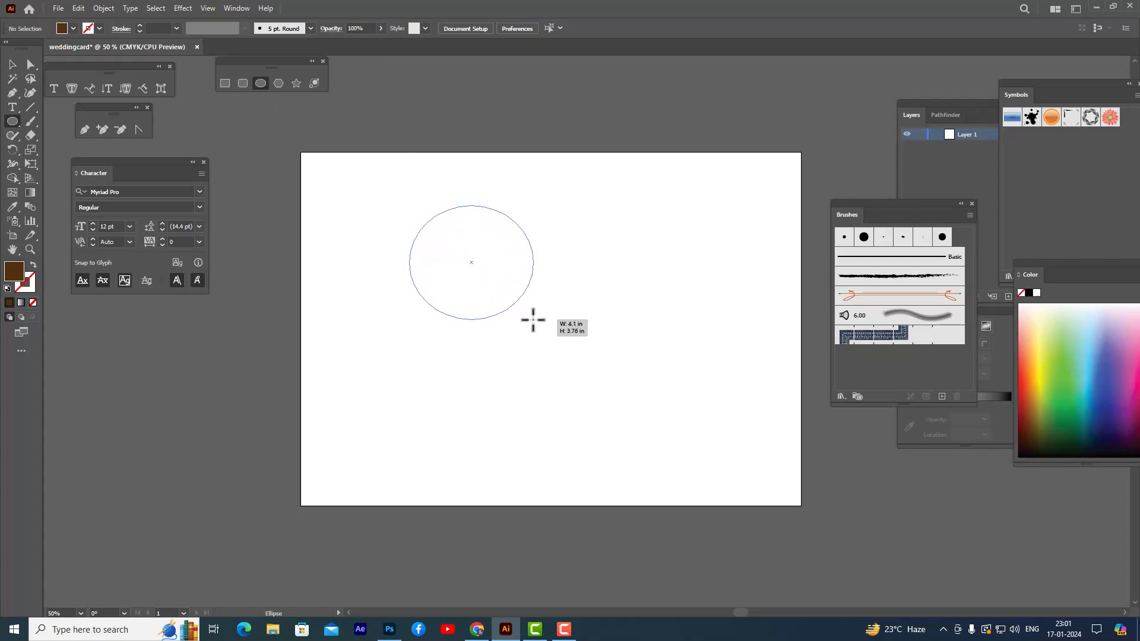
- Convert the brown ellipse's rightmost and leftmost anchor points to corners
{"action": "left_click", "coordinate": [30, 63]}
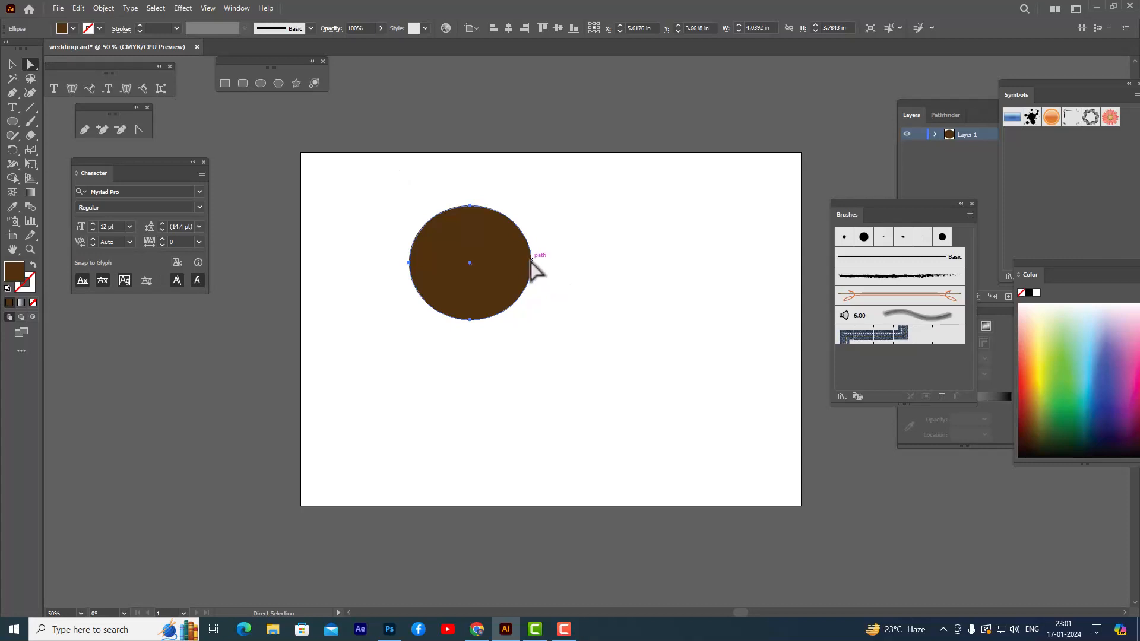
{"action": "left_click", "coordinate": [532, 263]}
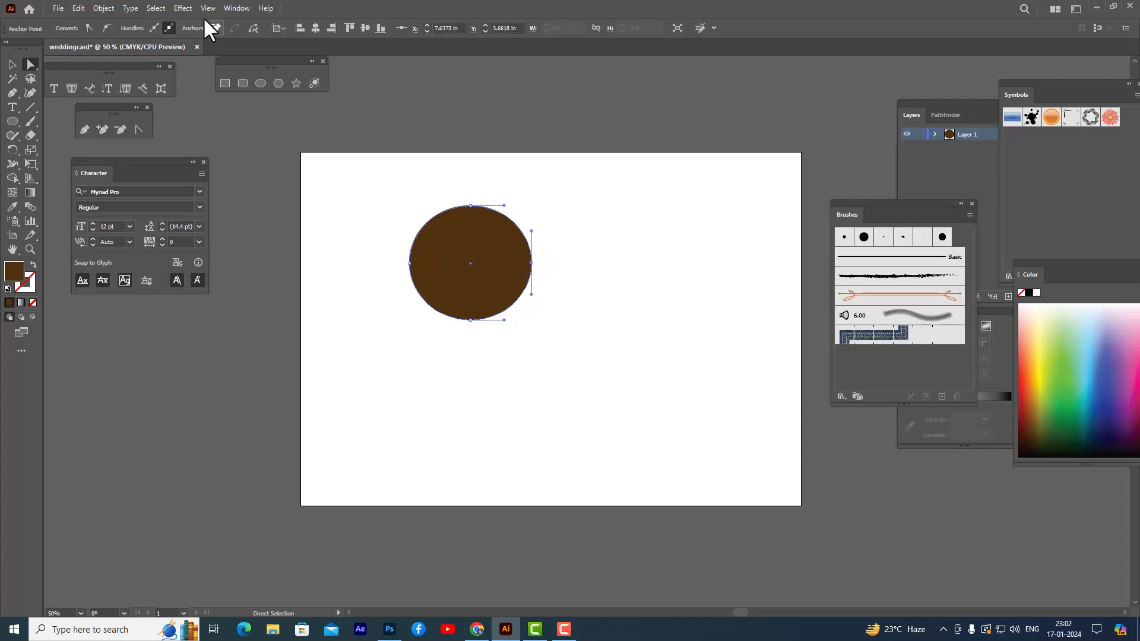
{"action": "left_click", "coordinate": [89, 27]}
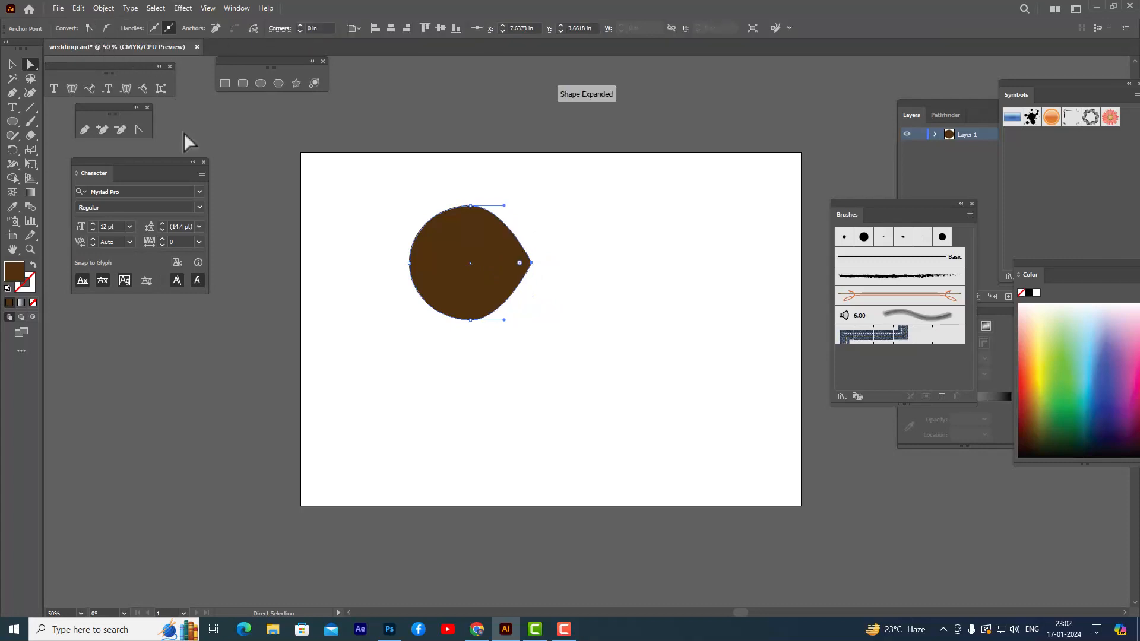
{"action": "left_click", "coordinate": [409, 263]}
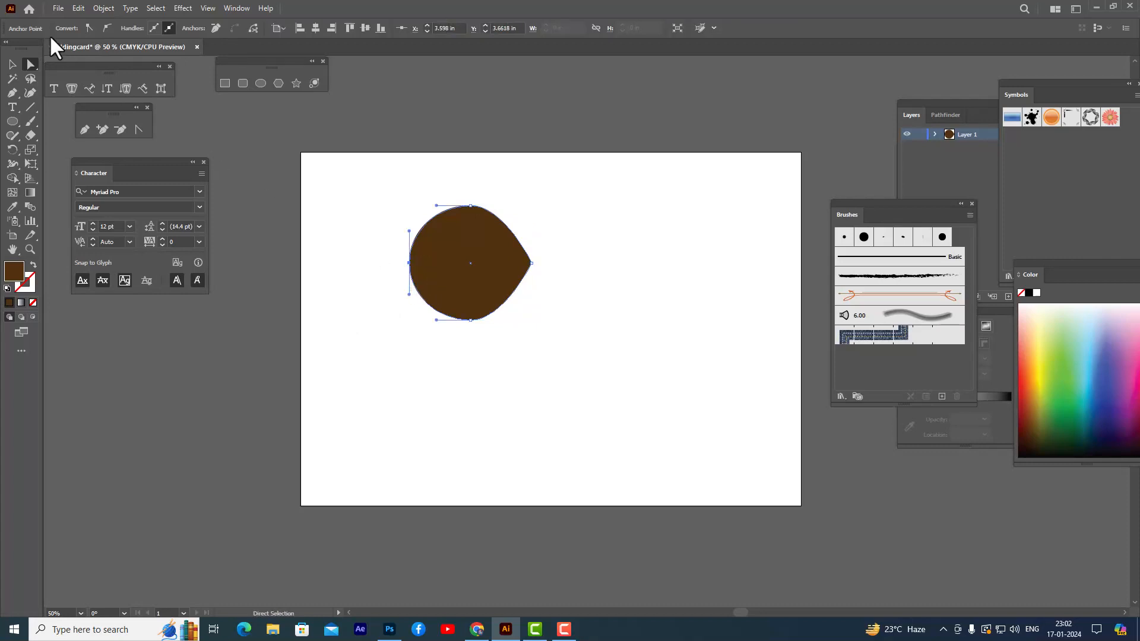
{"action": "left_click", "coordinate": [89, 28]}
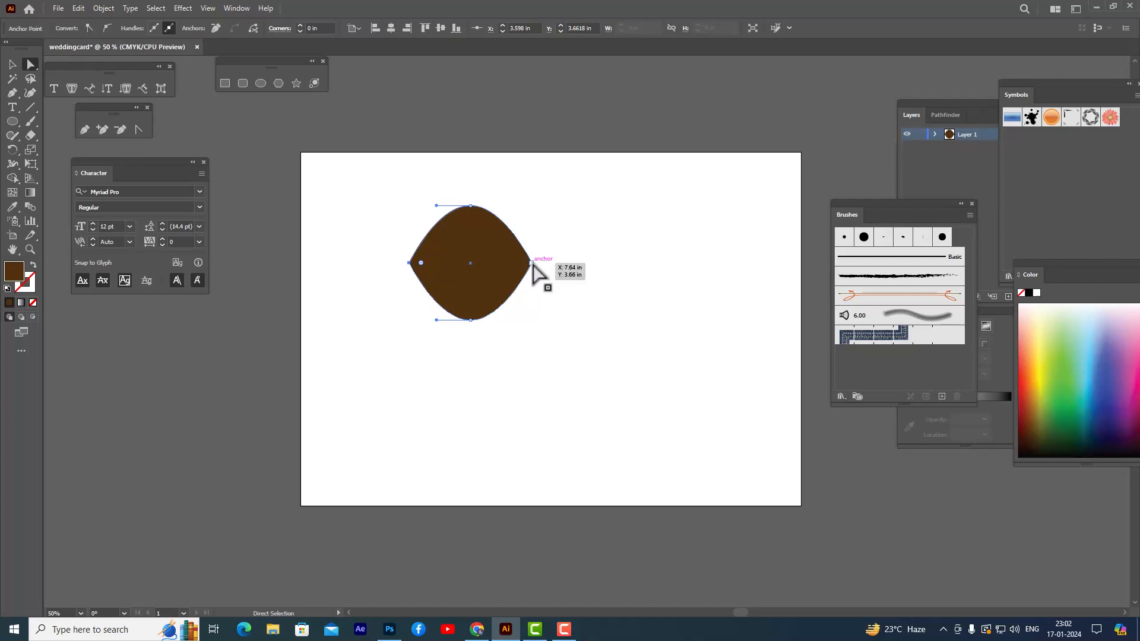
- Move the shape's right corner anchor horizontally outward to X about 19.3 in, stretching it into a long taper past the artboard
{"action": "left_click", "coordinate": [531, 263]}
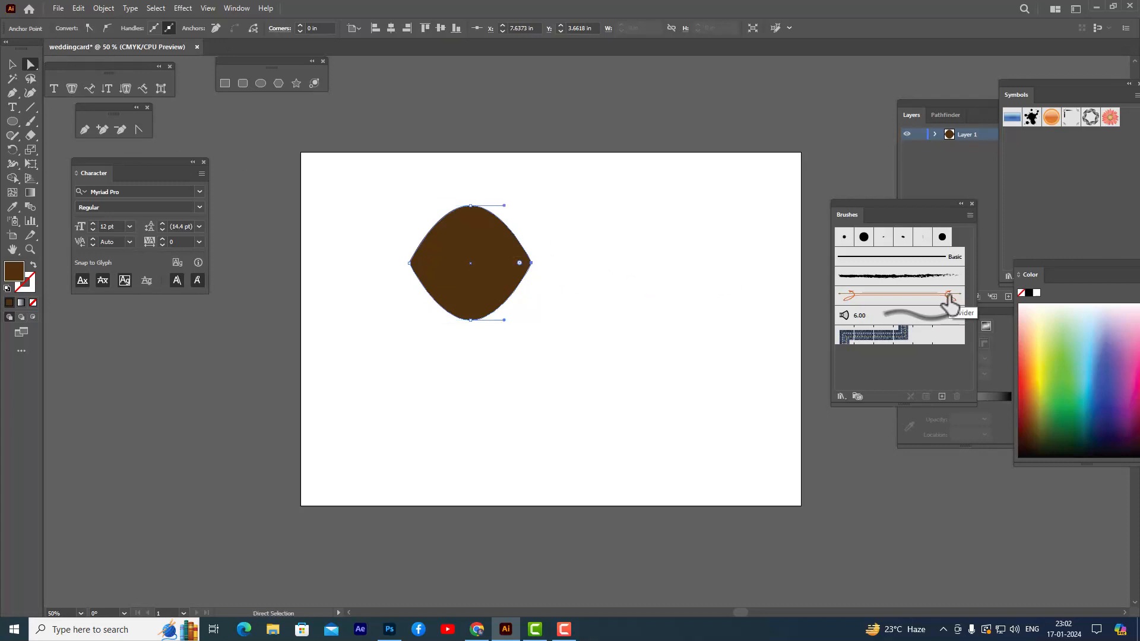
{"action": "key", "text": "shift+Right"}
{"action": "key", "text": "shift+Right"}
{"action": "key", "text": "shift+Right"}
{"action": "key", "text": "shift+Right"}
{"action": "key", "text": "shift+Right"}
{"action": "key", "text": "shift+Right"}
{"action": "key", "text": "shift+Right"}
{"action": "key", "text": "shift+Right"}
{"action": "key", "text": "shift+Right"}
{"action": "key", "text": "shift+Right"}
{"action": "key", "text": "shift+Right"}
{"action": "key", "text": "shift+Right"}
{"action": "key", "text": "shift+Right"}
{"action": "key", "text": "shift+Right"}
{"action": "key", "text": "shift+Right"}
{"action": "key", "text": "shift+Right"}
{"action": "key", "text": "shift+Right"}
{"action": "key", "text": "shift+Right"}
{"action": "key", "text": "shift+Right"}
{"action": "key", "text": "shift+Right"}
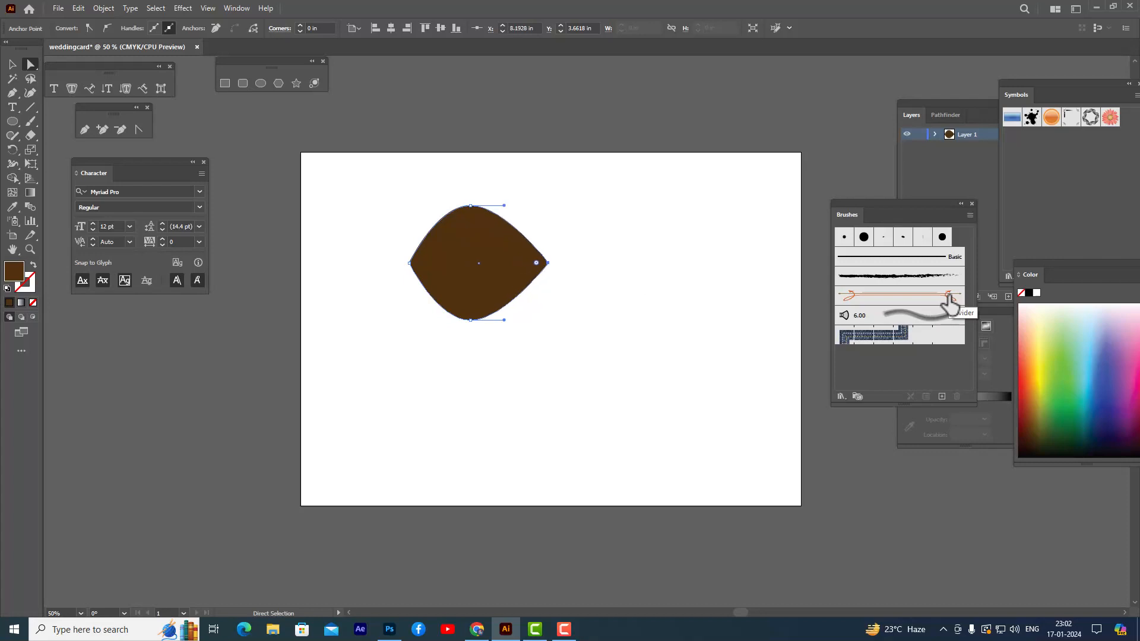
{"action": "key", "text": "shift+Right"}
{"action": "key", "text": "shift+Right"}
{"action": "key", "text": "shift+Right"}
{"action": "key", "text": "shift+Right"}
{"action": "key", "text": "shift+Right"}
{"action": "key", "text": "shift+Right"}
{"action": "key", "text": "shift+Right"}
{"action": "key", "text": "shift+Right"}
{"action": "key", "text": "shift+Right"}
{"action": "key", "text": "shift+Right"}
{"action": "key", "text": "shift+Right"}
{"action": "key", "text": "shift+Right"}
{"action": "key", "text": "shift+Right"}
{"action": "key", "text": "shift+Right"}
{"action": "key", "text": "shift+Right"}
{"action": "key", "text": "shift+Right"}
{"action": "key", "text": "shift+Right"}
{"action": "key", "text": "shift+Right"}
{"action": "key", "text": "shift+Right"}
{"action": "key", "text": "shift+Right"}
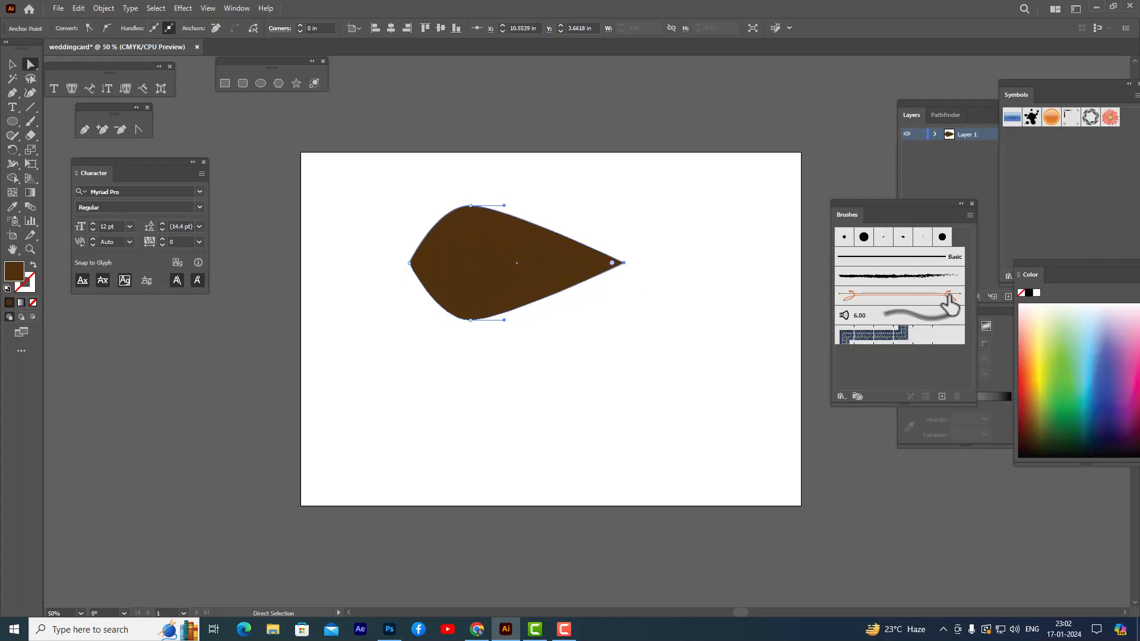
{"action": "key", "text": "shift+Right"}
{"action": "key", "text": "shift+Right"}
{"action": "key", "text": "shift+Right"}
{"action": "key", "text": "shift+Right"}
{"action": "key", "text": "shift+Right"}
{"action": "key", "text": "shift+Right"}
{"action": "key", "text": "shift+Right"}
{"action": "key", "text": "shift+Right"}
{"action": "key", "text": "shift+Right"}
{"action": "key", "text": "shift+Right"}
{"action": "key", "text": "shift+Right"}
{"action": "key", "text": "shift+Right"}
{"action": "key", "text": "shift+Right"}
{"action": "key", "text": "shift+Right"}
{"action": "key", "text": "shift+Right"}
{"action": "key", "text": "shift+Right"}
{"action": "key", "text": "shift+Right"}
{"action": "key", "text": "shift+Right"}
{"action": "key", "text": "shift+Right"}
{"action": "key", "text": "shift+Right"}
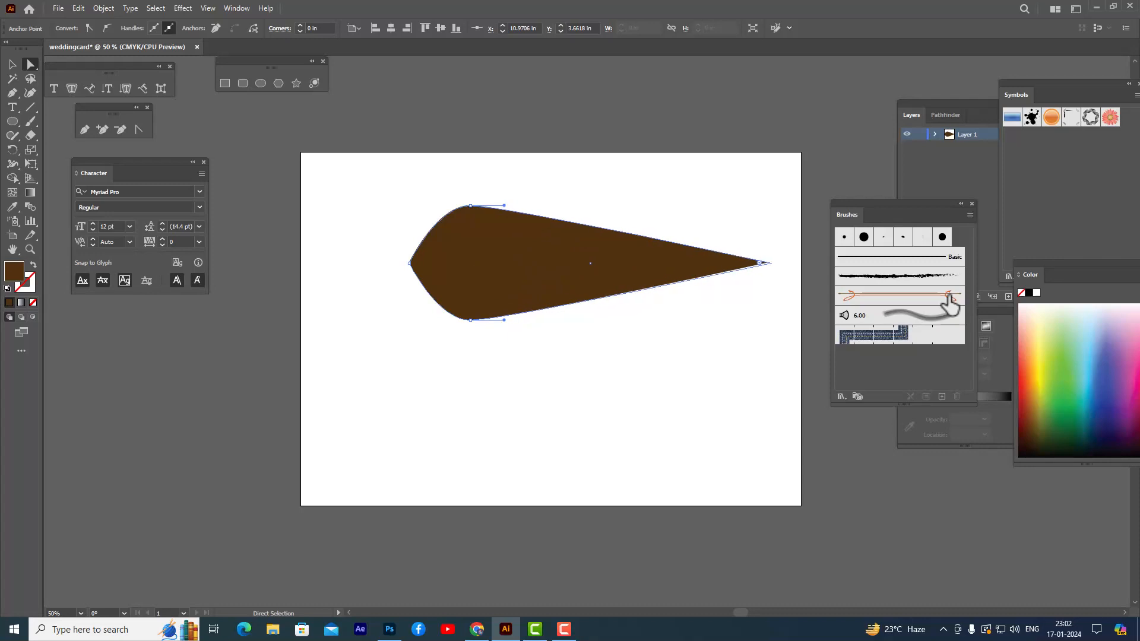
{"action": "key", "text": "shift+Right"}
{"action": "key", "text": "shift+Right"}
{"action": "key", "text": "shift+Right"}
{"action": "key", "text": "shift+Right"}
{"action": "key", "text": "shift+Right"}
{"action": "key", "text": "shift+Right"}
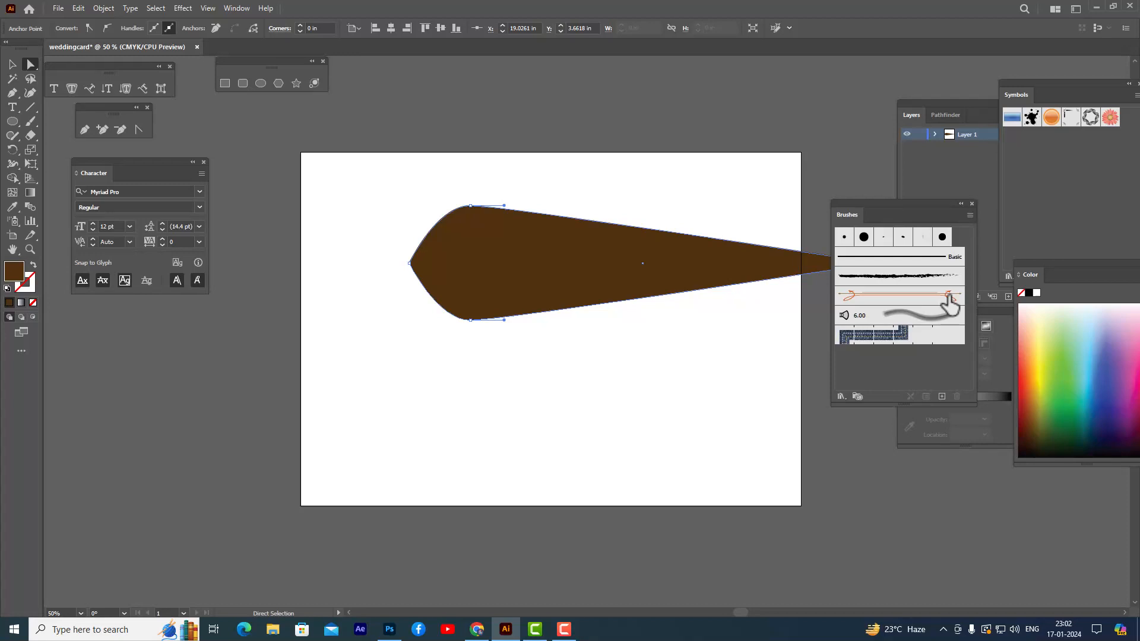
{"action": "left_click_drag", "start_coordinate": [854, 206], "coordinate": [920, 205]}
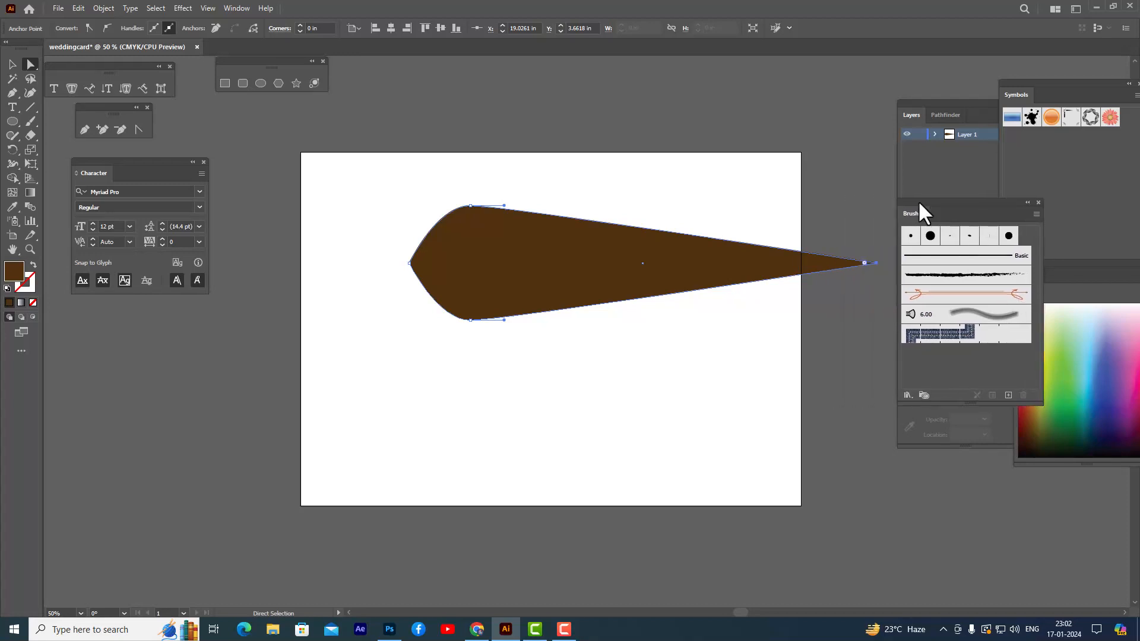
{"action": "key", "text": "shift+Right"}
{"action": "key", "text": "shift+Right"}
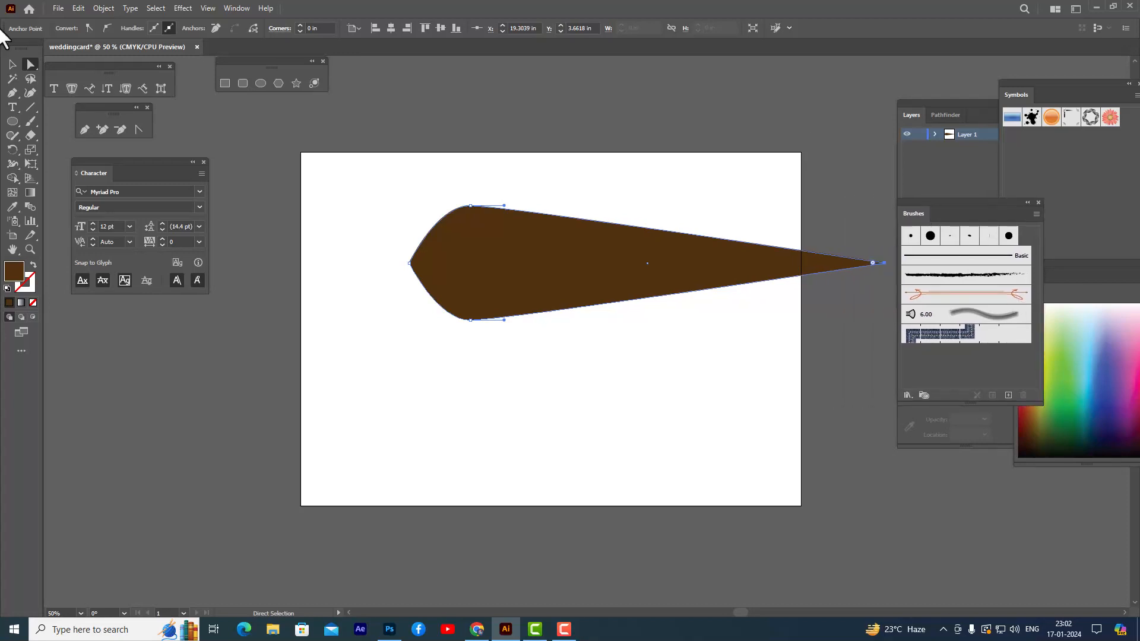
- Tilt and lengthen the direction handles of the upper and lower anchors so the shape's long sides bulge outward
{"action": "left_click", "coordinate": [470, 206]}
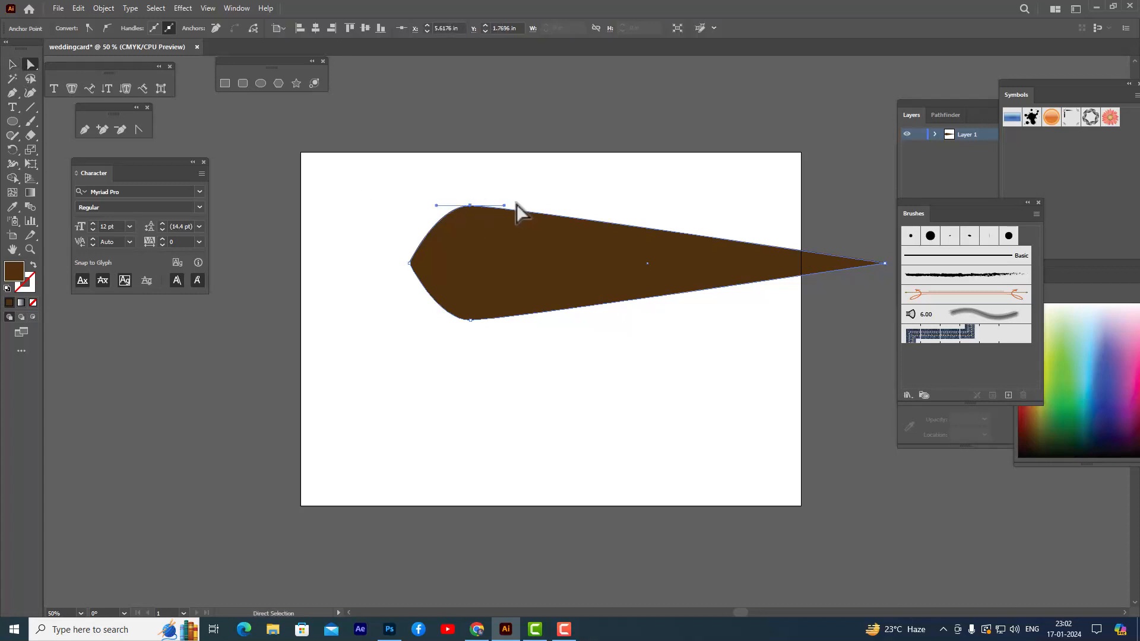
{"action": "left_click_drag", "start_coordinate": [505, 205], "coordinate": [421, 232]}
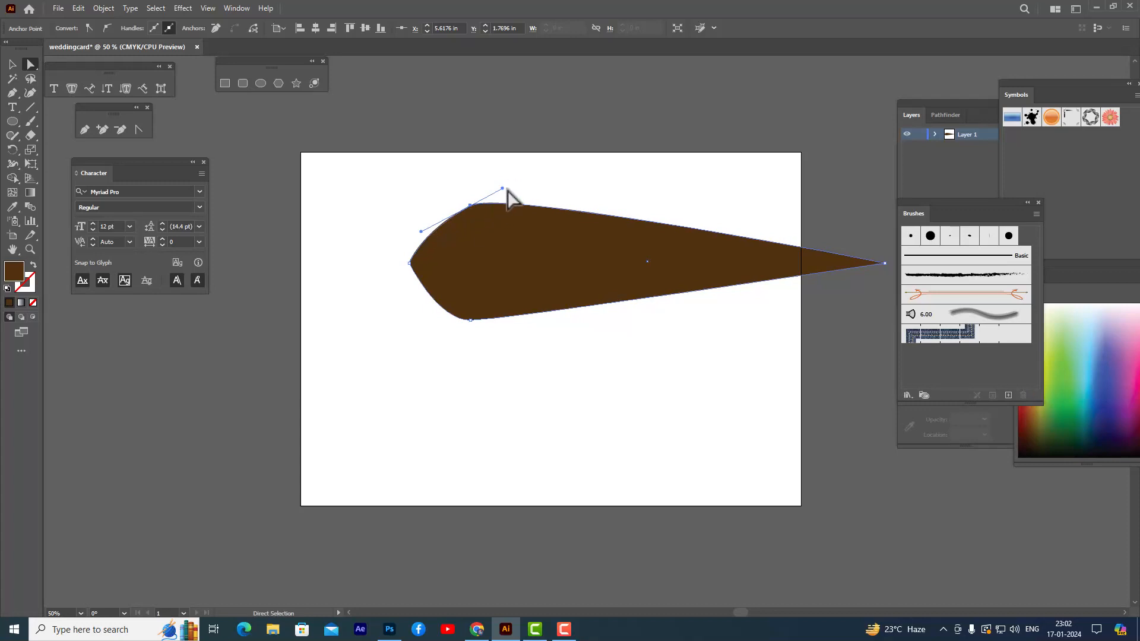
{"action": "left_click_drag", "start_coordinate": [503, 189], "coordinate": [540, 176]}
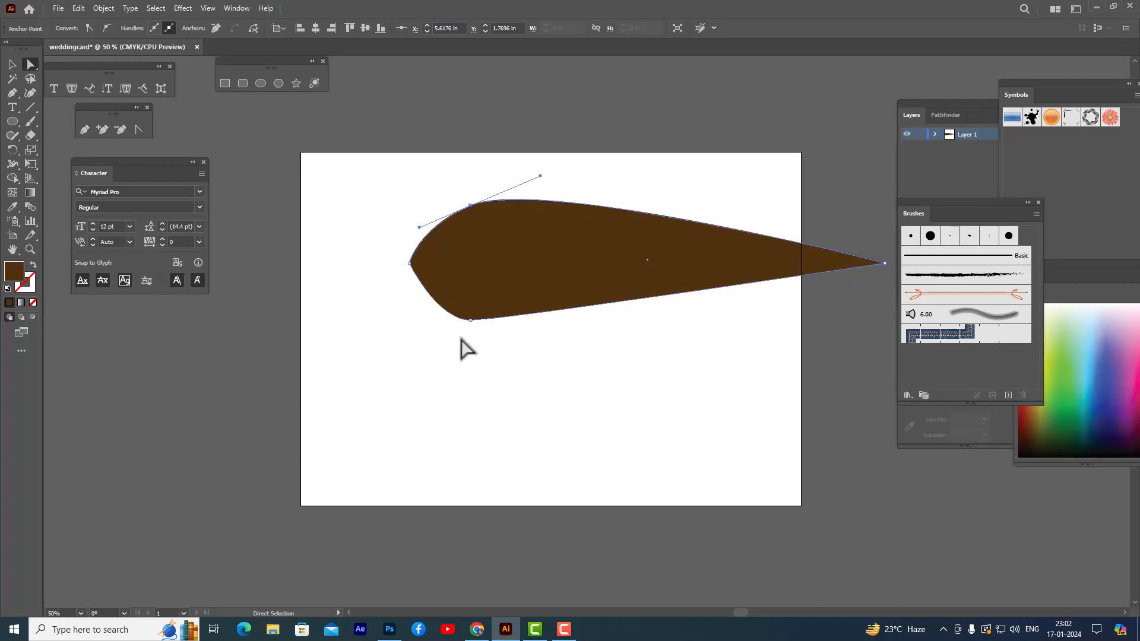
{"action": "left_click_drag", "start_coordinate": [472, 326], "coordinate": [434, 307]}
{"action": "left_click_drag", "start_coordinate": [552, 350], "coordinate": [559, 354]}
{"action": "left_click_drag", "start_coordinate": [433, 306], "coordinate": [420, 301]}
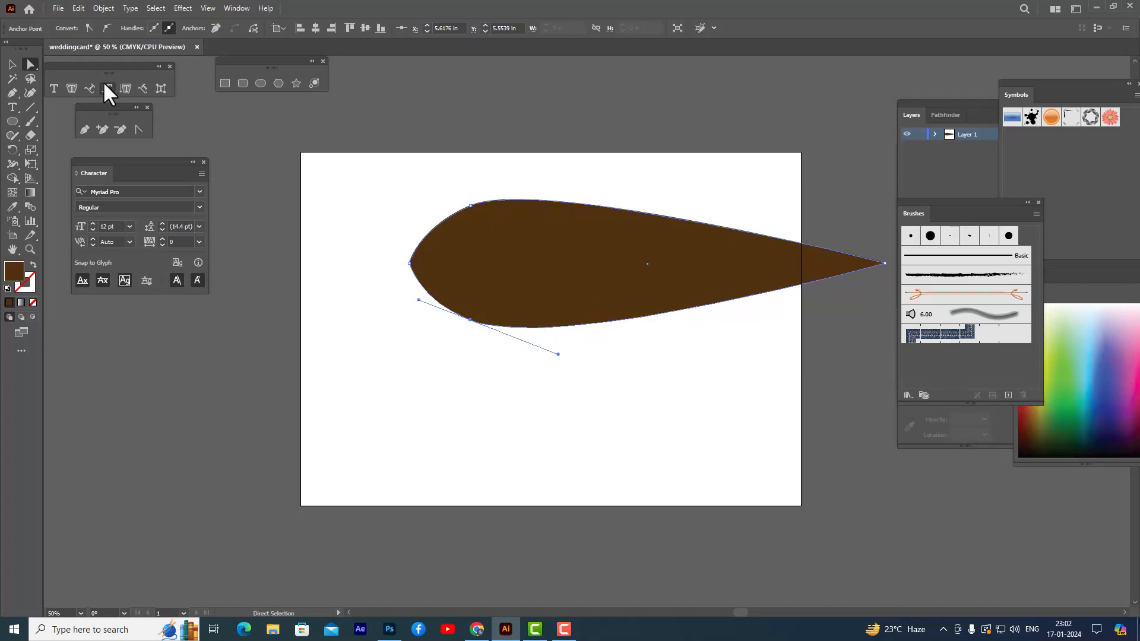
- Scale the tapered shape to a thin sliver about 15.7 in wide and 0.34 in high across the upper part of the artboard
{"action": "left_click", "coordinate": [13, 64]}
{"action": "left_click_drag", "start_coordinate": [538, 245], "coordinate": [459, 231]}
{"action": "mouse_move", "coordinate": [566, 188]}
{"action": "left_mouse_down"}
{"action": "mouse_move", "coordinate": [565, 309]}
{"action": "mouse_move", "coordinate": [555, 216]}
{"action": "left_mouse_up"}
{"action": "left_click", "coordinate": [555, 184]}
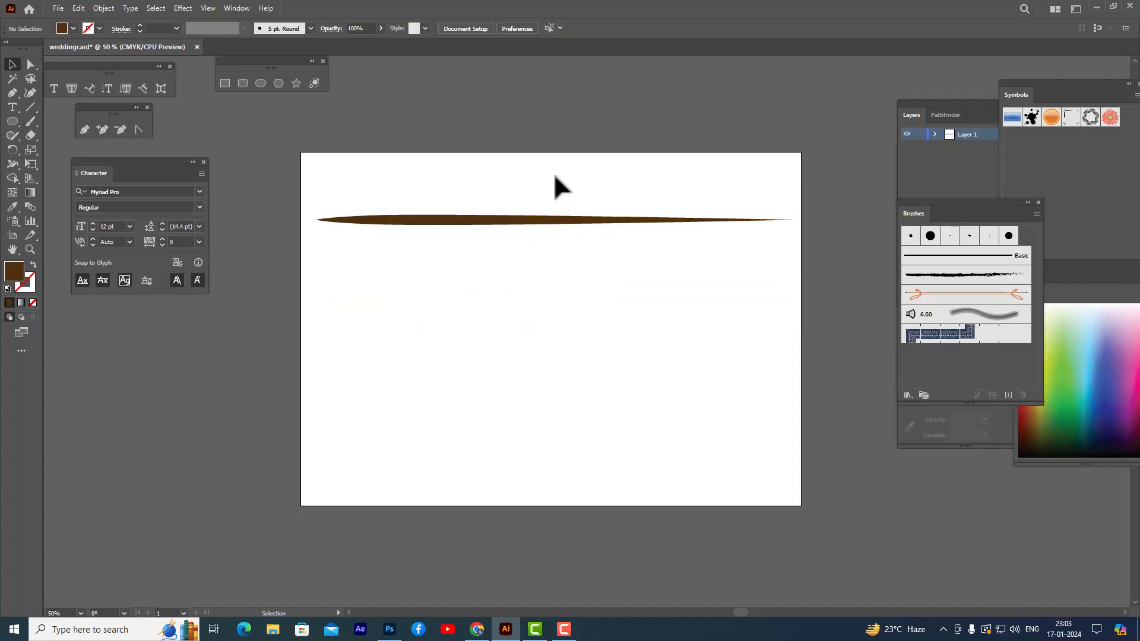
- Duplicate the brown sliver a short distance directly below the original and select the copy
{"action": "left_click", "coordinate": [524, 221]}
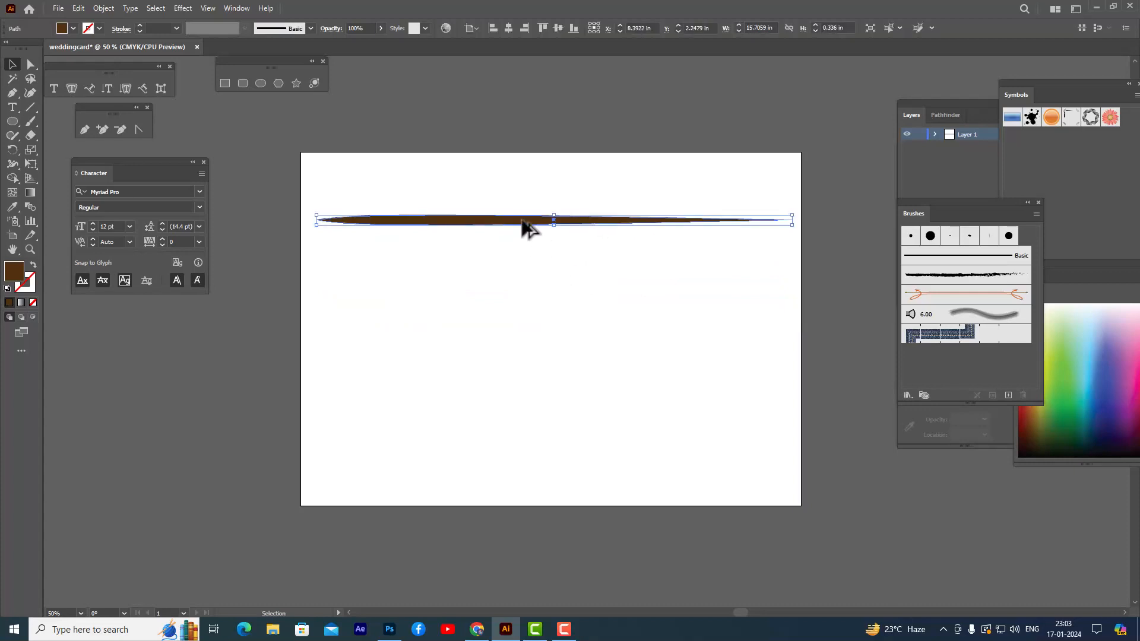
{"action": "left_click_drag", "start_coordinate": [522, 223], "coordinate": [525, 270]}
{"action": "left_click", "coordinate": [515, 172]}
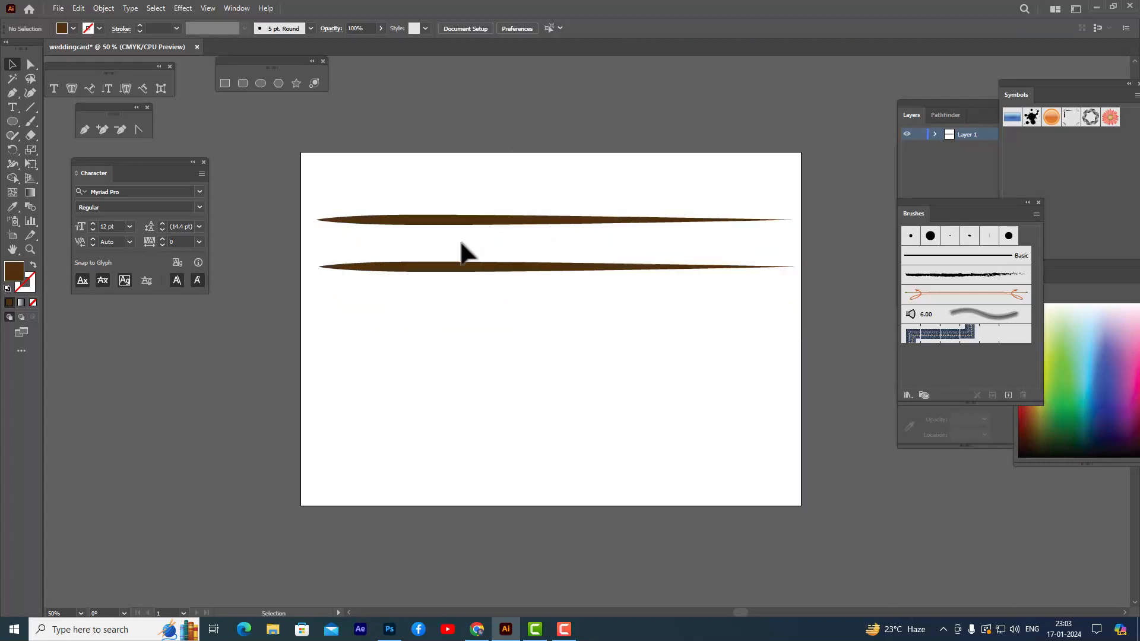
{"action": "left_click", "coordinate": [542, 281]}
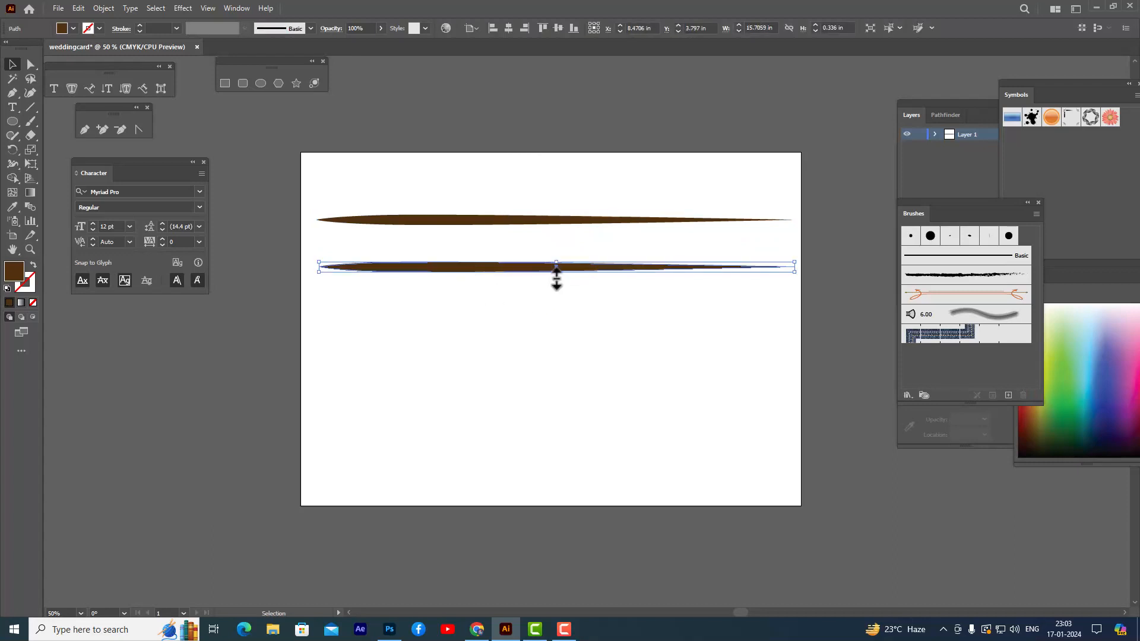
- Draw a rounded rectangle about 0.45 by 1.45 in, rotate it diagonally and position its upper end over the lower sliver
{"action": "left_click", "coordinate": [257, 84]}
{"action": "left_click", "coordinate": [243, 84]}
{"action": "left_click_drag", "start_coordinate": [411, 294], "coordinate": [424, 335]}
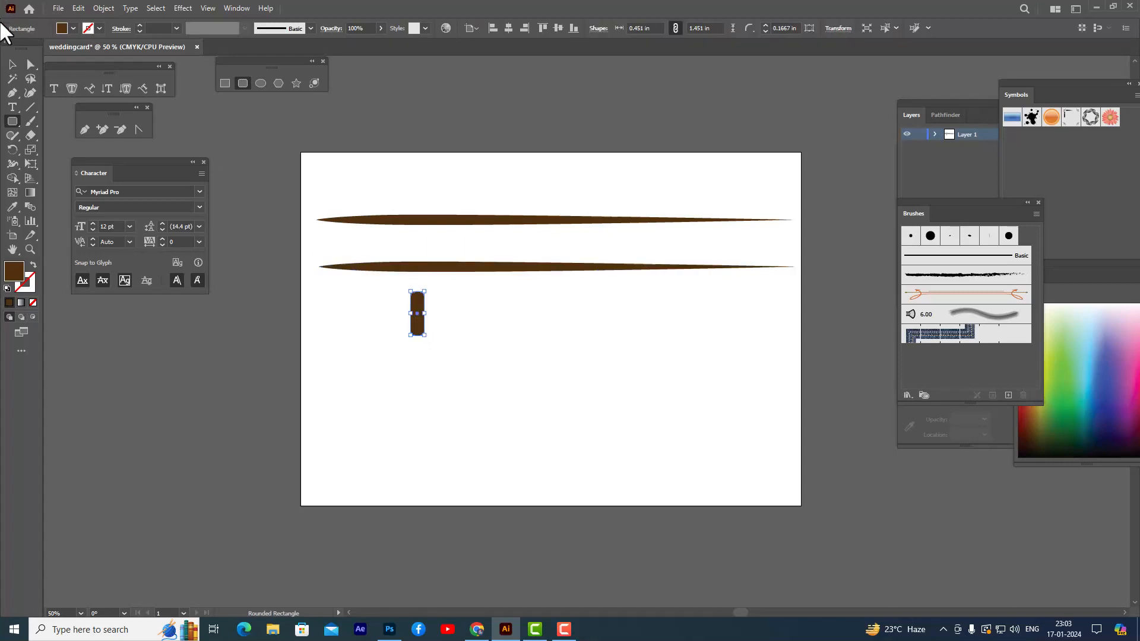
{"action": "left_click", "coordinate": [12, 64]}
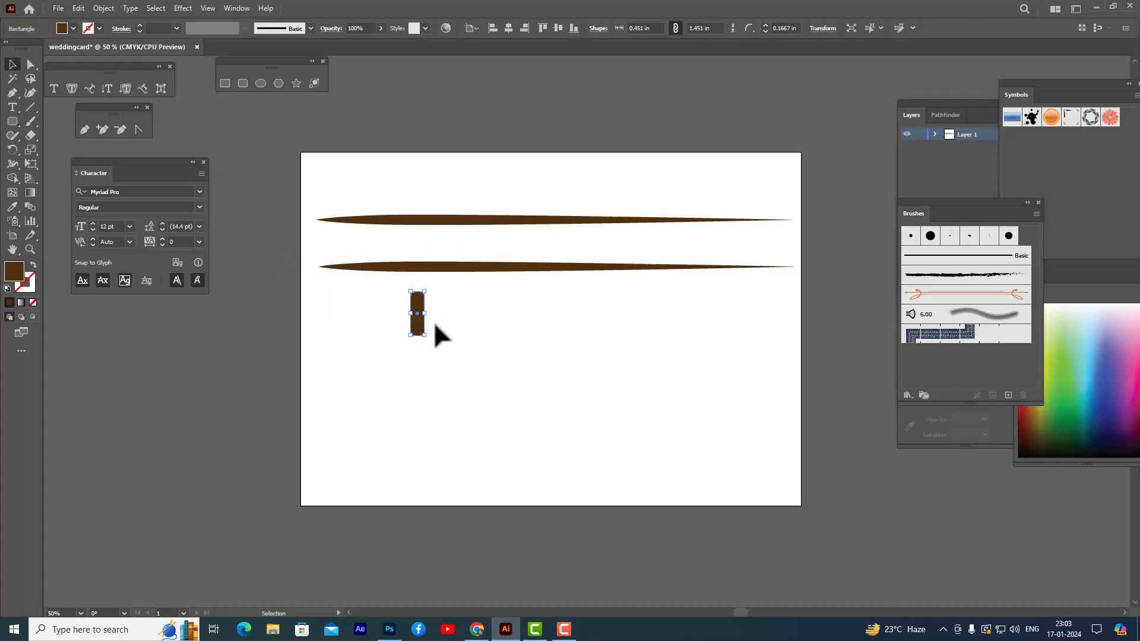
{"action": "left_click_drag", "start_coordinate": [425, 333], "coordinate": [433, 268]}
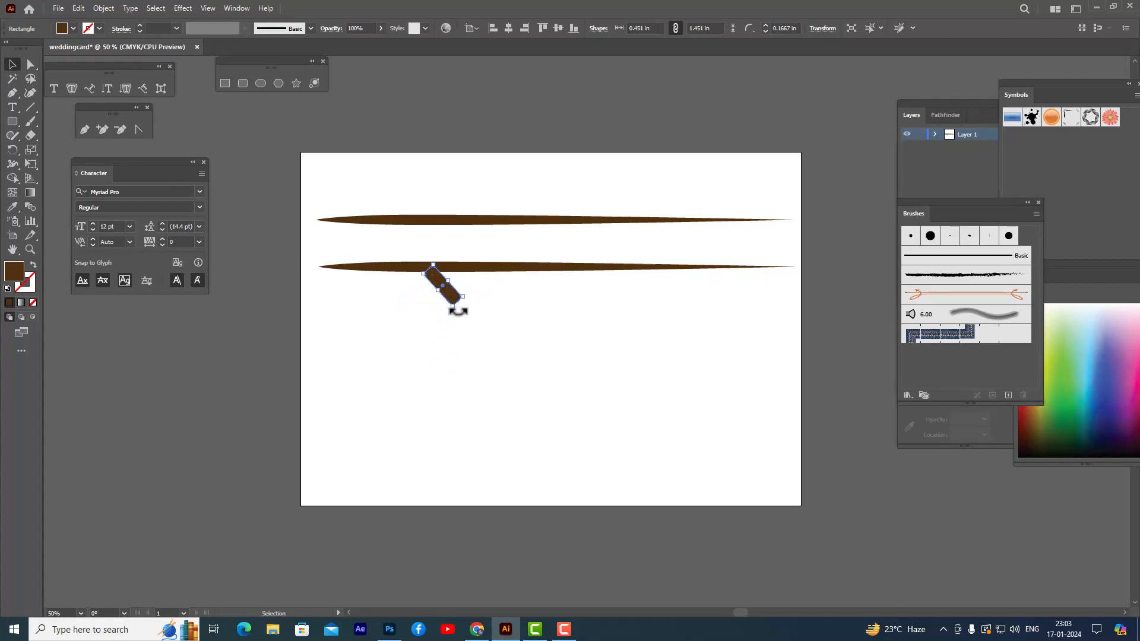
- Narrow the tilted rounded rectangle to about 0.33 in and place a duplicate to its right, overlapping the lower sliver
{"action": "key", "text": "ctrl+equal"}
{"action": "key", "text": "ctrl+equal"}
{"action": "key", "text": "ctrl+equal"}
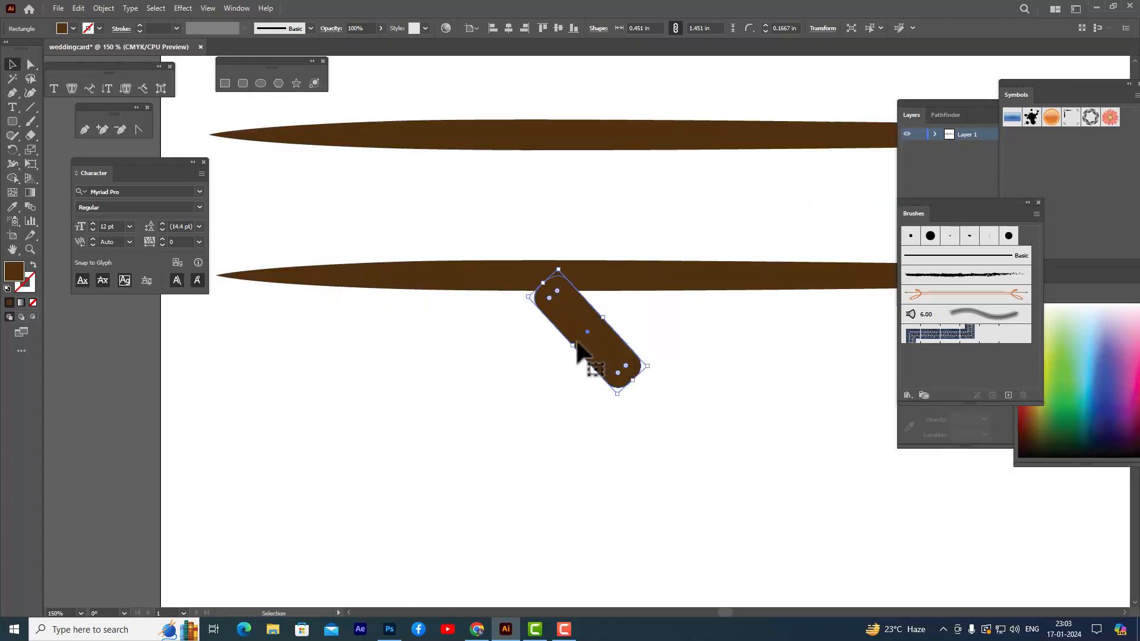
{"action": "left_click_drag", "start_coordinate": [573, 345], "coordinate": [649, 319]}
{"action": "left_click", "coordinate": [585, 237]}
{"action": "left_click", "coordinate": [619, 222]}
- Unite the two tilted rounded rectangles with Pathfinder
{"action": "left_click", "coordinate": [629, 320]}
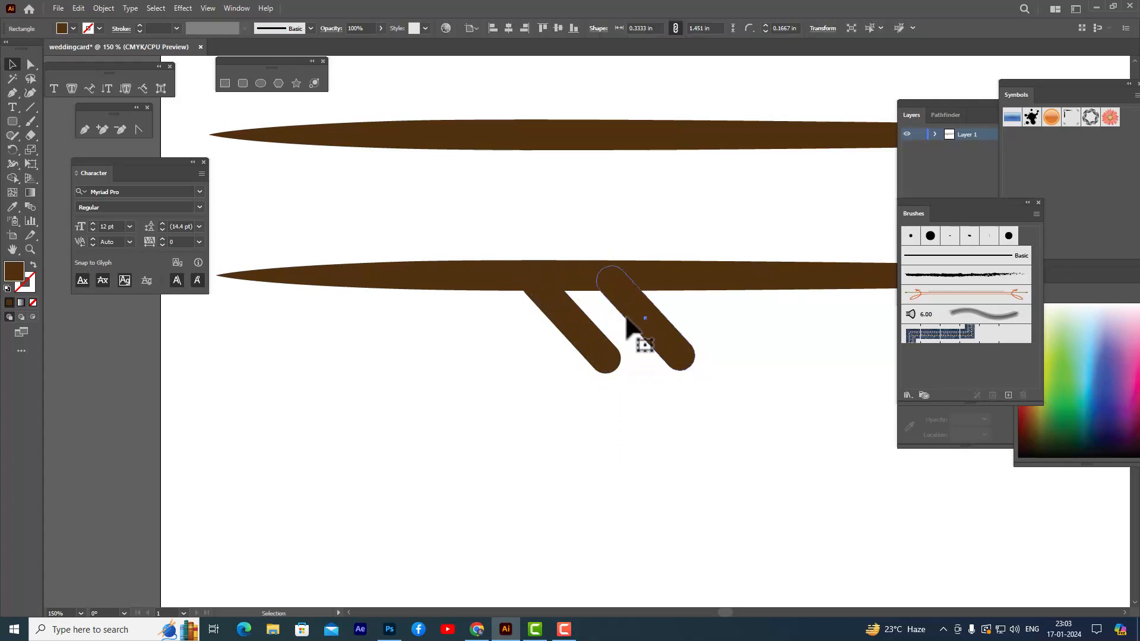
{"action": "left_click", "coordinate": [570, 328], "text": "shift"}
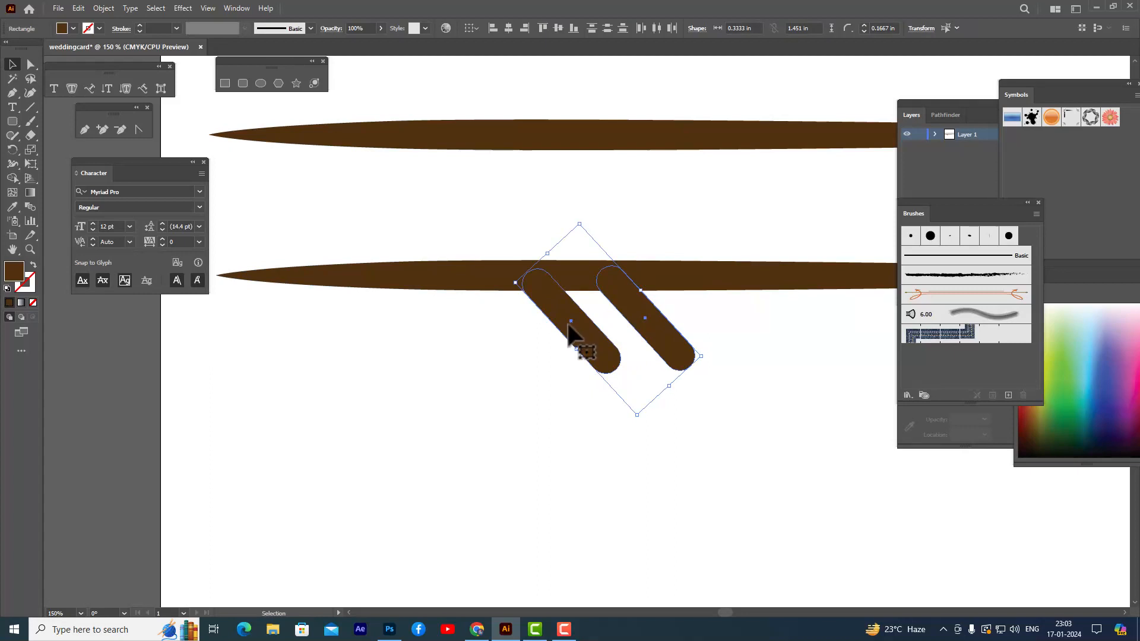
{"action": "left_click", "coordinate": [243, 8]}
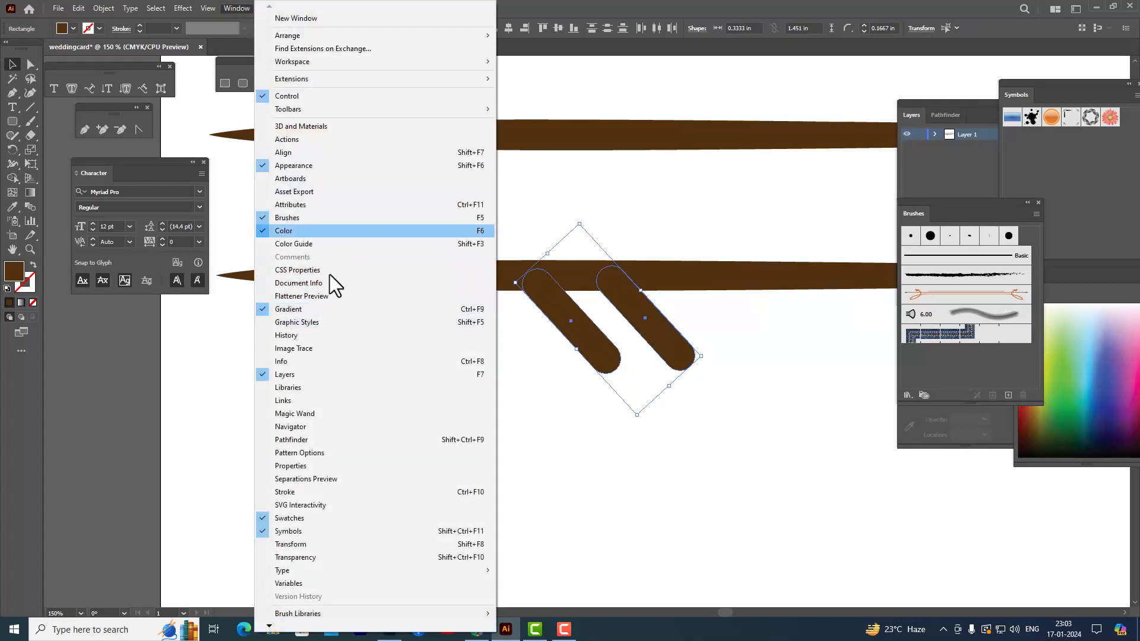
{"action": "left_click", "coordinate": [319, 439]}
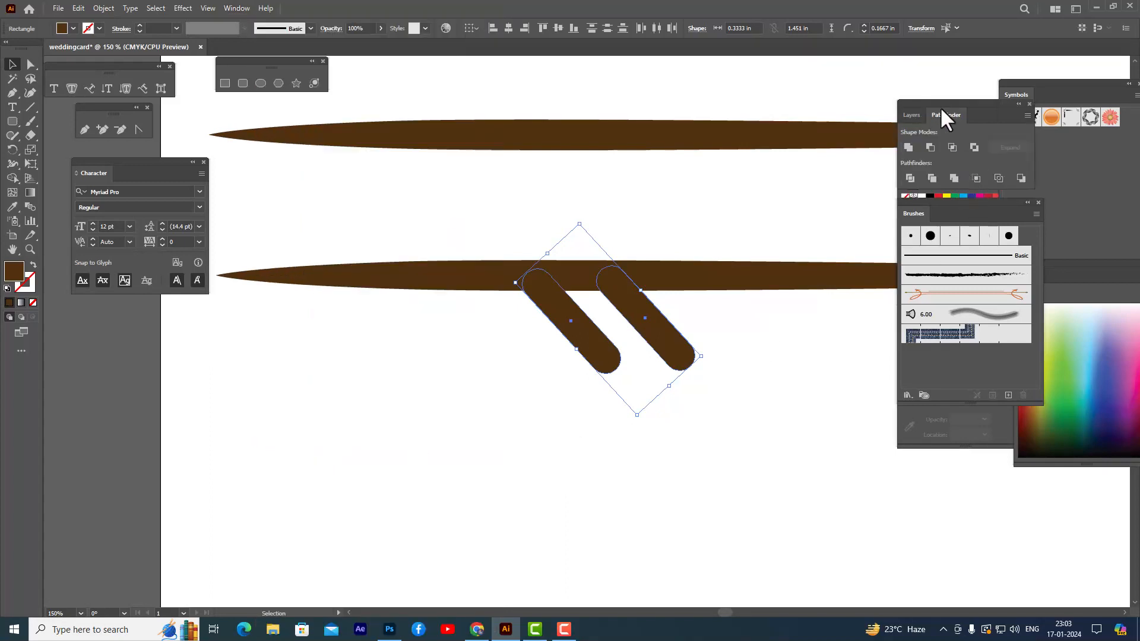
{"action": "left_click_drag", "start_coordinate": [942, 109], "coordinate": [899, 94]}
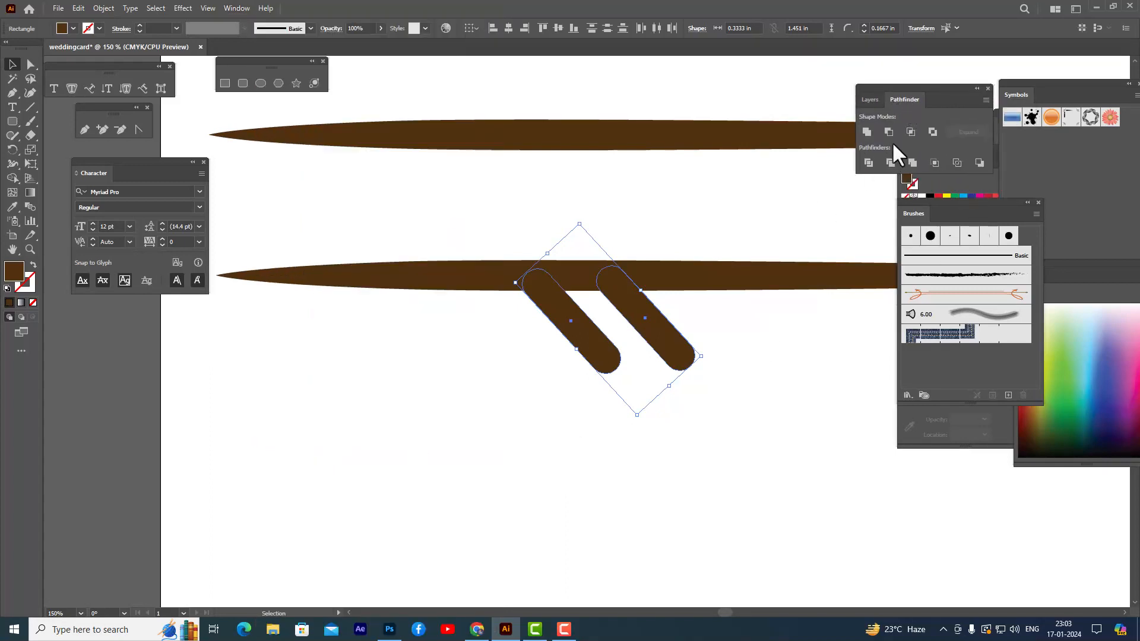
{"action": "left_click", "coordinate": [864, 133]}
{"action": "left_click", "coordinate": [586, 161]}
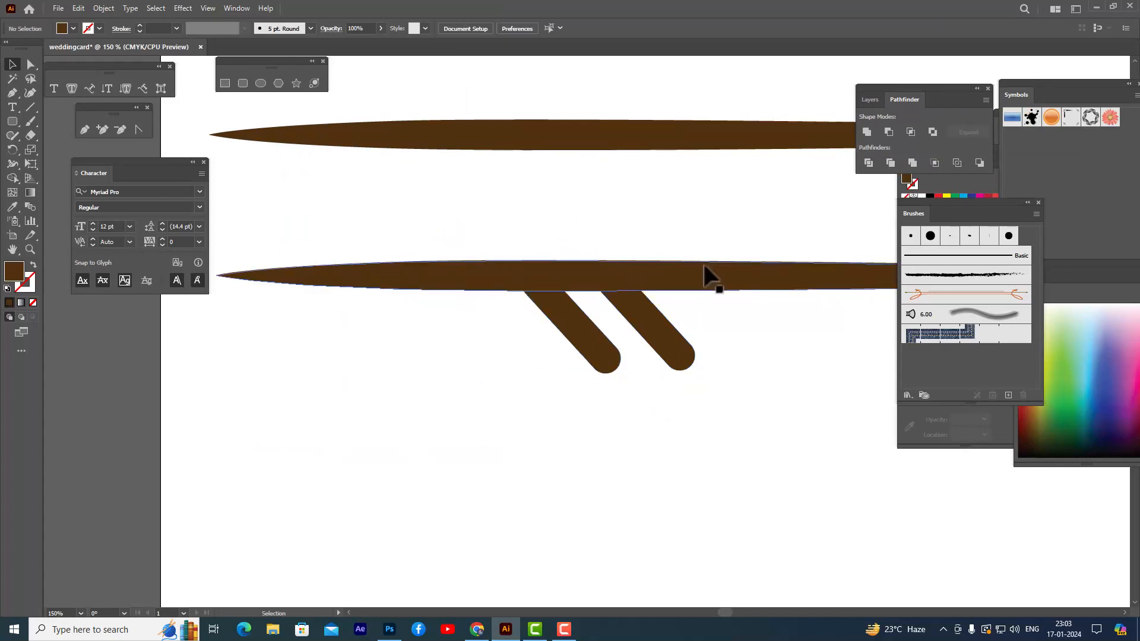
- Subtract the united rounded rectangles from the lower sliver with Minus Front, cutting two notches in its lower edge
{"action": "left_click", "coordinate": [714, 279]}
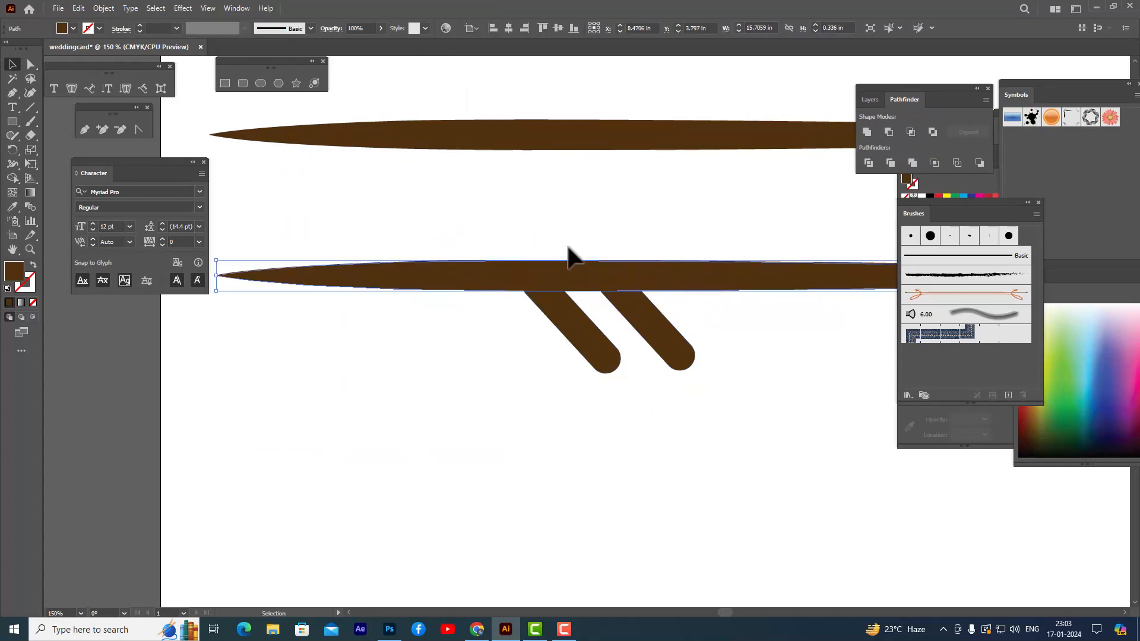
{"action": "left_click", "coordinate": [641, 309], "text": "shift"}
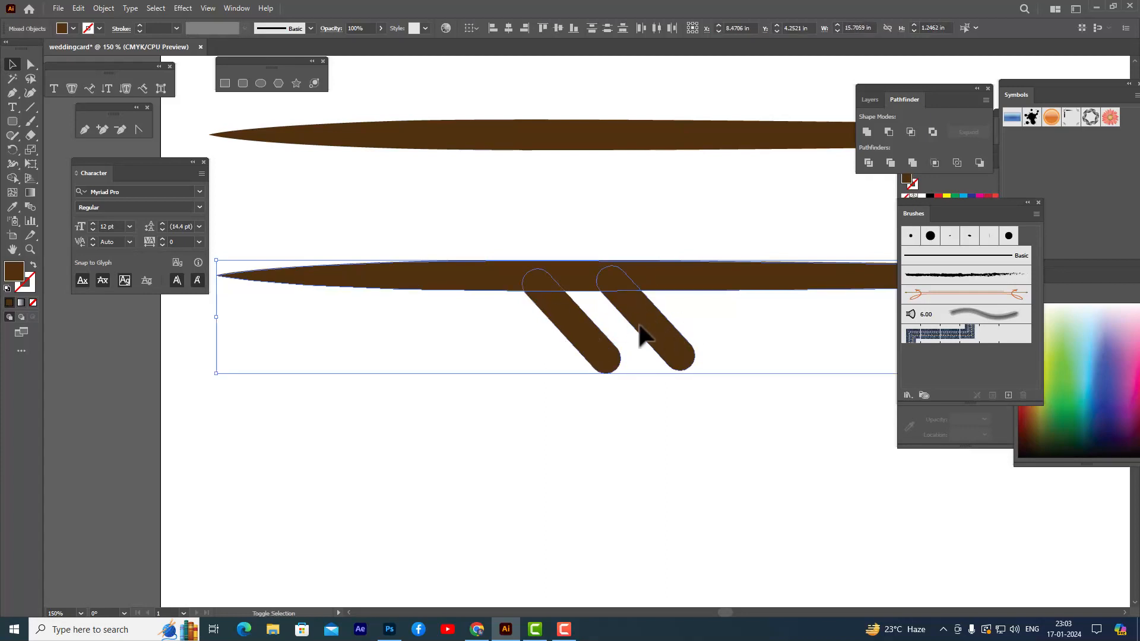
{"action": "left_click", "coordinate": [889, 131]}
{"action": "left_click", "coordinate": [623, 211]}
- Start a new art brush from the upper, unnotched brown sliver
{"action": "key", "text": "ctrl+minus"}
{"action": "key", "text": "ctrl+minus"}
{"action": "key", "text": "ctrl+minus"}
{"action": "key", "text": "ctrl+minus"}
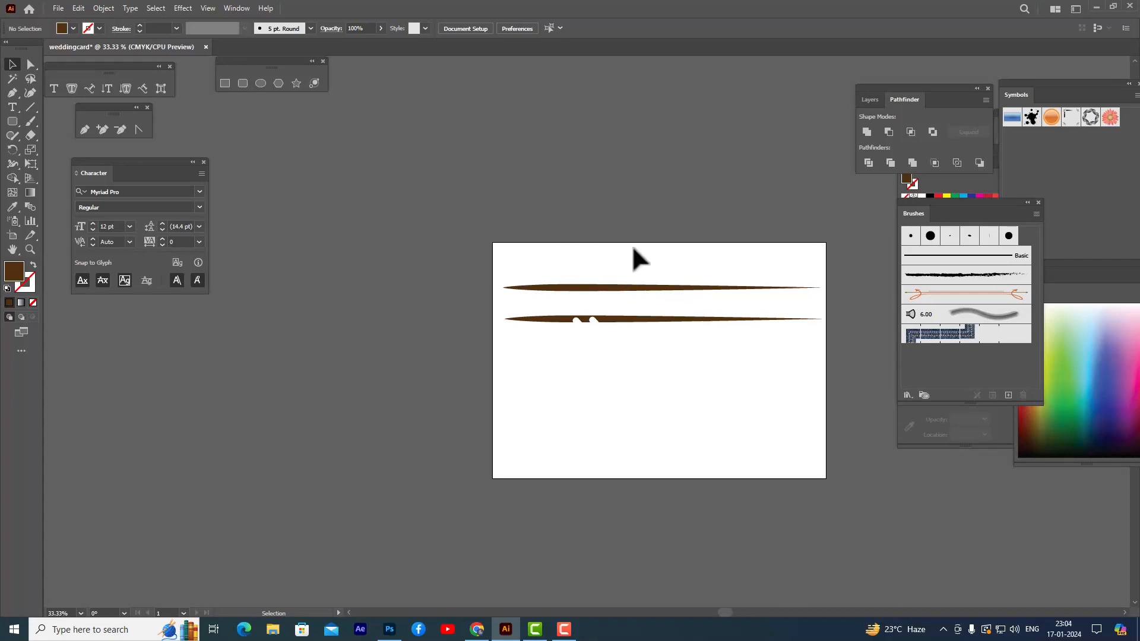
{"action": "left_click", "coordinate": [587, 288]}
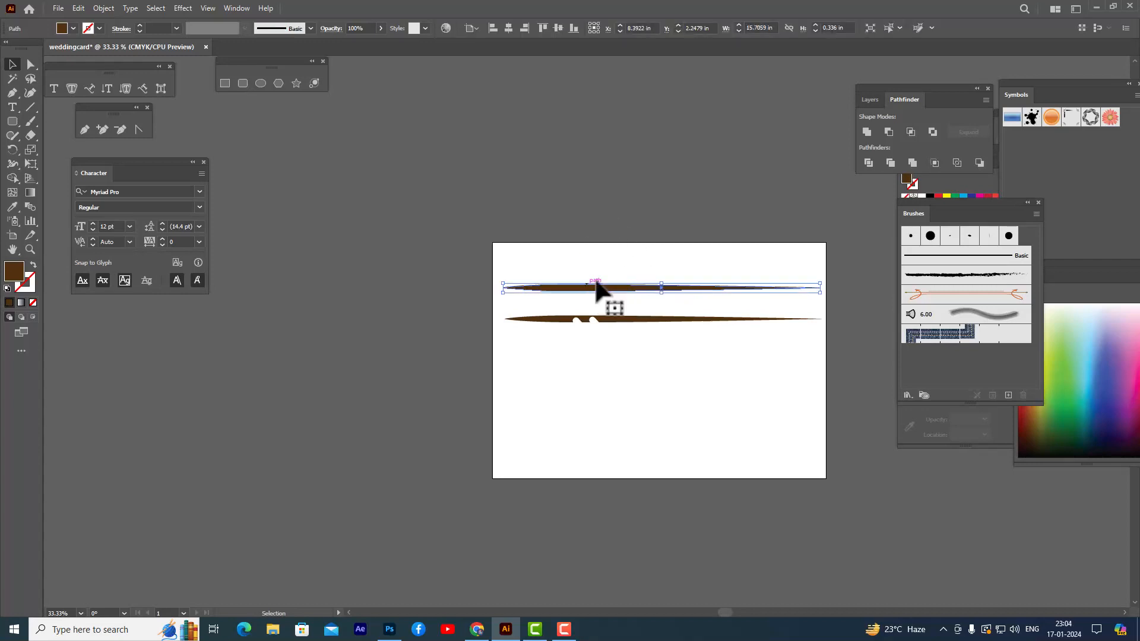
{"action": "scroll", "coordinate": [683, 228], "scroll_direction": "up", "scroll_amount": 1}
{"action": "scroll", "coordinate": [680, 221], "scroll_direction": "down", "scroll_amount": 2}
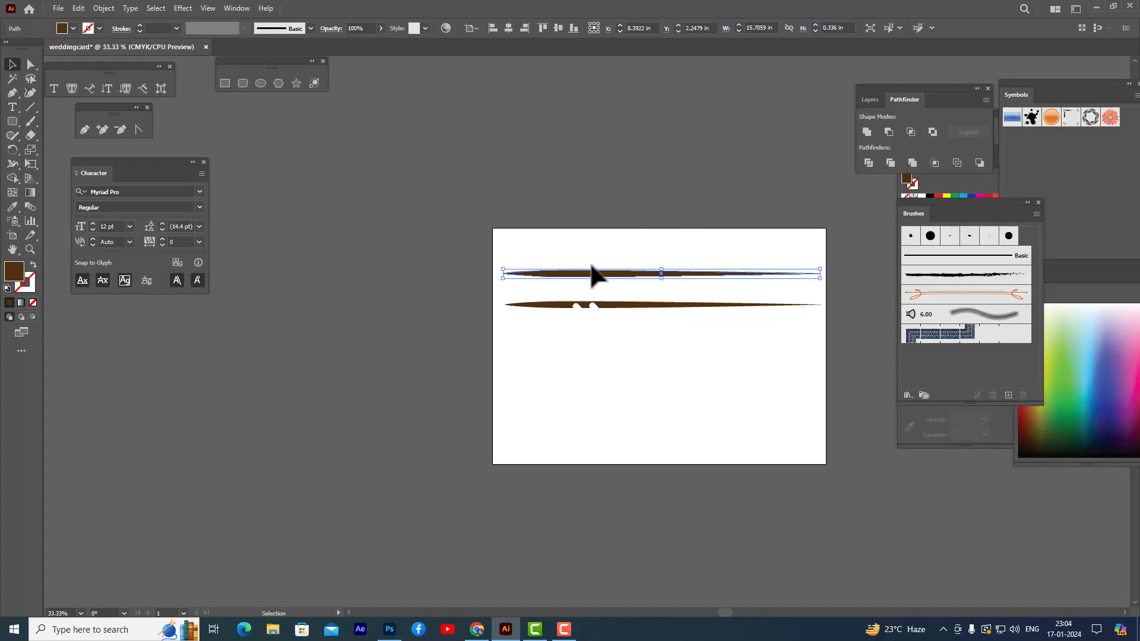
{"action": "mouse_move", "coordinate": [590, 275]}
{"action": "left_mouse_down"}
{"action": "mouse_move", "coordinate": [760, 285]}
{"action": "mouse_move", "coordinate": [936, 362]}
{"action": "left_mouse_up"}
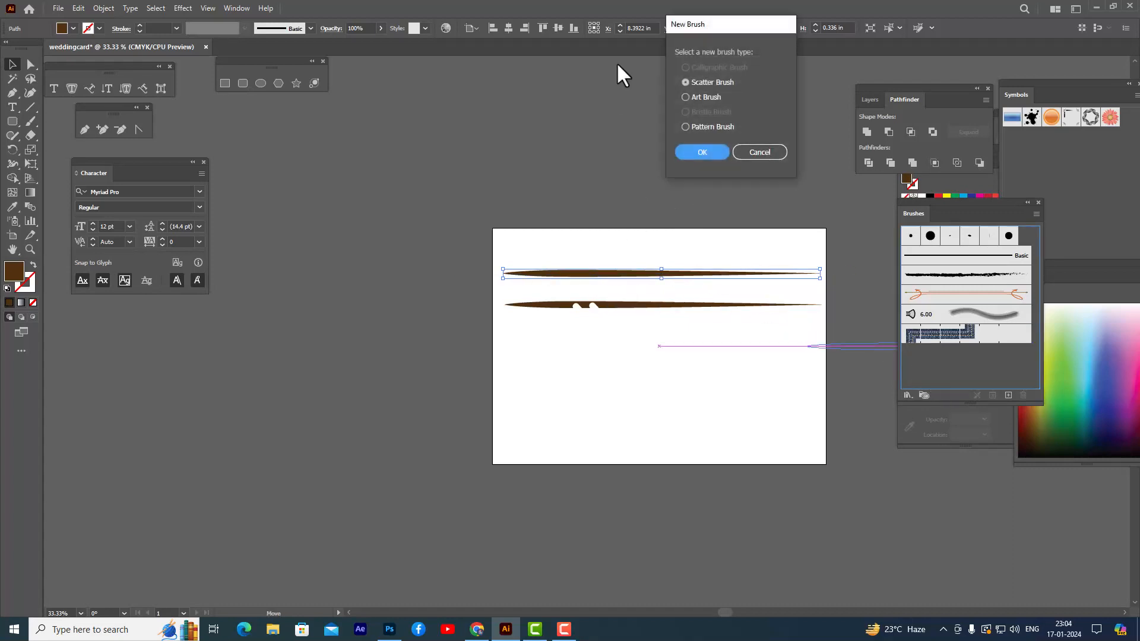
{"action": "mouse_move", "coordinate": [714, 21]}
{"action": "left_mouse_down"}
{"action": "mouse_move", "coordinate": [671, 51]}
{"action": "mouse_move", "coordinate": [696, 34]}
{"action": "mouse_move", "coordinate": [602, 55]}
{"action": "mouse_move", "coordinate": [618, 53]}
{"action": "left_mouse_up"}
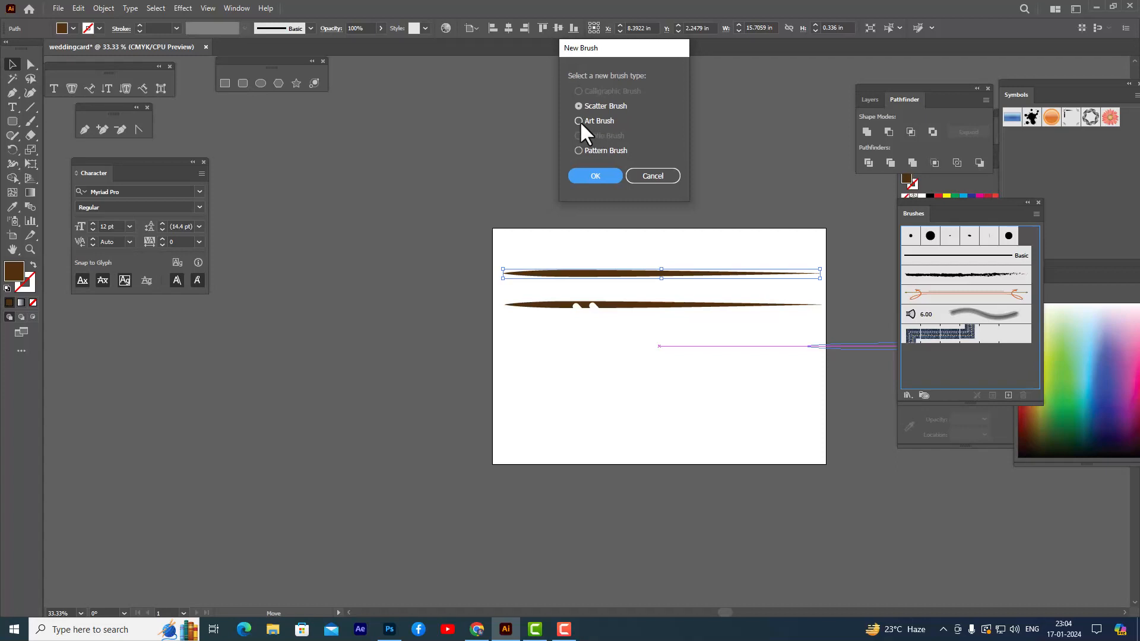
{"action": "left_click", "coordinate": [580, 121]}
{"action": "left_click", "coordinate": [599, 176]}
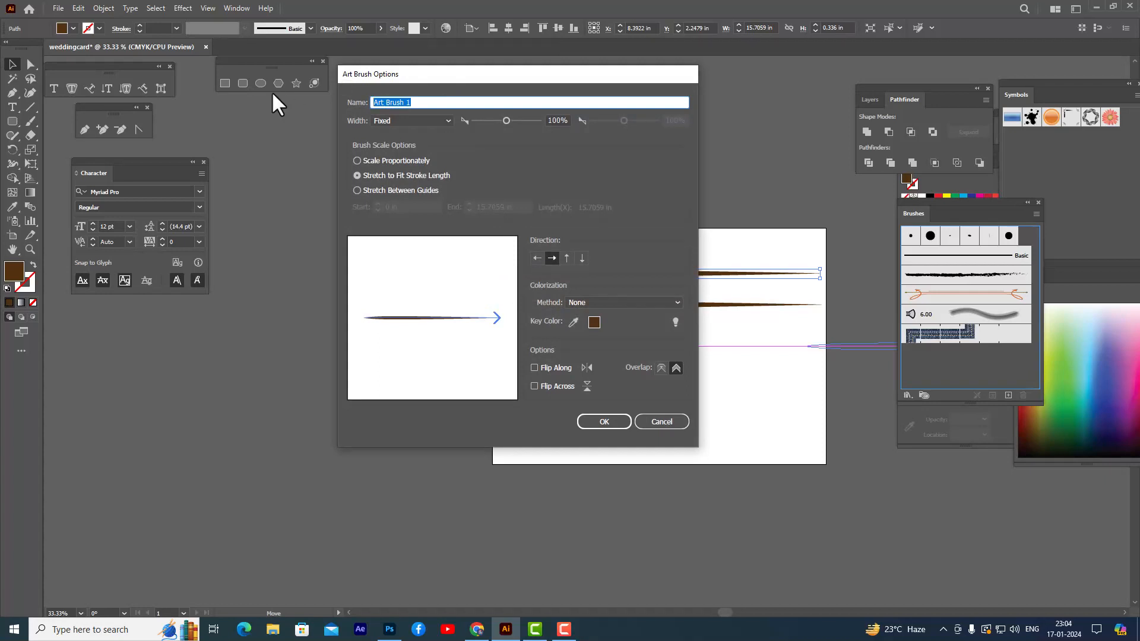
- Name the new art brush decorativebrushone
{"action": "type", "text": "new"}
{"action": "key", "text": "BackSpace"}
{"action": "key", "text": "BackSpace"}
{"action": "key", "text": "BackSpace"}
{"action": "type", "text": "brush"}
{"action": "key", "text": "BackSpace"}
{"action": "key", "text": "BackSpace"}
{"action": "key", "text": "BackSpace"}
{"action": "key", "text": "BackSpace"}
{"action": "key", "text": "BackSpace"}
{"action": "type", "text": "decorativebrushone"}
{"action": "left_click_drag", "start_coordinate": [426, 77], "coordinate": [445, 75]}
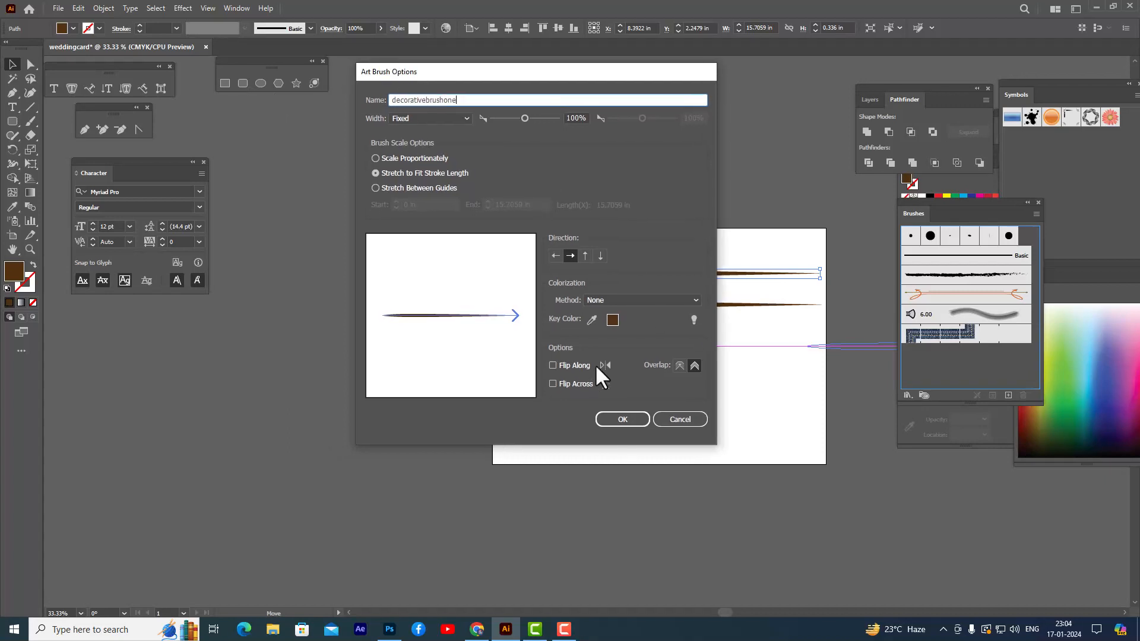
- Set the brush's colorization method to Hue Shift and create it, leaving the sliver deselected
{"action": "left_click", "coordinate": [618, 301]}
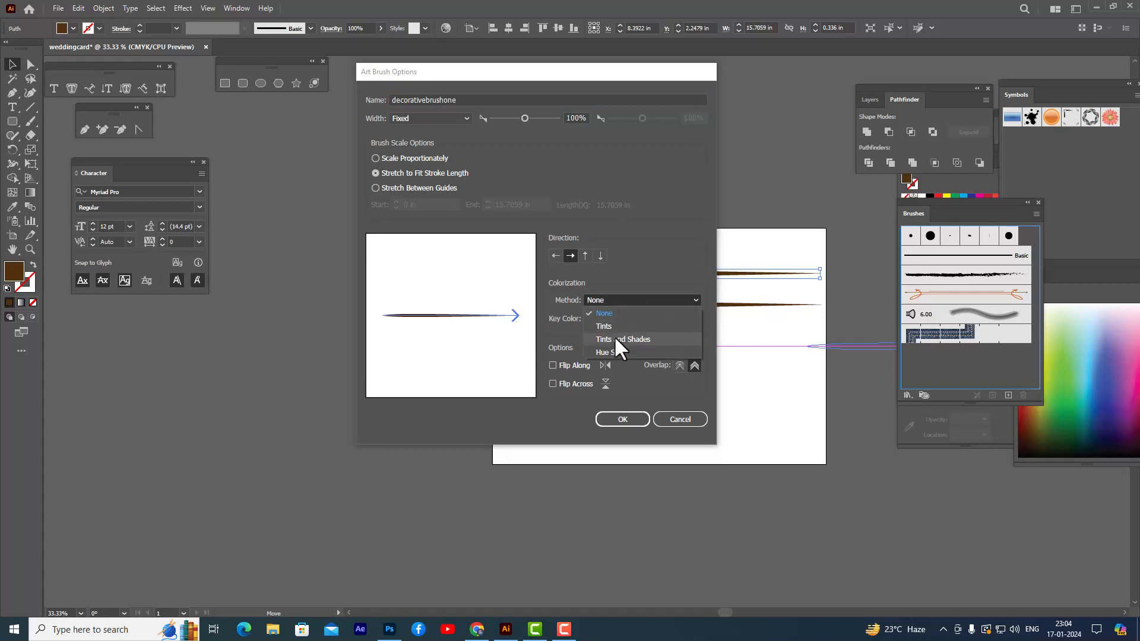
{"action": "left_click", "coordinate": [612, 352]}
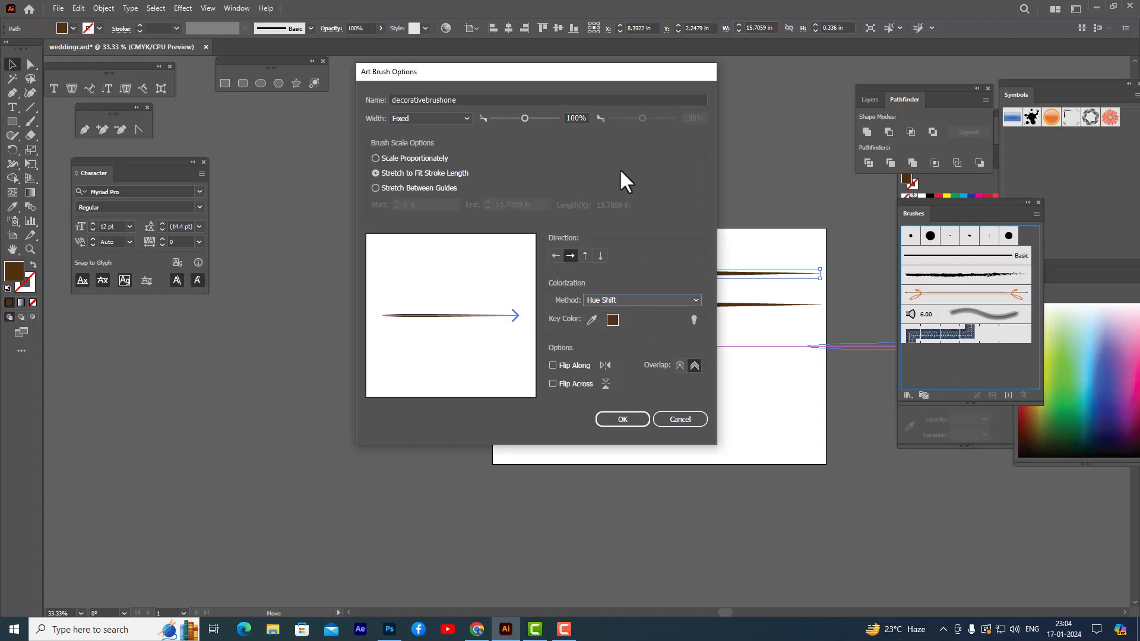
{"action": "left_click_drag", "start_coordinate": [565, 76], "coordinate": [549, 68]}
{"action": "left_click", "coordinate": [629, 416]}
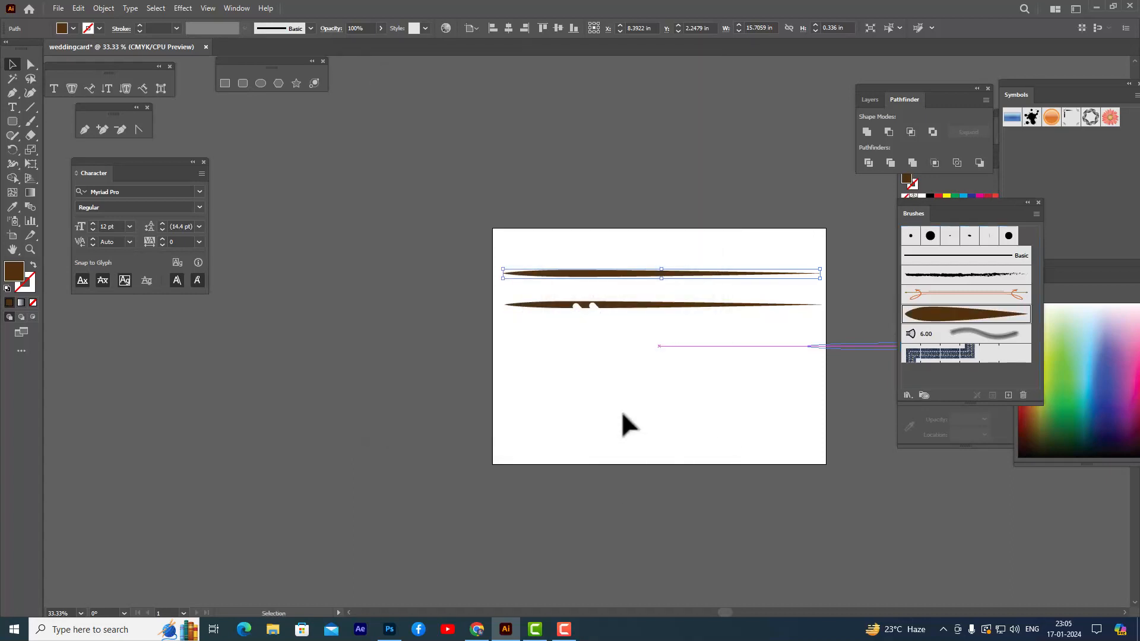
{"action": "left_click", "coordinate": [610, 202]}
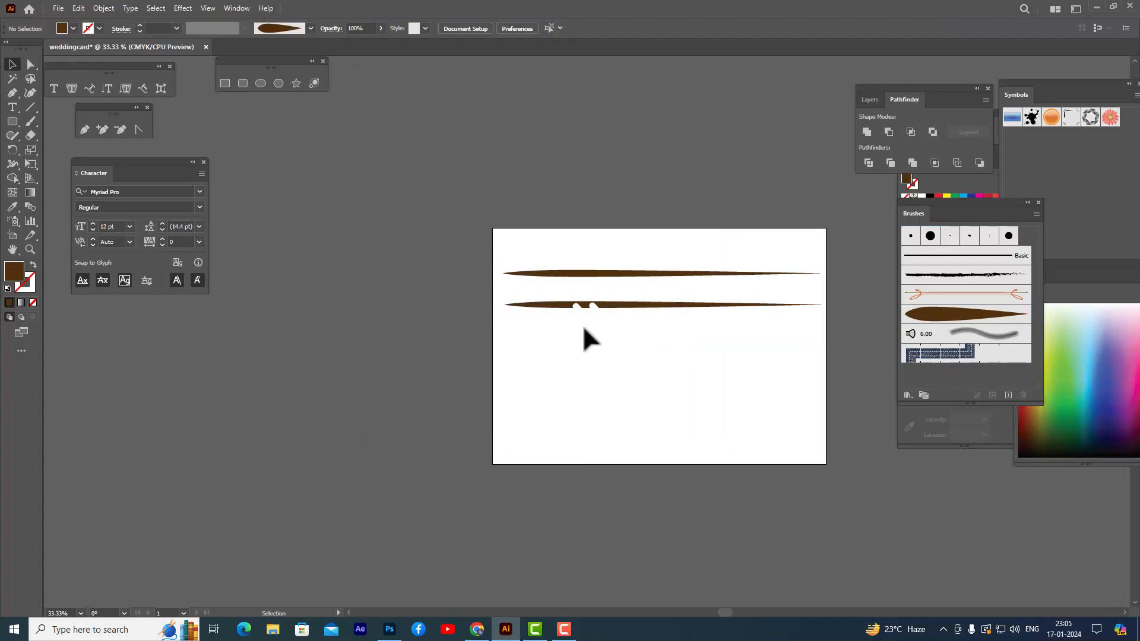
- Start another new art brush from the lower, notched sliver
{"action": "left_click", "coordinate": [634, 305]}
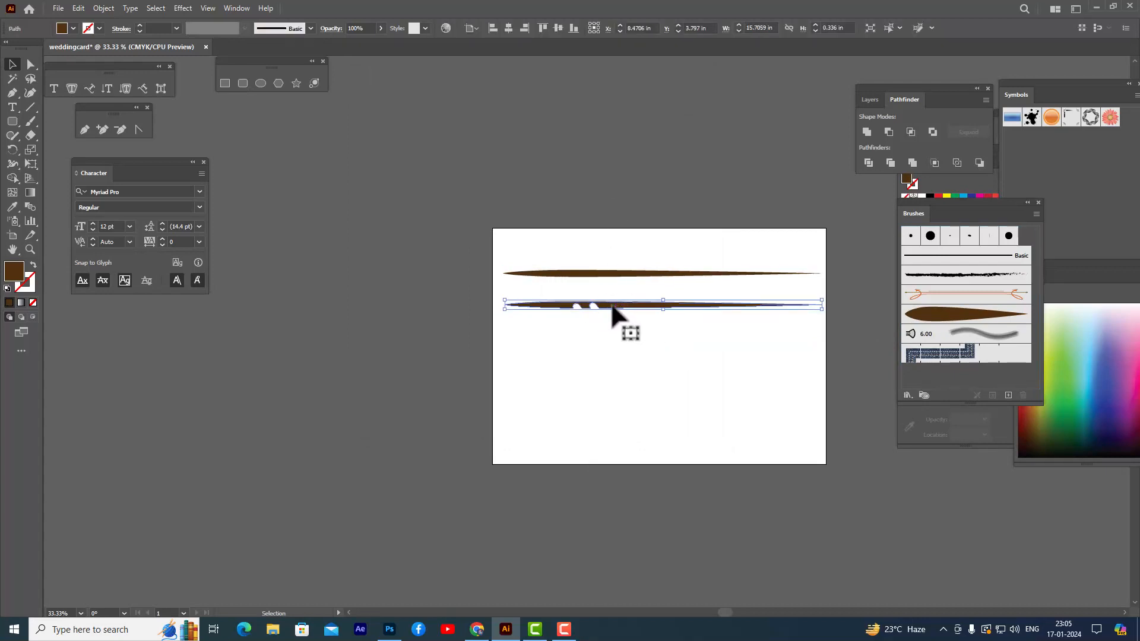
{"action": "mouse_move", "coordinate": [611, 304]}
{"action": "left_mouse_down"}
{"action": "mouse_move", "coordinate": [858, 374]}
{"action": "mouse_move", "coordinate": [925, 379]}
{"action": "left_mouse_up"}
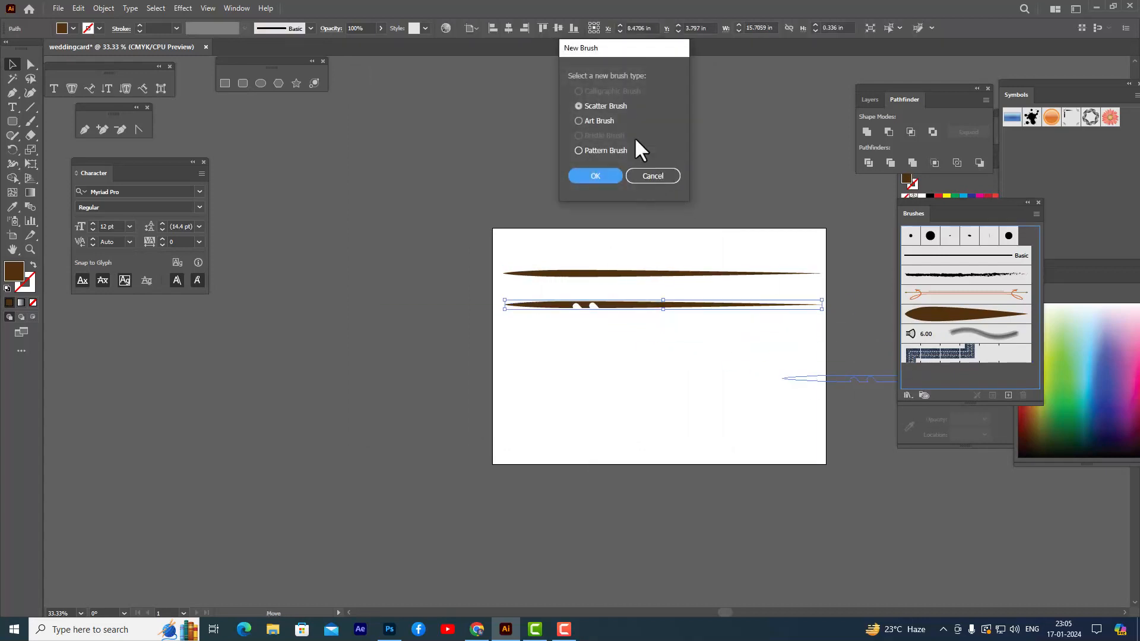
{"action": "left_click_drag", "start_coordinate": [597, 47], "coordinate": [553, 57]}
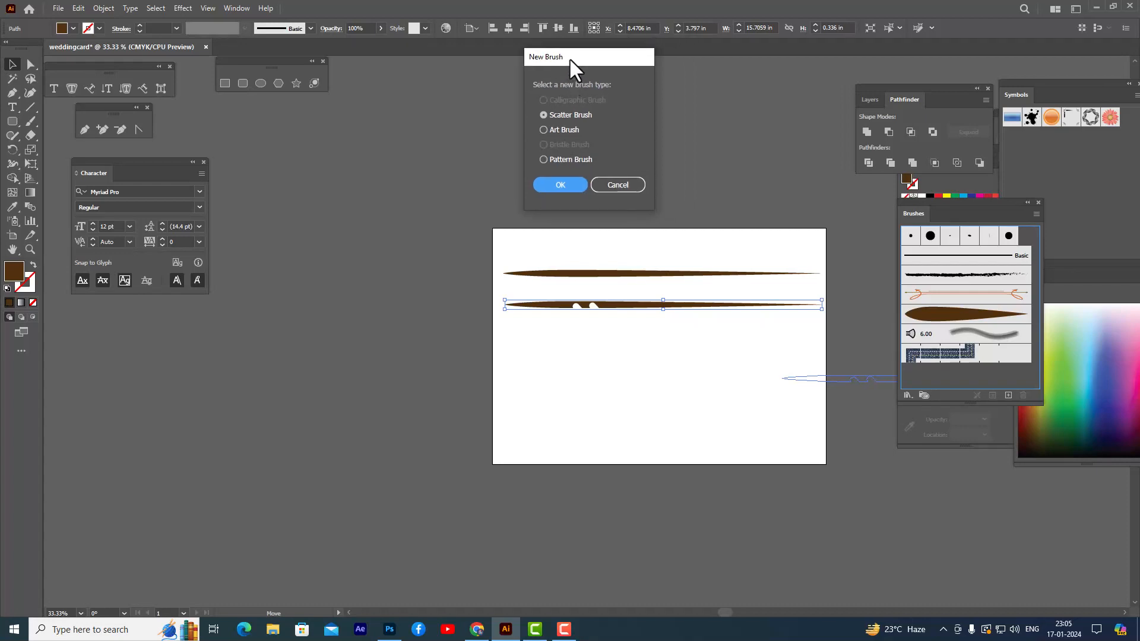
{"action": "left_click", "coordinate": [533, 129]}
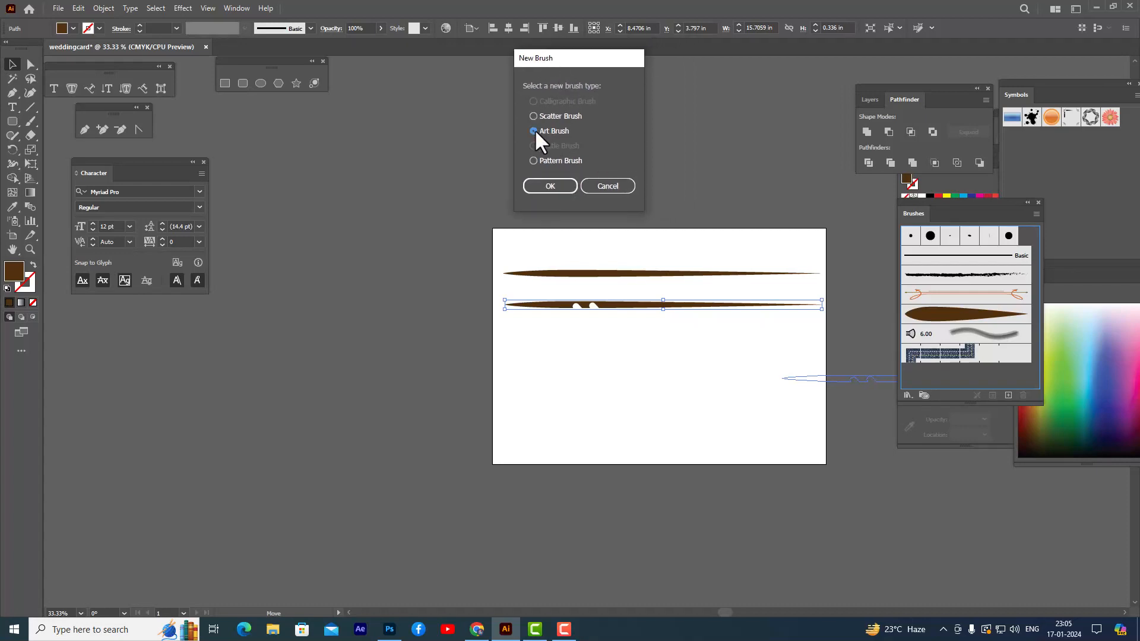
{"action": "left_click", "coordinate": [550, 186]}
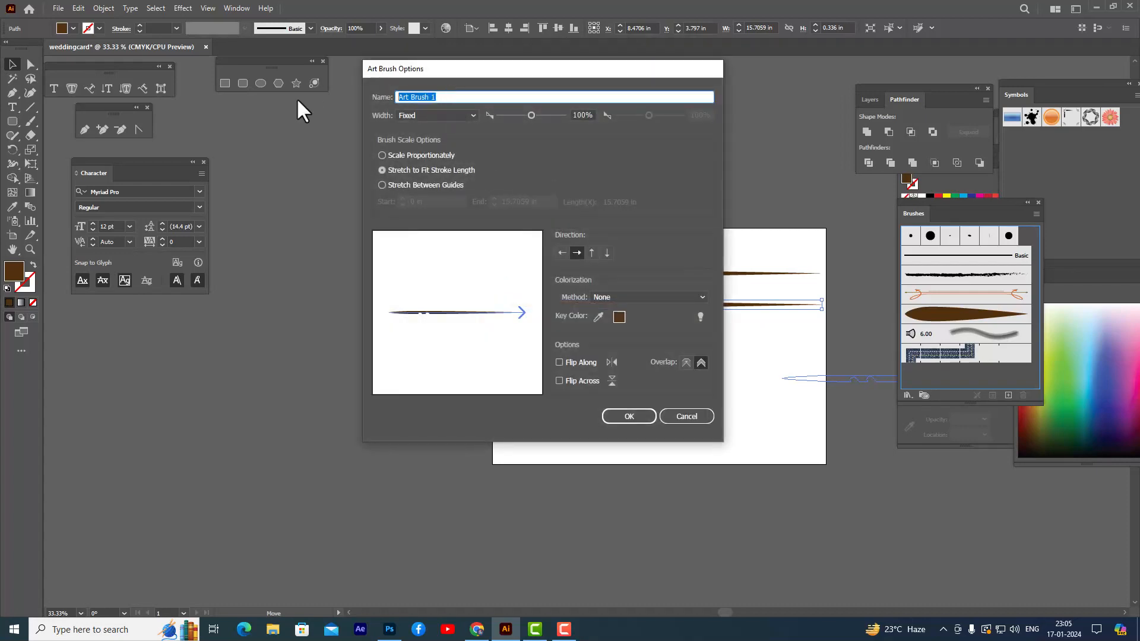
- Name the notched brush decorativebrushtwo, set its colorization method to Hue Shift and create it
{"action": "type", "text": "decorativebrushtwo"}
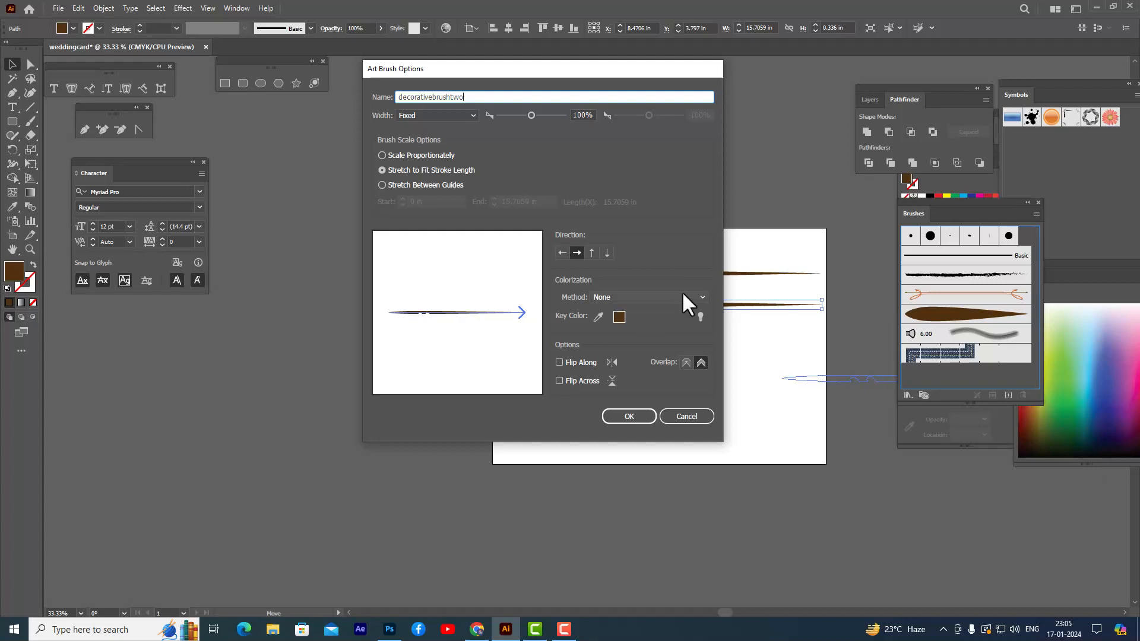
{"action": "left_click", "coordinate": [628, 296]}
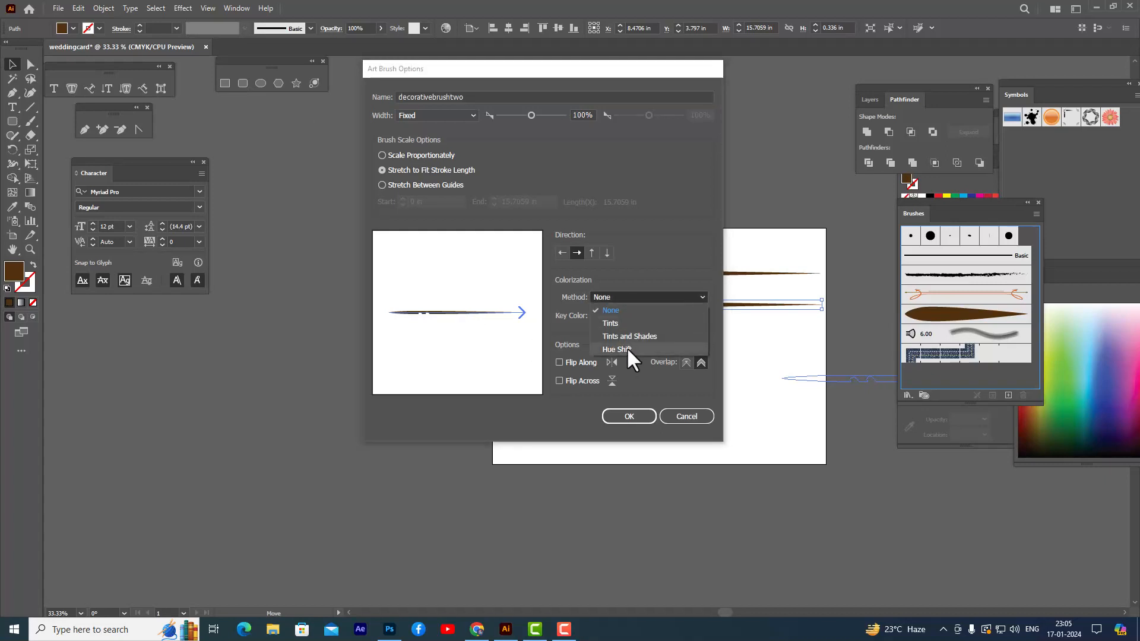
{"action": "left_click", "coordinate": [628, 350]}
{"action": "left_click", "coordinate": [630, 417]}
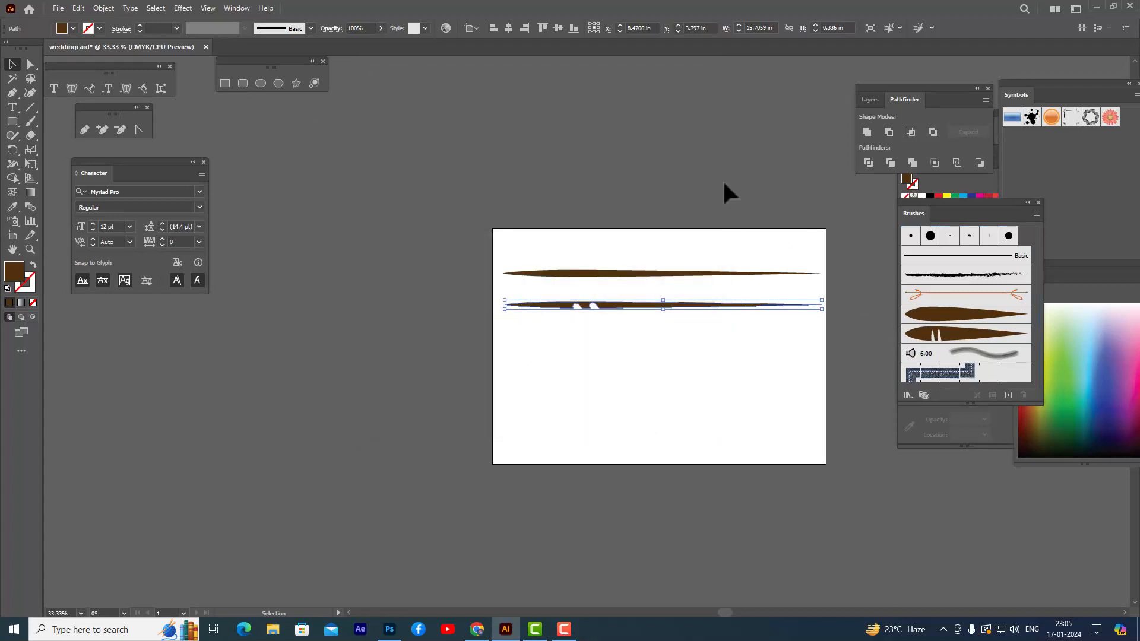
{"action": "left_click", "coordinate": [554, 178]}
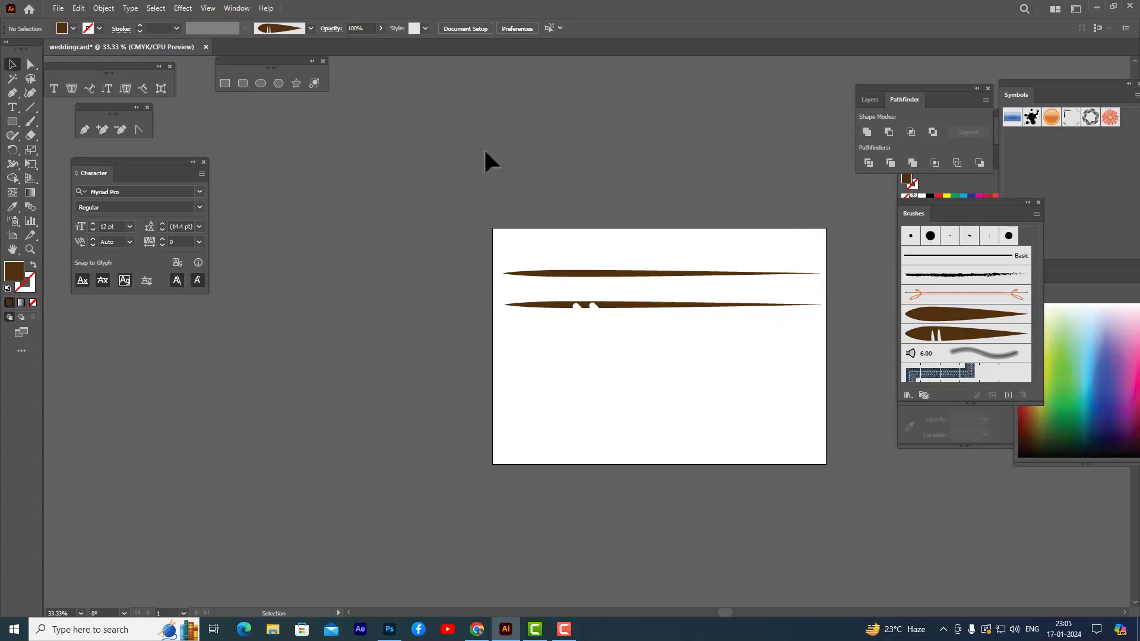
- Delete both brown slivers from the artboard
{"action": "key", "text": "ctrl+plus"}
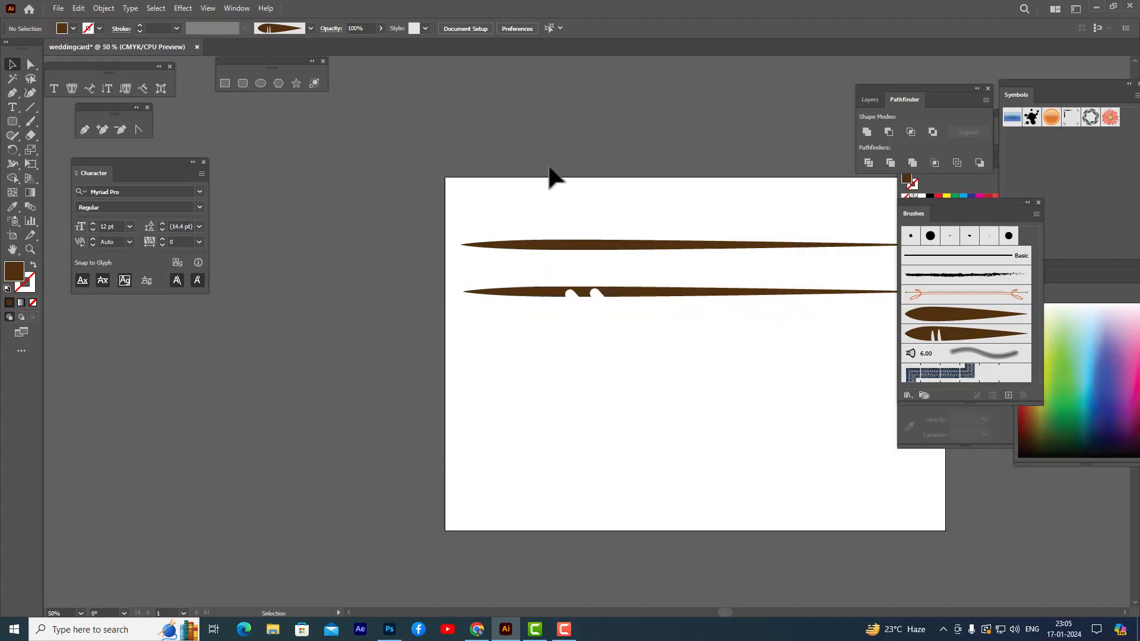
{"action": "key", "text": "space"}
{"action": "mouse_move", "coordinate": [605, 187]}
{"action": "left_mouse_down"}
{"action": "mouse_move", "coordinate": [453, 160]}
{"action": "mouse_move", "coordinate": [522, 333]}
{"action": "left_mouse_up"}
{"action": "key", "text": "Delete"}
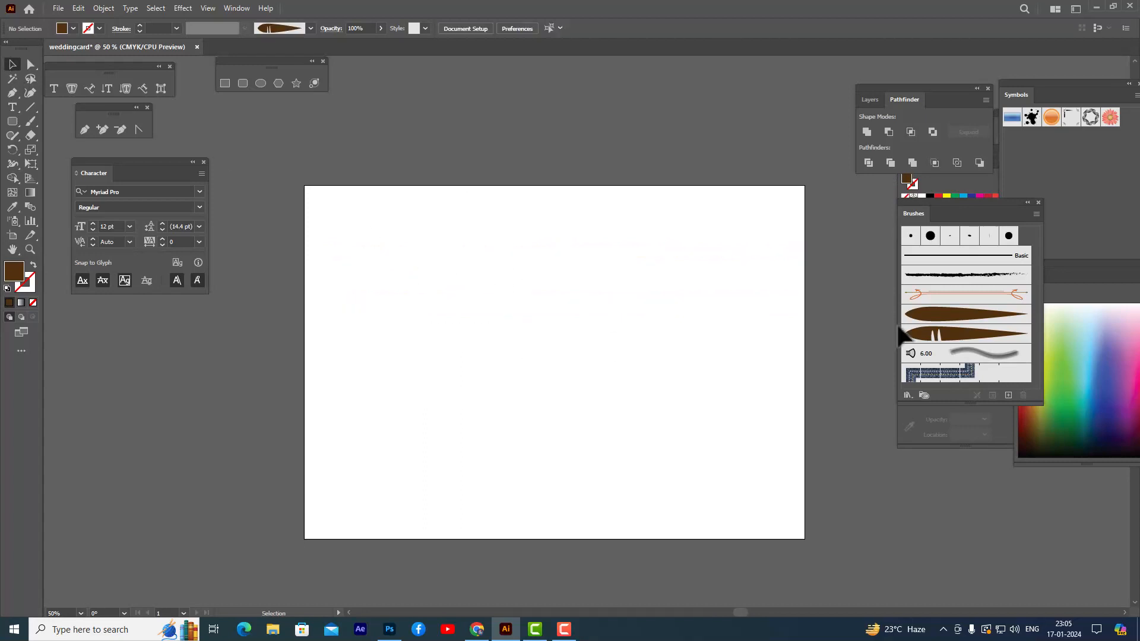
- Choose the plain tapered art brush and activate the Paintbrush tool
{"action": "left_click", "coordinate": [948, 315]}
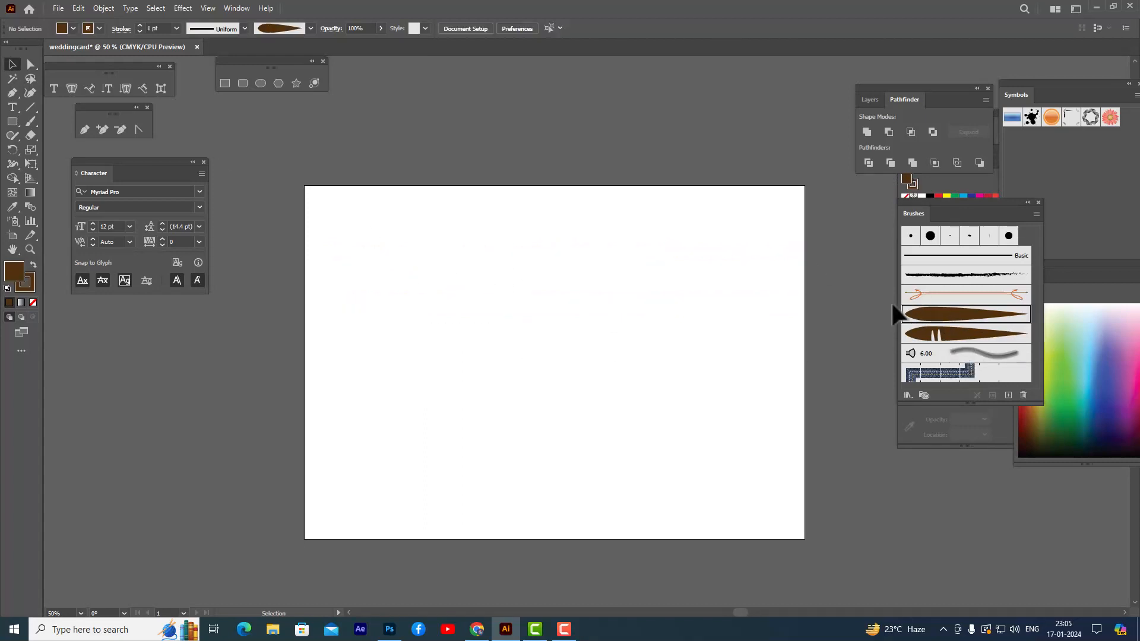
{"action": "left_click", "coordinate": [26, 118]}
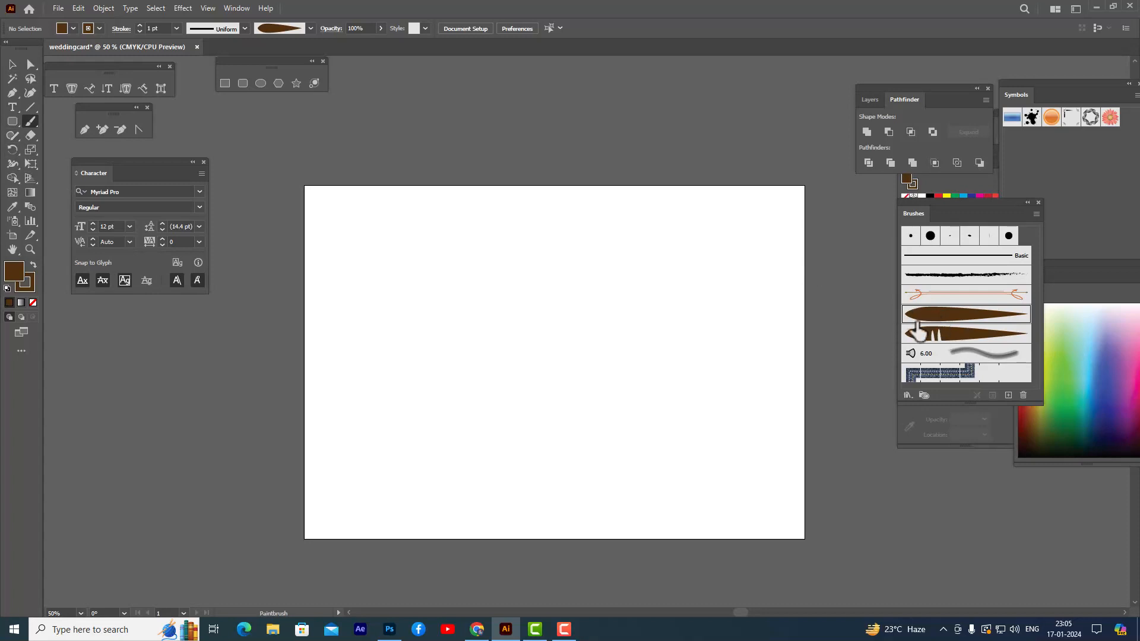
- Paint a few wavy test strokes across the artboard with the plain tapered brush and undo them
{"action": "left_click_drag", "start_coordinate": [458, 357], "coordinate": [658, 254]}
{"action": "mouse_move", "coordinate": [537, 369]}
{"action": "left_mouse_down"}
{"action": "mouse_move", "coordinate": [661, 343]}
{"action": "mouse_move", "coordinate": [750, 268]}
{"action": "left_mouse_up"}
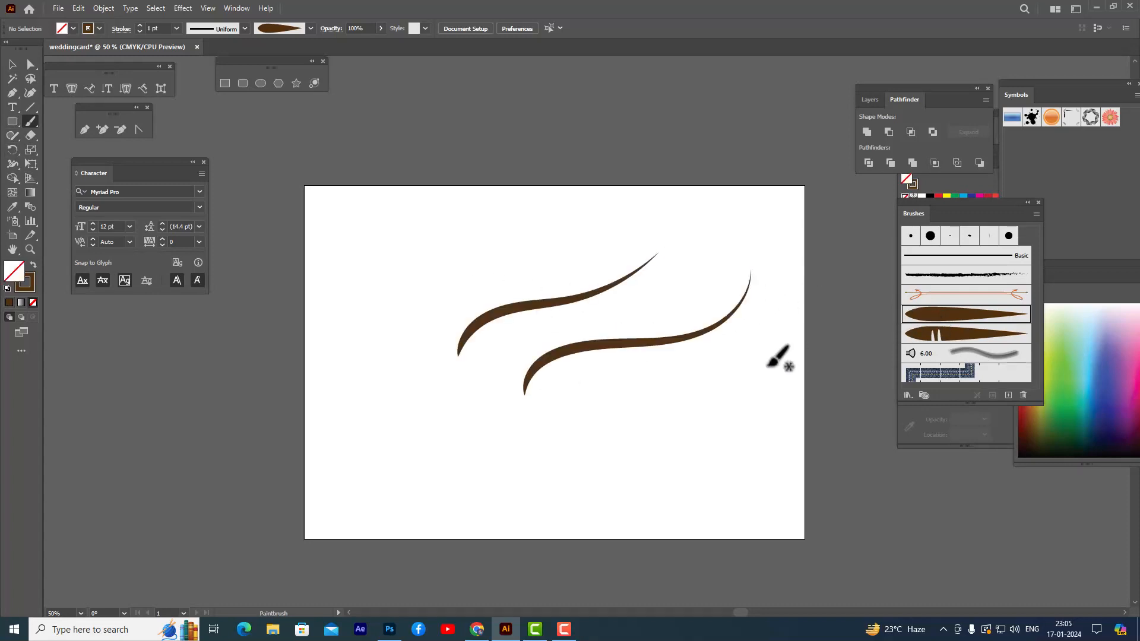
{"action": "key", "text": "ctrl+z"}
{"action": "key", "text": "ctrl+z"}
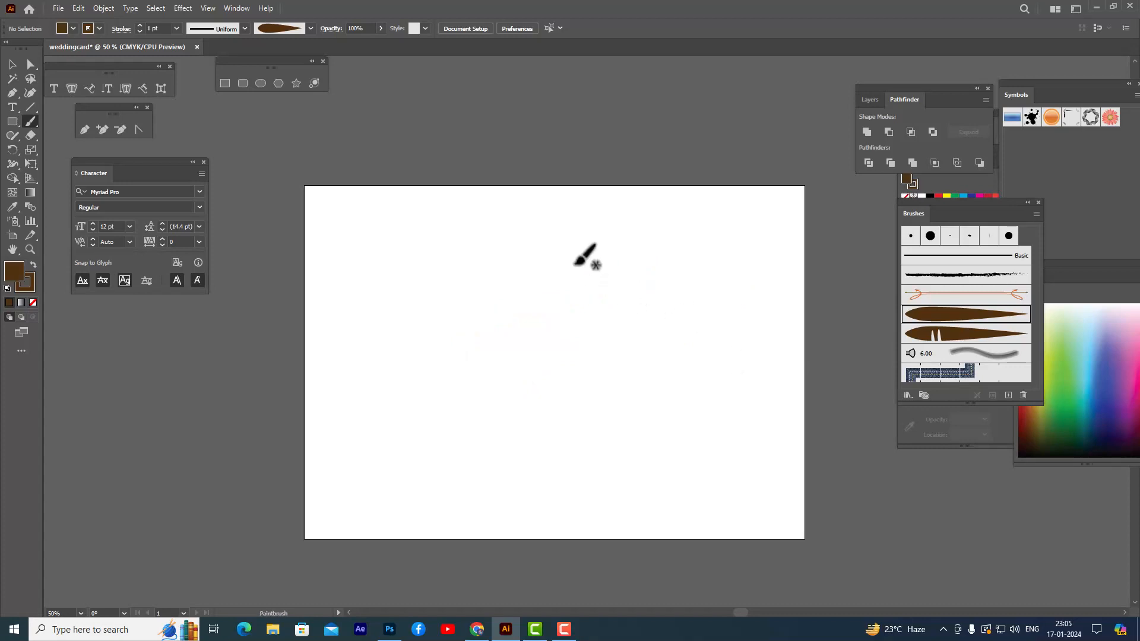
{"action": "mouse_move", "coordinate": [582, 252]}
{"action": "left_mouse_down"}
{"action": "mouse_move", "coordinate": [595, 227]}
{"action": "mouse_move", "coordinate": [663, 263]}
{"action": "mouse_move", "coordinate": [725, 270]}
{"action": "mouse_move", "coordinate": [730, 225]}
{"action": "left_mouse_up"}
{"action": "key", "text": "ctrl+z"}
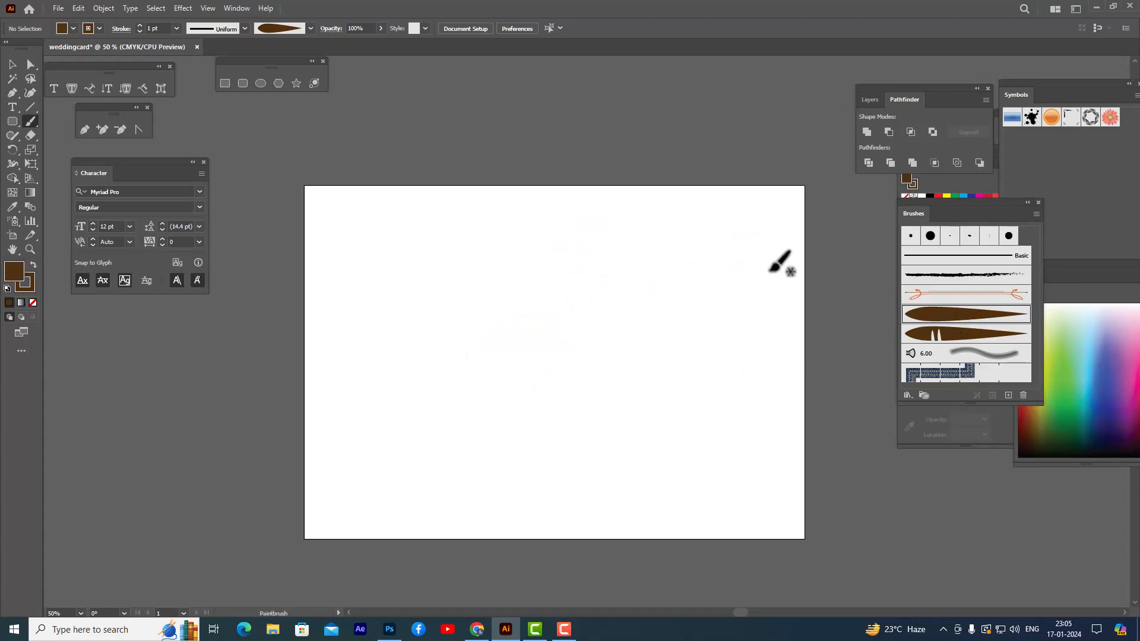
- Review the Paintbrush tool options, checking the fidelity setting, and accept them
{"action": "double_click", "coordinate": [29, 123]}
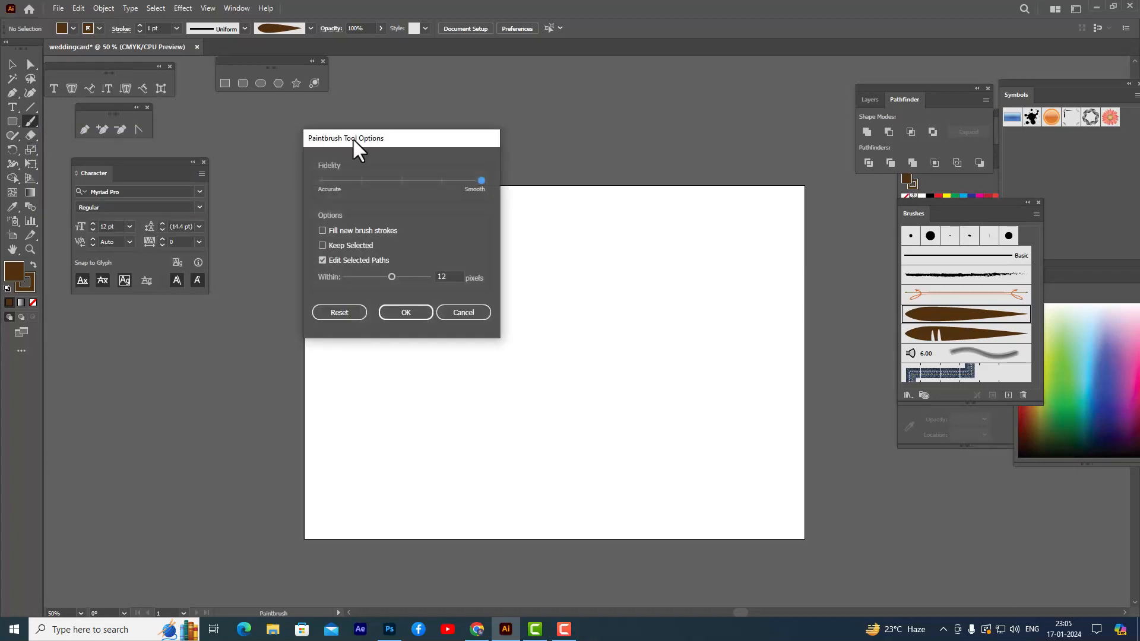
{"action": "left_click_drag", "start_coordinate": [353, 138], "coordinate": [419, 122]}
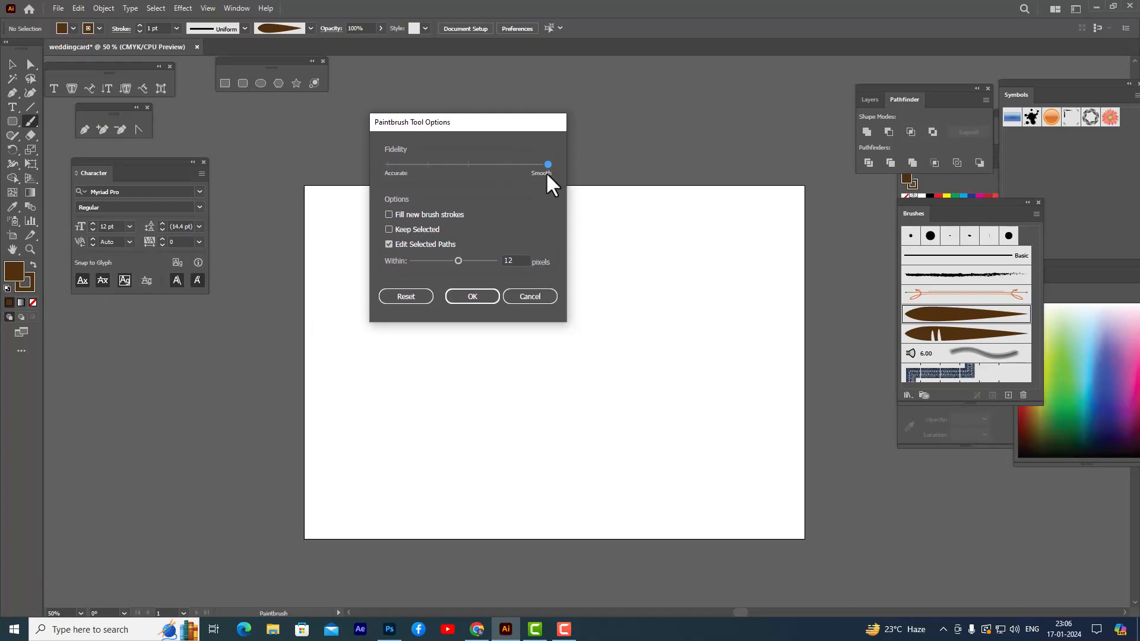
{"action": "left_click_drag", "start_coordinate": [482, 124], "coordinate": [502, 113]}
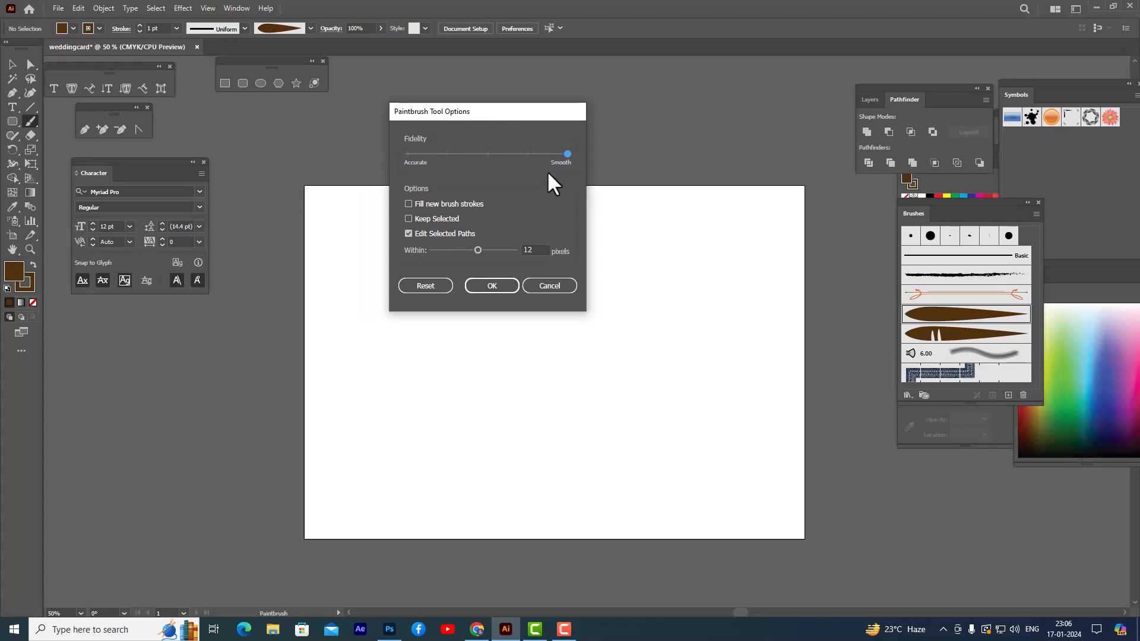
{"action": "left_click", "coordinate": [504, 285]}
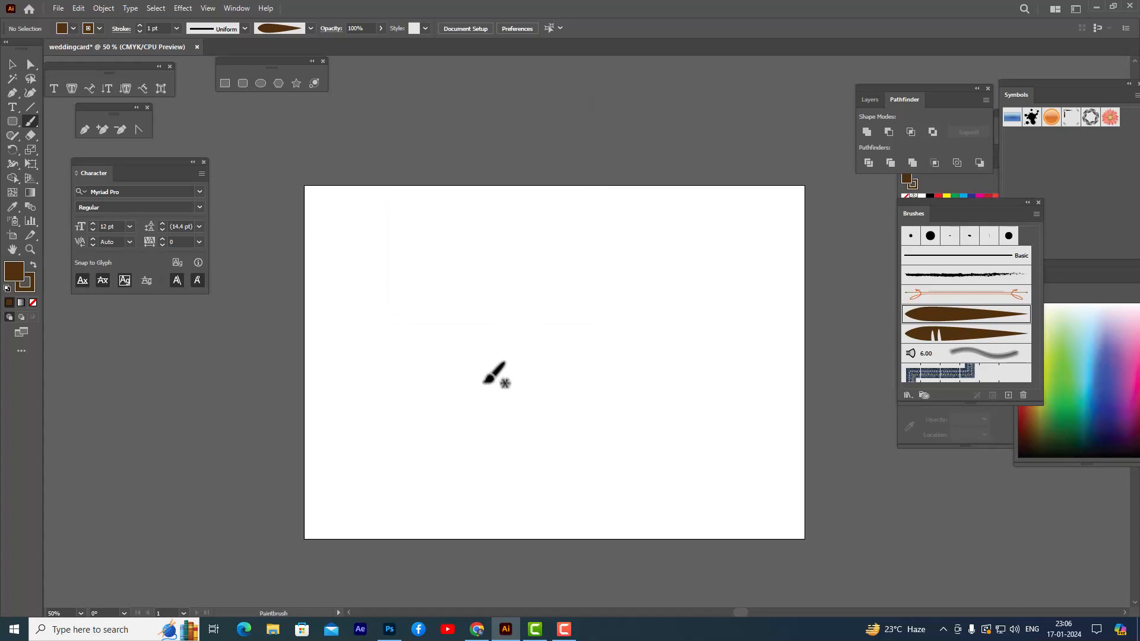
- Try two curled flourish strokes on the artboard with the Paintbrush, undoing each one
{"action": "mouse_move", "coordinate": [484, 383]}
{"action": "left_mouse_down"}
{"action": "mouse_move", "coordinate": [463, 342]}
{"action": "mouse_move", "coordinate": [474, 327]}
{"action": "mouse_move", "coordinate": [631, 323]}
{"action": "mouse_move", "coordinate": [645, 298]}
{"action": "mouse_move", "coordinate": [638, 273]}
{"action": "mouse_move", "coordinate": [581, 257]}
{"action": "mouse_move", "coordinate": [580, 294]}
{"action": "mouse_move", "coordinate": [615, 301]}
{"action": "left_mouse_up"}
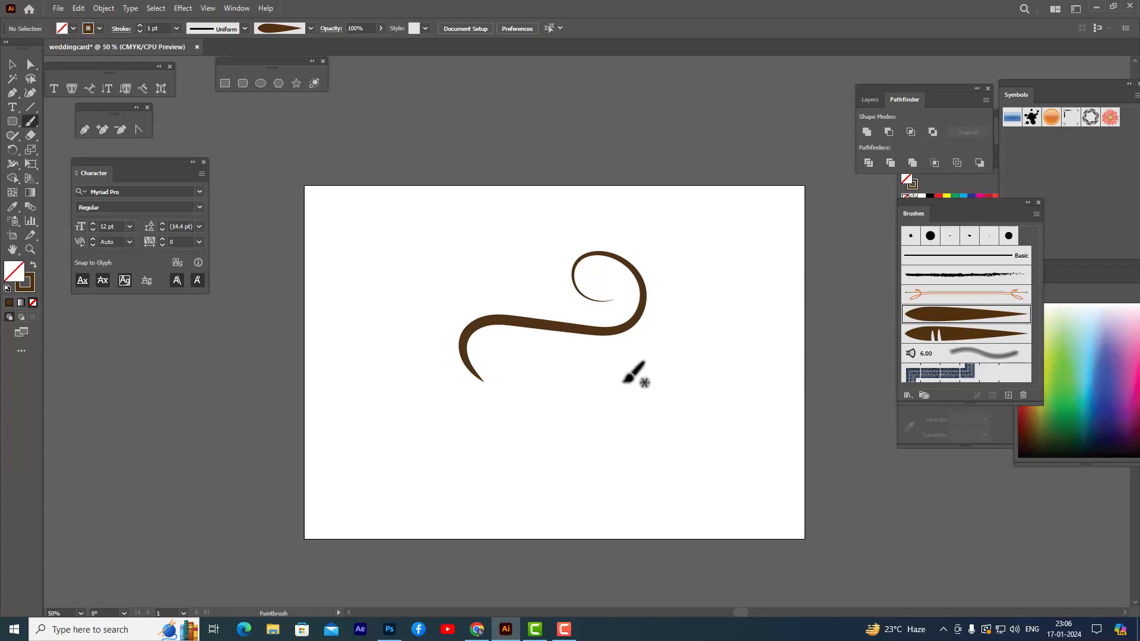
{"action": "key", "text": "ctrl+z"}
{"action": "mouse_move", "coordinate": [572, 304]}
{"action": "left_mouse_down"}
{"action": "mouse_move", "coordinate": [593, 281]}
{"action": "mouse_move", "coordinate": [685, 318]}
{"action": "mouse_move", "coordinate": [748, 318]}
{"action": "mouse_move", "coordinate": [756, 274]}
{"action": "mouse_move", "coordinate": [721, 266]}
{"action": "mouse_move", "coordinate": [719, 295]}
{"action": "left_mouse_up"}
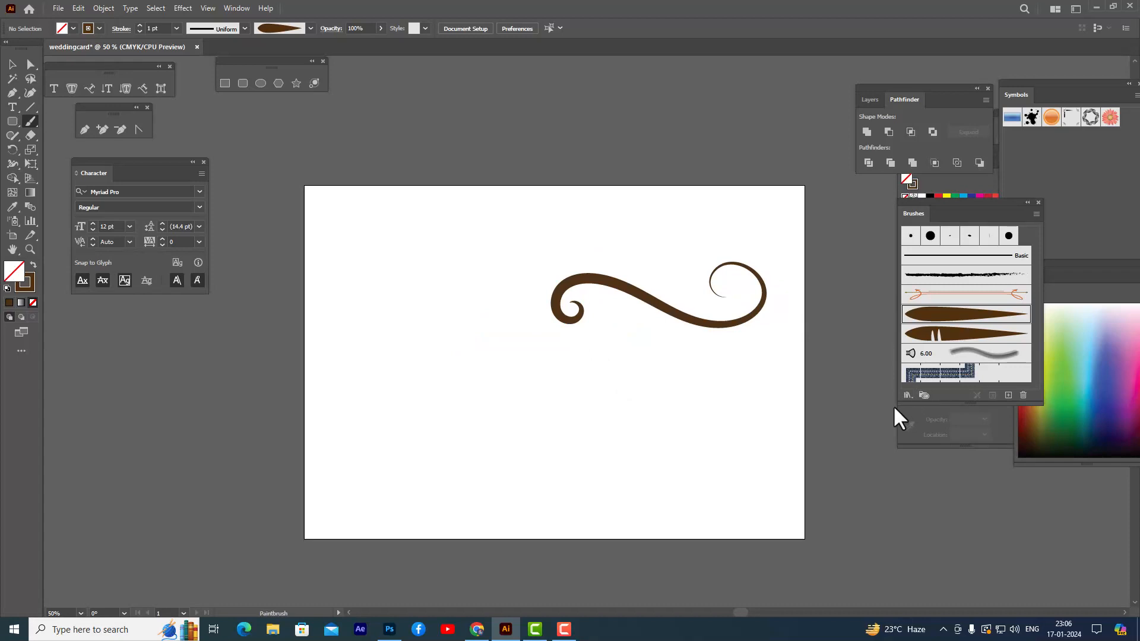
{"action": "key", "text": "ctrl+z"}
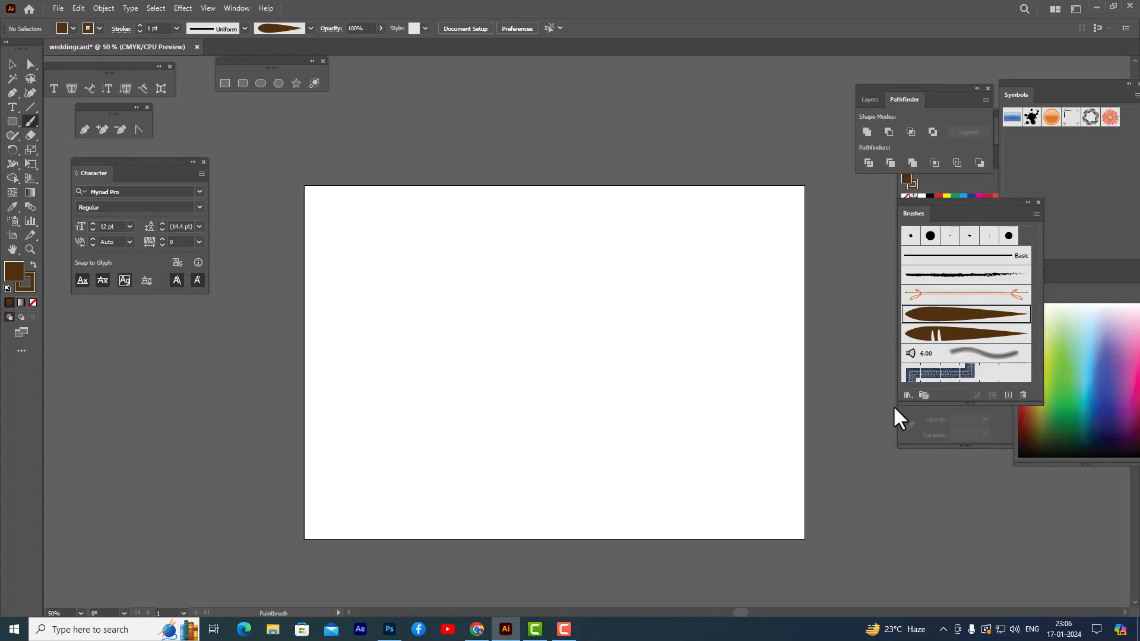
- Draw a vertical line about 15.35 in tall with the Line Segment tool and centre it horizontally on the artboard
{"action": "left_click", "coordinate": [28, 108]}
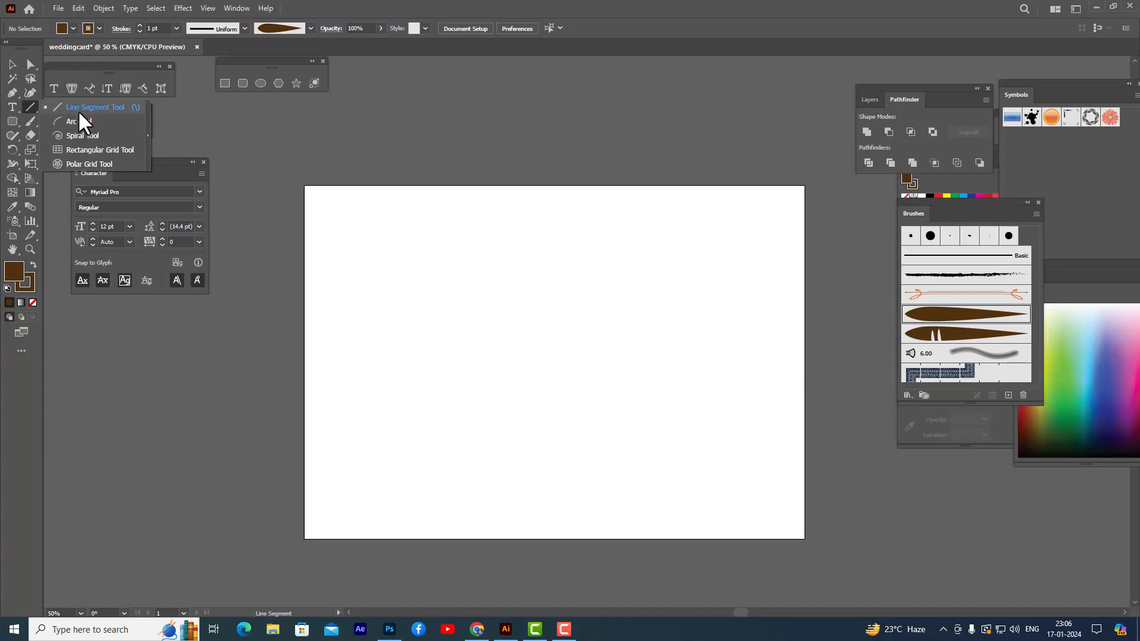
{"action": "left_click_drag", "start_coordinate": [489, 110], "coordinate": [489, 574]}
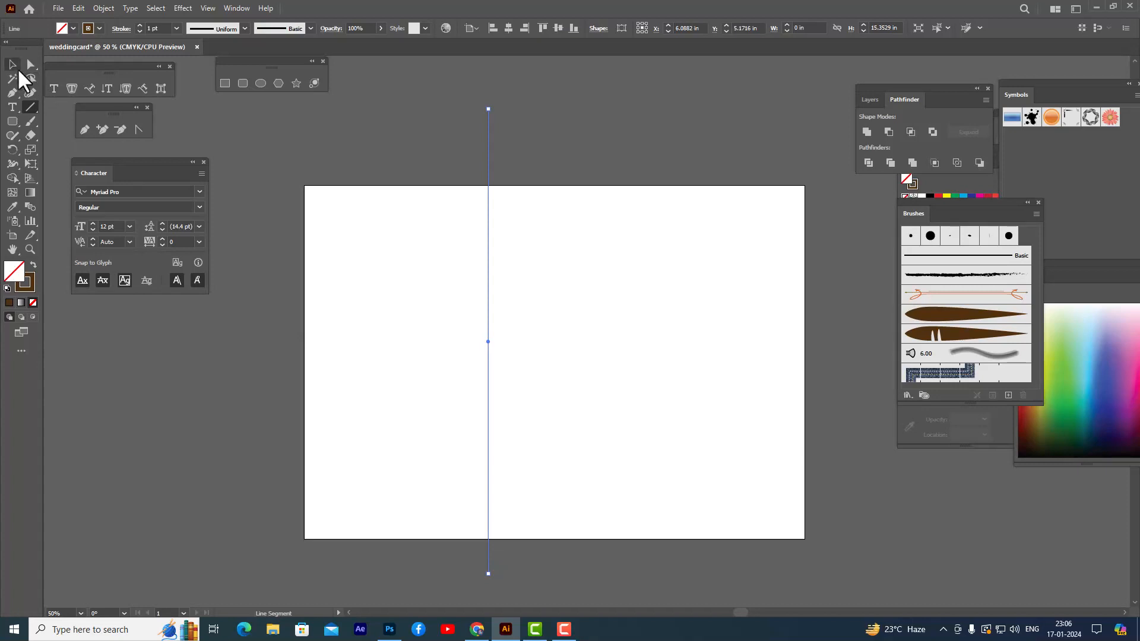
{"action": "left_click", "coordinate": [13, 64]}
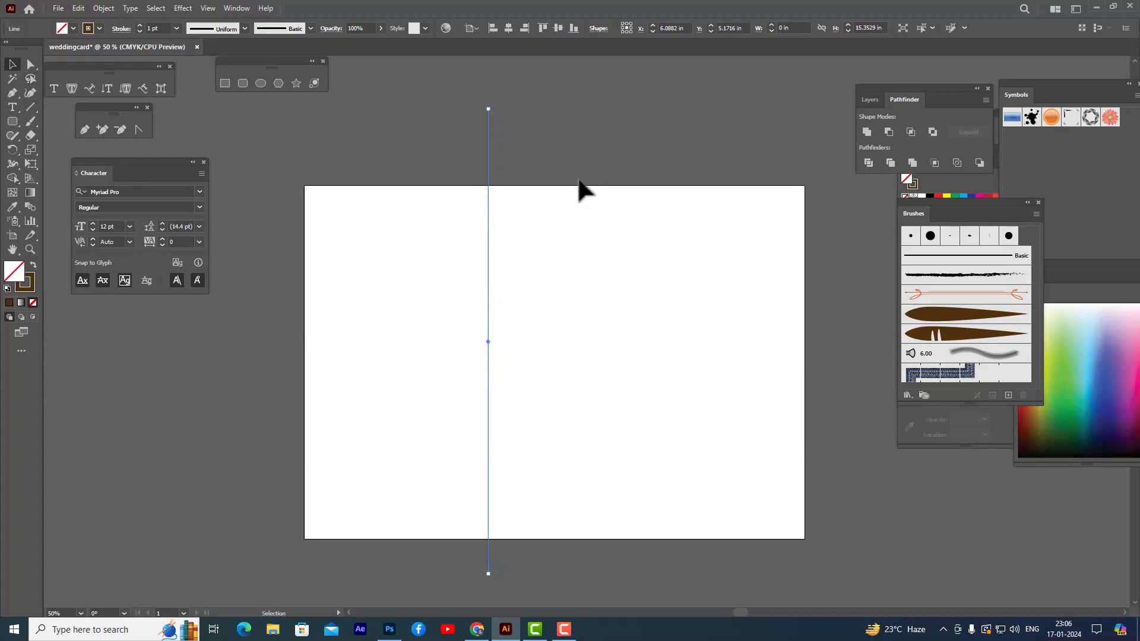
{"action": "left_click", "coordinate": [508, 27]}
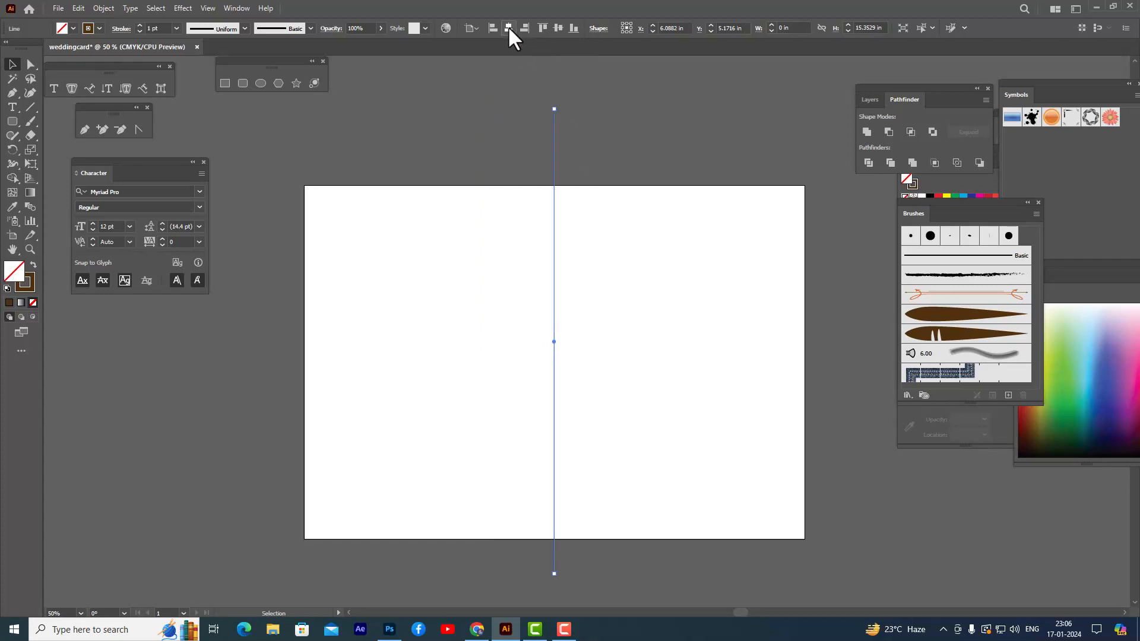
- Paint an S-shaped flourish with curled ends across the upper right half of the artboard using the plain tapered brush
{"action": "left_click", "coordinate": [29, 121]}
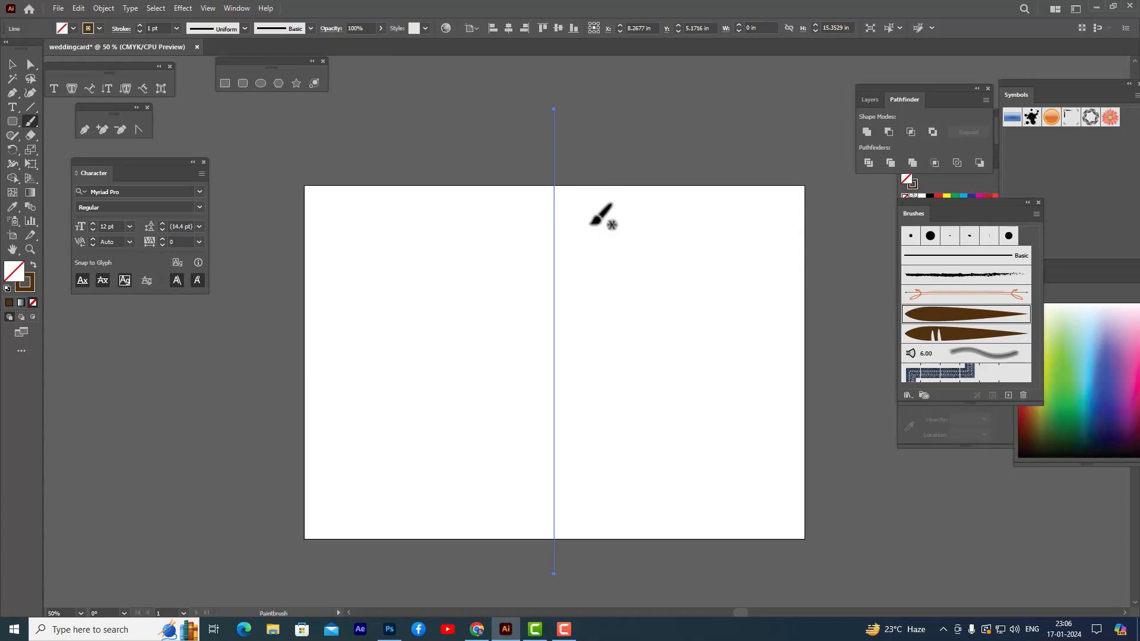
{"action": "mouse_move", "coordinate": [591, 223]}
{"action": "left_mouse_down"}
{"action": "mouse_move", "coordinate": [577, 243]}
{"action": "mouse_move", "coordinate": [576, 218]}
{"action": "mouse_move", "coordinate": [600, 208]}
{"action": "mouse_move", "coordinate": [748, 266]}
{"action": "mouse_move", "coordinate": [782, 250]}
{"action": "mouse_move", "coordinate": [788, 220]}
{"action": "mouse_move", "coordinate": [775, 204]}
{"action": "mouse_move", "coordinate": [745, 200]}
{"action": "mouse_move", "coordinate": [726, 215]}
{"action": "mouse_move", "coordinate": [724, 238]}
{"action": "mouse_move", "coordinate": [769, 228]}
{"action": "left_mouse_up"}
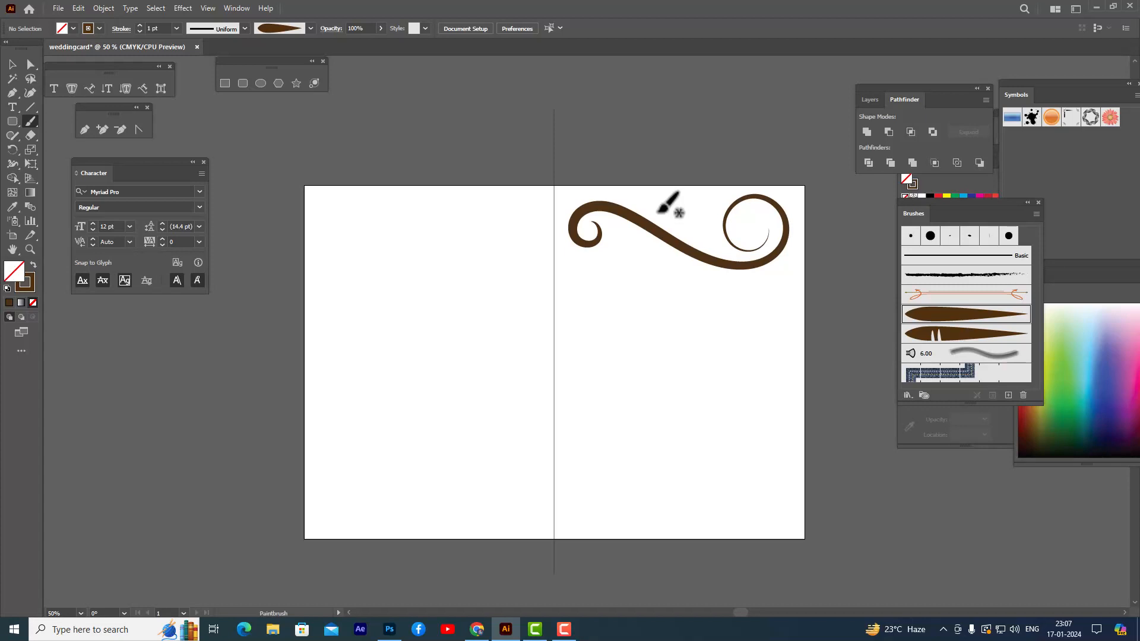
- Show the layer list beside the artboard and target Layer 1 with all of its artwork
{"action": "left_click", "coordinate": [865, 101]}
{"action": "left_click_drag", "start_coordinate": [892, 89], "coordinate": [843, 79]}
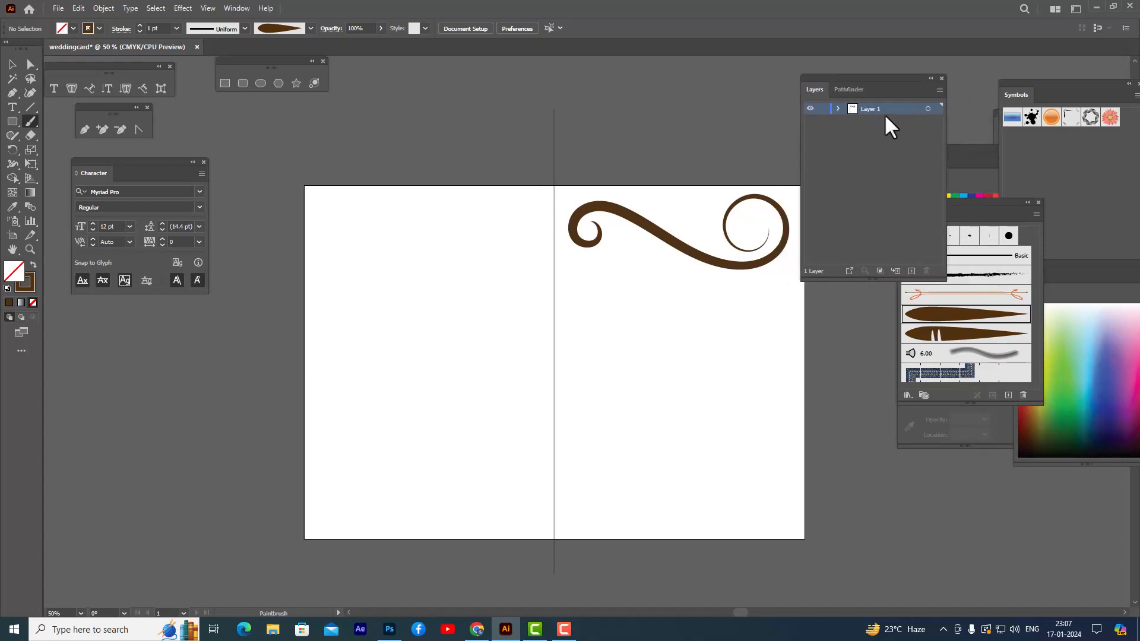
{"action": "left_click", "coordinate": [928, 110]}
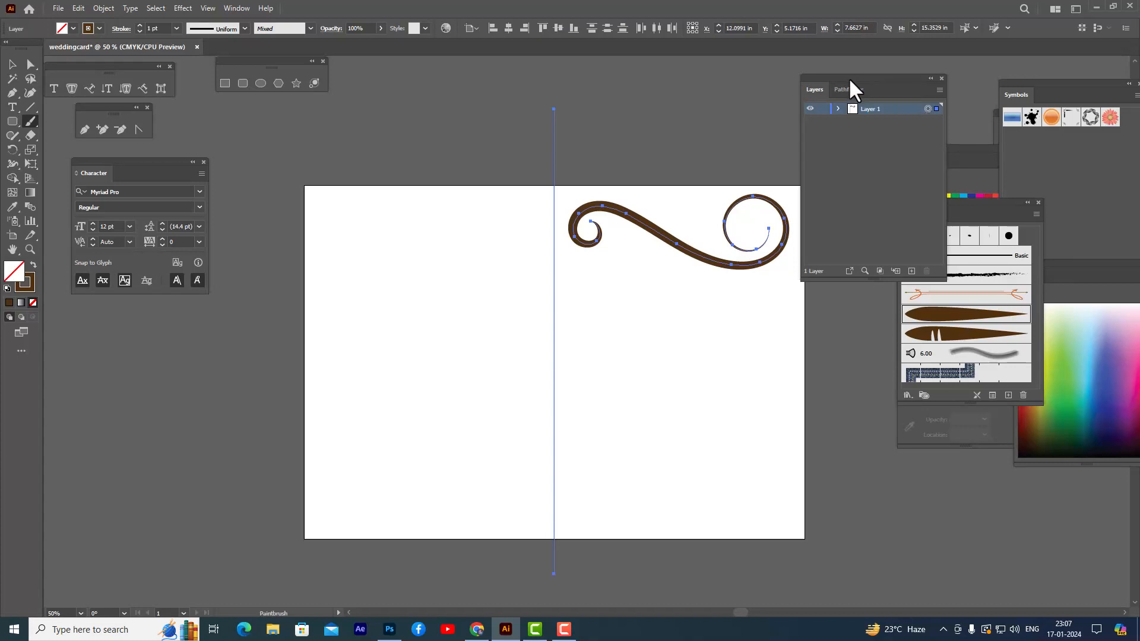
{"action": "left_click_drag", "start_coordinate": [854, 76], "coordinate": [873, 78]}
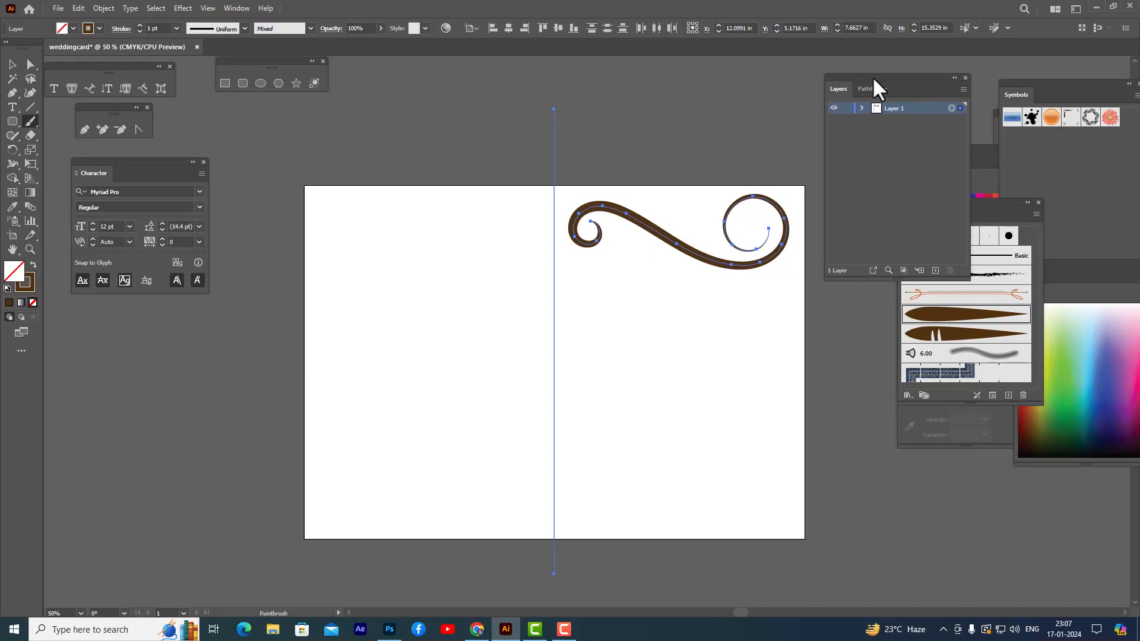
{"action": "left_click_drag", "start_coordinate": [871, 76], "coordinate": [880, 74]}
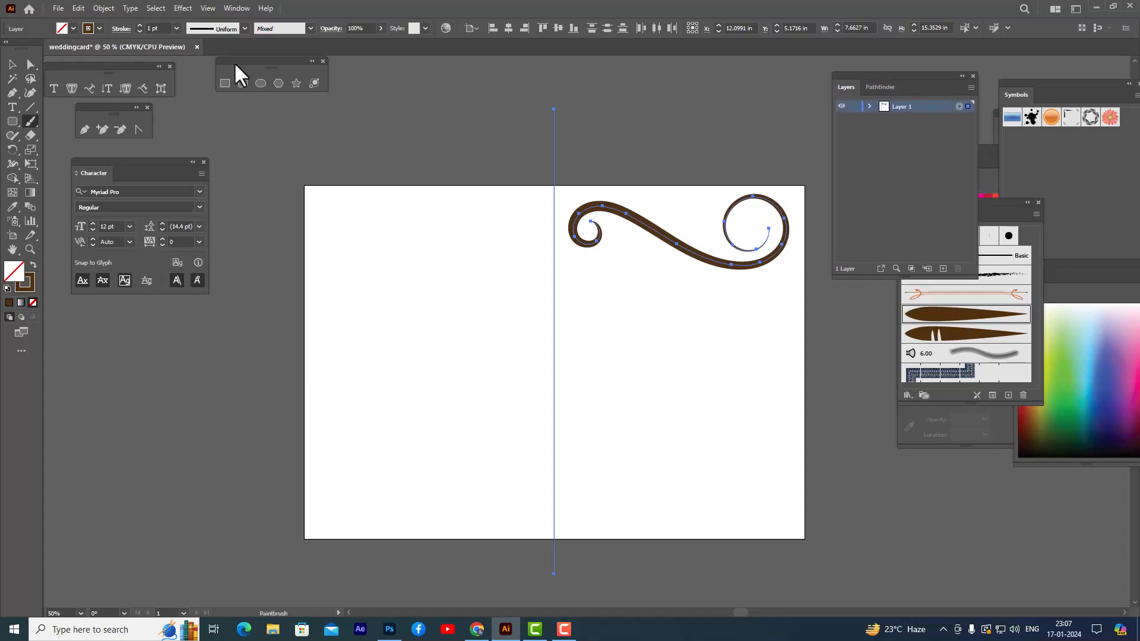
- Apply a Transform effect to Layer 1 with 1 copy, Reflect X and the middle-left reference point to mirror across the centre line
{"action": "left_click", "coordinate": [181, 8]}
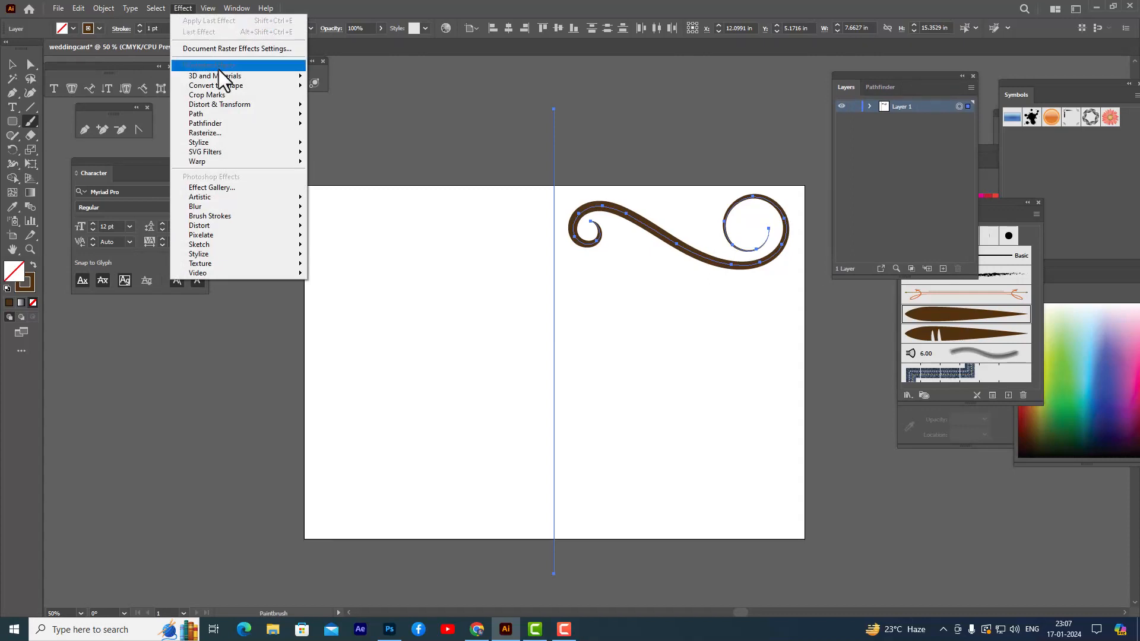
{"action": "mouse_move", "coordinate": [240, 105]}
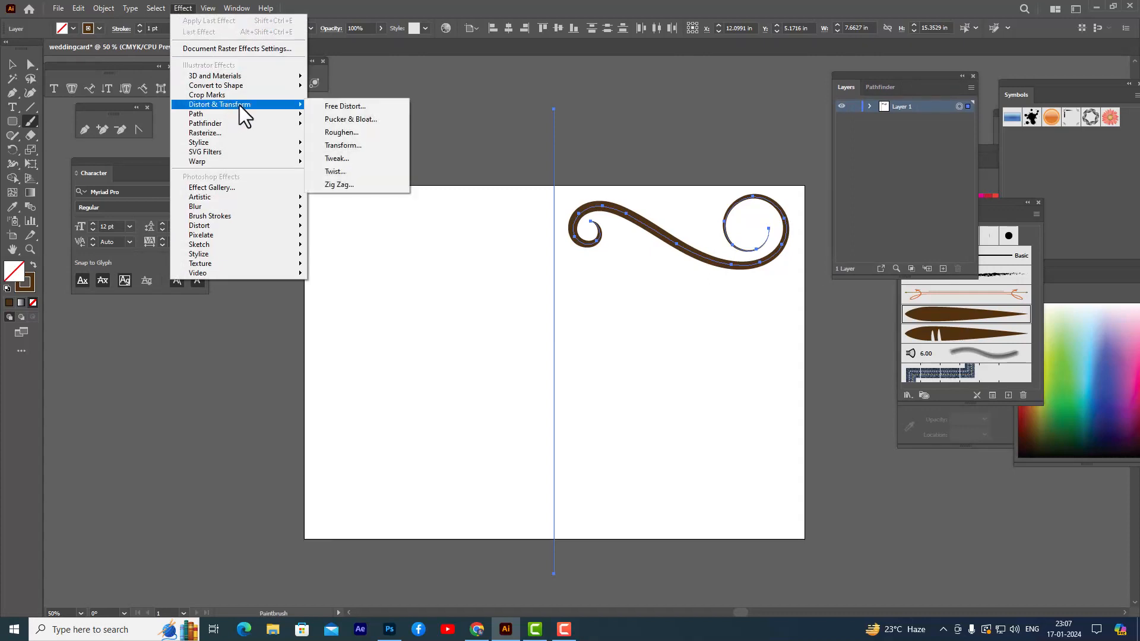
{"action": "left_click", "coordinate": [374, 147]}
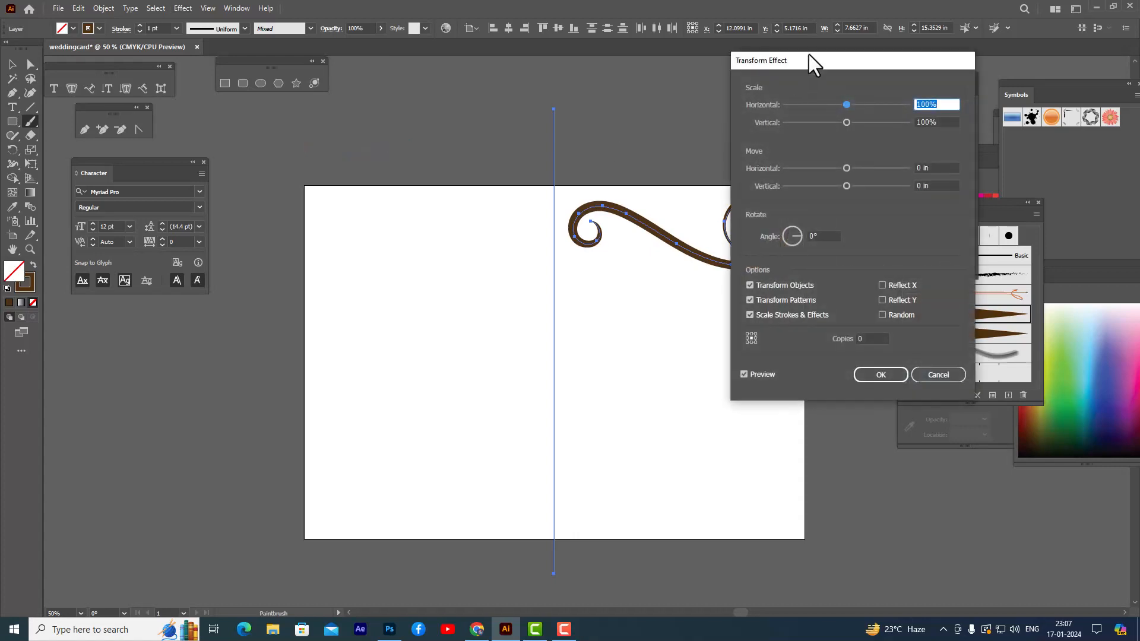
{"action": "left_click_drag", "start_coordinate": [809, 54], "coordinate": [839, 38]}
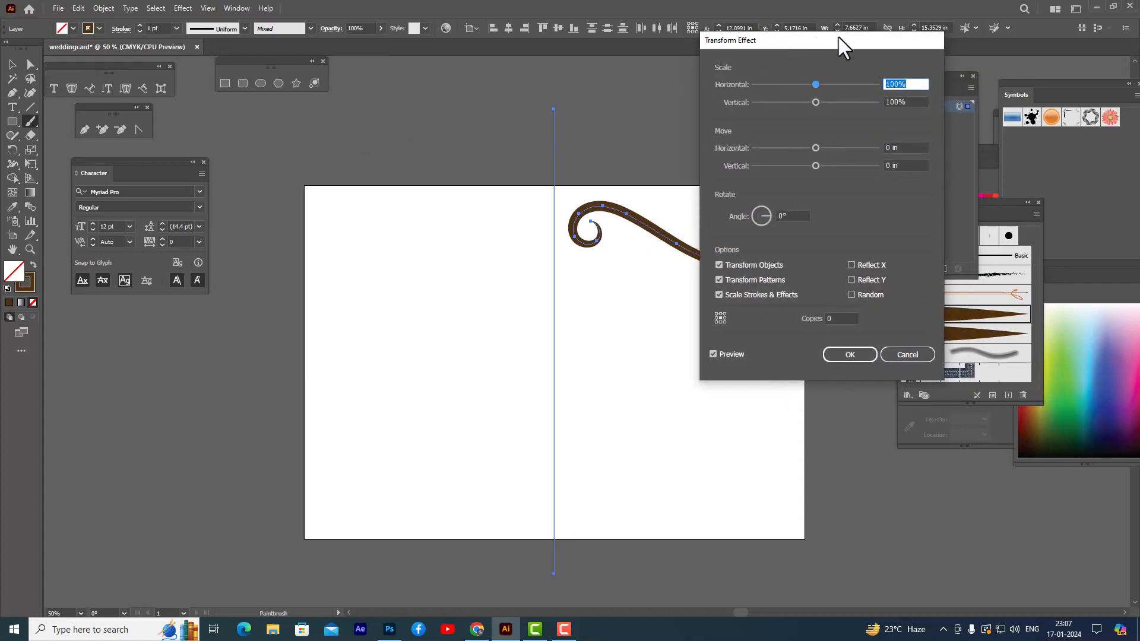
{"action": "left_click", "coordinate": [834, 319]}
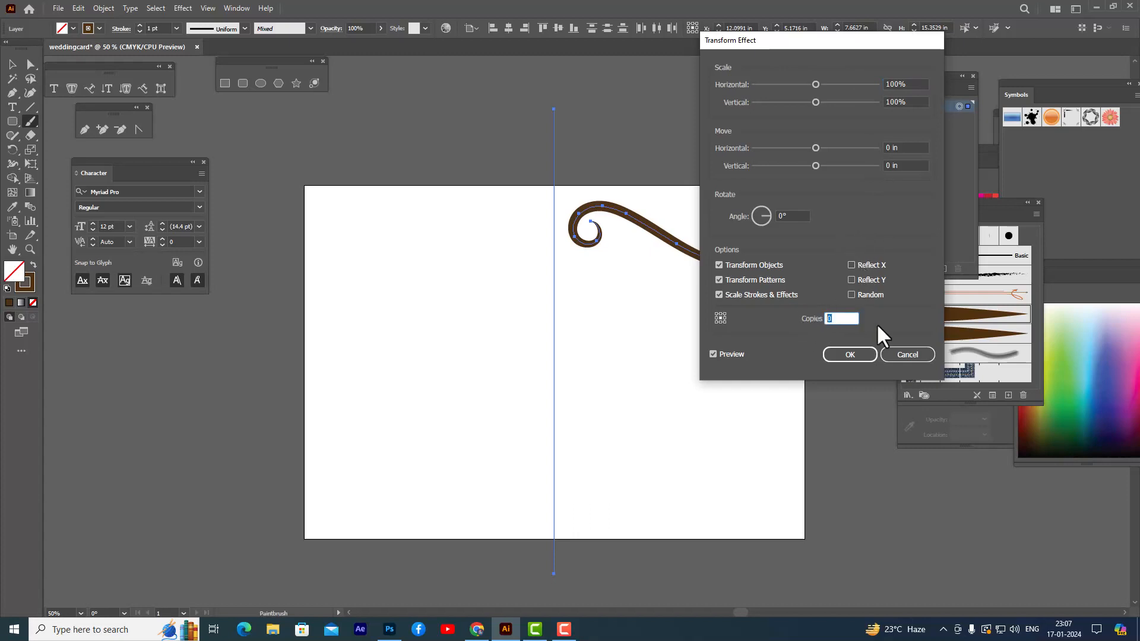
{"action": "type", "text": "1"}
{"action": "left_click", "coordinate": [852, 265]}
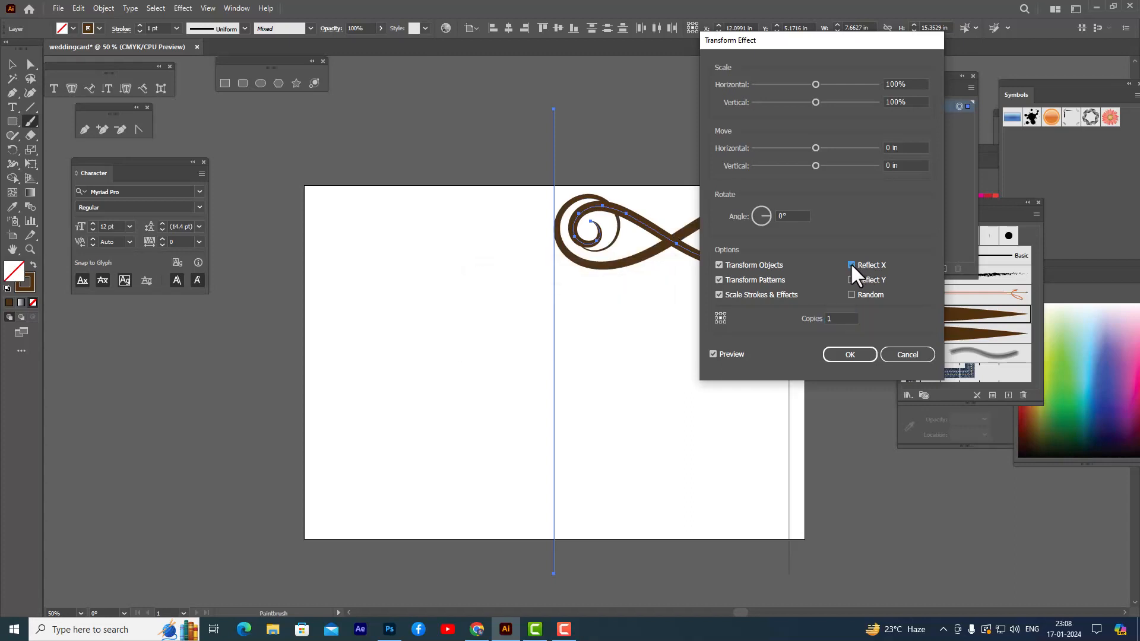
{"action": "left_click_drag", "start_coordinate": [765, 39], "coordinate": [817, 34]}
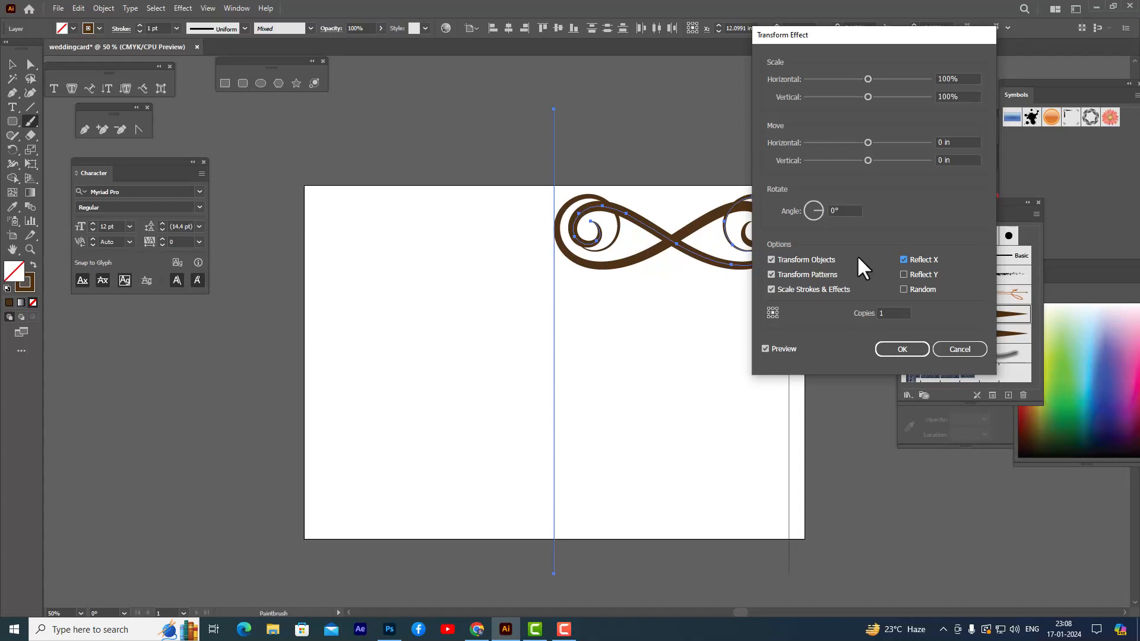
{"action": "left_click", "coordinate": [769, 312]}
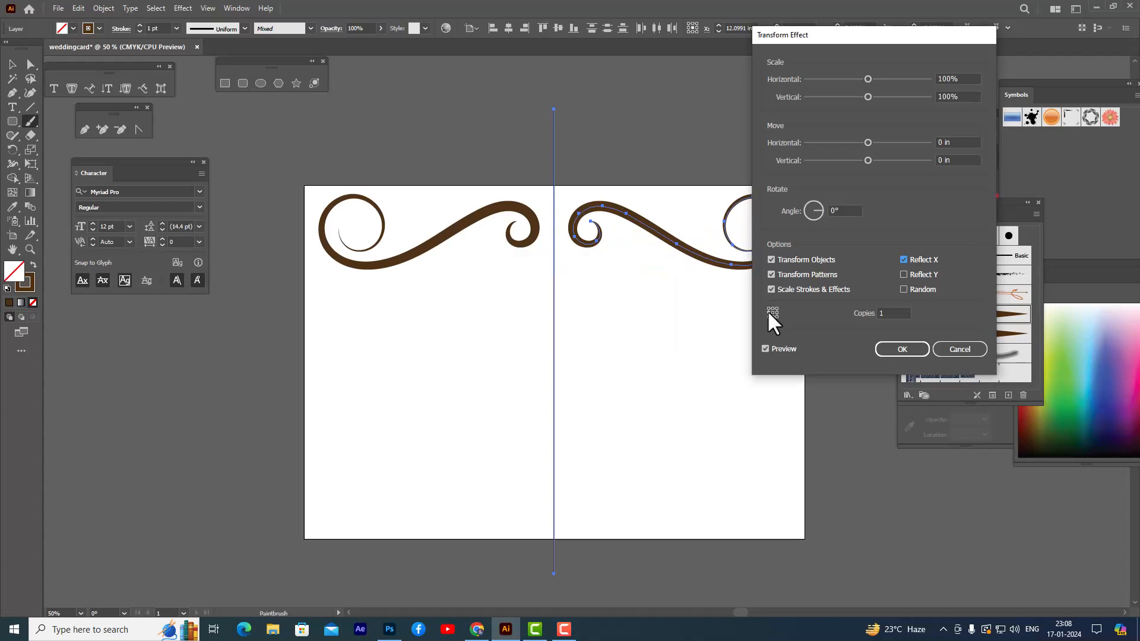
{"action": "left_click_drag", "start_coordinate": [836, 40], "coordinate": [797, 33]}
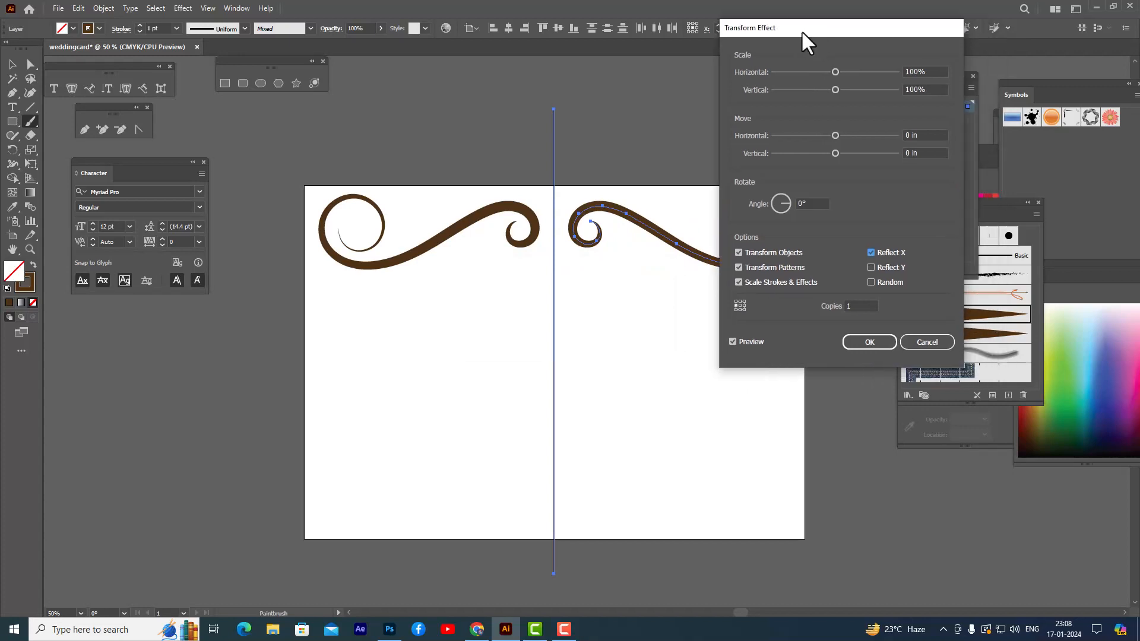
{"action": "left_click", "coordinate": [866, 342]}
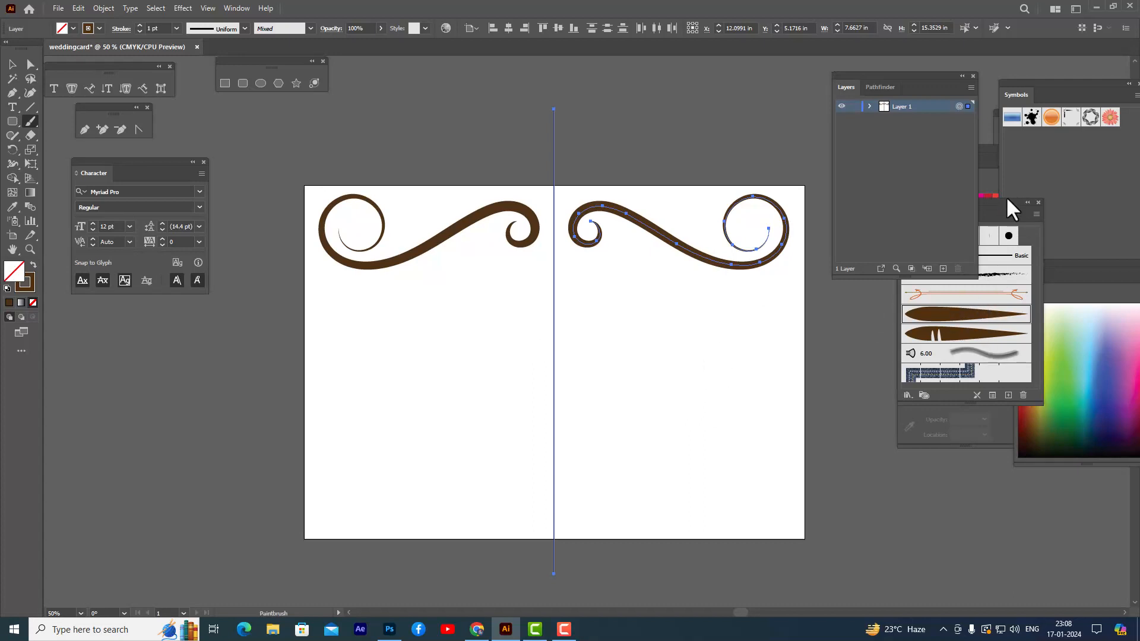
- Try applying the notched art brush to all of Layer 1's artwork and undo it
{"action": "left_click_drag", "start_coordinate": [997, 206], "coordinate": [974, 214]}
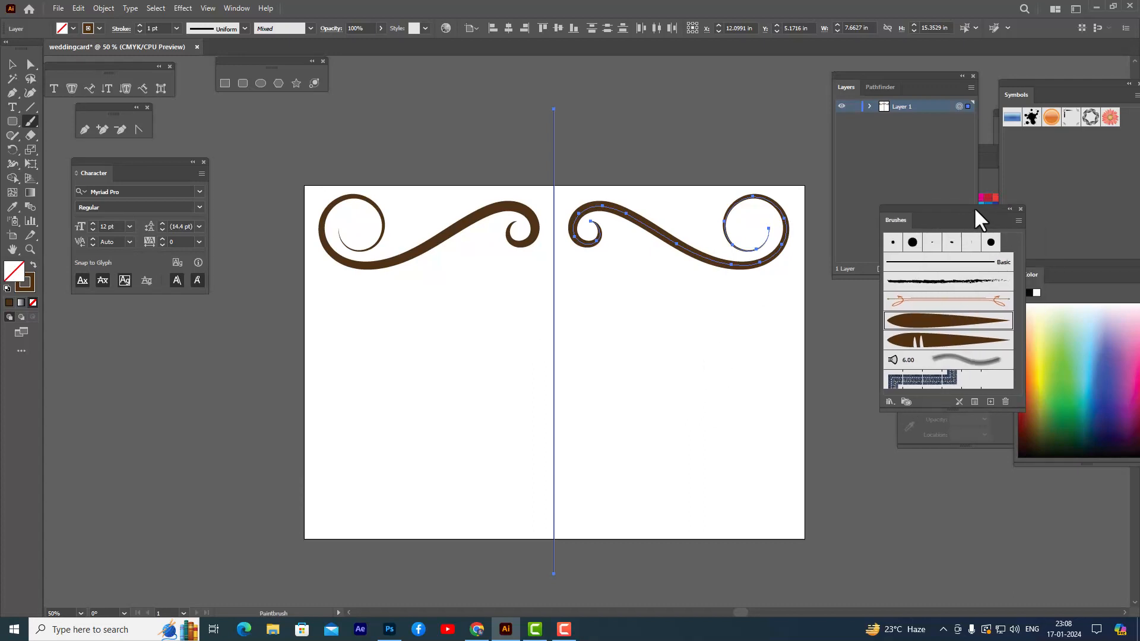
{"action": "left_click", "coordinate": [933, 344]}
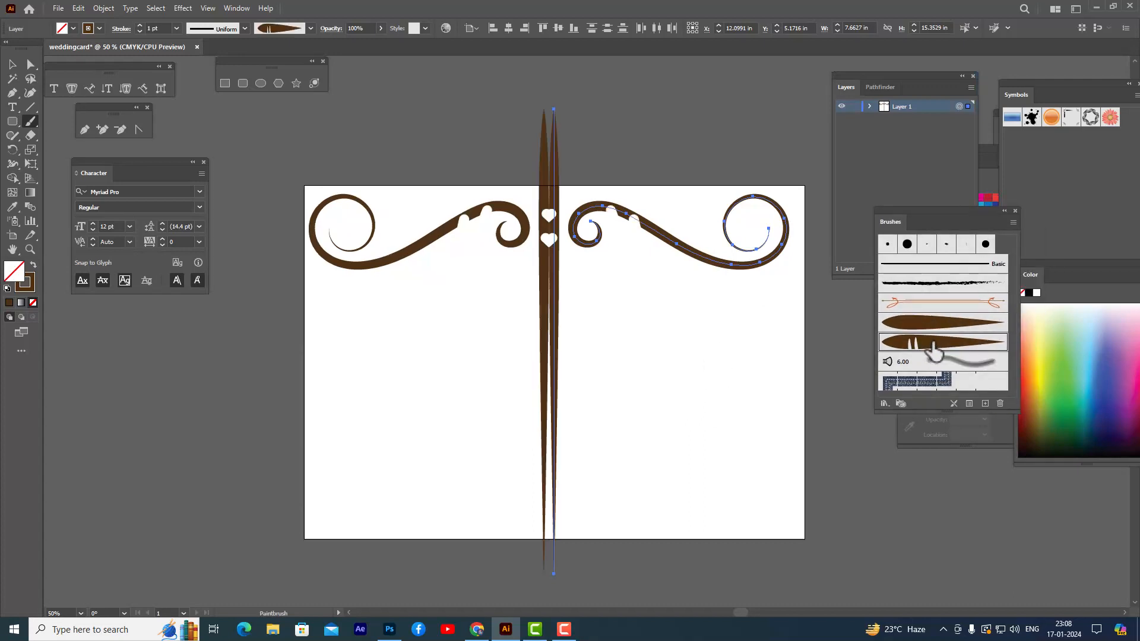
{"action": "key", "text": "ctrl+z"}
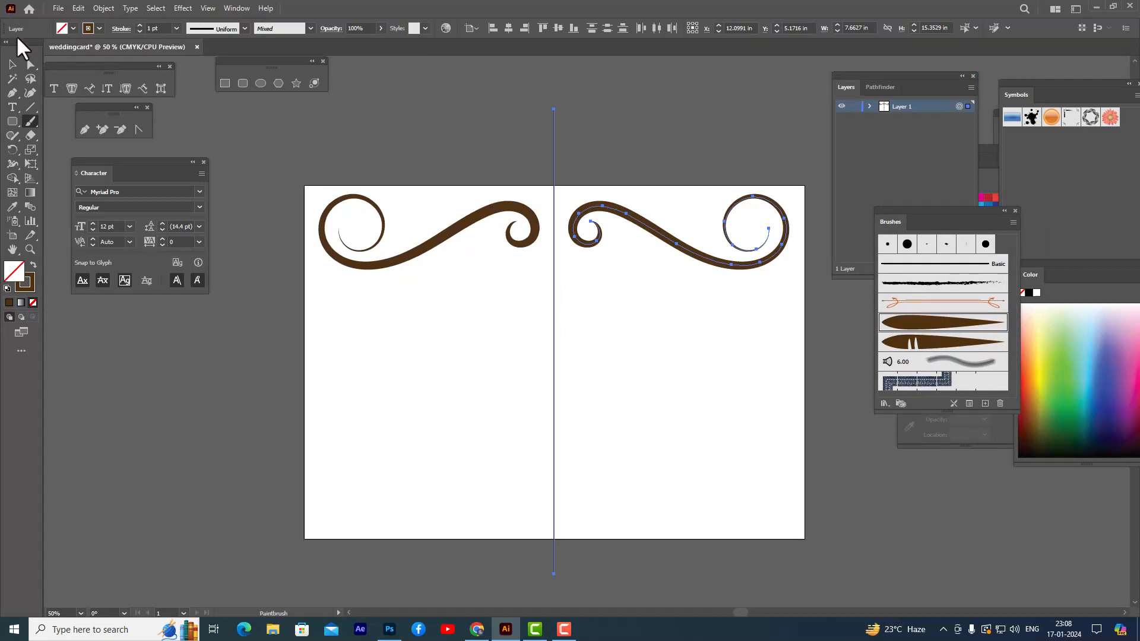
- Deselect the artwork, choose the notched art brush and paint a long hooked stroke below the right flourish
{"action": "left_click", "coordinate": [12, 64]}
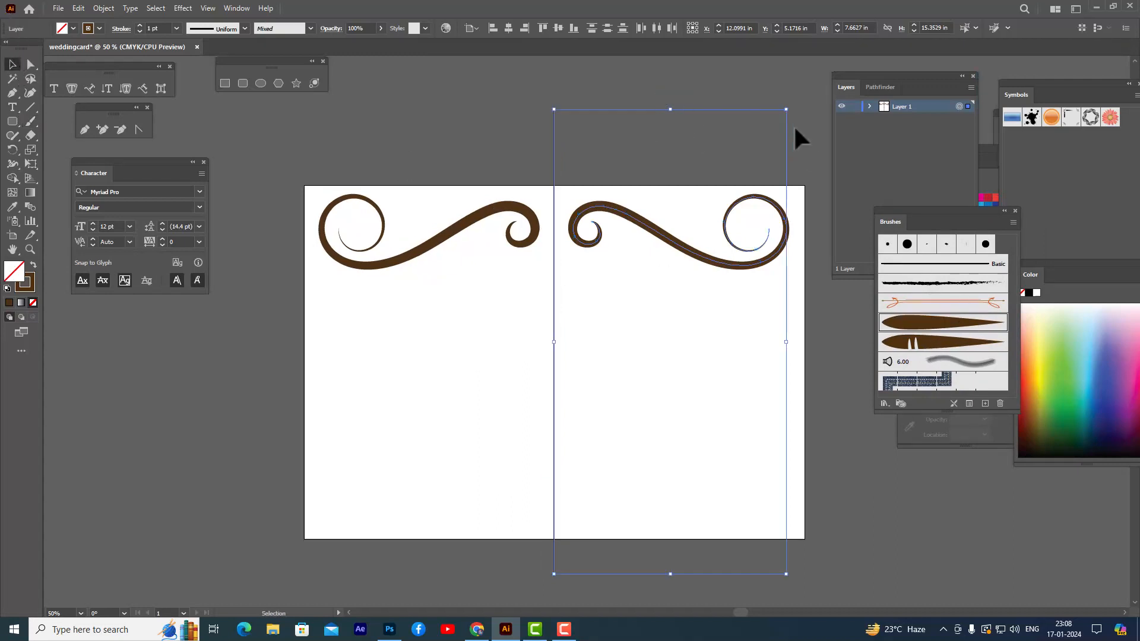
{"action": "left_click", "coordinate": [775, 91]}
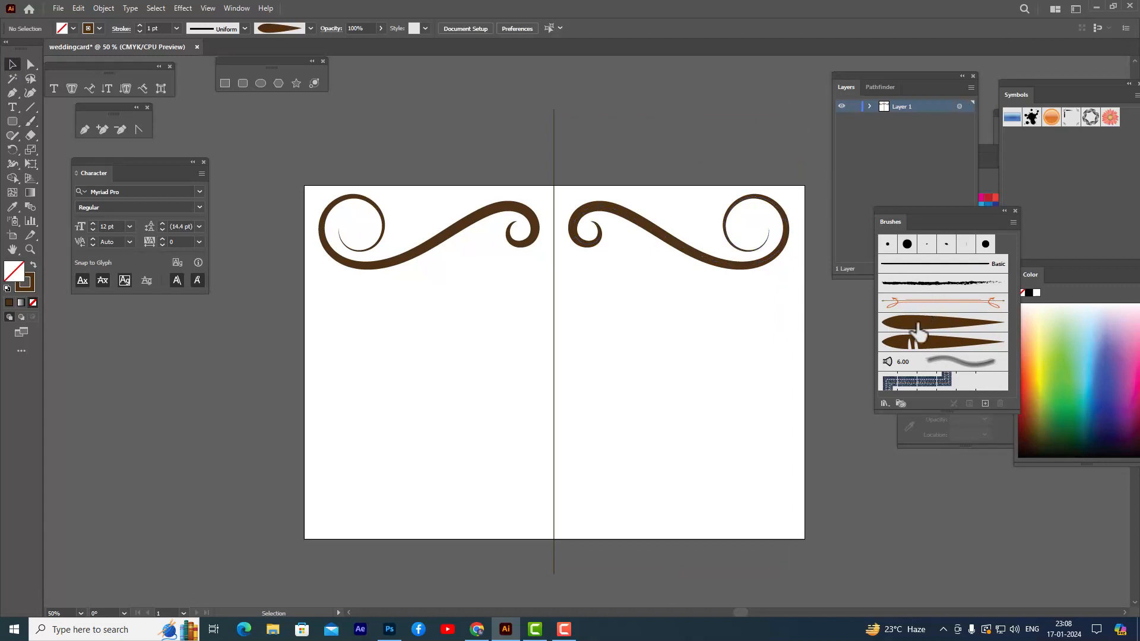
{"action": "left_click", "coordinate": [911, 342]}
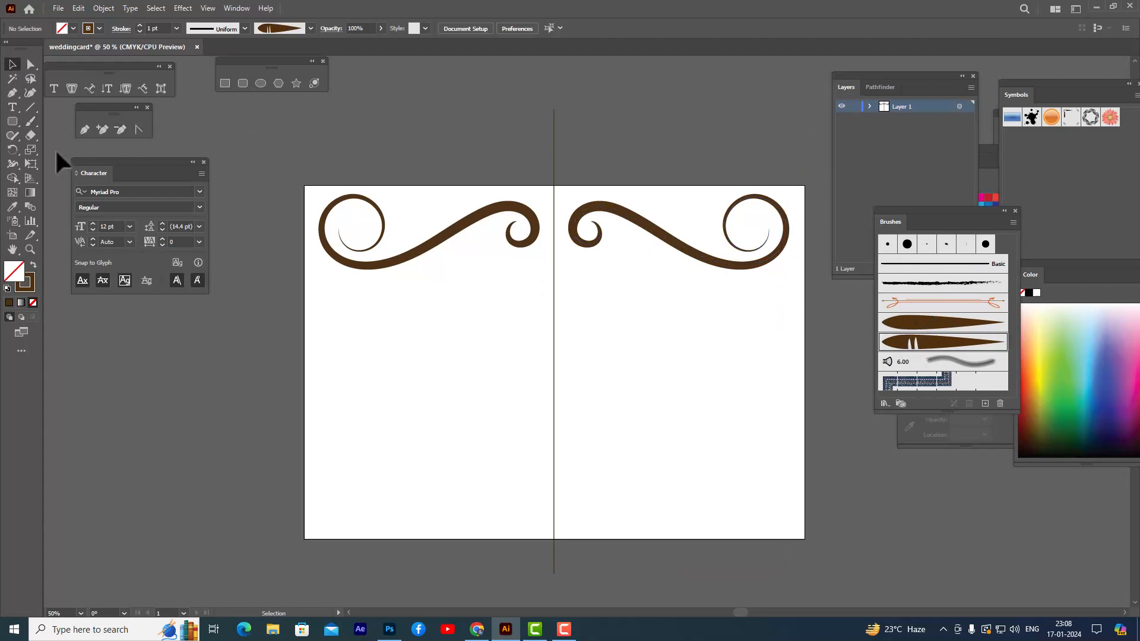
{"action": "mouse_move", "coordinate": [580, 269]}
{"action": "left_mouse_down"}
{"action": "mouse_move", "coordinate": [604, 282]}
{"action": "mouse_move", "coordinate": [601, 417]}
{"action": "mouse_move", "coordinate": [652, 437]}
{"action": "mouse_move", "coordinate": [664, 406]}
{"action": "left_mouse_up"}
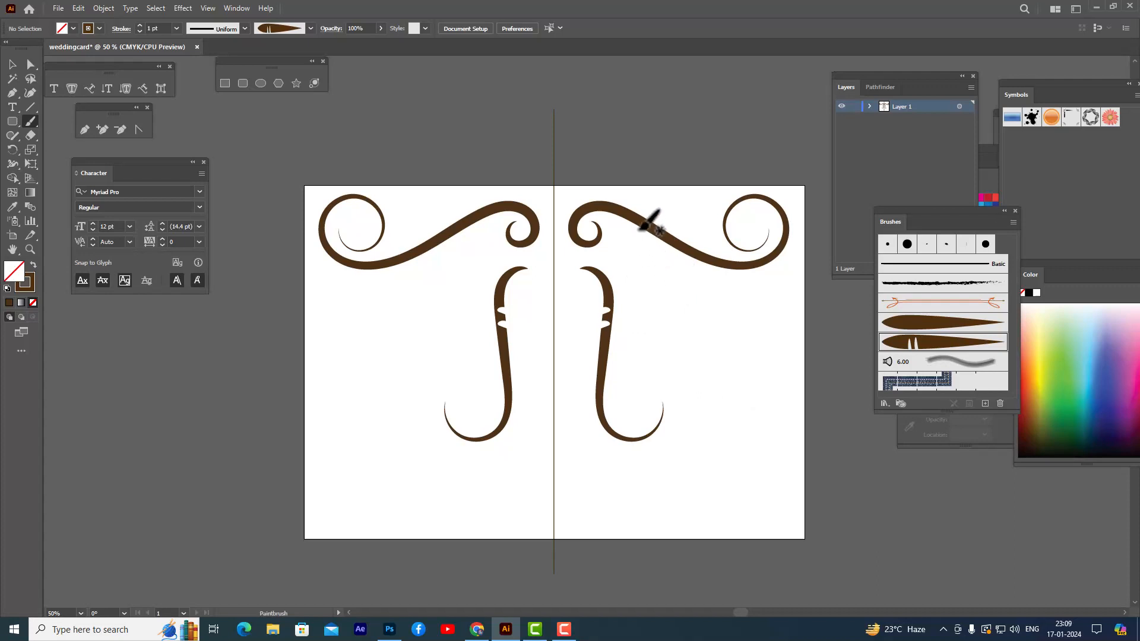
- Undo a trial stroke and paint a small curl about 1.06 in wide branching off the top of the right flourish
{"action": "left_click_drag", "start_coordinate": [647, 233], "coordinate": [660, 267]}
{"action": "key", "text": "ctrl+z"}
{"action": "mouse_move", "coordinate": [649, 221]}
{"action": "left_mouse_down"}
{"action": "mouse_move", "coordinate": [677, 227]}
{"action": "mouse_move", "coordinate": [679, 215]}
{"action": "left_mouse_up"}
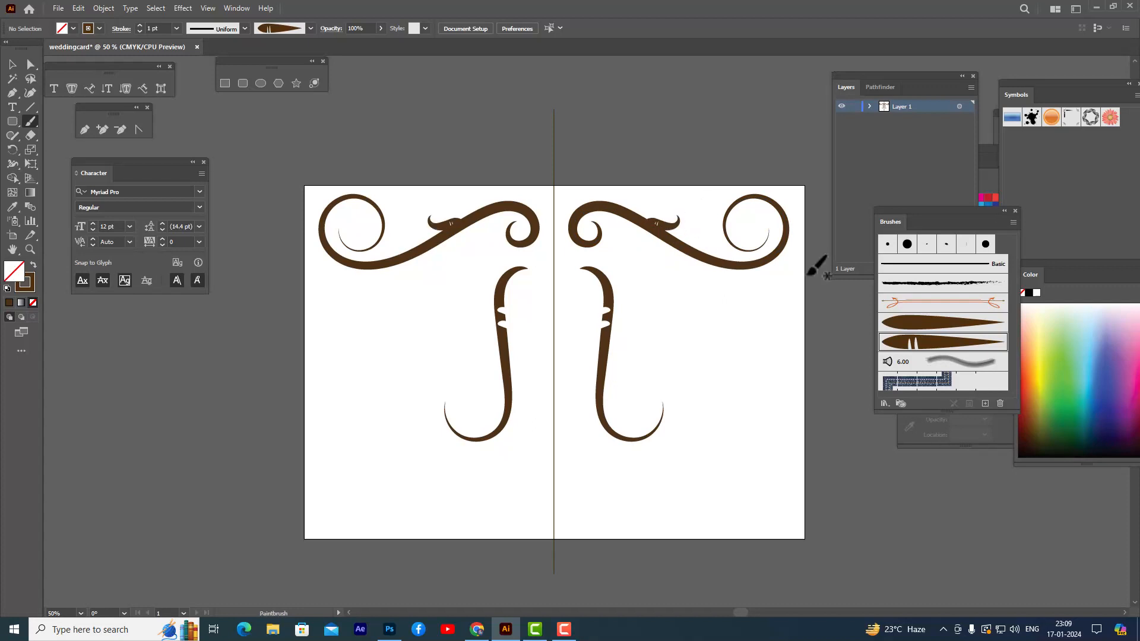
- Set the small curl's stroke weight to 0.5 pt
{"action": "left_click", "coordinate": [13, 65]}
{"action": "left_click", "coordinate": [670, 225]}
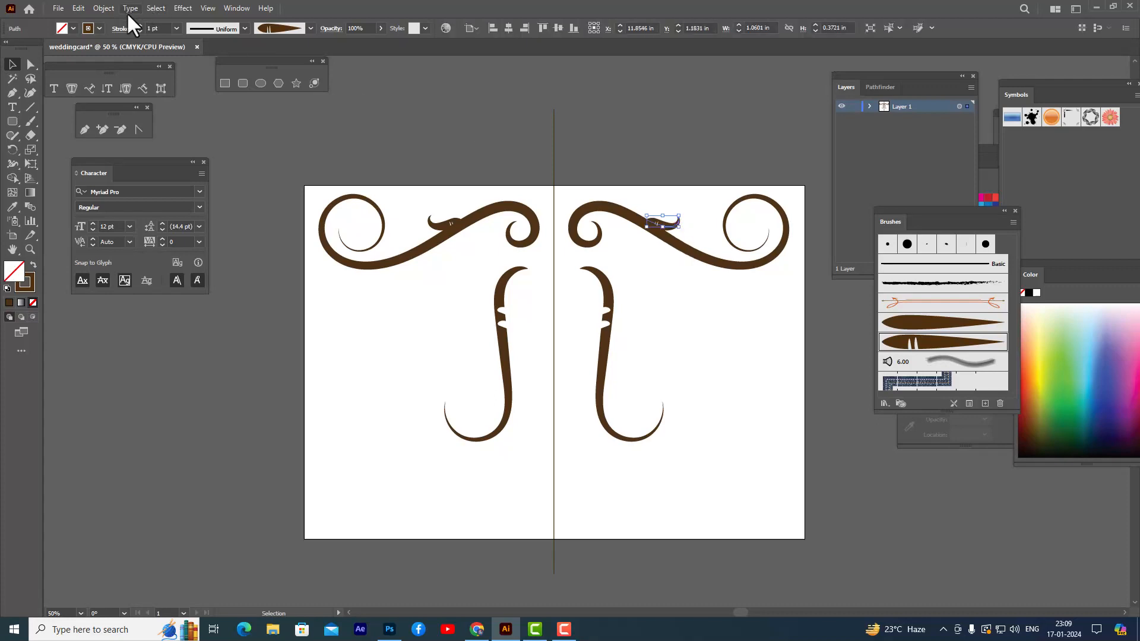
{"action": "left_click", "coordinate": [177, 27]}
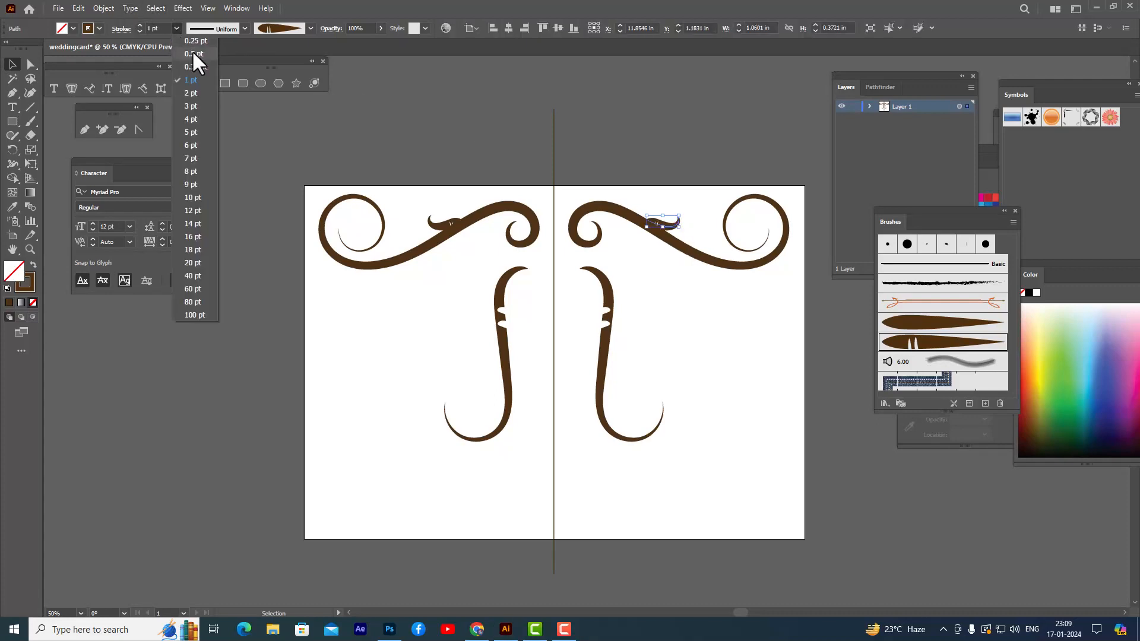
{"action": "left_click", "coordinate": [191, 52]}
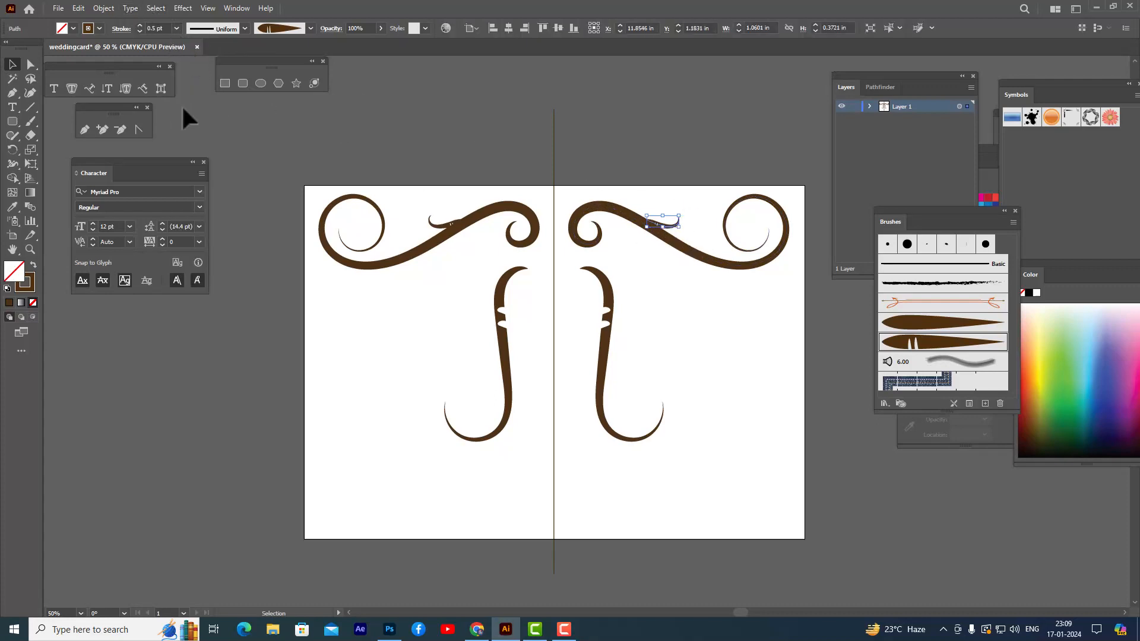
- Paint a second small curl farther along the right flourish, close to its large spiral, with the notched brush
{"action": "left_click", "coordinate": [30, 121]}
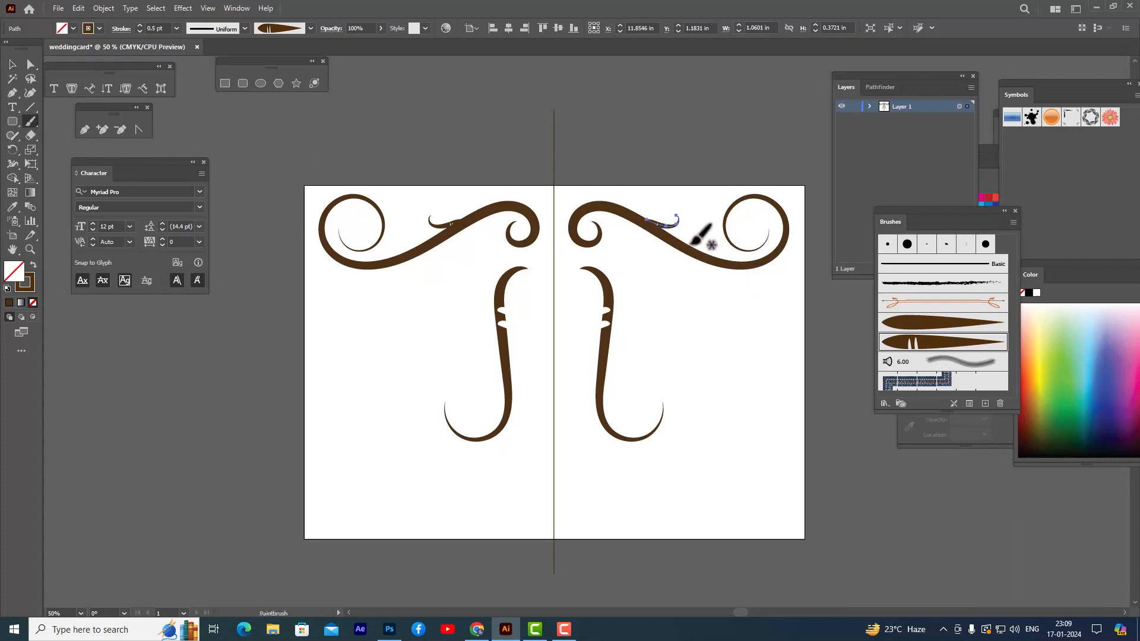
{"action": "left_click_drag", "start_coordinate": [681, 241], "coordinate": [706, 242]}
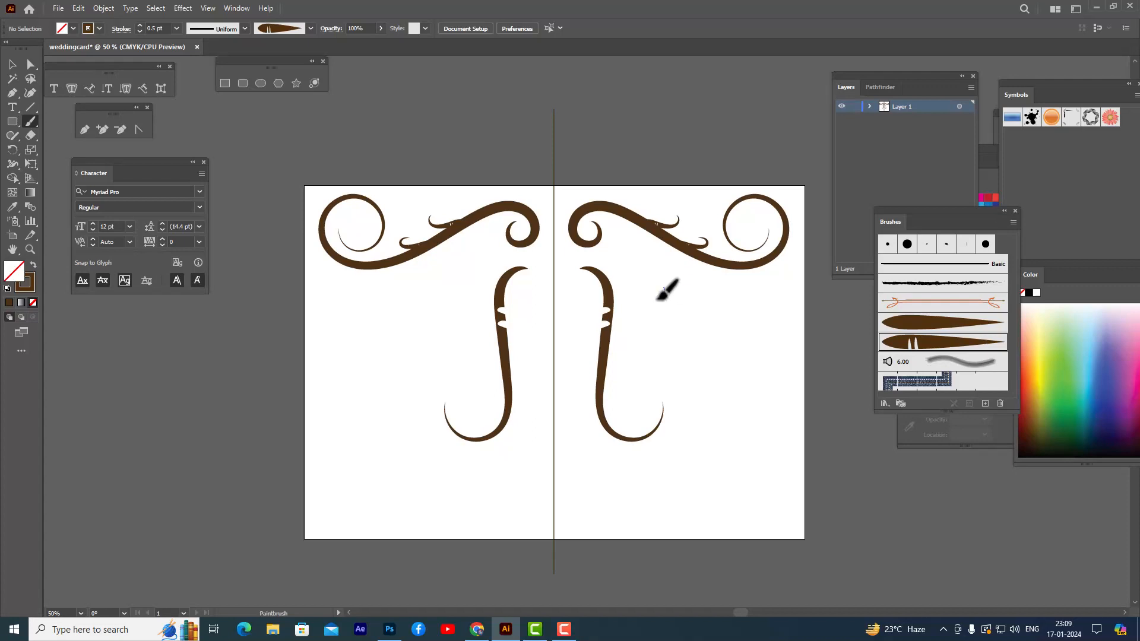
- Try a long stroke with curled ends beside the hooked stroke on the right half and undo it
{"action": "mouse_move", "coordinate": [658, 298]}
{"action": "left_mouse_down"}
{"action": "mouse_move", "coordinate": [665, 272]}
{"action": "mouse_move", "coordinate": [684, 285]}
{"action": "mouse_move", "coordinate": [694, 389]}
{"action": "mouse_move", "coordinate": [730, 419]}
{"action": "mouse_move", "coordinate": [761, 395]}
{"action": "mouse_move", "coordinate": [722, 372]}
{"action": "left_mouse_up"}
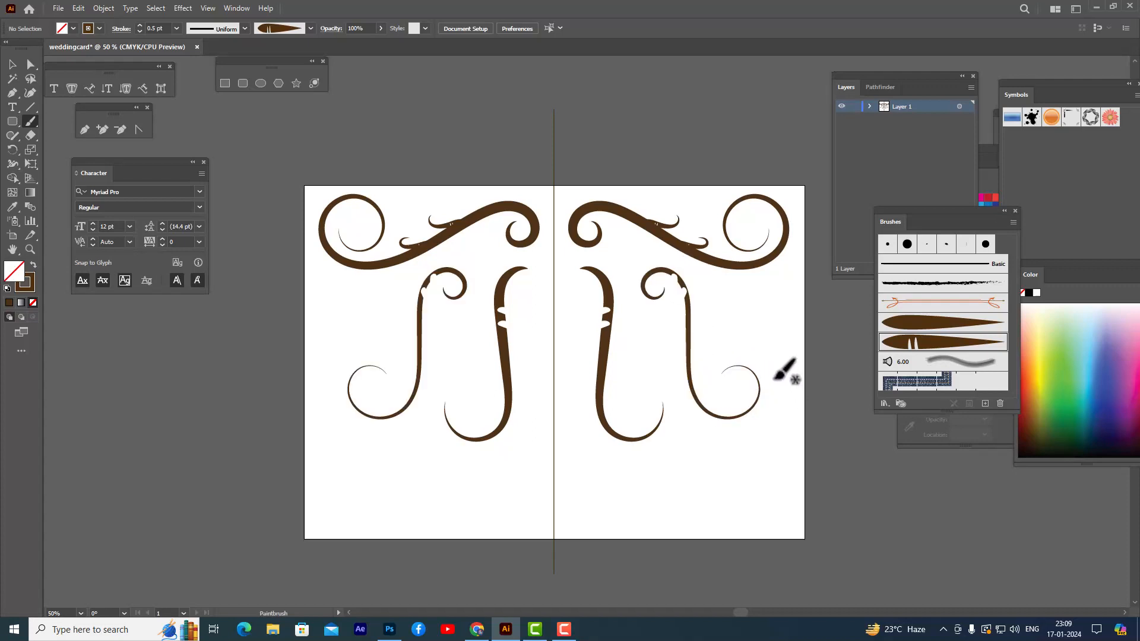
{"action": "key", "text": "ctrl"}
{"action": "key", "text": "ctrl+z"}
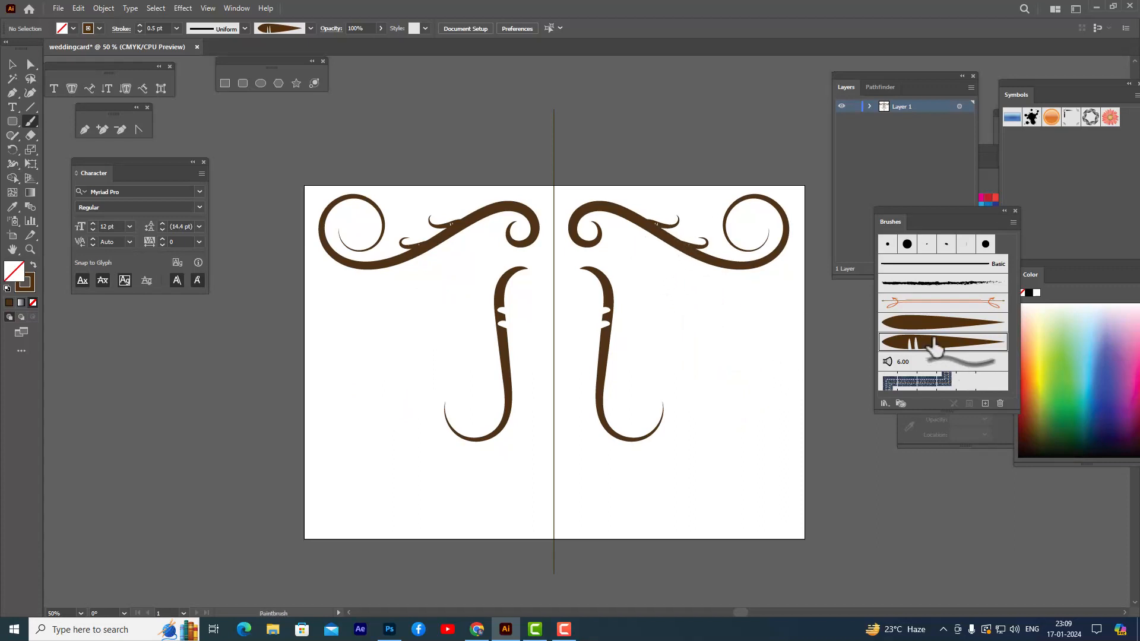
- Paint a long and a short S-curve on the right half with the tapered brush, and add small barbs to the long one with the notched brush
{"action": "left_click", "coordinate": [901, 325]}
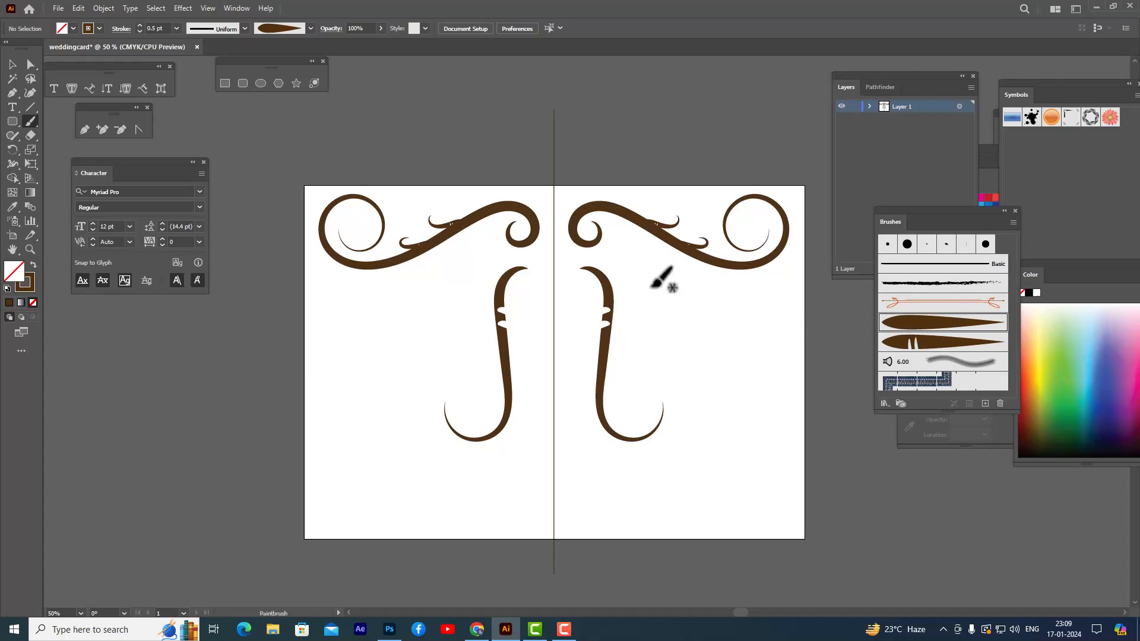
{"action": "mouse_move", "coordinate": [658, 289]}
{"action": "left_mouse_down"}
{"action": "mouse_move", "coordinate": [683, 288]}
{"action": "mouse_move", "coordinate": [688, 383]}
{"action": "mouse_move", "coordinate": [707, 415]}
{"action": "mouse_move", "coordinate": [735, 418]}
{"action": "mouse_move", "coordinate": [756, 389]}
{"action": "mouse_move", "coordinate": [753, 367]}
{"action": "mouse_move", "coordinate": [729, 361]}
{"action": "left_mouse_up"}
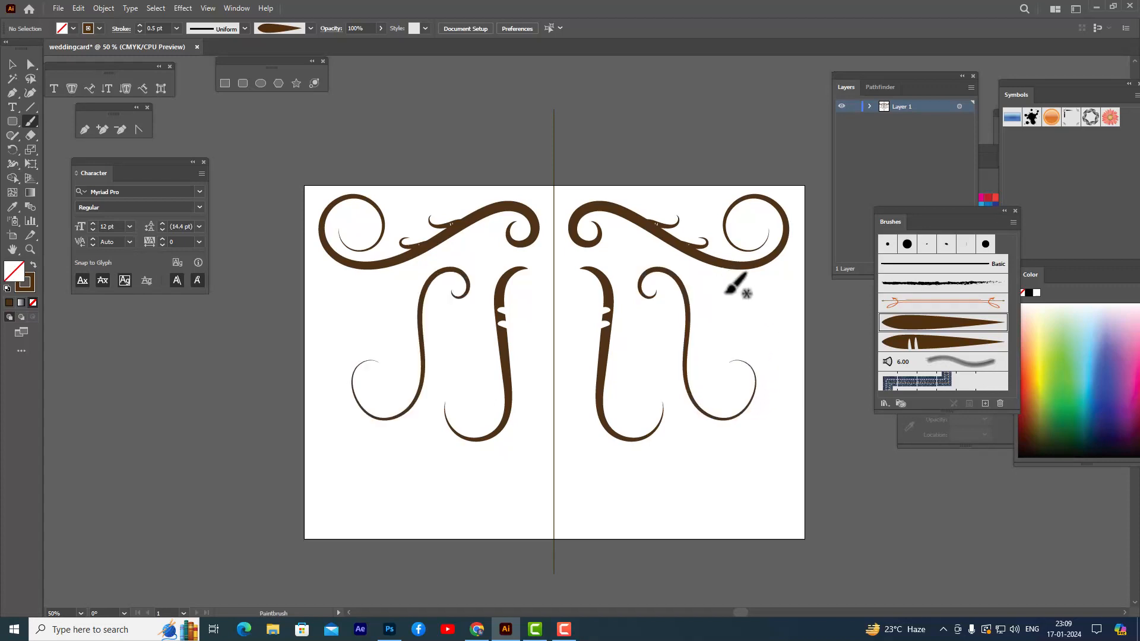
{"action": "mouse_move", "coordinate": [720, 283]}
{"action": "left_mouse_down"}
{"action": "mouse_move", "coordinate": [760, 329]}
{"action": "mouse_move", "coordinate": [771, 311]}
{"action": "mouse_move", "coordinate": [754, 314]}
{"action": "left_mouse_up"}
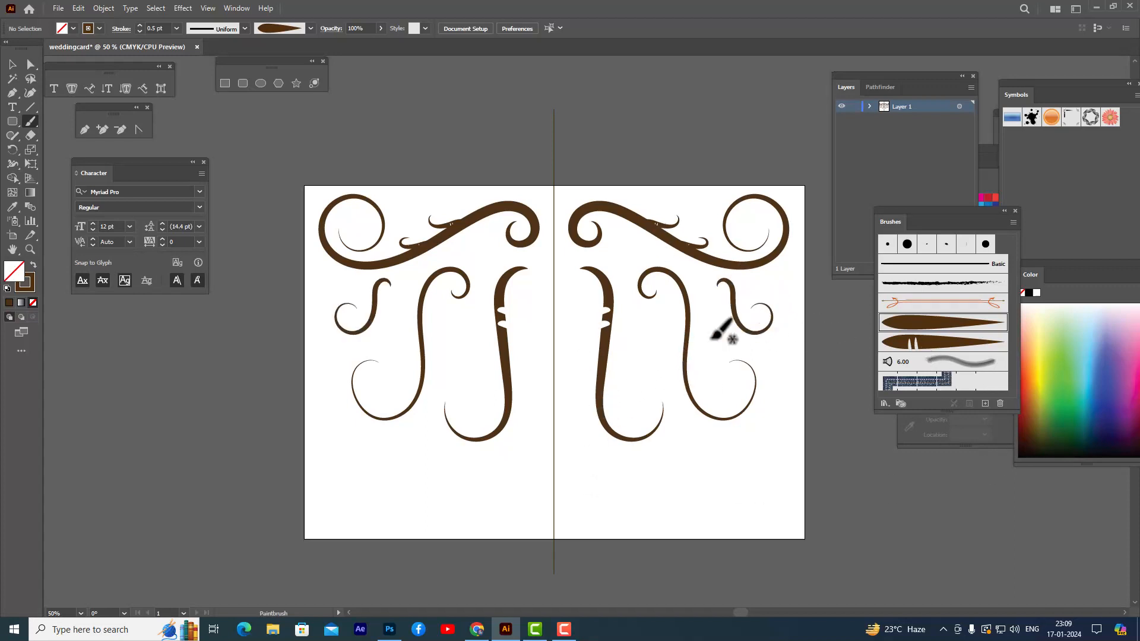
{"action": "left_click", "coordinate": [939, 343]}
{"action": "mouse_move", "coordinate": [690, 312]}
{"action": "left_mouse_down"}
{"action": "mouse_move", "coordinate": [707, 334]}
{"action": "mouse_move", "coordinate": [668, 378]}
{"action": "left_mouse_up"}
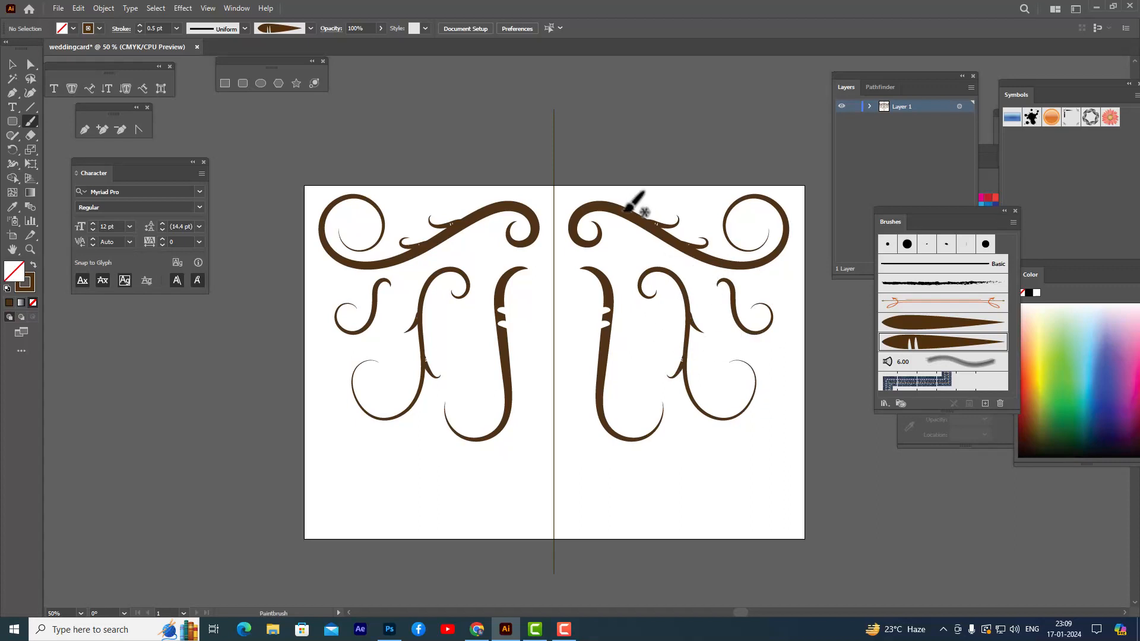
- Paint a wide scroll along the artboard's lower right half with the tapered brush, and add two small curls branching off it with the notched brush
{"action": "left_click", "coordinate": [927, 324]}
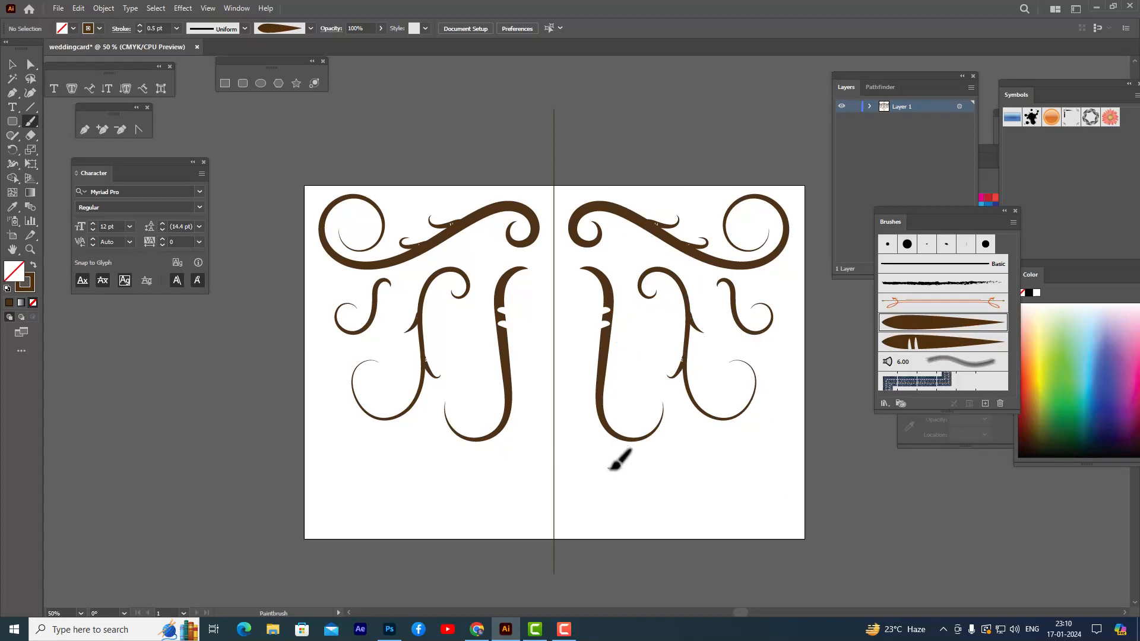
{"action": "mouse_move", "coordinate": [607, 491]}
{"action": "left_mouse_down"}
{"action": "mouse_move", "coordinate": [588, 463]}
{"action": "mouse_move", "coordinate": [610, 453]}
{"action": "mouse_move", "coordinate": [698, 517]}
{"action": "mouse_move", "coordinate": [748, 529]}
{"action": "mouse_move", "coordinate": [777, 510]}
{"action": "mouse_move", "coordinate": [776, 488]}
{"action": "mouse_move", "coordinate": [739, 496]}
{"action": "left_mouse_up"}
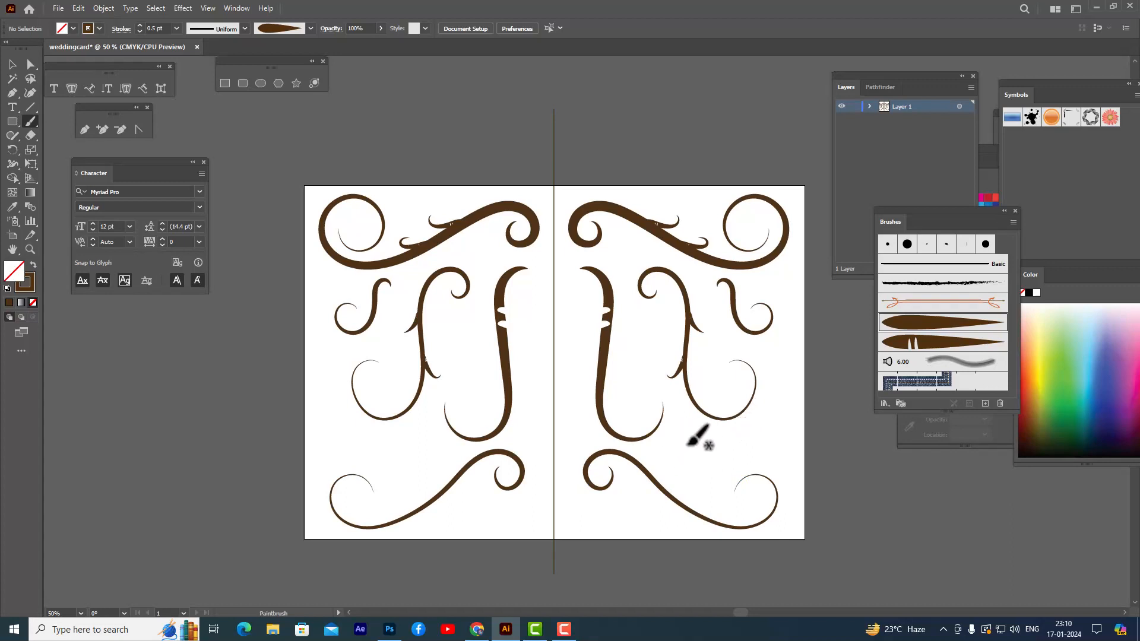
{"action": "left_click", "coordinate": [928, 345]}
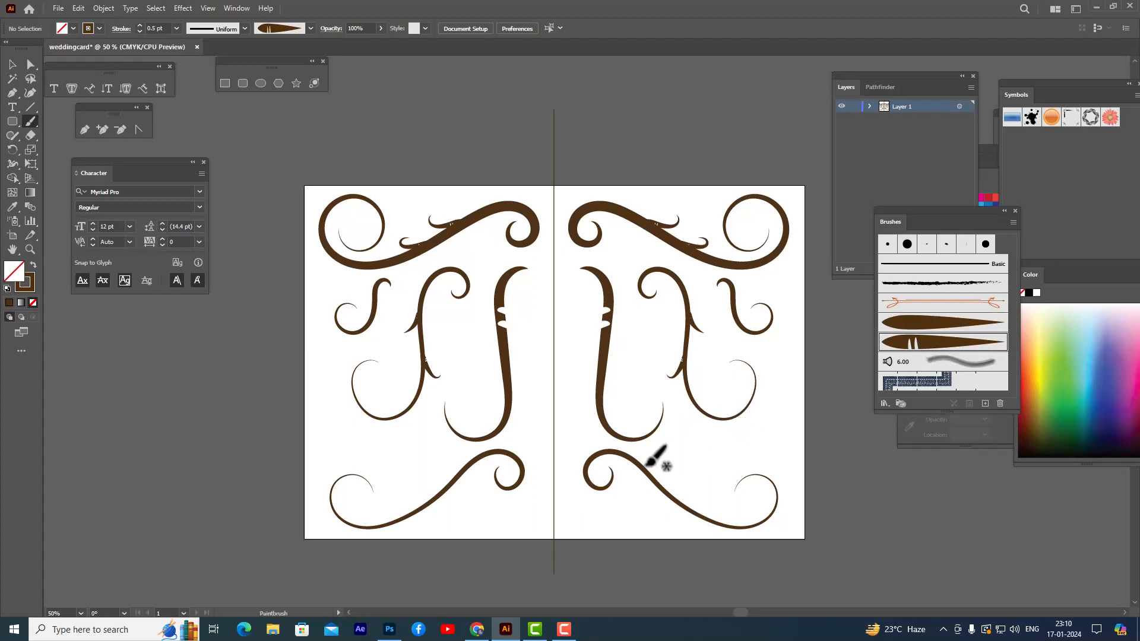
{"action": "mouse_move", "coordinate": [644, 464]}
{"action": "left_mouse_down"}
{"action": "mouse_move", "coordinate": [687, 467]}
{"action": "mouse_move", "coordinate": [706, 496]}
{"action": "left_mouse_up"}
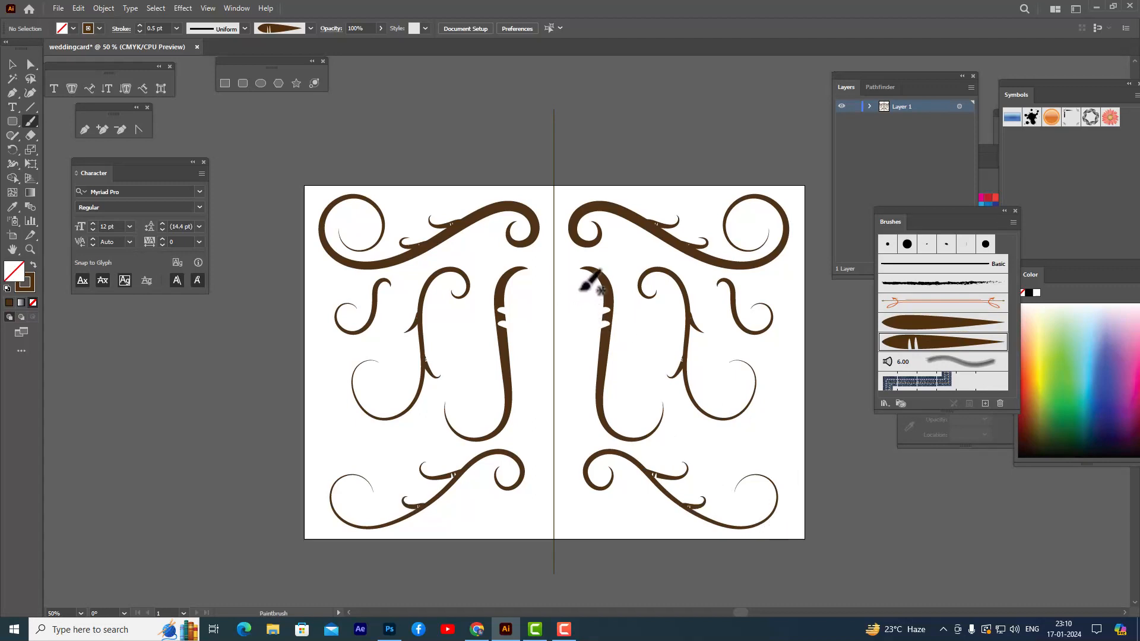
- Paint two small notched S-curves between the mirror axis and the hooked stroke, and a third notched stroke inside the long S-curve
{"action": "mouse_move", "coordinate": [579, 281]}
{"action": "left_mouse_down"}
{"action": "mouse_move", "coordinate": [598, 296]}
{"action": "mouse_move", "coordinate": [569, 360]}
{"action": "left_mouse_up"}
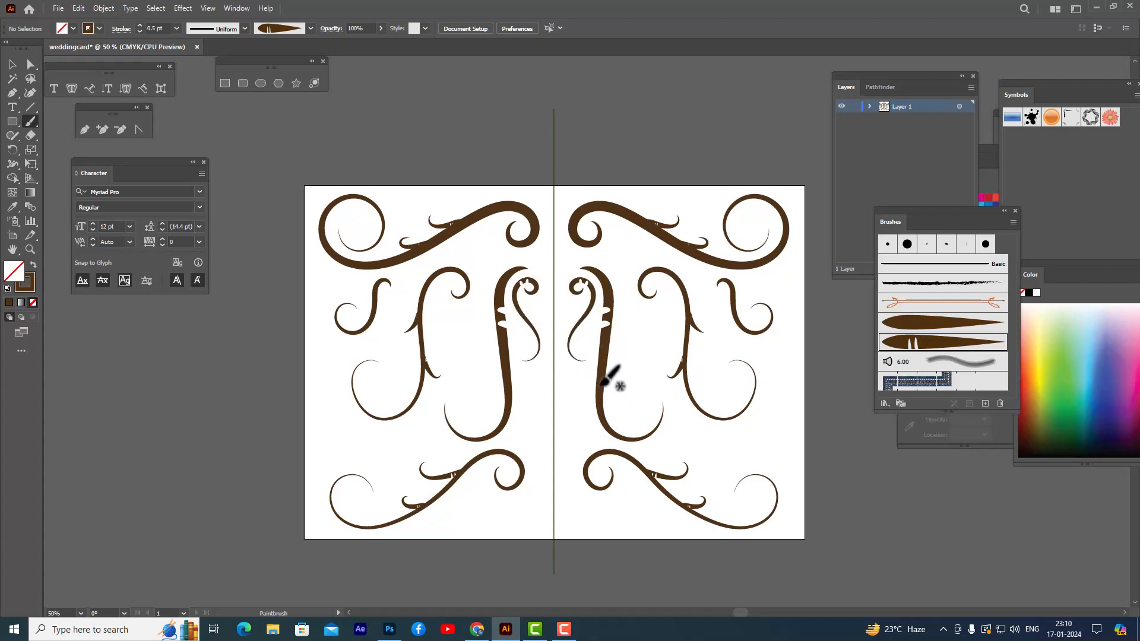
{"action": "mouse_move", "coordinate": [589, 362]}
{"action": "left_mouse_down"}
{"action": "mouse_move", "coordinate": [569, 425]}
{"action": "mouse_move", "coordinate": [591, 438]}
{"action": "mouse_move", "coordinate": [592, 424]}
{"action": "left_mouse_up"}
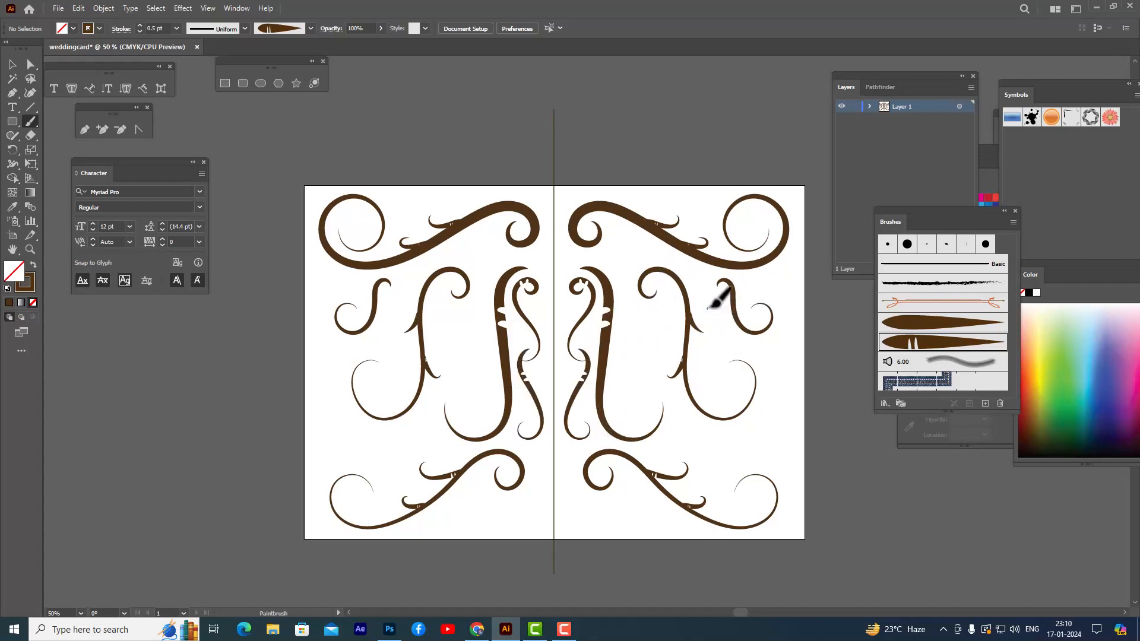
{"action": "mouse_move", "coordinate": [708, 307]}
{"action": "left_mouse_down"}
{"action": "mouse_move", "coordinate": [710, 373]}
{"action": "mouse_move", "coordinate": [742, 389]}
{"action": "mouse_move", "coordinate": [744, 371]}
{"action": "left_mouse_up"}
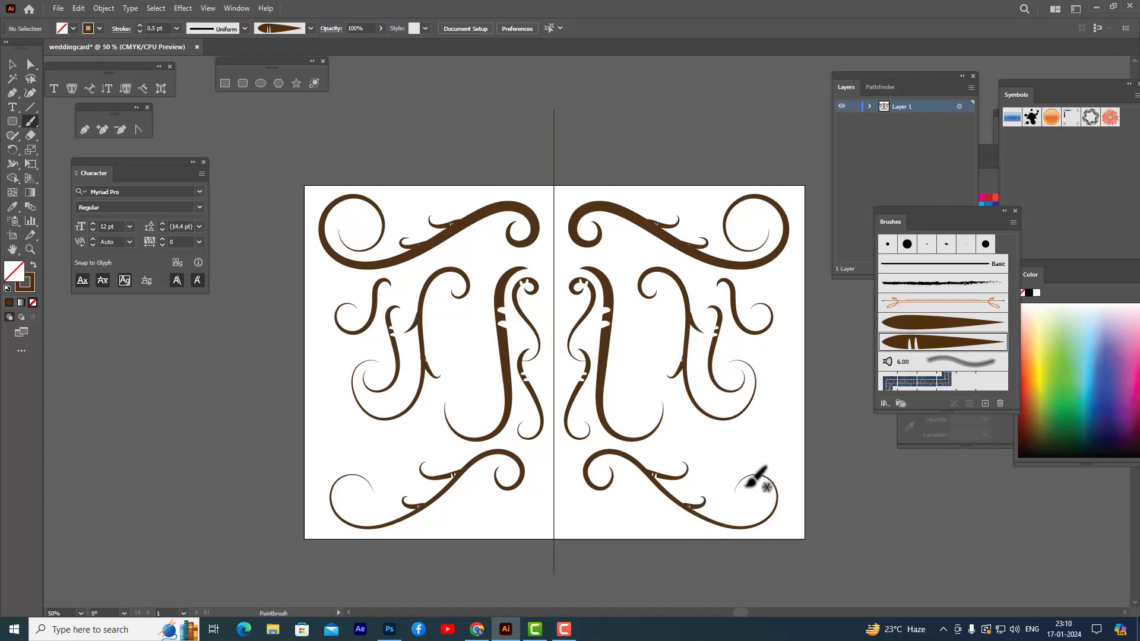
- Paint two notched curls around the lower scroll's outer spiral and a short wavy stroke beneath its inner end
{"action": "mouse_move", "coordinate": [750, 473]}
{"action": "left_mouse_down"}
{"action": "mouse_move", "coordinate": [781, 479]}
{"action": "mouse_move", "coordinate": [785, 502]}
{"action": "mouse_move", "coordinate": [765, 540]}
{"action": "left_mouse_up"}
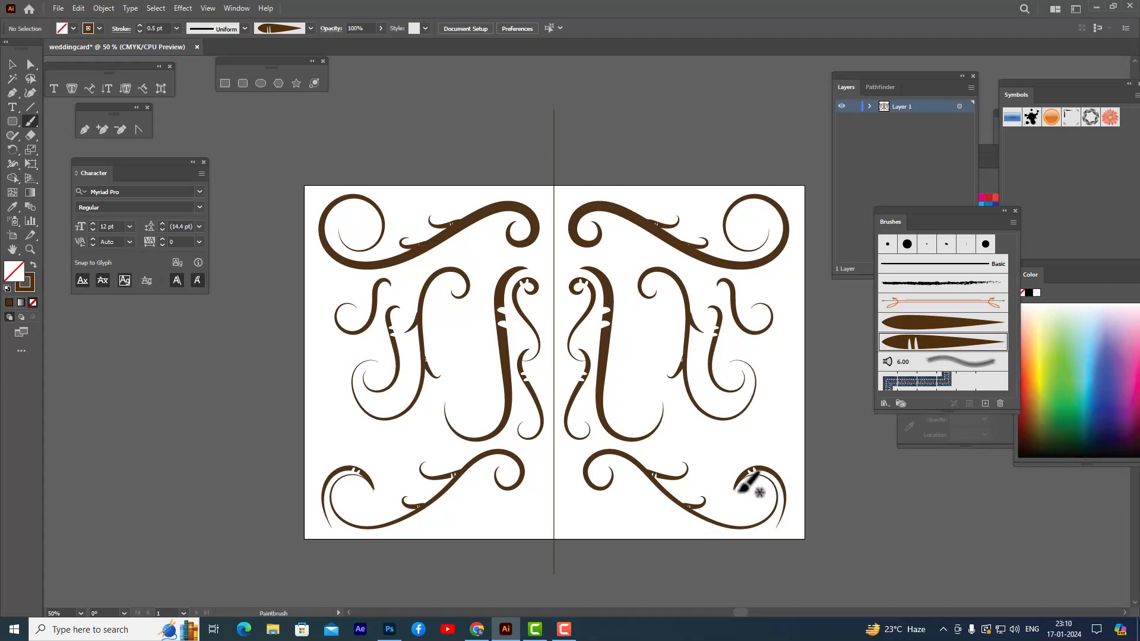
{"action": "mouse_move", "coordinate": [752, 485]}
{"action": "left_mouse_down"}
{"action": "mouse_move", "coordinate": [764, 500]}
{"action": "mouse_move", "coordinate": [749, 503]}
{"action": "mouse_move", "coordinate": [757, 498]}
{"action": "left_mouse_up"}
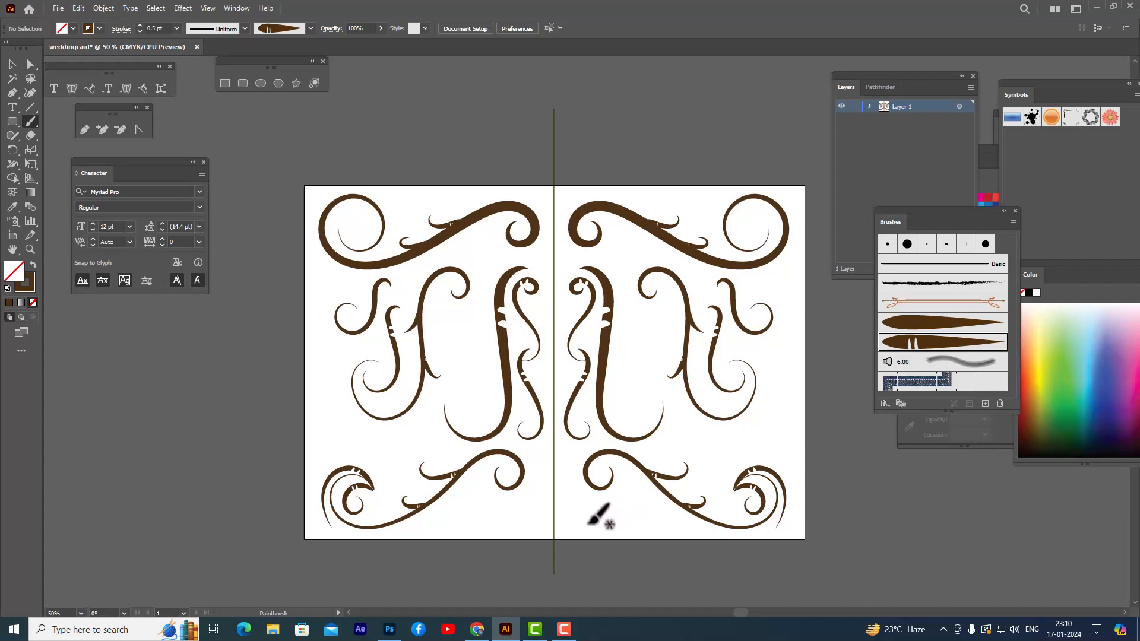
{"action": "mouse_move", "coordinate": [575, 515]}
{"action": "left_mouse_down"}
{"action": "mouse_move", "coordinate": [604, 507]}
{"action": "mouse_move", "coordinate": [656, 516]}
{"action": "left_mouse_up"}
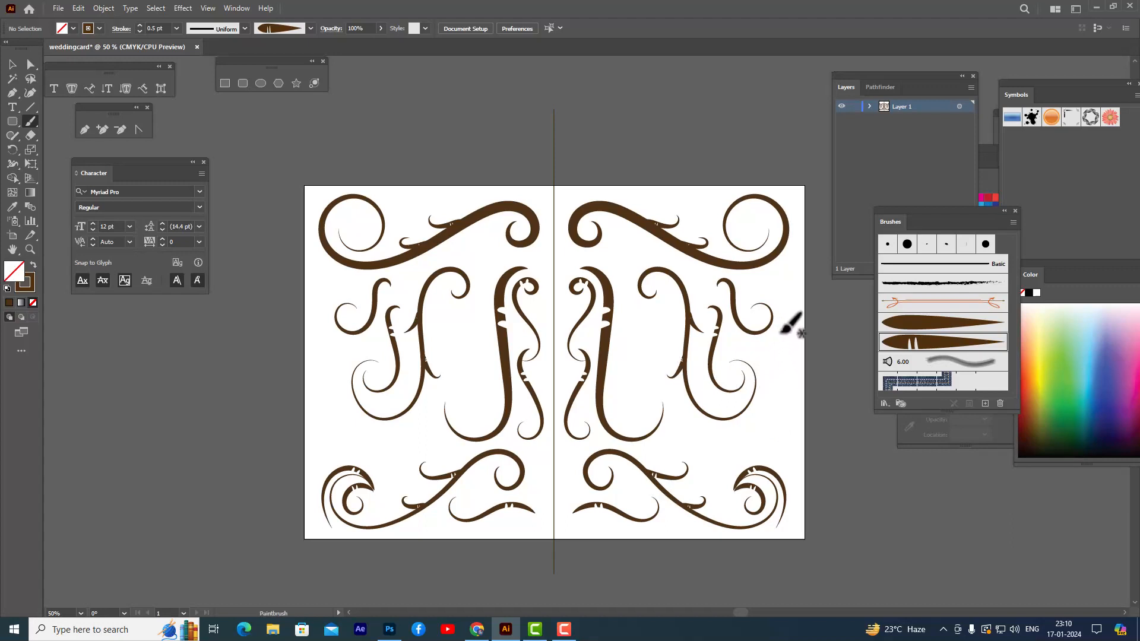
- Paint notched strokes as a long S-curve along the artboard's right edge, a hook inside the central hooked stroke, and a spiral inside the upper flourish's large spiral
{"action": "mouse_move", "coordinate": [783, 330]}
{"action": "left_mouse_down"}
{"action": "mouse_move", "coordinate": [791, 356]}
{"action": "mouse_move", "coordinate": [764, 420]}
{"action": "mouse_move", "coordinate": [773, 451]}
{"action": "left_mouse_up"}
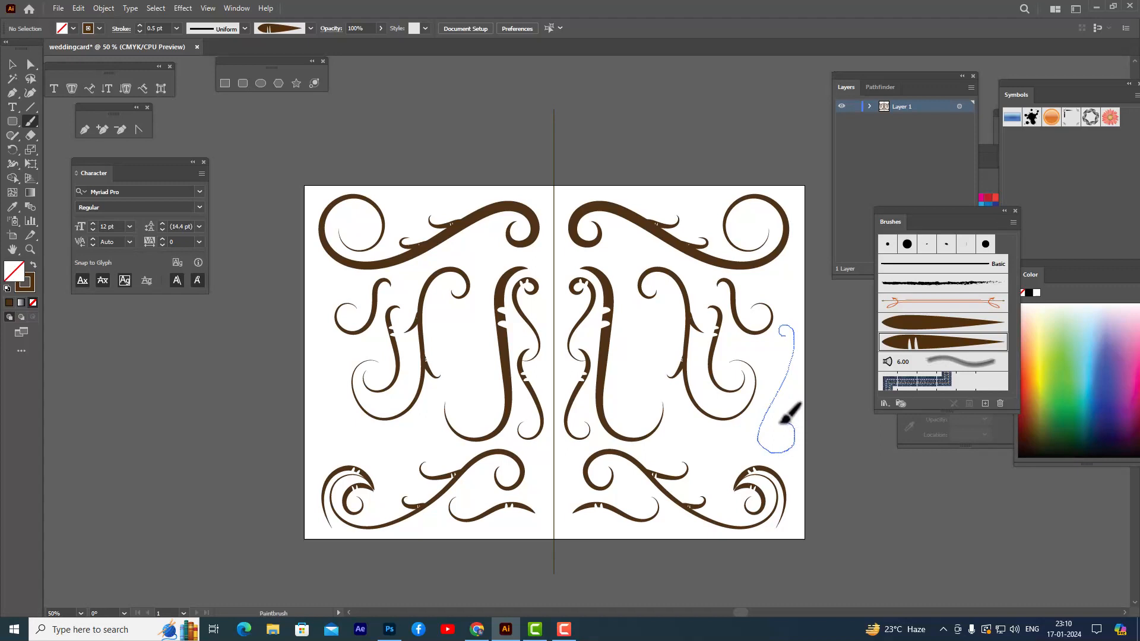
{"action": "left_click_drag", "start_coordinate": [788, 435], "coordinate": [790, 436]}
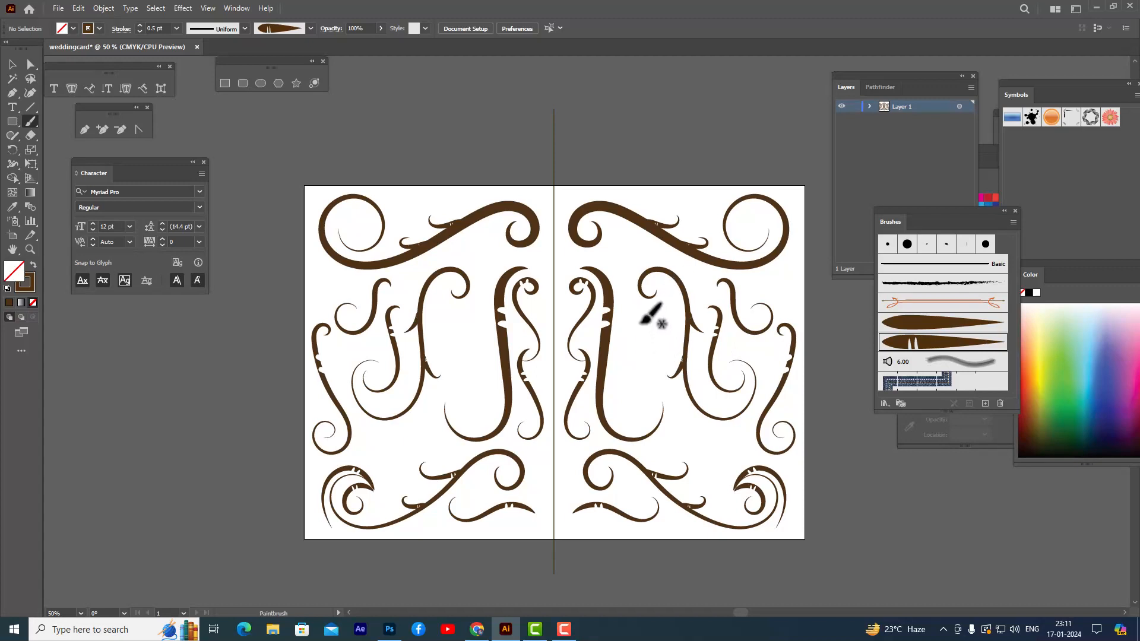
{"action": "mouse_move", "coordinate": [639, 319]}
{"action": "left_mouse_down"}
{"action": "mouse_move", "coordinate": [630, 416]}
{"action": "mouse_move", "coordinate": [651, 411]}
{"action": "mouse_move", "coordinate": [640, 379]}
{"action": "left_mouse_up"}
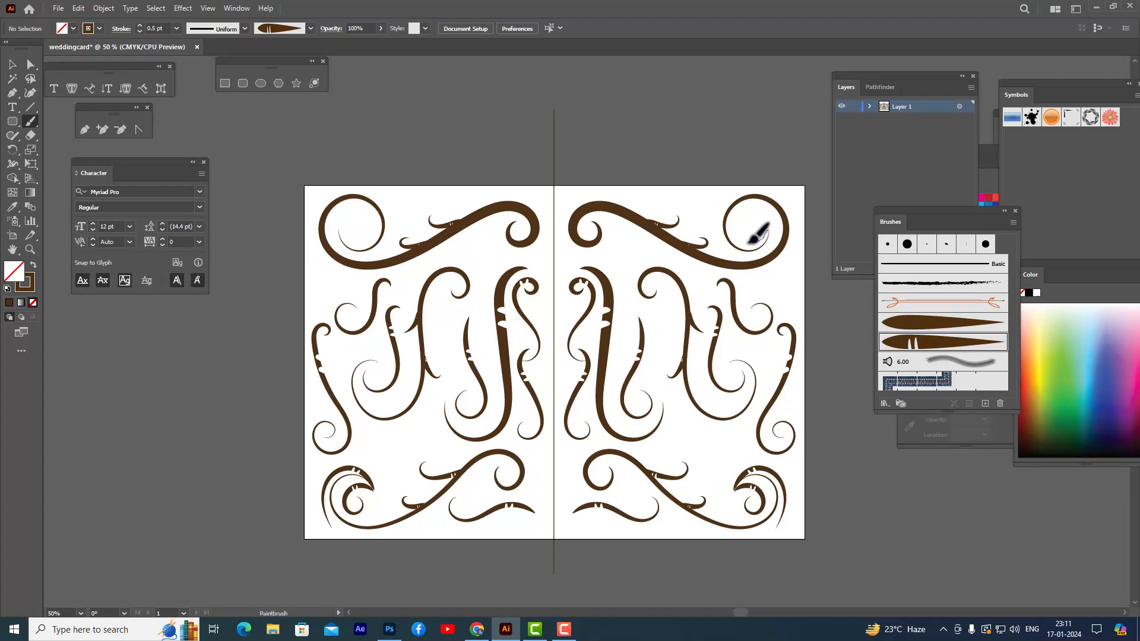
{"action": "mouse_move", "coordinate": [750, 241]}
{"action": "left_mouse_down"}
{"action": "mouse_move", "coordinate": [739, 233]}
{"action": "mouse_move", "coordinate": [747, 209]}
{"action": "mouse_move", "coordinate": [767, 209]}
{"action": "mouse_move", "coordinate": [756, 232]}
{"action": "left_mouse_up"}
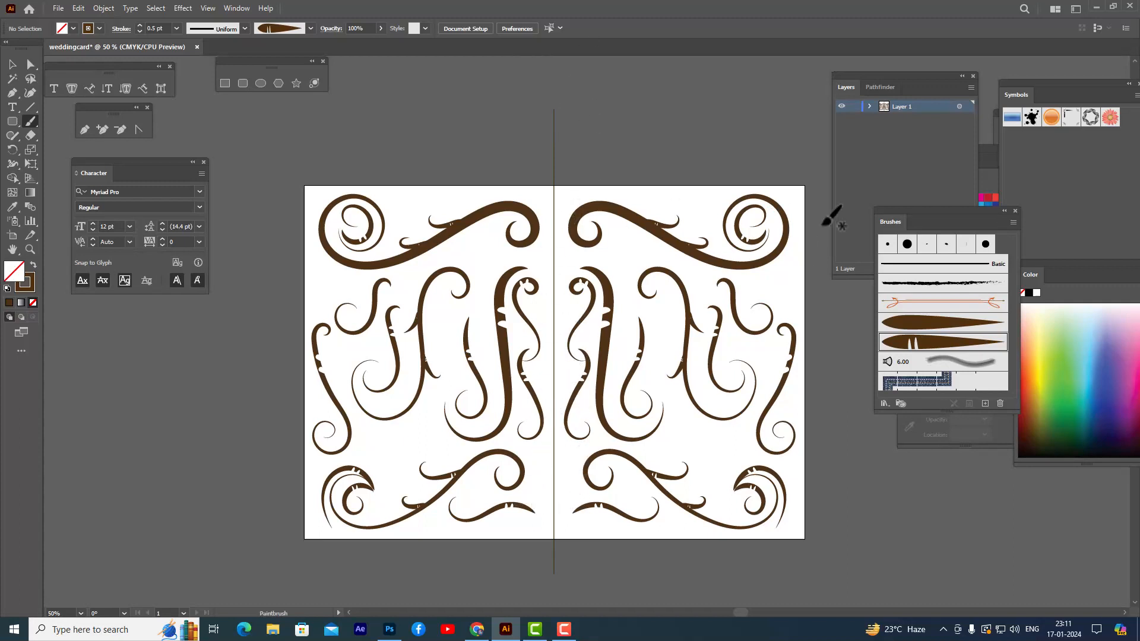
- Delete the vertical centre line, the lowest object in Layer 1
{"action": "left_click_drag", "start_coordinate": [880, 75], "coordinate": [850, 69]}
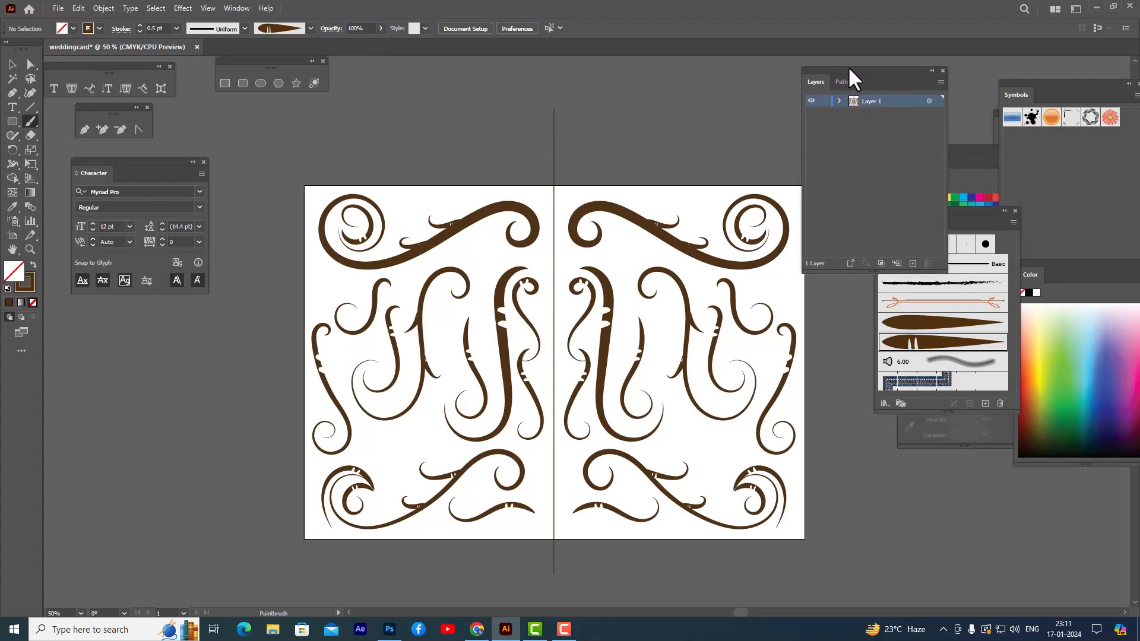
{"action": "left_click", "coordinate": [840, 100]}
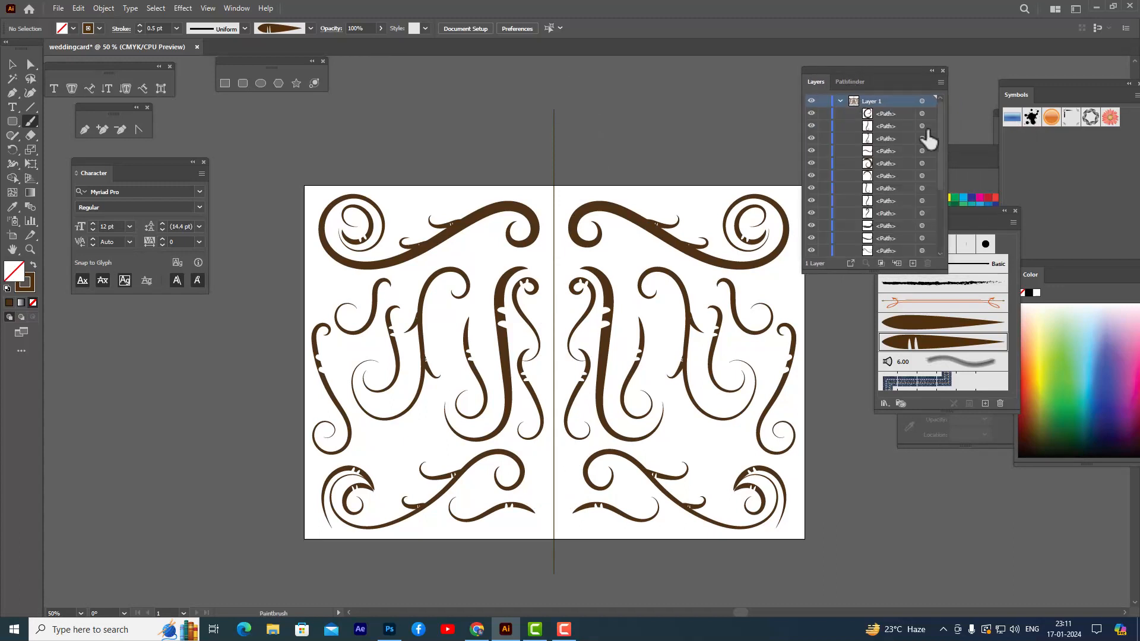
{"action": "left_click_drag", "start_coordinate": [939, 125], "coordinate": [939, 200]}
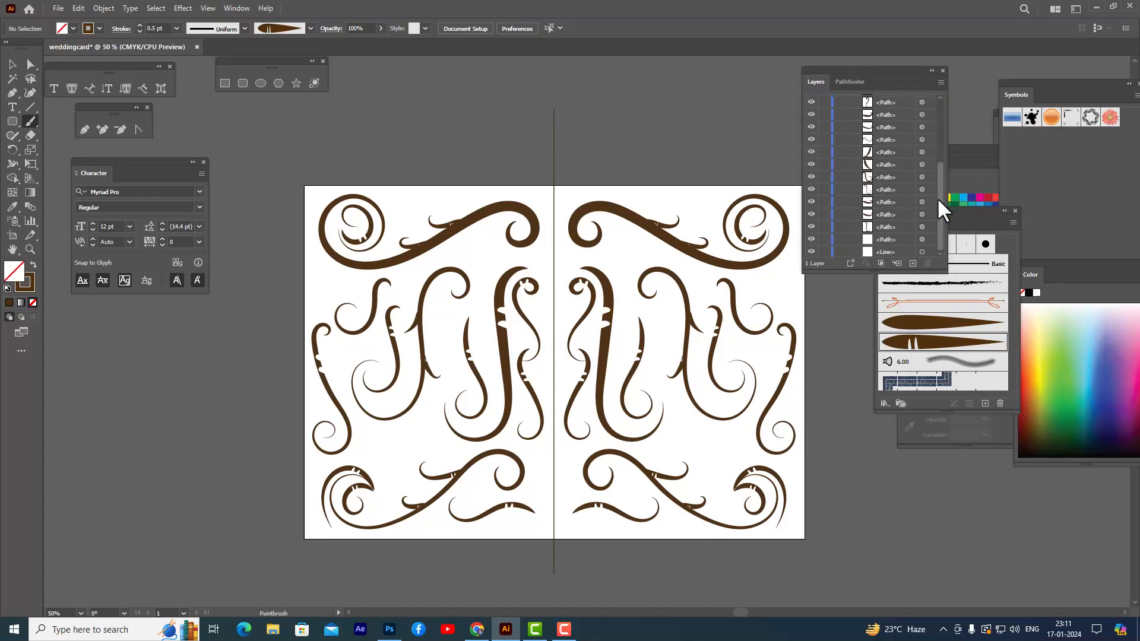
{"action": "left_click", "coordinate": [923, 252]}
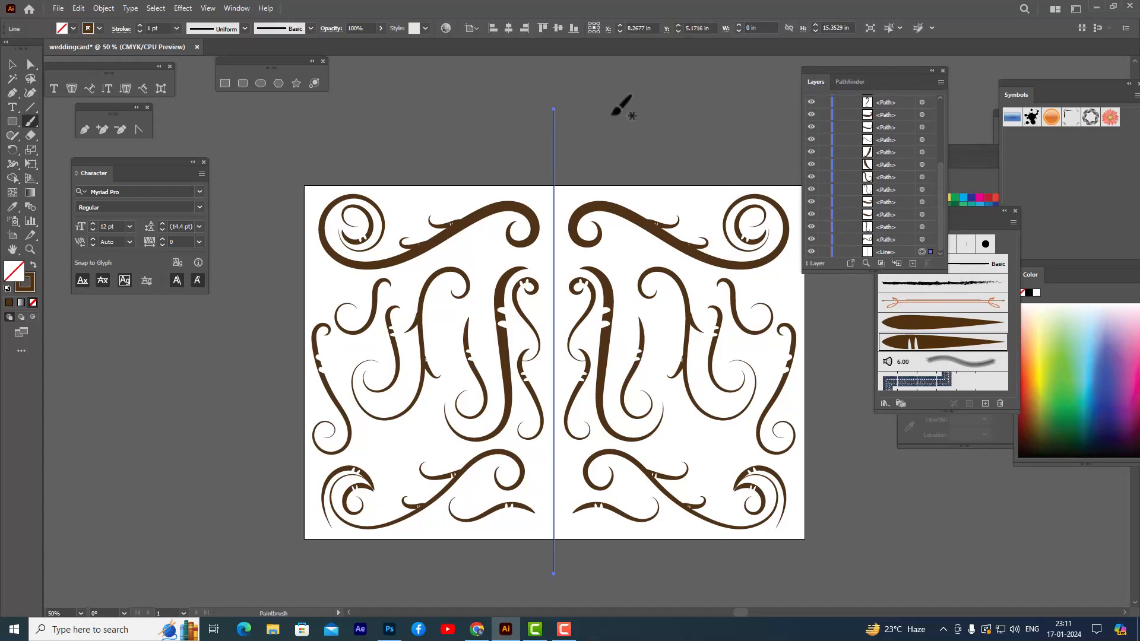
{"action": "left_click", "coordinate": [12, 64]}
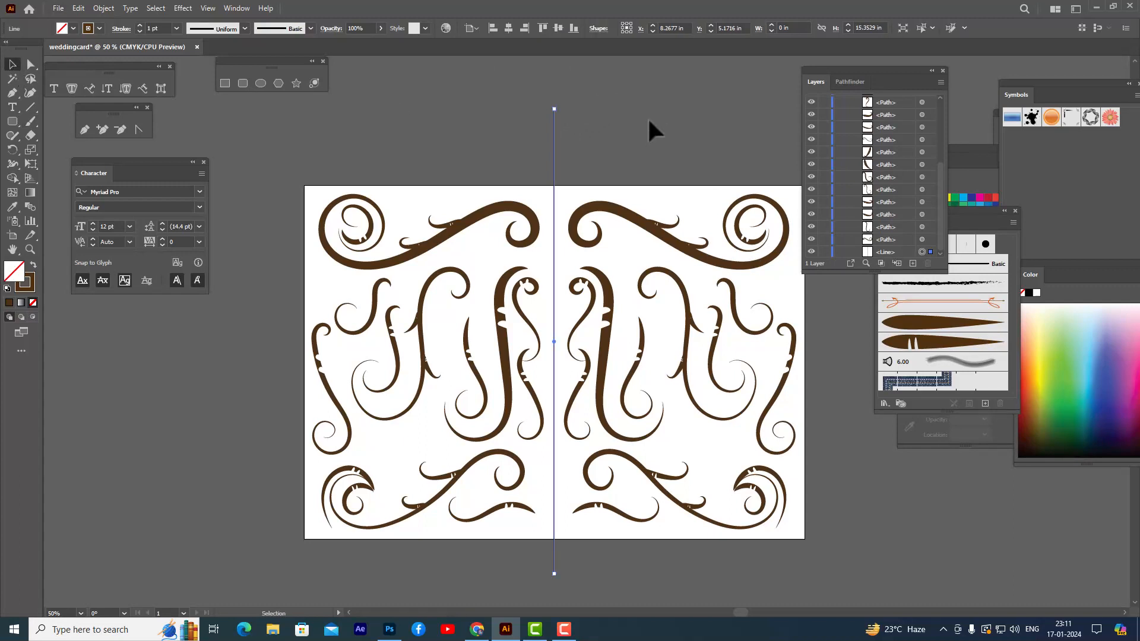
{"action": "key", "text": "Delete"}
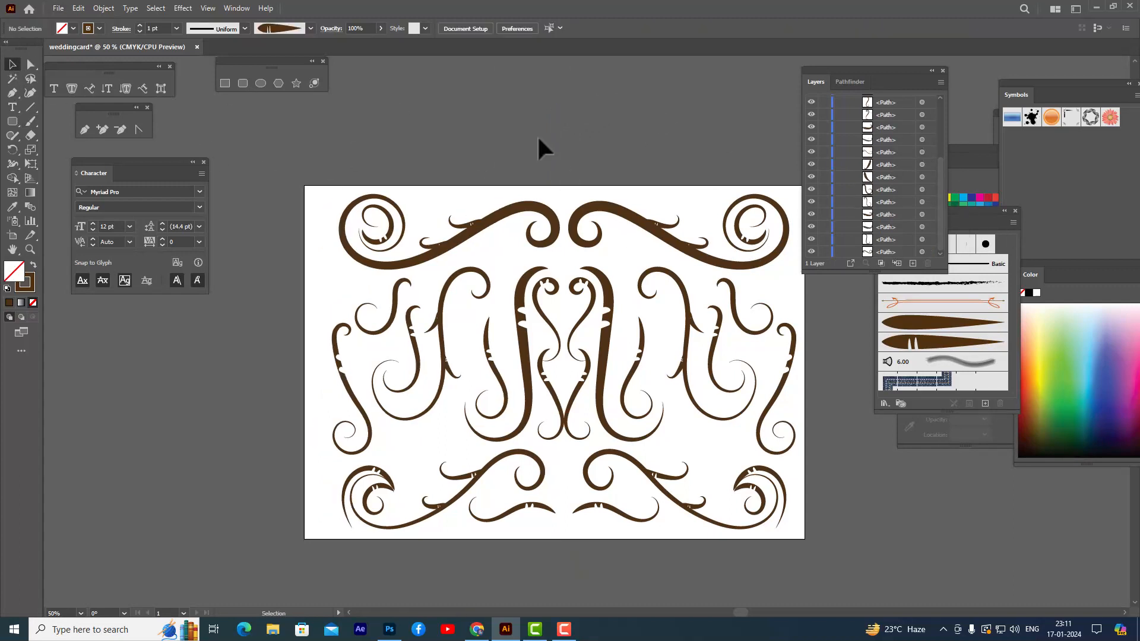
- Expand the appearance of the mirrored flourishes into editable shapes
{"action": "left_click", "coordinate": [630, 227]}
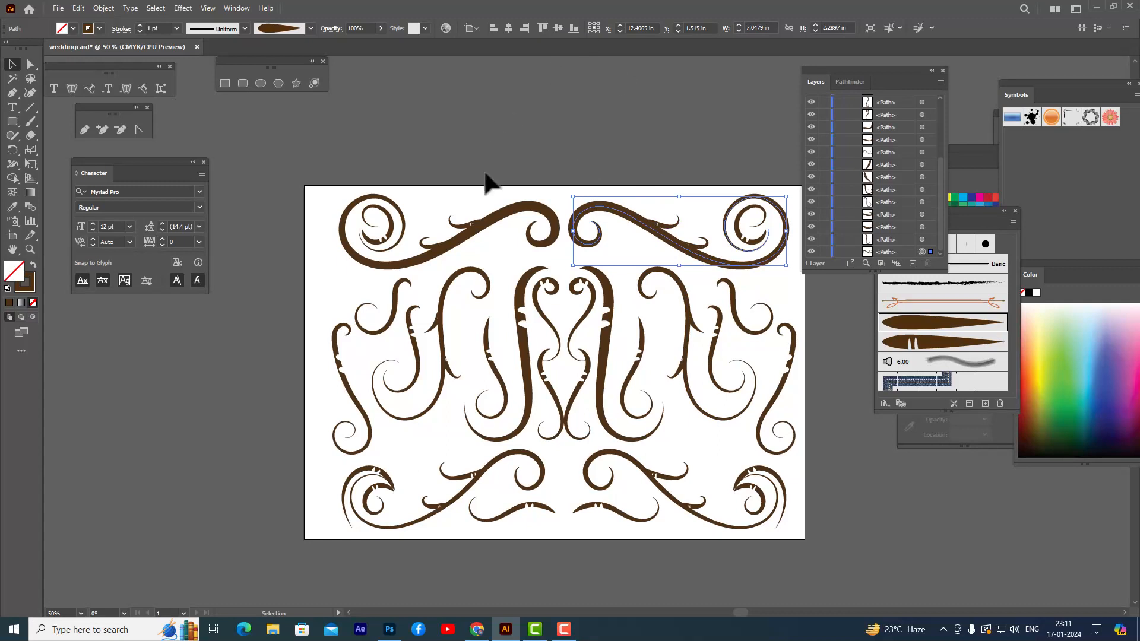
{"action": "left_click_drag", "start_coordinate": [443, 145], "coordinate": [463, 172]}
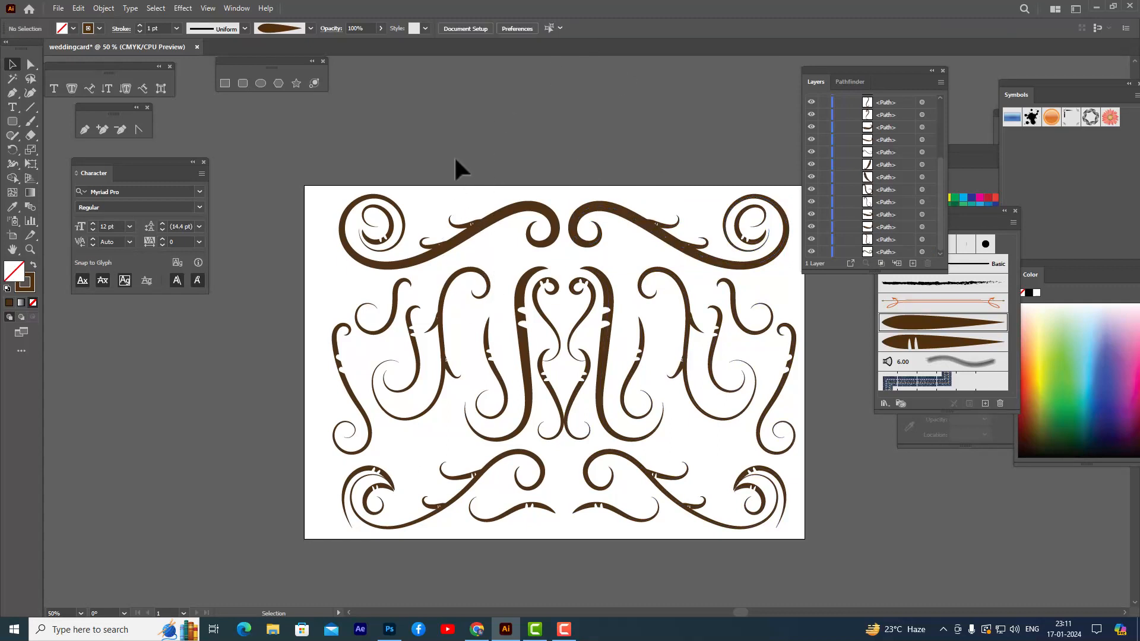
{"action": "left_click", "coordinate": [596, 205]}
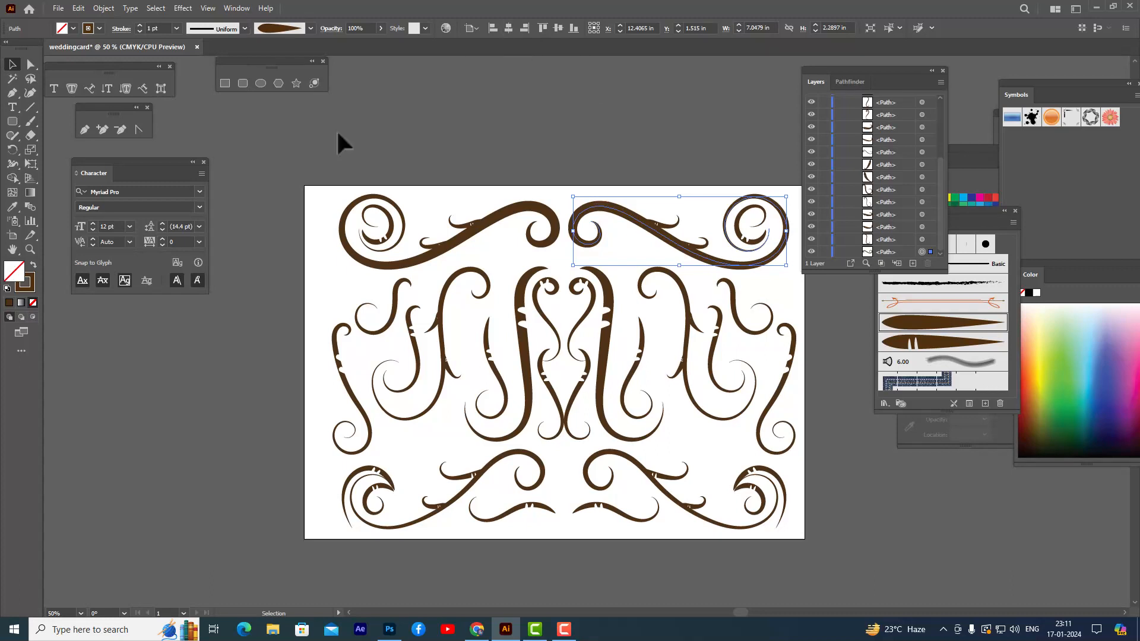
{"action": "left_click", "coordinate": [104, 8]}
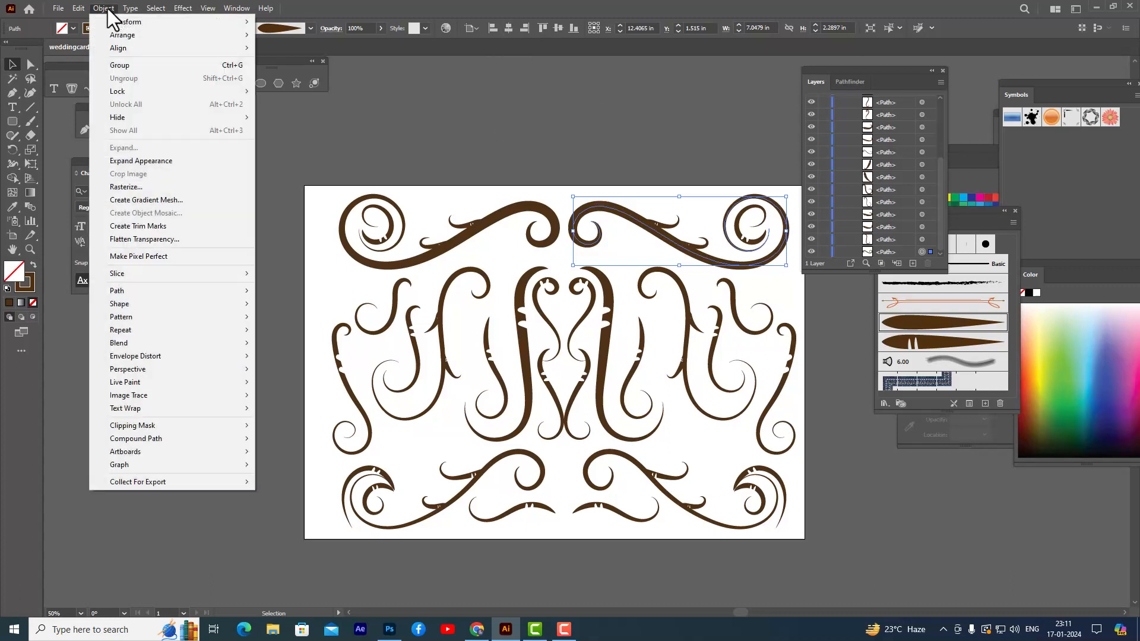
{"action": "left_click", "coordinate": [183, 160]}
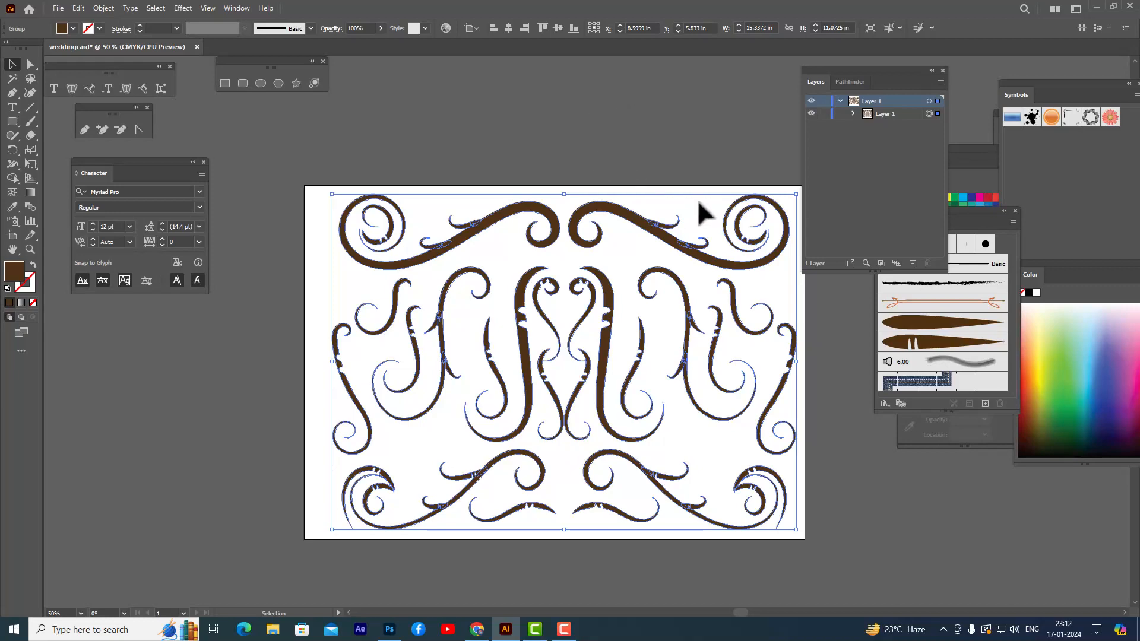
- Scale the flourish group down proportionally to about 4.36 in wide and place it at the upper middle of the artboard
{"action": "key", "text": "alt+shift"}
{"action": "left_click_drag", "start_coordinate": [796, 194], "coordinate": [581, 207]}
{"action": "left_click", "coordinate": [617, 126]}
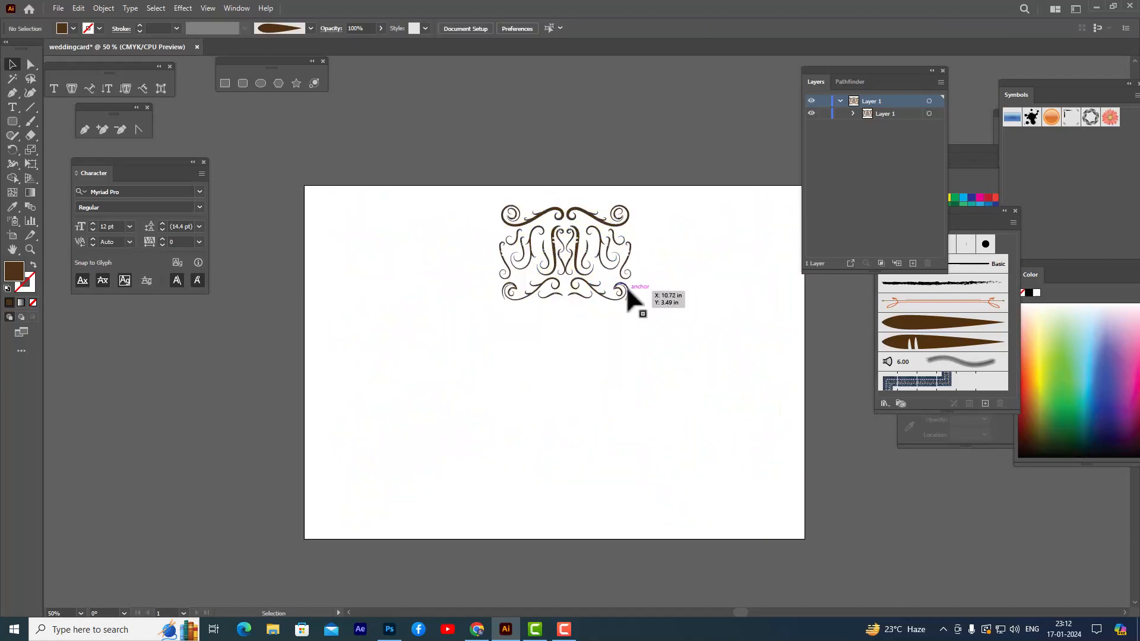
- Duplicate the flourish group directly below the original and reflect the copy across the horizontal axis
{"action": "left_click", "coordinate": [601, 261]}
{"action": "left_click_drag", "start_coordinate": [601, 261], "coordinate": [600, 360]}
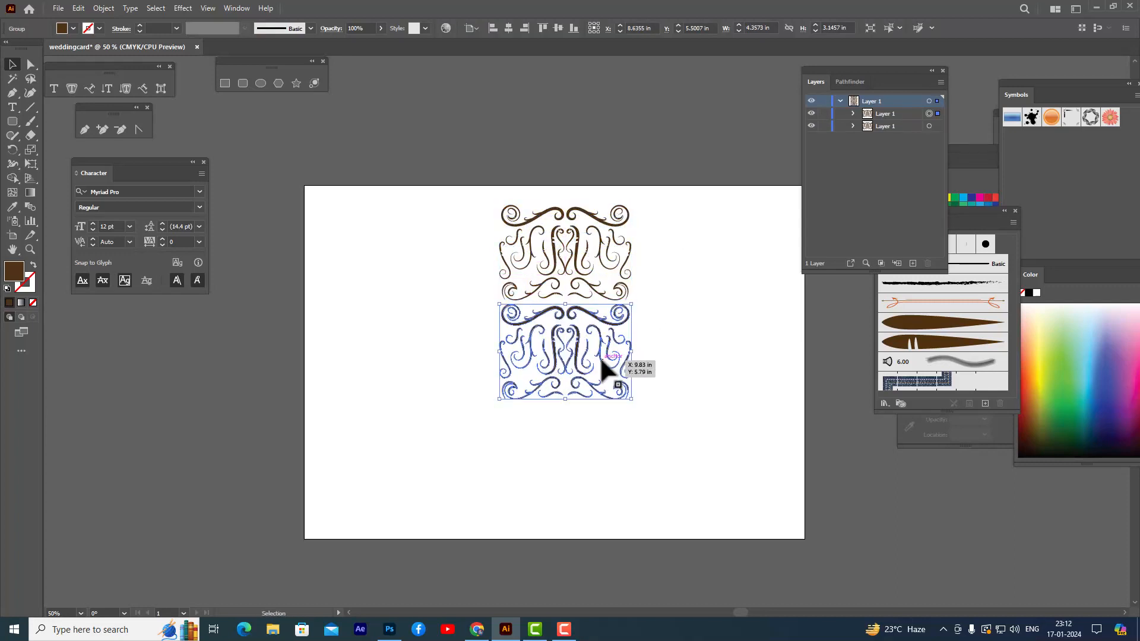
{"action": "right_click", "coordinate": [601, 361]}
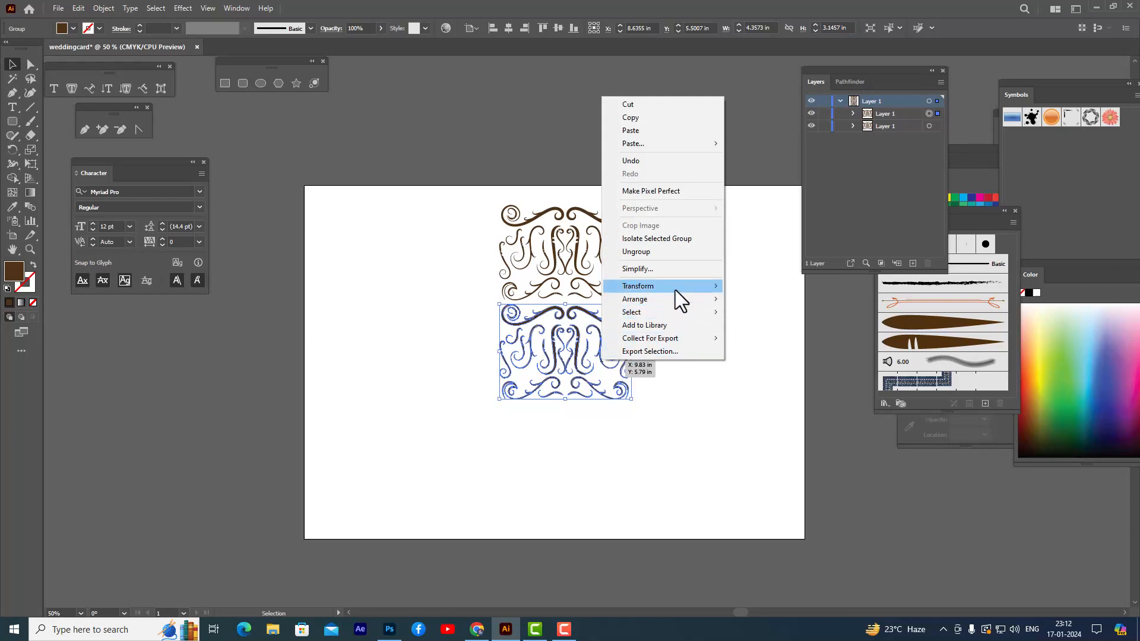
{"action": "mouse_move", "coordinate": [676, 288]}
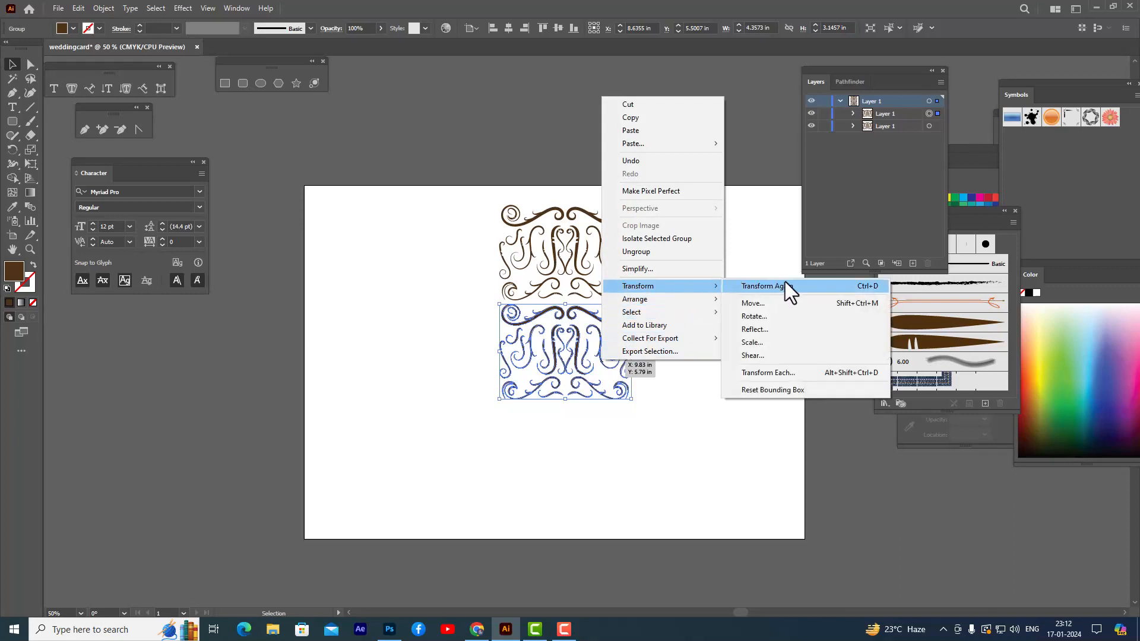
{"action": "left_click", "coordinate": [781, 333]}
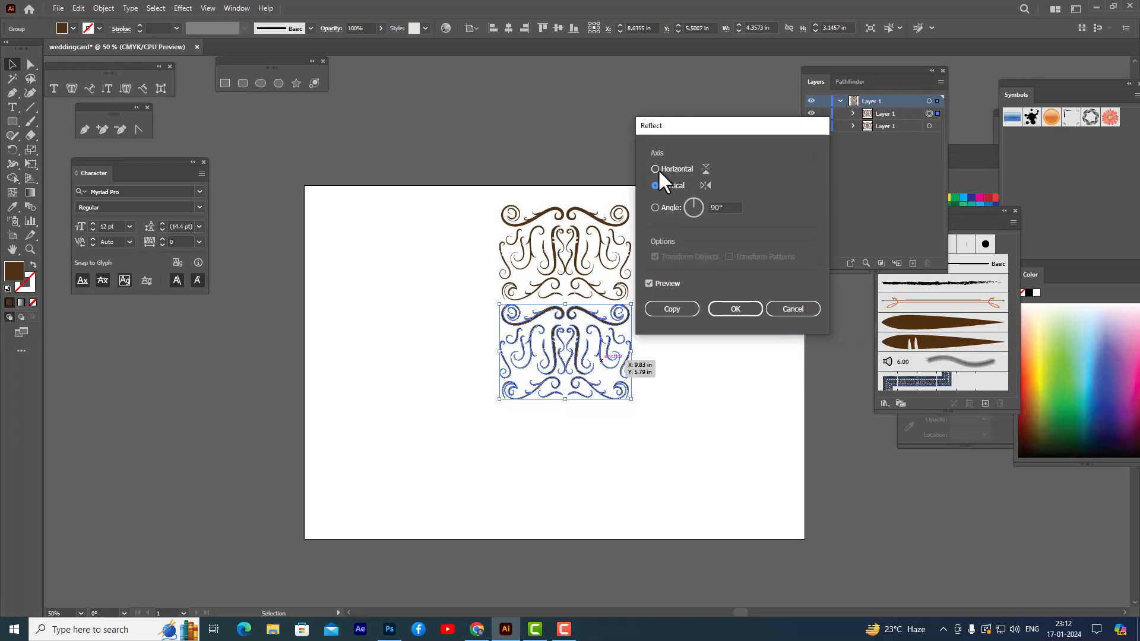
{"action": "left_click", "coordinate": [655, 170]}
{"action": "left_click", "coordinate": [726, 310]}
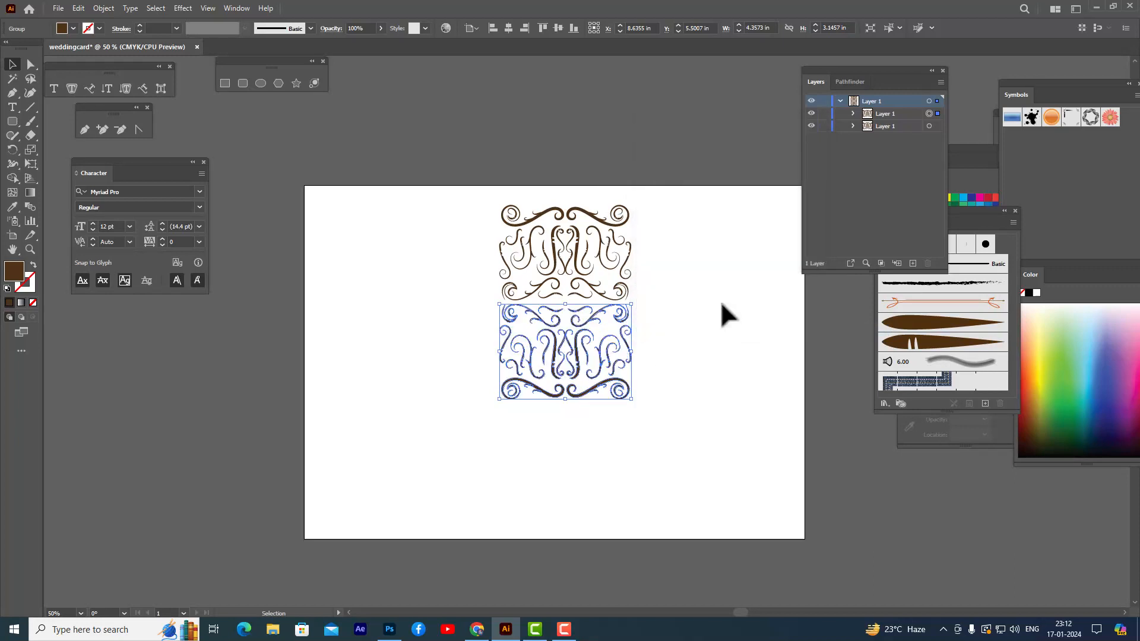
- Group the flourish ornament and its reflected copy below it into one motif
{"action": "left_click", "coordinate": [720, 302]}
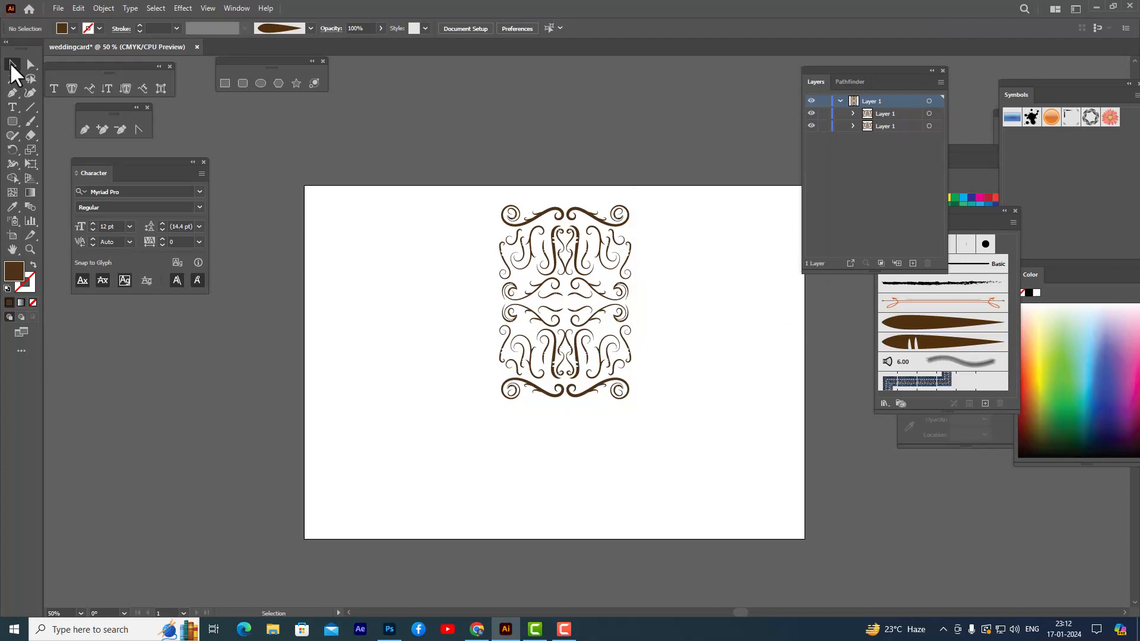
{"action": "left_click_drag", "start_coordinate": [474, 191], "coordinate": [655, 421]}
{"action": "key", "text": "a"}
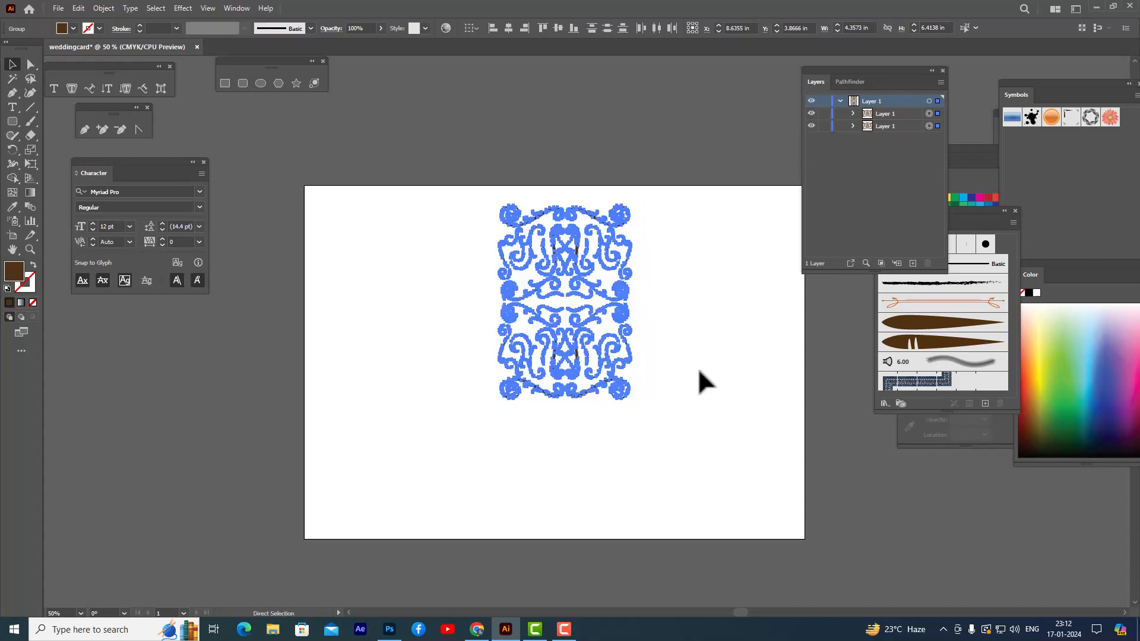
{"action": "key", "text": "ctrl+g"}
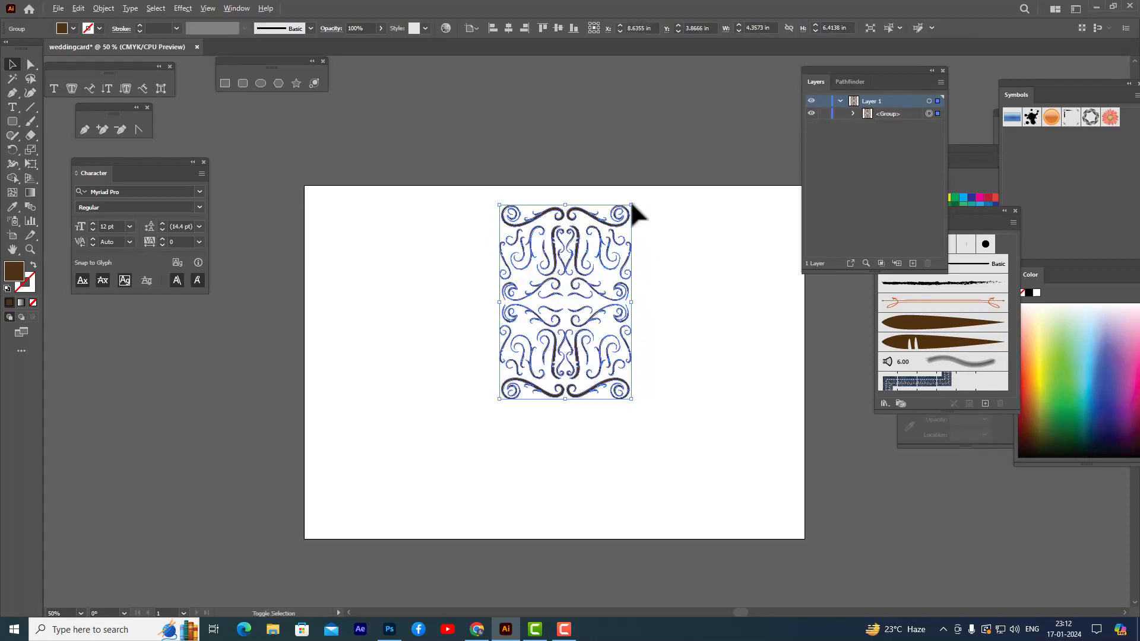
- Scale the grouped motif down proportionally to about 1.16 in wide and place it in the artboard's upper-left corner
{"action": "left_click_drag", "start_coordinate": [631, 204], "coordinate": [592, 265]}
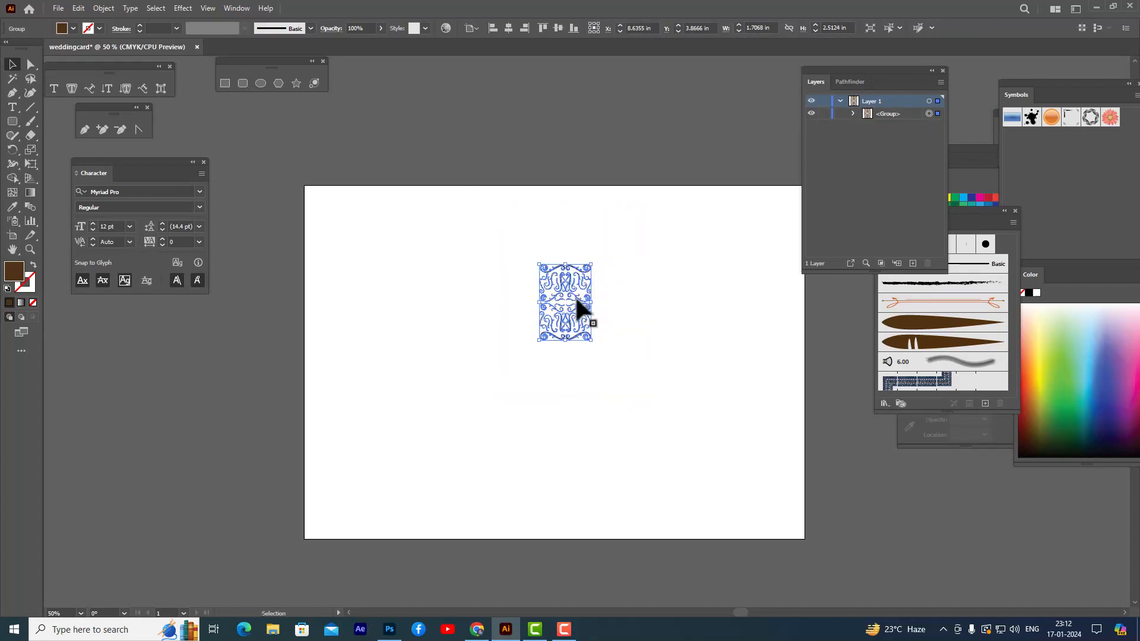
{"action": "left_click_drag", "start_coordinate": [581, 306], "coordinate": [348, 234]}
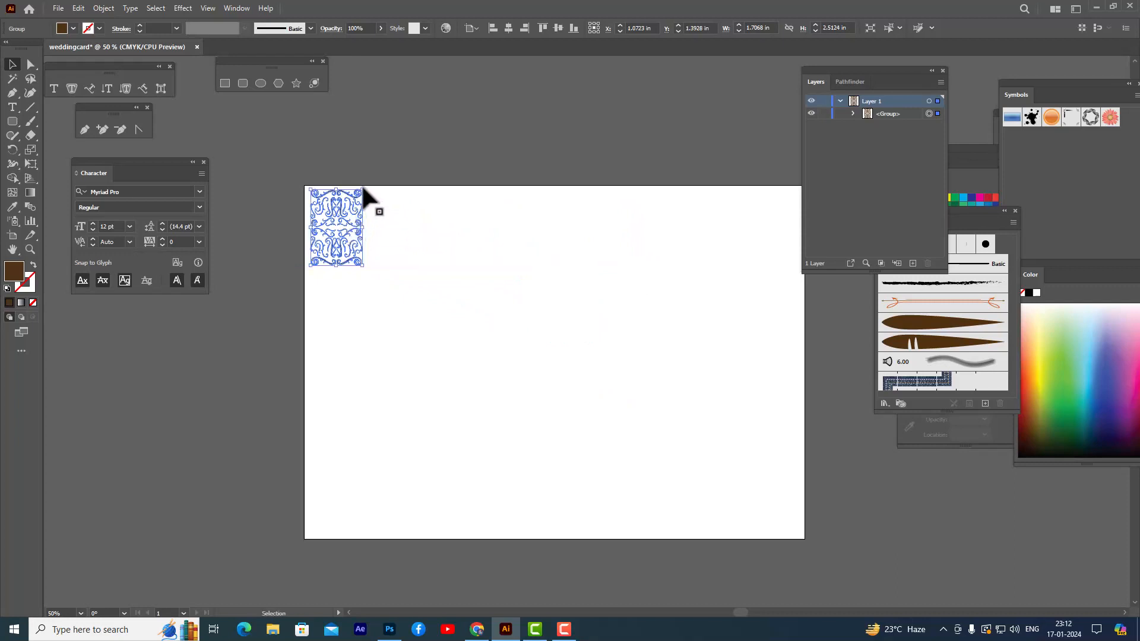
{"action": "left_click_drag", "start_coordinate": [363, 189], "coordinate": [327, 208]}
{"action": "left_click", "coordinate": [404, 172]}
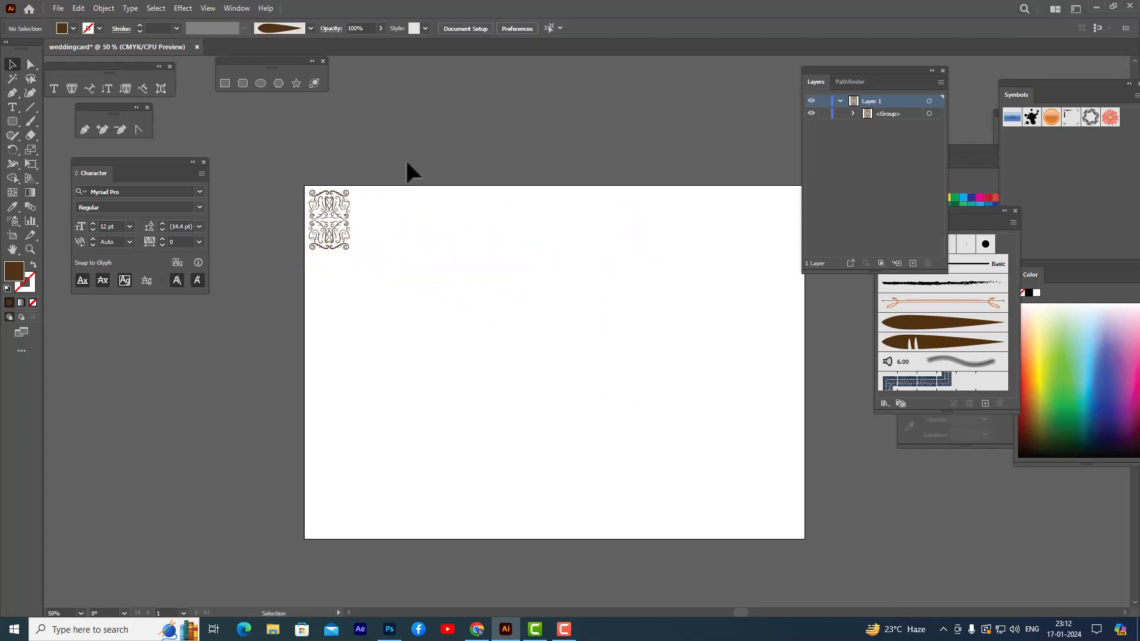
{"action": "left_click", "coordinate": [333, 236]}
{"action": "left_click_drag", "start_coordinate": [351, 189], "coordinate": [327, 212]}
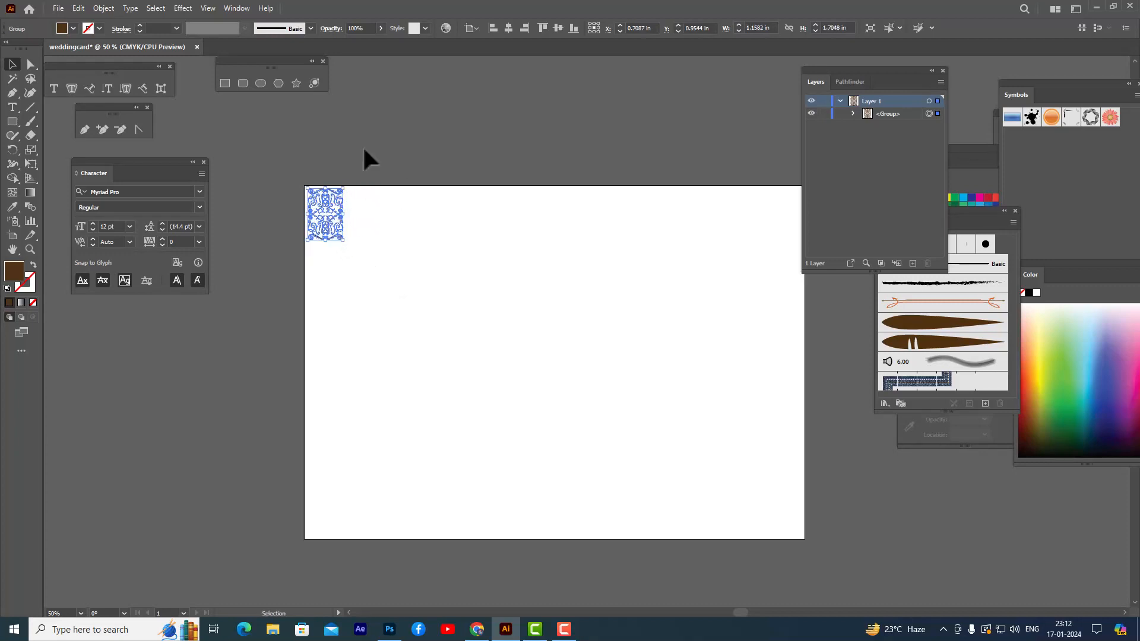
{"action": "left_click", "coordinate": [357, 236]}
- Set up a Distort & Transform Transform effect on the corner motif with 1 copy and a vertical move of 1.75 in
{"action": "left_click", "coordinate": [338, 231]}
{"action": "left_click", "coordinate": [181, 7]}
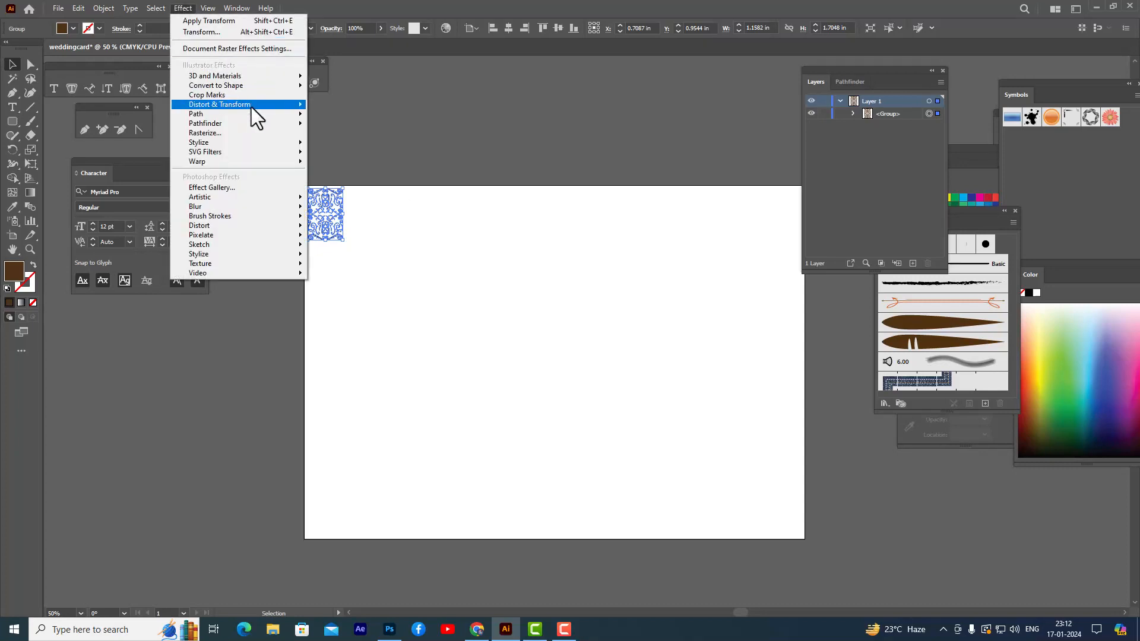
{"action": "mouse_move", "coordinate": [251, 107]}
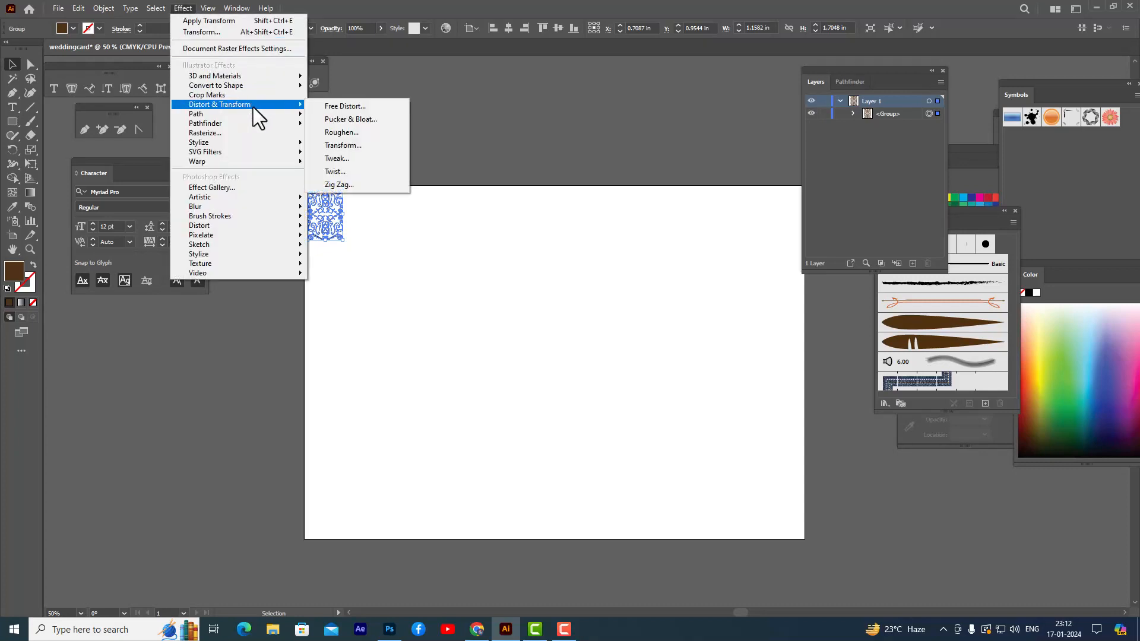
{"action": "left_click", "coordinate": [369, 145]}
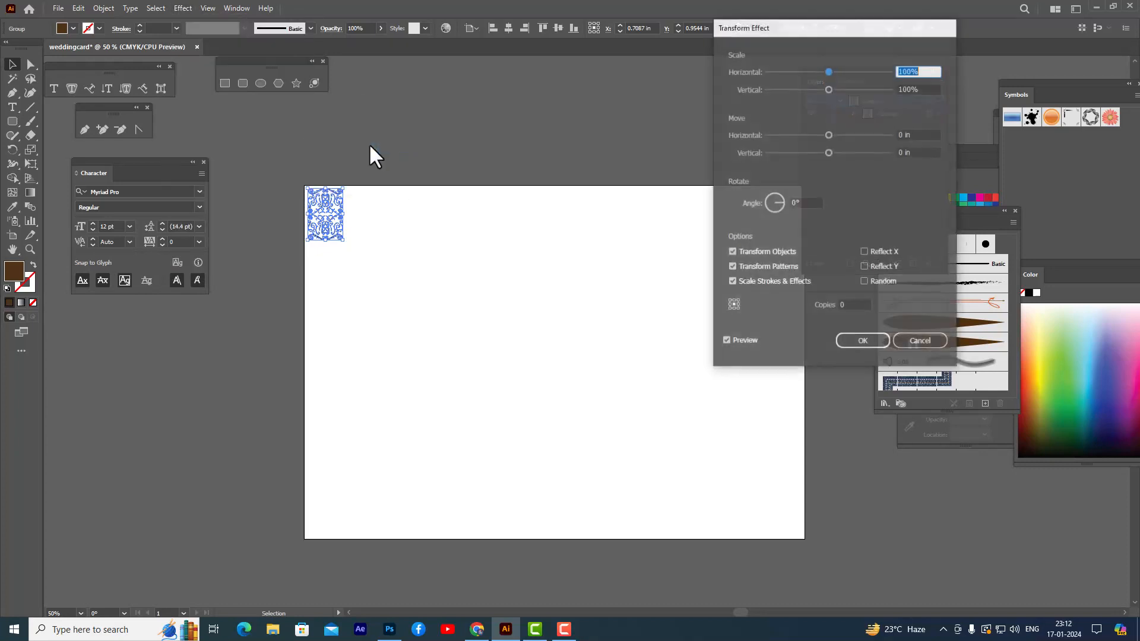
{"action": "left_click_drag", "start_coordinate": [807, 35], "coordinate": [733, 20]}
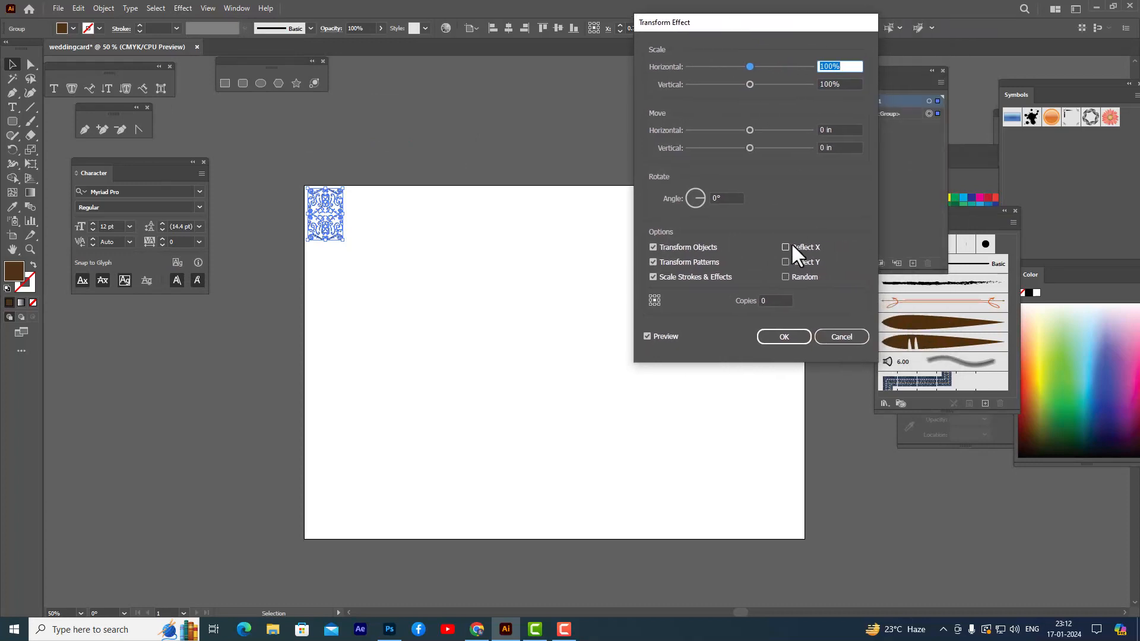
{"action": "left_click", "coordinate": [762, 301]}
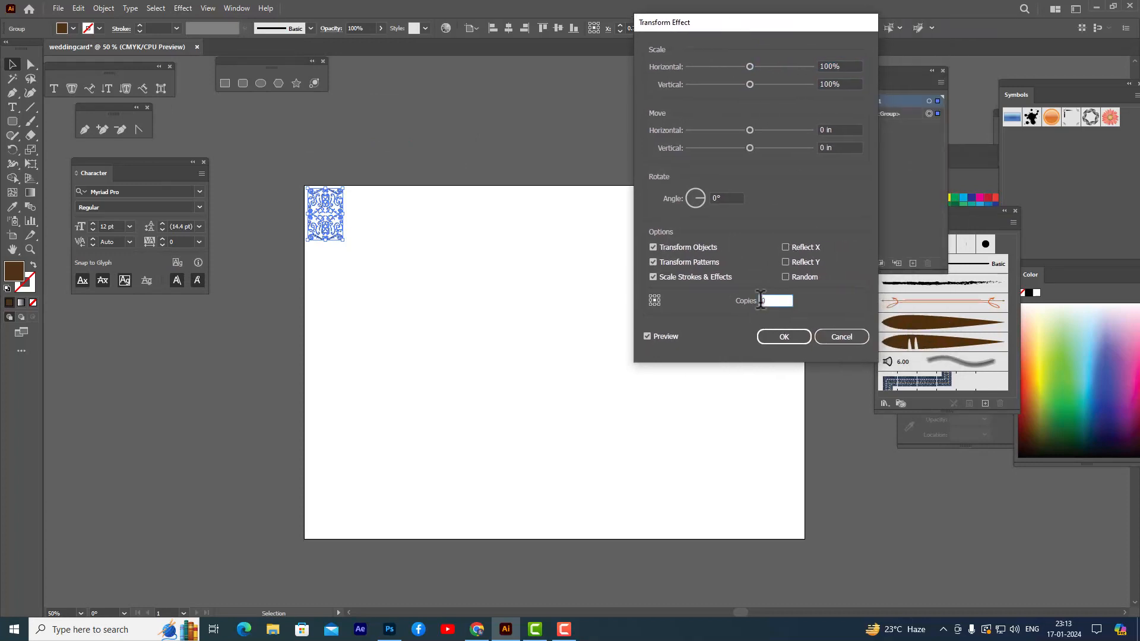
{"action": "key", "text": "Up"}
{"action": "left_click", "coordinate": [822, 130]}
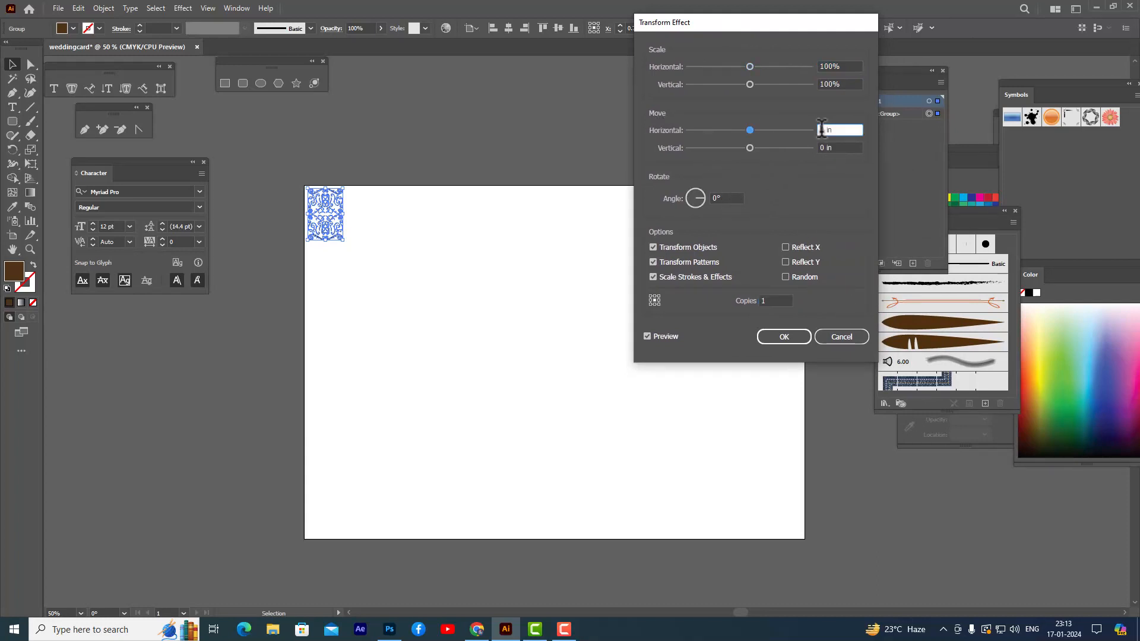
{"action": "left_click", "coordinate": [822, 147]}
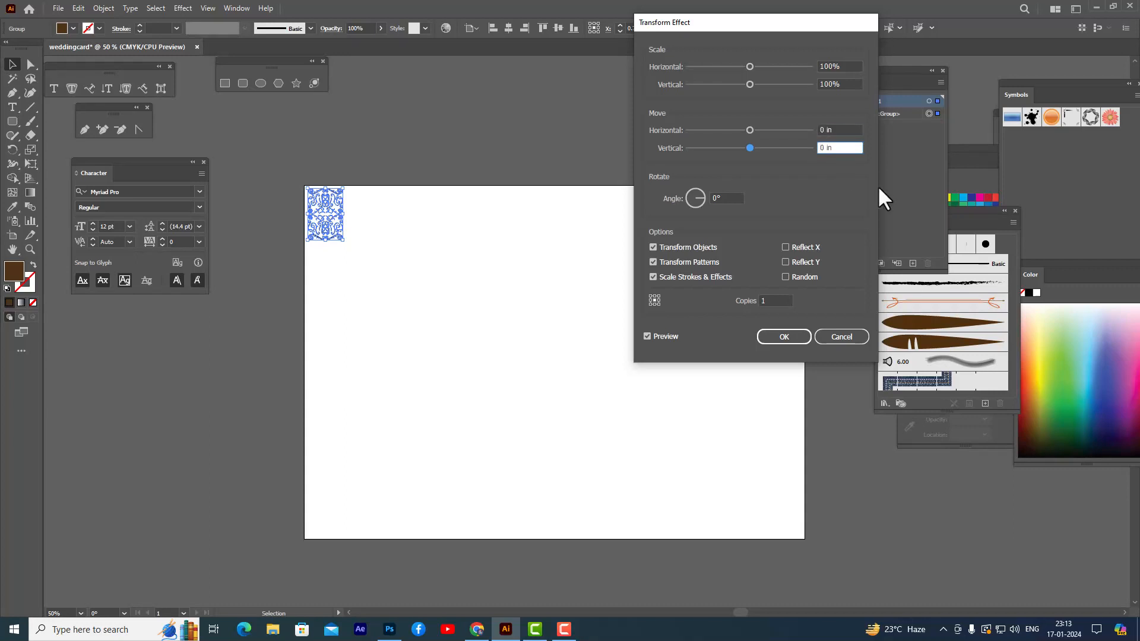
{"action": "key", "text": "Up"}
{"action": "key", "text": "Up"}
{"action": "key", "text": "Up"}
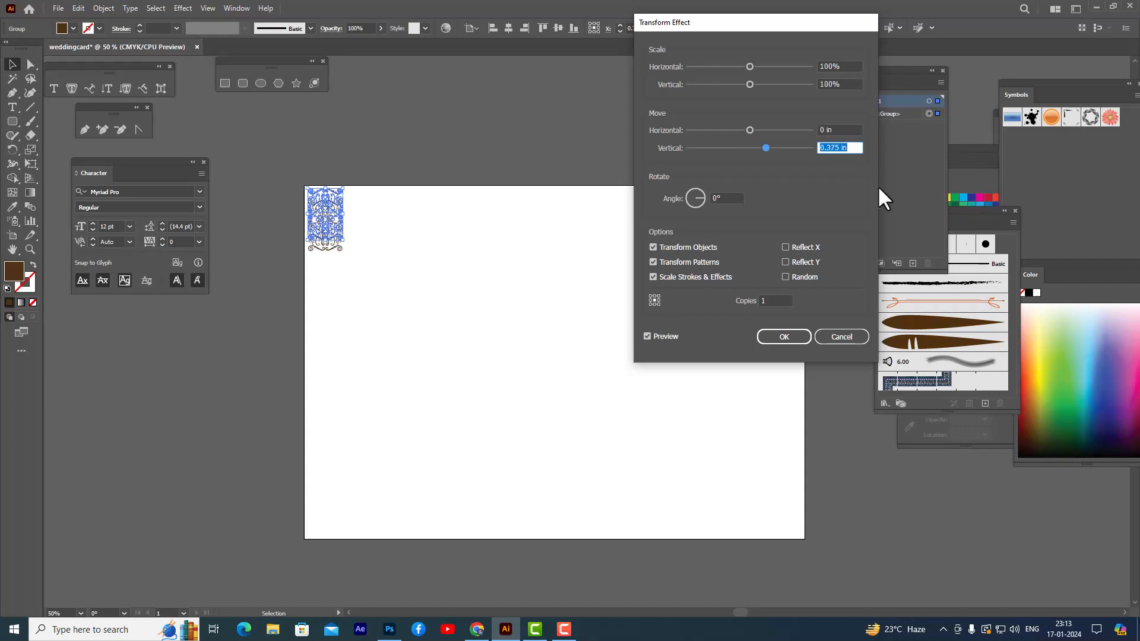
{"action": "key", "text": "Up"}
{"action": "key", "text": "Up"}
{"action": "key", "text": "Up"}
{"action": "key", "text": "Up"}
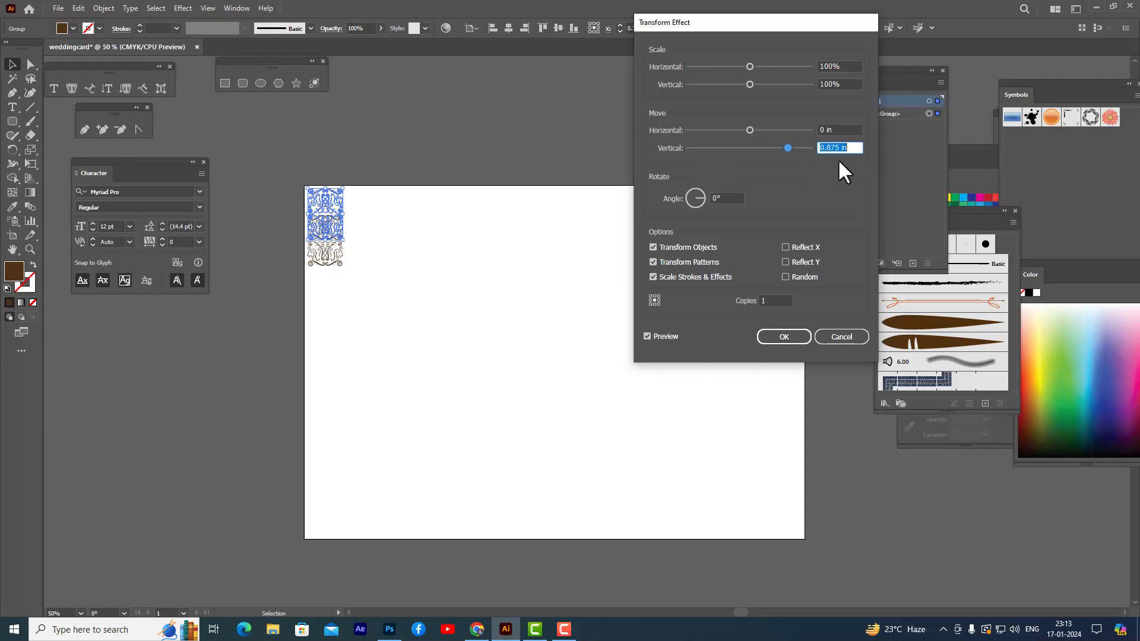
{"action": "key", "text": "Up"}
{"action": "key", "text": "Up"}
{"action": "key", "text": "Up"}
{"action": "key", "text": "Up"}
{"action": "key", "text": "Up"}
{"action": "key", "text": "Up"}
{"action": "key", "text": "Up"}
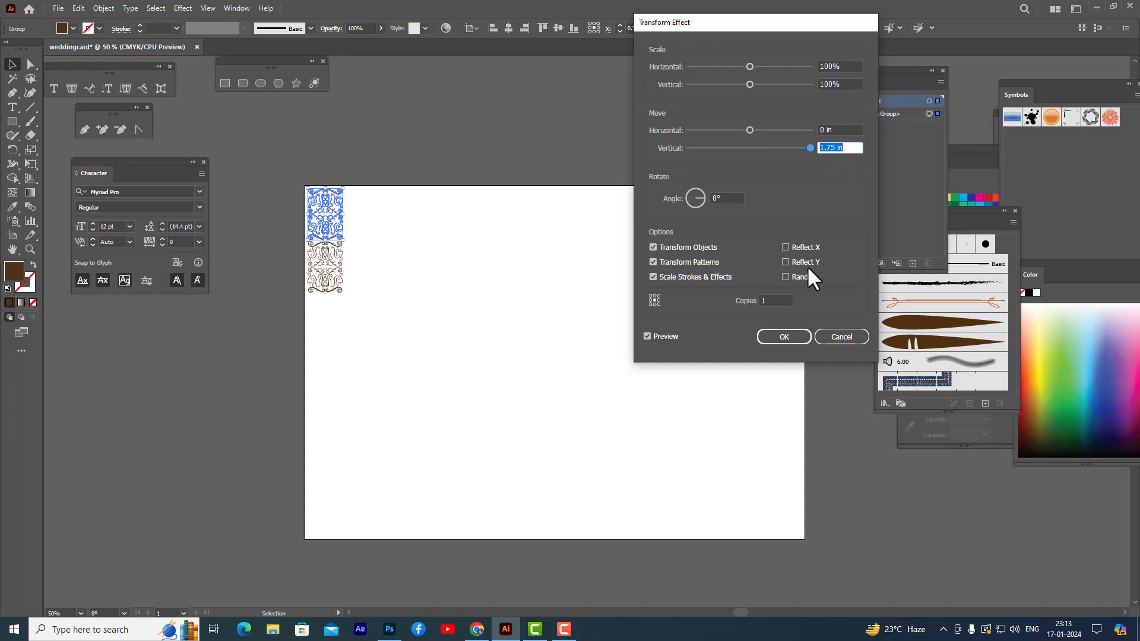
- Raise the Transform effect's copies to 6 and apply it to form a vertical border column
{"action": "left_click", "coordinate": [762, 301]}
{"action": "key", "text": "Up"}
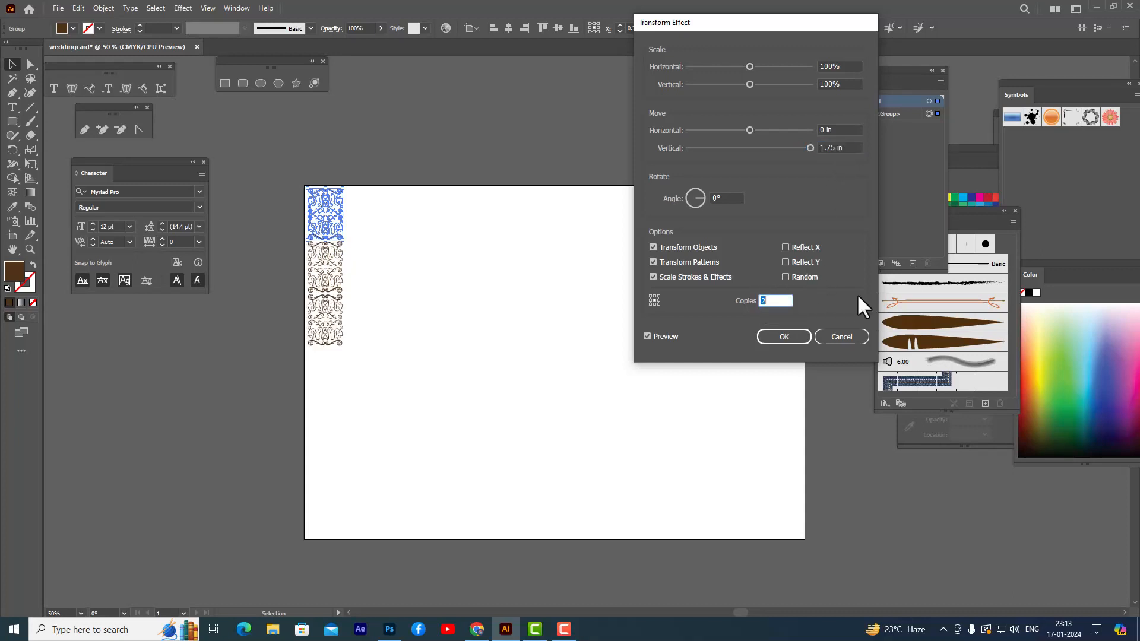
{"action": "key", "text": "Up"}
{"action": "key", "text": "Up"}
{"action": "key", "text": "Up"}
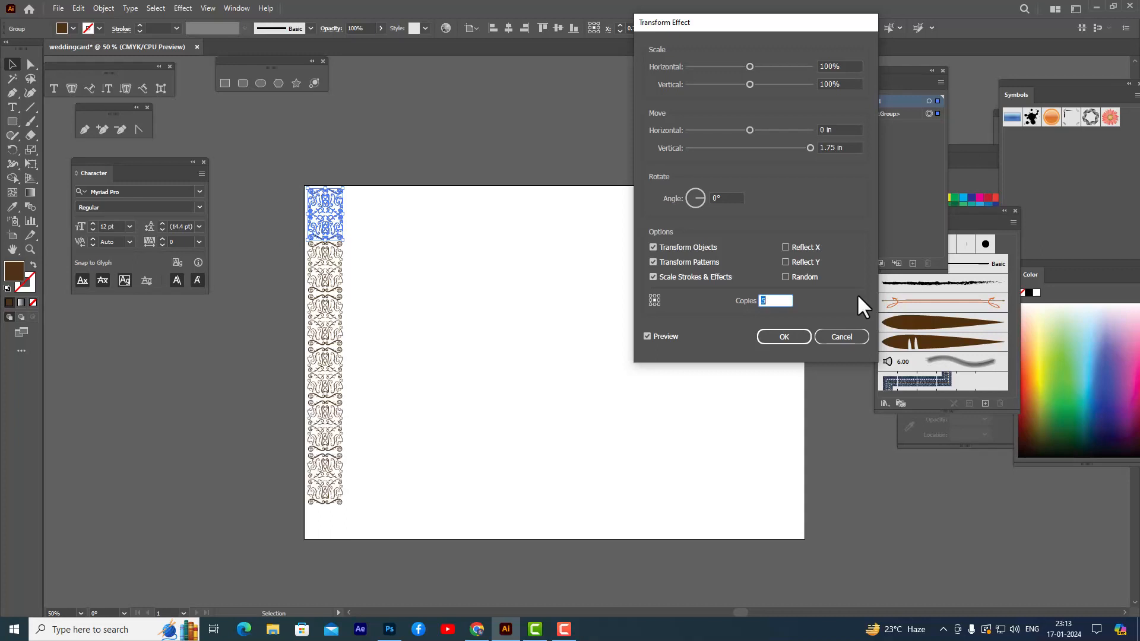
{"action": "key", "text": "Up"}
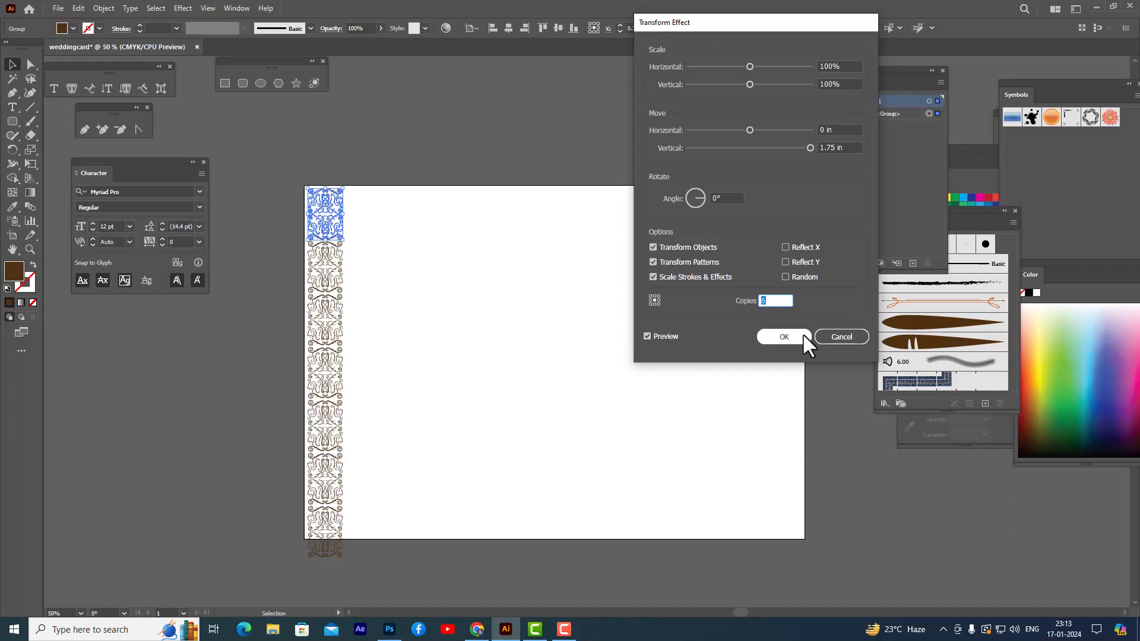
{"action": "left_click", "coordinate": [781, 336]}
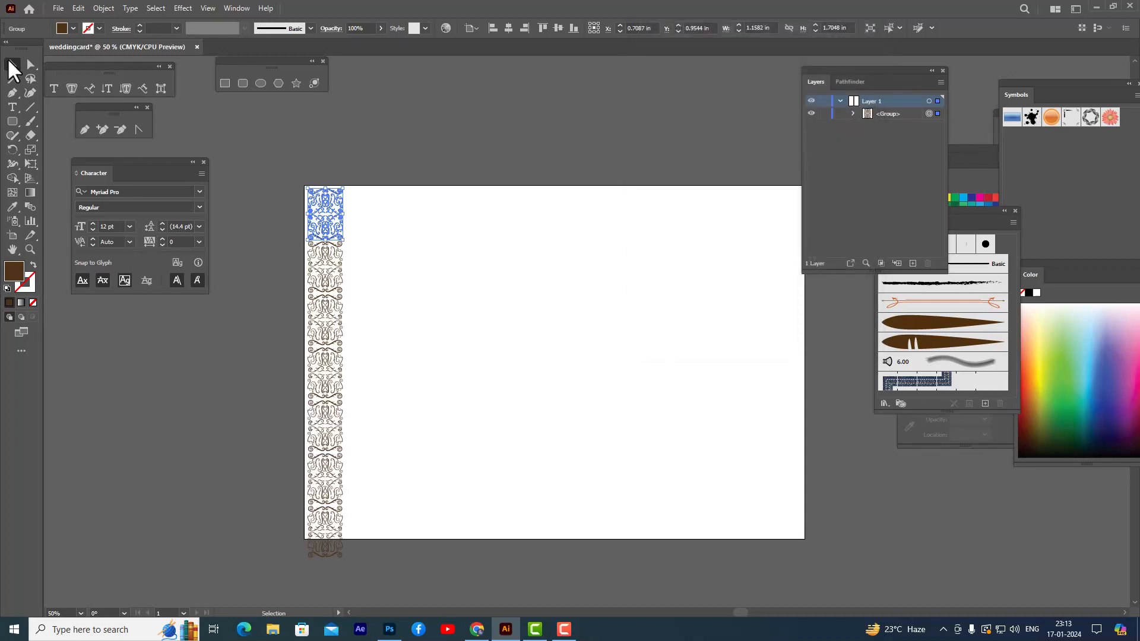
{"action": "left_click", "coordinate": [429, 149]}
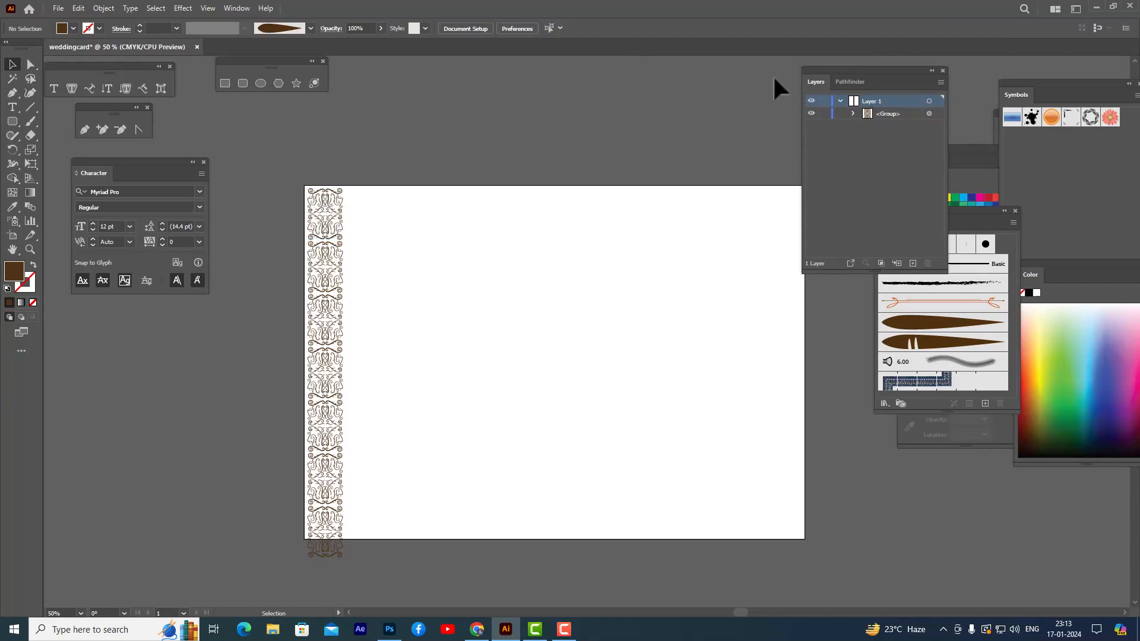
- Extend the artboard's lower edge down to the end of the ornament column
{"action": "left_click_drag", "start_coordinate": [855, 74], "coordinate": [887, 70]}
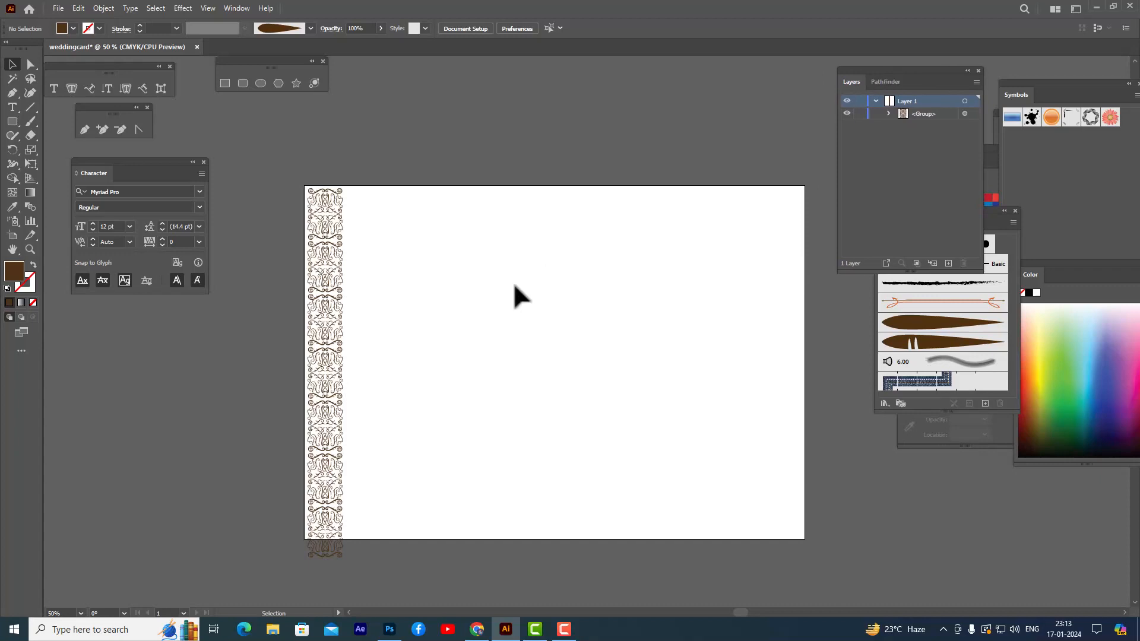
{"action": "key", "text": "shift+o"}
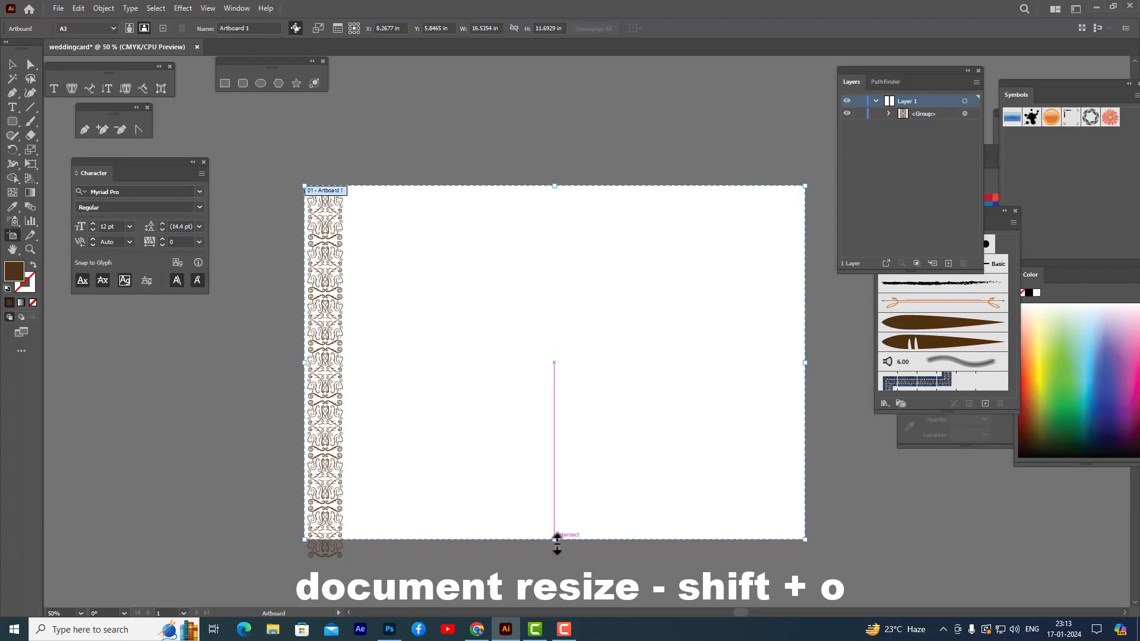
{"action": "left_click_drag", "start_coordinate": [557, 540], "coordinate": [553, 560]}
{"action": "left_click", "coordinate": [12, 64]}
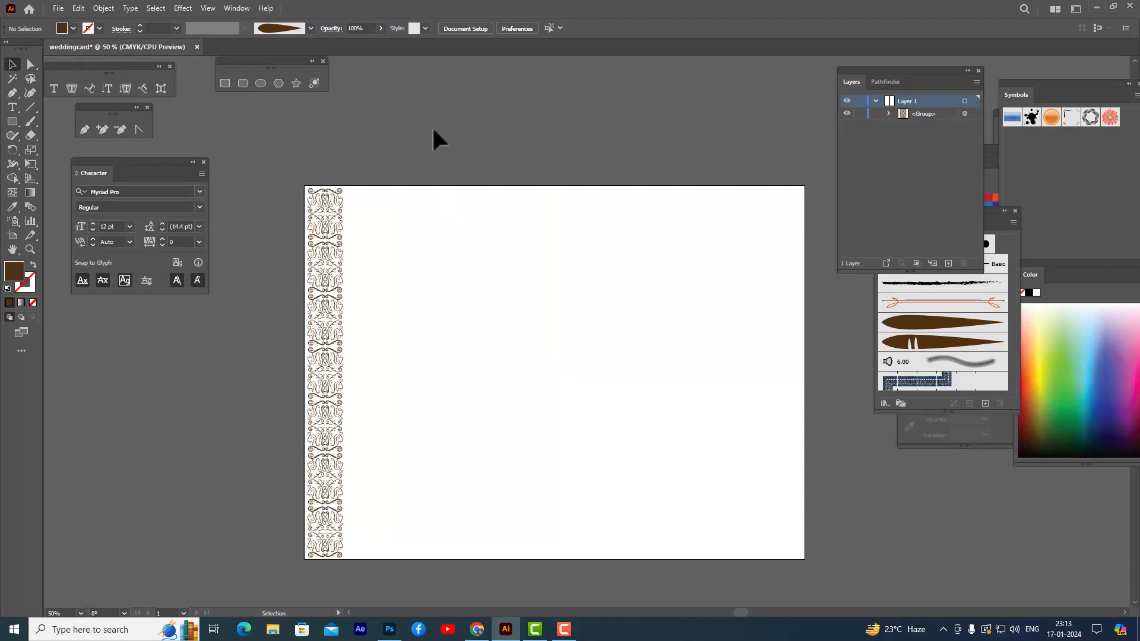
- Expand the appearance of the left ornament column so its repeated copies become editable shapes
{"action": "left_click", "coordinate": [330, 231]}
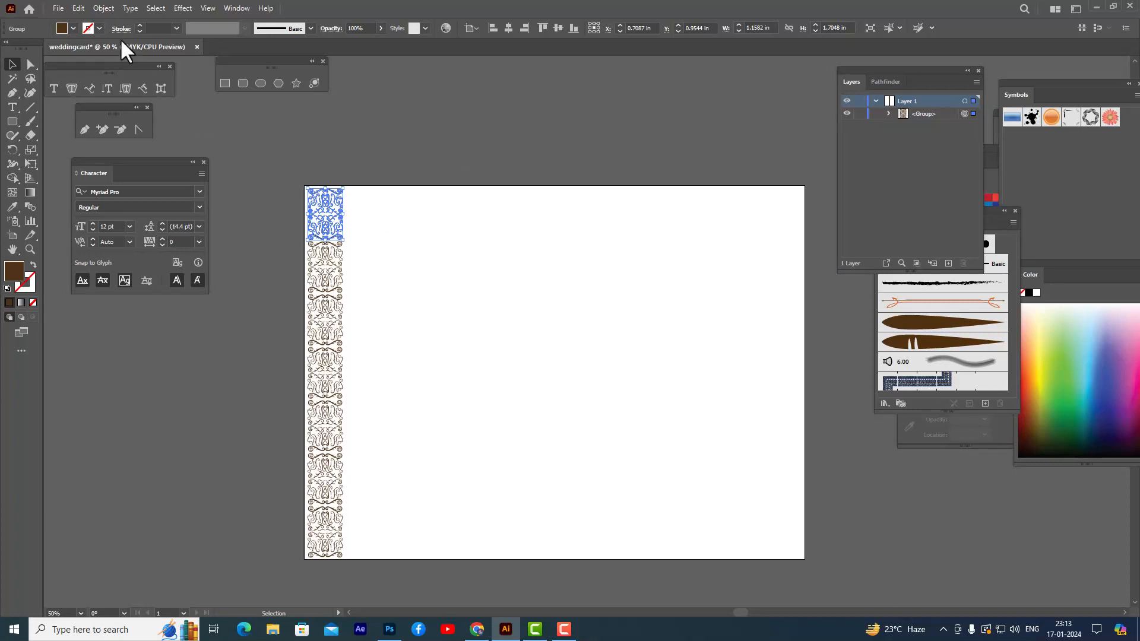
{"action": "left_click", "coordinate": [104, 8]}
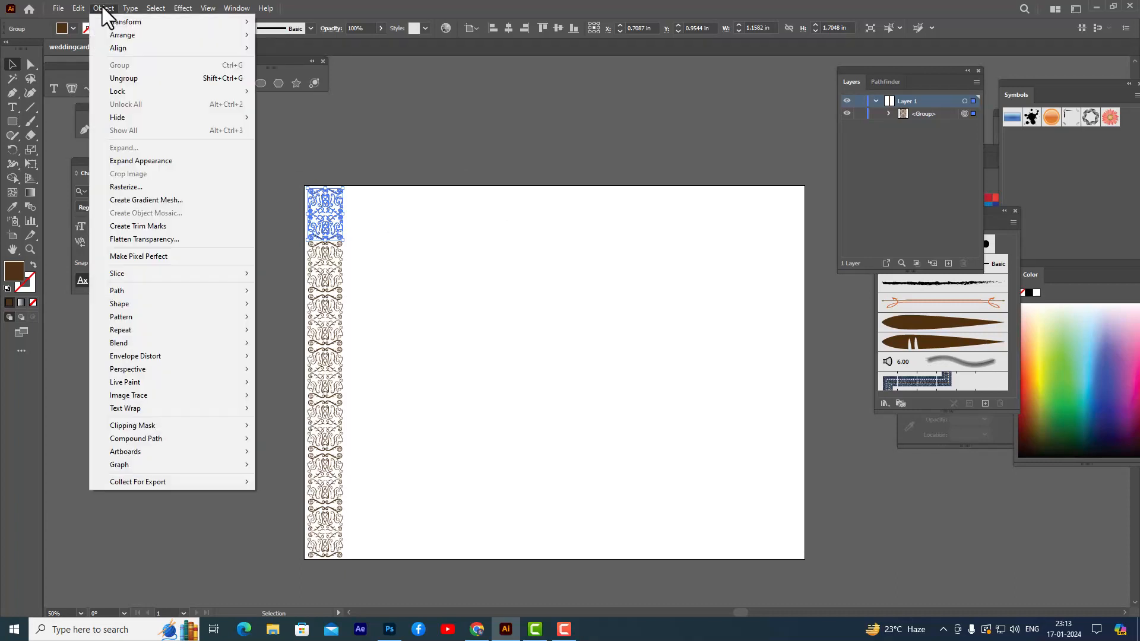
{"action": "left_click", "coordinate": [182, 161]}
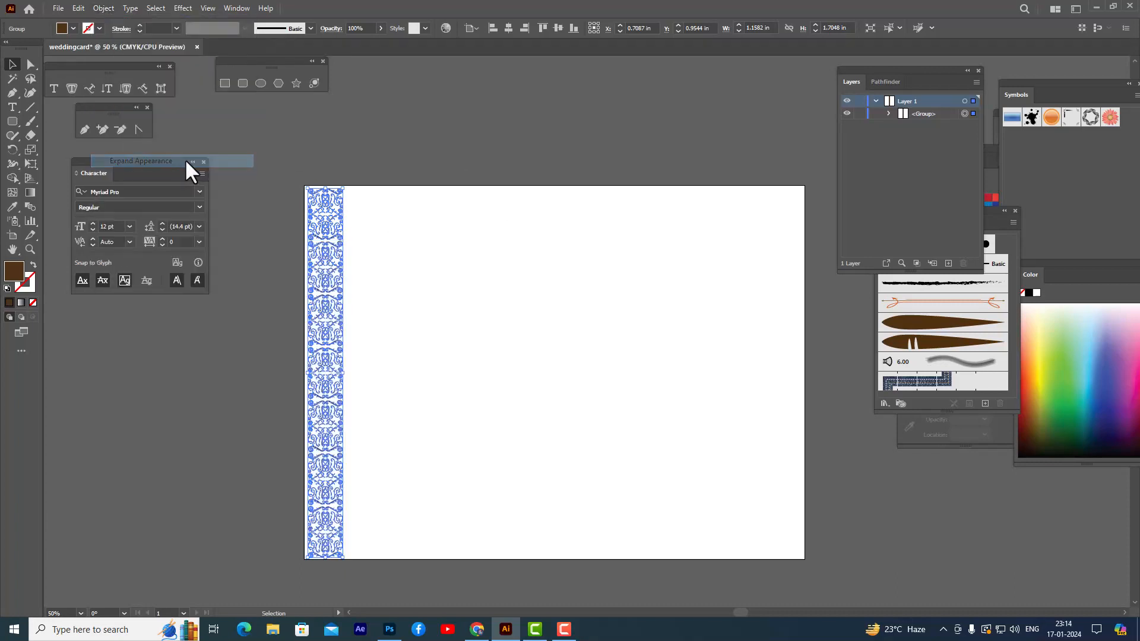
{"action": "left_click", "coordinate": [404, 128]}
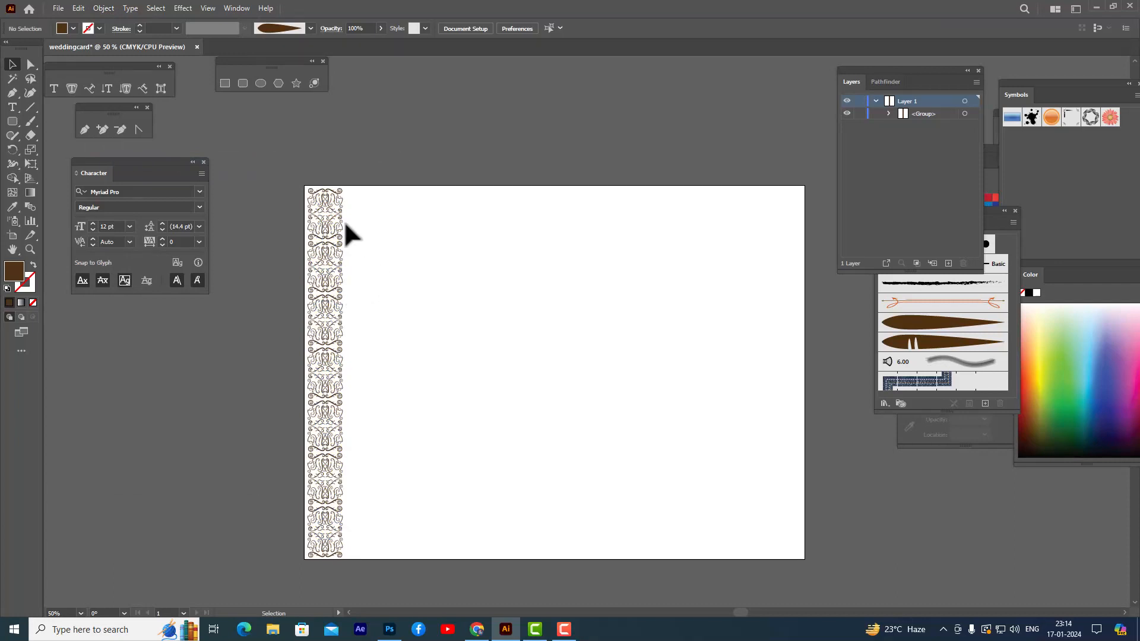
- Duplicate the ornament column horizontally, about 15.2 in across, to the artboard's right edge
{"action": "left_click", "coordinate": [321, 307]}
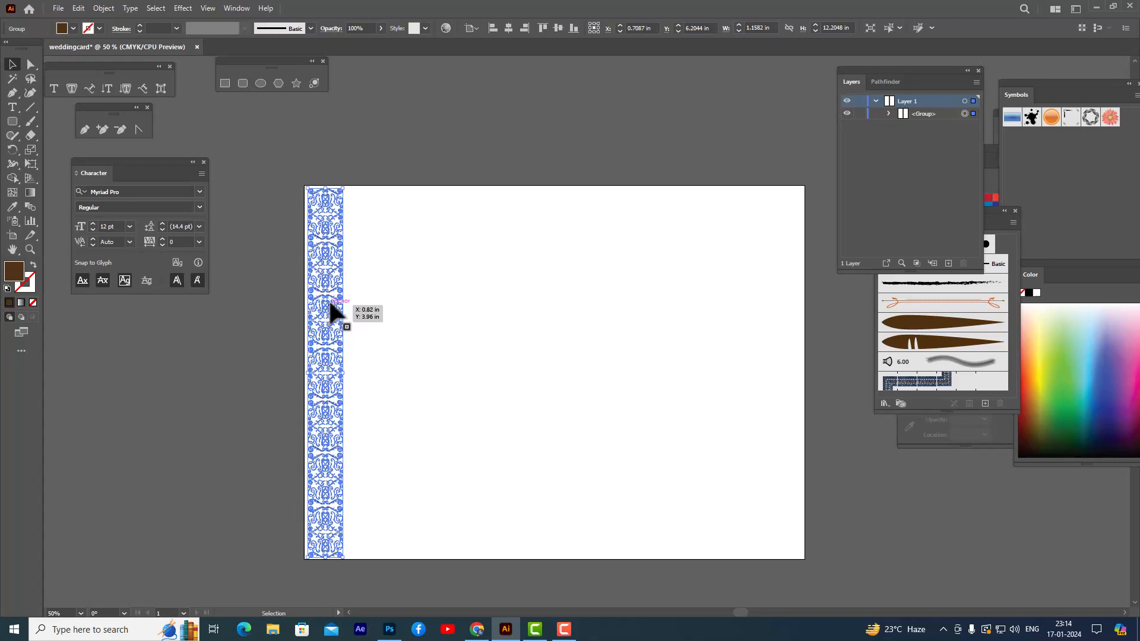
{"action": "left_click_drag", "start_coordinate": [329, 309], "coordinate": [791, 310]}
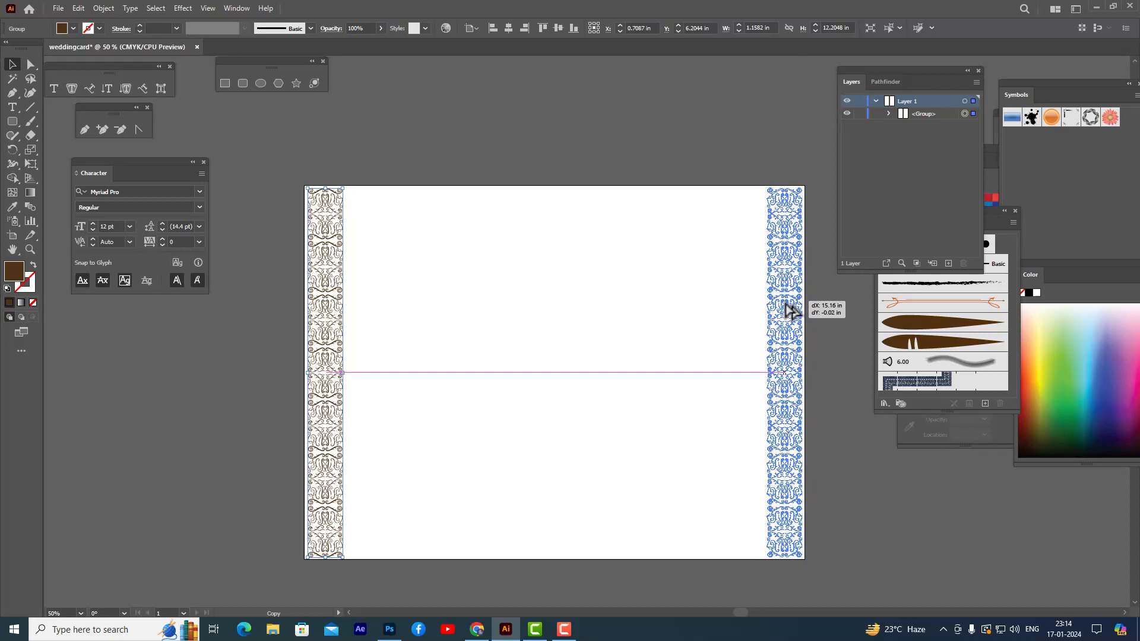
{"action": "left_click_drag", "start_coordinate": [787, 305], "coordinate": [787, 305]}
{"action": "left_click", "coordinate": [650, 134]}
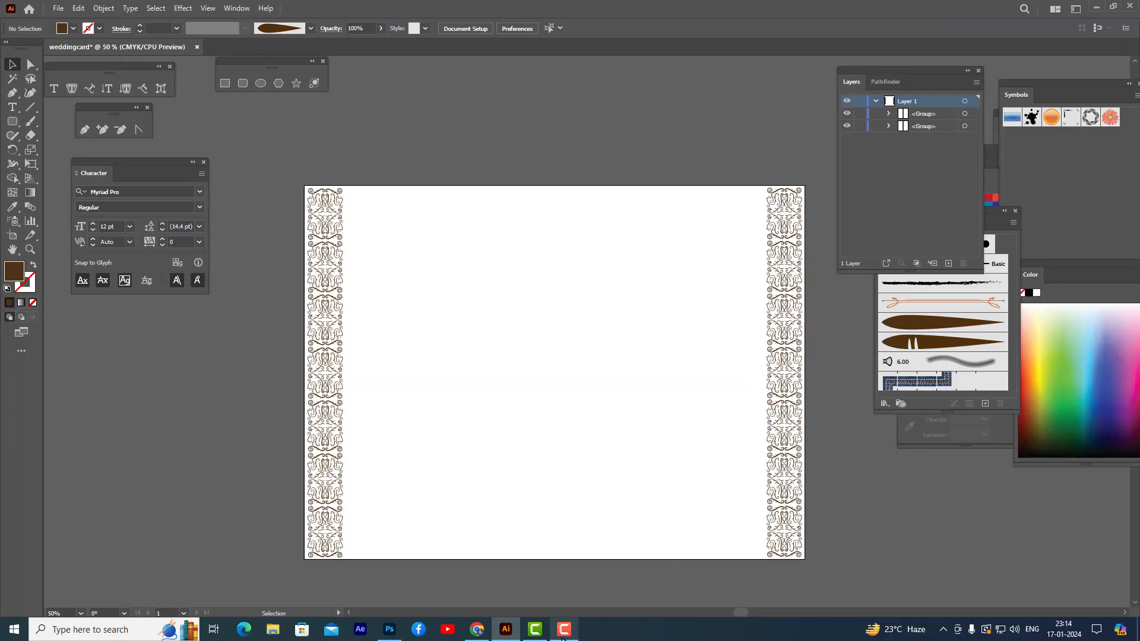
{"action": "left_click", "coordinate": [564, 630]}
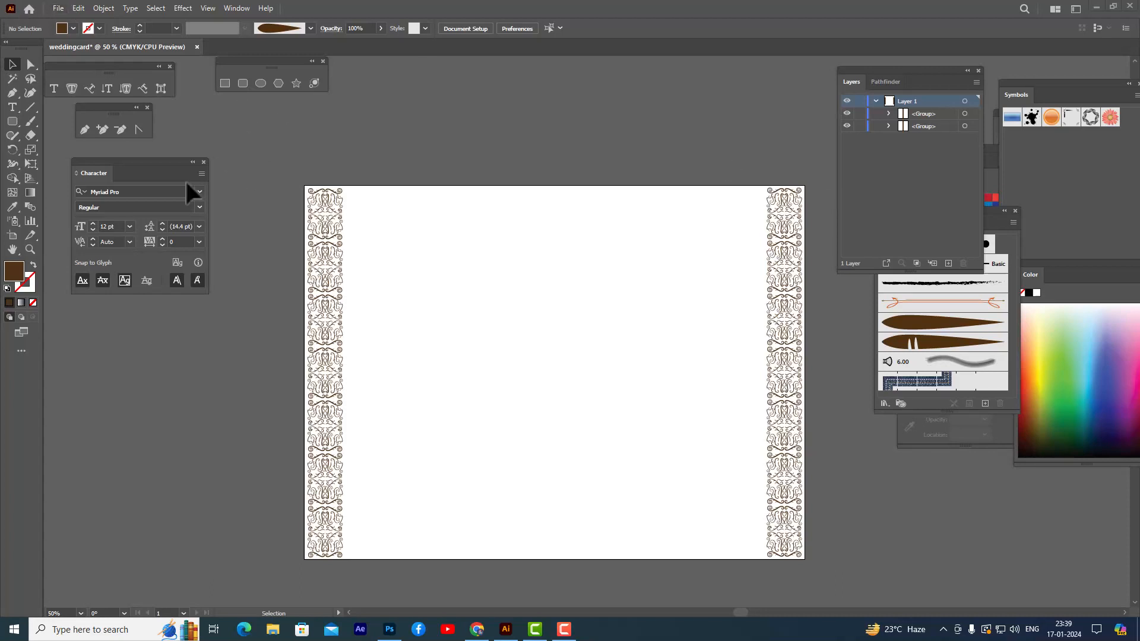
- Draw a vertical line about 12.08 in long just inside the left ornament column and give it a 2 pt stroke
{"action": "left_click", "coordinate": [28, 102]}
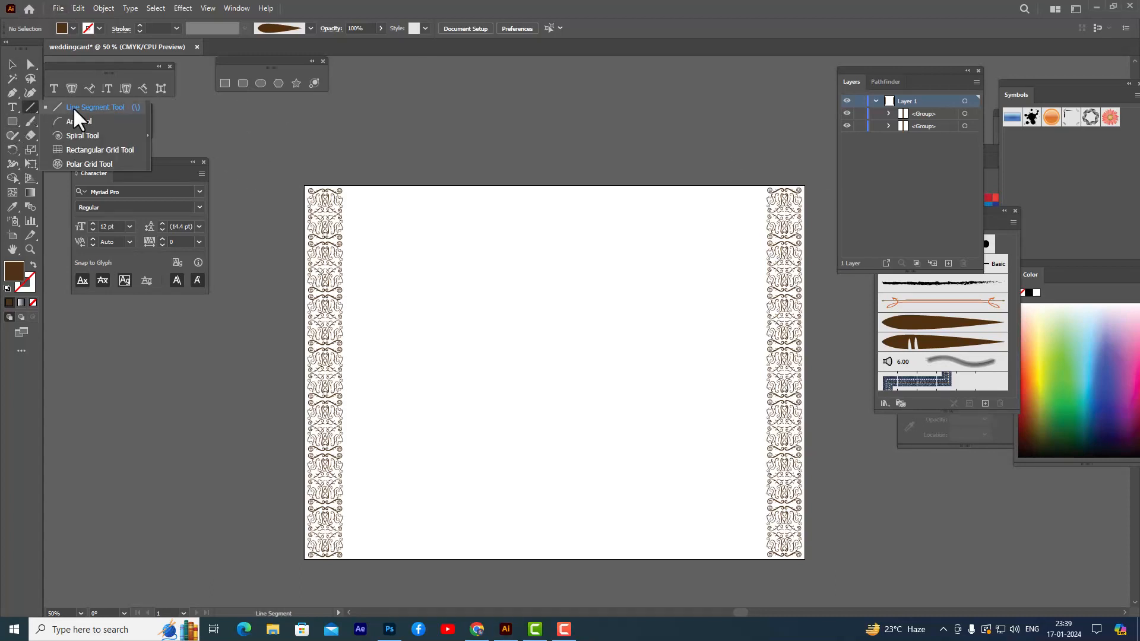
{"action": "left_click", "coordinate": [75, 108]}
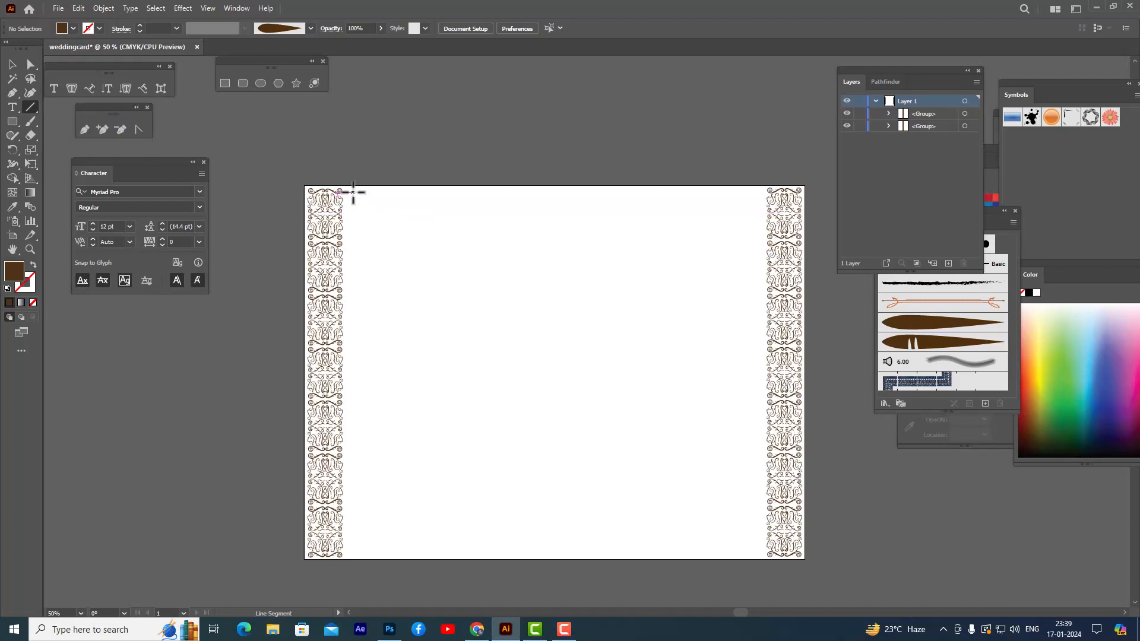
{"action": "left_click_drag", "start_coordinate": [349, 190], "coordinate": [347, 555]}
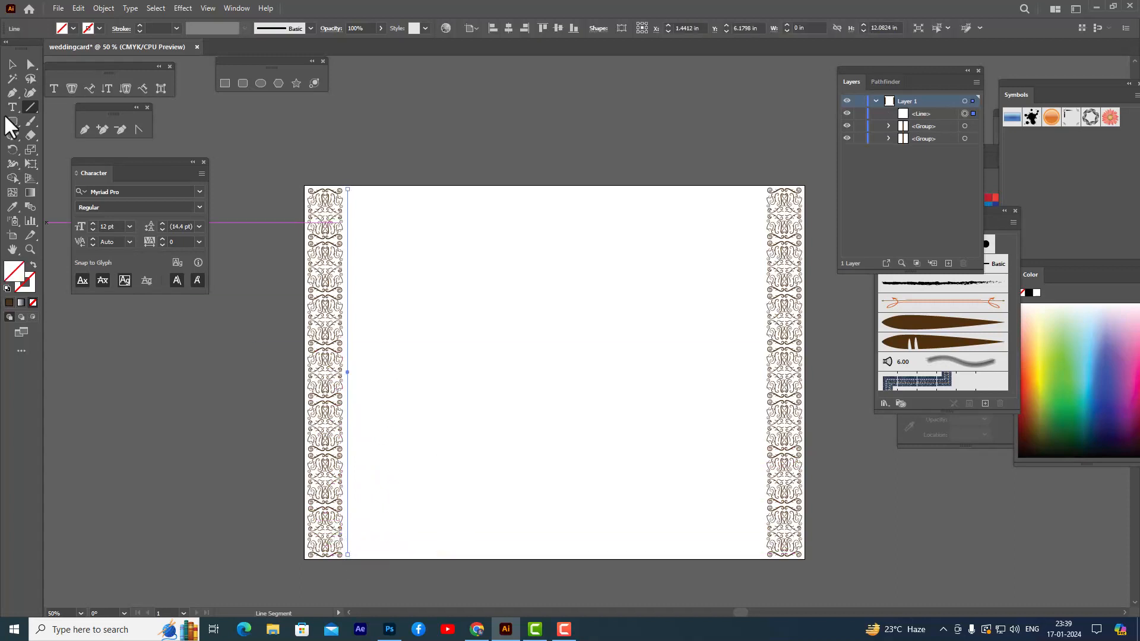
{"action": "left_click", "coordinate": [176, 28]}
{"action": "left_click", "coordinate": [190, 92]}
{"action": "left_click", "coordinate": [12, 64]}
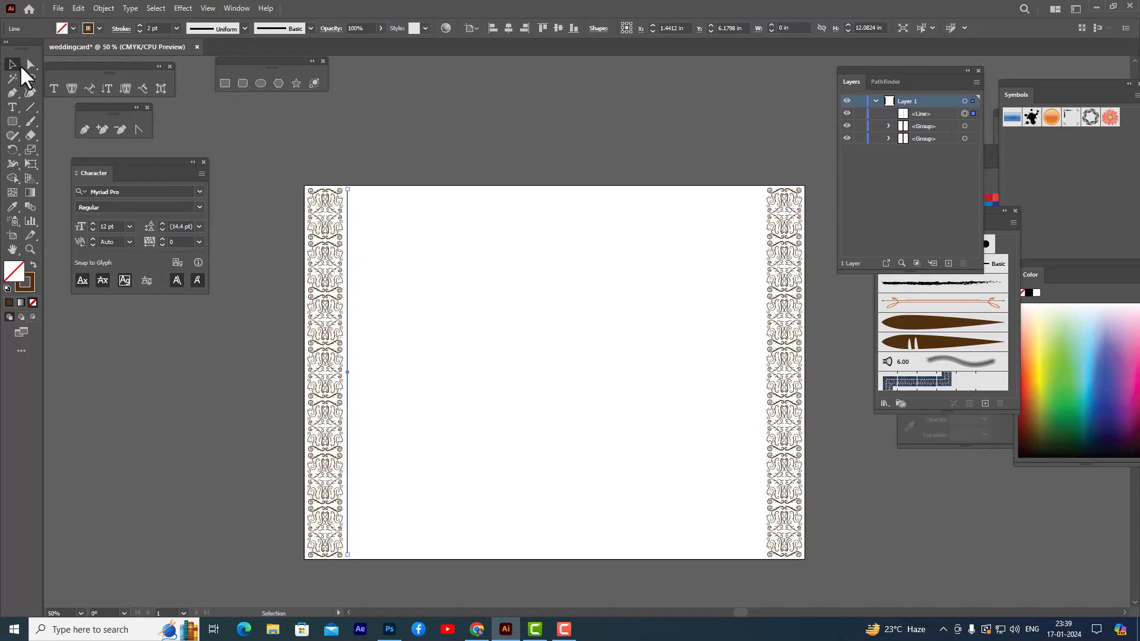
- Duplicate the vertical line horizontally, about 13.7 in across, to the inner side of the right ornament column
{"action": "left_click", "coordinate": [361, 129]}
{"action": "left_click", "coordinate": [349, 215]}
{"action": "left_click_drag", "start_coordinate": [348, 261], "coordinate": [763, 261]}
{"action": "left_click", "coordinate": [669, 156]}
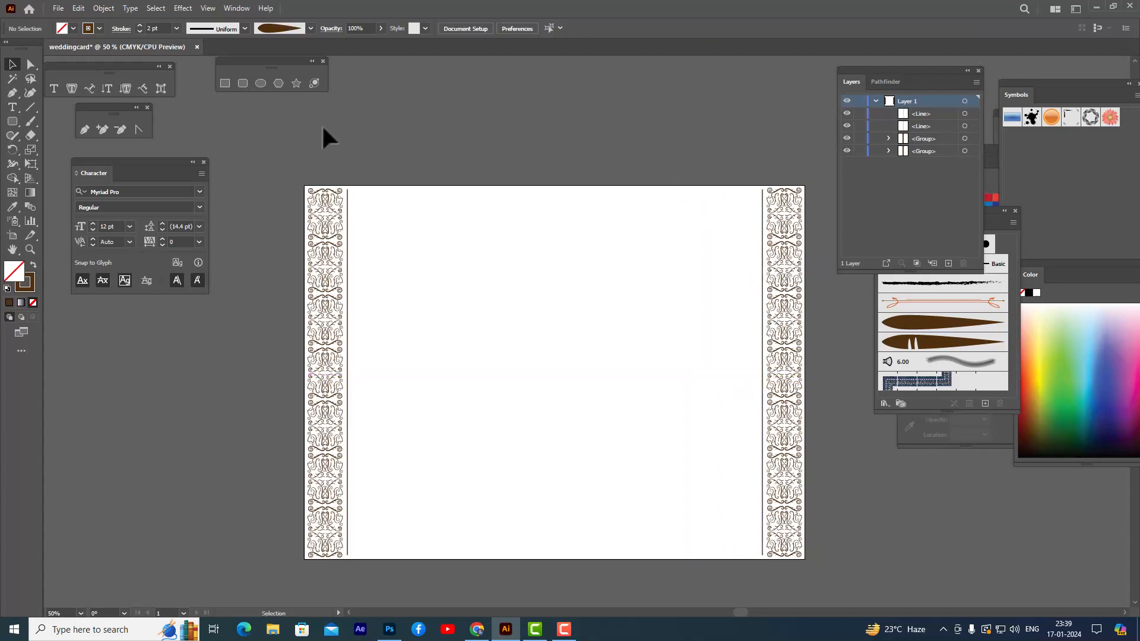
- Expand the fill and stroke of both vertical lines beside the ornament columns into shapes
{"action": "left_click", "coordinate": [330, 226]}
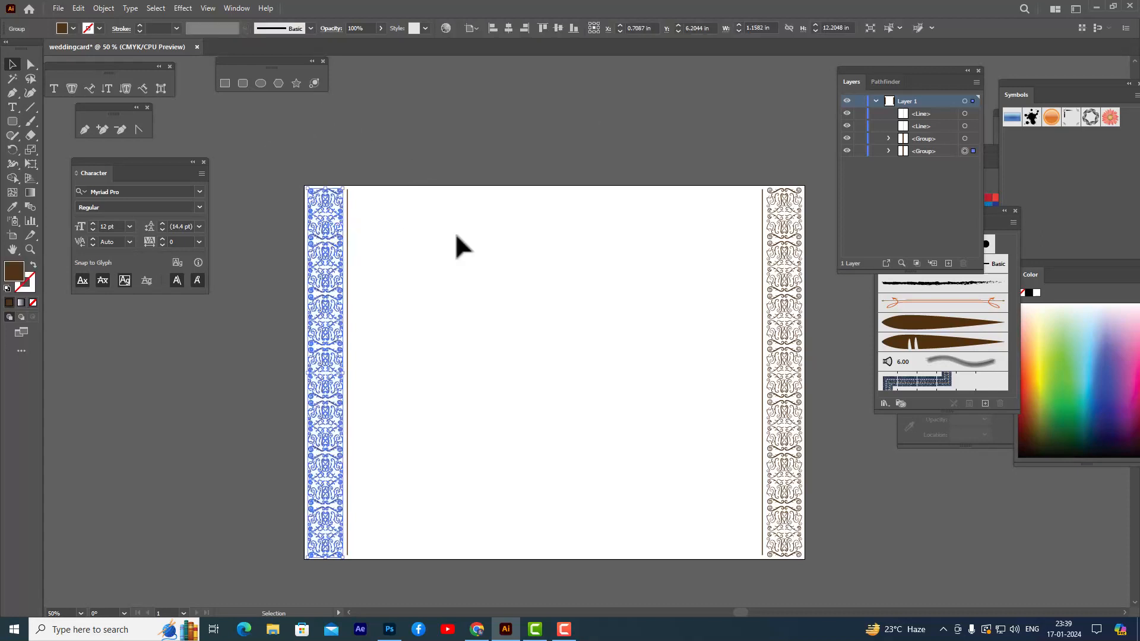
{"action": "left_click", "coordinate": [378, 224]}
{"action": "left_click", "coordinate": [348, 225]}
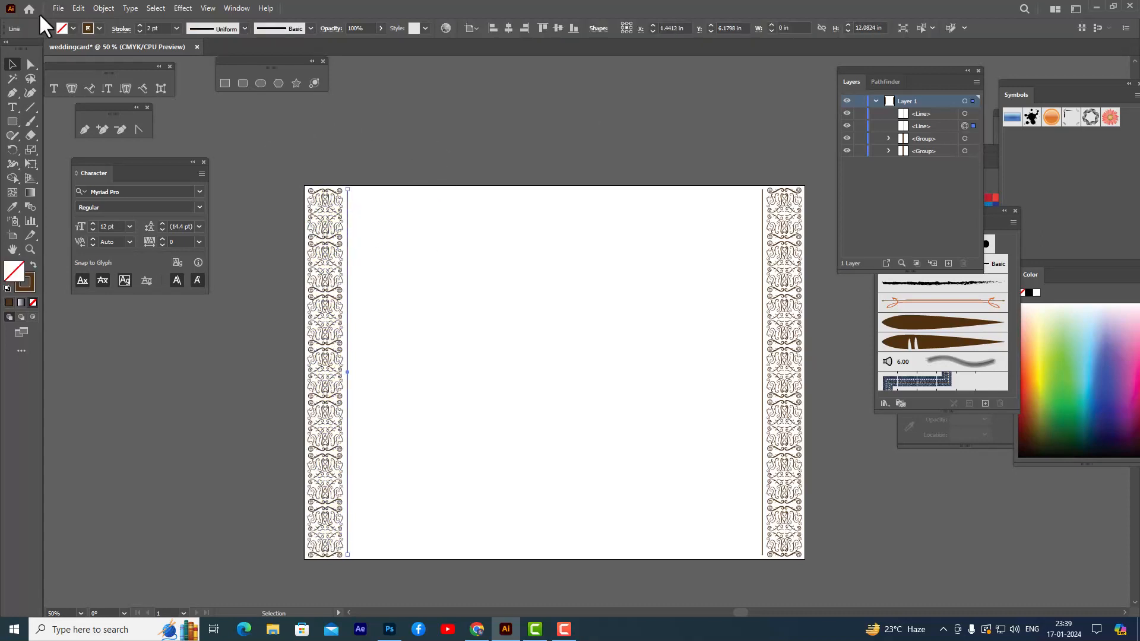
{"action": "left_click", "coordinate": [104, 9]}
{"action": "left_click", "coordinate": [157, 151]}
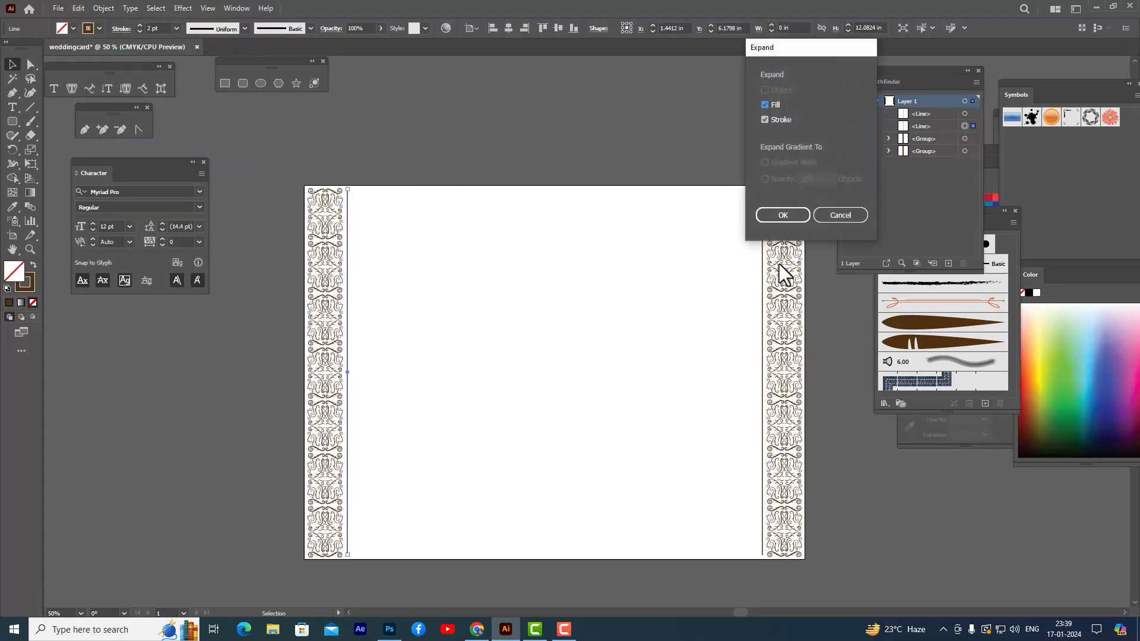
{"action": "left_click", "coordinate": [779, 216]}
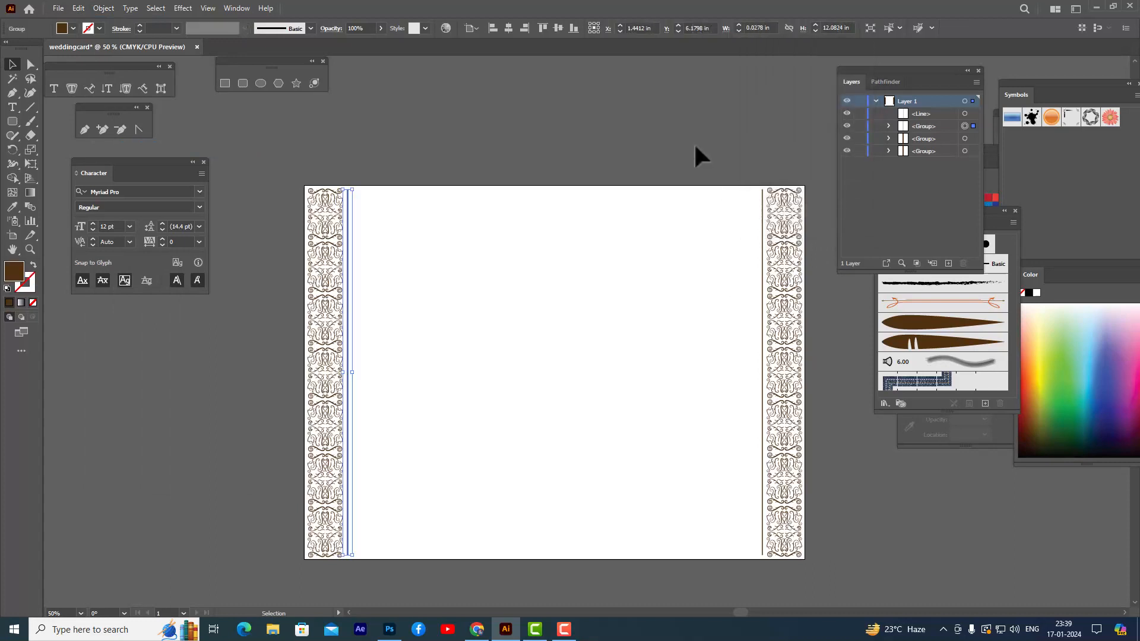
{"action": "left_click", "coordinate": [764, 217]}
{"action": "left_click", "coordinate": [103, 8]}
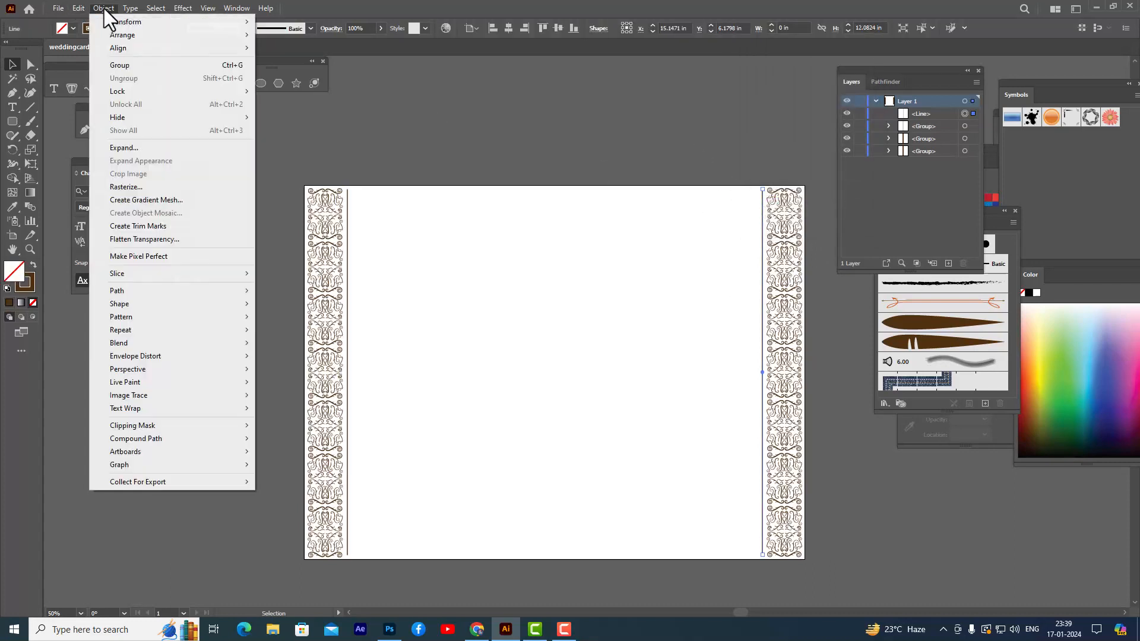
{"action": "left_click", "coordinate": [131, 148]}
{"action": "left_click", "coordinate": [270, 118]}
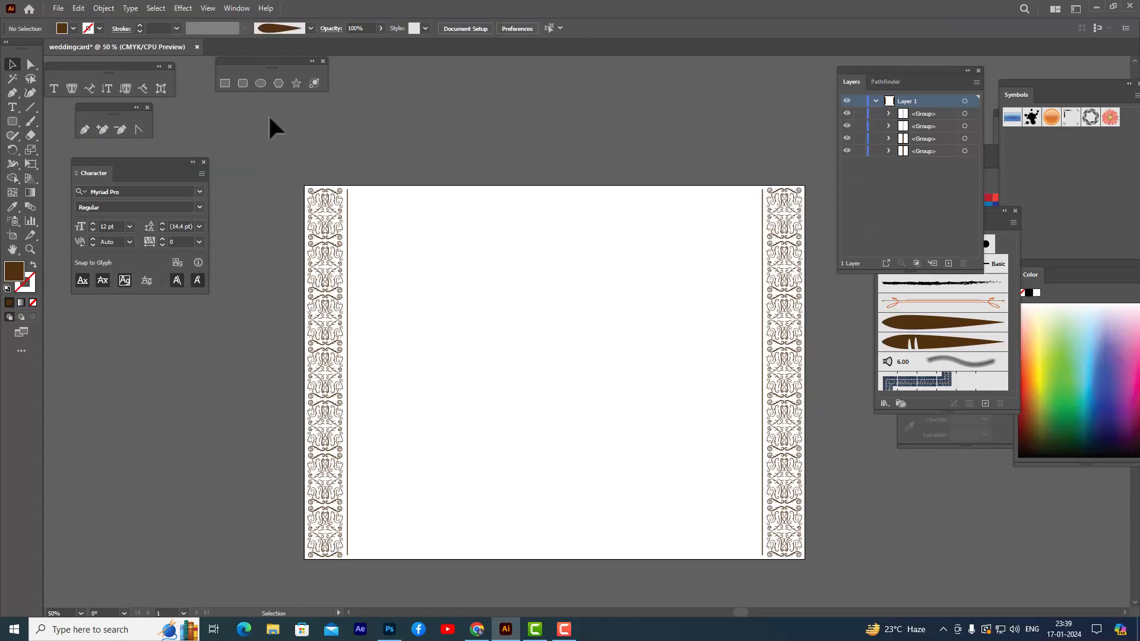
- Draw a brown circle about 0.56 in wide near the upper end of the left vertical line
{"action": "left_click", "coordinate": [260, 83]}
{"action": "left_click_drag", "start_coordinate": [377, 217], "coordinate": [364, 188]}
{"action": "left_click", "coordinate": [13, 64]}
{"action": "left_click", "coordinate": [364, 177]}
{"action": "key", "text": "ctrl+z"}
{"action": "left_click", "coordinate": [428, 177]}
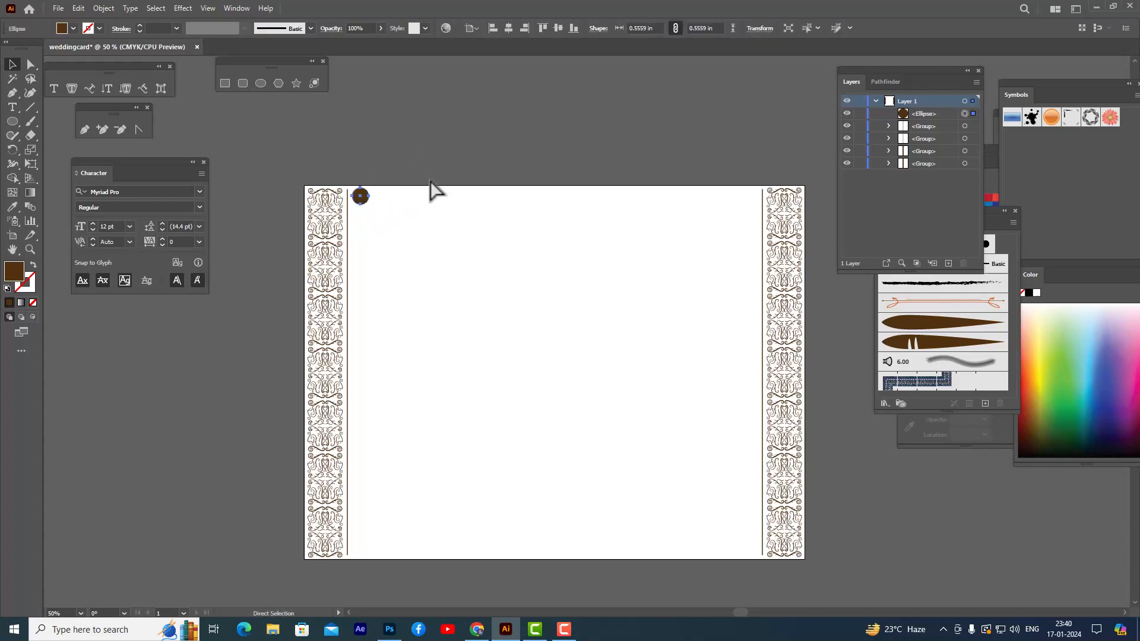
- Shrink the circle to about 0.34 in and position it beside the upper end of the left vertical line
{"action": "left_click_drag", "start_coordinate": [360, 196], "coordinate": [381, 244]}
{"action": "key", "text": "ctrl+z"}
{"action": "left_click_drag", "start_coordinate": [361, 196], "coordinate": [424, 257]}
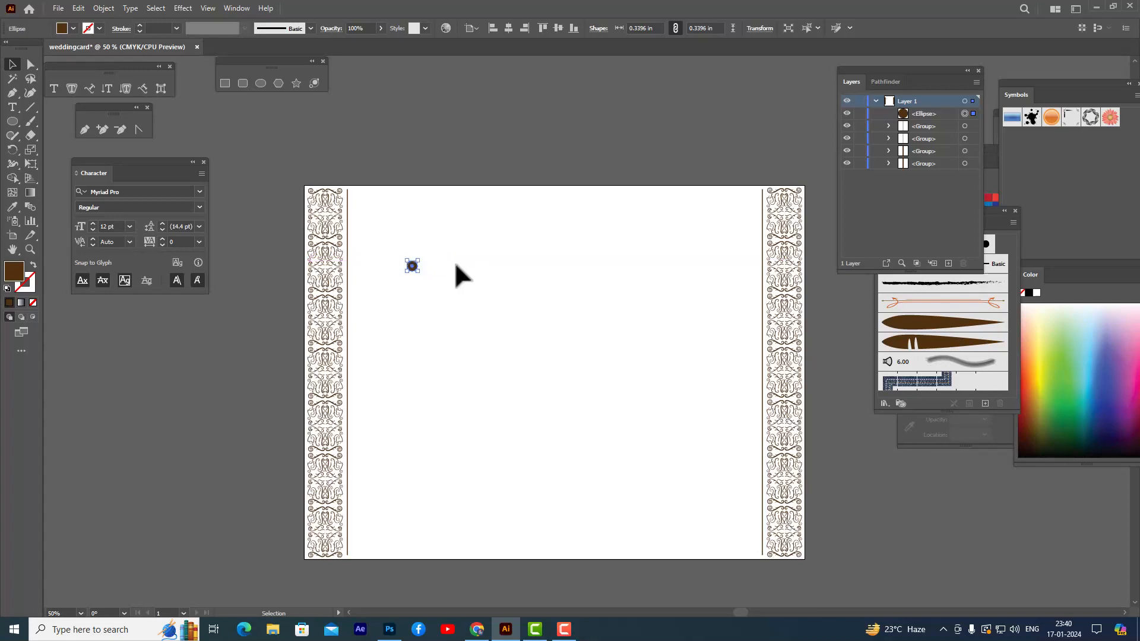
{"action": "left_click", "coordinate": [427, 228]}
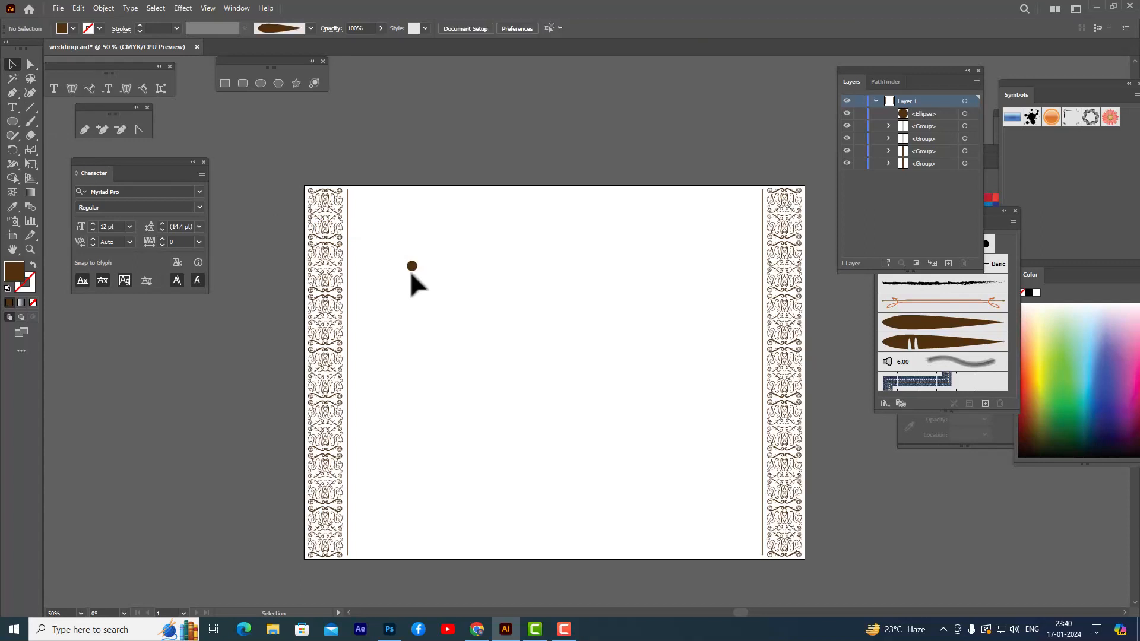
{"action": "left_click_drag", "start_coordinate": [413, 266], "coordinate": [357, 192]}
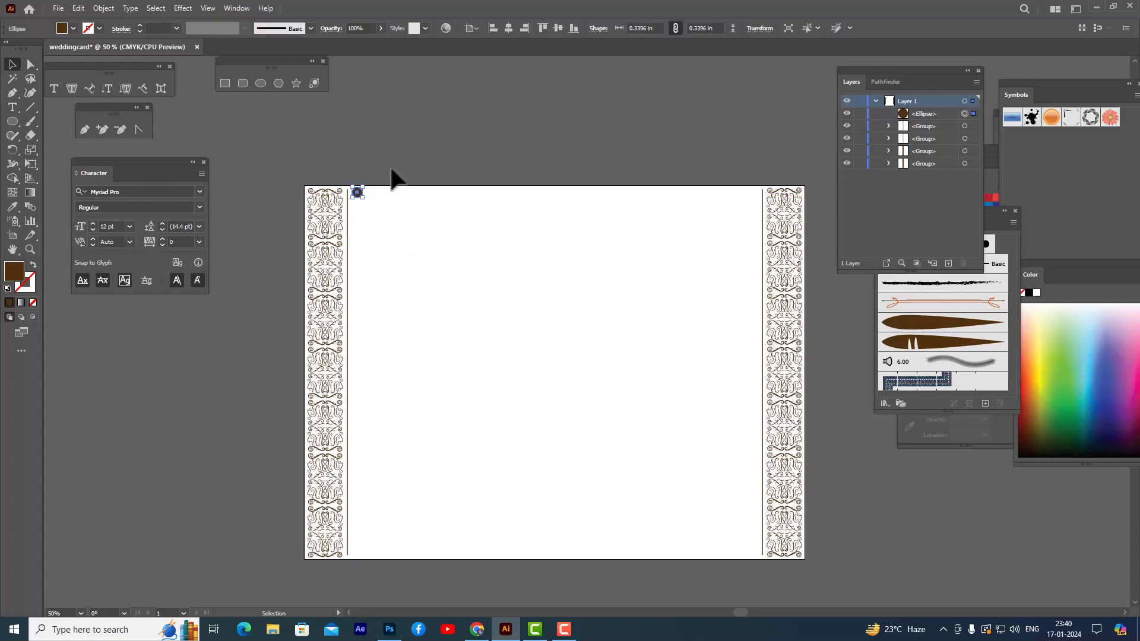
{"action": "left_click", "coordinate": [406, 139]}
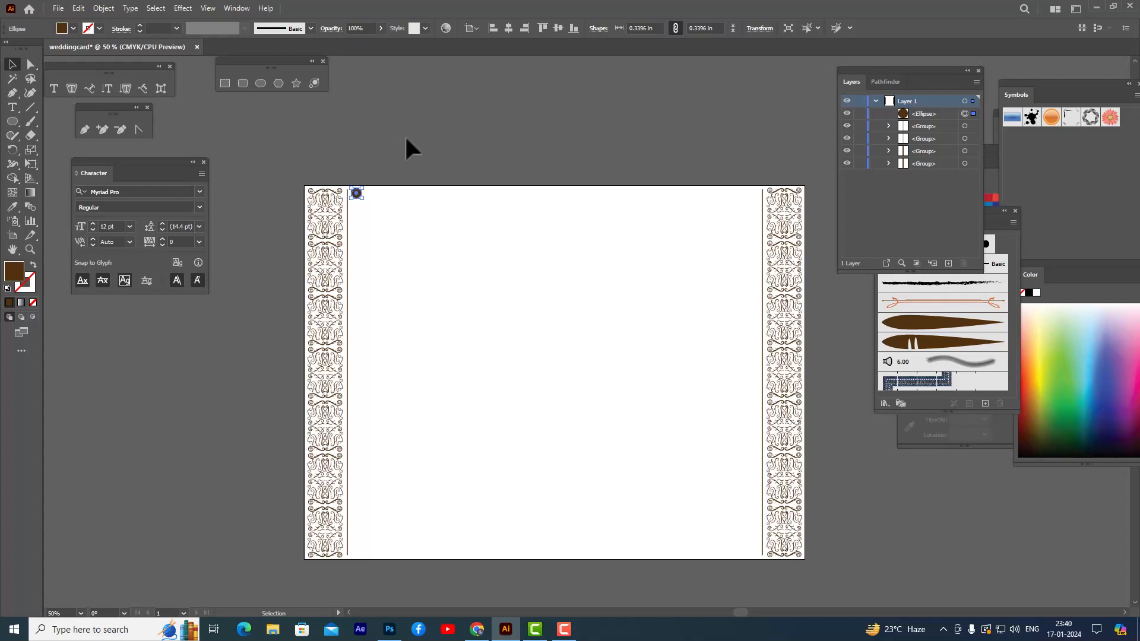
{"action": "left_click", "coordinate": [357, 193]}
{"action": "left_click", "coordinate": [434, 171]}
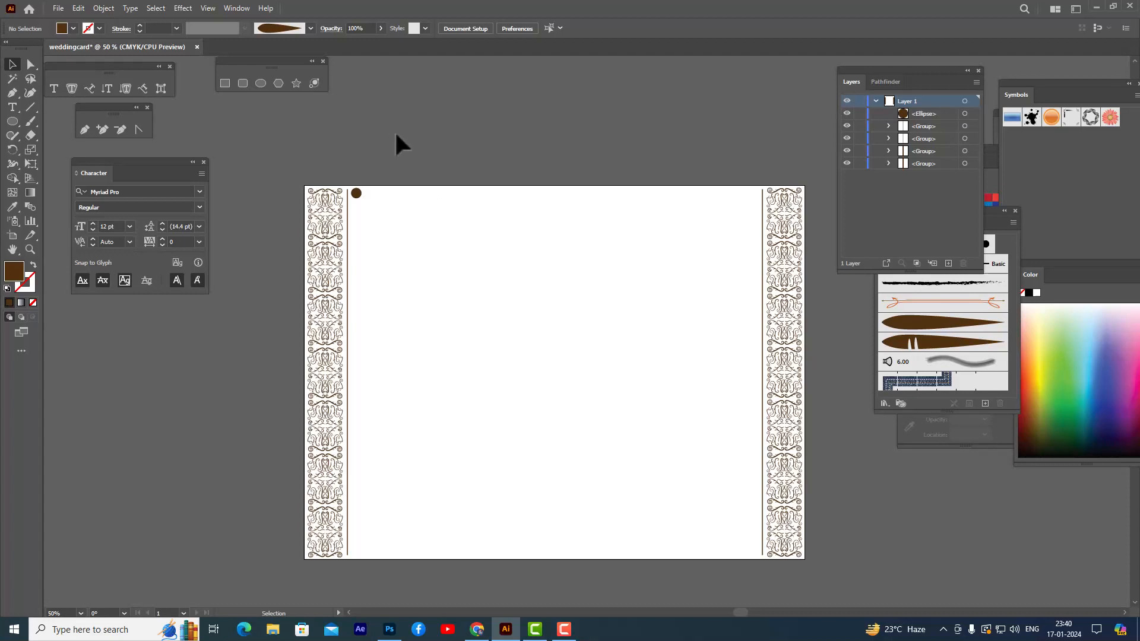
- Start a Transform effect on the circle with 3 copies and a vertical move of 0.375 in
{"action": "left_click", "coordinate": [357, 194]}
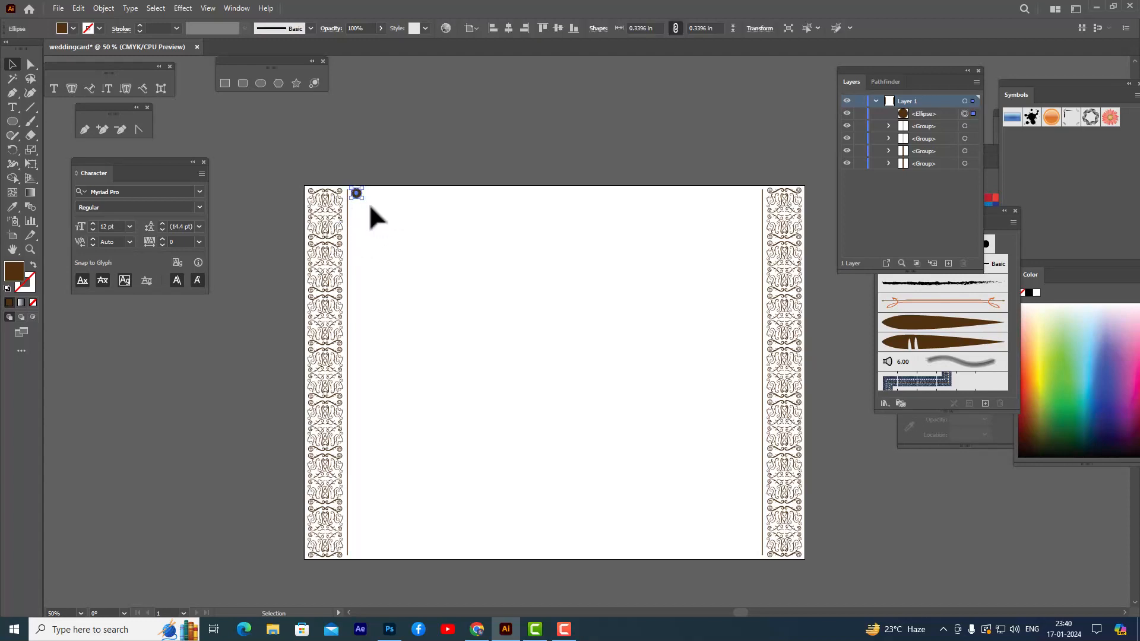
{"action": "left_click", "coordinate": [180, 8]}
{"action": "mouse_move", "coordinate": [259, 105]}
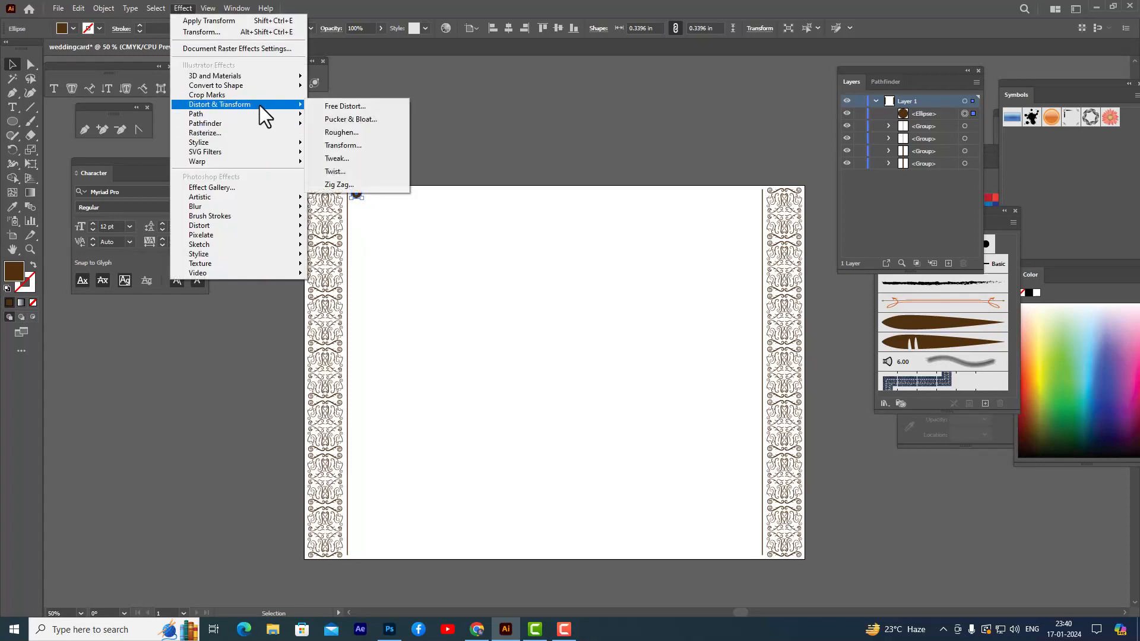
{"action": "left_click", "coordinate": [361, 145]}
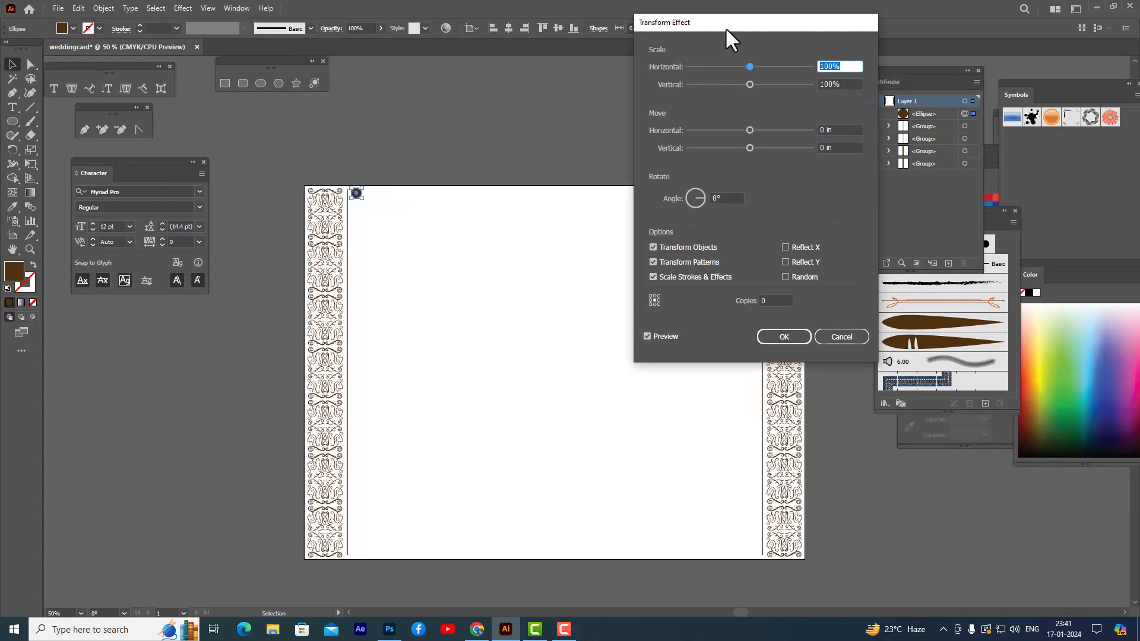
{"action": "left_click_drag", "start_coordinate": [726, 28], "coordinate": [699, 24]}
{"action": "left_click", "coordinate": [734, 298]}
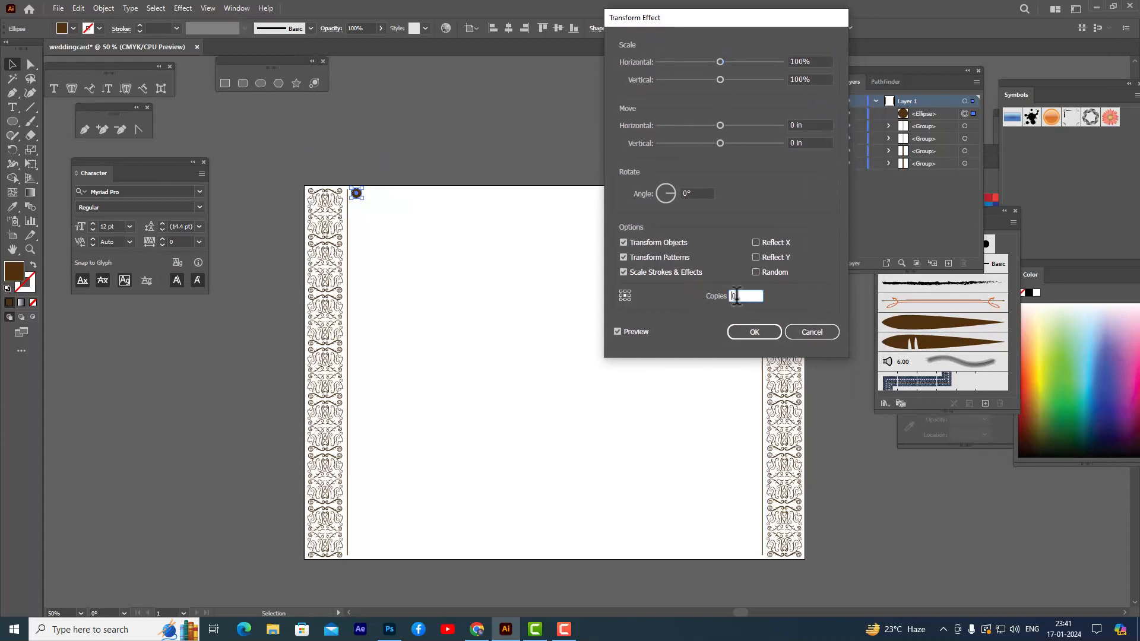
{"action": "key", "text": "Up"}
{"action": "key", "text": "Up"}
{"action": "key", "text": "Up"}
{"action": "left_click", "coordinate": [794, 143]}
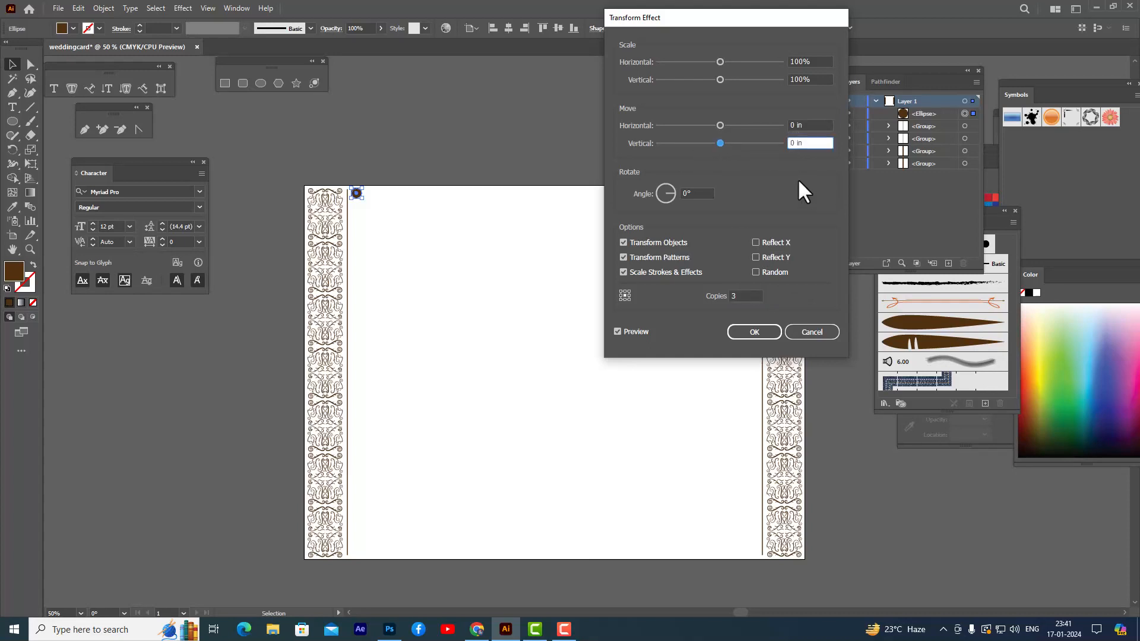
{"action": "key", "text": "Up"}
{"action": "key", "text": "Up"}
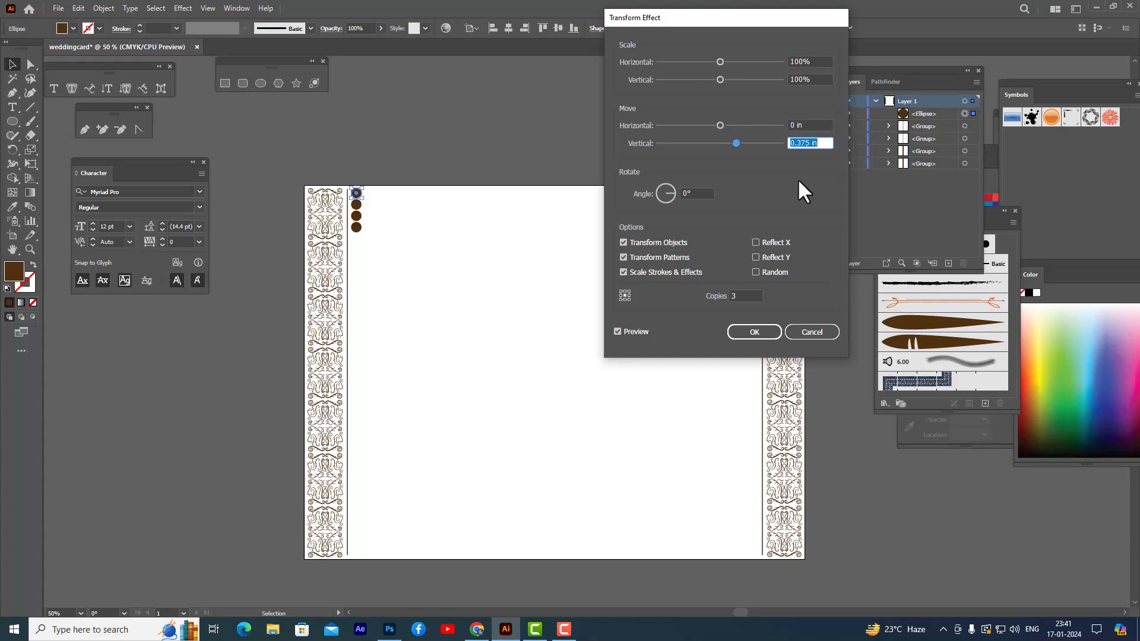
- Raise the Transform effect's copies to 31 and apply it to form a full-height column of dots
{"action": "left_click", "coordinate": [732, 297]}
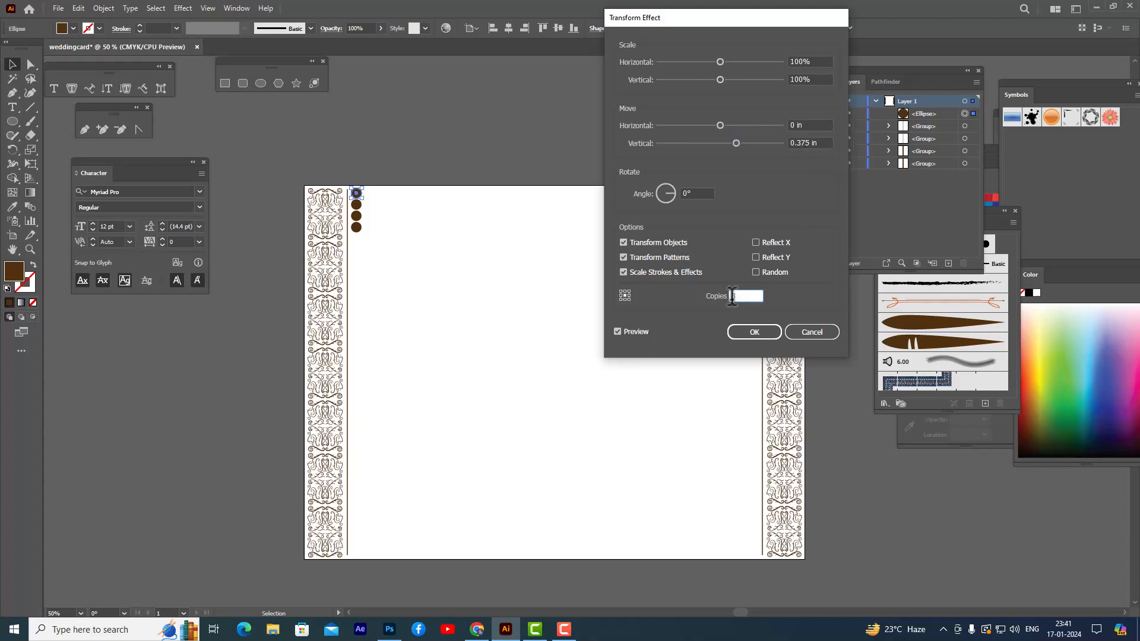
{"action": "key", "text": "Up"}
{"action": "key", "text": "Up"}
{"action": "key", "text": "Up"}
{"action": "key", "text": "Up"}
{"action": "key", "text": "Up"}
{"action": "key", "text": "shift+Up"}
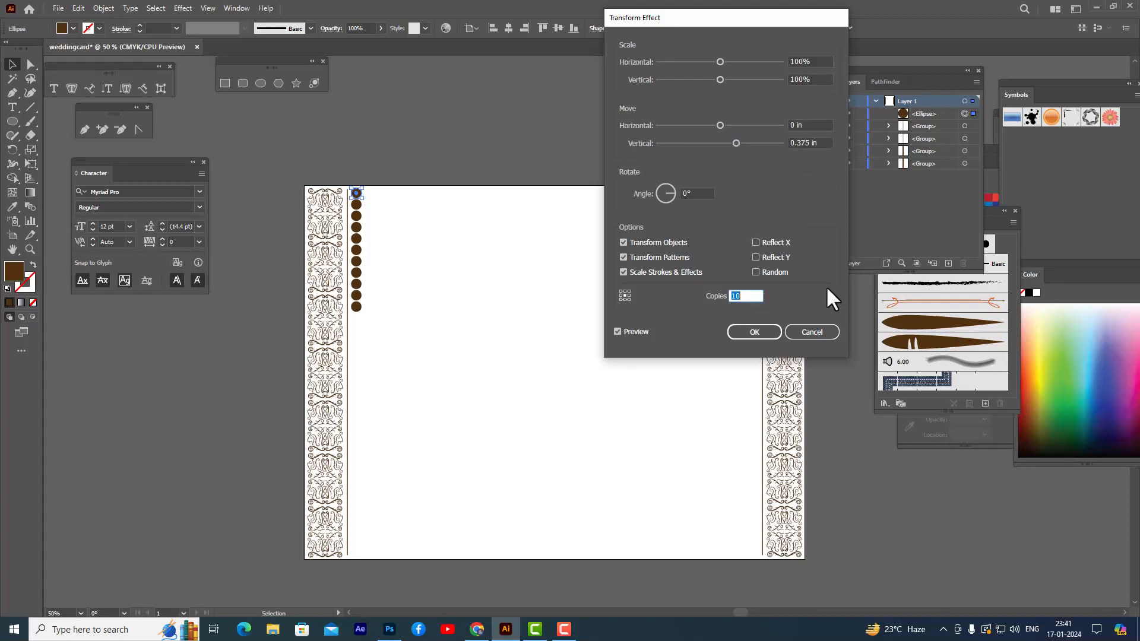
{"action": "key", "text": "shift+Up"}
{"action": "key", "text": "Up"}
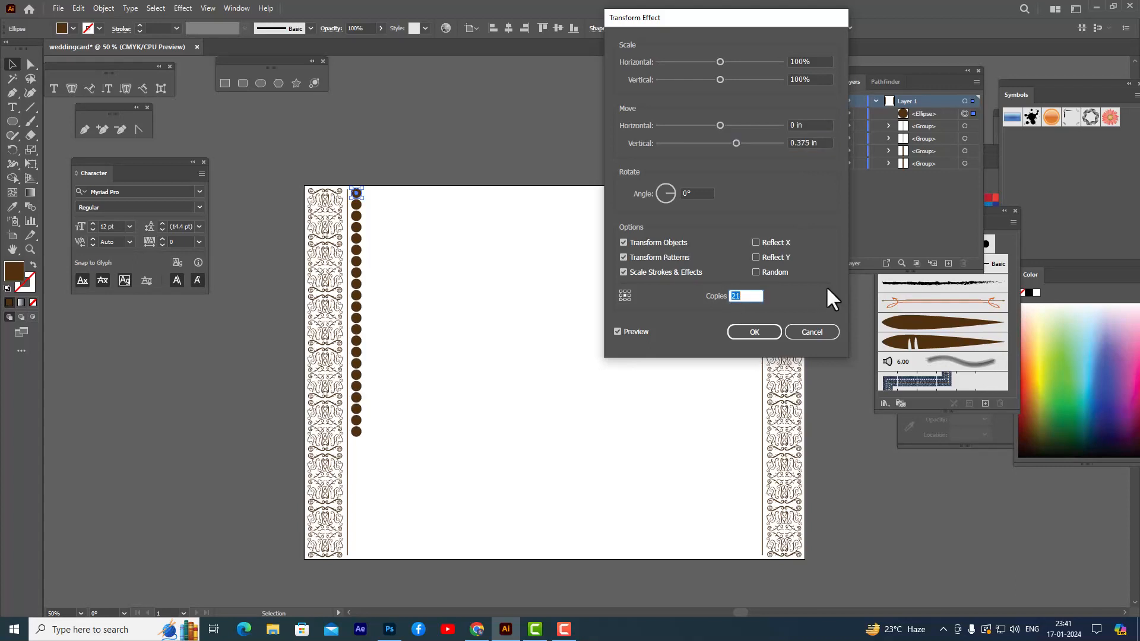
{"action": "key", "text": "Up"}
{"action": "key", "text": "Up"}
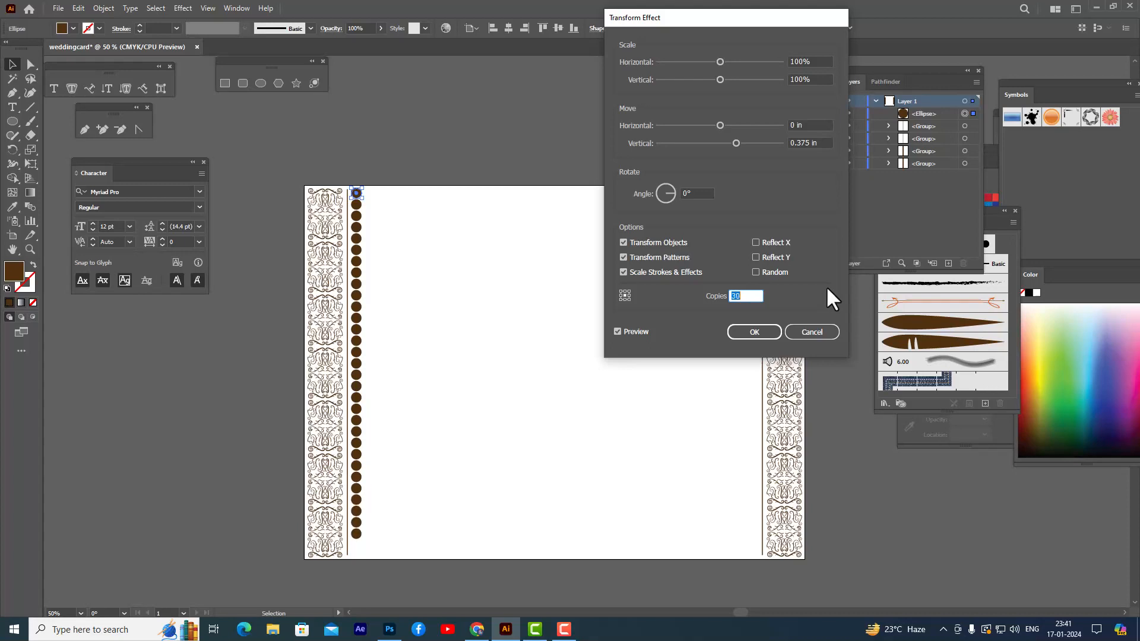
{"action": "key", "text": "Up"}
{"action": "key", "text": "Down"}
{"action": "left_click", "coordinate": [755, 332]}
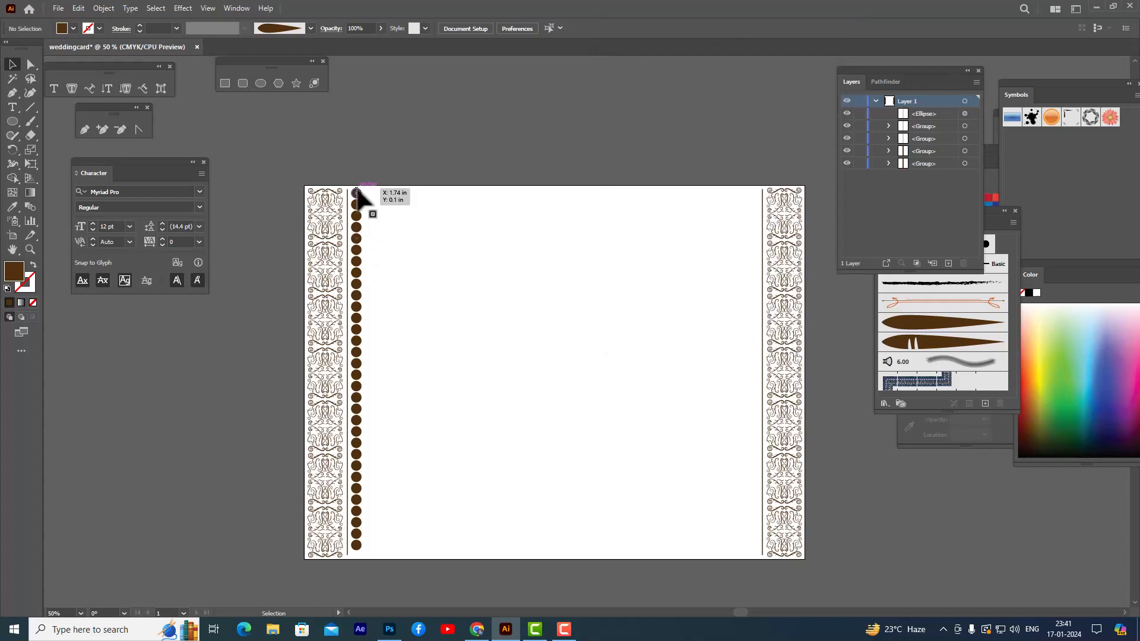
- Expand the appearance of the dot column and stretch it downward to about 12.17 in tall
{"action": "left_click", "coordinate": [104, 8]}
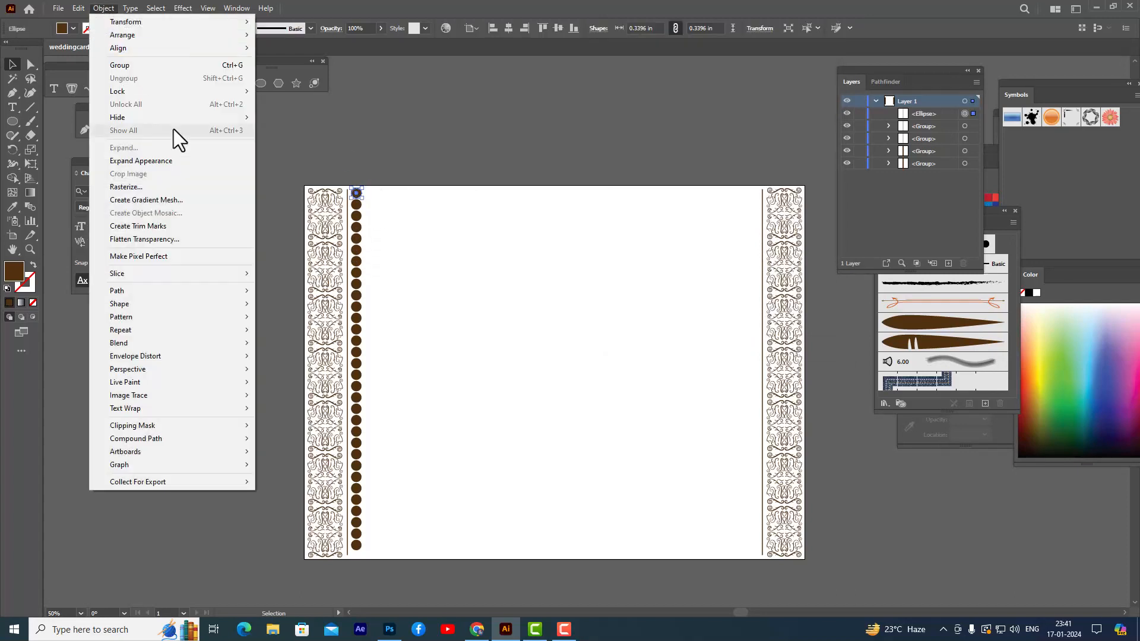
{"action": "left_click", "coordinate": [184, 161]}
{"action": "left_click", "coordinate": [400, 142]}
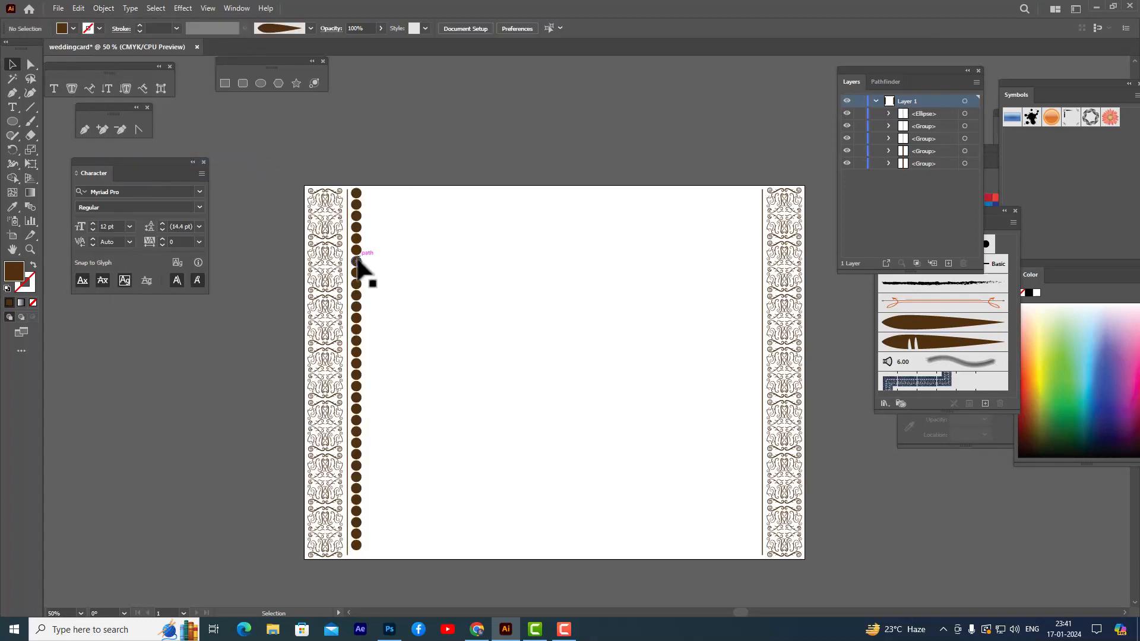
{"action": "left_click", "coordinate": [357, 252]}
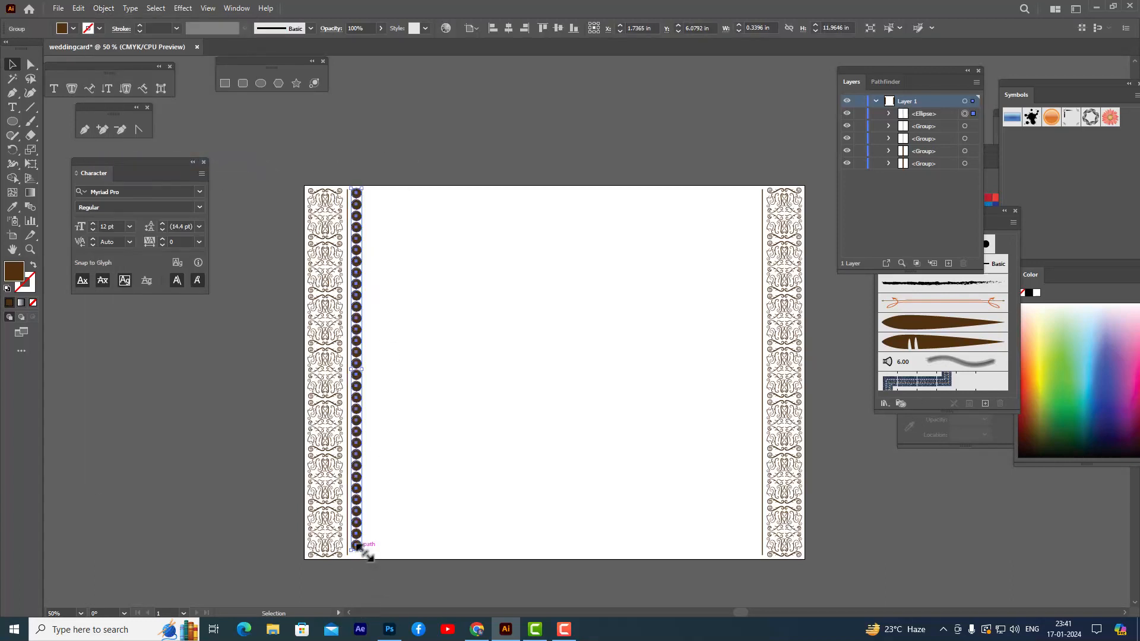
{"action": "left_click_drag", "start_coordinate": [361, 550], "coordinate": [359, 554]}
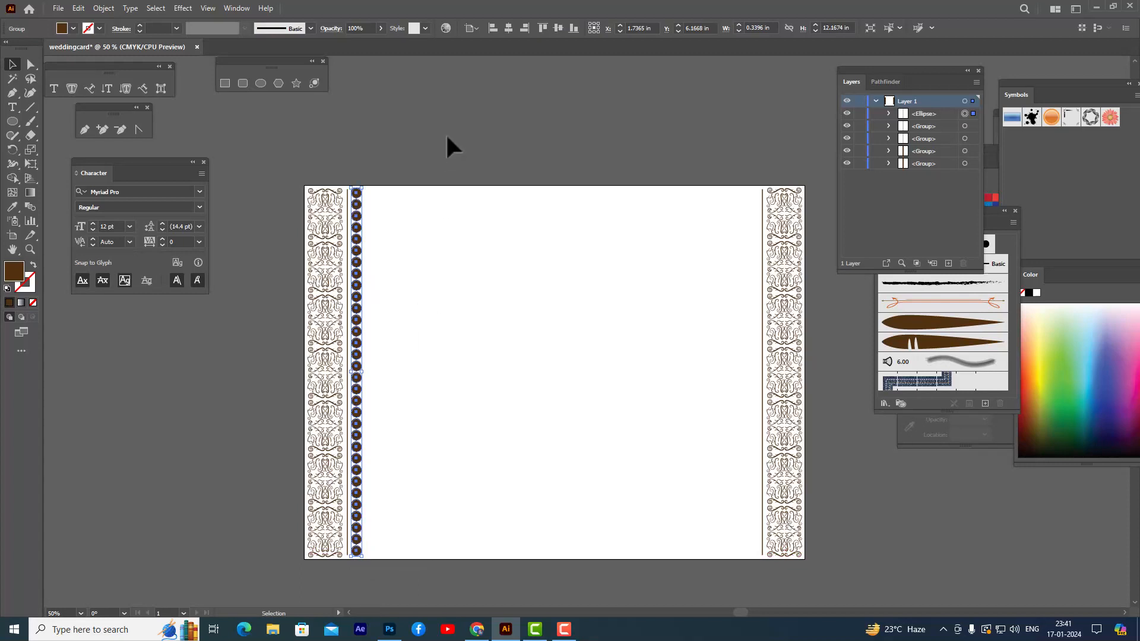
{"action": "left_click", "coordinate": [496, 162]}
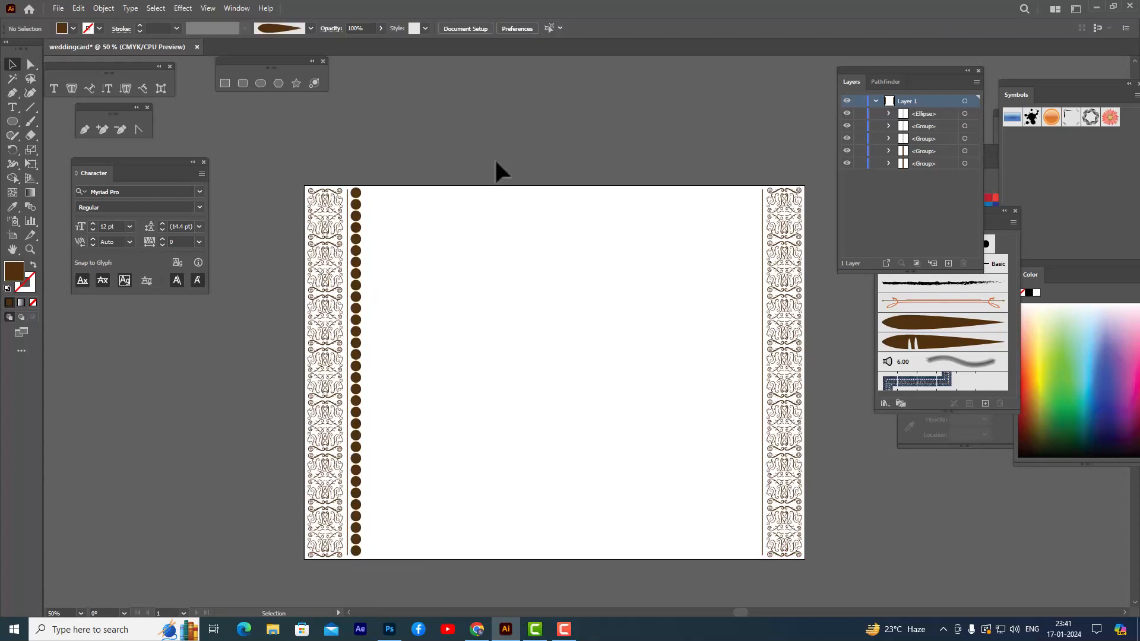
- Duplicate the dot column horizontally to the inner side of the right vertical line
{"action": "left_click", "coordinate": [359, 309]}
{"action": "left_click_drag", "start_coordinate": [356, 299], "coordinate": [754, 300]}
{"action": "left_click", "coordinate": [653, 176]}
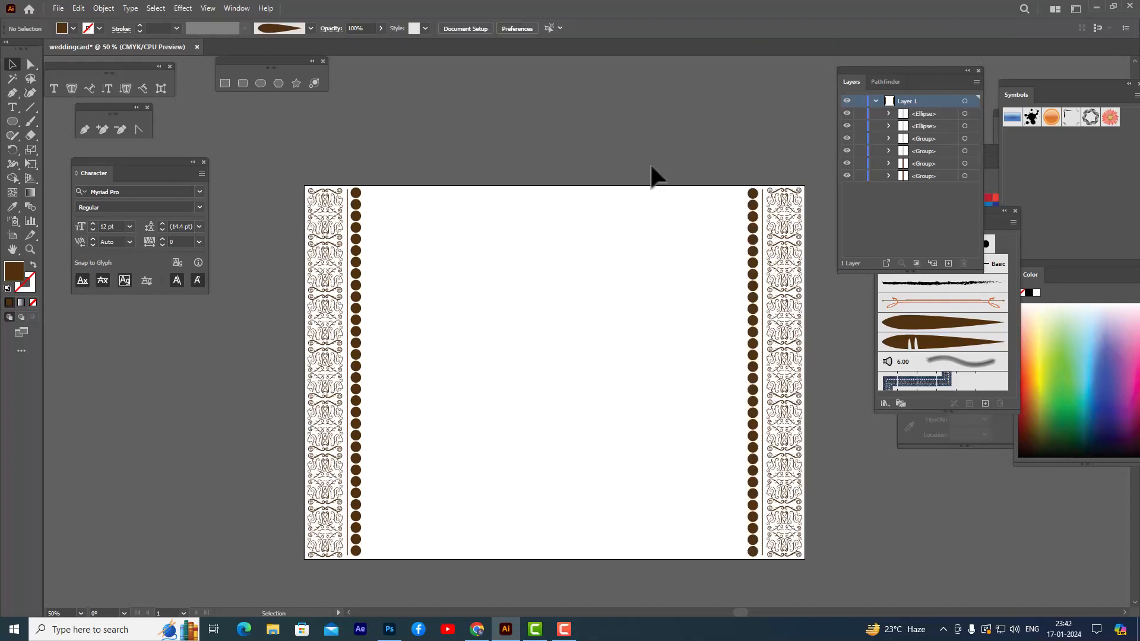
- Duplicate the left vertical line about 0.56 in inward, to the inner side of the left dot column
{"action": "left_click", "coordinate": [348, 268]}
{"action": "mouse_move", "coordinate": [347, 268]}
{"action": "left_mouse_down"}
{"action": "mouse_move", "coordinate": [356, 285]}
{"action": "mouse_move", "coordinate": [369, 275]}
{"action": "left_mouse_up"}
{"action": "left_click", "coordinate": [386, 250]}
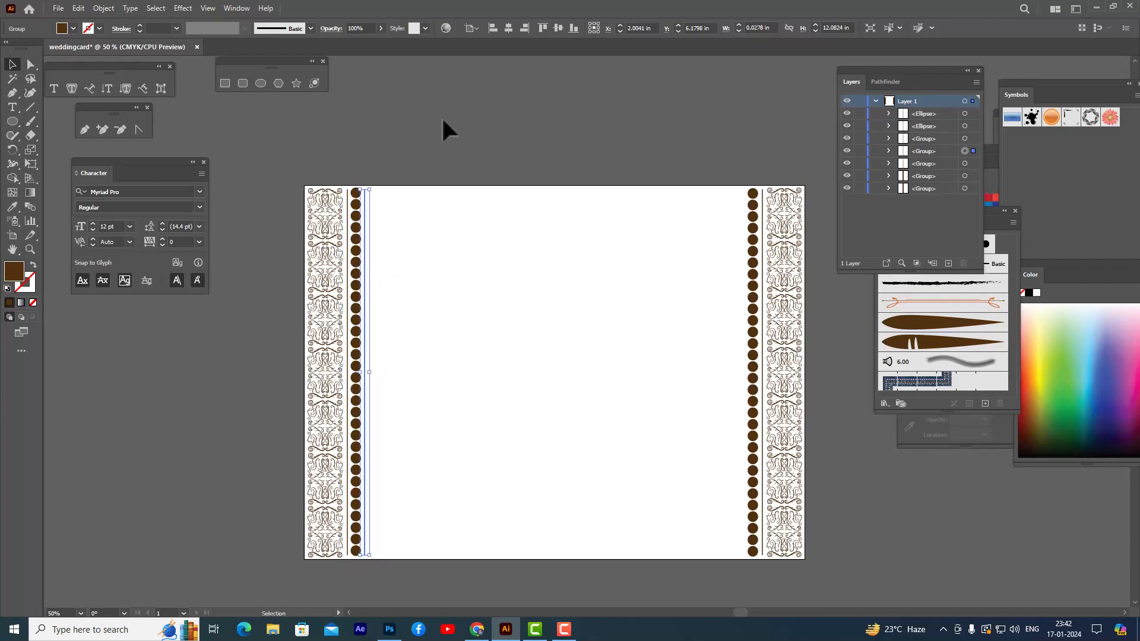
- Duplicate the right vertical line about 0.63 in inward, to the inner side of the right dot column
{"action": "left_click", "coordinate": [763, 276]}
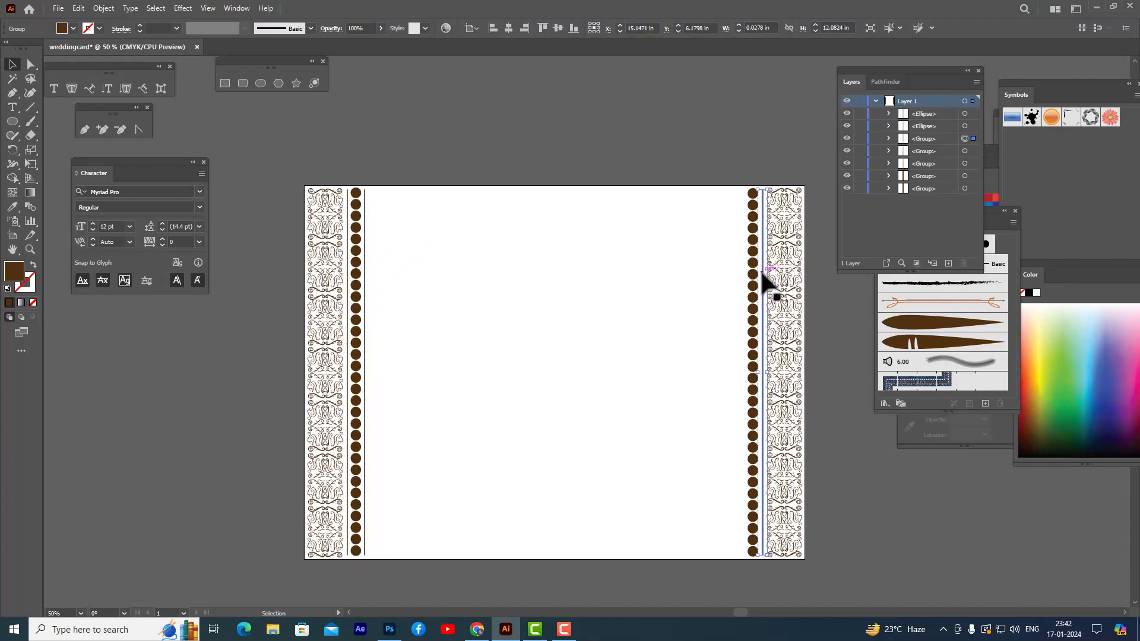
{"action": "left_click_drag", "start_coordinate": [764, 278], "coordinate": [748, 275]}
{"action": "left_click", "coordinate": [723, 145]}
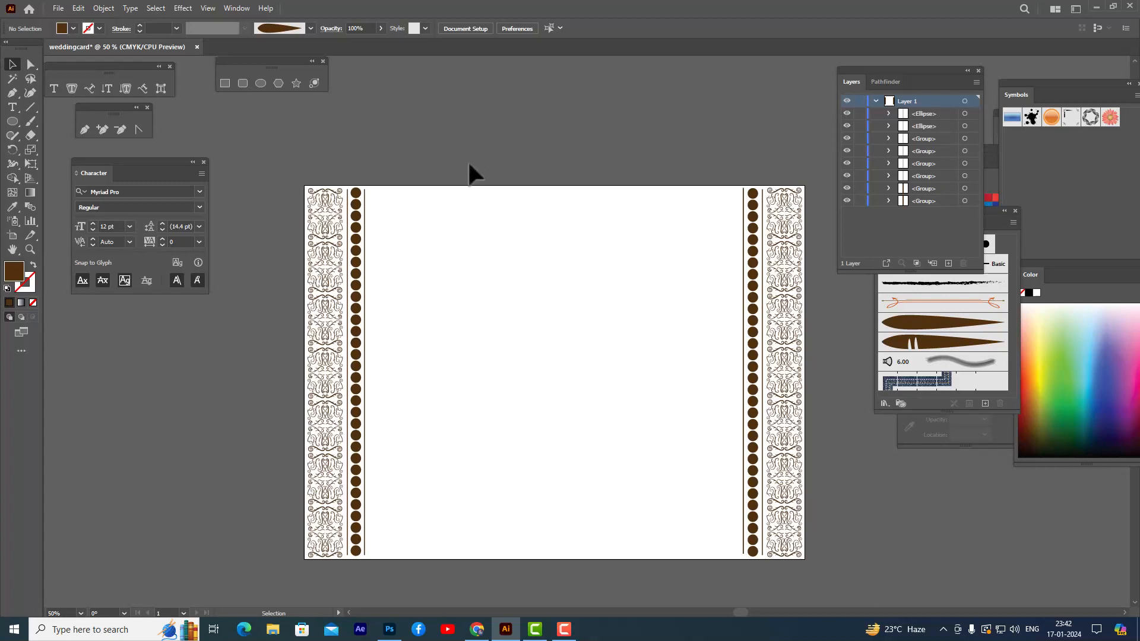
- Select the left ornamental border and bring up the swatches, separated from the gradient settings and placed clear of the artwork
{"action": "left_click", "coordinate": [336, 195]}
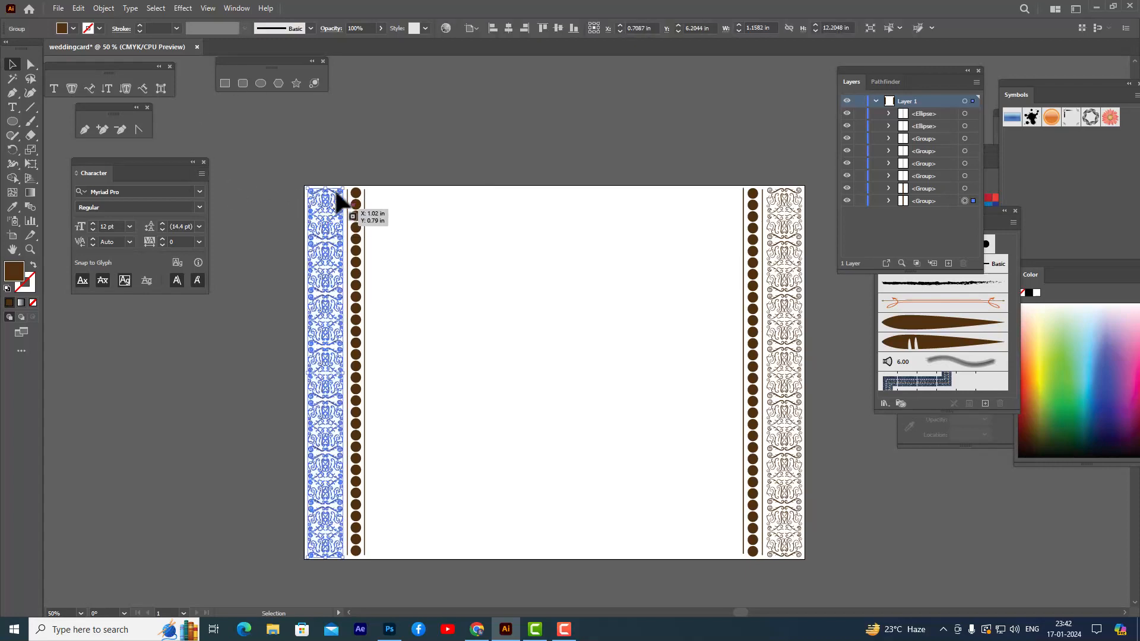
{"action": "left_click", "coordinate": [236, 8]}
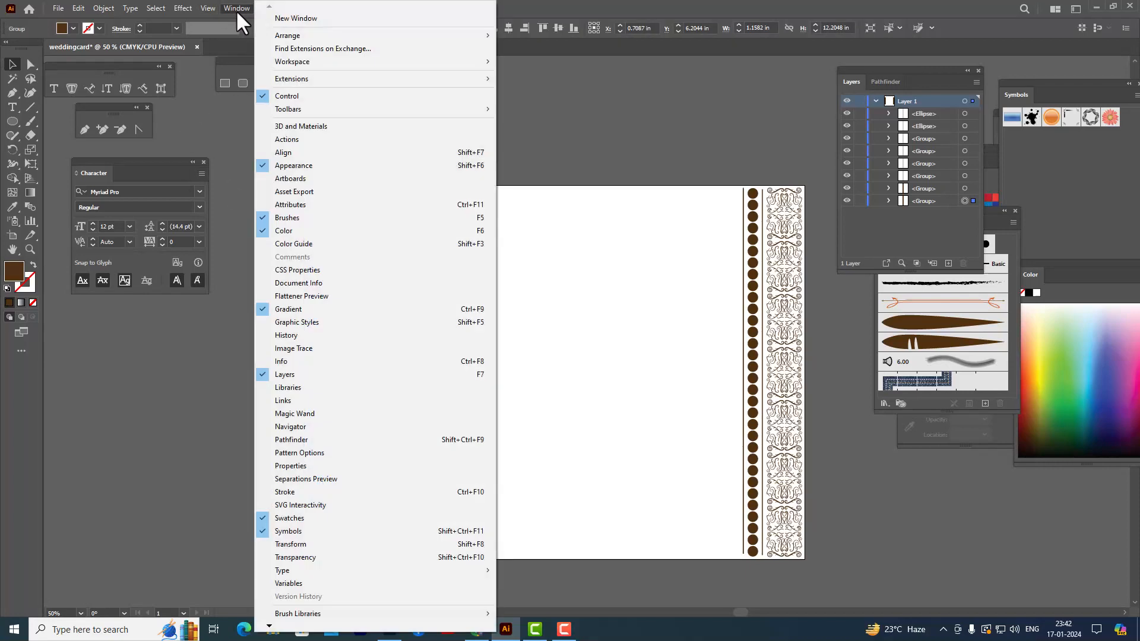
{"action": "left_click", "coordinate": [327, 518]}
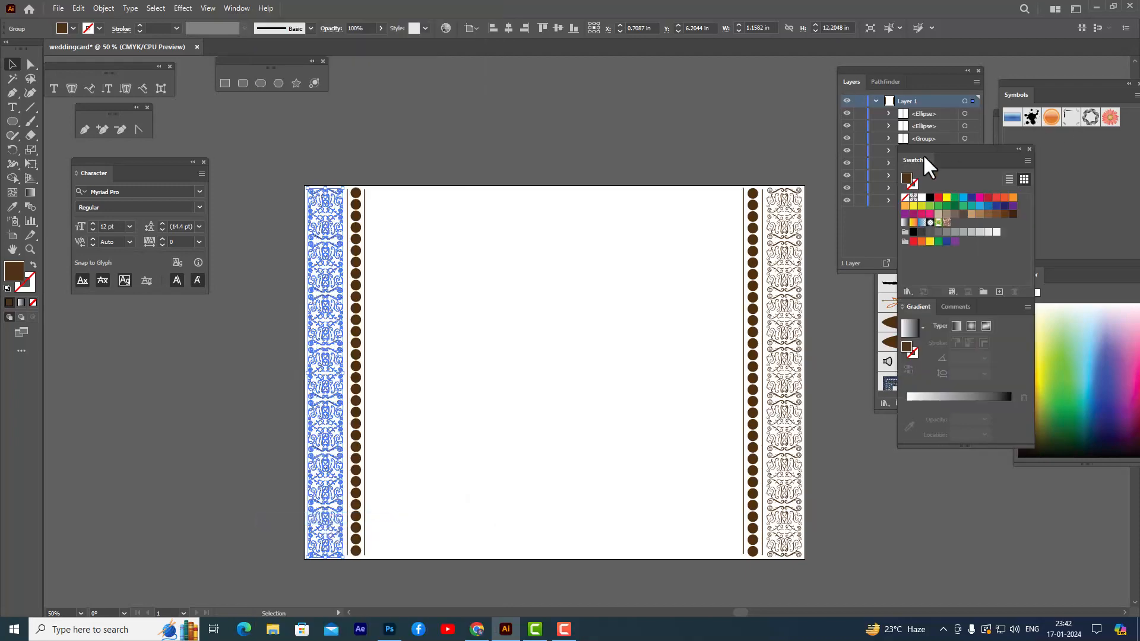
{"action": "left_click_drag", "start_coordinate": [925, 158], "coordinate": [658, 115]}
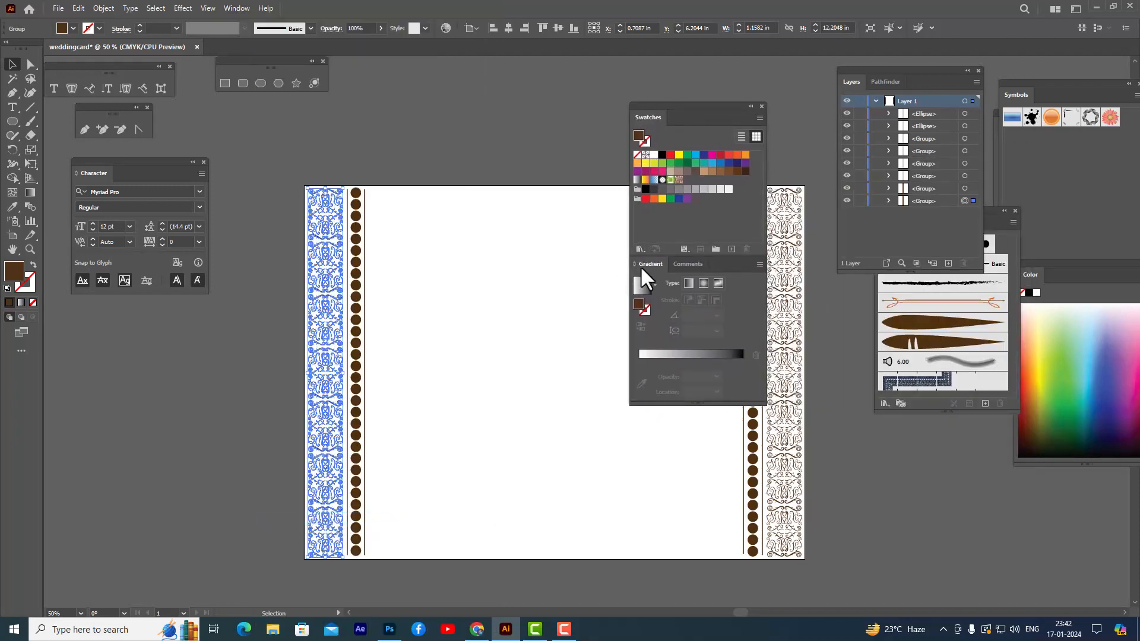
{"action": "left_click_drag", "start_coordinate": [642, 267], "coordinate": [920, 389]}
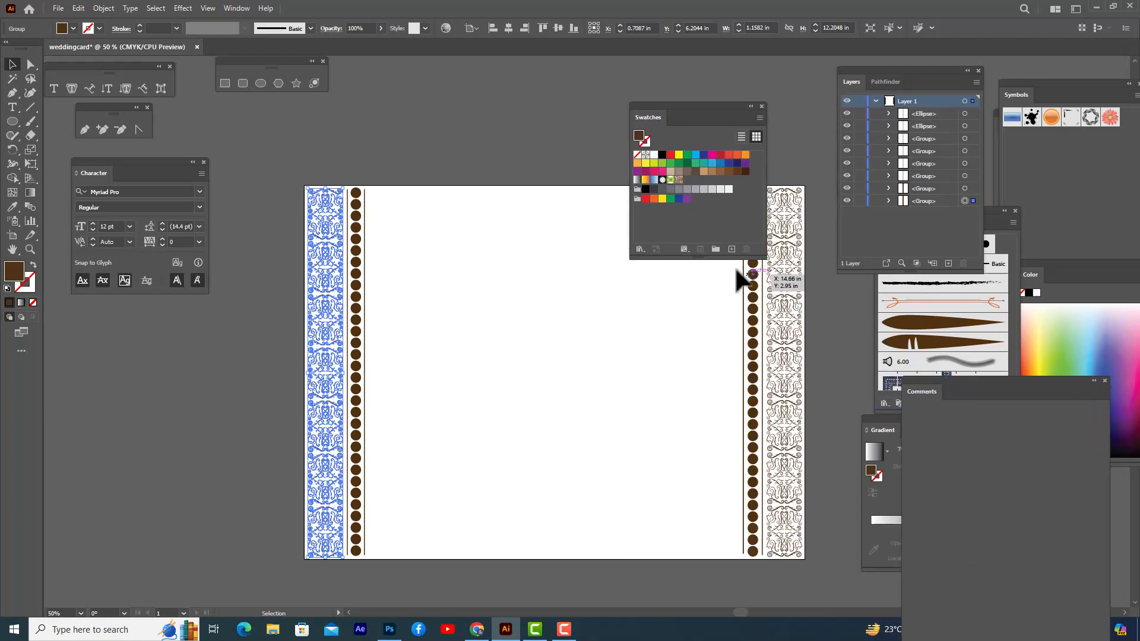
{"action": "left_click_drag", "start_coordinate": [670, 108], "coordinate": [705, 70]}
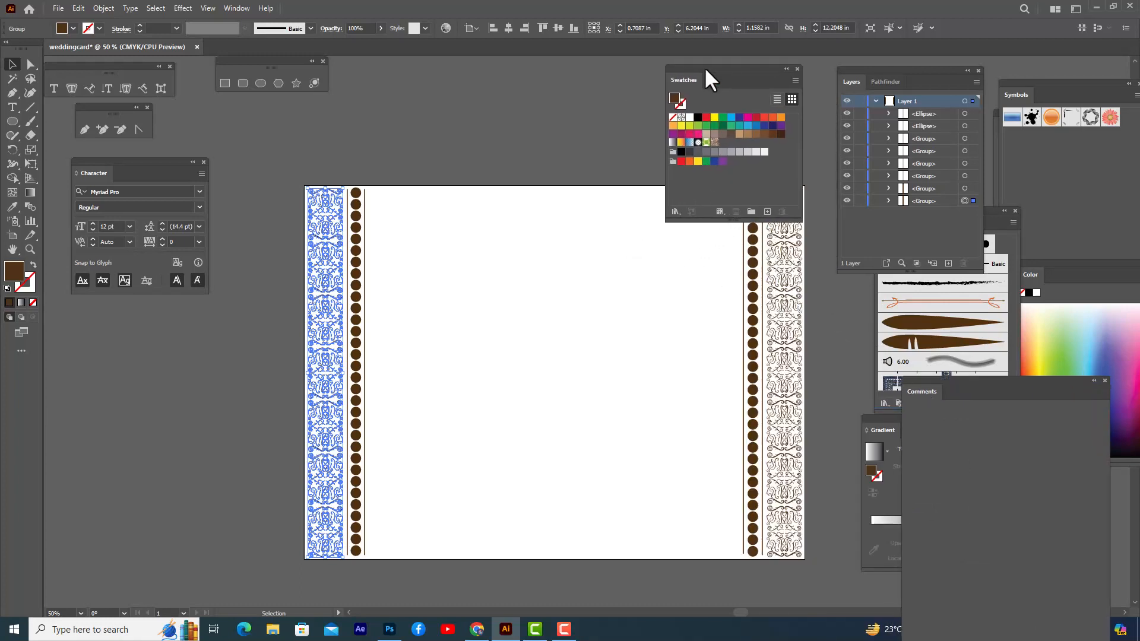
- Open the Metals gradient library and fill the left ornamental border with its linear gold gradient
{"action": "left_click", "coordinate": [676, 212]}
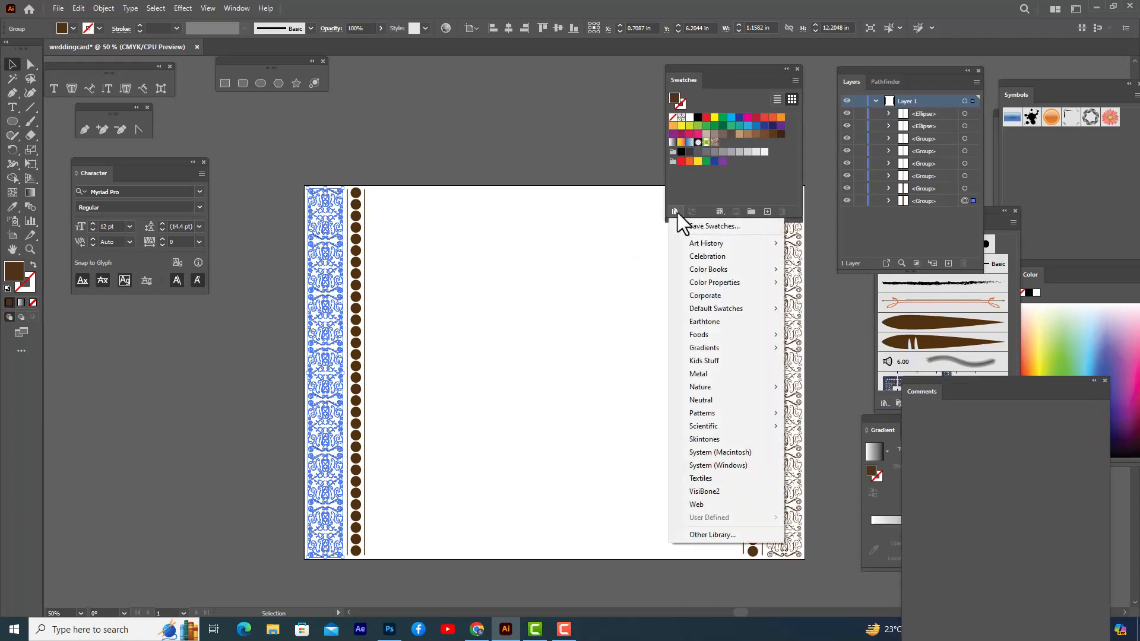
{"action": "mouse_move", "coordinate": [728, 351]}
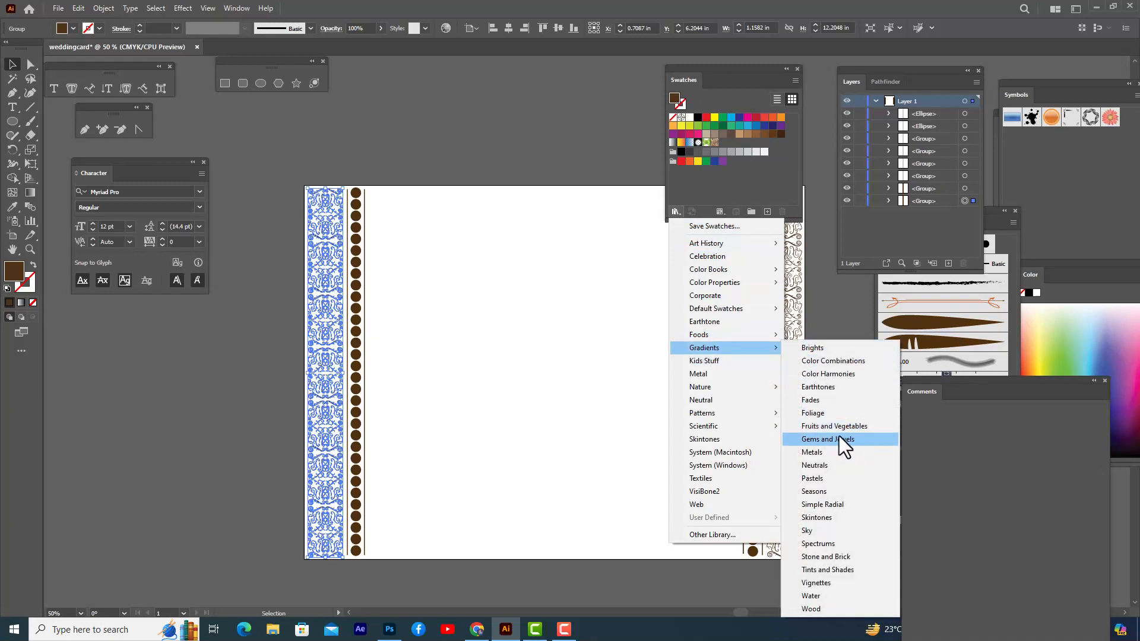
{"action": "left_click", "coordinate": [830, 452]}
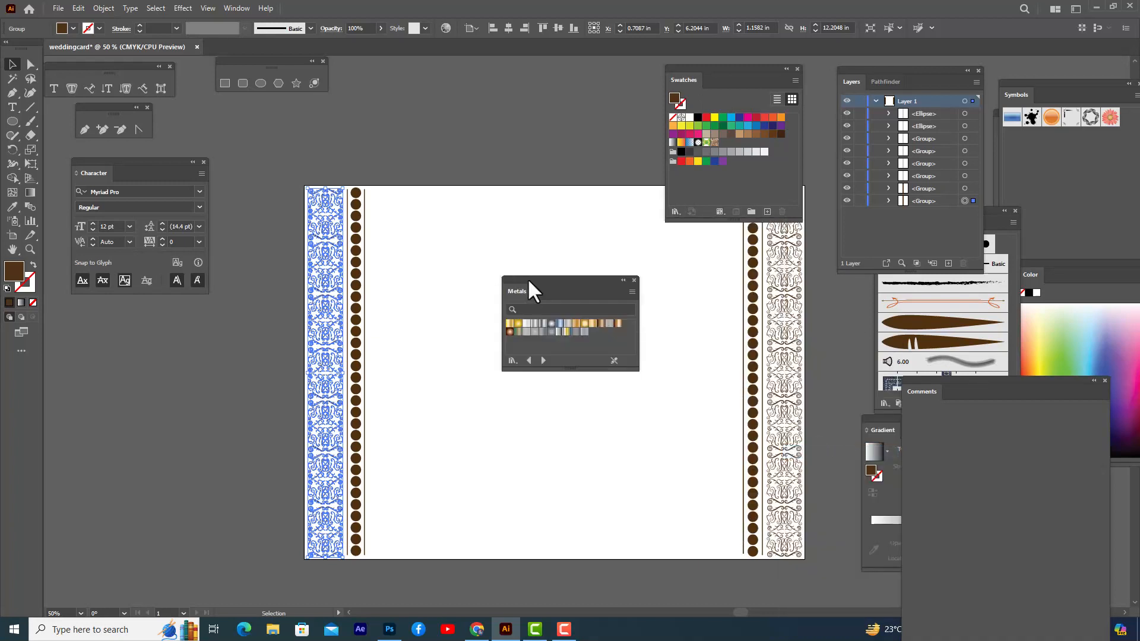
{"action": "left_click_drag", "start_coordinate": [529, 290], "coordinate": [457, 98]}
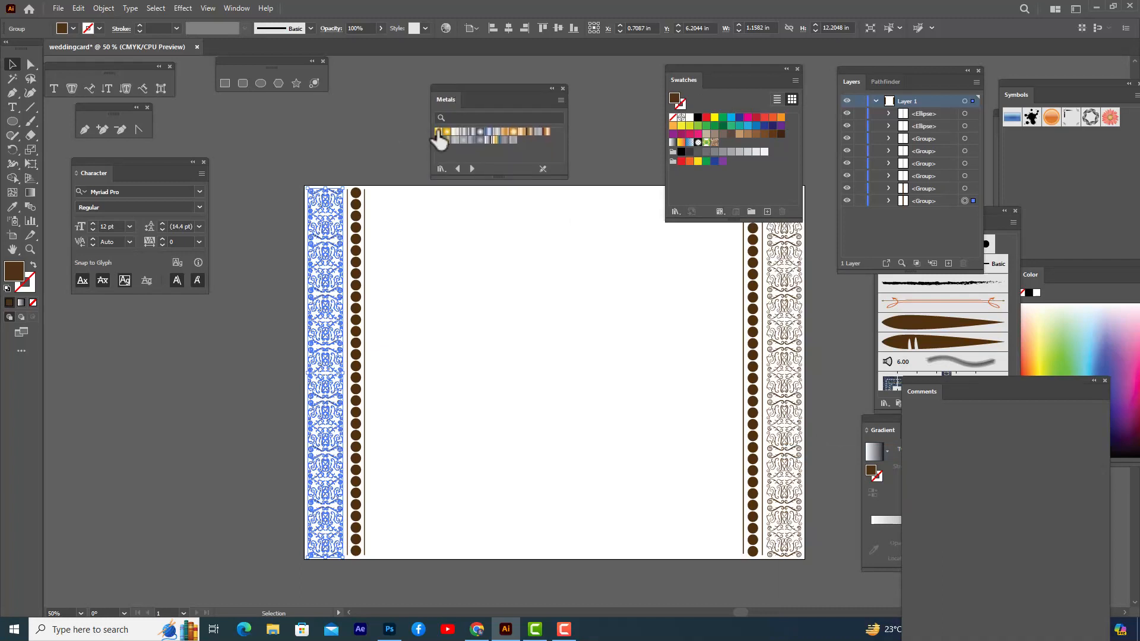
{"action": "left_click", "coordinate": [439, 131]}
{"action": "left_click", "coordinate": [377, 130]}
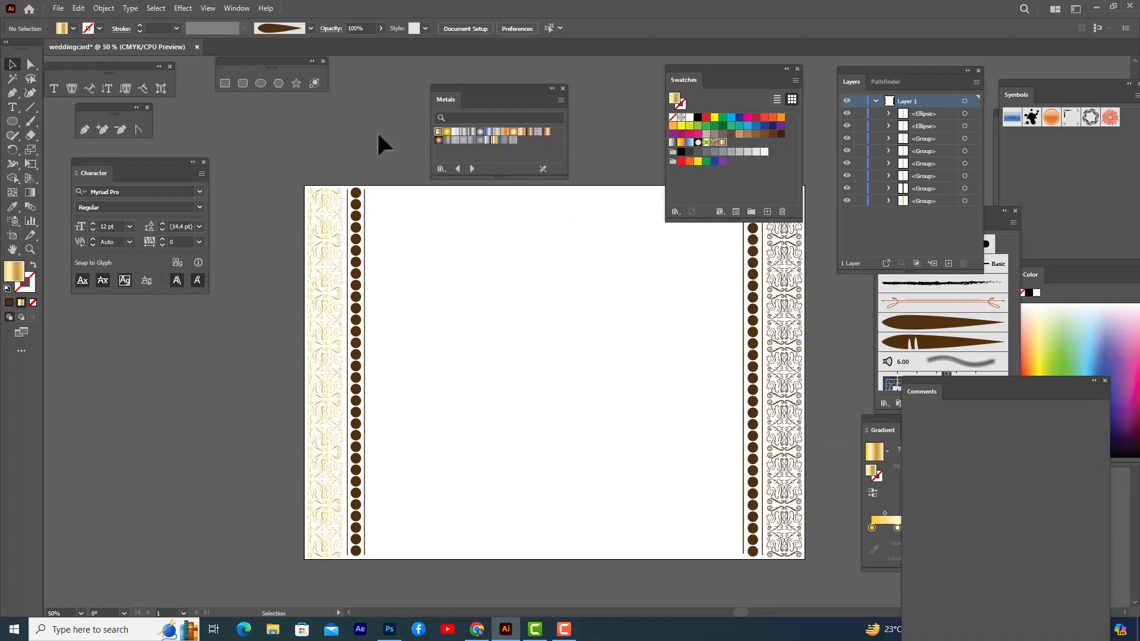
- Fill the outer vertical line beside the left ornamental border with the linear gold Metals gradient
{"action": "left_click", "coordinate": [349, 229]}
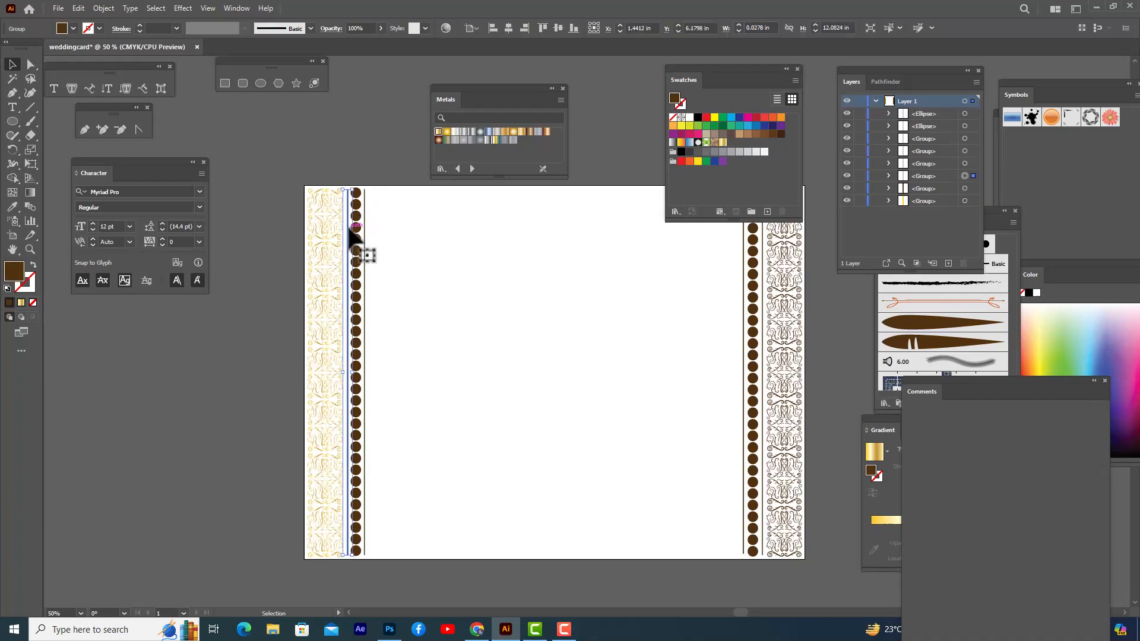
{"action": "left_click", "coordinate": [438, 132]}
{"action": "left_click", "coordinate": [369, 183]}
- Try the linear gold Metals gradient as the fill of the left dot column
{"action": "left_click", "coordinate": [356, 205]}
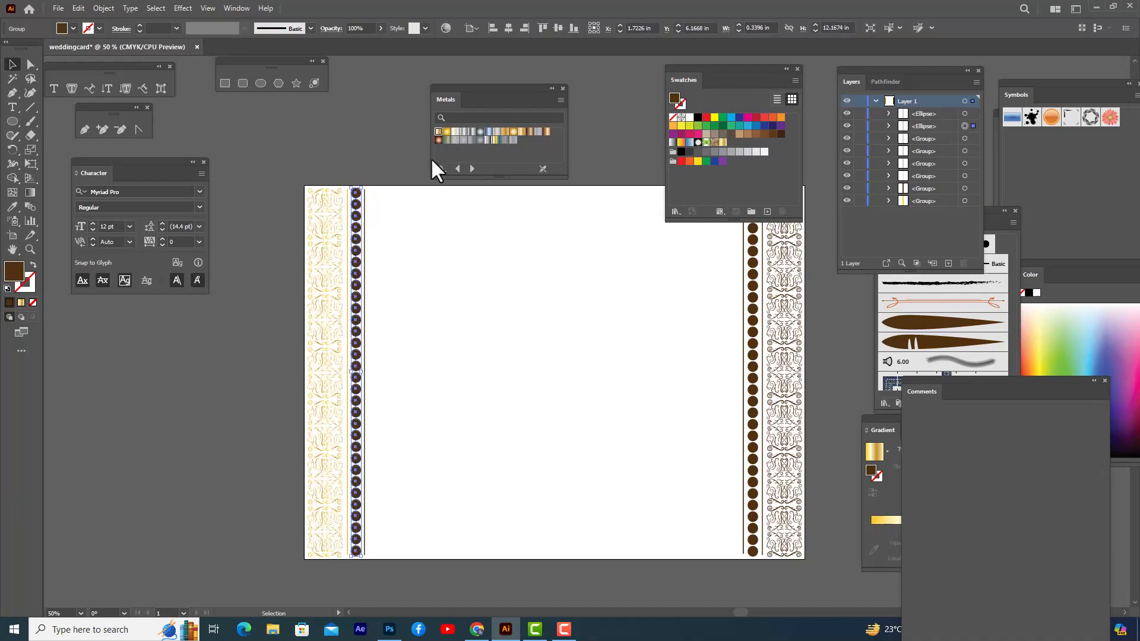
{"action": "left_click", "coordinate": [438, 140]}
{"action": "left_click", "coordinate": [396, 141]}
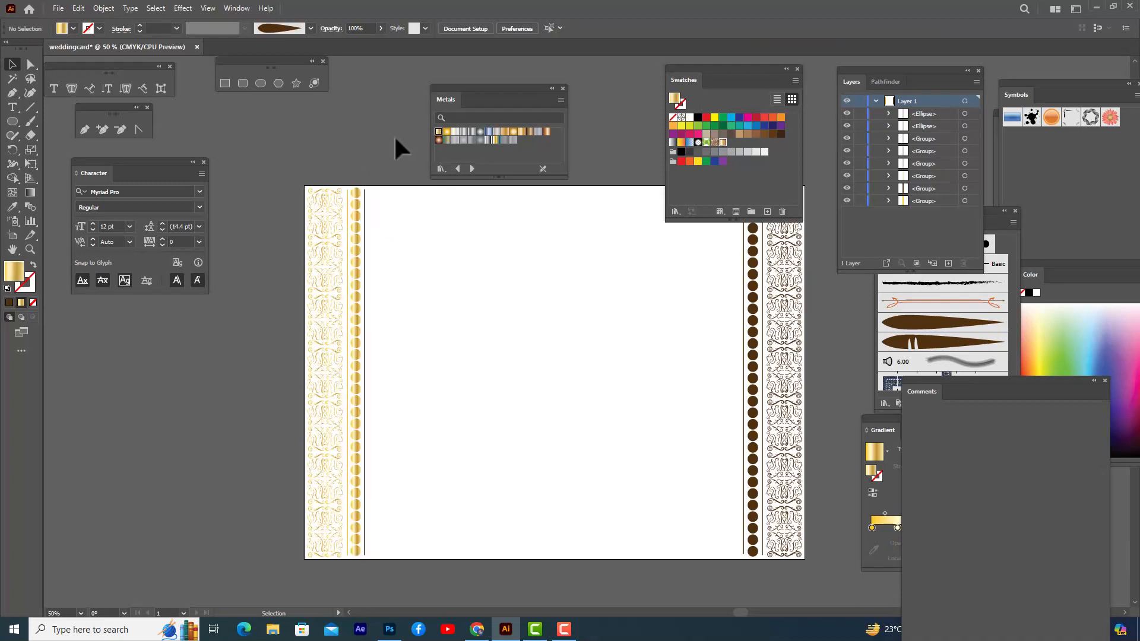
- Fill the vertical line on the inner side of the left dot column with the linear gold Metals gradient
{"action": "left_click", "coordinate": [367, 228]}
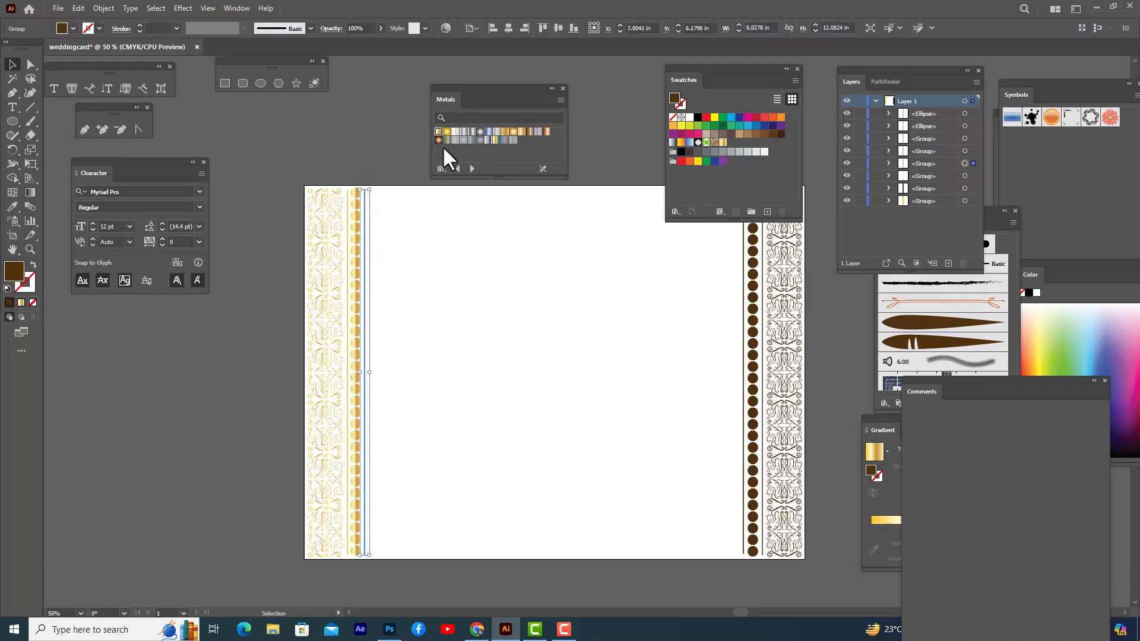
{"action": "left_click", "coordinate": [438, 133]}
{"action": "left_click", "coordinate": [389, 142]}
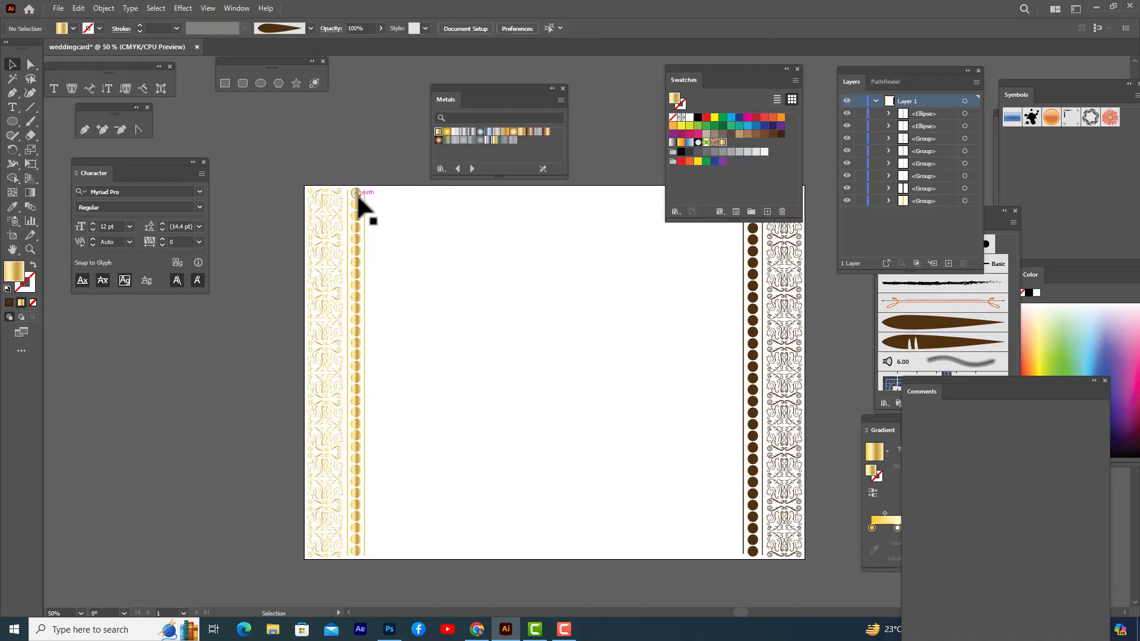
- Fill the left dot column with the radial gold Metals gradient
{"action": "left_click", "coordinate": [355, 194]}
{"action": "left_click", "coordinate": [447, 132]}
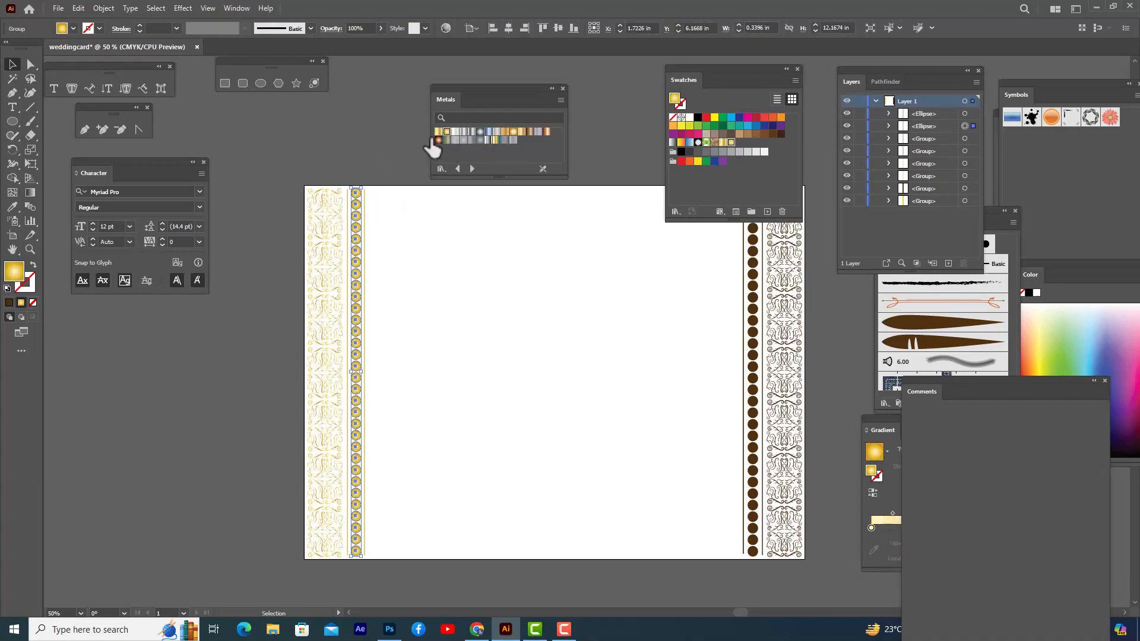
{"action": "left_click", "coordinate": [386, 140]}
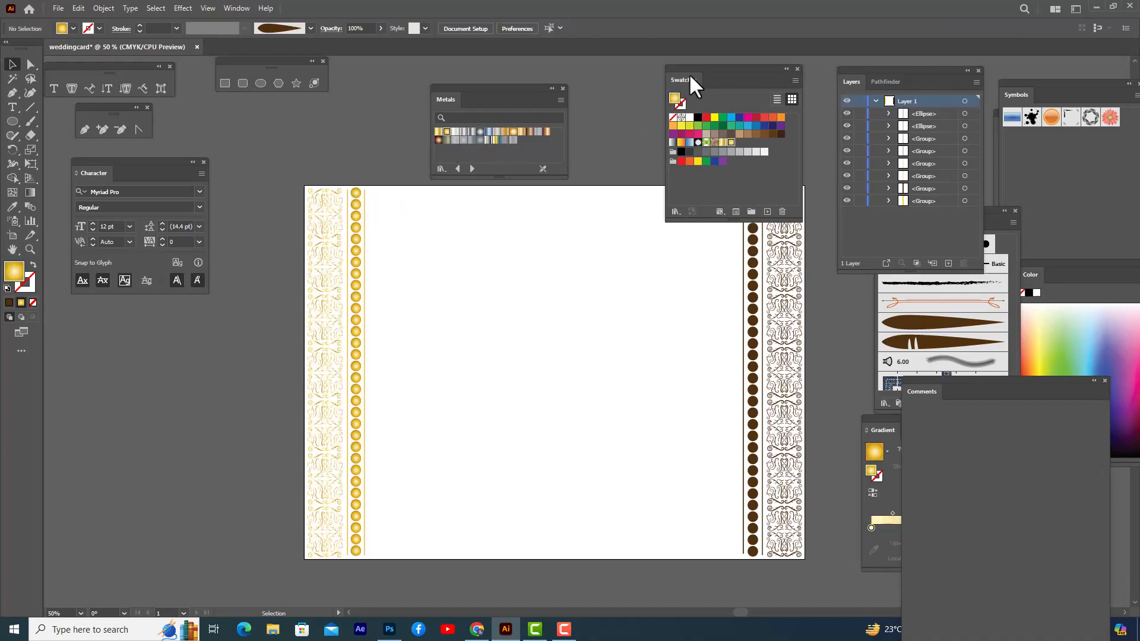
- Fill the right ornamental border and both vertical lines around the right dot column with the linear gold Metals gradient
{"action": "left_click_drag", "start_coordinate": [706, 66], "coordinate": [803, 50]}
{"action": "left_click", "coordinate": [787, 249]}
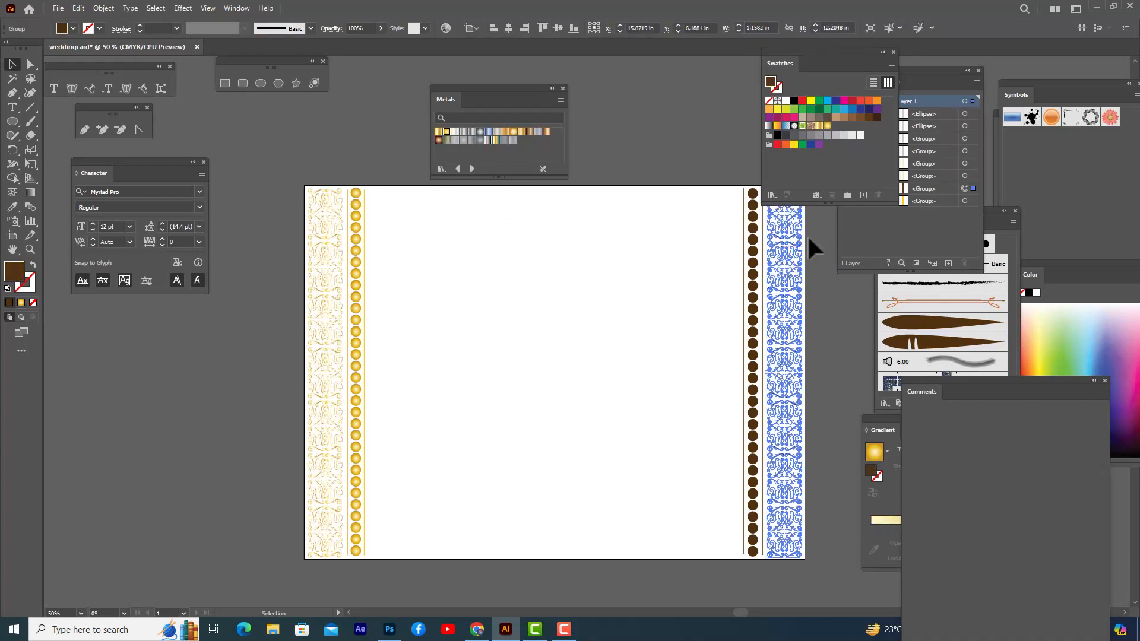
{"action": "left_click", "coordinate": [438, 133]}
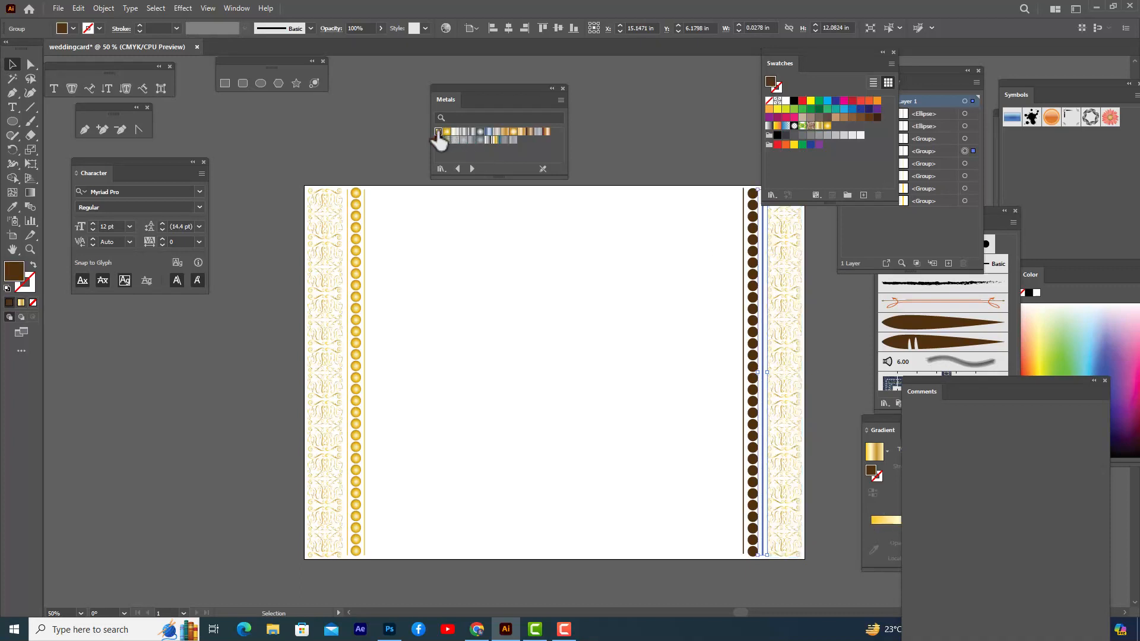
{"action": "left_click", "coordinate": [746, 243]}
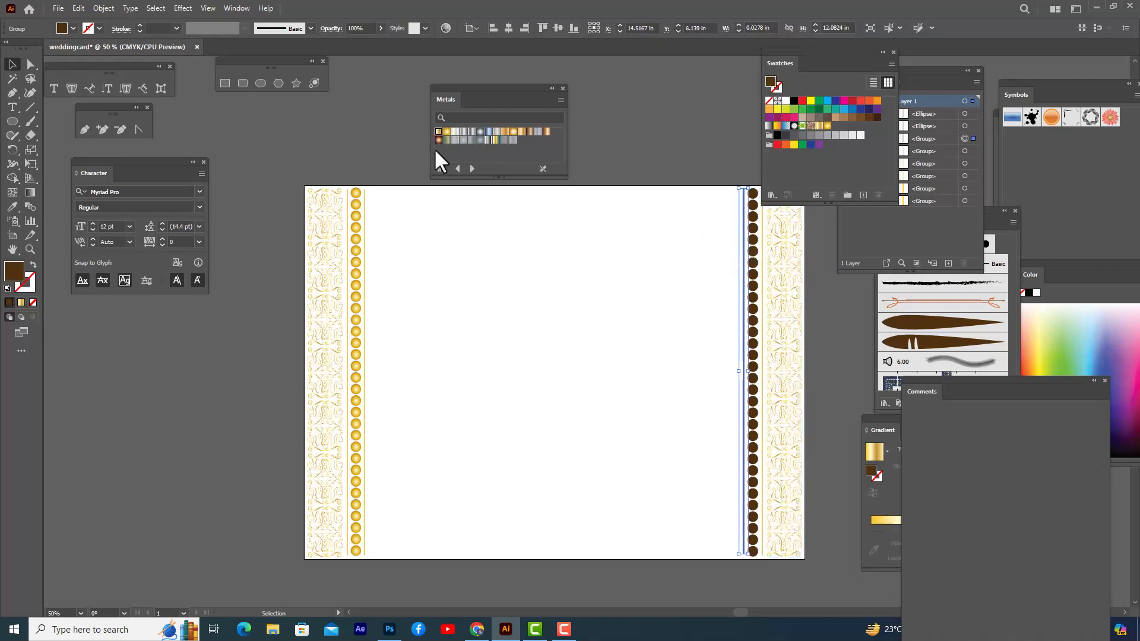
{"action": "left_click", "coordinate": [438, 132]}
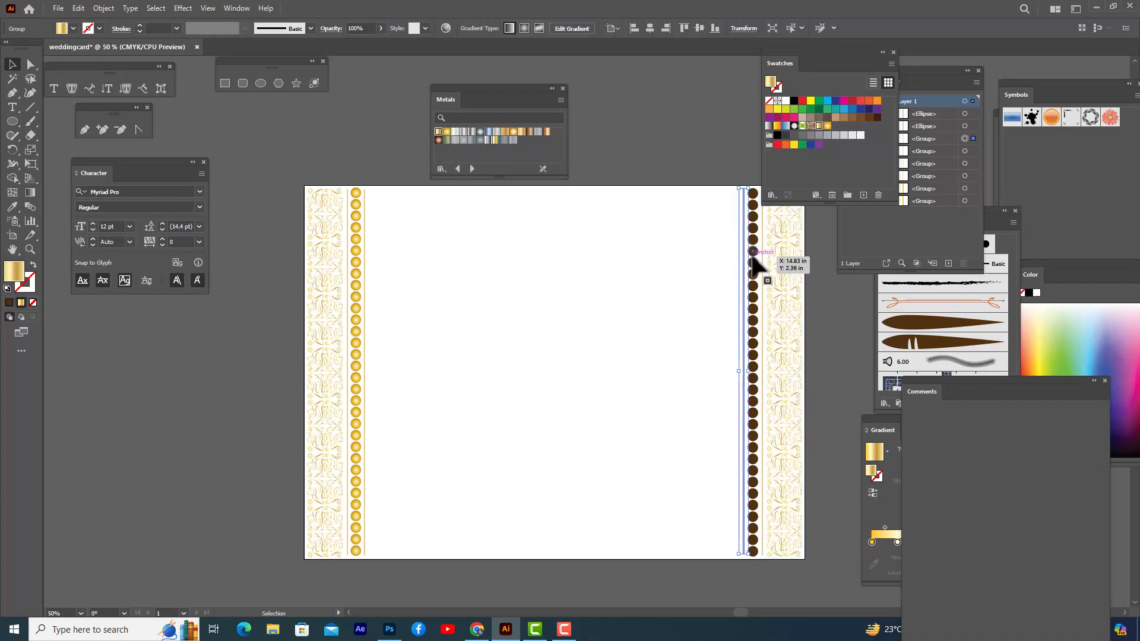
- Fill the right dot column with the radial gold Metals gradient
{"action": "left_click", "coordinate": [751, 257]}
{"action": "left_click", "coordinate": [447, 132]}
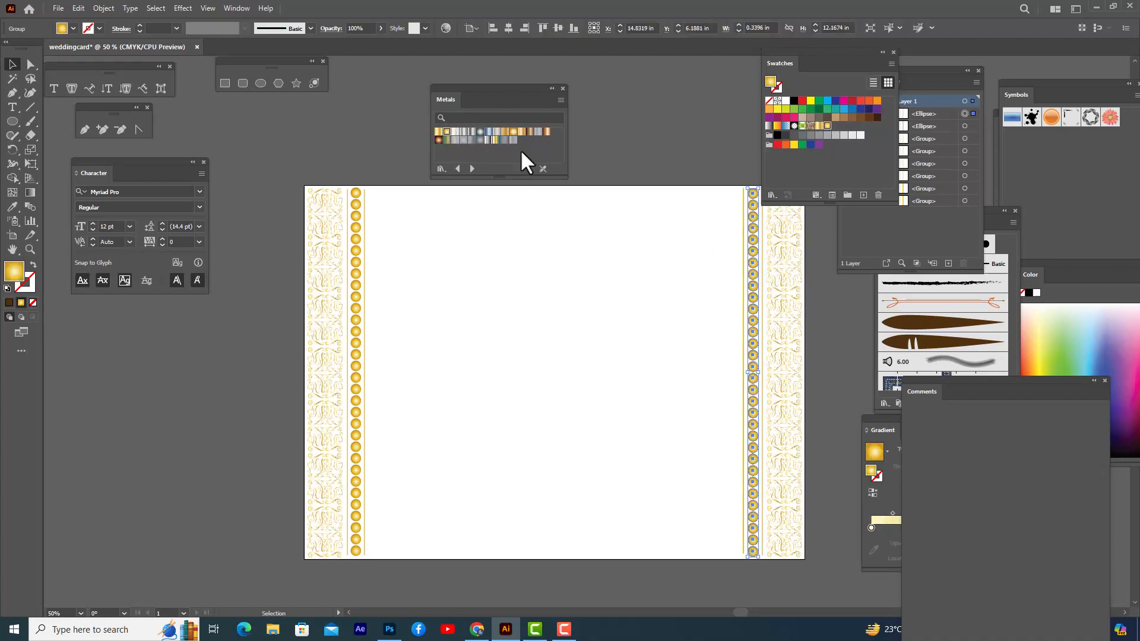
{"action": "left_click", "coordinate": [700, 172]}
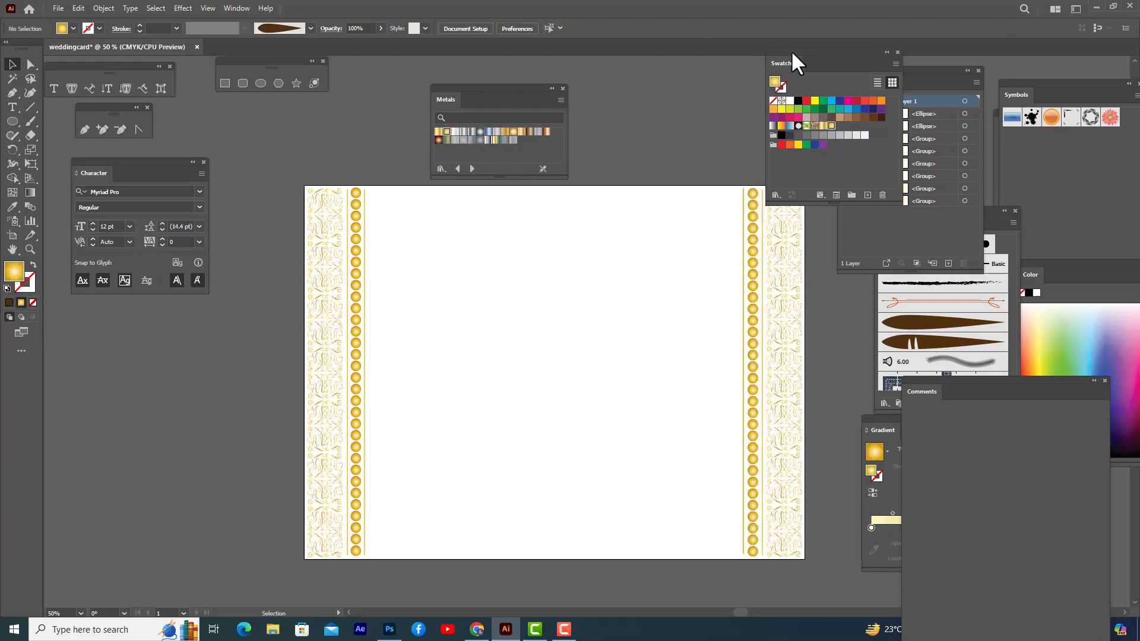
- Clear the swatch libraries from the artwork and draw a rectangle about 16.54 by 12.44 in covering the whole artboard
{"action": "left_click_drag", "start_coordinate": [791, 50], "coordinate": [883, 55]}
{"action": "left_click_drag", "start_coordinate": [459, 87], "coordinate": [685, 57]}
{"action": "left_click", "coordinate": [225, 83]}
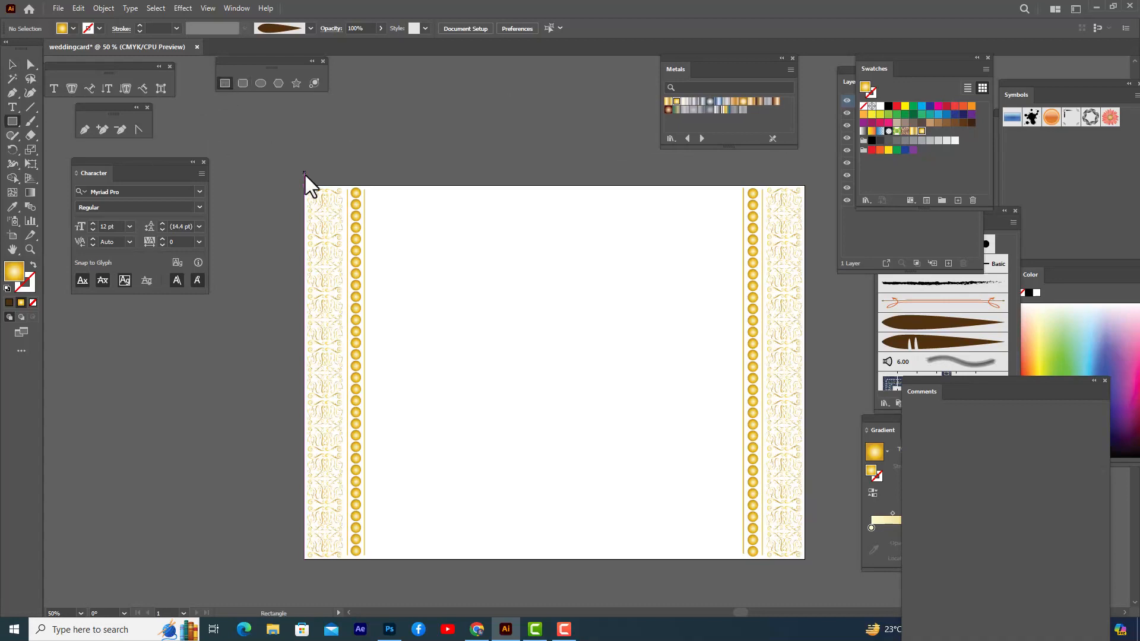
{"action": "left_click_drag", "start_coordinate": [305, 187], "coordinate": [805, 561]}
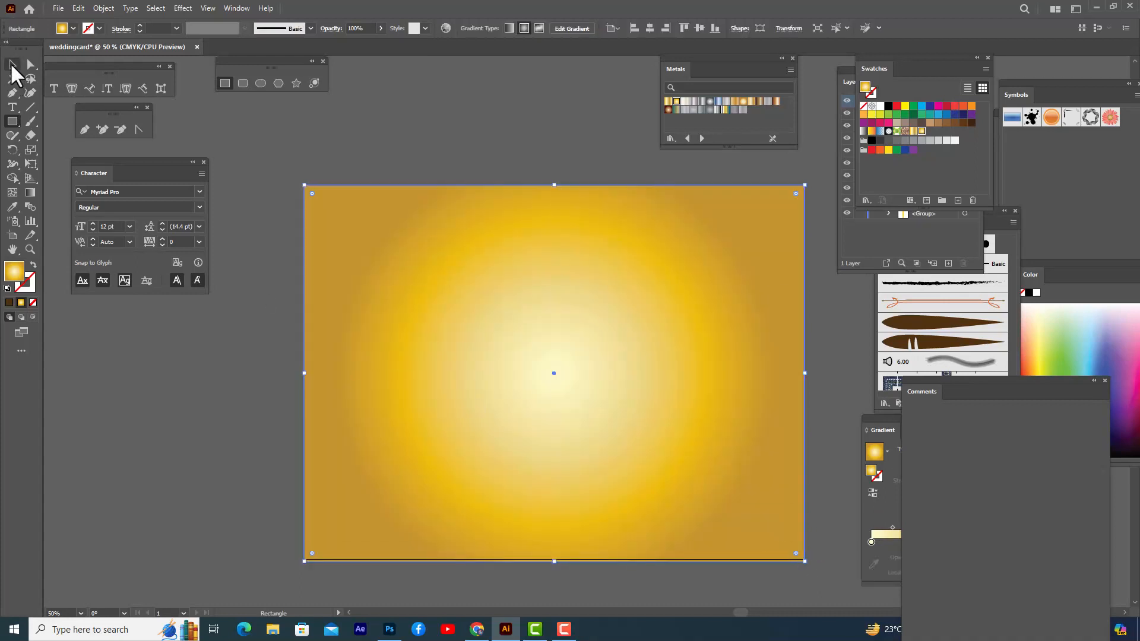
{"action": "left_click", "coordinate": [11, 63]}
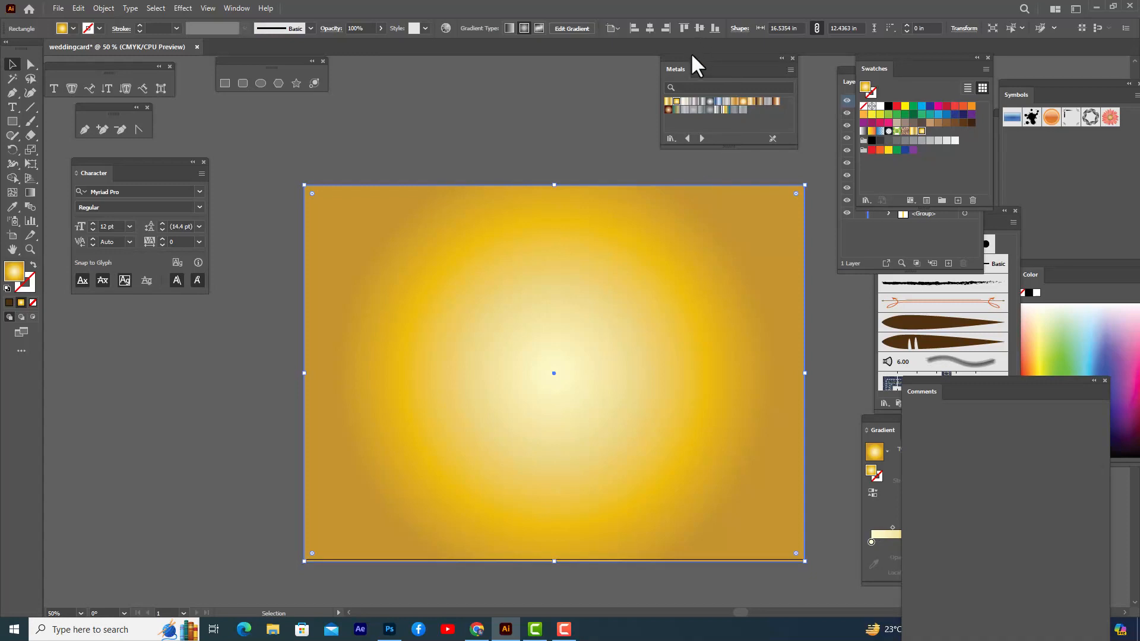
- Open the Gems and Jewels gradient library and fill the artboard-sized rectangle with its dark red linear gradient
{"action": "left_click_drag", "start_coordinate": [884, 54], "coordinate": [870, 58]}
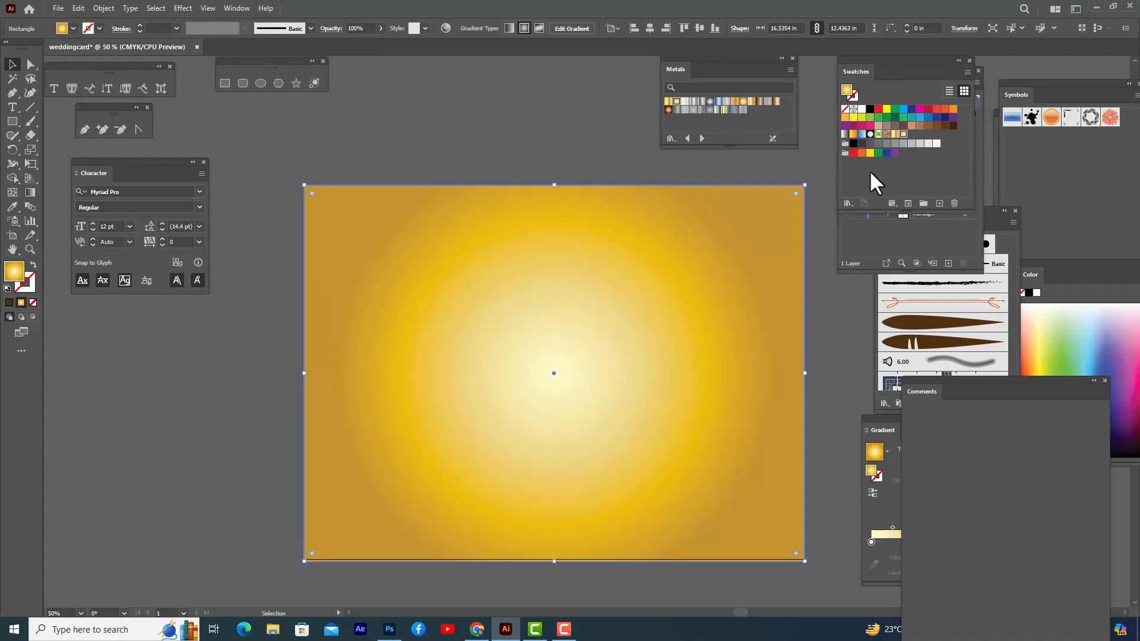
{"action": "left_click_drag", "start_coordinate": [871, 59], "coordinate": [879, 60]}
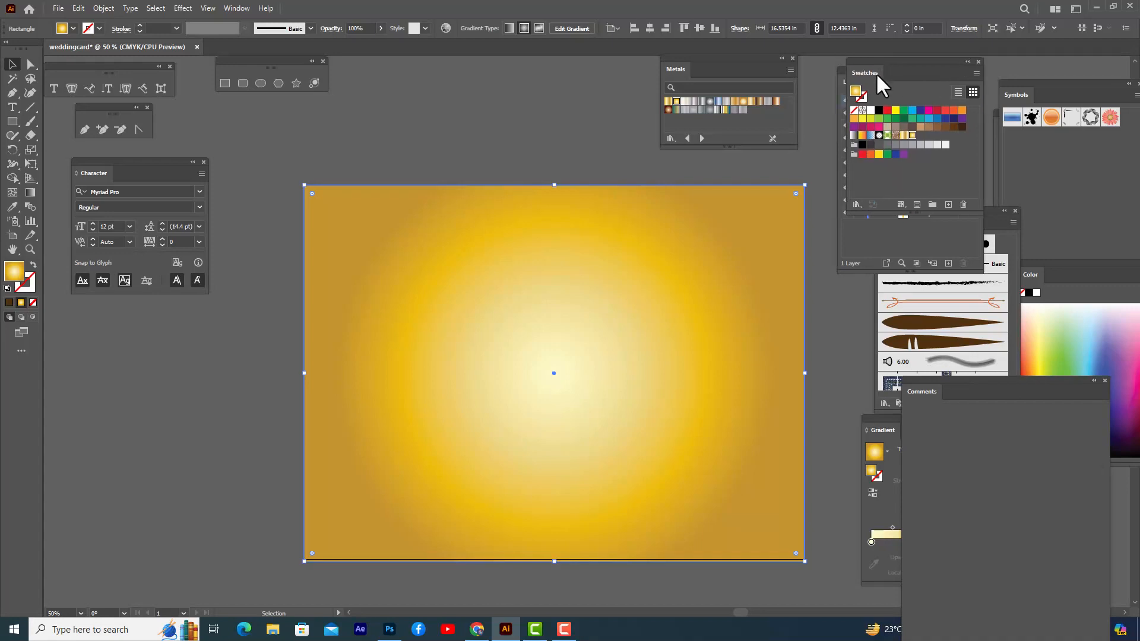
{"action": "left_click", "coordinate": [857, 205]}
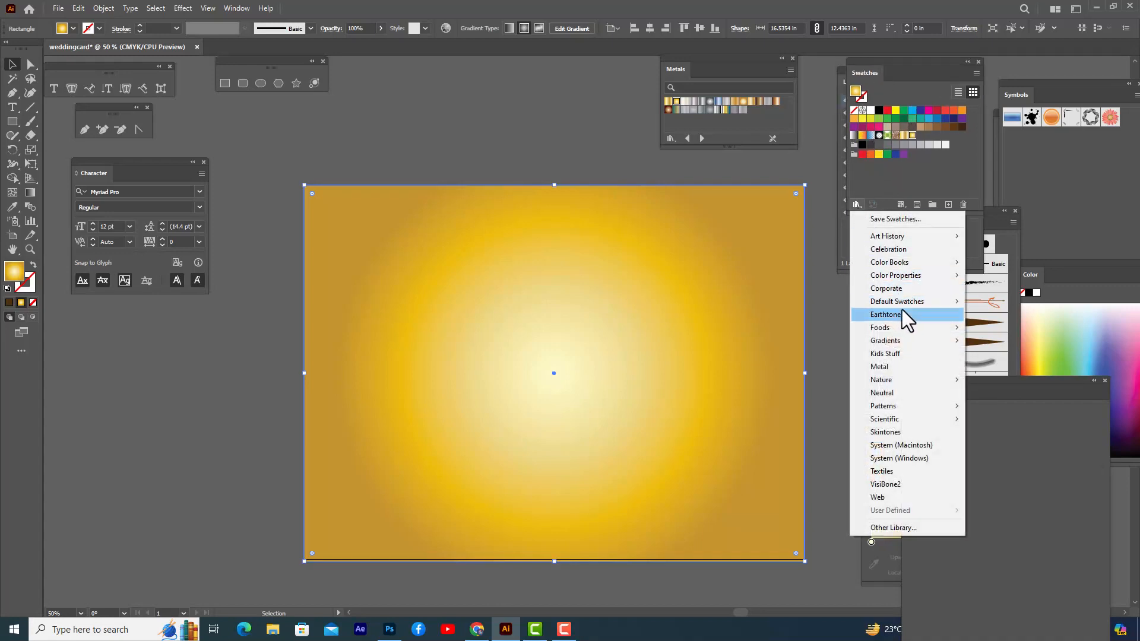
{"action": "mouse_move", "coordinate": [909, 343]}
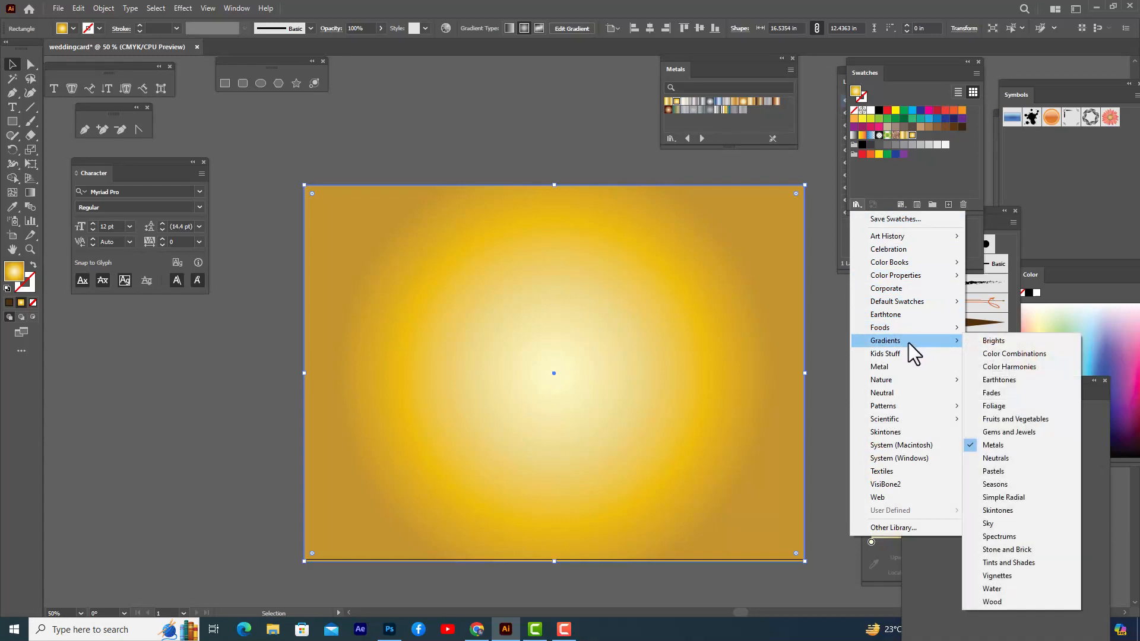
{"action": "left_click", "coordinate": [1040, 432]}
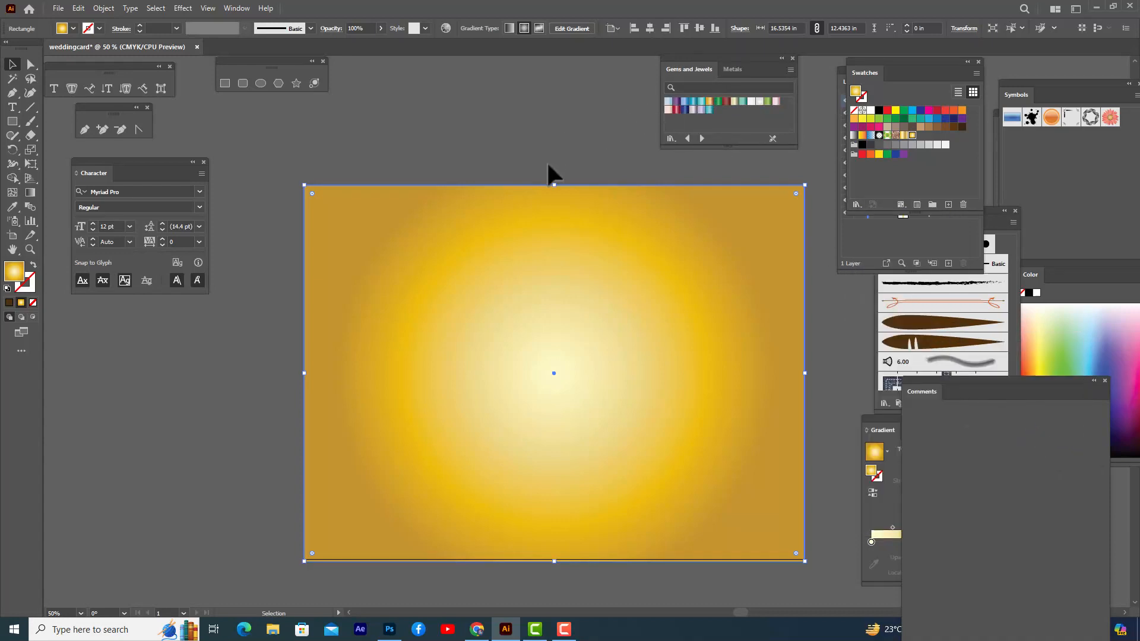
{"action": "left_click", "coordinate": [726, 102]}
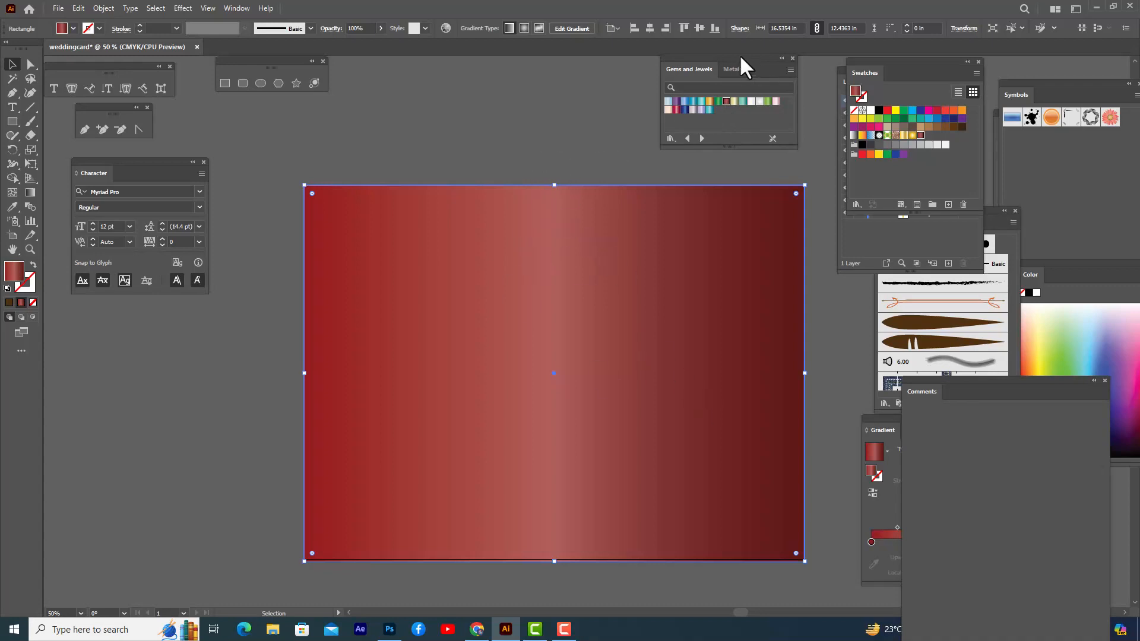
- Send the red gradient rectangle behind all the gold ornaments and move the floating Gems and Jewels library aside
{"action": "left_click_drag", "start_coordinate": [712, 61], "coordinate": [778, 65]}
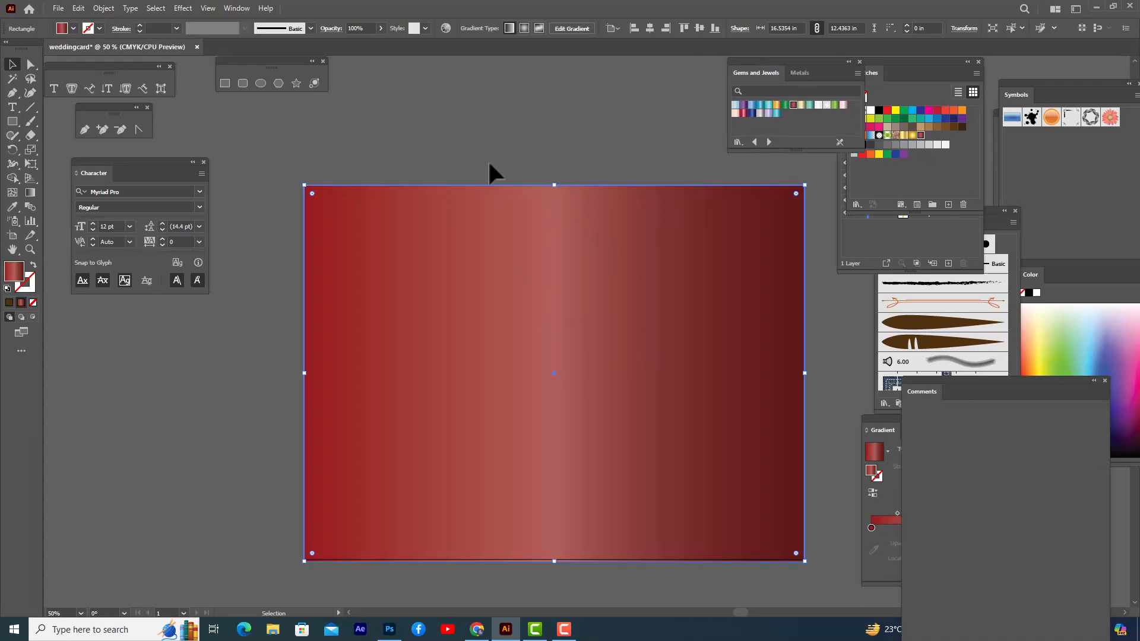
{"action": "right_click", "coordinate": [566, 218]}
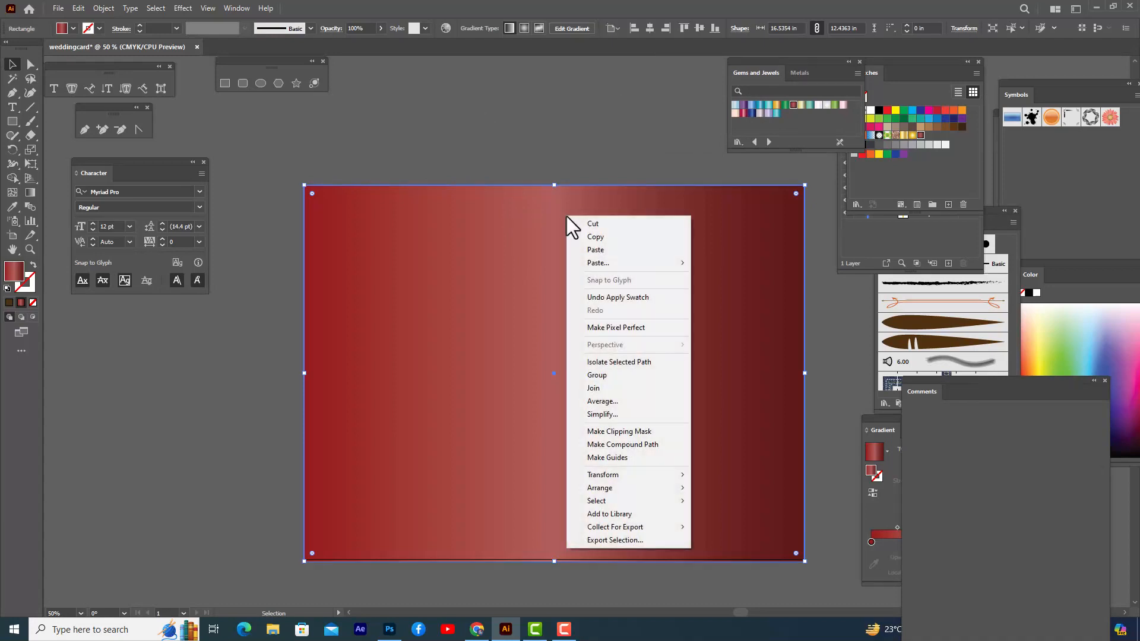
{"action": "mouse_move", "coordinate": [629, 489]}
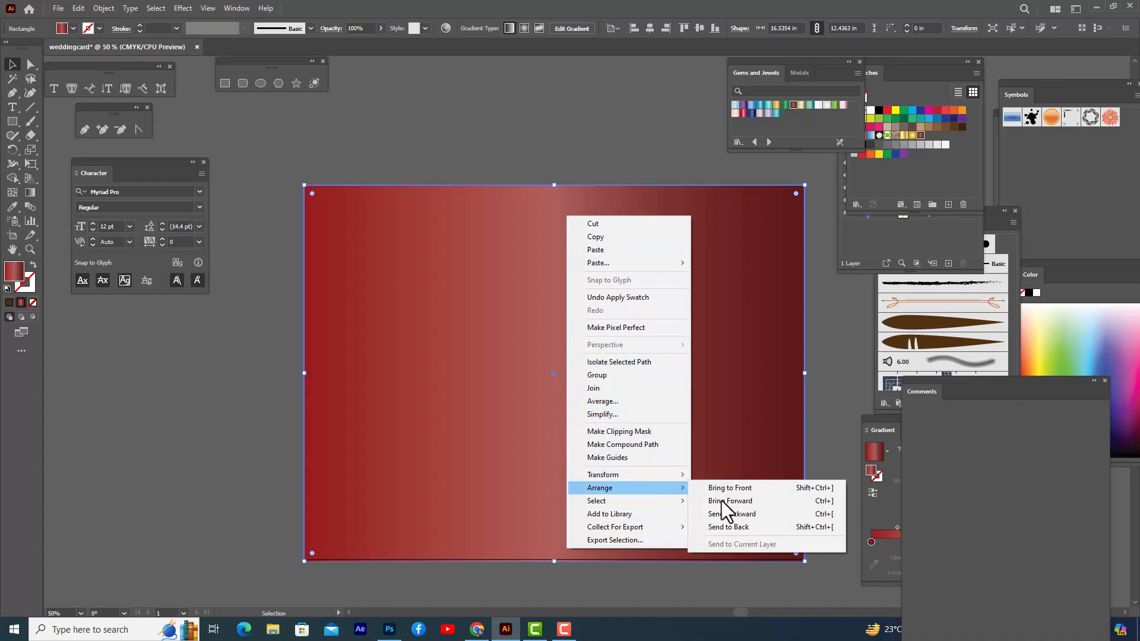
{"action": "left_click", "coordinate": [757, 529]}
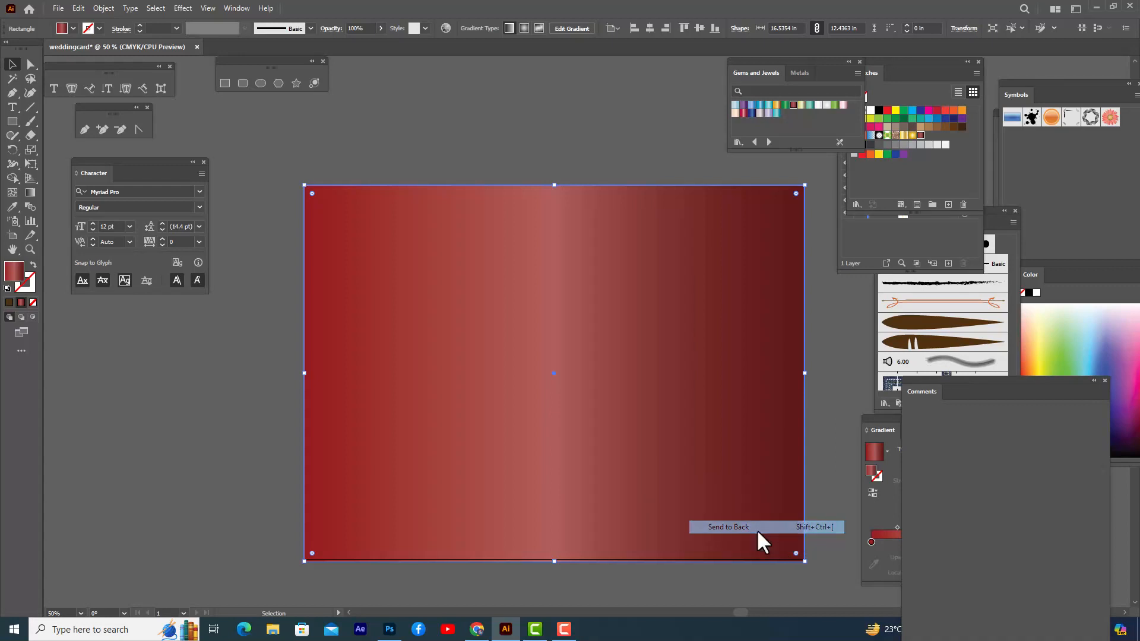
{"action": "left_click", "coordinate": [487, 105]}
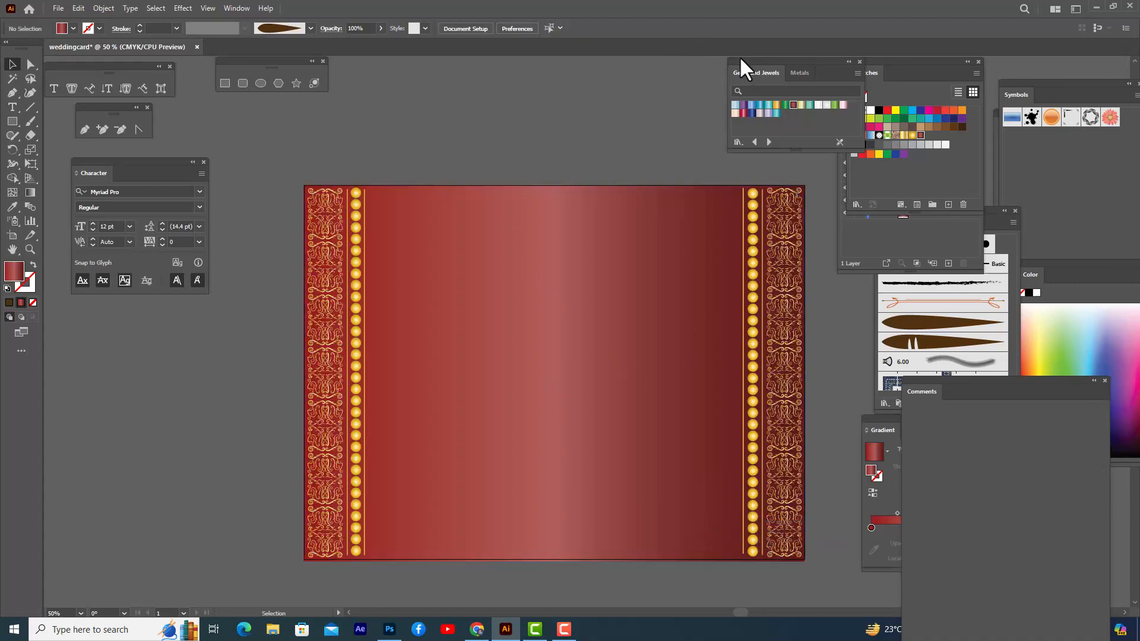
{"action": "left_click_drag", "start_coordinate": [741, 58], "coordinate": [823, 63]}
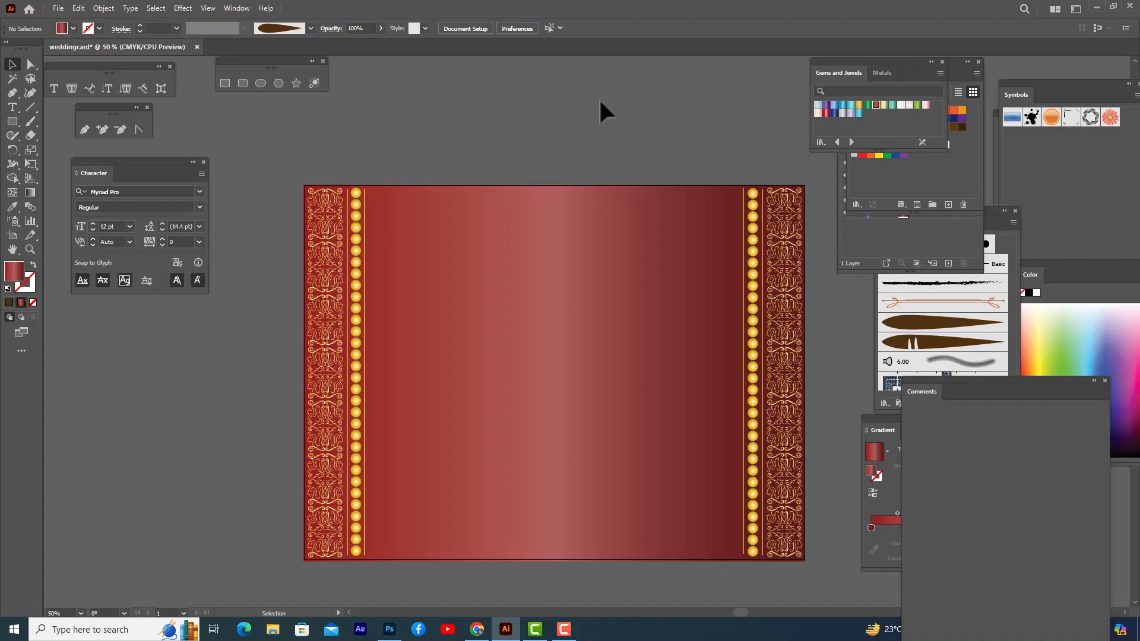
{"action": "left_click_drag", "start_coordinate": [842, 62], "coordinate": [869, 62]}
{"action": "scroll", "coordinate": [672, 103], "scroll_direction": "down", "scroll_amount": 1}
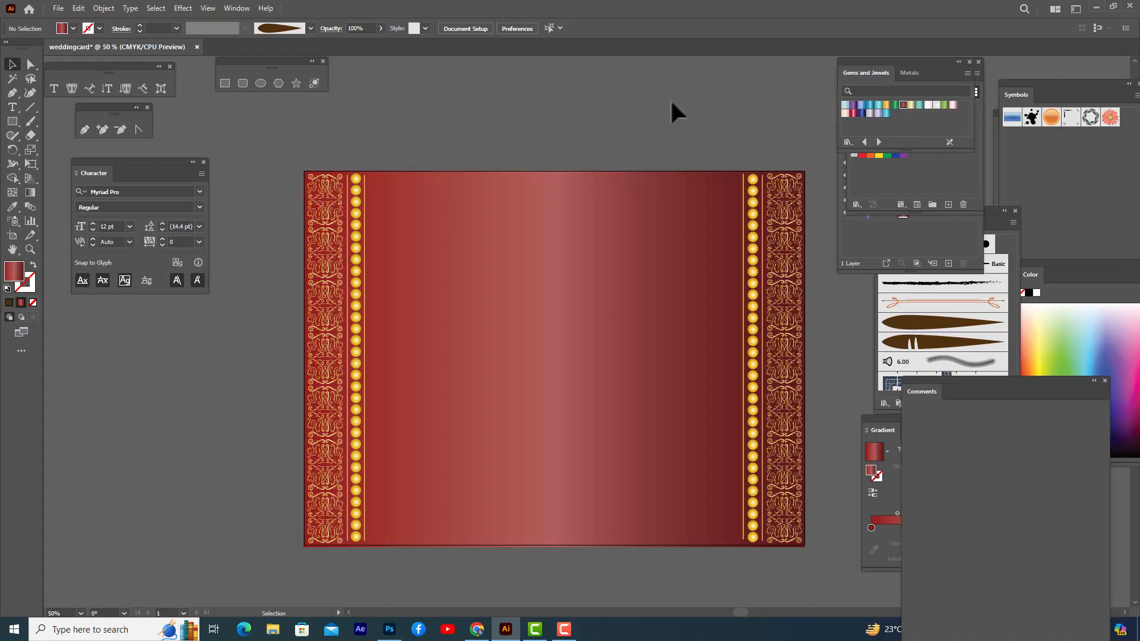
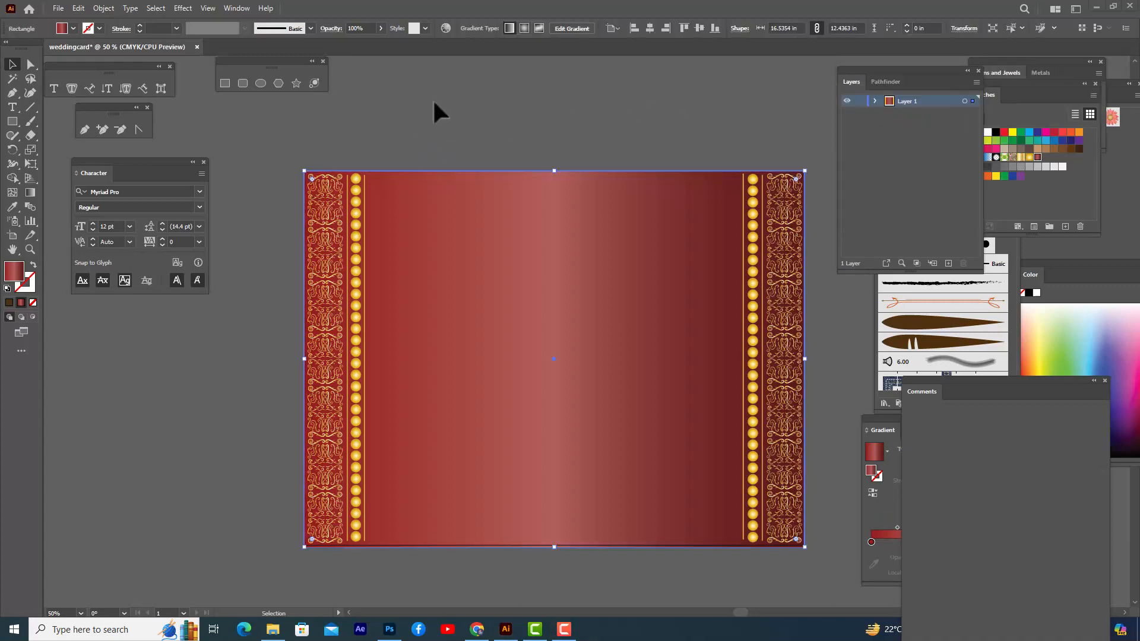
- Place the designmain PSD from the Desktop on the card as a linked image
{"action": "left_click", "coordinate": [57, 8]}
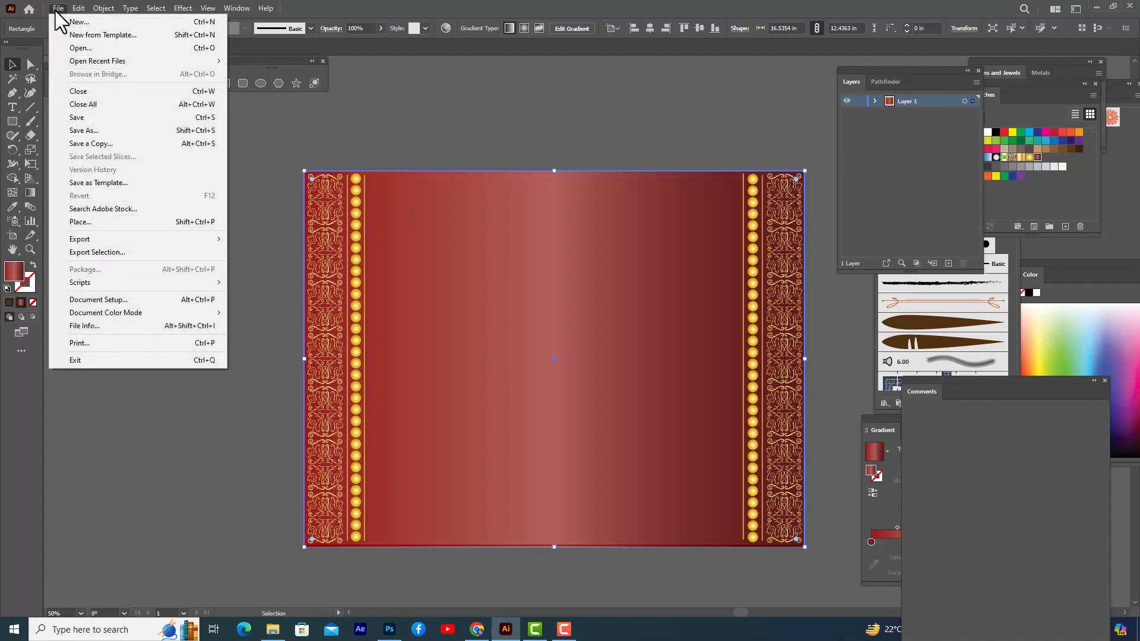
{"action": "left_click", "coordinate": [112, 223]}
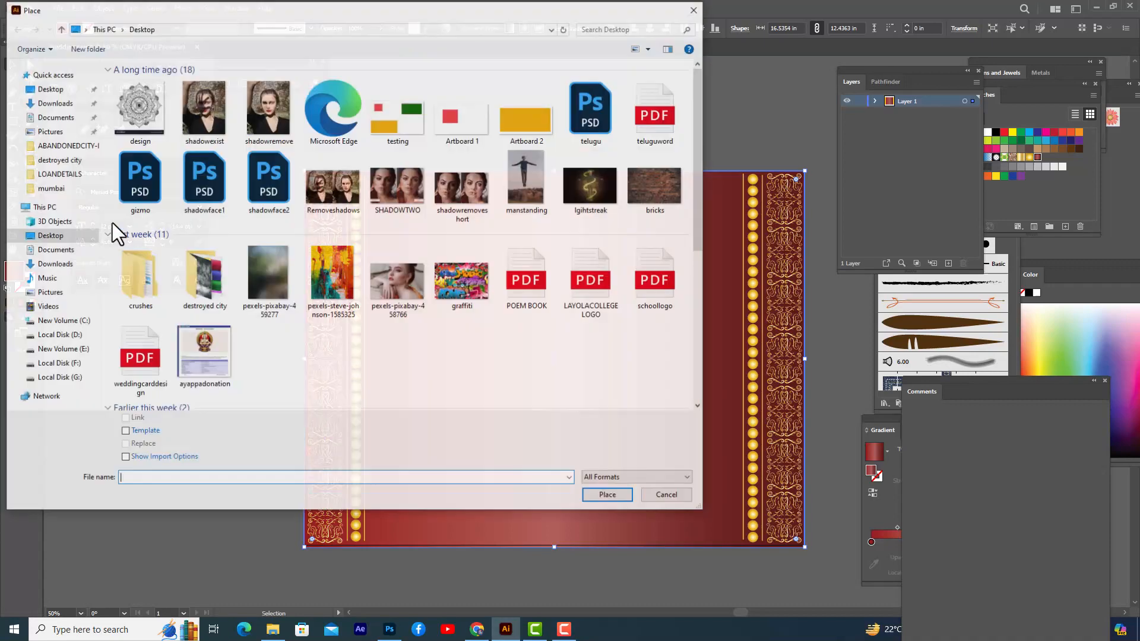
{"action": "left_click", "coordinate": [42, 95]}
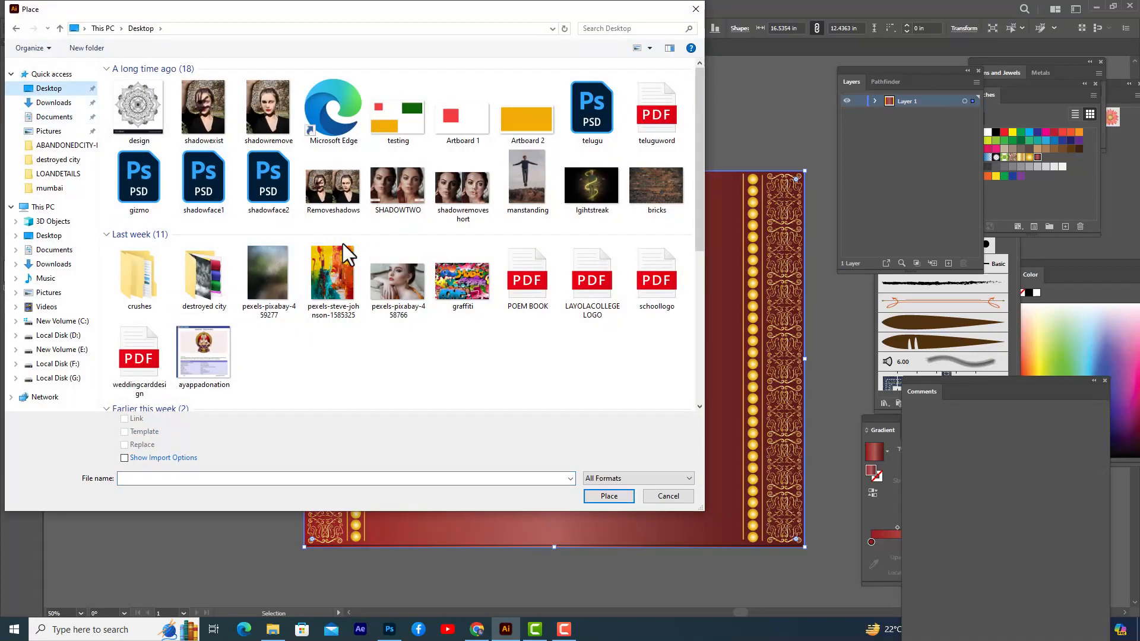
{"action": "scroll", "coordinate": [385, 277], "scroll_direction": "down", "scroll_amount": 5}
{"action": "scroll", "coordinate": [323, 220], "scroll_direction": "up", "scroll_amount": 5}
{"action": "scroll", "coordinate": [545, 347], "scroll_direction": "down", "scroll_amount": 5}
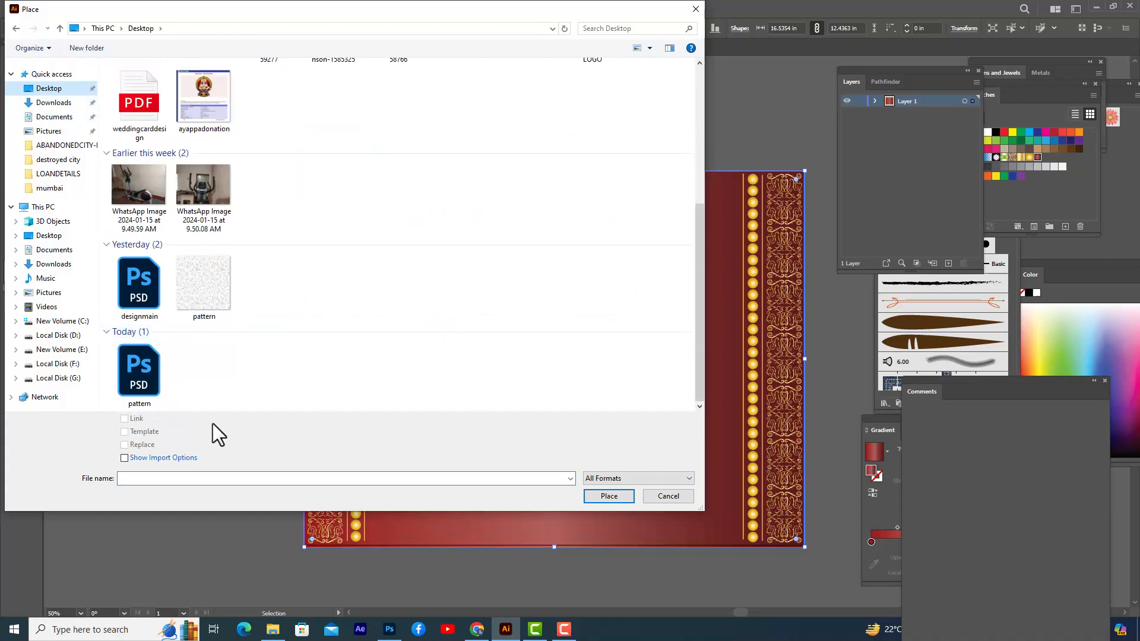
{"action": "left_click", "coordinate": [152, 293]}
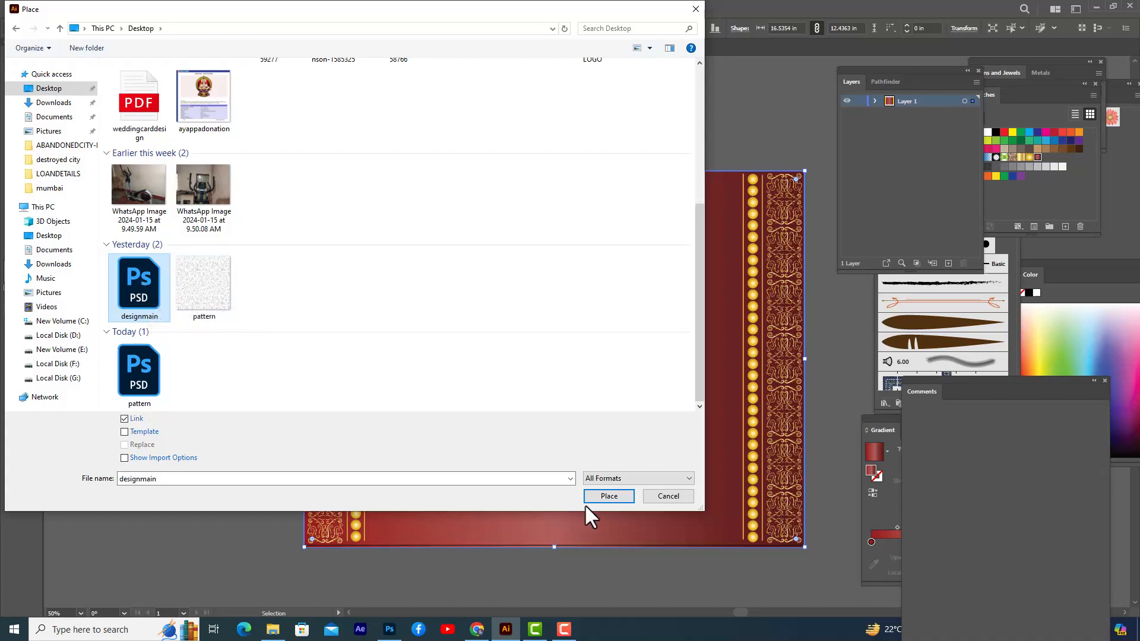
{"action": "left_click", "coordinate": [609, 496]}
{"action": "left_click", "coordinate": [504, 352]}
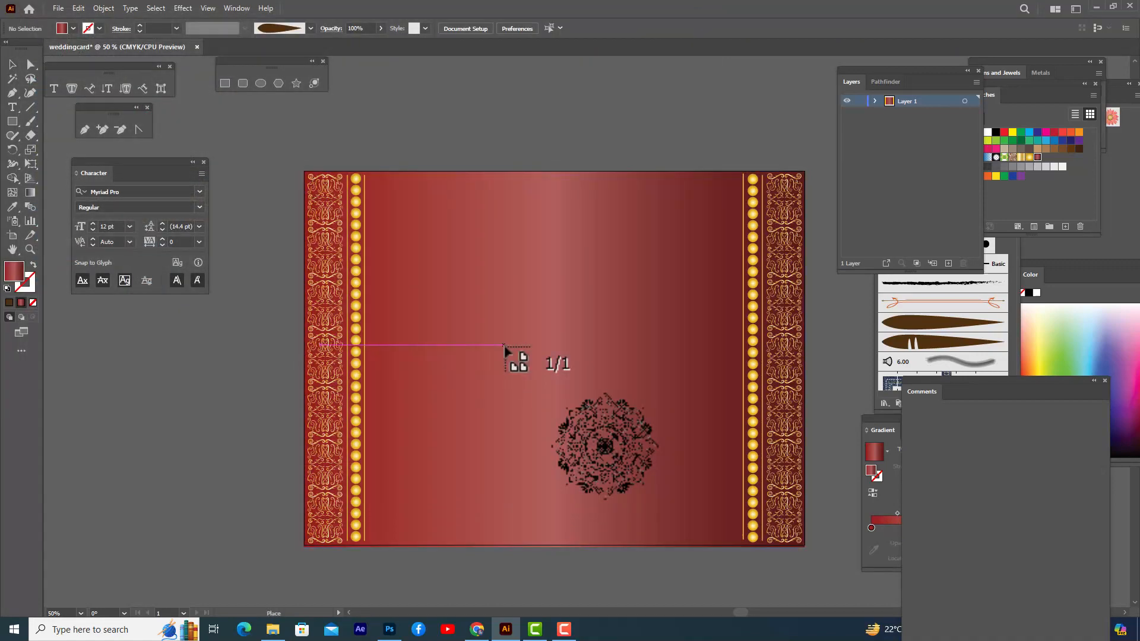
- Enlarge the placed mandala to about 11.51 by 11.36 in and position it between the two dot columns
{"action": "left_click_drag", "start_coordinate": [529, 345], "coordinate": [682, 238]}
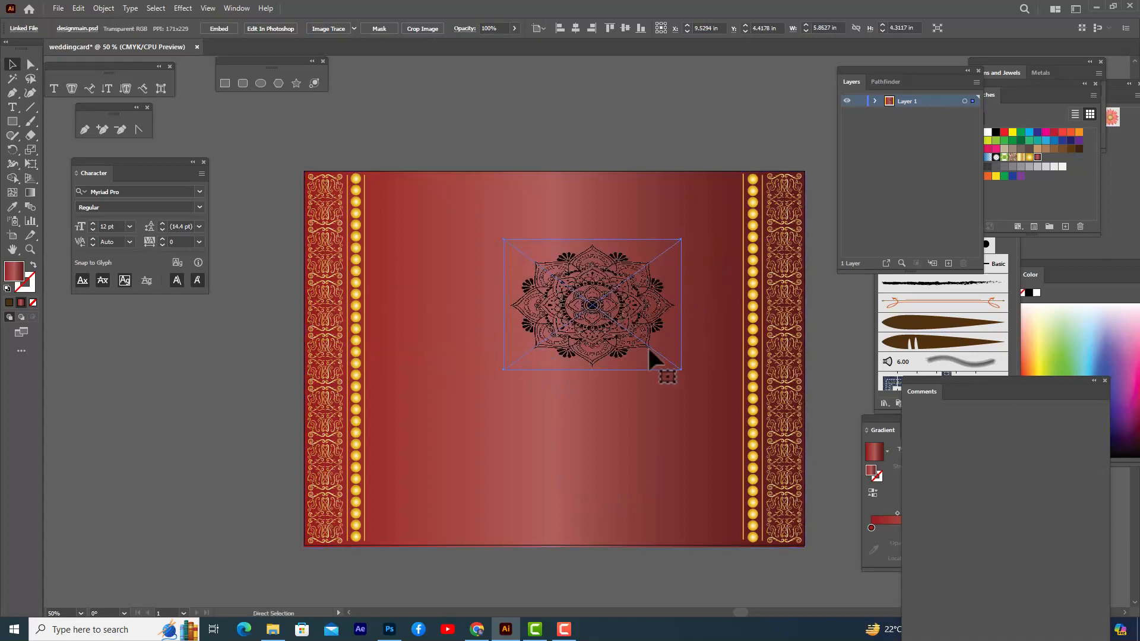
{"action": "key", "text": "ctrl+z"}
{"action": "left_click_drag", "start_coordinate": [529, 345], "coordinate": [692, 223]}
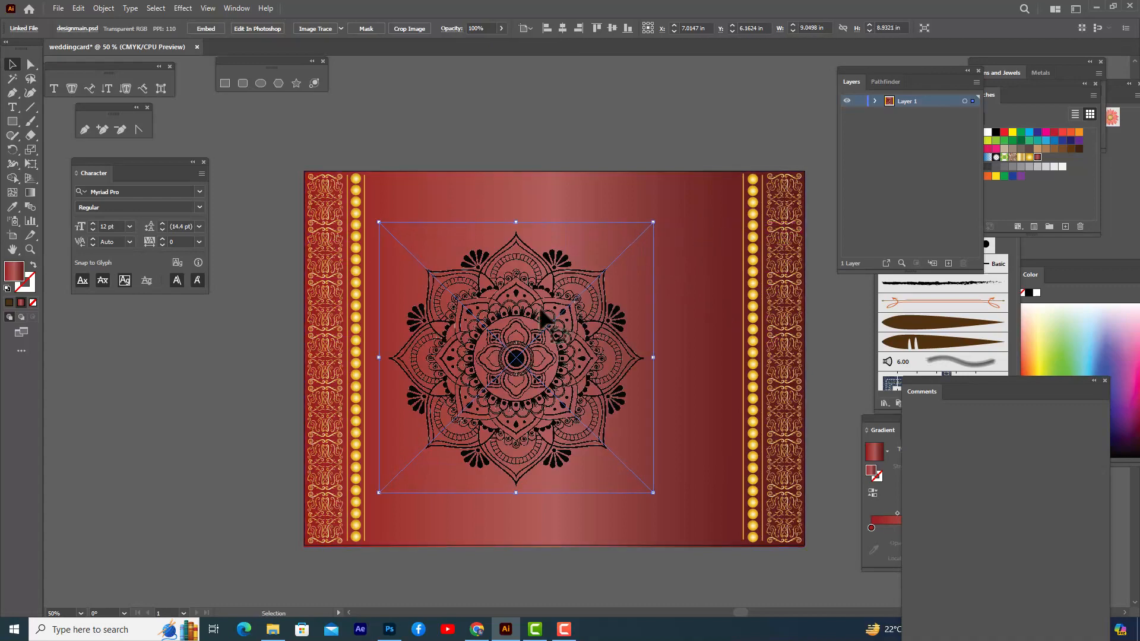
{"action": "left_click_drag", "start_coordinate": [549, 321], "coordinate": [595, 313]}
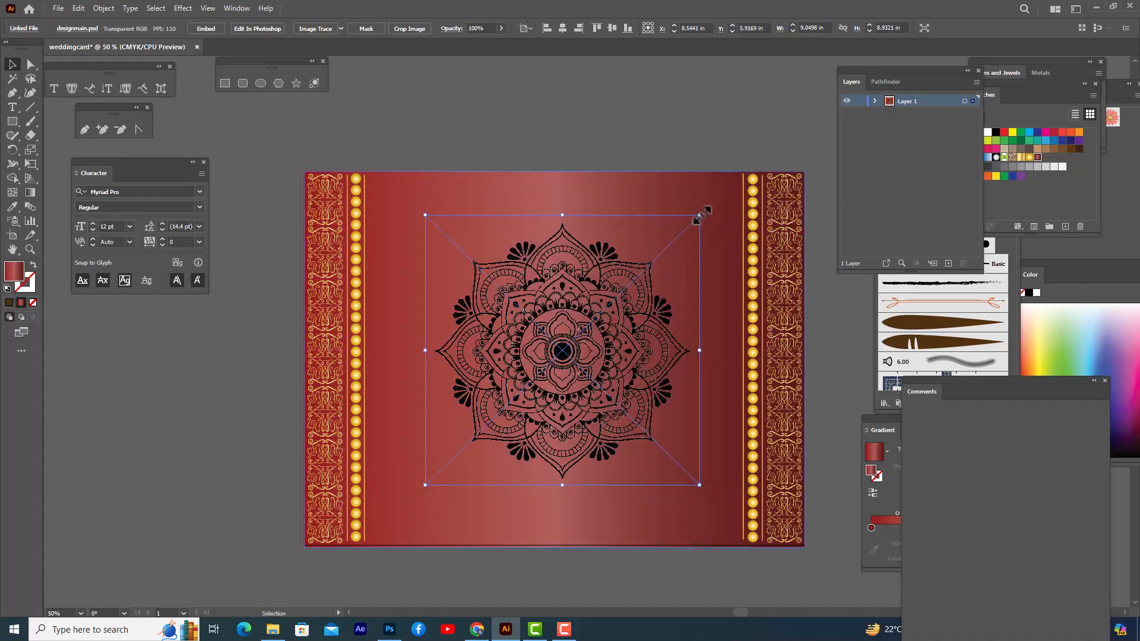
{"action": "left_click_drag", "start_coordinate": [699, 216], "coordinate": [744, 180]}
{"action": "left_click_drag", "start_coordinate": [601, 281], "coordinate": [593, 286]}
- Move the mandala off the artboard onto the empty canvas, then trace it with the Silhouettes preset and expand the tracing
{"action": "scroll", "coordinate": [664, 288], "scroll_direction": "down", "scroll_amount": 1}
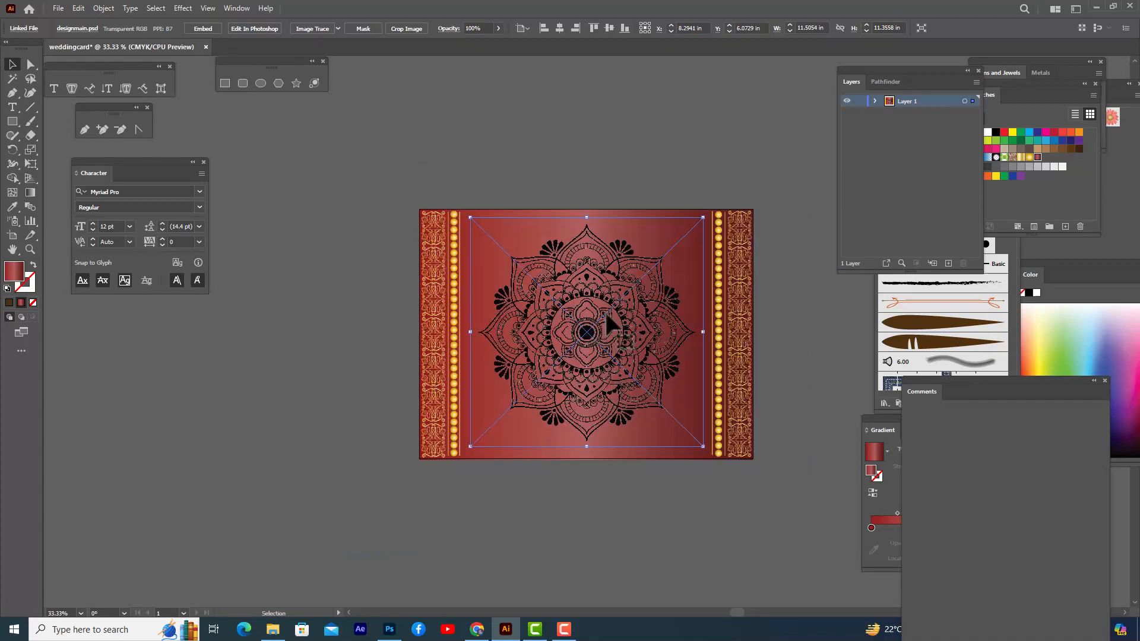
{"action": "left_click_drag", "start_coordinate": [599, 321], "coordinate": [294, 382]}
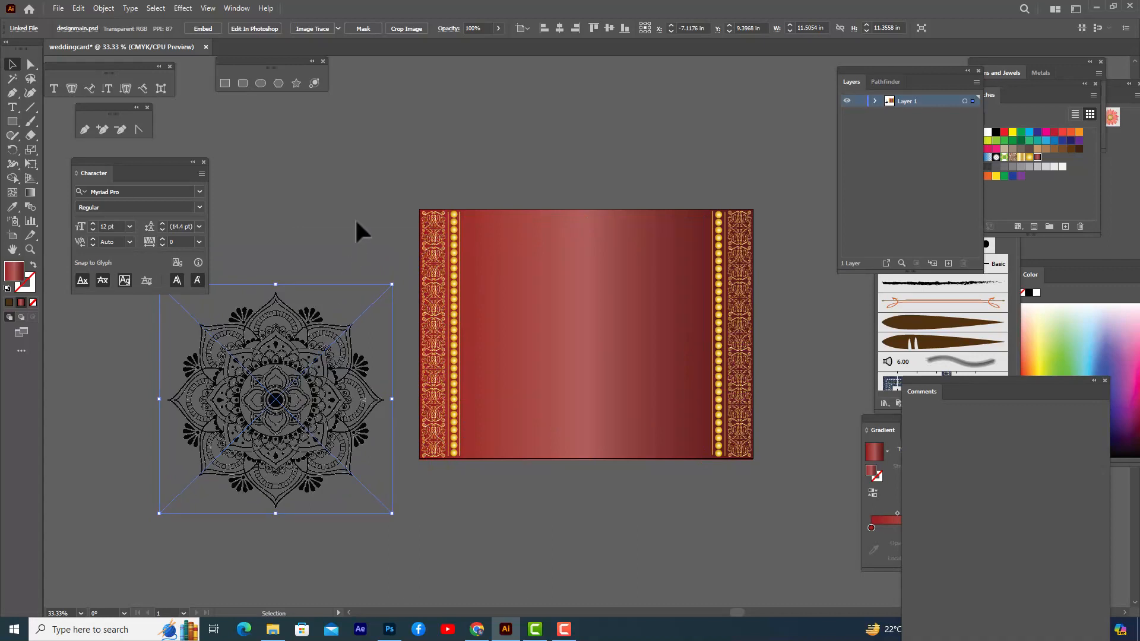
{"action": "left_click", "coordinate": [338, 28]}
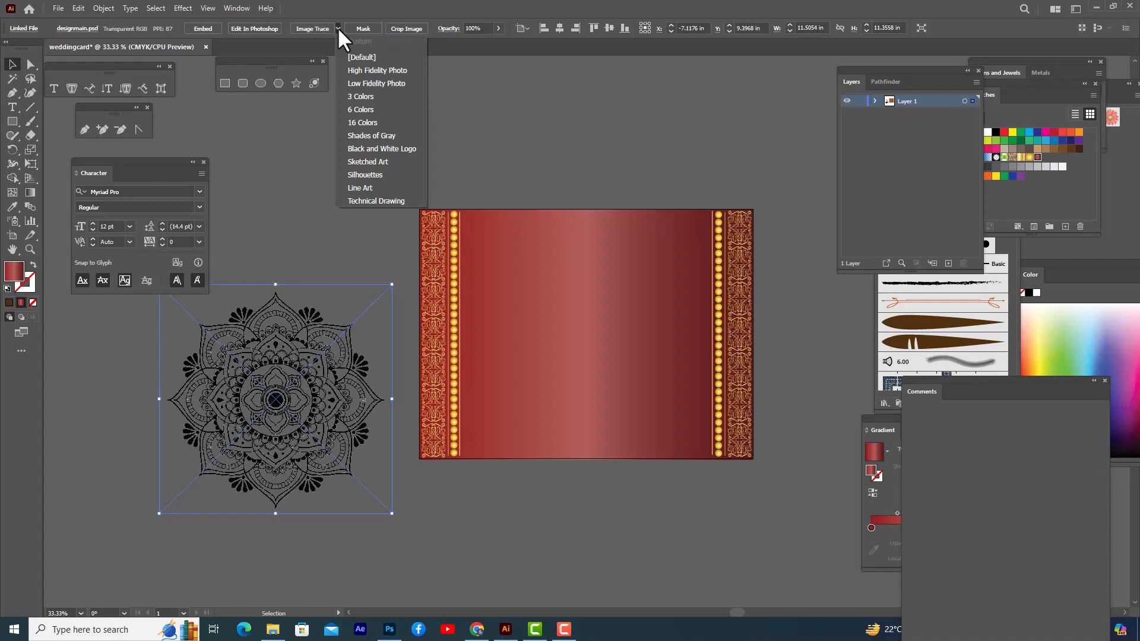
{"action": "left_click", "coordinate": [380, 175]}
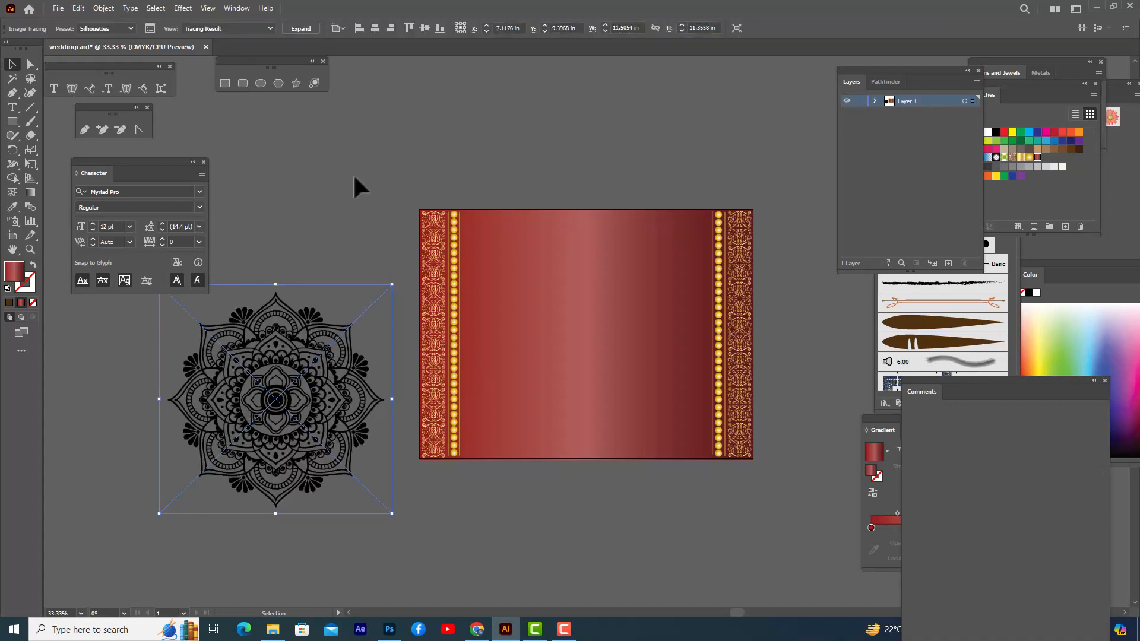
{"action": "left_click", "coordinate": [308, 28]}
- Move the expanded mandala back between the dot columns and enlarge it to about 11.24 by 11.23 in
{"action": "left_click", "coordinate": [354, 231]}
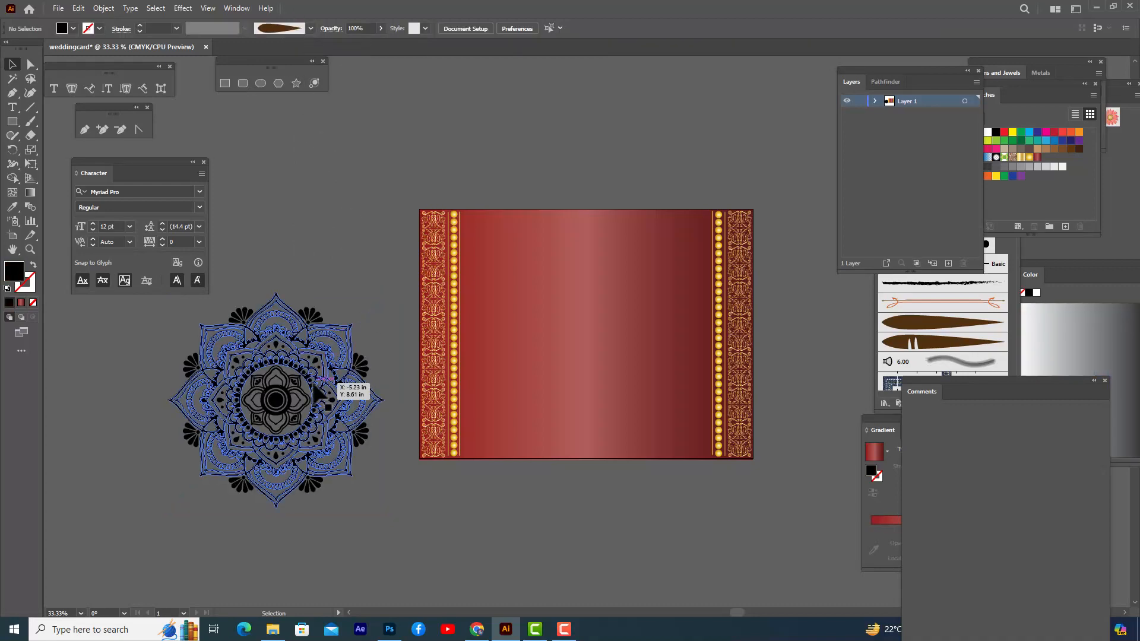
{"action": "left_click", "coordinate": [315, 392]}
{"action": "left_click_drag", "start_coordinate": [298, 381], "coordinate": [610, 315]}
{"action": "left_click", "coordinate": [623, 142]}
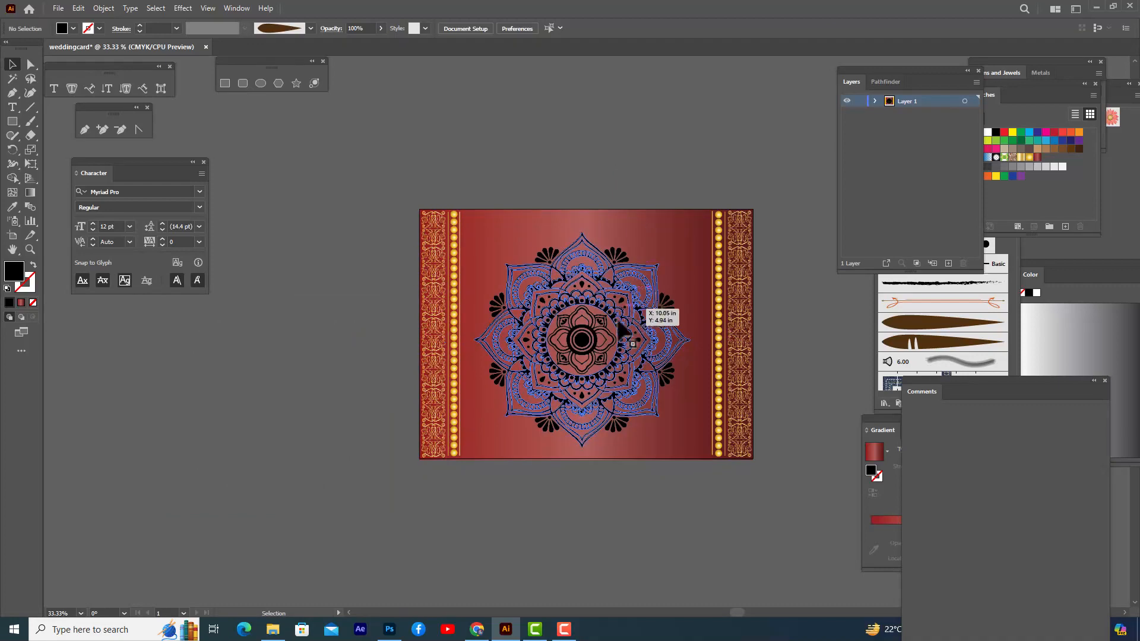
{"action": "left_click", "coordinate": [612, 335]}
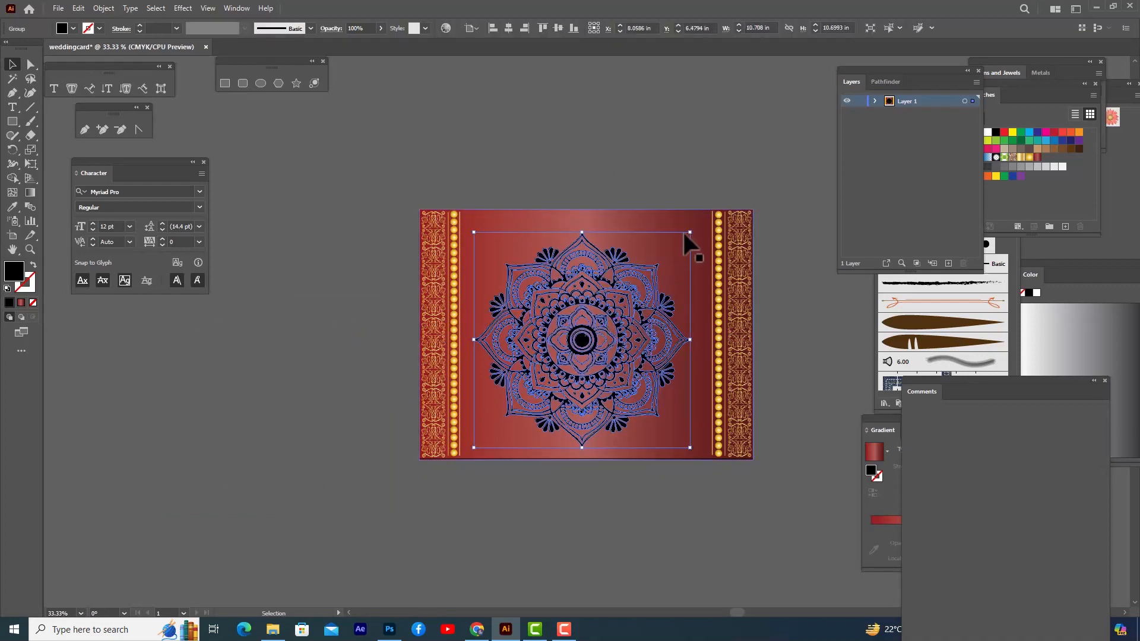
{"action": "left_click_drag", "start_coordinate": [691, 232], "coordinate": [695, 227]}
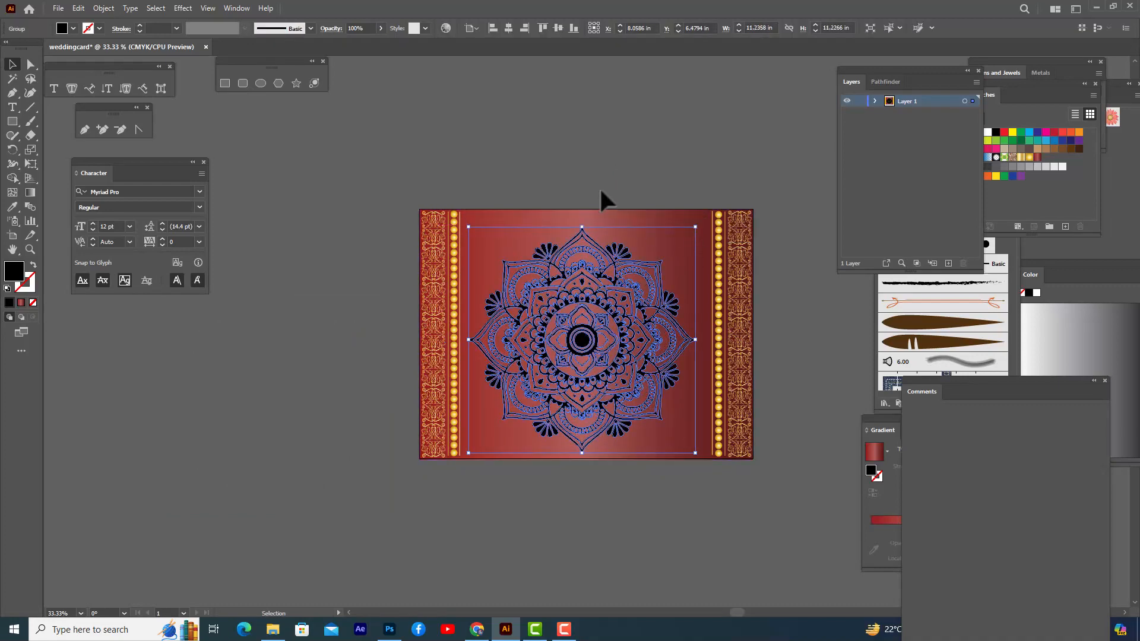
{"action": "left_click", "coordinate": [596, 158]}
{"action": "left_click", "coordinate": [605, 311]}
- Add a new layer and arrange it beneath the layer that holds the artwork
{"action": "left_click_drag", "start_coordinate": [904, 69], "coordinate": [871, 70]}
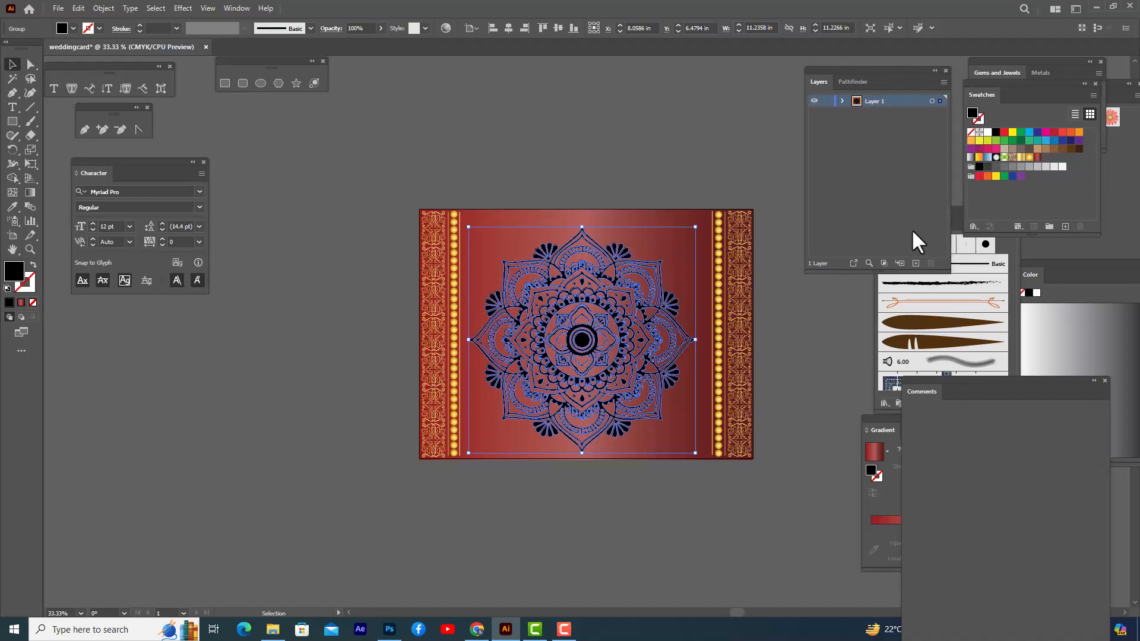
{"action": "left_click", "coordinate": [917, 263]}
{"action": "left_click", "coordinate": [888, 133]}
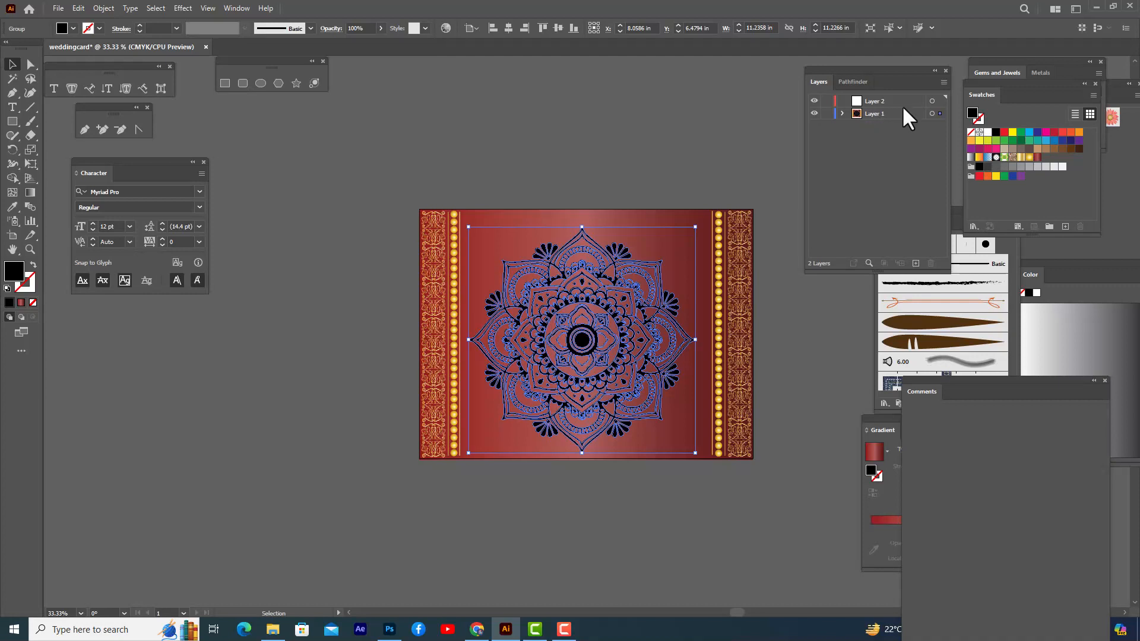
{"action": "left_click", "coordinate": [905, 113]}
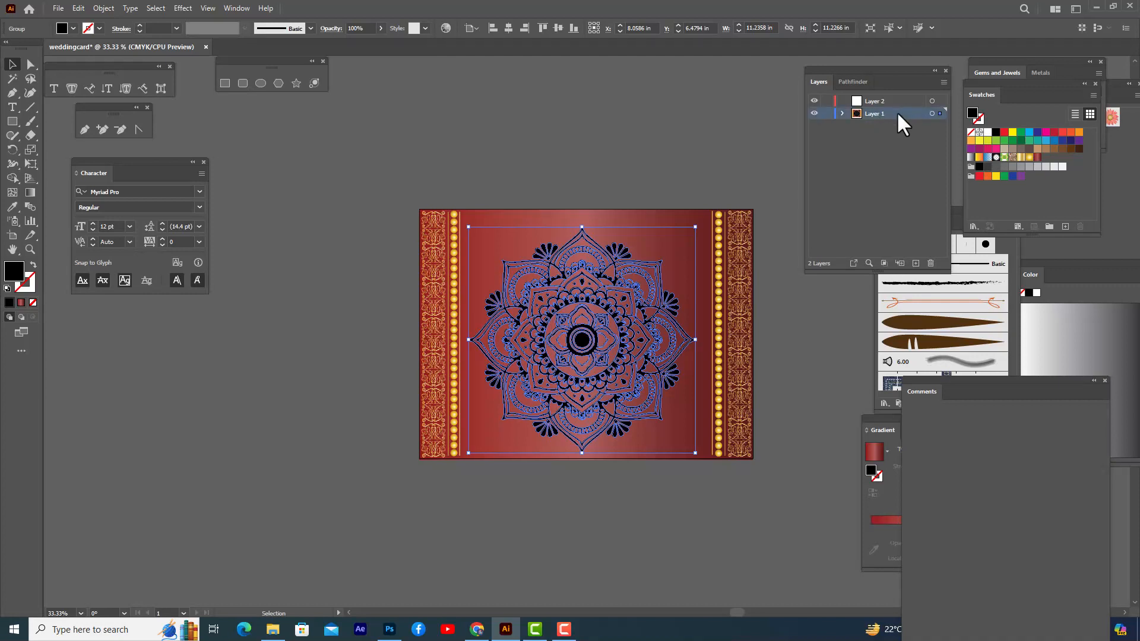
{"action": "left_click_drag", "start_coordinate": [897, 112], "coordinate": [895, 98]}
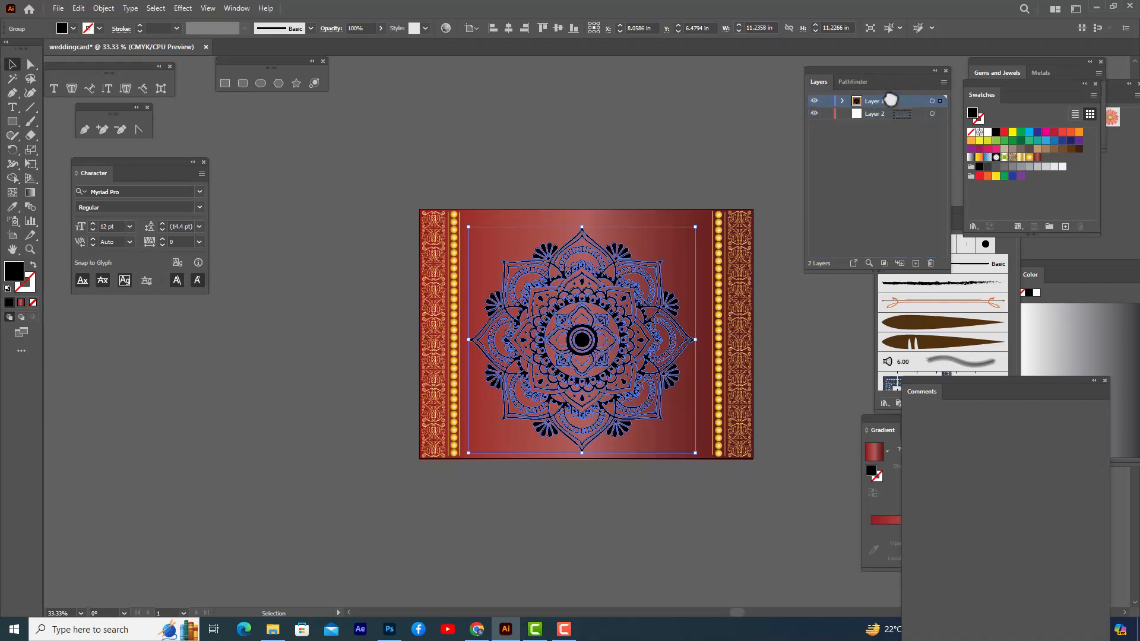
{"action": "left_click", "coordinate": [900, 114]}
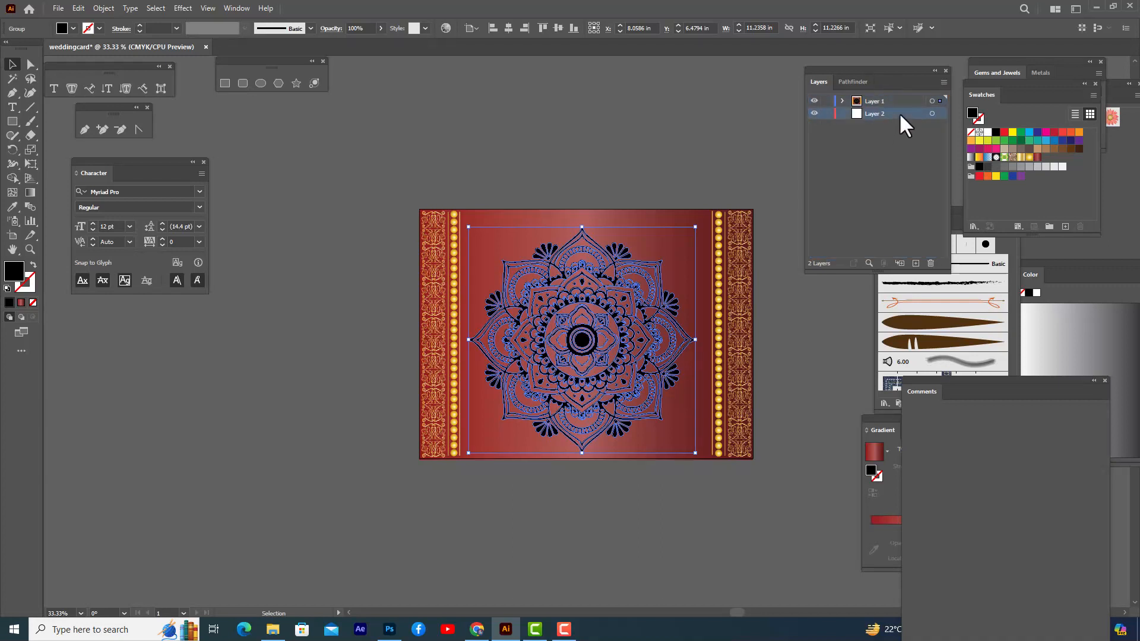
- Expand Layer 1 and move the red gradient background rectangle from it into Layer 2
{"action": "left_click", "coordinate": [843, 101]}
{"action": "left_click", "coordinate": [661, 204]}
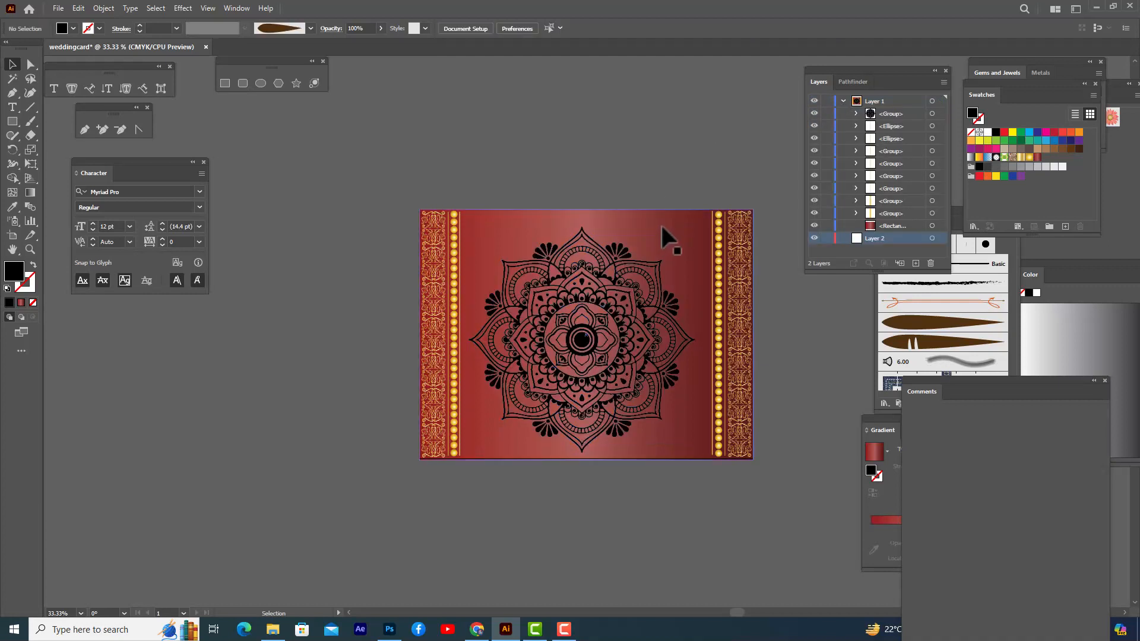
{"action": "left_click", "coordinate": [662, 227]}
{"action": "left_click", "coordinate": [889, 226]}
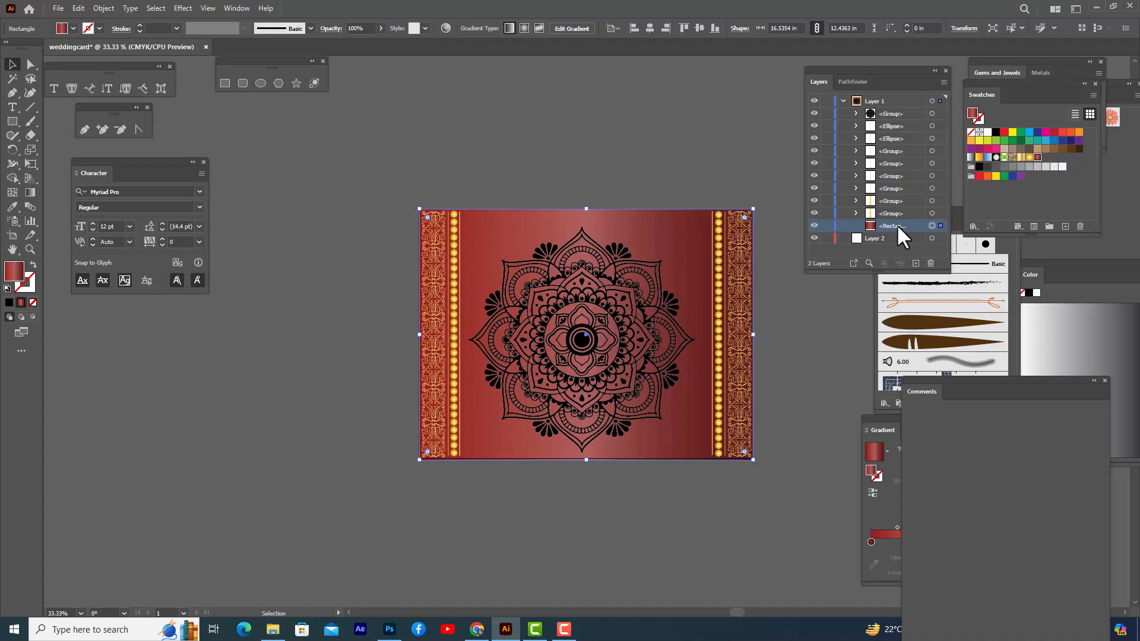
{"action": "left_click_drag", "start_coordinate": [897, 223], "coordinate": [895, 238]}
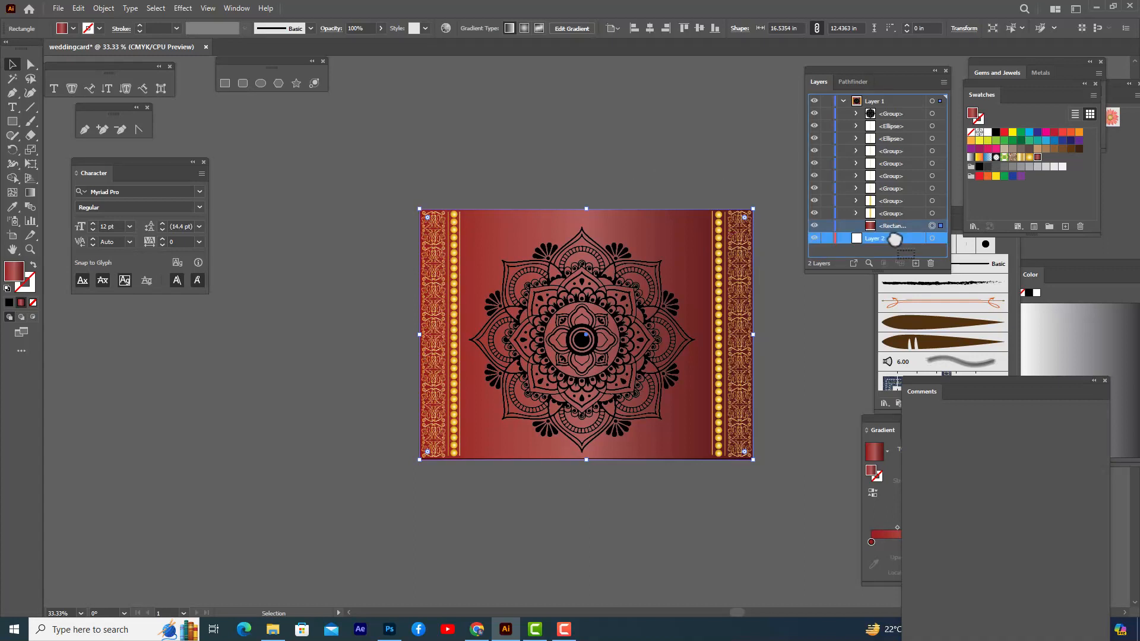
- Move the red gradient background rectangle and the black mandala group from Layer 1 into Layer 2
{"action": "left_click_drag", "start_coordinate": [895, 239], "coordinate": [895, 238]}
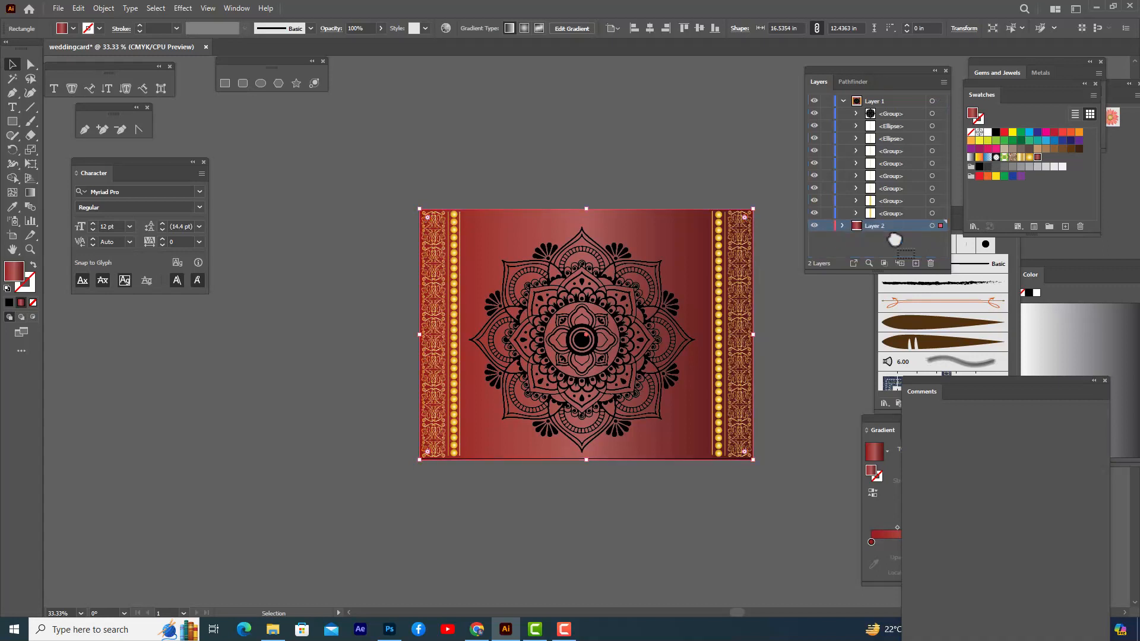
{"action": "left_click", "coordinate": [688, 156]}
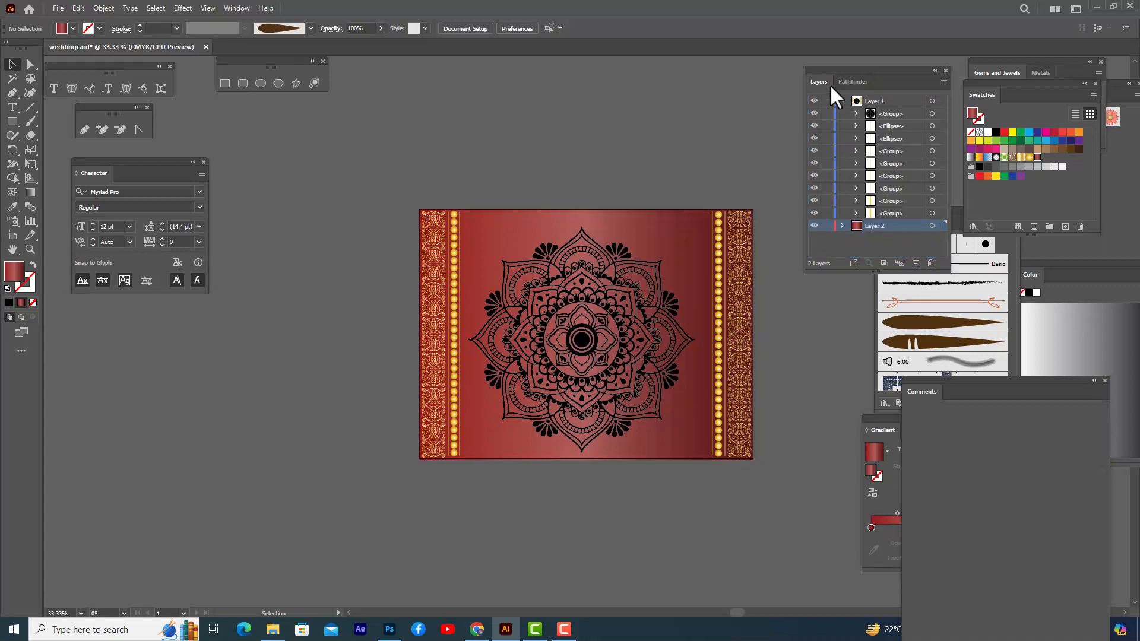
{"action": "left_click", "coordinate": [589, 238]}
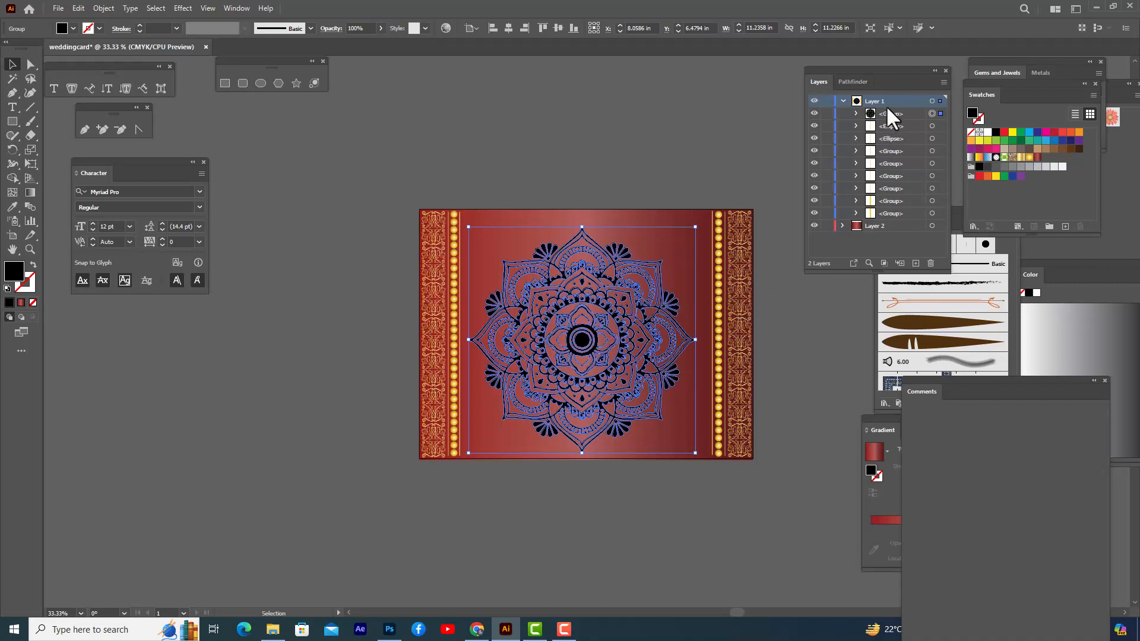
{"action": "left_click_drag", "start_coordinate": [893, 112], "coordinate": [887, 228]}
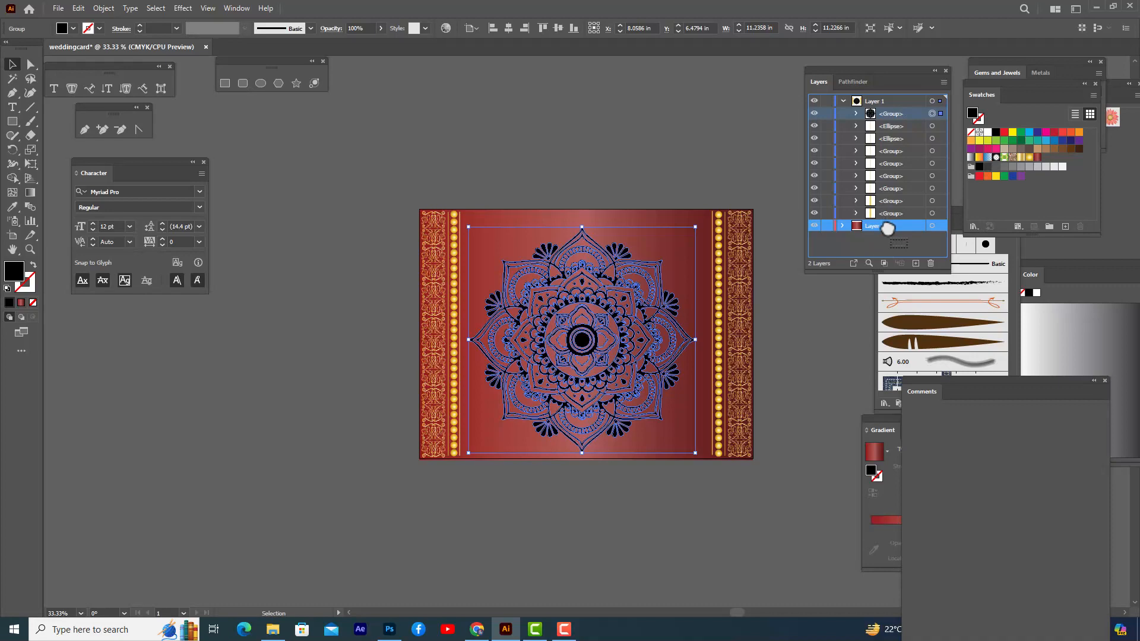
{"action": "left_click_drag", "start_coordinate": [888, 228], "coordinate": [887, 228]}
{"action": "left_click", "coordinate": [645, 130]}
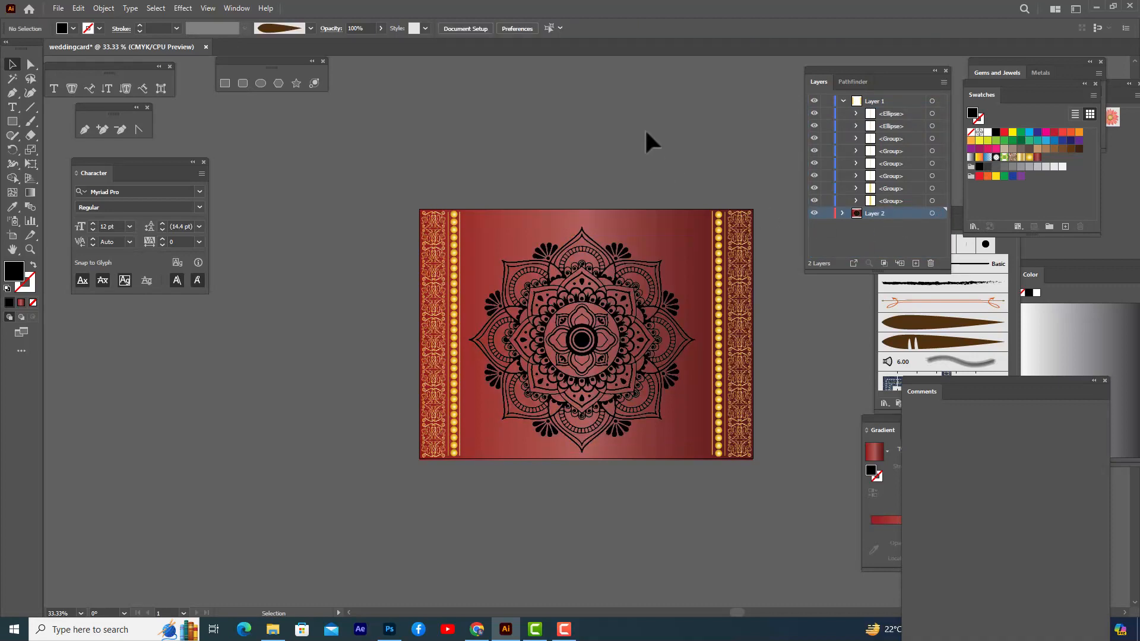
- Try the Multiply blend mode on the mandala group
{"action": "left_click", "coordinate": [574, 290]}
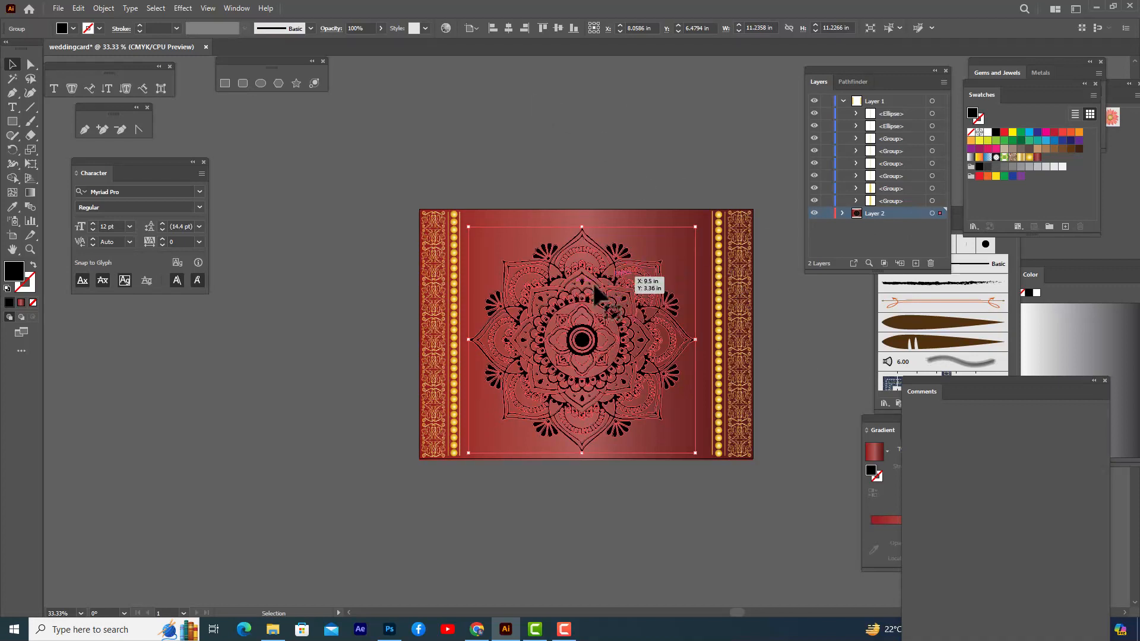
{"action": "left_click", "coordinate": [331, 30]}
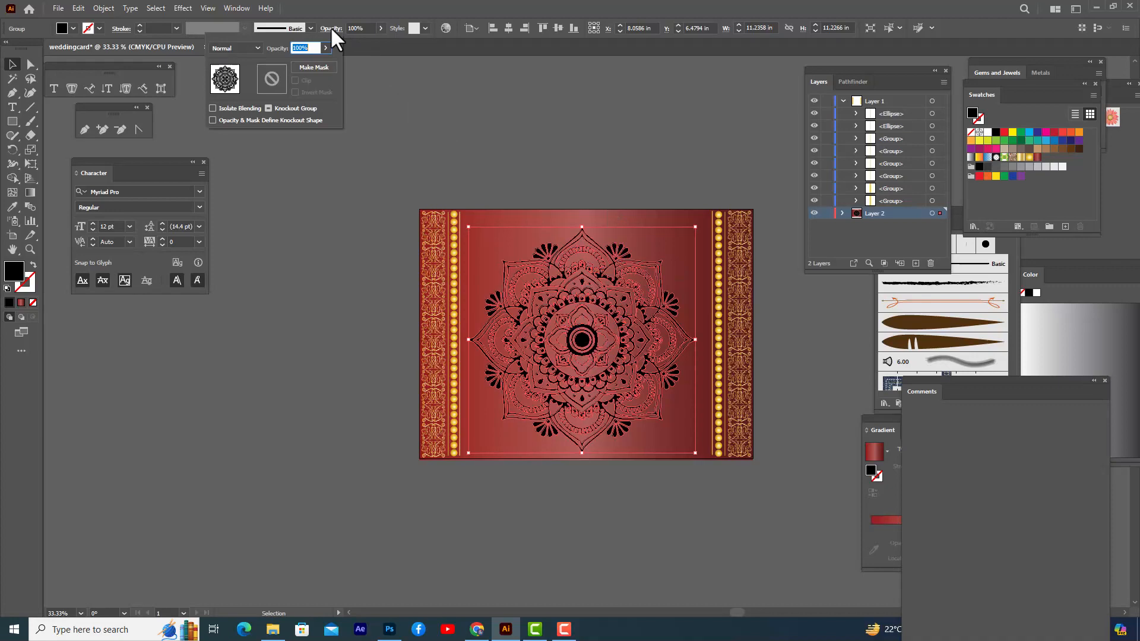
{"action": "left_click", "coordinate": [255, 49]}
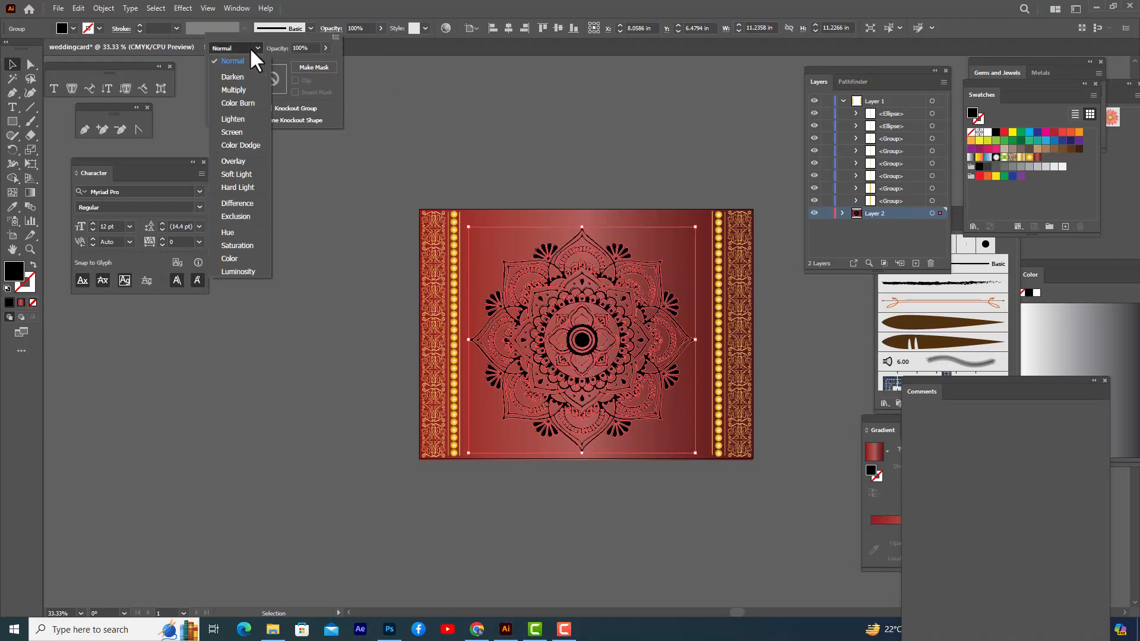
{"action": "left_click", "coordinate": [235, 90]}
{"action": "left_click", "coordinate": [593, 162]}
{"action": "left_click", "coordinate": [599, 157]}
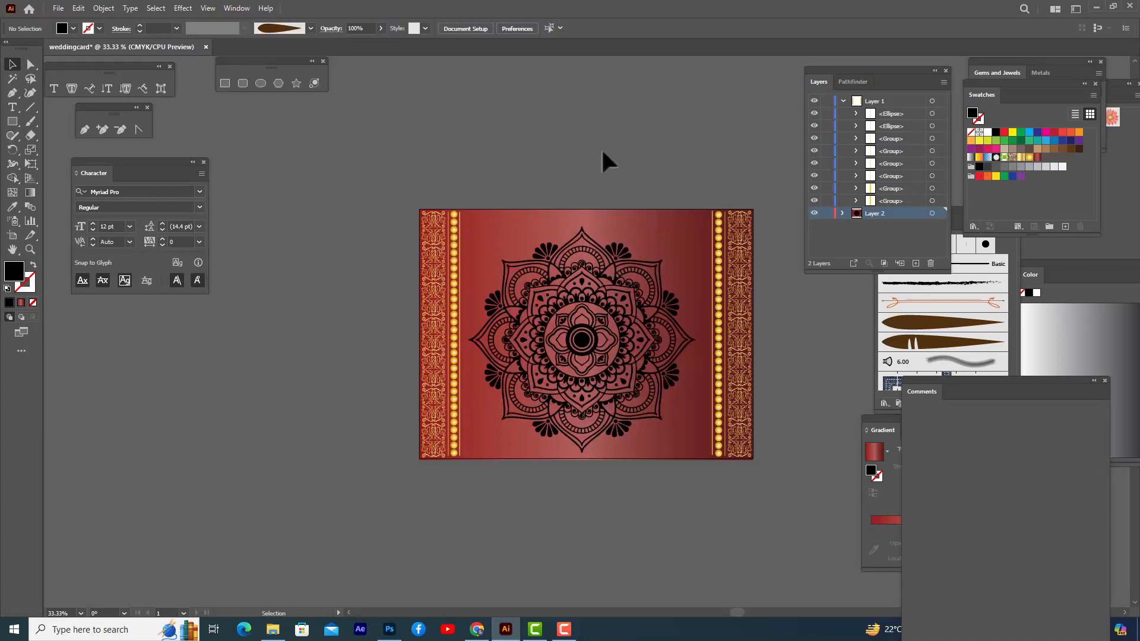
- Try the Soft Light blend mode on the mandala group
{"action": "left_click", "coordinate": [622, 287]}
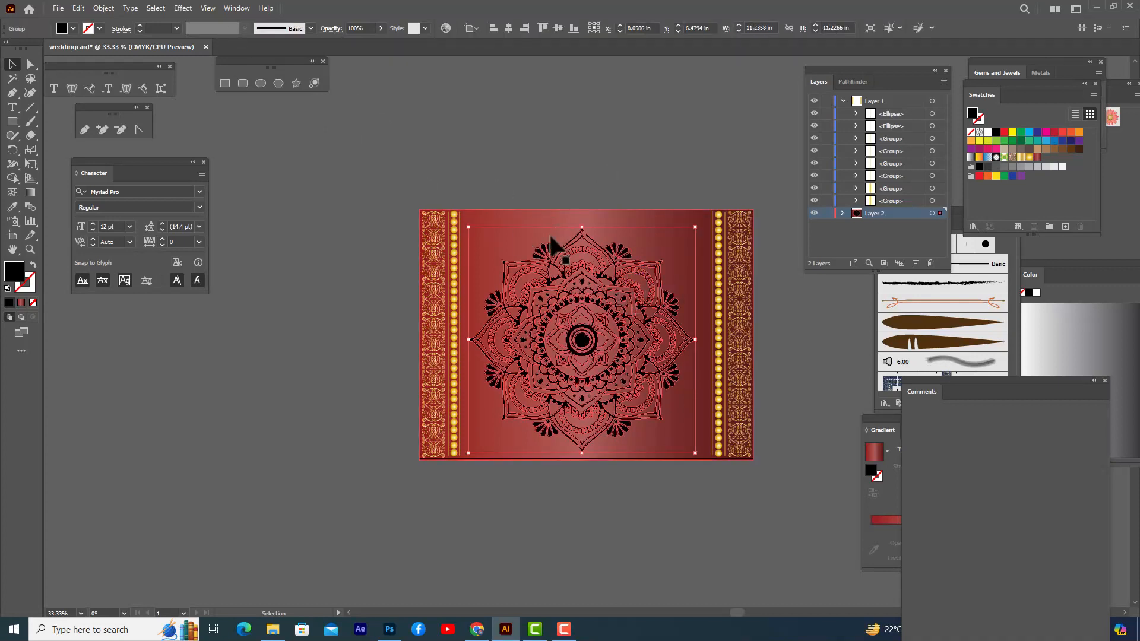
{"action": "left_click", "coordinate": [330, 29]}
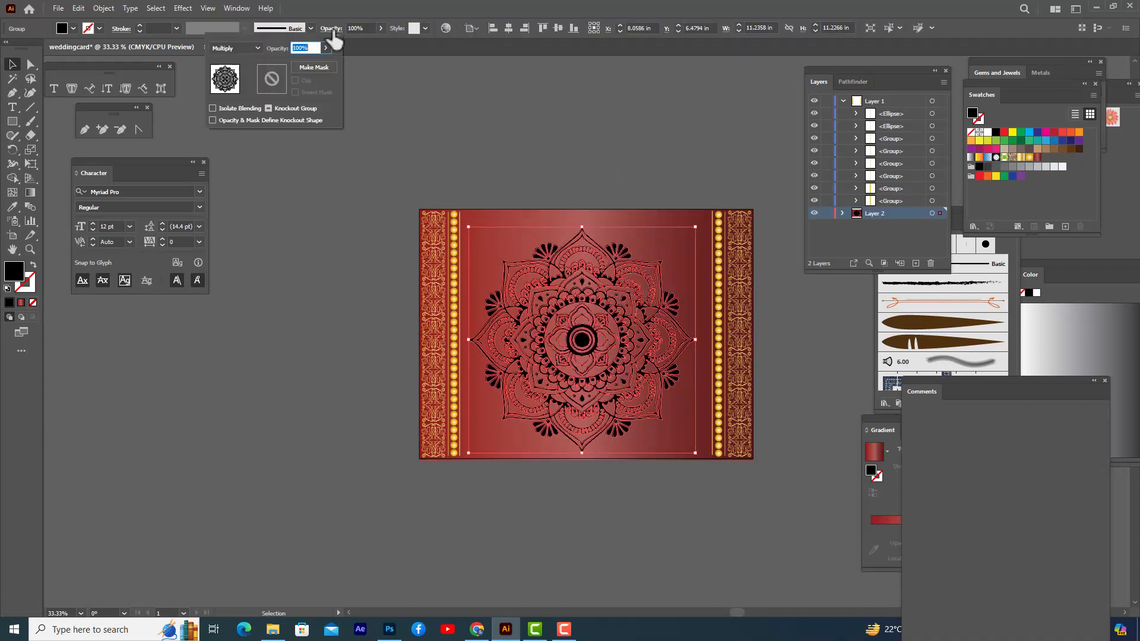
{"action": "left_click", "coordinate": [237, 48]}
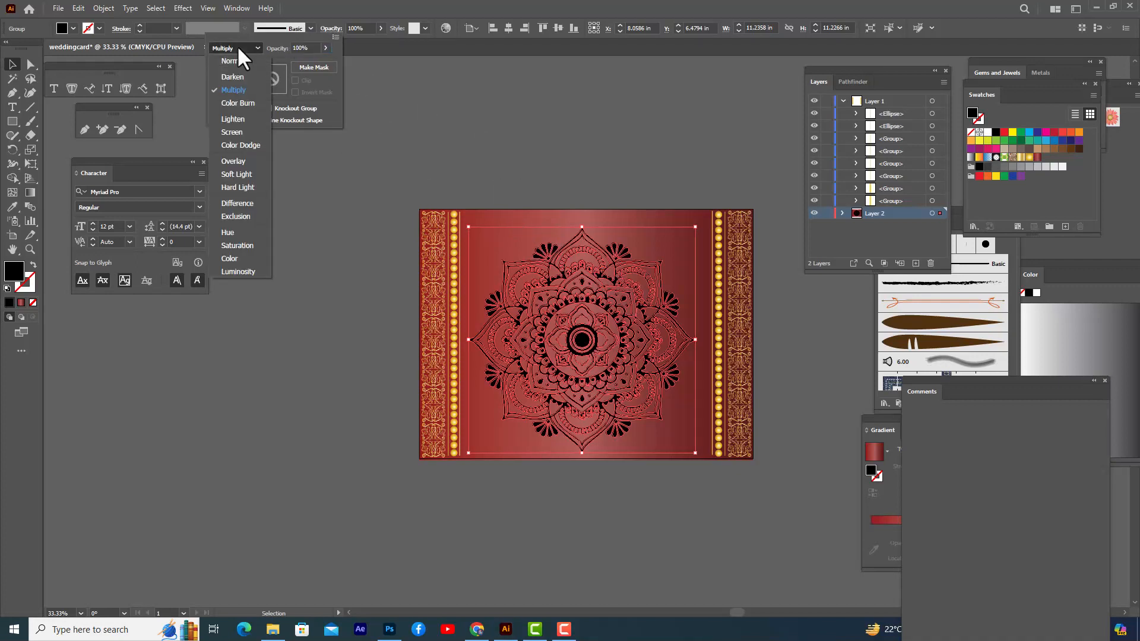
{"action": "left_click", "coordinate": [237, 174]}
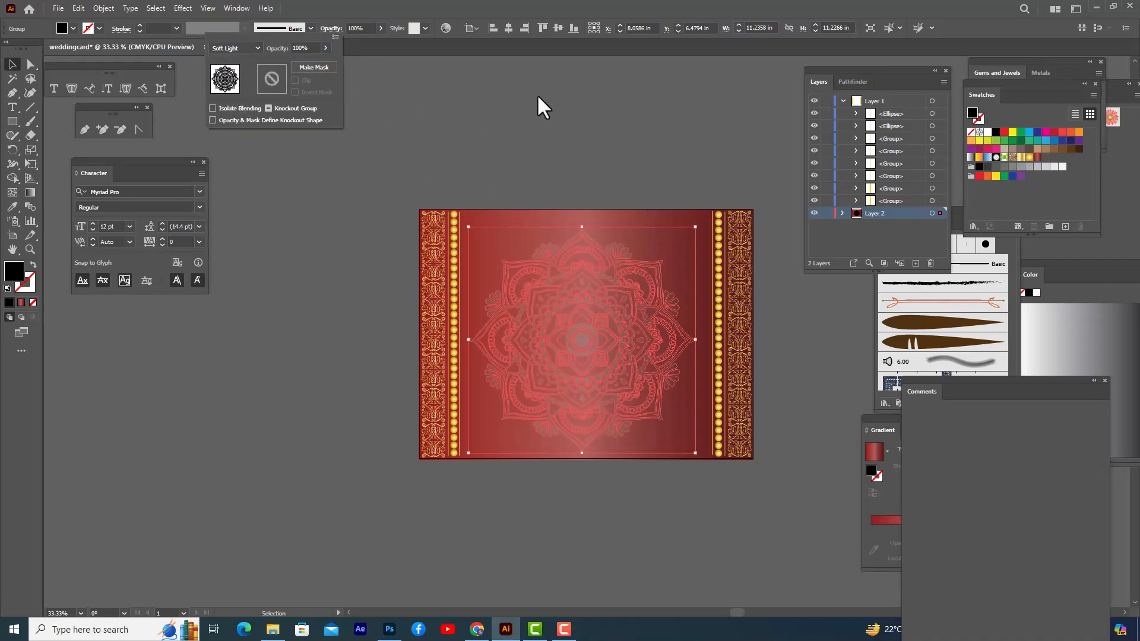
{"action": "left_click", "coordinate": [598, 113]}
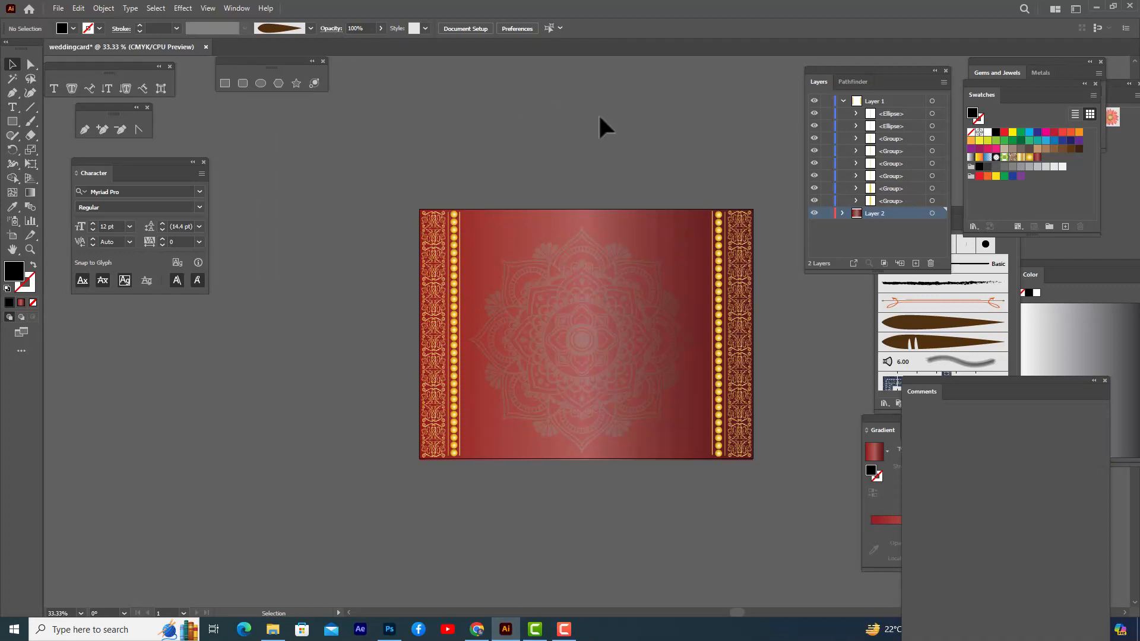
- Set the mandala group's blend mode to Overlay
{"action": "left_click_drag", "start_coordinate": [568, 260], "coordinate": [572, 265]}
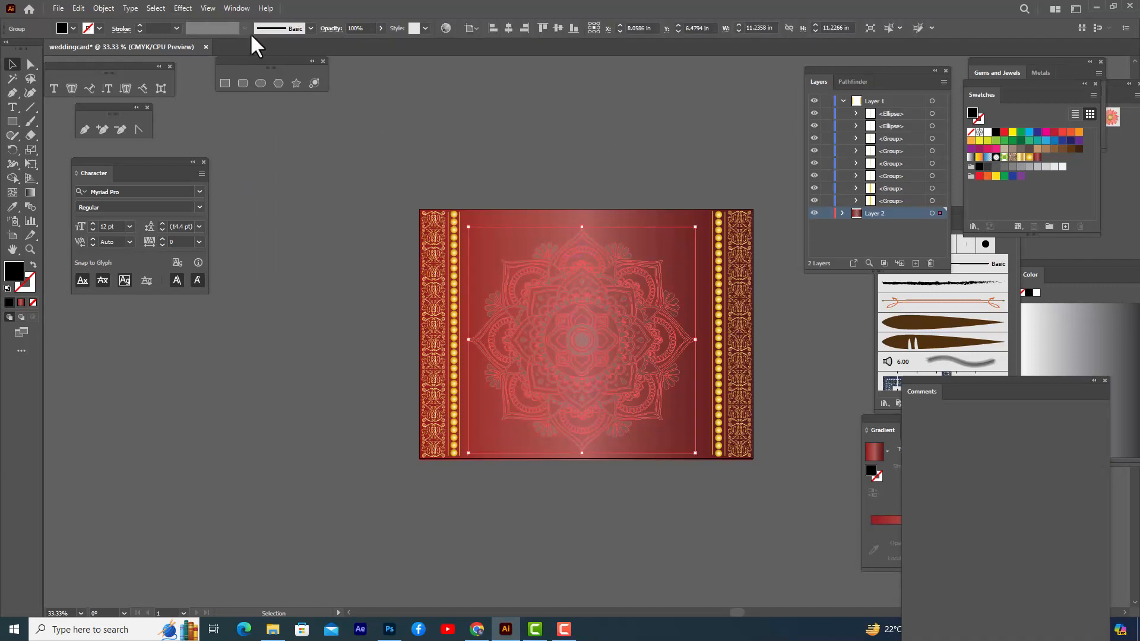
{"action": "left_click", "coordinate": [341, 31]}
{"action": "left_click", "coordinate": [240, 46]}
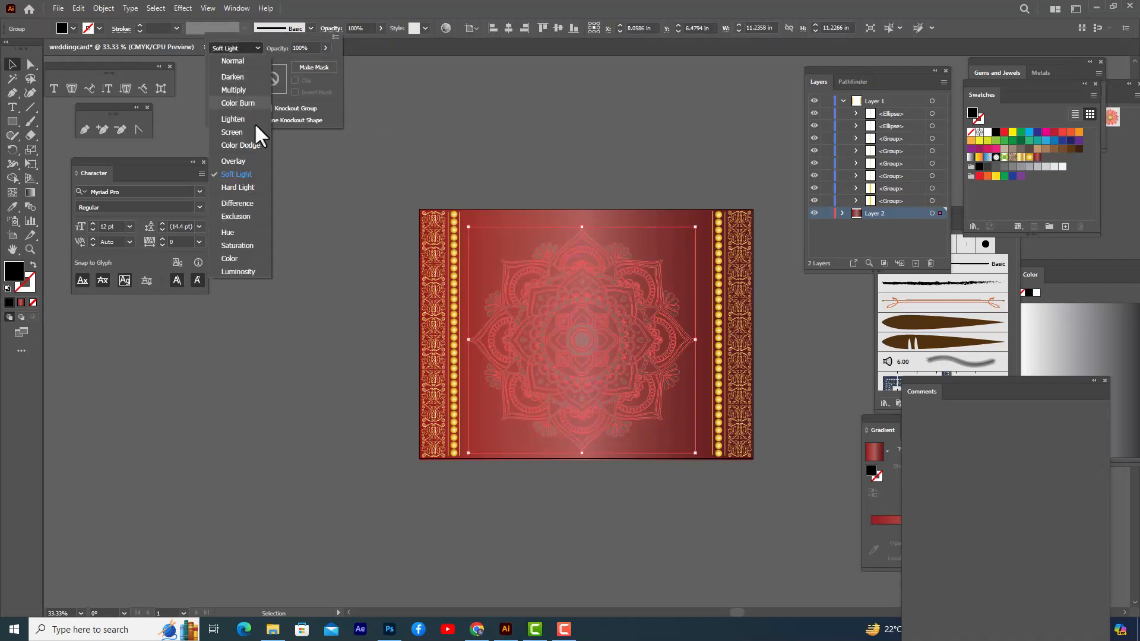
{"action": "left_click", "coordinate": [249, 160]}
{"action": "left_click", "coordinate": [614, 158]}
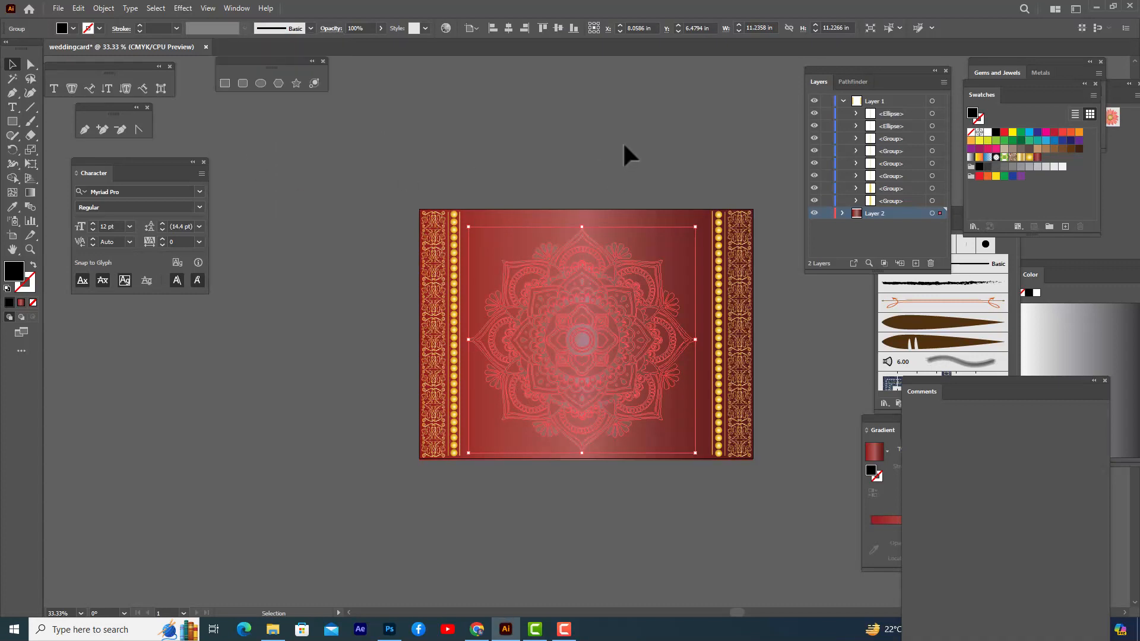
{"action": "left_click", "coordinate": [623, 140]}
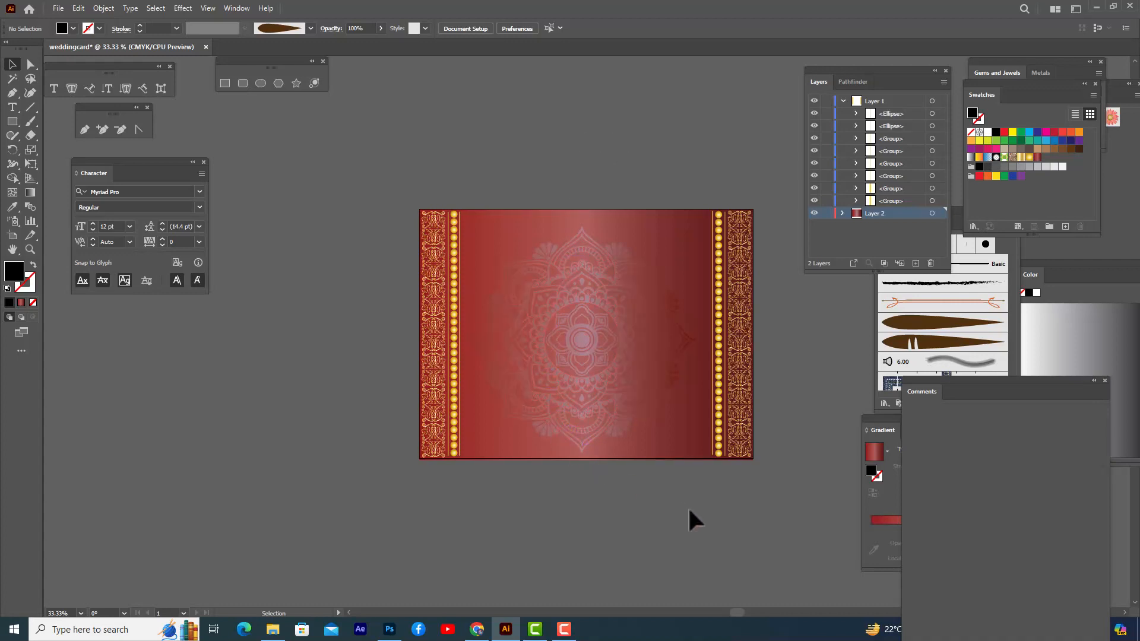
- Enlarge the mandala group slightly about its centre so it nearly spans the card's height
{"action": "left_click", "coordinate": [611, 362]}
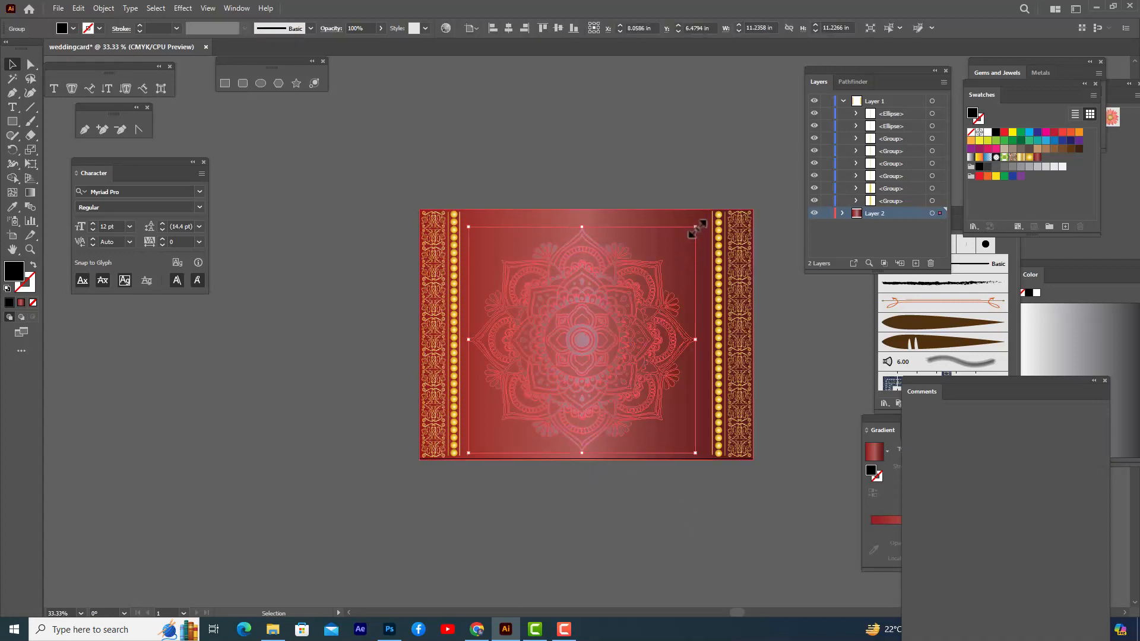
{"action": "left_click_drag", "start_coordinate": [697, 228], "coordinate": [705, 221]}
{"action": "left_click", "coordinate": [629, 162]}
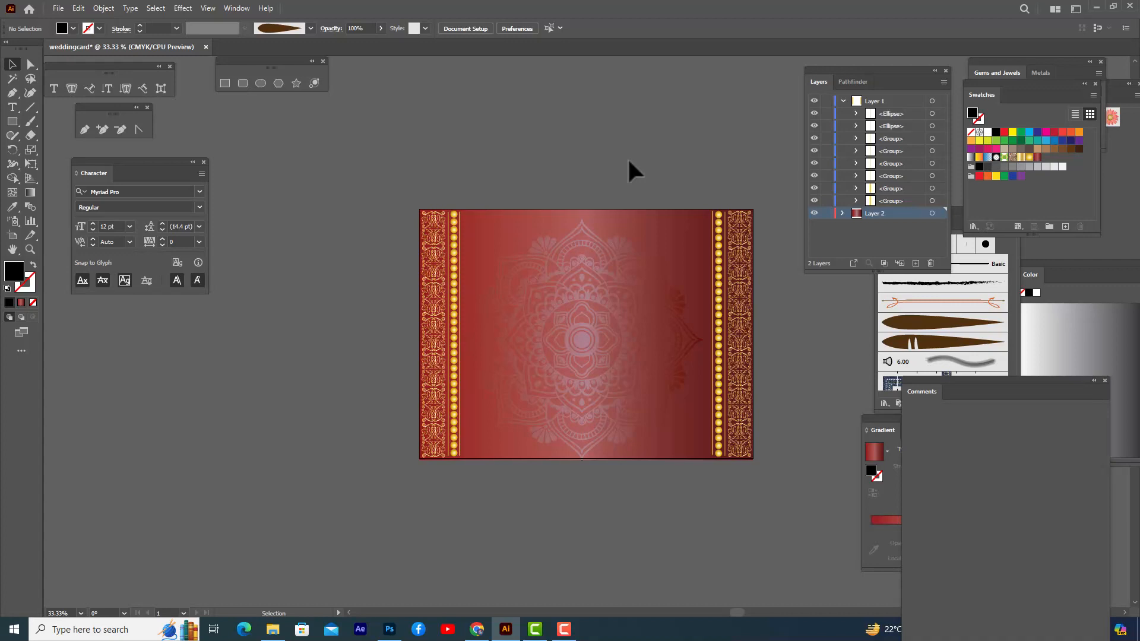
- Try to place the pattern image file, not the PSD version, from the Desktop as a linked file
{"action": "left_click", "coordinate": [59, 8]}
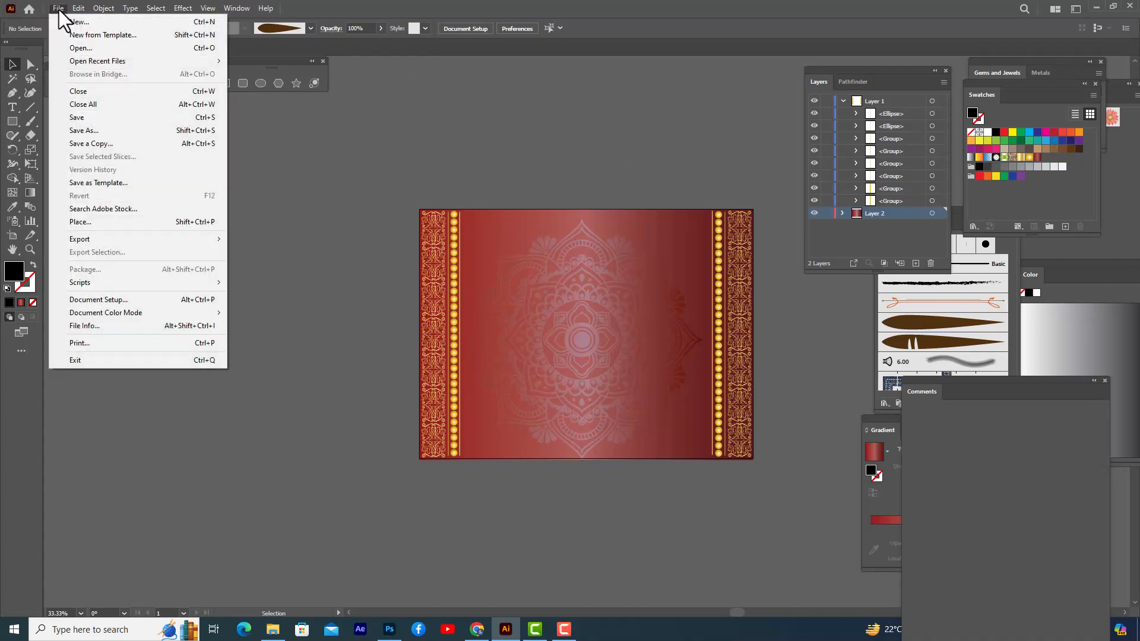
{"action": "left_click", "coordinate": [99, 223]}
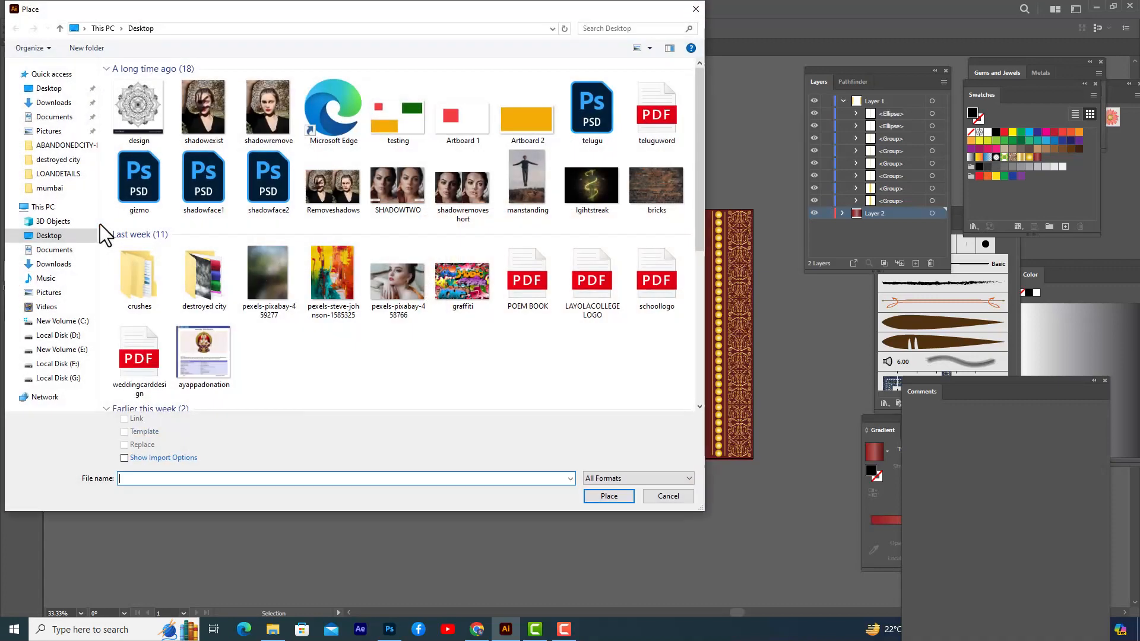
{"action": "scroll", "coordinate": [328, 365], "scroll_direction": "down", "scroll_amount": 5}
{"action": "left_click", "coordinate": [222, 287]}
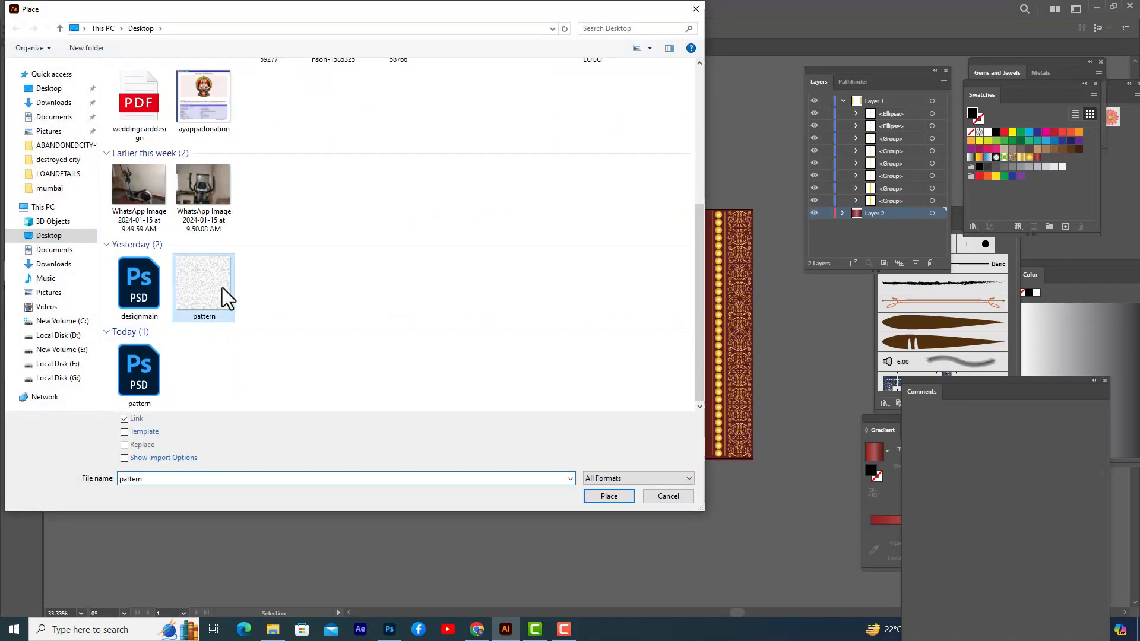
{"action": "left_click", "coordinate": [608, 497]}
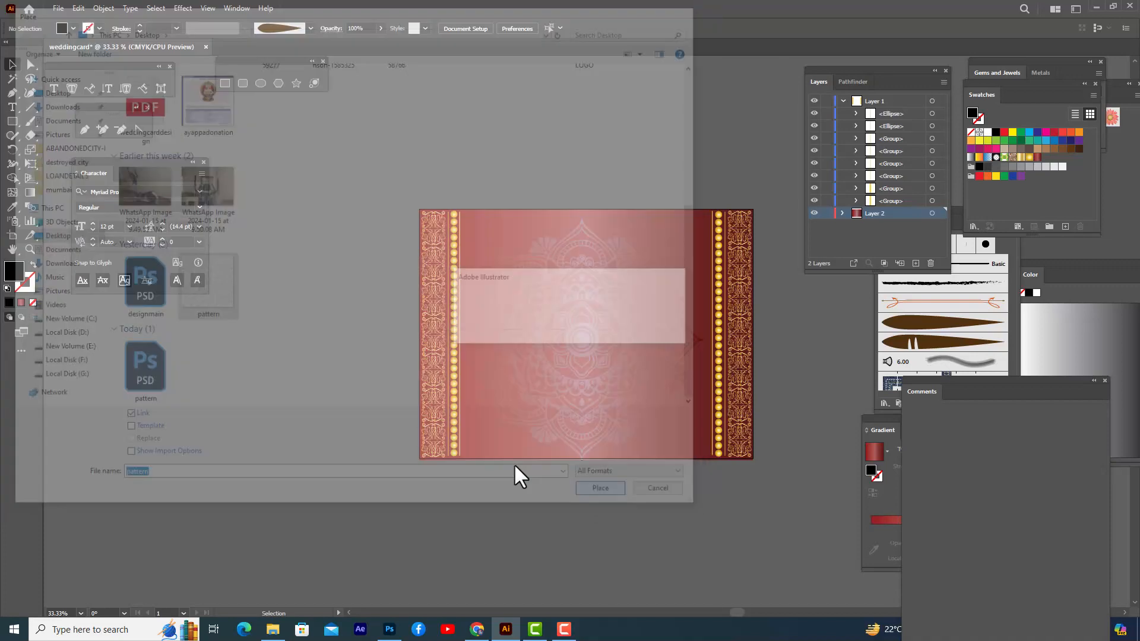
{"action": "left_click", "coordinate": [657, 328]}
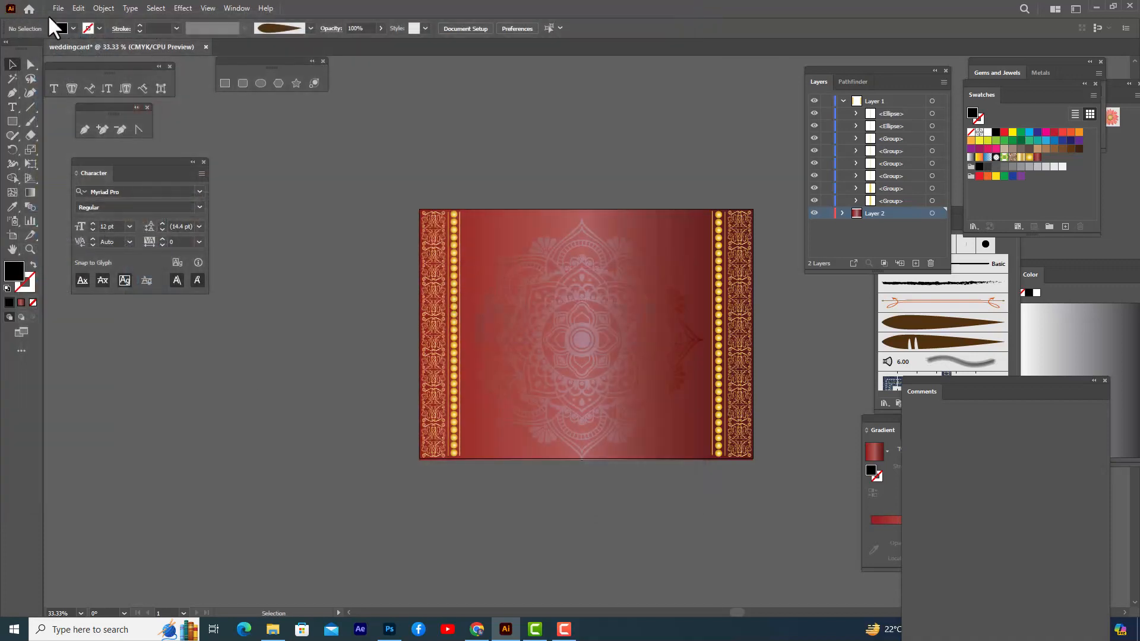
- Place pattern.psd from the Desktop as a linked file beside the lower left of the card
{"action": "left_click", "coordinate": [58, 9]}
{"action": "left_click", "coordinate": [103, 222]}
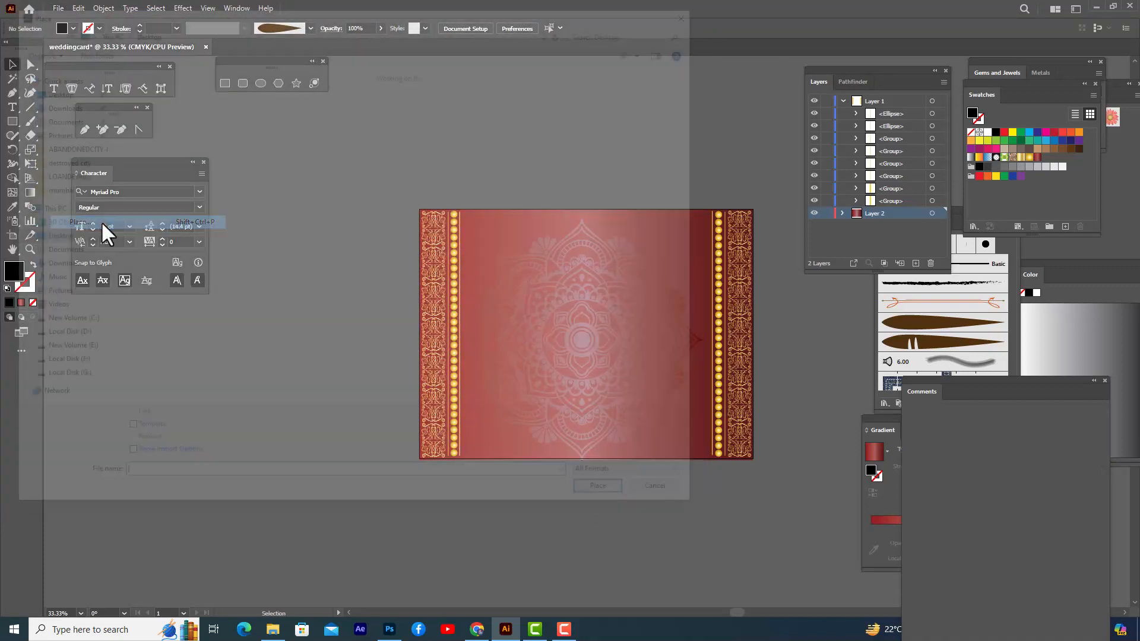
{"action": "scroll", "coordinate": [294, 297], "scroll_direction": "down", "scroll_amount": 5}
{"action": "left_click", "coordinate": [166, 369]}
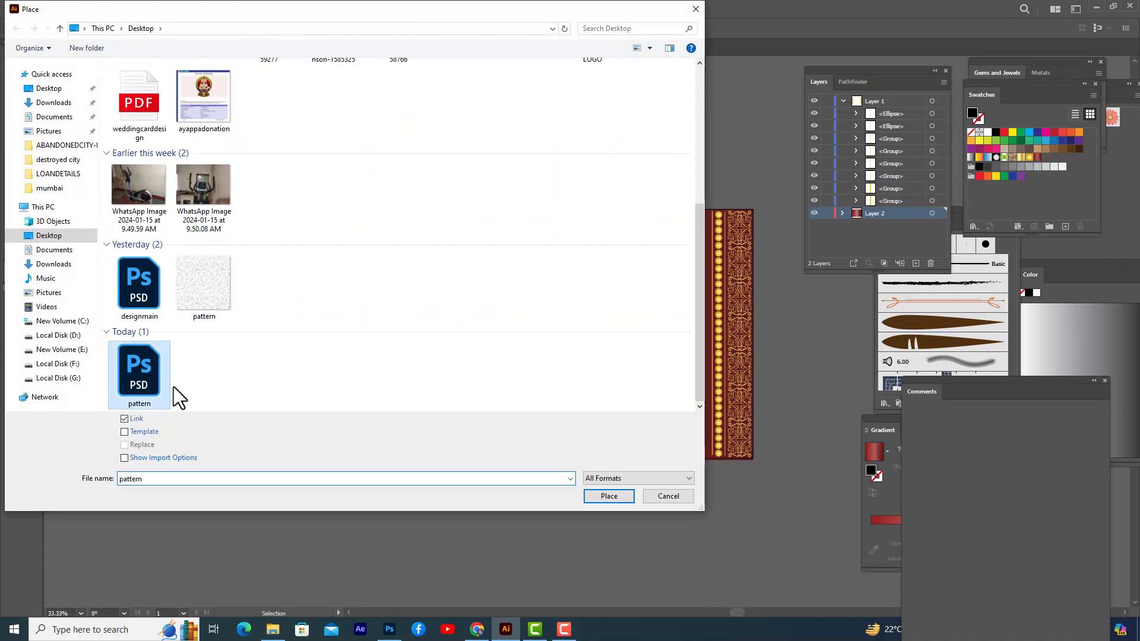
{"action": "left_click", "coordinate": [609, 496]}
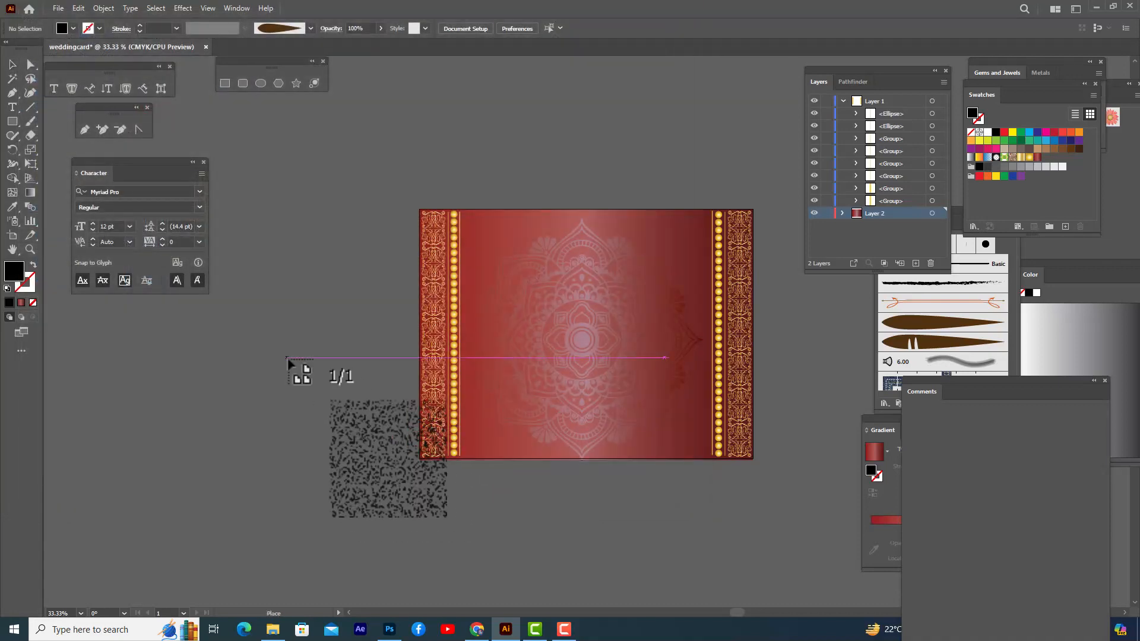
{"action": "left_click", "coordinate": [288, 357]}
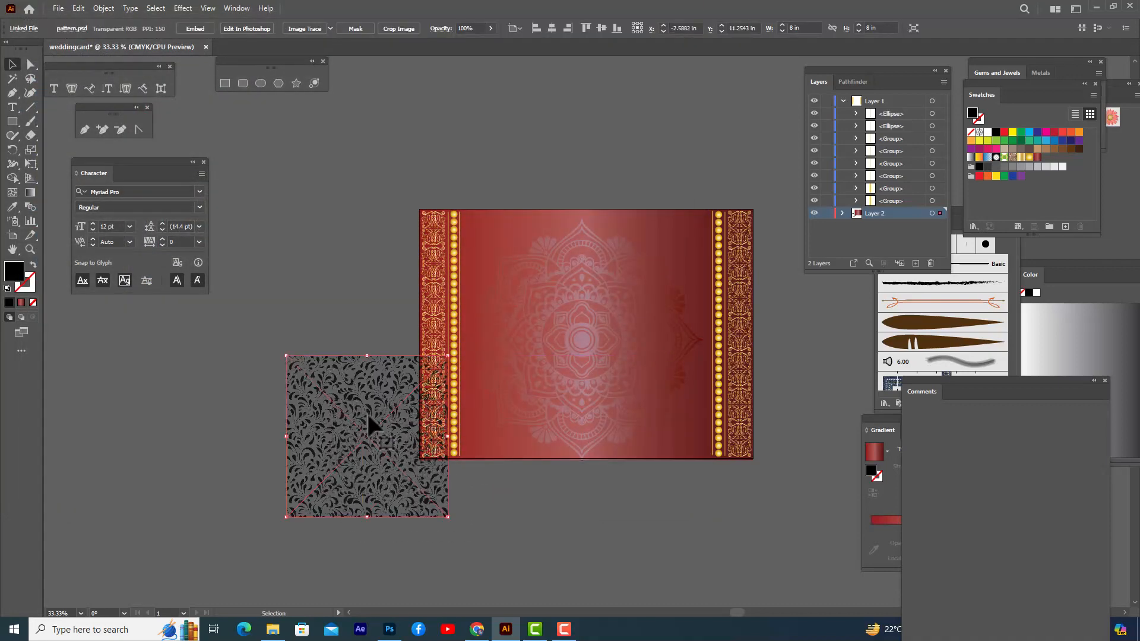
- Move the floral pattern onto the card and scale it proportionally to about 12 in square, filling the area between the gold borders
{"action": "left_click_drag", "start_coordinate": [367, 412], "coordinate": [579, 303]}
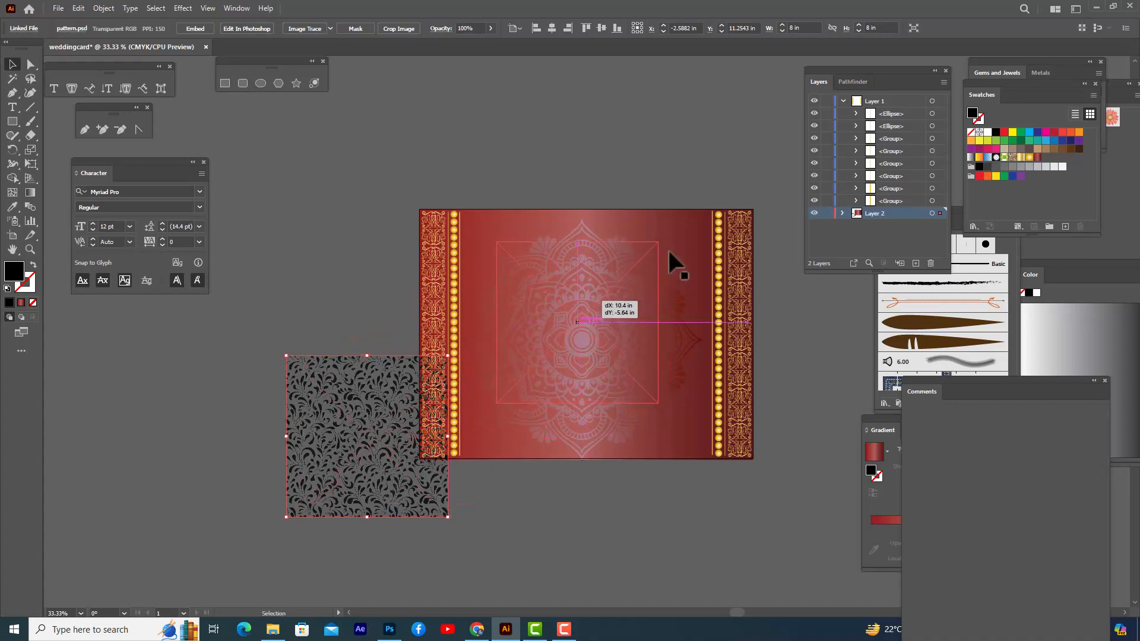
{"action": "left_click_drag", "start_coordinate": [665, 238], "coordinate": [720, 218]}
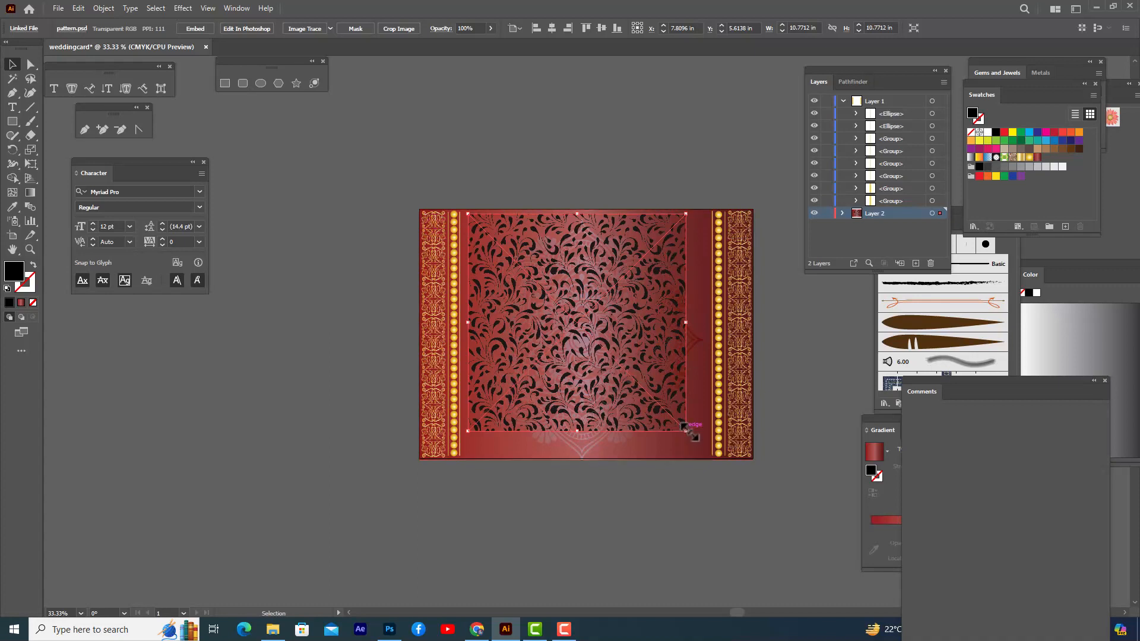
{"action": "left_click_drag", "start_coordinate": [687, 432], "coordinate": [708, 450]}
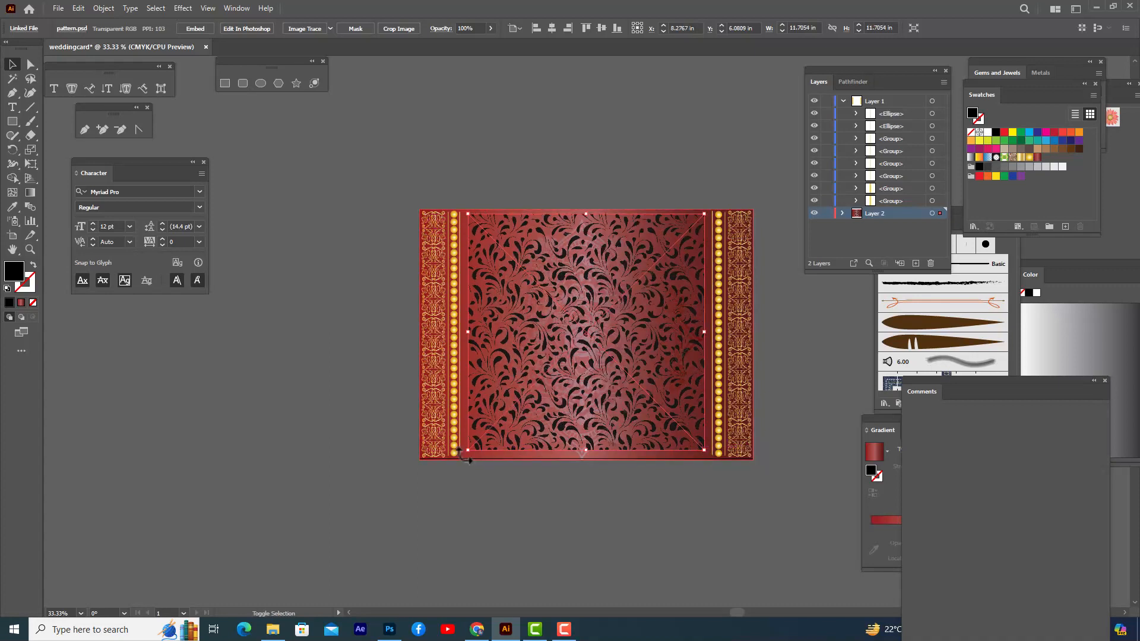
{"action": "left_click_drag", "start_coordinate": [466, 456], "coordinate": [458, 462]}
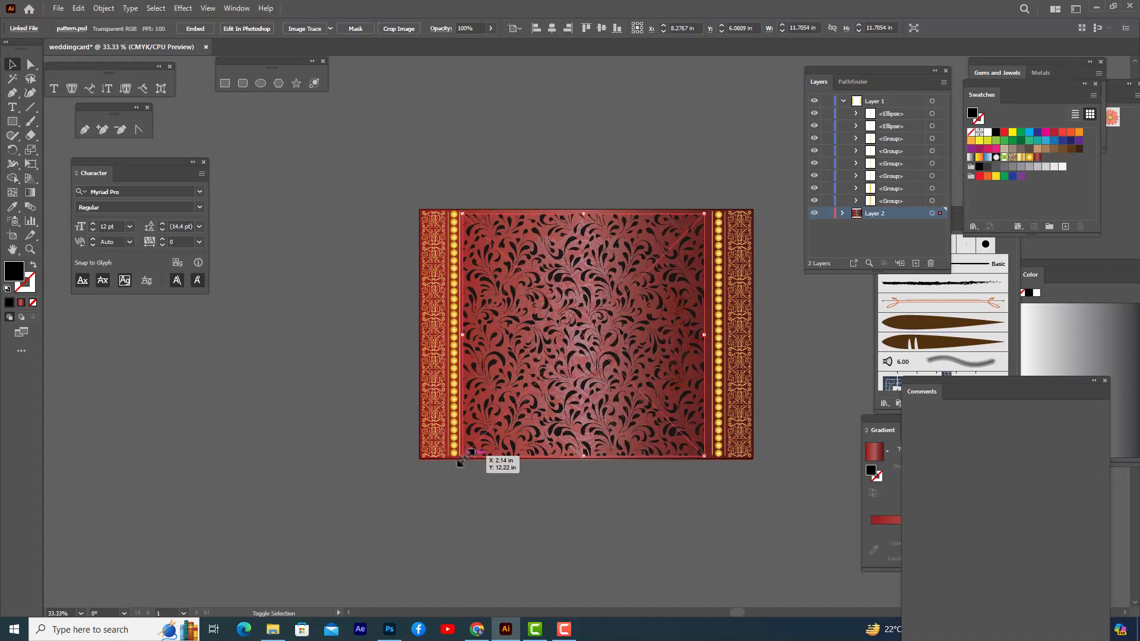
{"action": "left_click", "coordinate": [638, 185]}
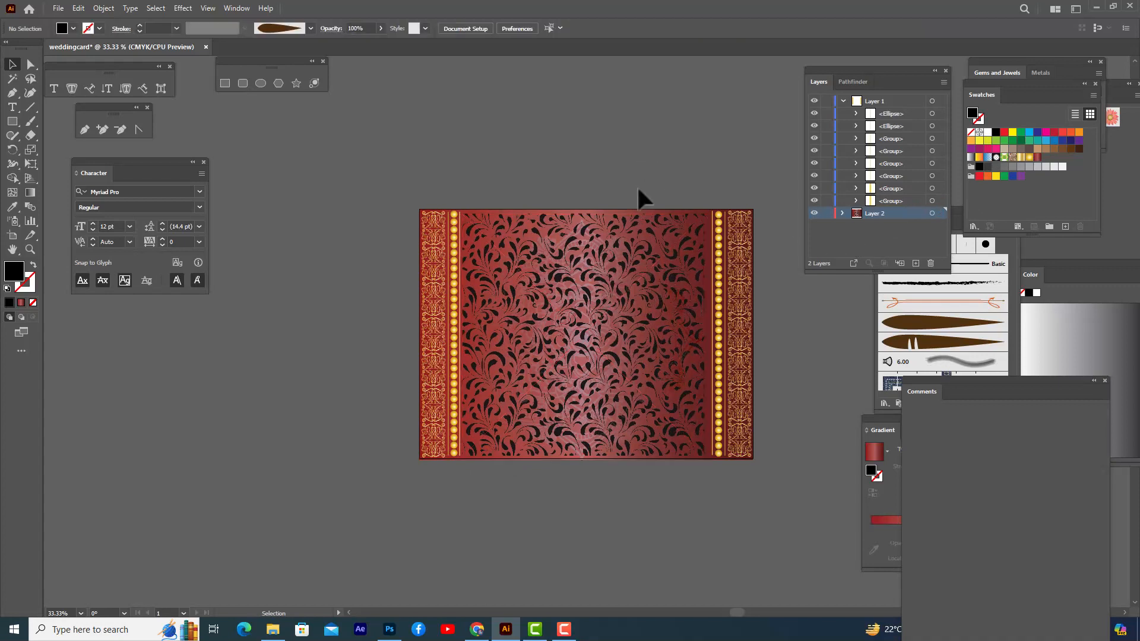
- Move the pattern image beneath the mandala group in Layer 2's stacking order
{"action": "left_click", "coordinate": [656, 236]}
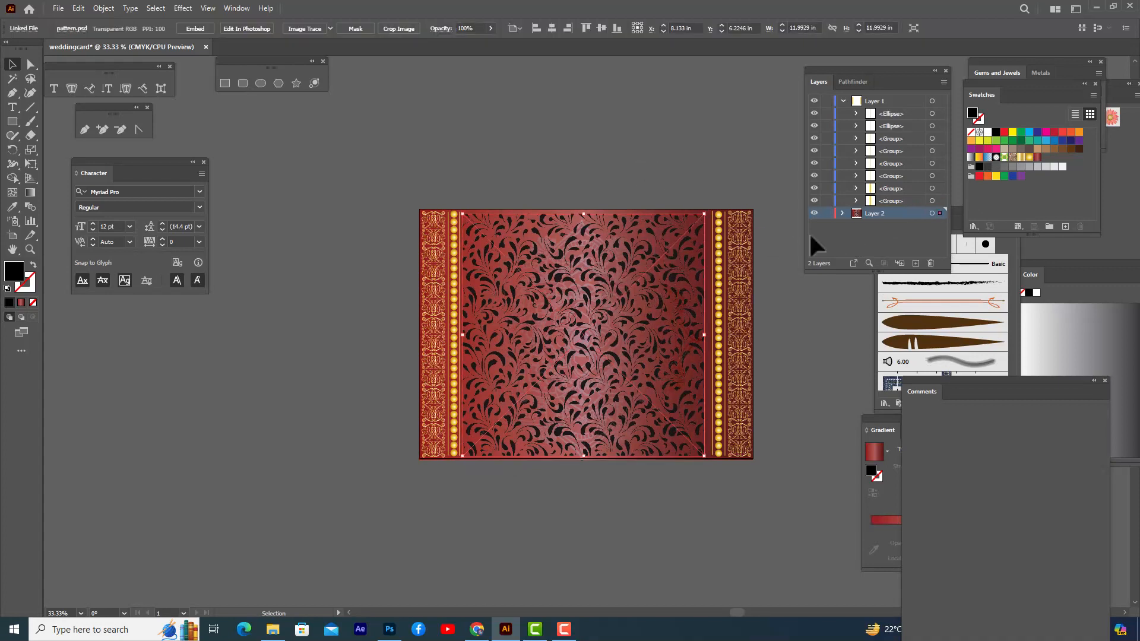
{"action": "left_click", "coordinate": [842, 212]}
{"action": "left_click", "coordinate": [903, 230]}
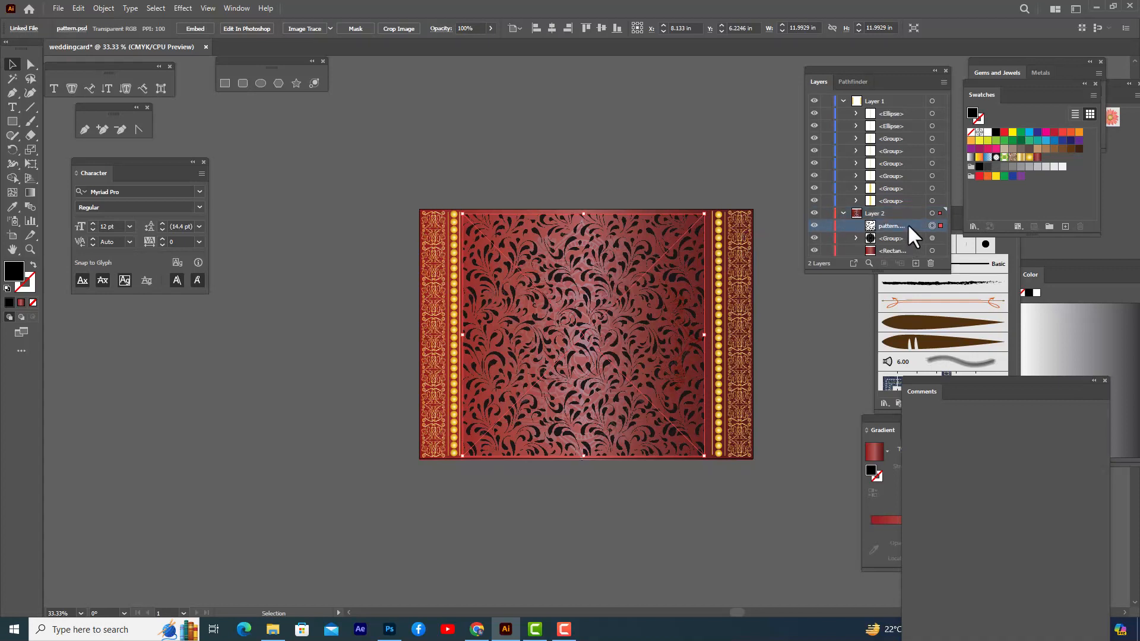
{"action": "left_click_drag", "start_coordinate": [908, 223], "coordinate": [906, 250]}
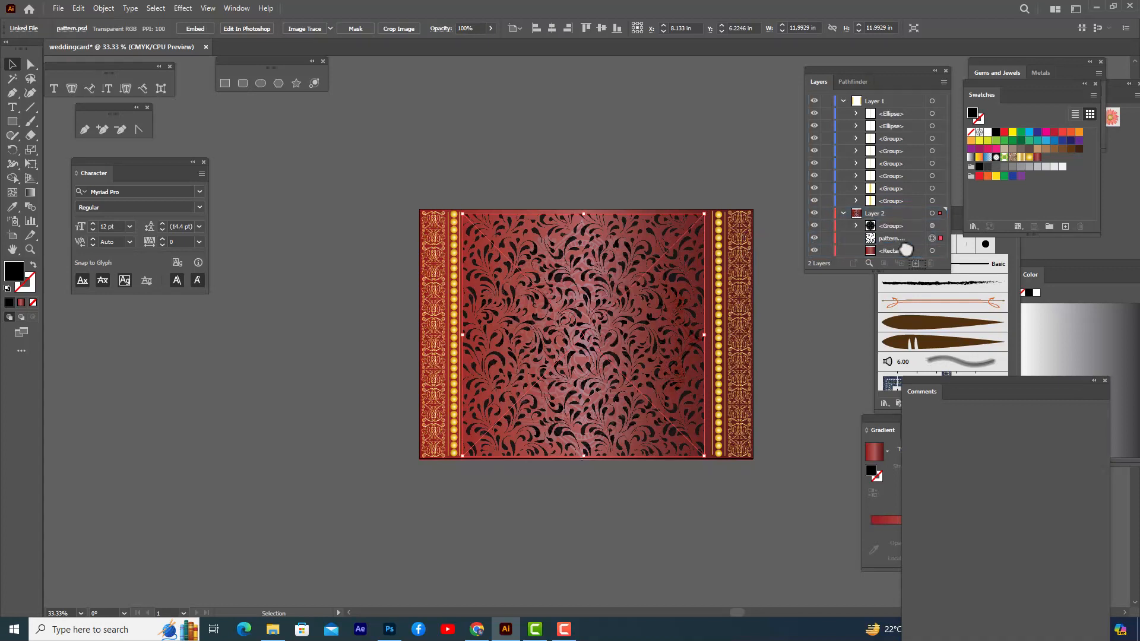
{"action": "left_click", "coordinate": [626, 134]}
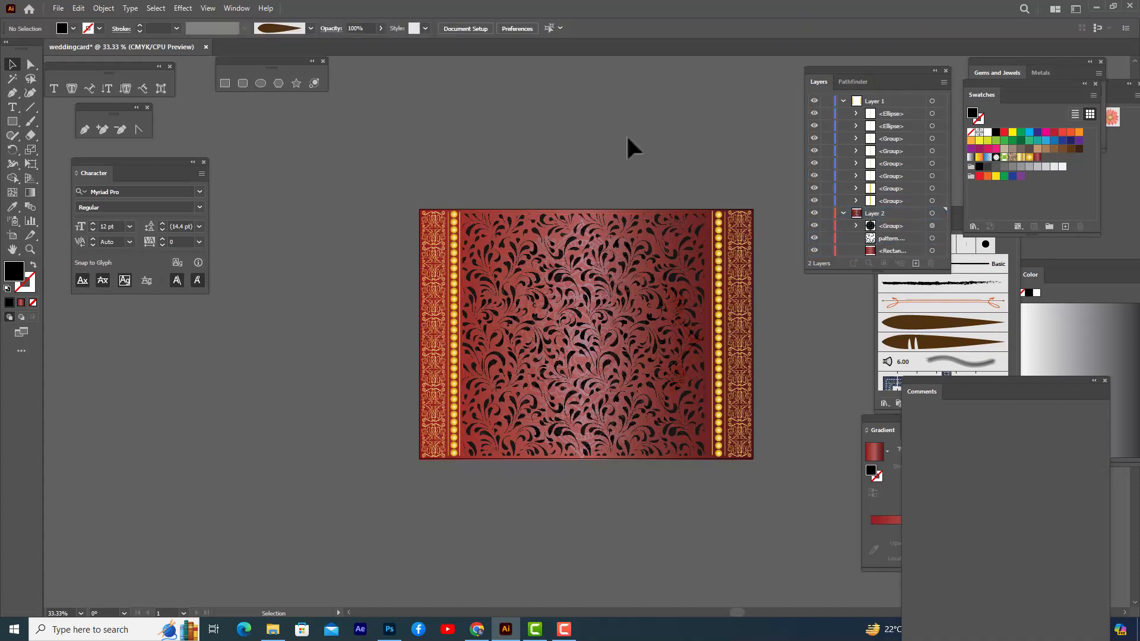
- Stretch the pattern image on all sides to cover the whole card, about 16.5 by 12.4 in
{"action": "left_click", "coordinate": [654, 235]}
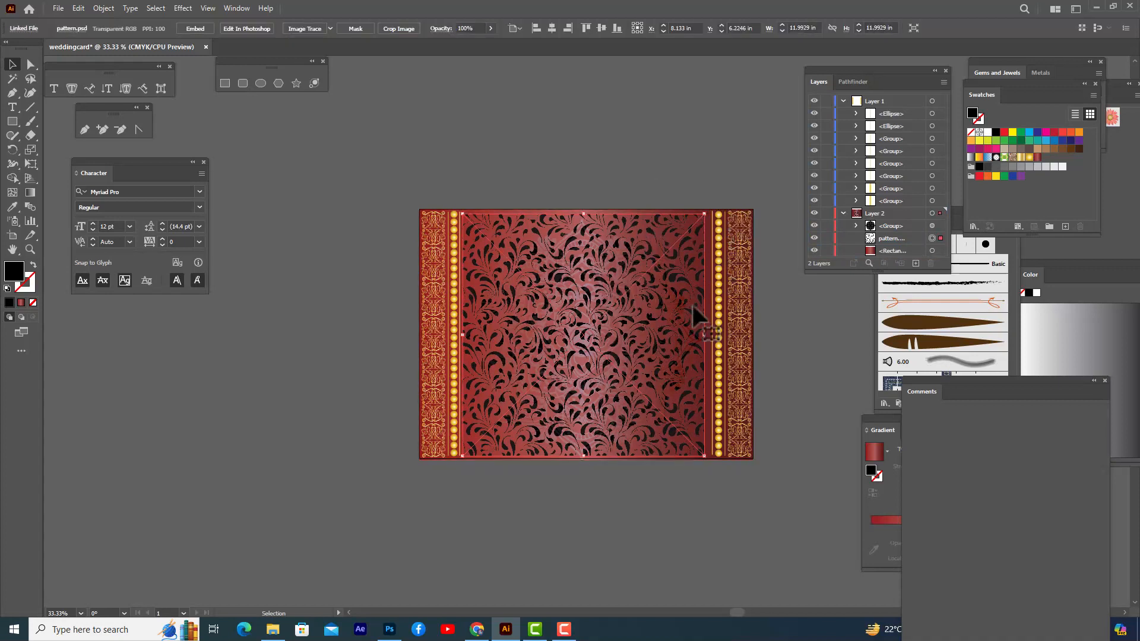
{"action": "left_click_drag", "start_coordinate": [706, 335], "coordinate": [751, 337]}
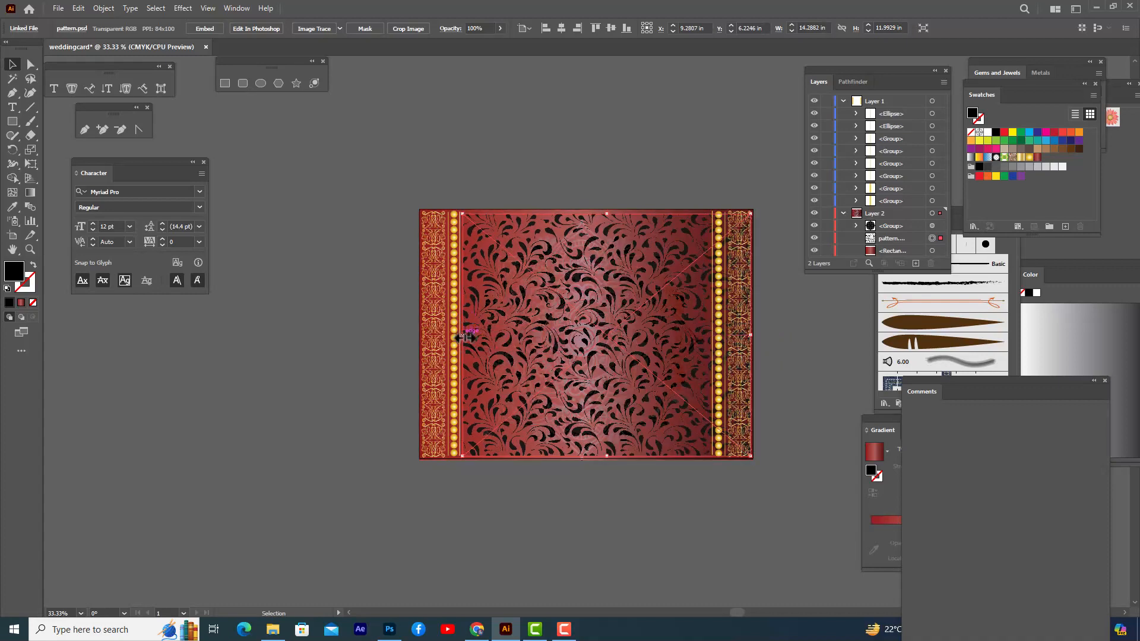
{"action": "left_click_drag", "start_coordinate": [461, 332], "coordinate": [419, 337]}
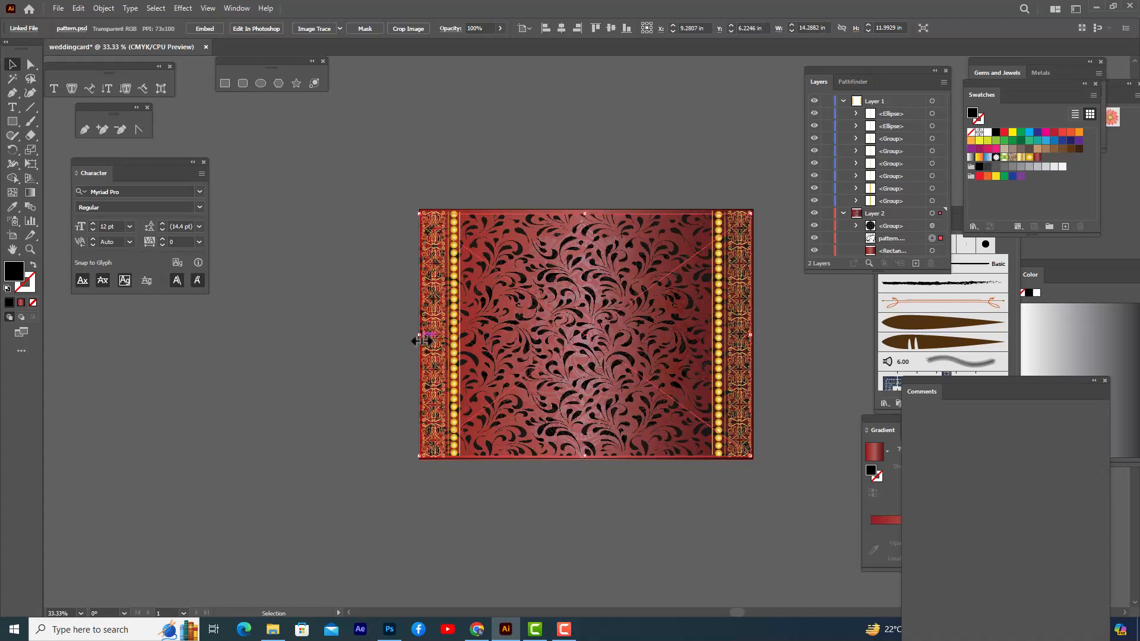
{"action": "left_click_drag", "start_coordinate": [588, 211], "coordinate": [591, 203]}
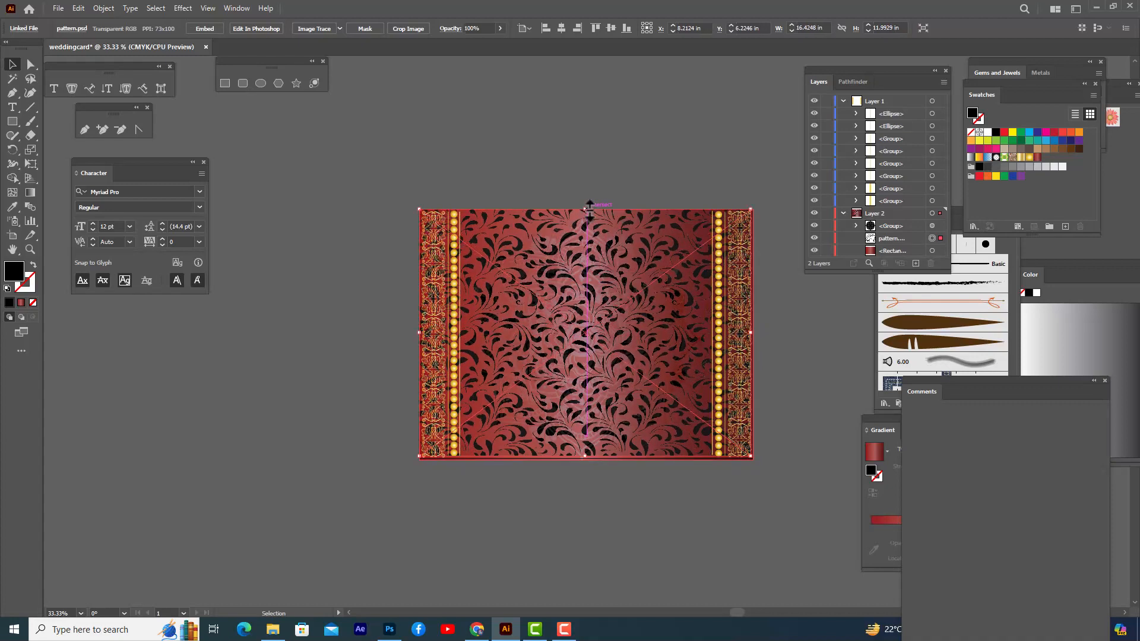
{"action": "left_click_drag", "start_coordinate": [586, 457], "coordinate": [586, 461]}
{"action": "left_click_drag", "start_coordinate": [753, 337], "coordinate": [755, 336]}
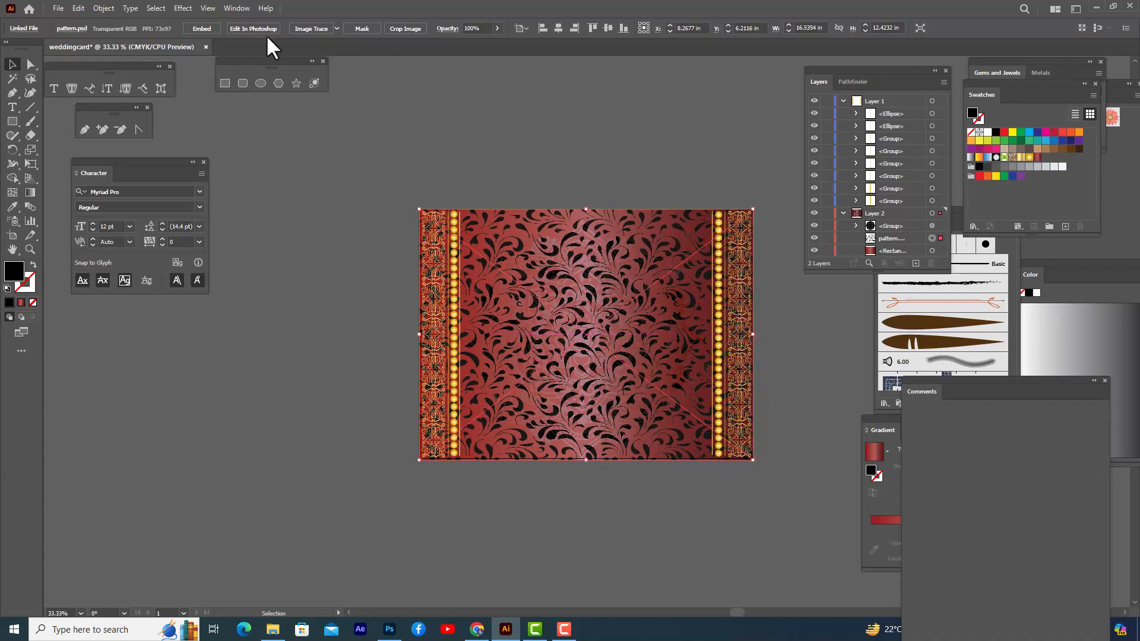
- Set the pattern image's blending mode to Soft Light and its opacity to 22%, trying Overlay first
{"action": "left_click", "coordinate": [448, 28]}
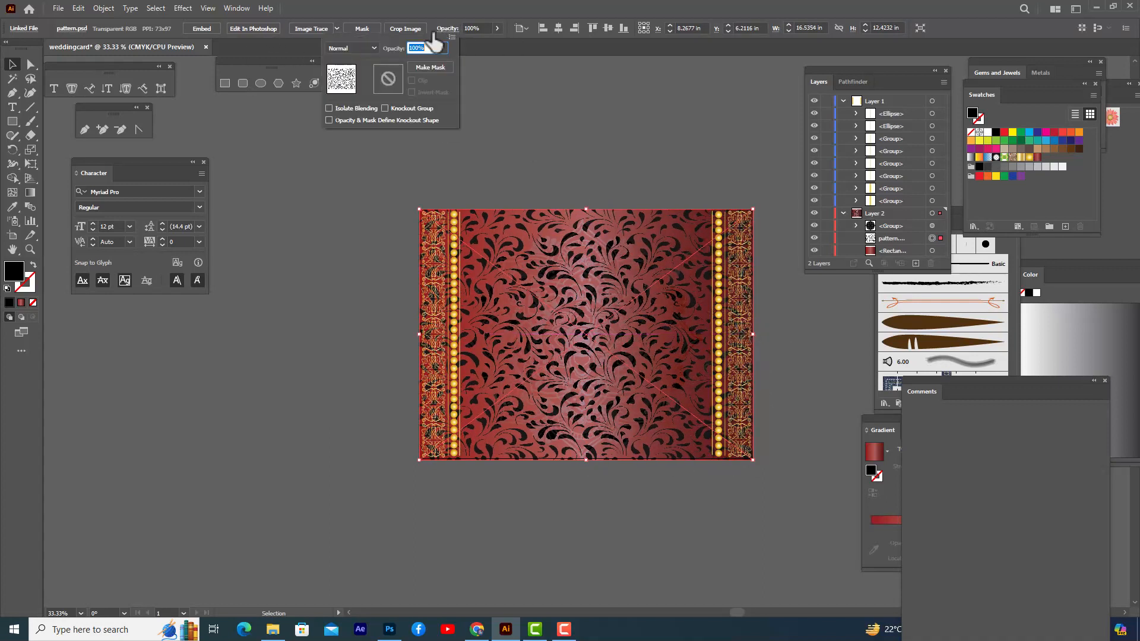
{"action": "left_click", "coordinate": [354, 49]}
{"action": "left_click", "coordinate": [371, 164]}
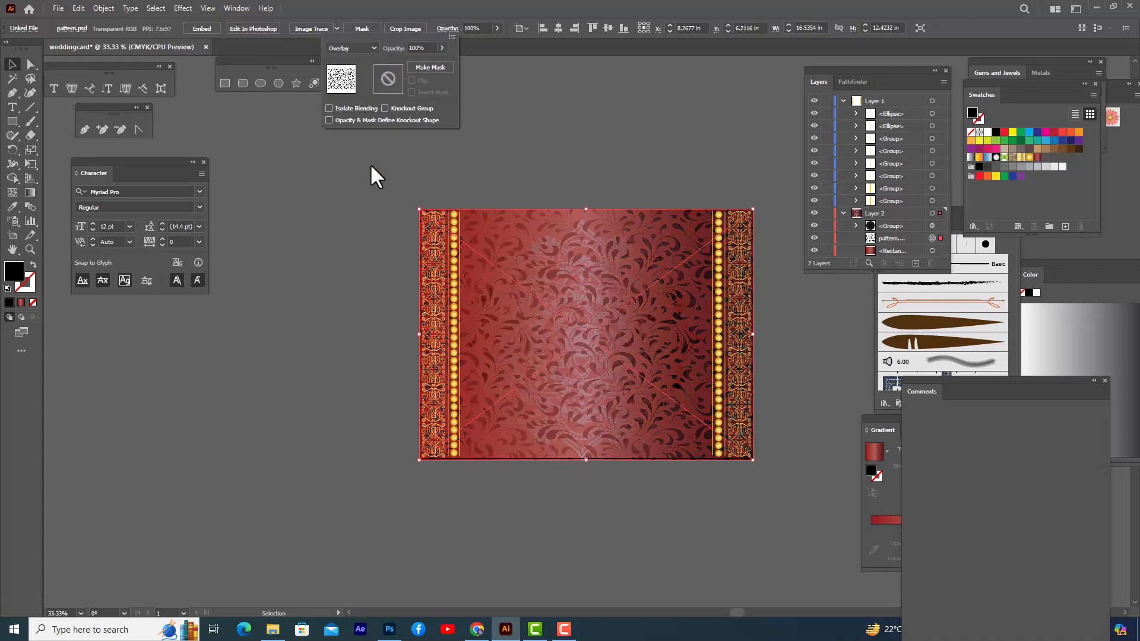
{"action": "left_click", "coordinate": [358, 49]}
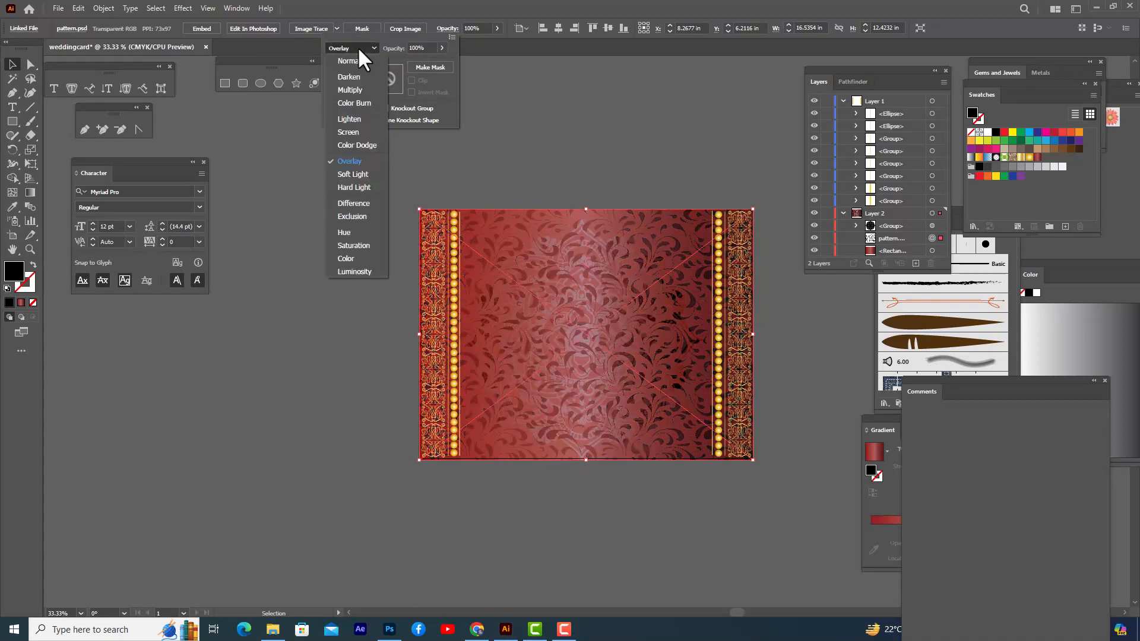
{"action": "left_click", "coordinate": [362, 175]}
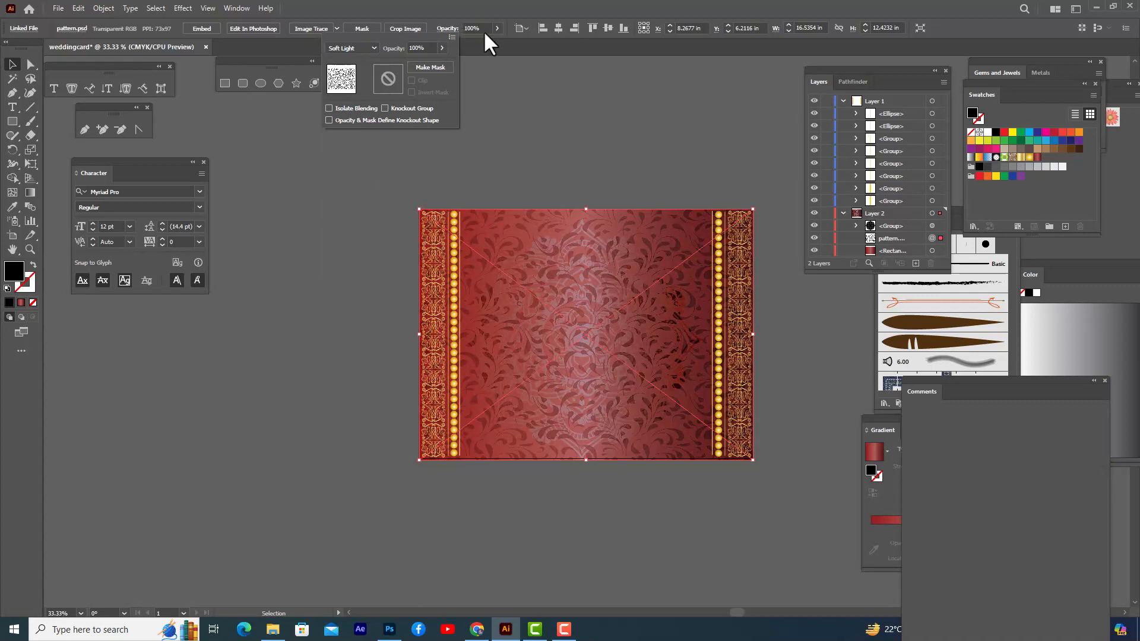
{"action": "left_click", "coordinate": [441, 47]}
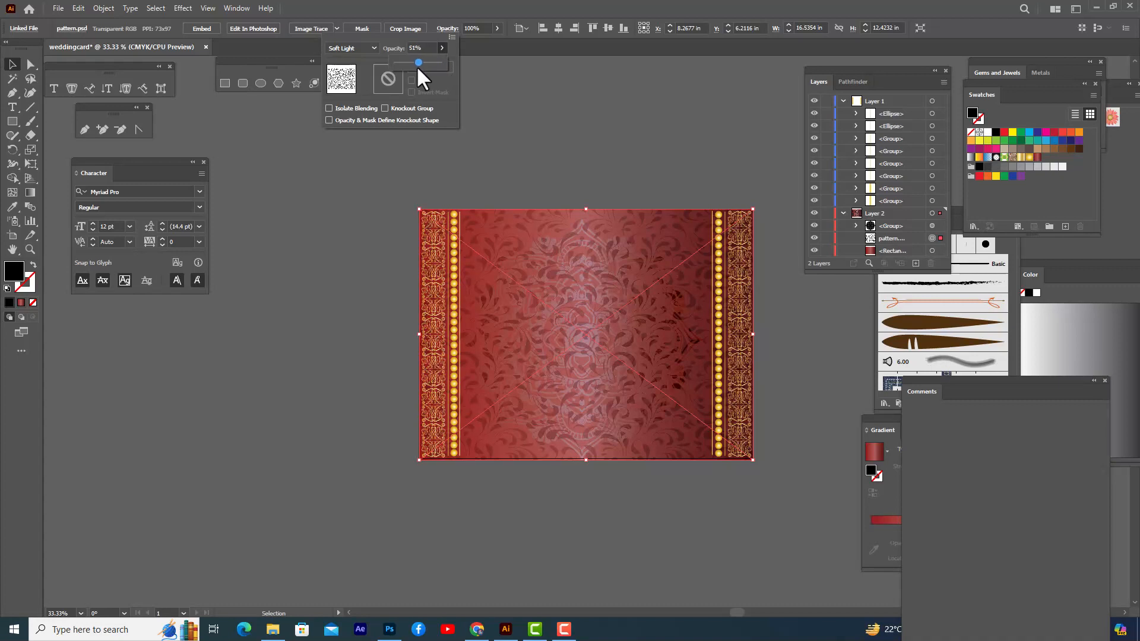
{"action": "left_click_drag", "start_coordinate": [410, 67], "coordinate": [409, 68]}
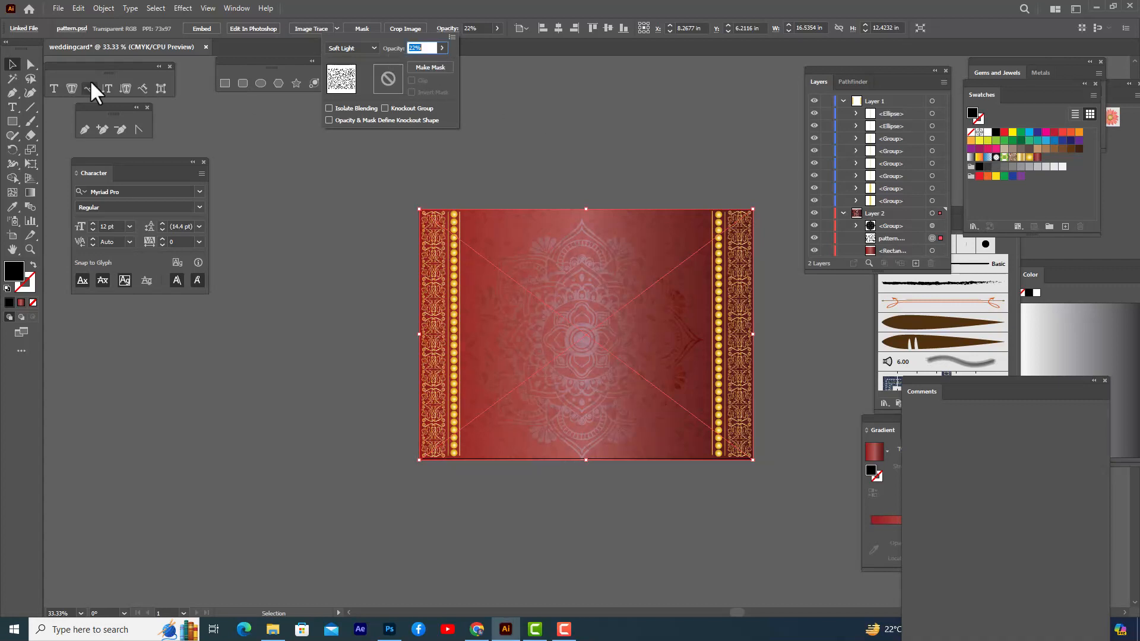
{"action": "left_click", "coordinate": [626, 145]}
{"action": "left_click", "coordinate": [626, 145]}
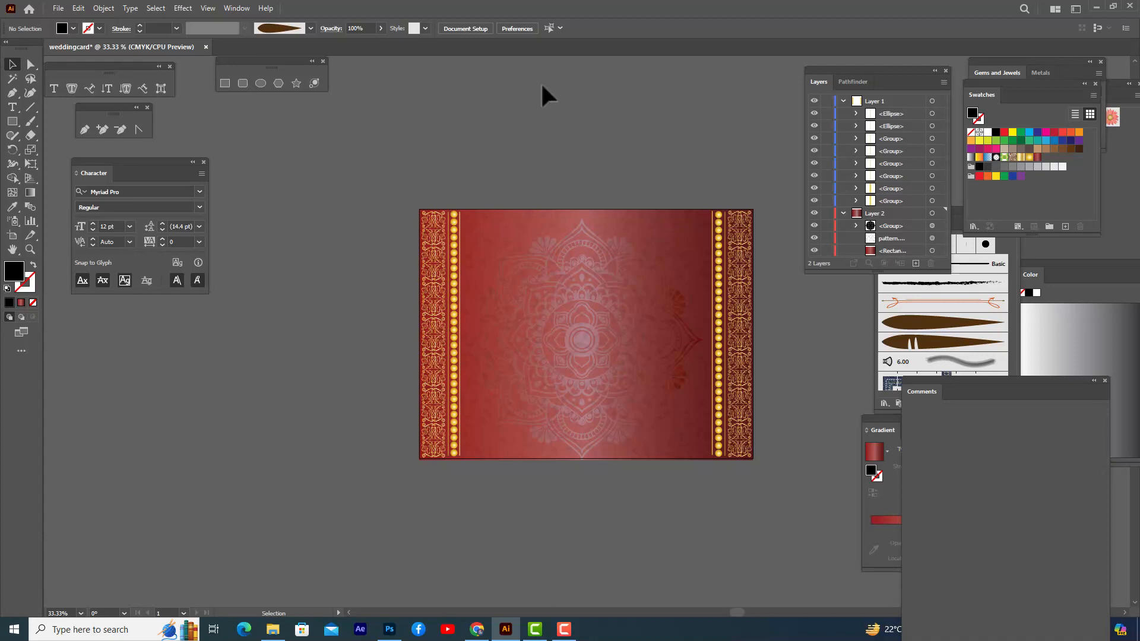
- Shorten the mandala group slightly from its lower edge to about 11.8 in high
{"action": "left_click", "coordinate": [587, 313]}
{"action": "left_click_drag", "start_coordinate": [585, 461], "coordinate": [583, 456]}
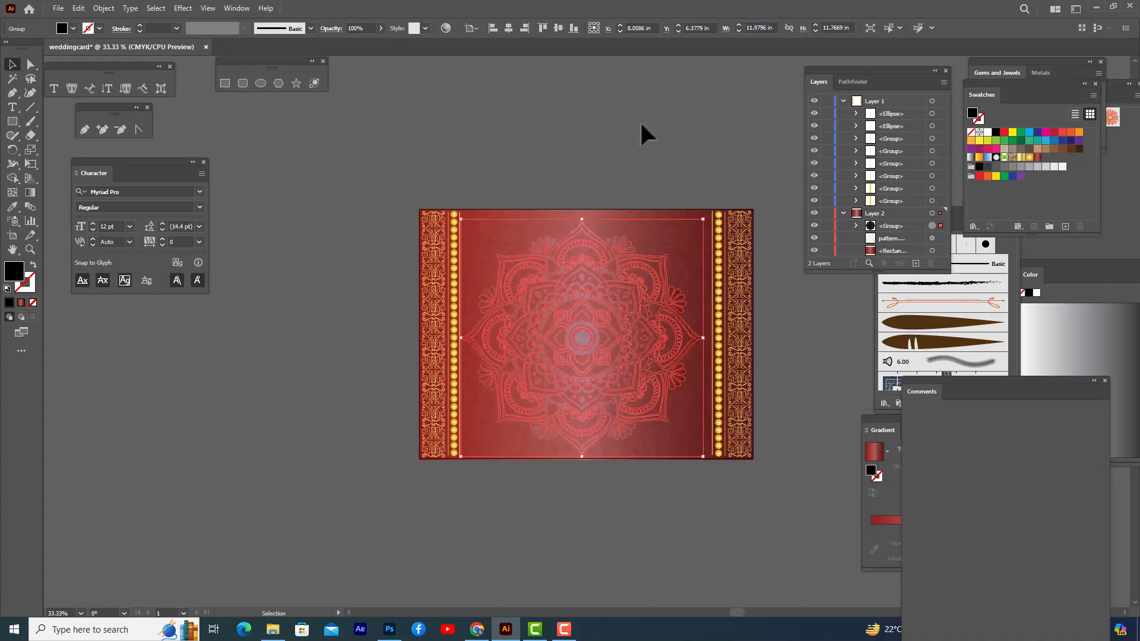
{"action": "left_click", "coordinate": [634, 154]}
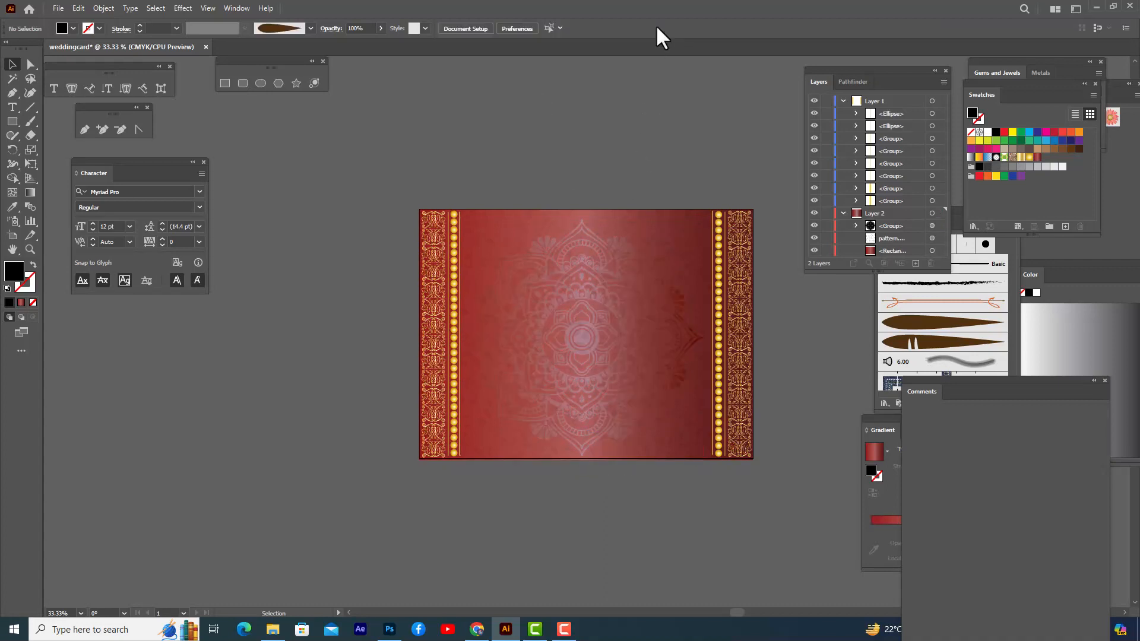
- Collapse Layer 1 and Layer 2 and add a new empty layer above them
{"action": "left_click_drag", "start_coordinate": [820, 69], "coordinate": [844, 61]}
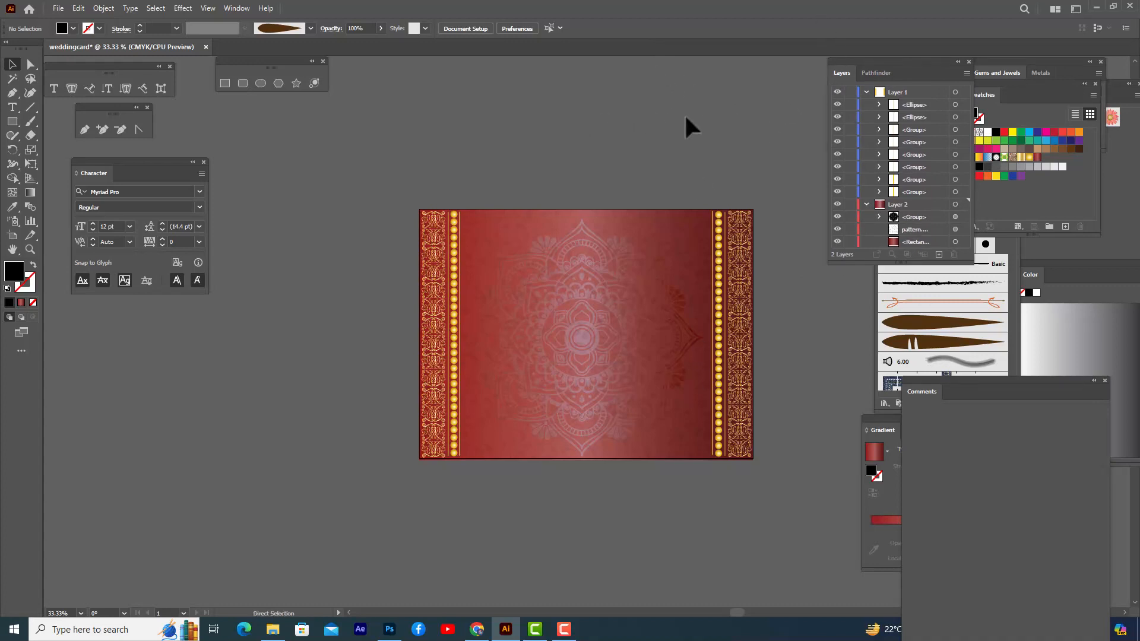
{"action": "key", "text": "ctrl+equal"}
{"action": "left_click", "coordinate": [867, 92]}
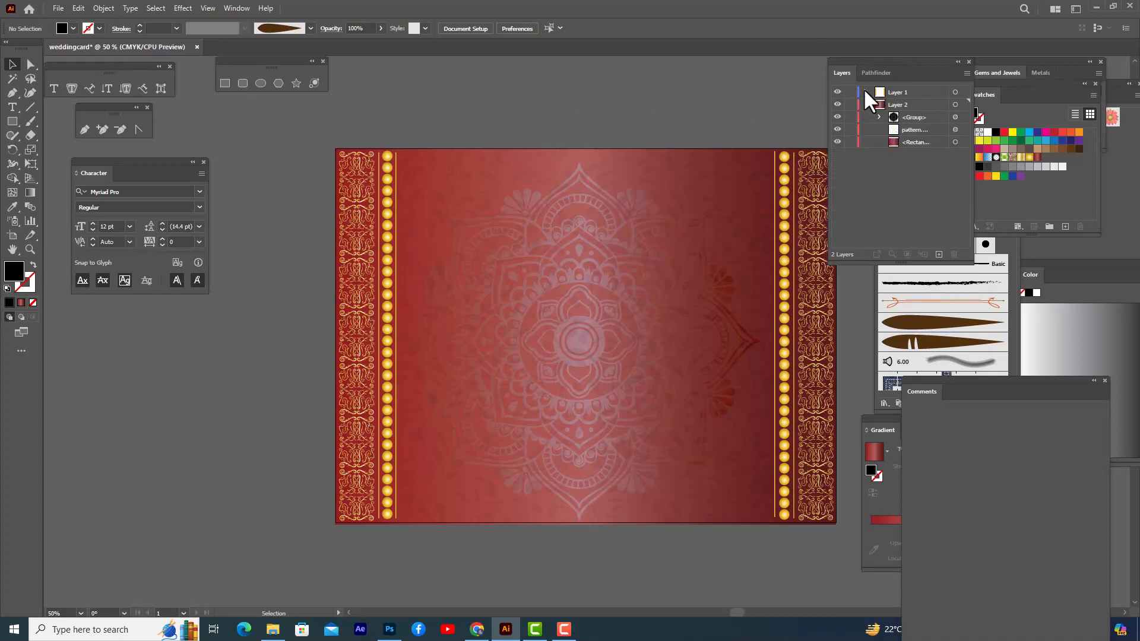
{"action": "left_click", "coordinate": [867, 104]}
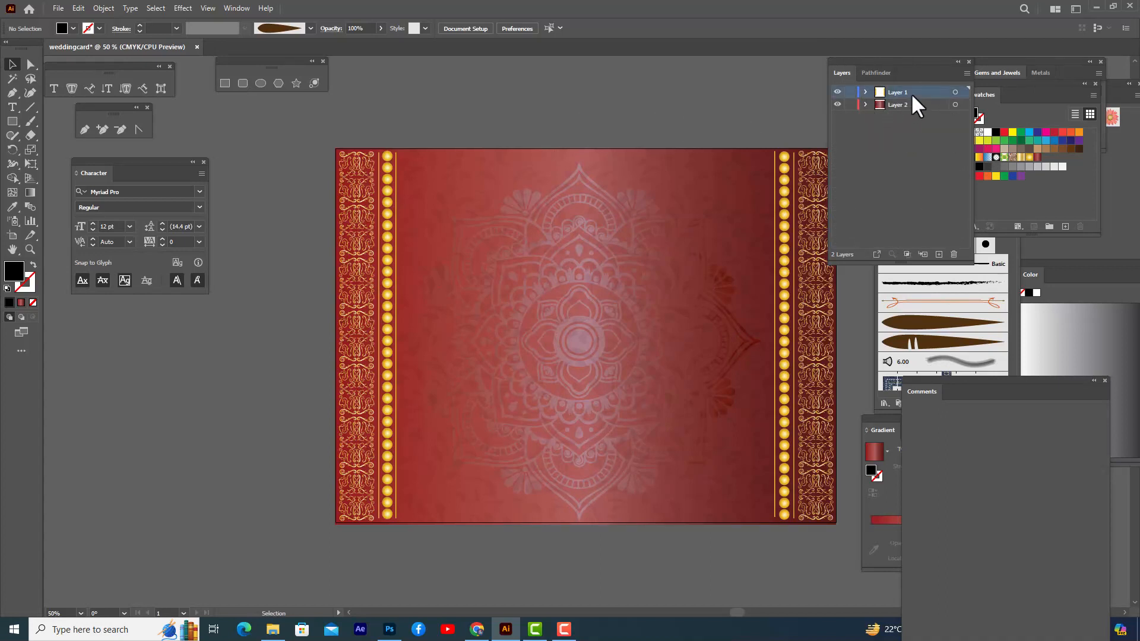
{"action": "left_click", "coordinate": [939, 254]}
{"action": "left_click_drag", "start_coordinate": [878, 59], "coordinate": [903, 60]}
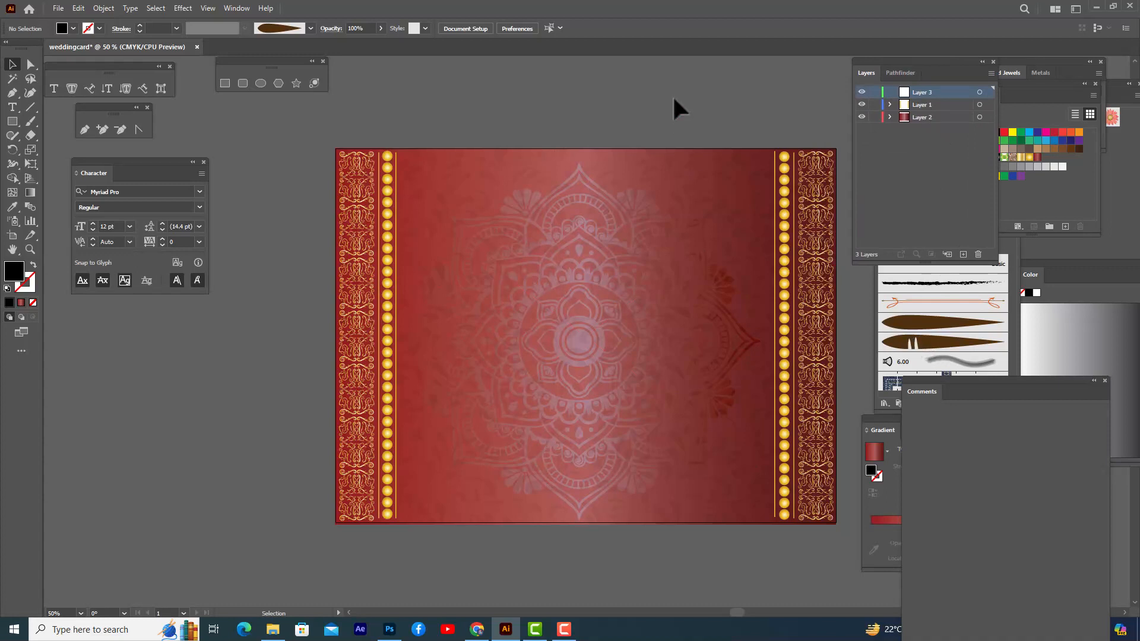
- Draw a vertical guide line about 14.4 in long through the card's middle and centre it horizontally on the card
{"action": "left_click", "coordinate": [920, 324]}
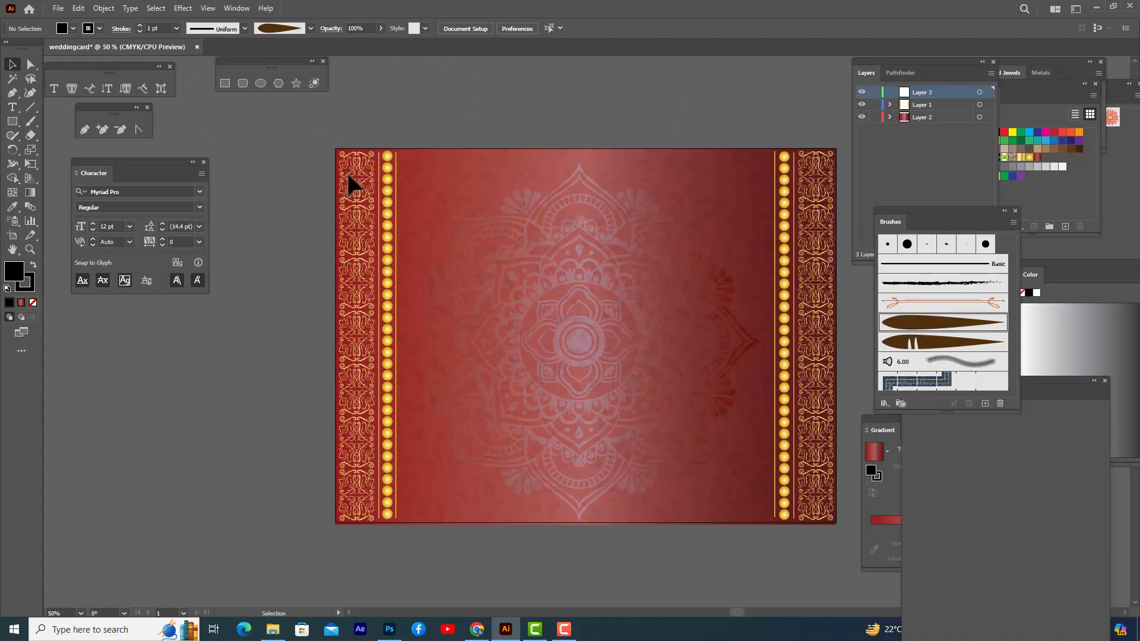
{"action": "left_click", "coordinate": [31, 107]}
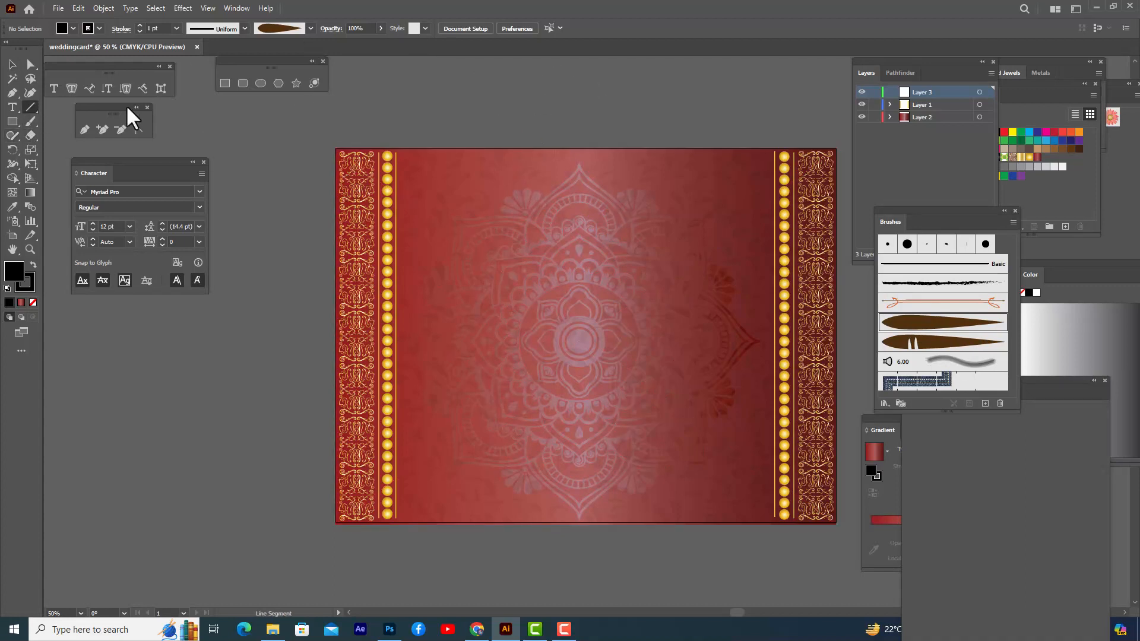
{"action": "right_click", "coordinate": [34, 109]}
{"action": "left_click", "coordinate": [61, 108]}
{"action": "left_click_drag", "start_coordinate": [583, 109], "coordinate": [584, 544]}
{"action": "left_click", "coordinate": [11, 64]}
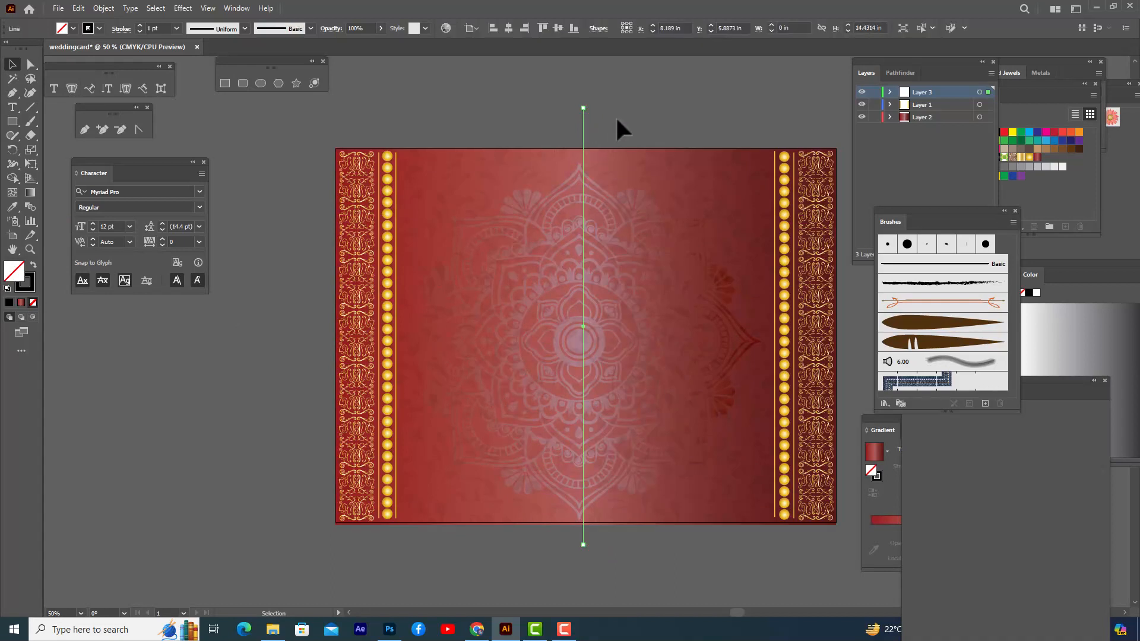
{"action": "left_click", "coordinate": [509, 28]}
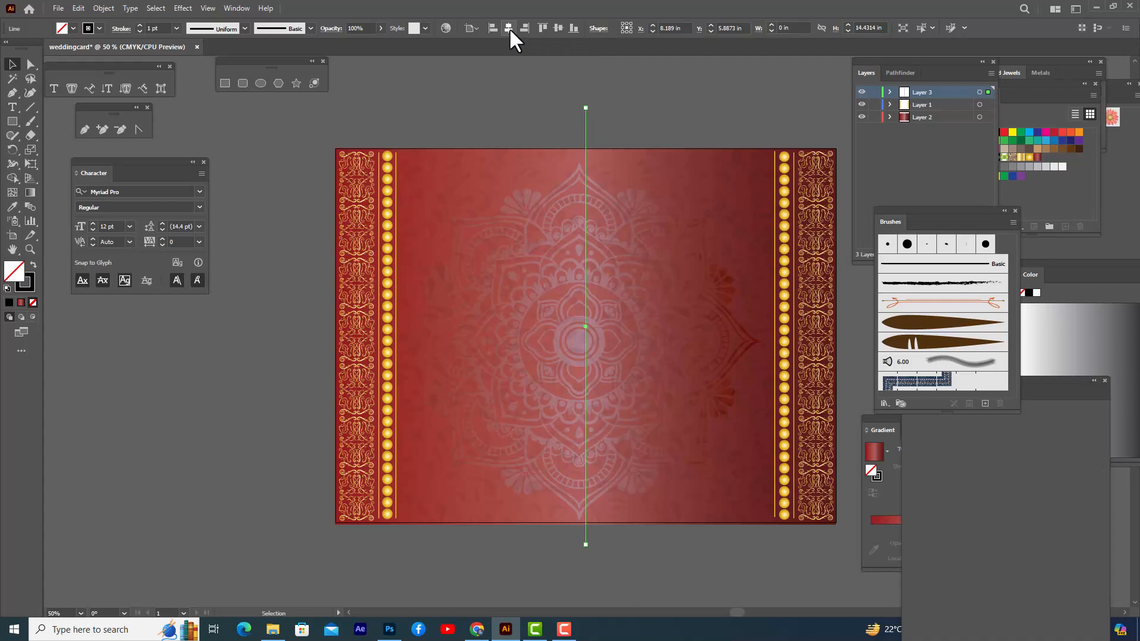
{"action": "left_click", "coordinate": [671, 116]}
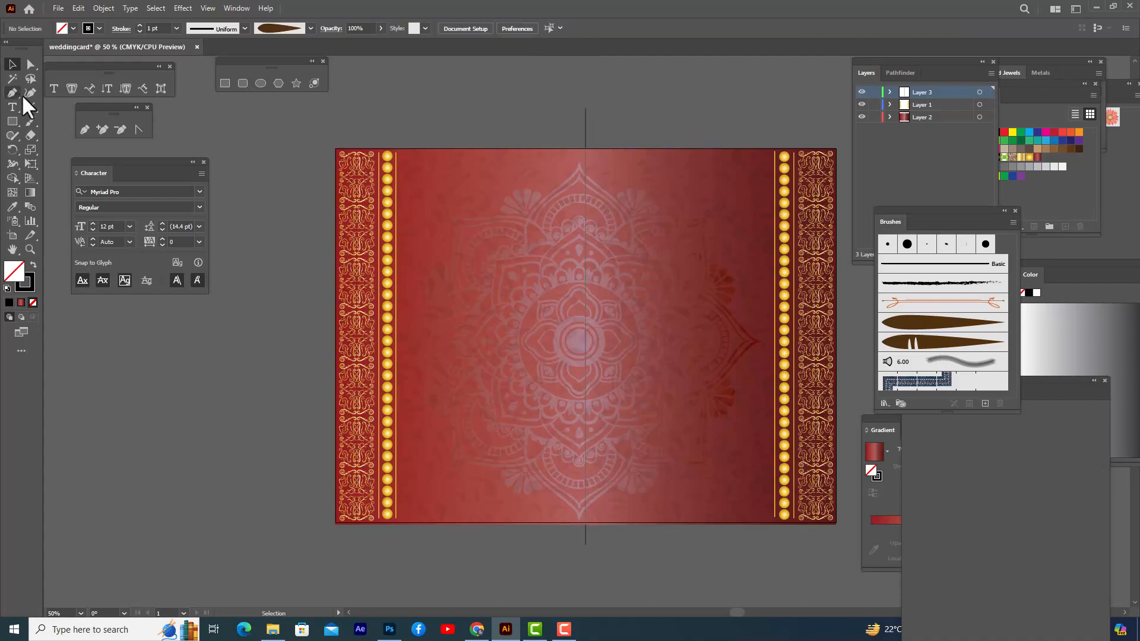
- Lock Layer 1 and Layer 2 and activate the Paintbrush with the solid tapered brown art brush
{"action": "left_click", "coordinate": [921, 324]}
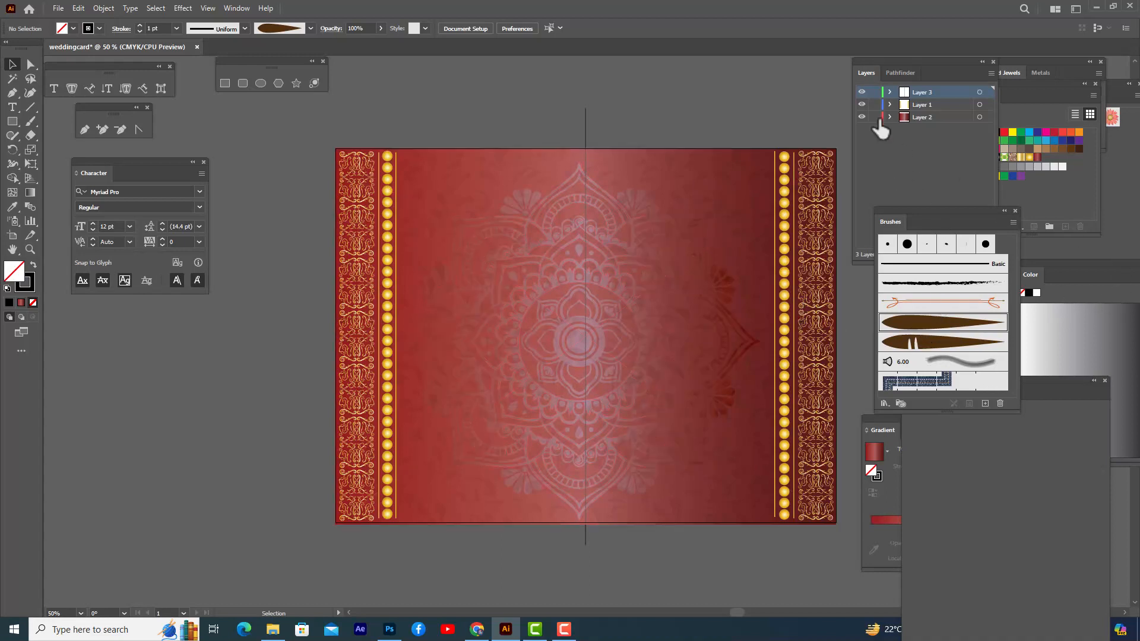
{"action": "left_click_drag", "start_coordinate": [874, 105], "coordinate": [874, 118]}
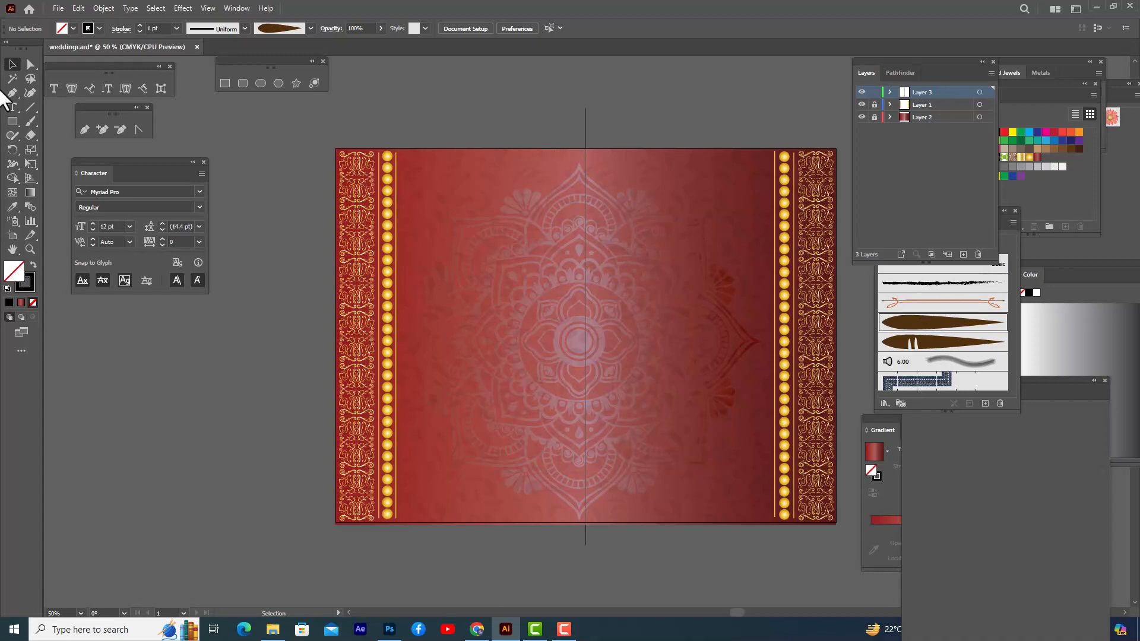
{"action": "left_click", "coordinate": [30, 120]}
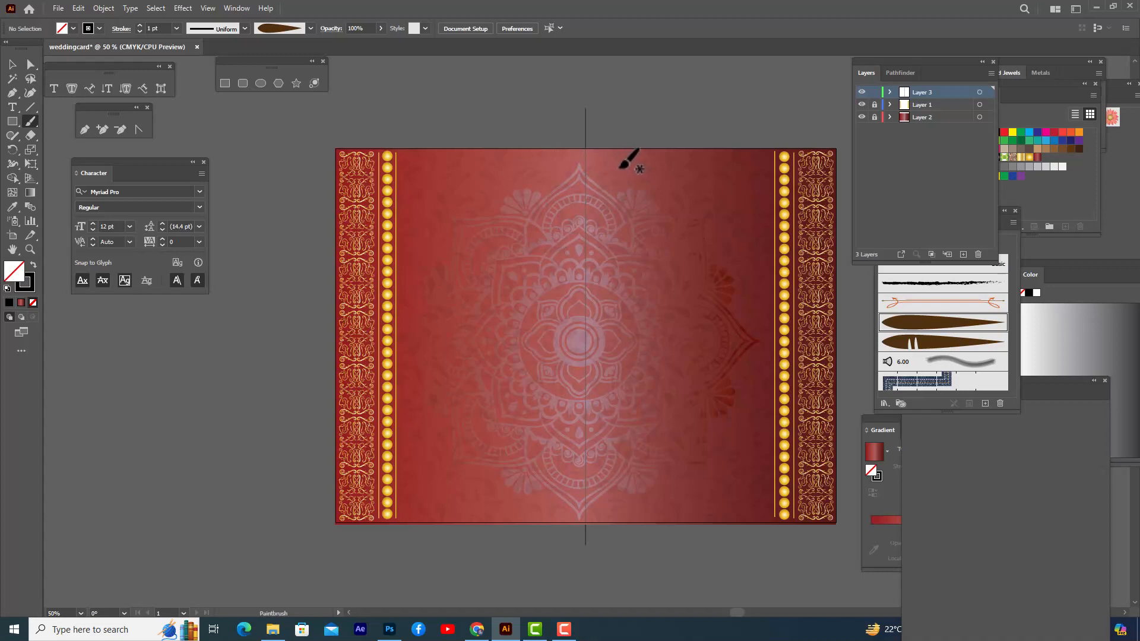
- Paint an S-shaped scroll with curled ends across the card's upper right half, undoing the first stroke and repainting from the centre line
{"action": "mouse_move", "coordinate": [621, 168]}
{"action": "left_mouse_down"}
{"action": "mouse_move", "coordinate": [613, 190]}
{"action": "mouse_move", "coordinate": [601, 174]}
{"action": "mouse_move", "coordinate": [608, 161]}
{"action": "mouse_move", "coordinate": [637, 160]}
{"action": "mouse_move", "coordinate": [701, 206]}
{"action": "mouse_move", "coordinate": [748, 200]}
{"action": "mouse_move", "coordinate": [755, 178]}
{"action": "mouse_move", "coordinate": [738, 167]}
{"action": "mouse_move", "coordinate": [717, 190]}
{"action": "left_mouse_up"}
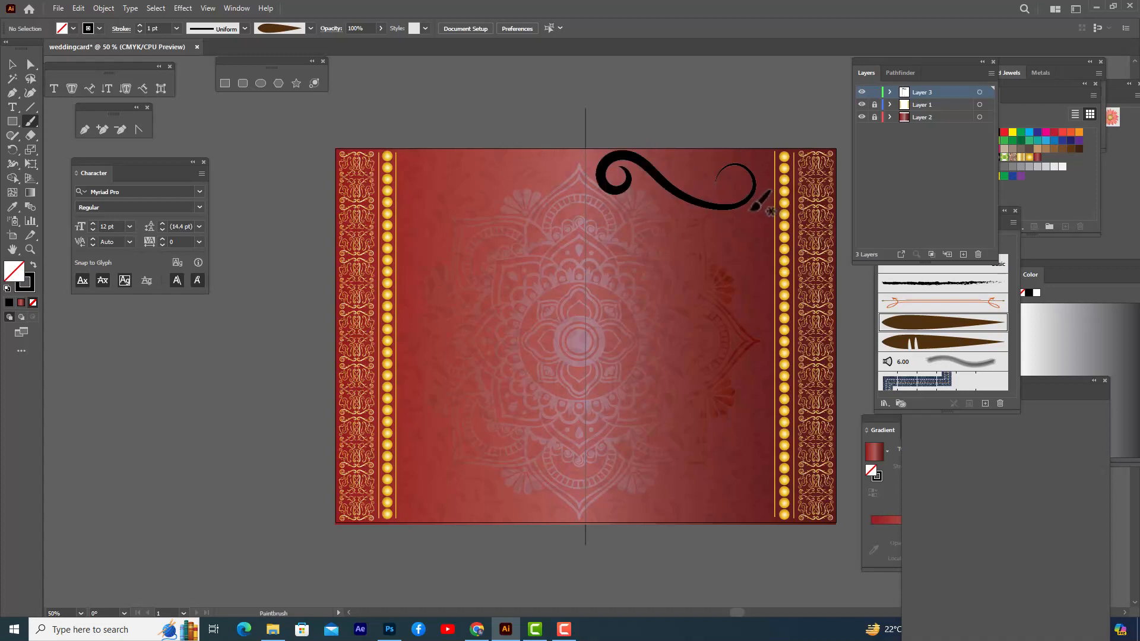
{"action": "key", "text": "ctrl+z"}
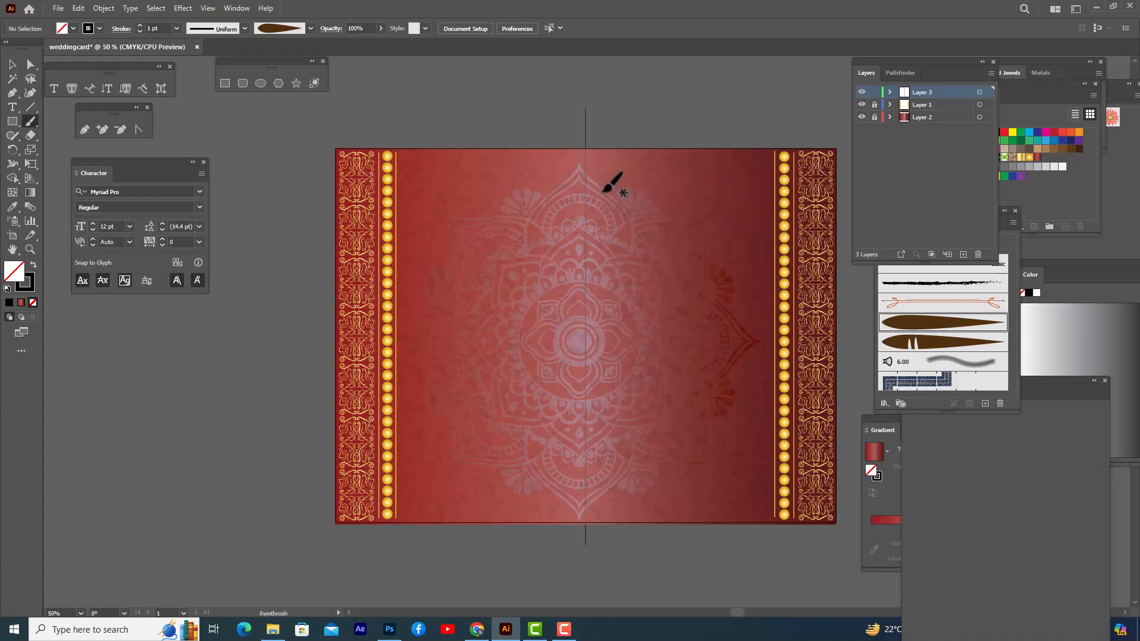
{"action": "mouse_move", "coordinate": [604, 196]}
{"action": "left_mouse_down"}
{"action": "mouse_move", "coordinate": [612, 205]}
{"action": "mouse_move", "coordinate": [595, 203]}
{"action": "mouse_move", "coordinate": [590, 180]}
{"action": "mouse_move", "coordinate": [609, 160]}
{"action": "mouse_move", "coordinate": [737, 209]}
{"action": "mouse_move", "coordinate": [760, 209]}
{"action": "mouse_move", "coordinate": [765, 168]}
{"action": "mouse_move", "coordinate": [745, 168]}
{"action": "mouse_move", "coordinate": [736, 187]}
{"action": "mouse_move", "coordinate": [757, 196]}
{"action": "mouse_move", "coordinate": [762, 176]}
{"action": "left_mouse_up"}
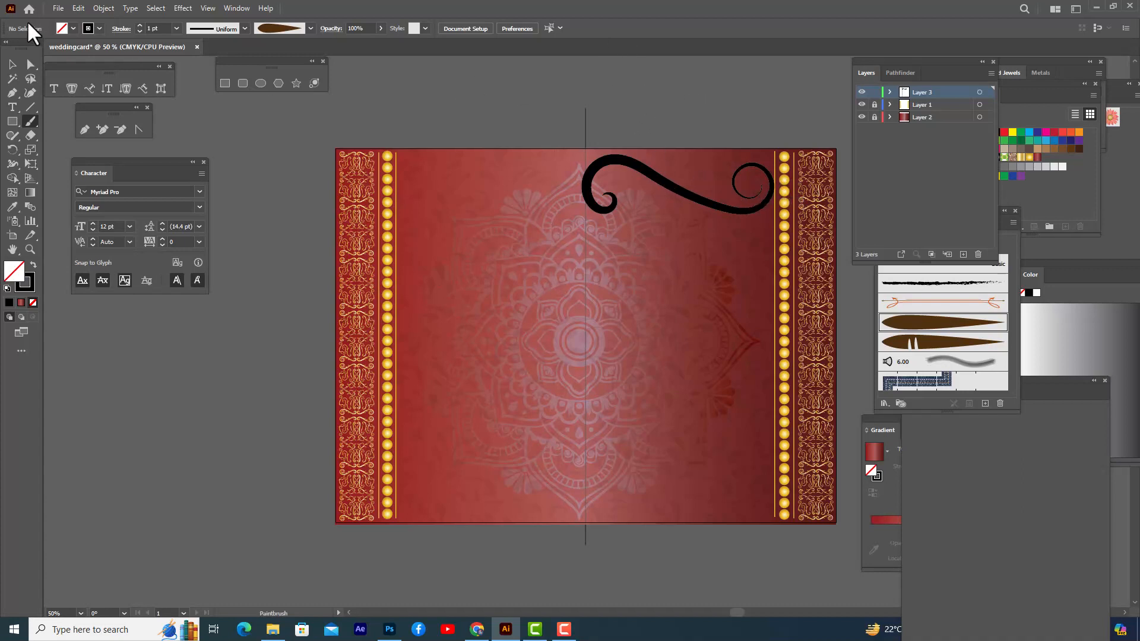
- Select the notched tapered art brush for the Paintbrush and try a short branch stroke along the middle of the scroll
{"action": "left_click", "coordinate": [10, 62]}
{"action": "left_click", "coordinate": [31, 122]}
{"action": "left_click", "coordinate": [917, 343]}
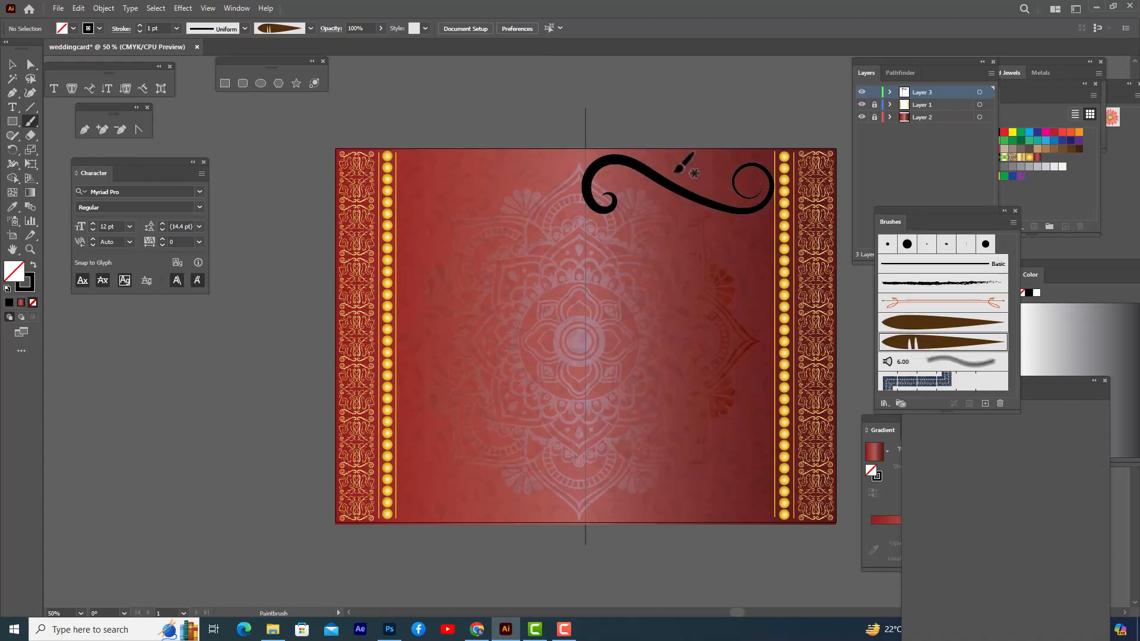
{"action": "mouse_move", "coordinate": [664, 179]}
{"action": "left_mouse_down"}
{"action": "mouse_move", "coordinate": [733, 205]}
{"action": "mouse_move", "coordinate": [720, 201]}
{"action": "left_mouse_up"}
{"action": "key", "text": "ctrl+z"}
- Set the stroke to 0.25 pt and paint thin branch strokes along the scroll's middle, beneath it and inside its outer curl
{"action": "left_click", "coordinate": [177, 29]}
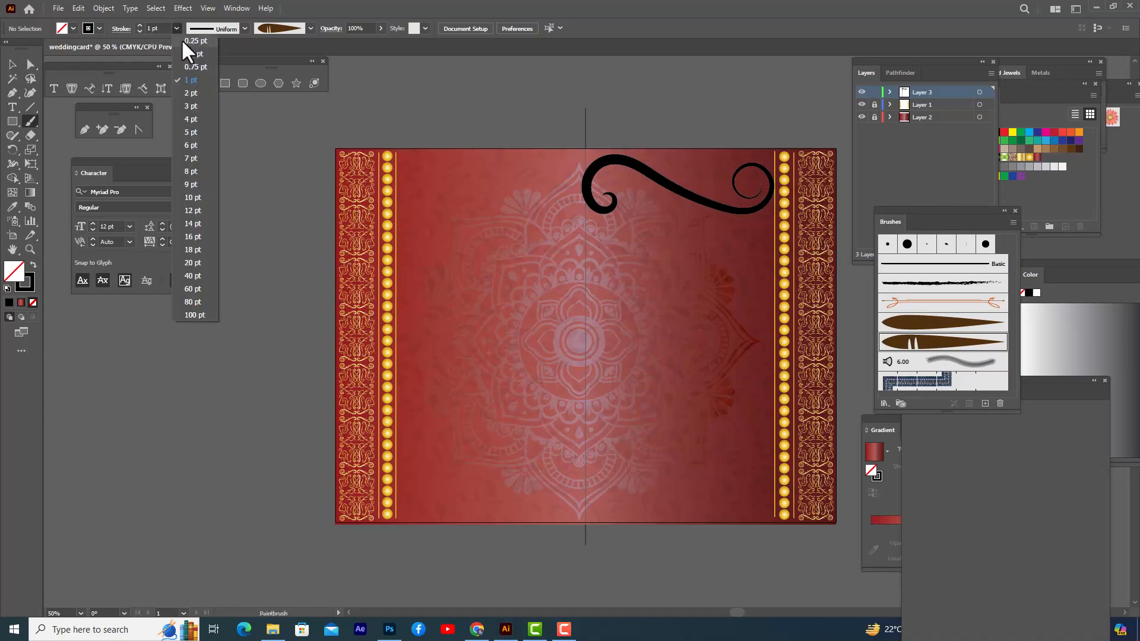
{"action": "left_click", "coordinate": [191, 42]}
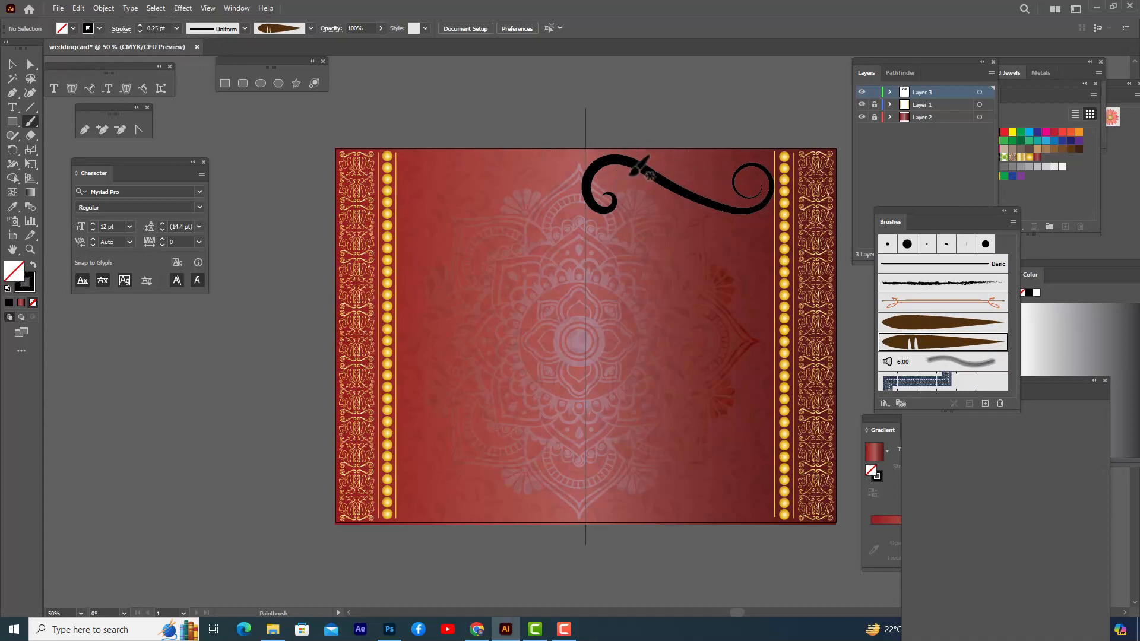
{"action": "left_click_drag", "start_coordinate": [660, 178], "coordinate": [722, 193]}
{"action": "mouse_move", "coordinate": [606, 199]}
{"action": "left_mouse_down"}
{"action": "mouse_move", "coordinate": [636, 180]}
{"action": "mouse_move", "coordinate": [681, 212]}
{"action": "mouse_move", "coordinate": [737, 221]}
{"action": "left_mouse_up"}
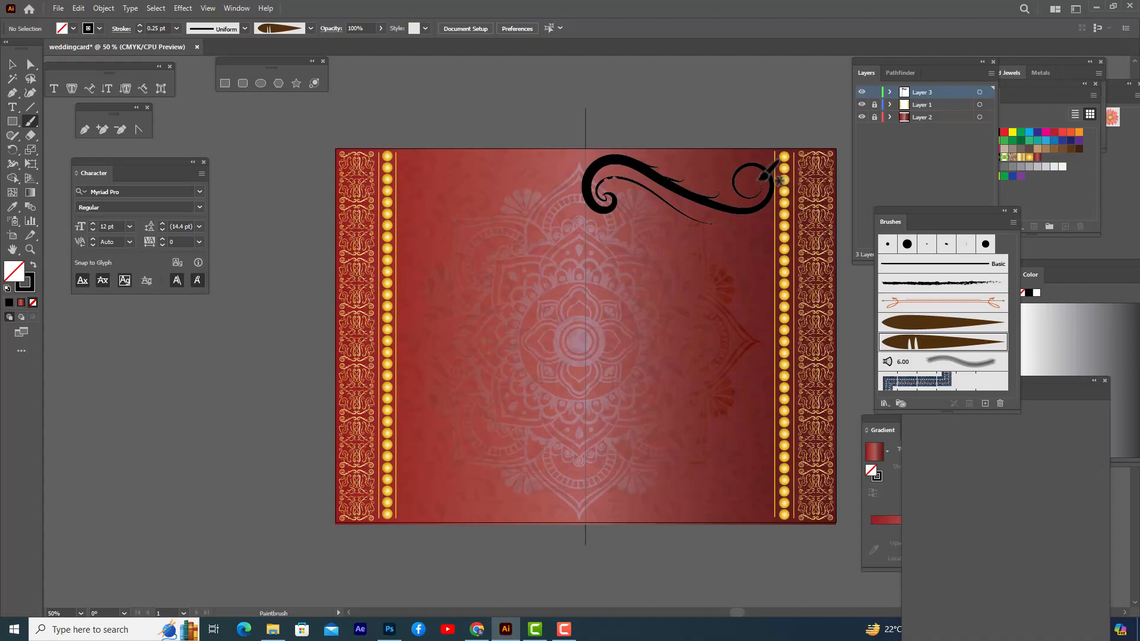
{"action": "mouse_move", "coordinate": [762, 177]}
{"action": "left_mouse_down"}
{"action": "mouse_move", "coordinate": [748, 189]}
{"action": "mouse_move", "coordinate": [739, 173]}
{"action": "mouse_move", "coordinate": [753, 181]}
{"action": "left_mouse_up"}
- Expand the appearance of the main S-shaped scroll stroke
{"action": "left_click", "coordinate": [12, 63]}
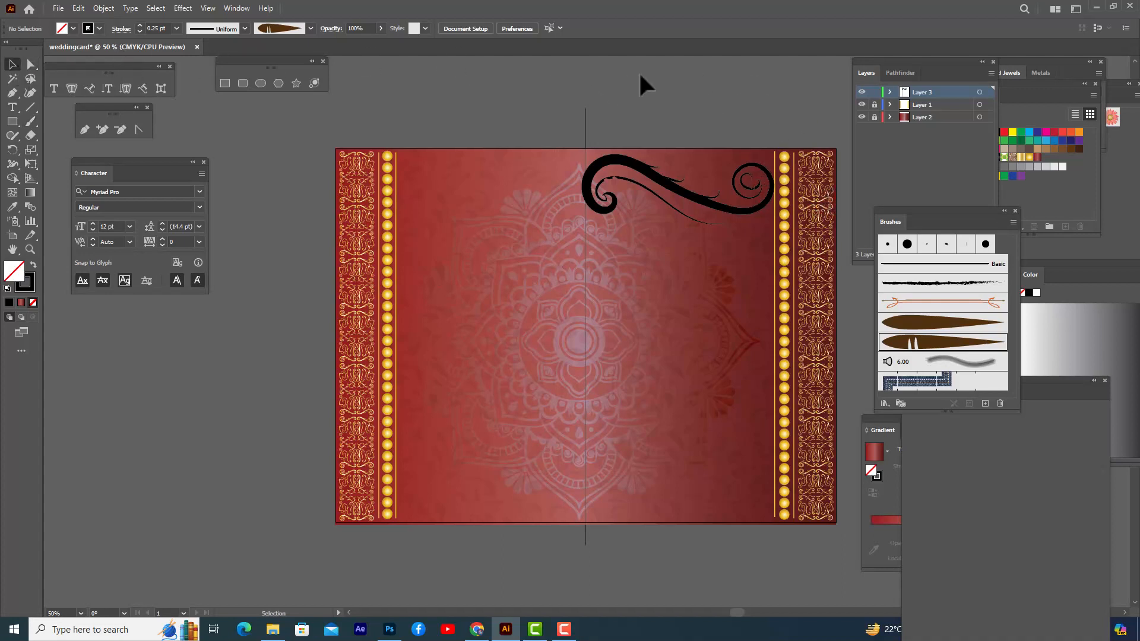
{"action": "left_click", "coordinate": [641, 173]}
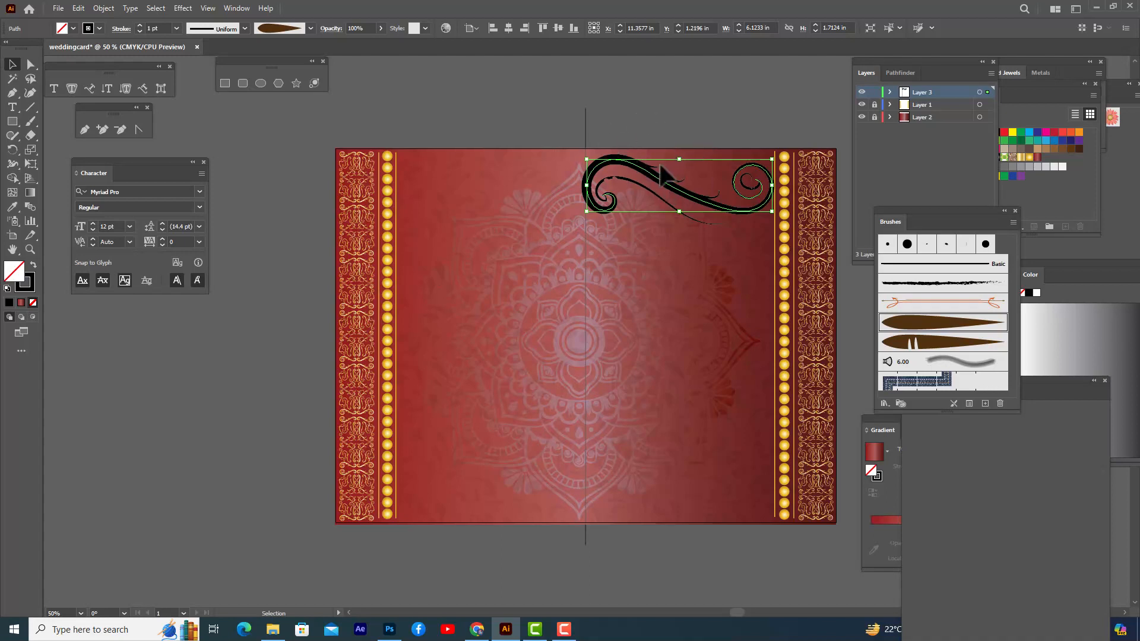
{"action": "left_click", "coordinate": [103, 8]}
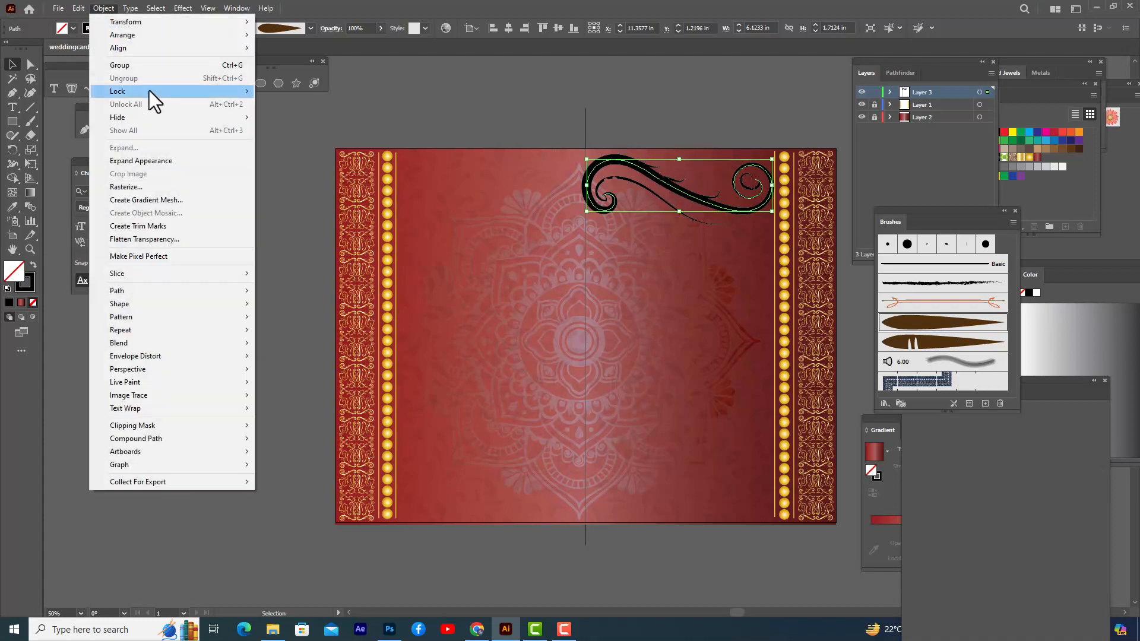
{"action": "left_click", "coordinate": [172, 159]}
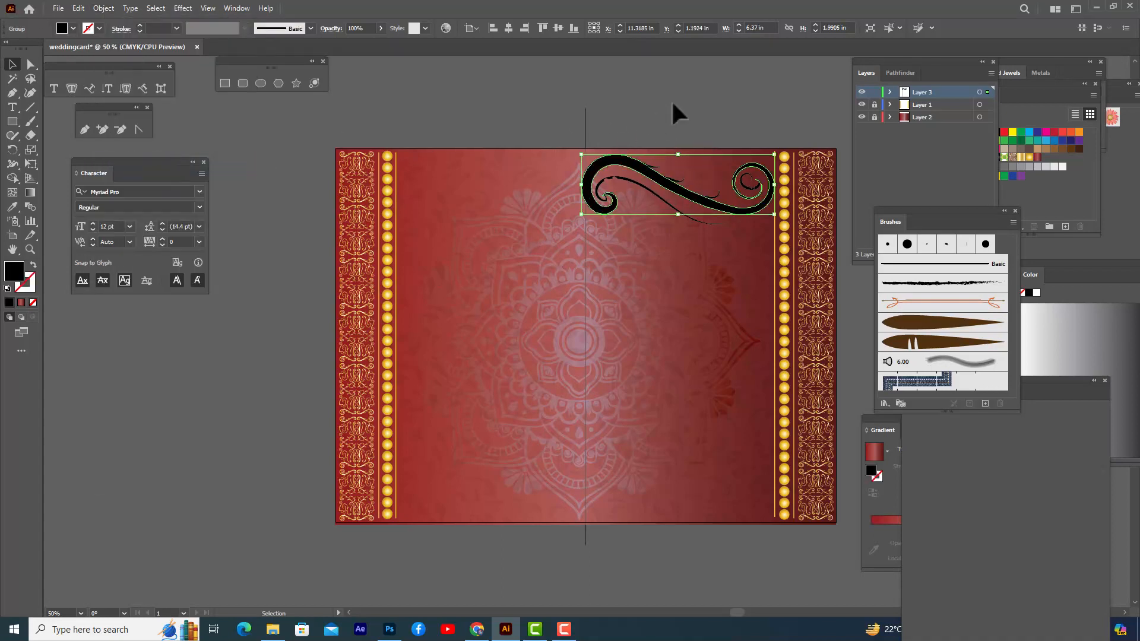
- Delete the vertical guide line running through the card's middle
{"action": "left_click", "coordinate": [622, 99]}
{"action": "left_click", "coordinate": [584, 116]}
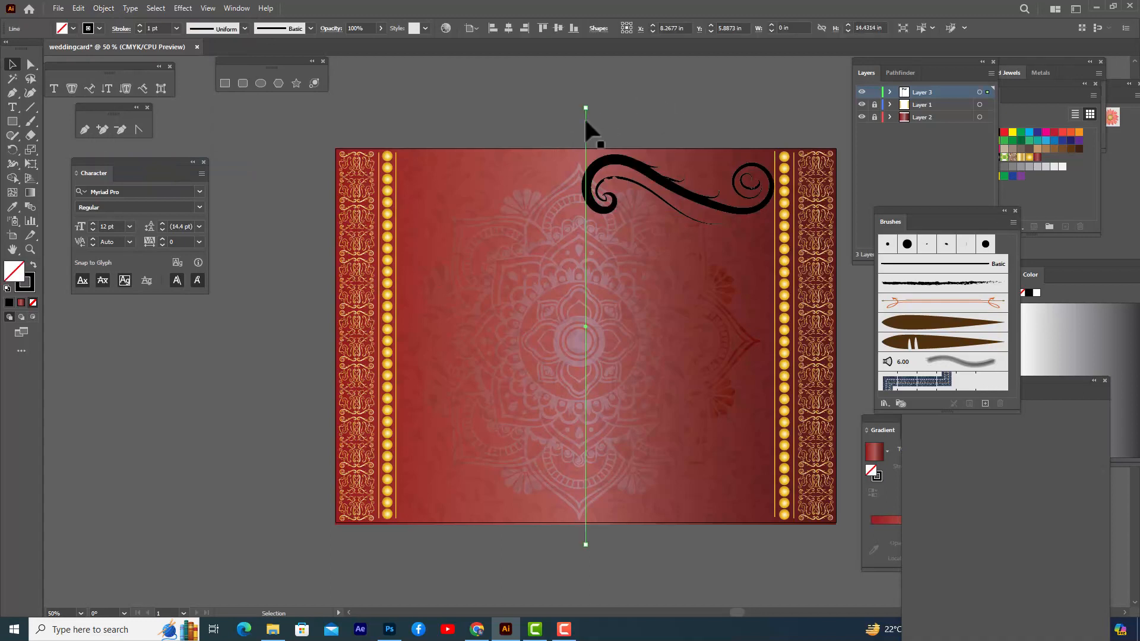
{"action": "key", "text": "Delete"}
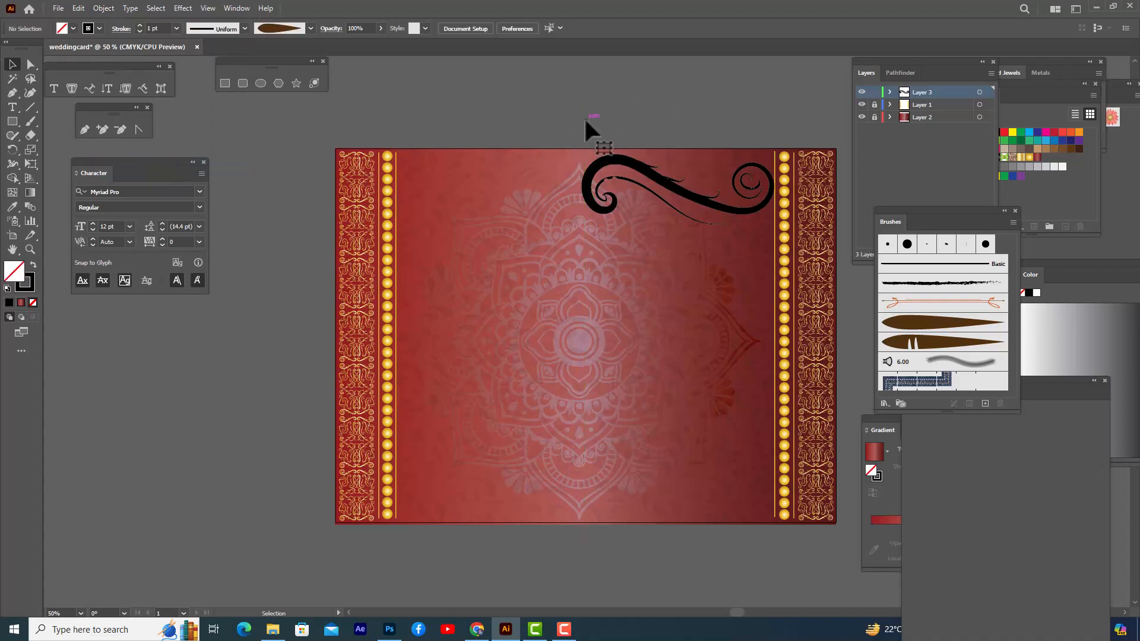
- Select the main scroll and all its branch strokes on Layer 3 and group them into one ornament
{"action": "left_click", "coordinate": [628, 156]}
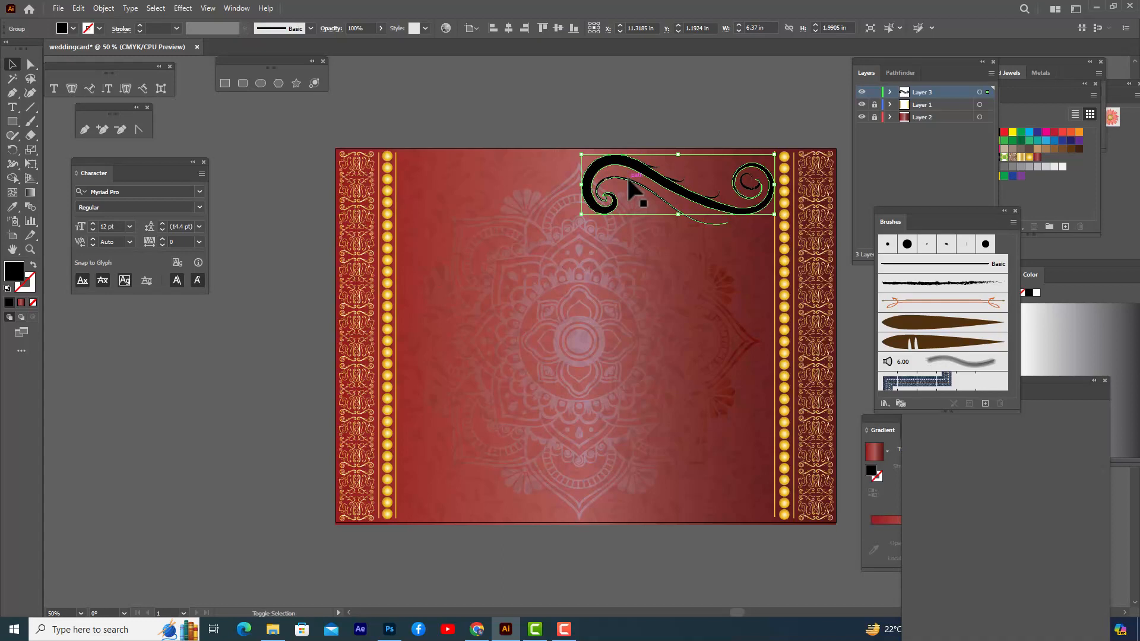
{"action": "left_click", "coordinate": [627, 177], "text": "shift"}
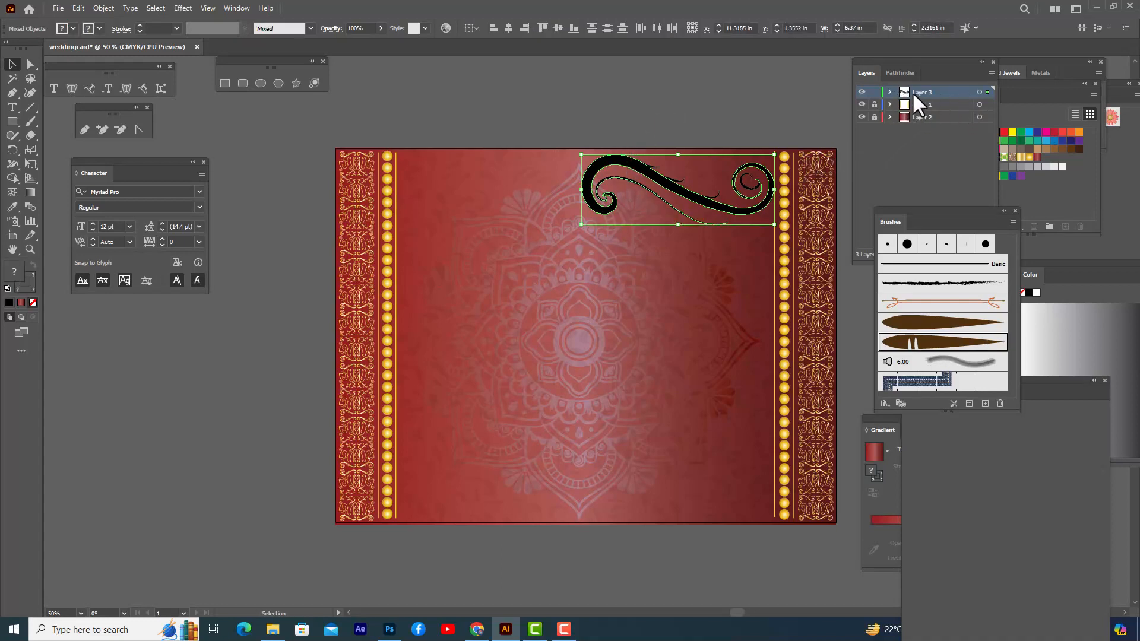
{"action": "left_click", "coordinate": [980, 93]}
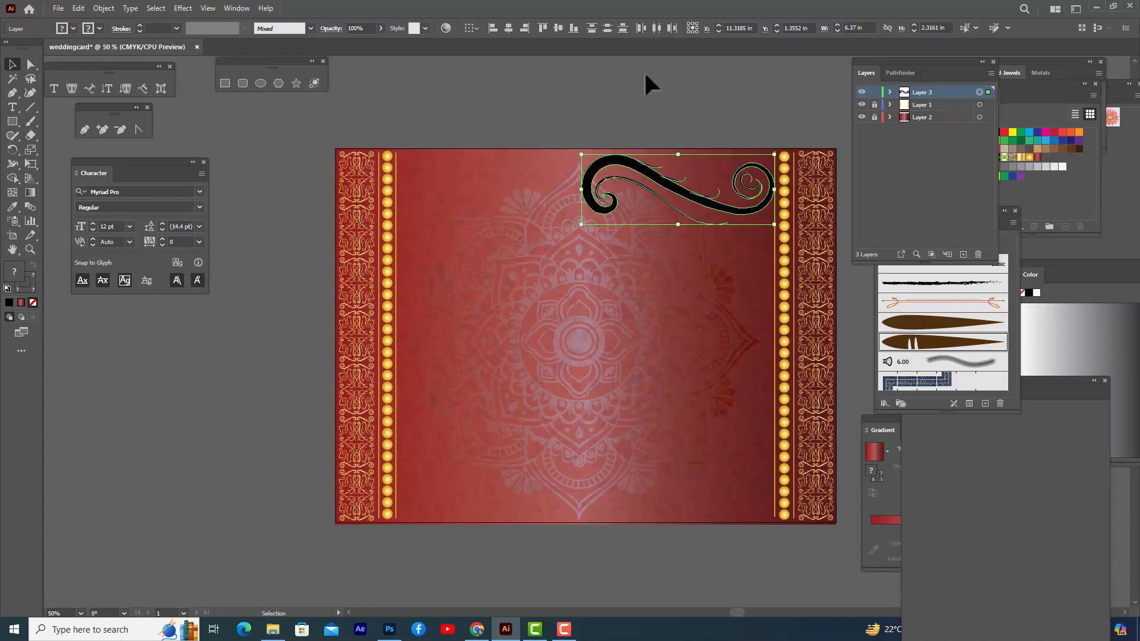
{"action": "left_click", "coordinate": [661, 122]}
{"action": "left_click", "coordinate": [627, 157]}
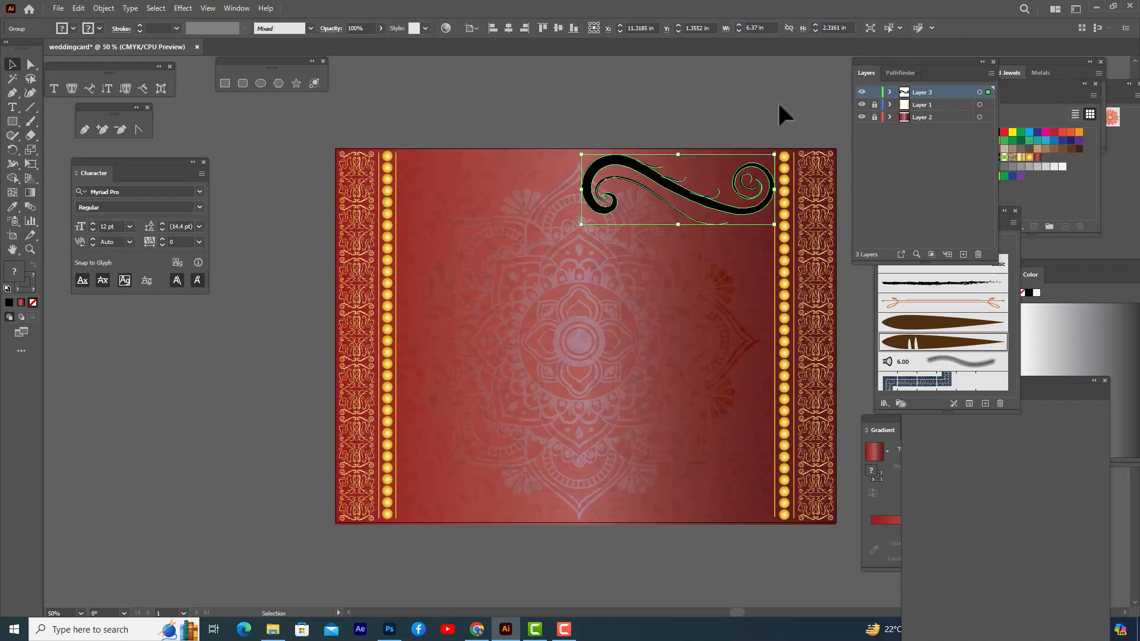
- Try to fill the grouped scroll ornament with the gold gradient swatch
{"action": "left_click_drag", "start_coordinate": [1029, 60], "coordinate": [1002, 61]}
{"action": "left_click", "coordinate": [1061, 196]}
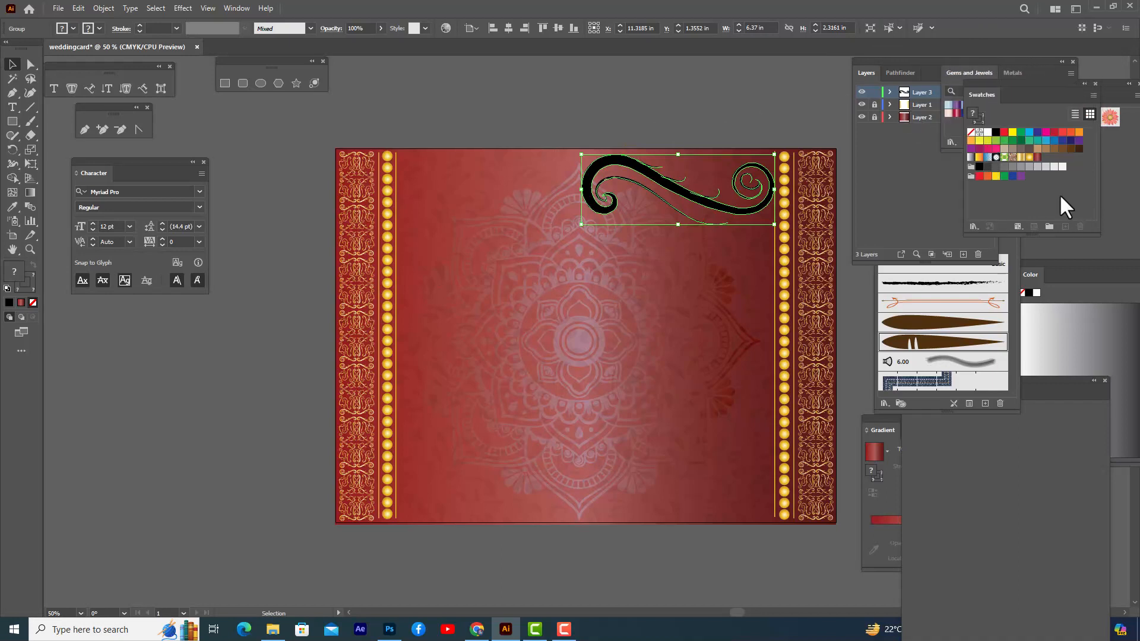
{"action": "left_click", "coordinate": [1021, 158]}
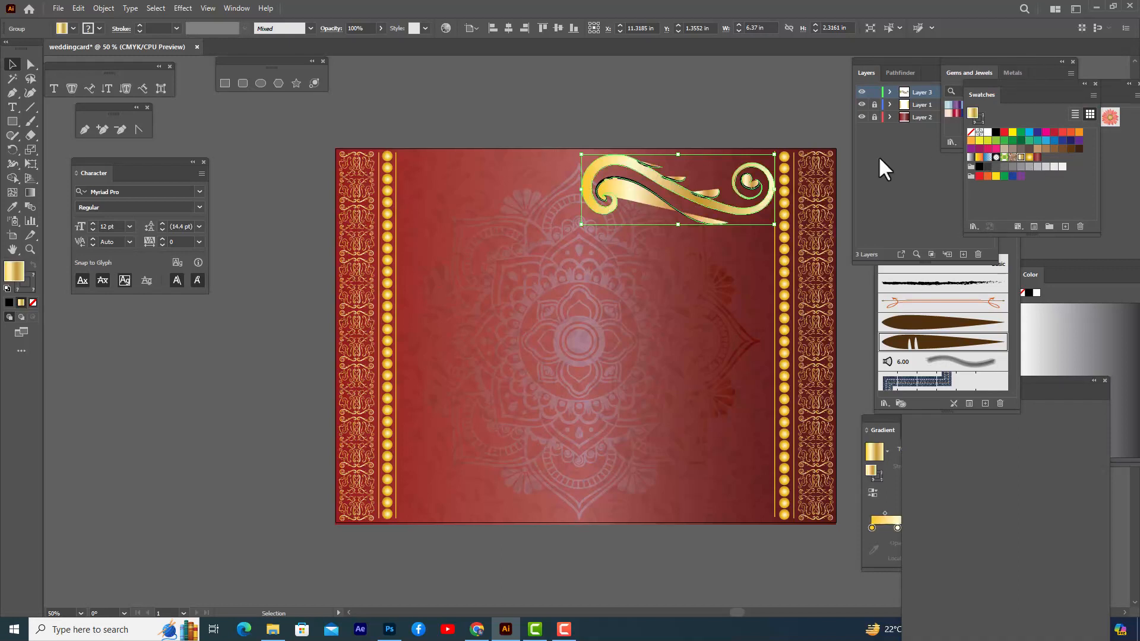
{"action": "key", "text": "ctrl+z"}
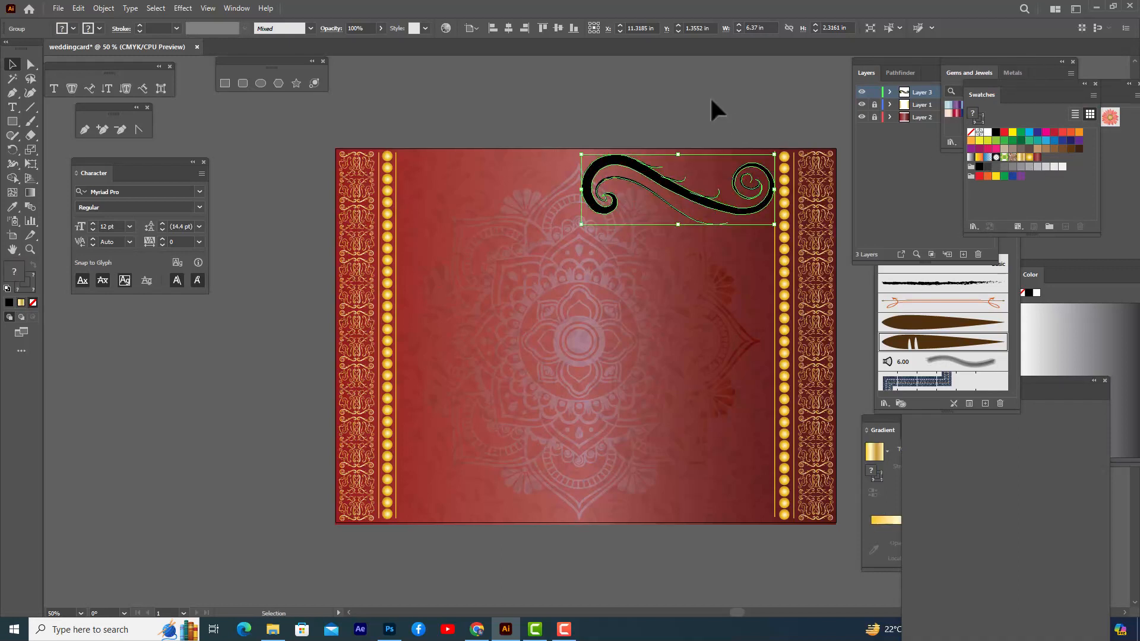
- Expand the appearance of the whole scroll group, including its thin branch strokes
{"action": "left_click", "coordinate": [685, 96]}
{"action": "left_click", "coordinate": [621, 161]}
{"action": "left_click", "coordinate": [99, 7]}
{"action": "left_click", "coordinate": [164, 156]}
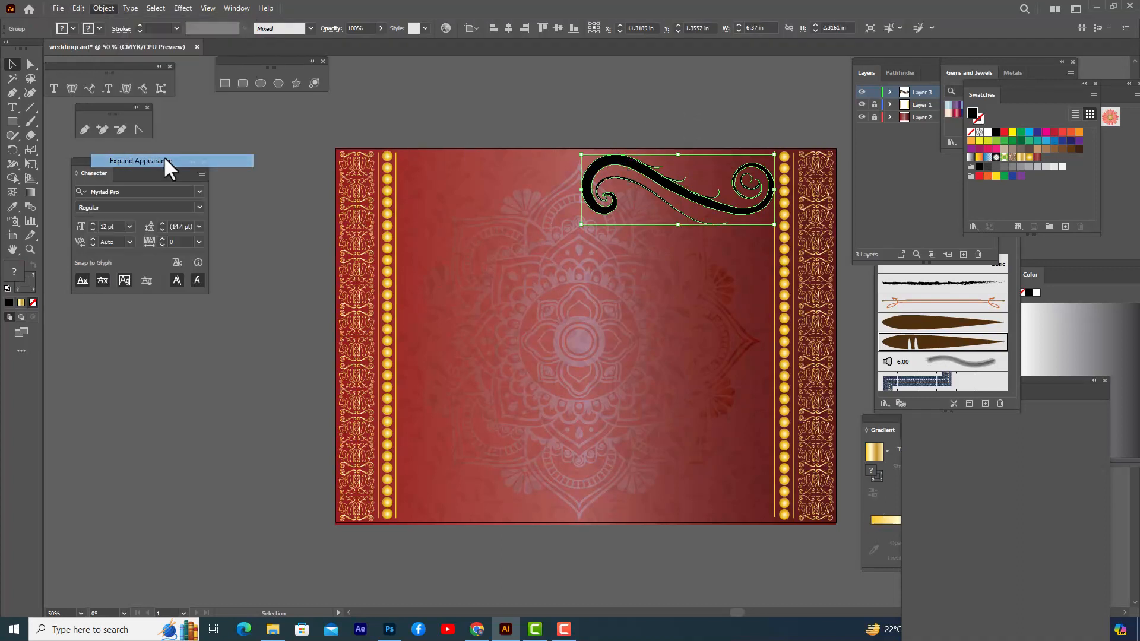
- Fill the expanded scroll group with the gold gradient swatch and deselect it
{"action": "left_click", "coordinate": [601, 105]}
{"action": "left_click", "coordinate": [629, 162]}
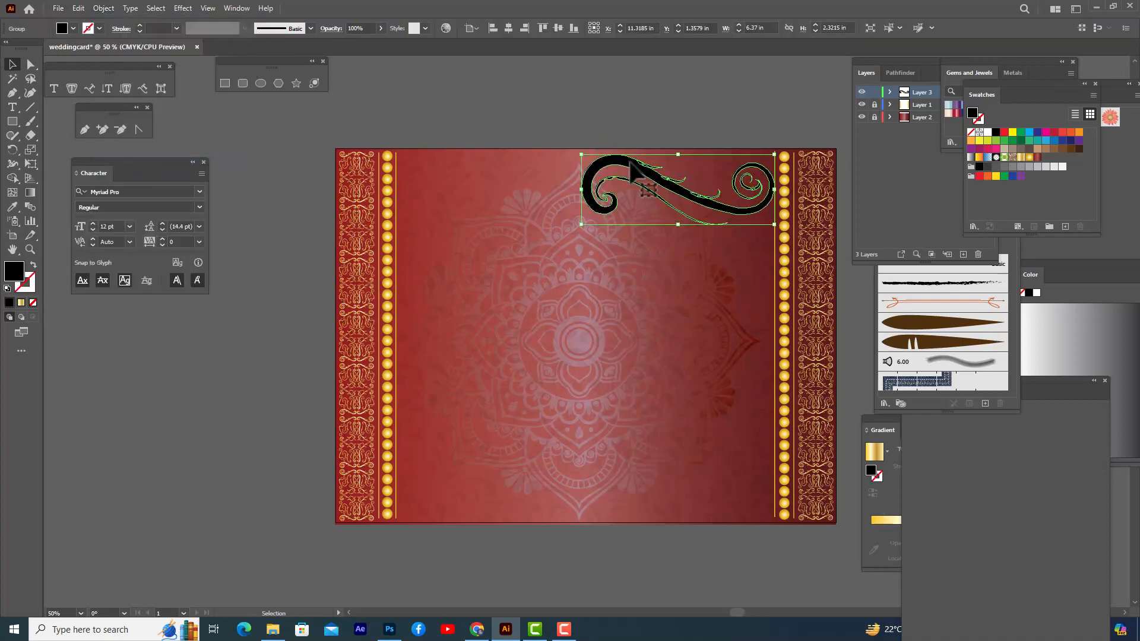
{"action": "left_click", "coordinate": [1022, 158]}
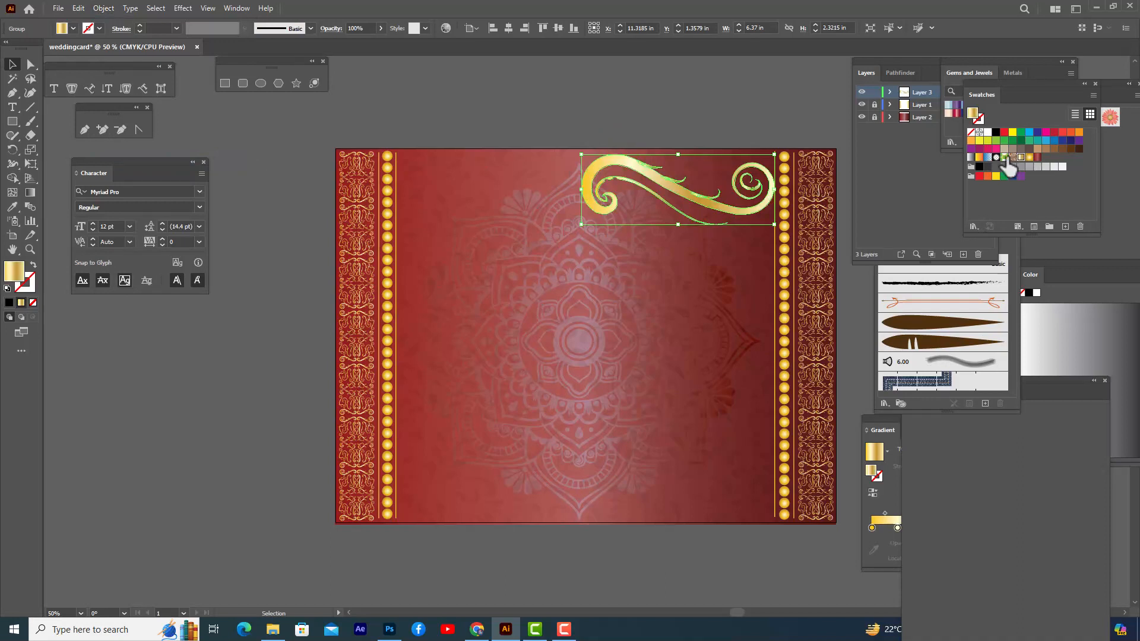
{"action": "left_click", "coordinate": [681, 121]}
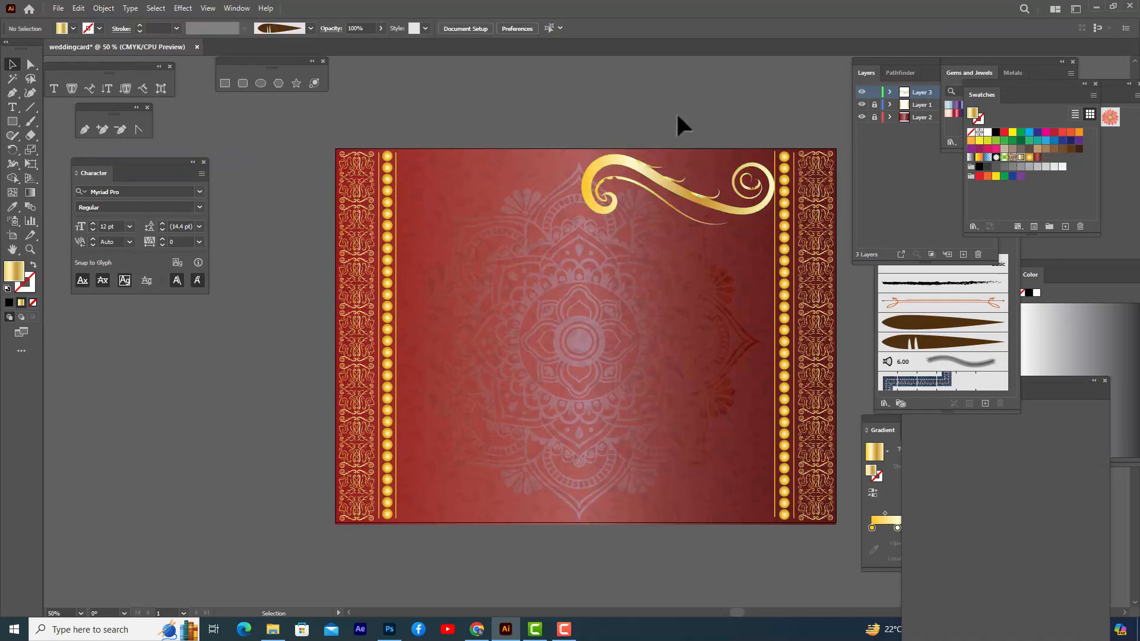
- Duplicate the gold scroll just below the original and fill the copy with solid black
{"action": "left_click", "coordinate": [626, 163]}
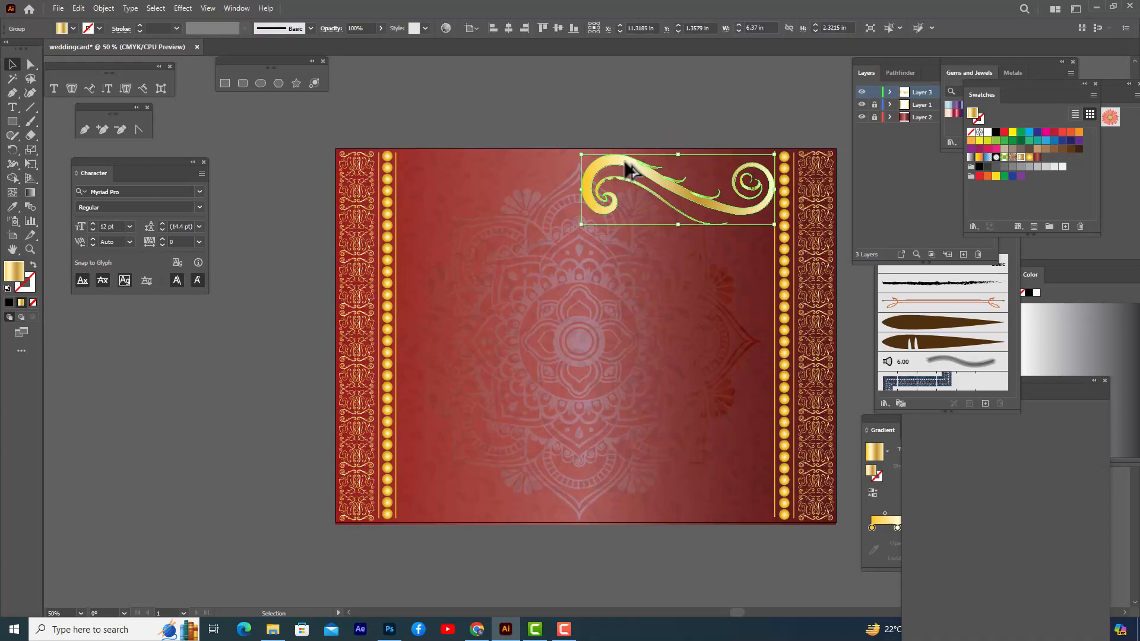
{"action": "left_click_drag", "start_coordinate": [626, 164], "coordinate": [618, 231]}
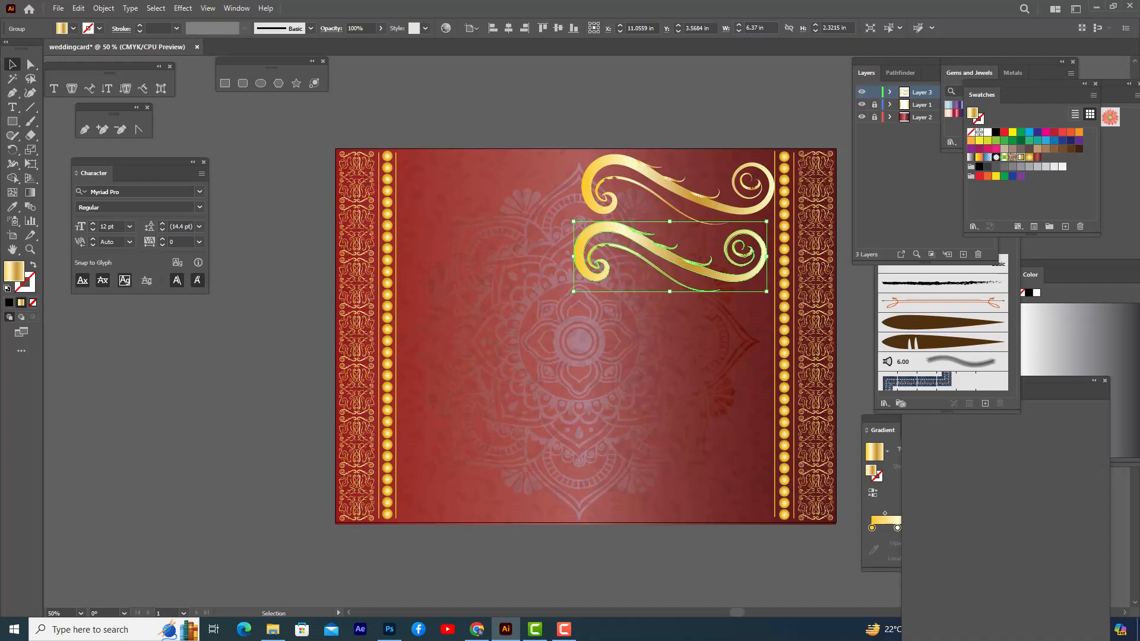
{"action": "left_click", "coordinate": [8, 301]}
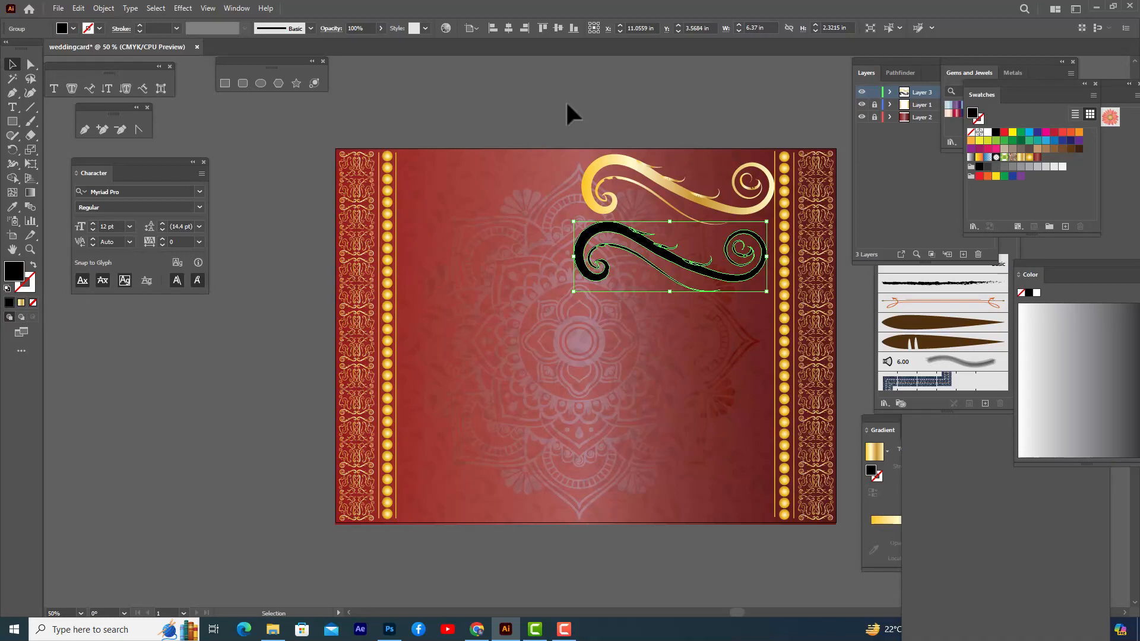
- Place the black copy over the gold scroll, send it backward and nudge it slightly down as a shadow
{"action": "left_click_drag", "start_coordinate": [637, 249], "coordinate": [641, 168]}
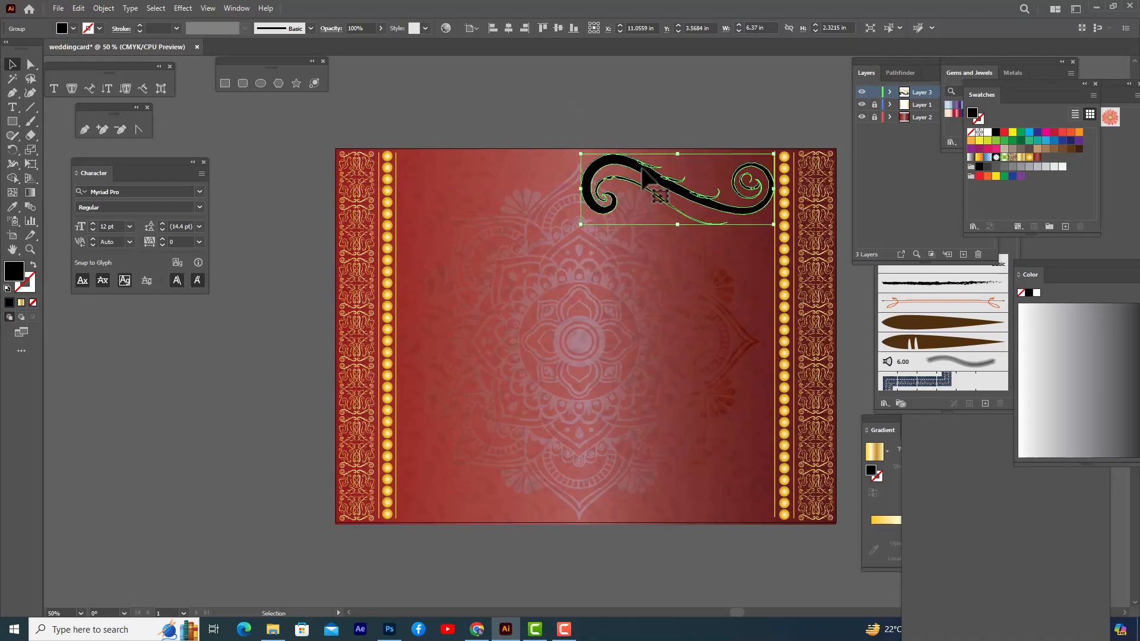
{"action": "right_click", "coordinate": [642, 167]}
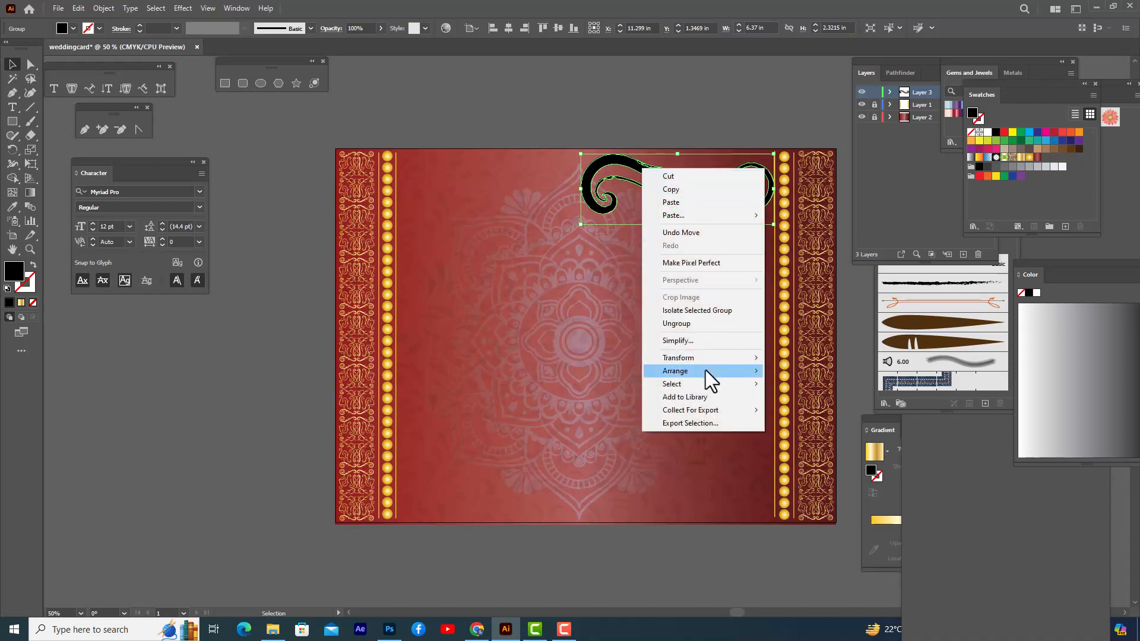
{"action": "mouse_move", "coordinate": [706, 370]}
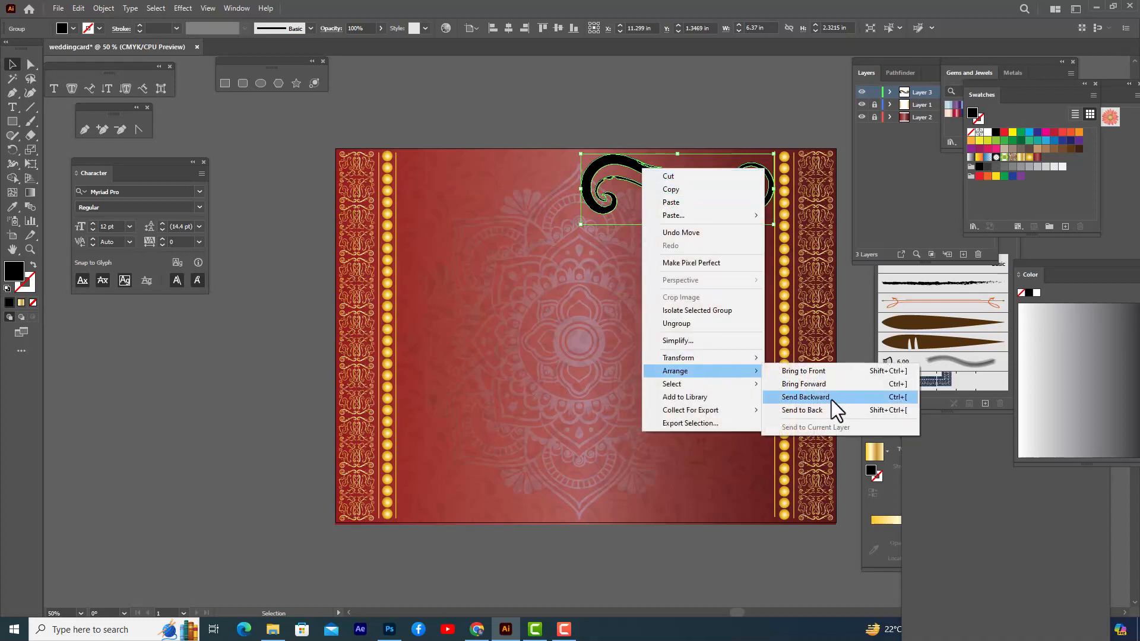
{"action": "left_click", "coordinate": [831, 400]}
{"action": "key", "text": "Down"}
{"action": "key", "text": "Down"}
{"action": "key", "text": "Down"}
{"action": "key", "text": "Down"}
{"action": "key", "text": "Down"}
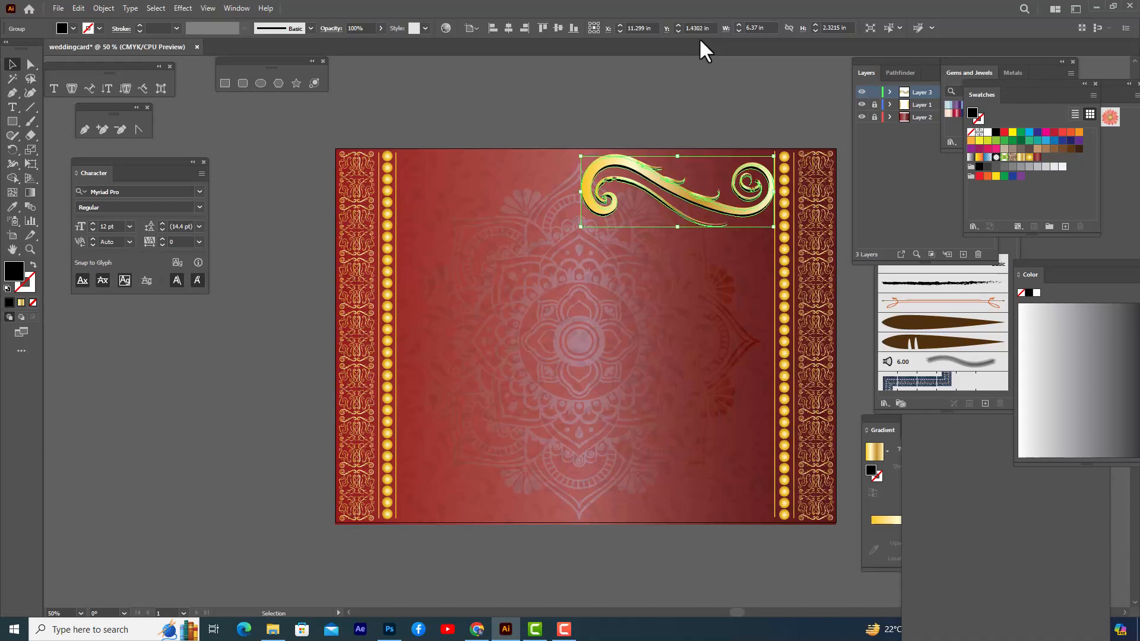
{"action": "left_click", "coordinate": [693, 88]}
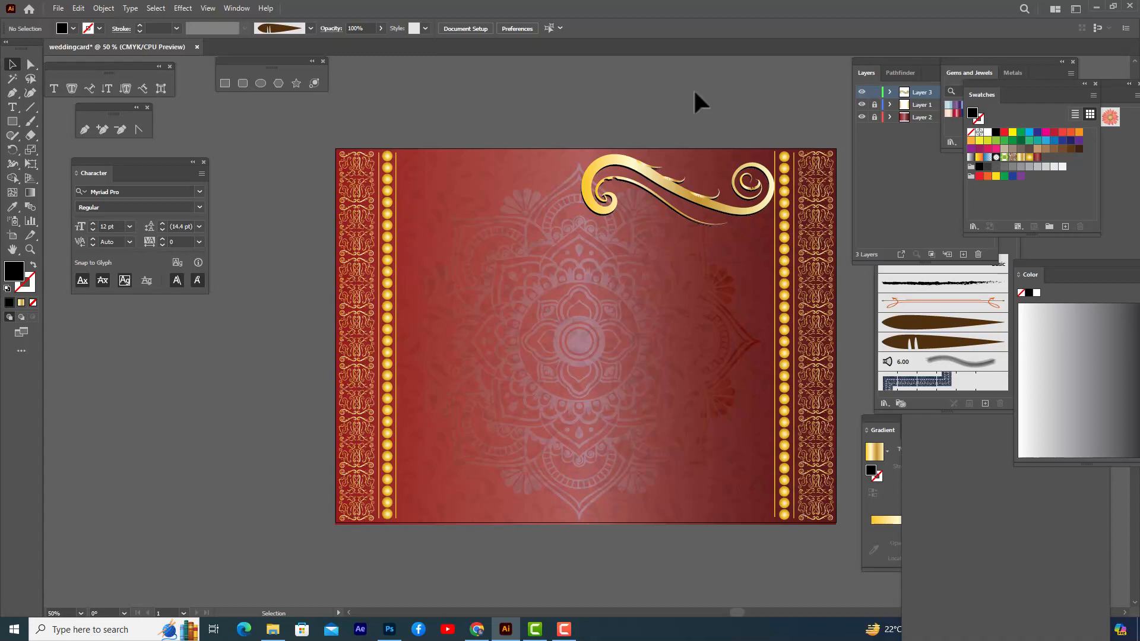
- Select all artwork on Layer 3 and duplicate the shadowed scroll horizontally onto the card's upper left half
{"action": "left_click_drag", "start_coordinate": [900, 58], "coordinate": [856, 67]}
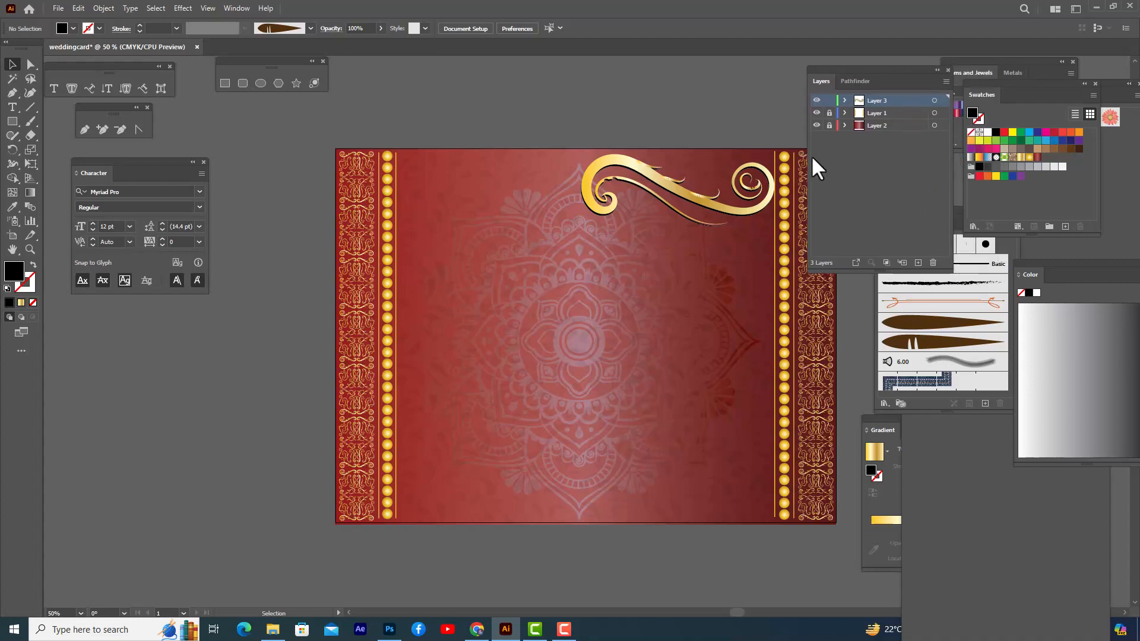
{"action": "left_click", "coordinate": [935, 110]}
{"action": "left_click_drag", "start_coordinate": [832, 64], "coordinate": [897, 78]}
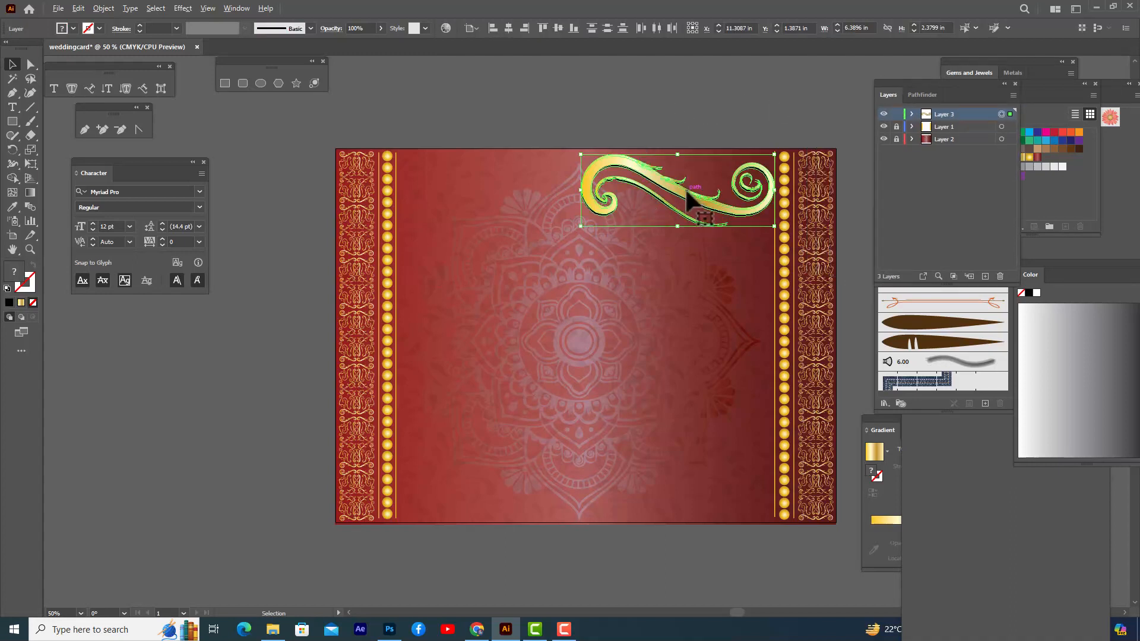
{"action": "left_click_drag", "start_coordinate": [688, 191], "coordinate": [507, 191]}
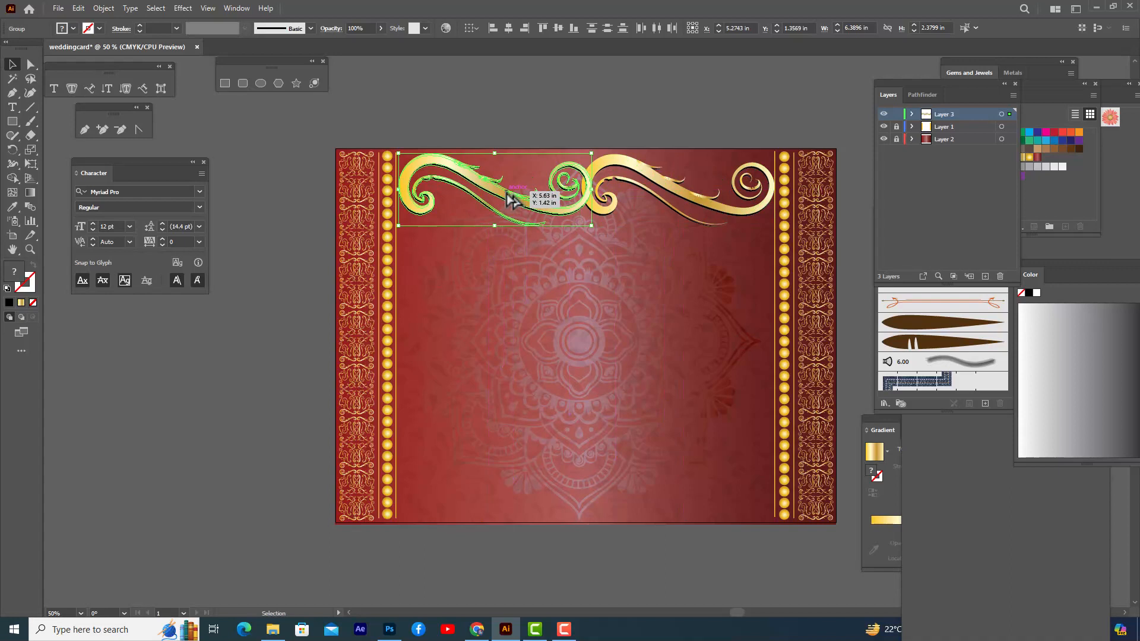
- Reflect the duplicated scroll across the vertical axis so it mirrors the original
{"action": "right_click", "coordinate": [506, 192]}
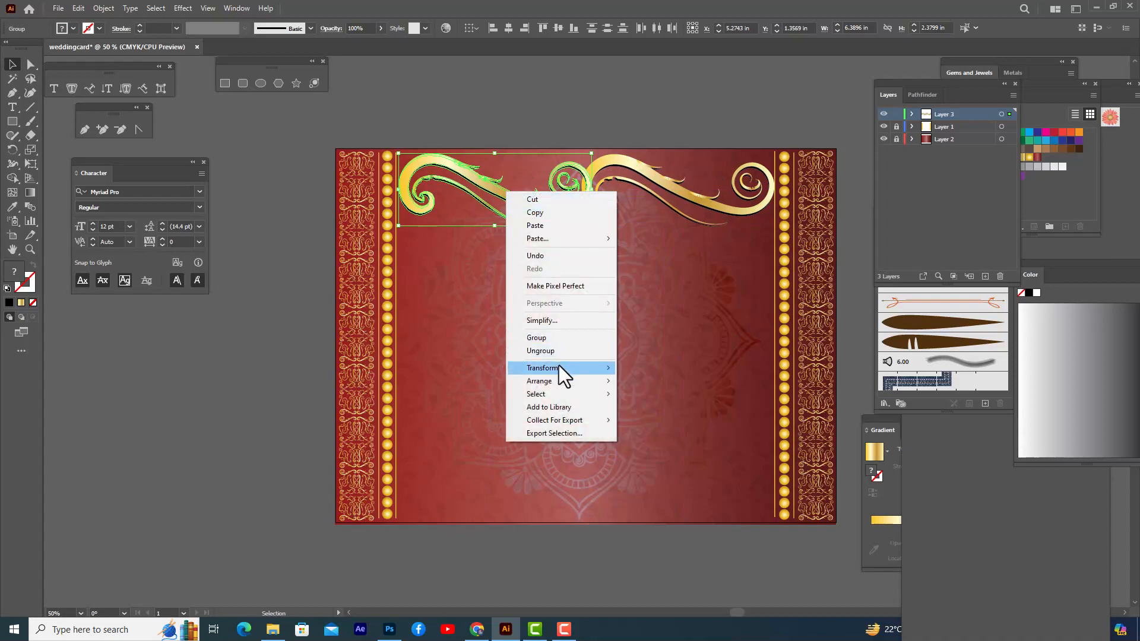
{"action": "mouse_move", "coordinate": [567, 366]}
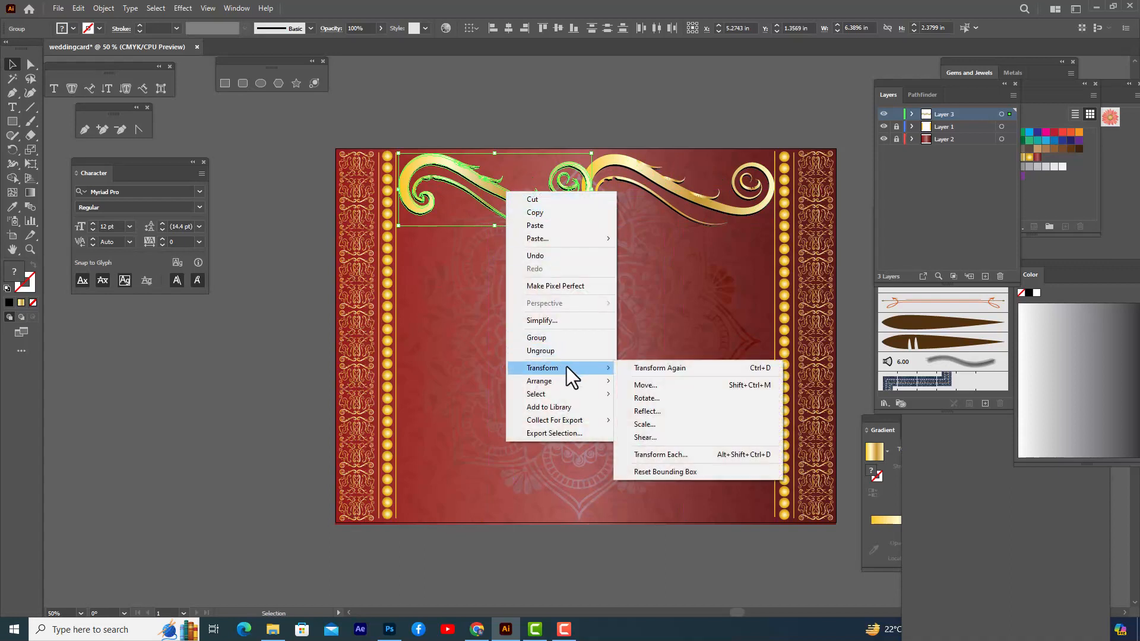
{"action": "left_click", "coordinate": [668, 412]}
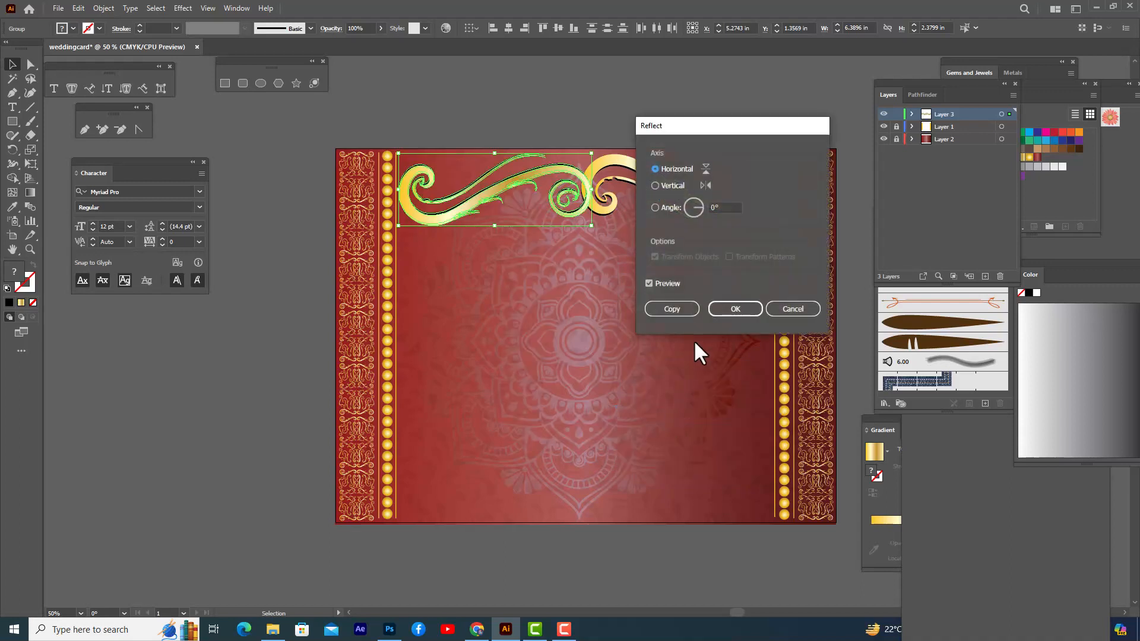
{"action": "left_click", "coordinate": [656, 185]}
{"action": "left_click", "coordinate": [736, 308]}
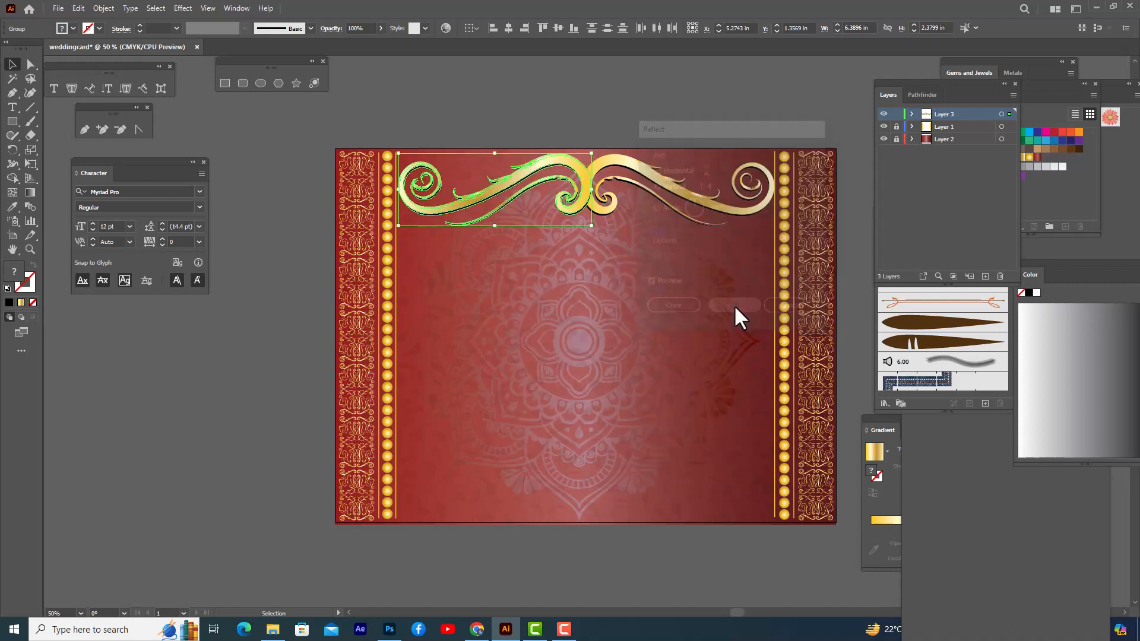
- Try to scale the two gold scrolls down together from their shared center, then undo the resize
{"action": "left_click", "coordinate": [618, 96]}
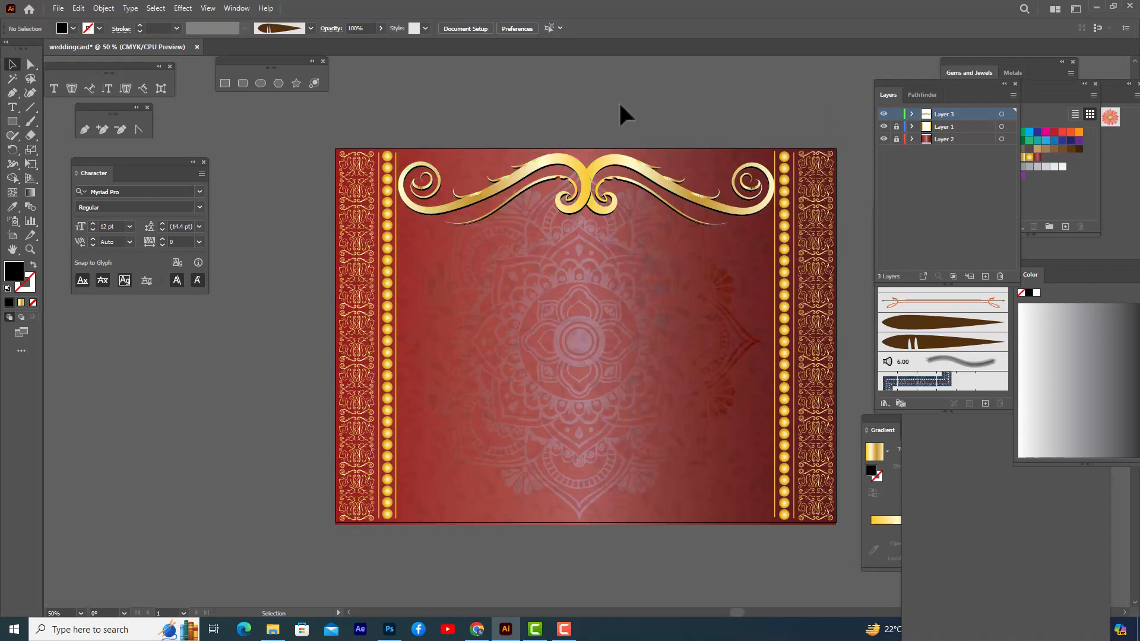
{"action": "left_click", "coordinate": [619, 168]}
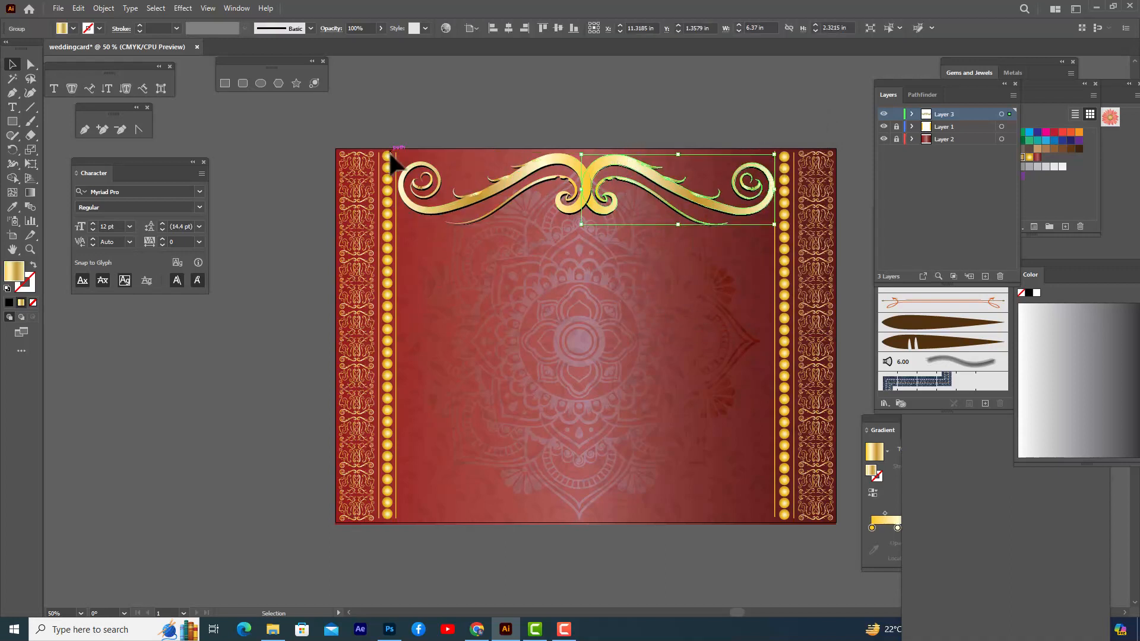
{"action": "left_click", "coordinate": [474, 208], "text": "shift"}
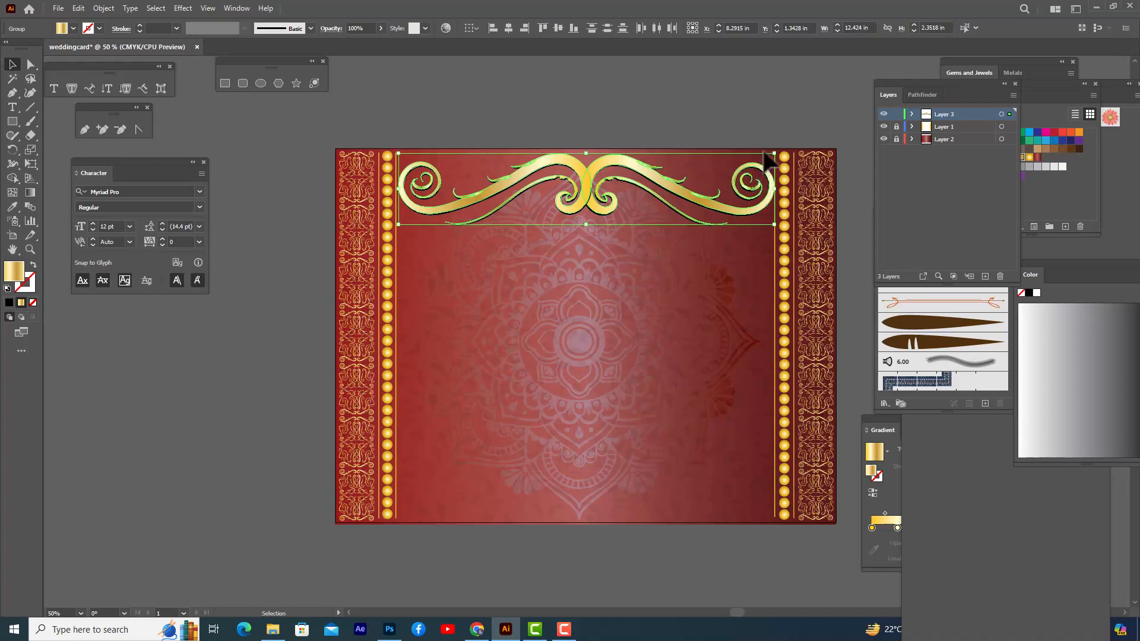
{"action": "left_click_drag", "start_coordinate": [774, 153], "coordinate": [751, 158]}
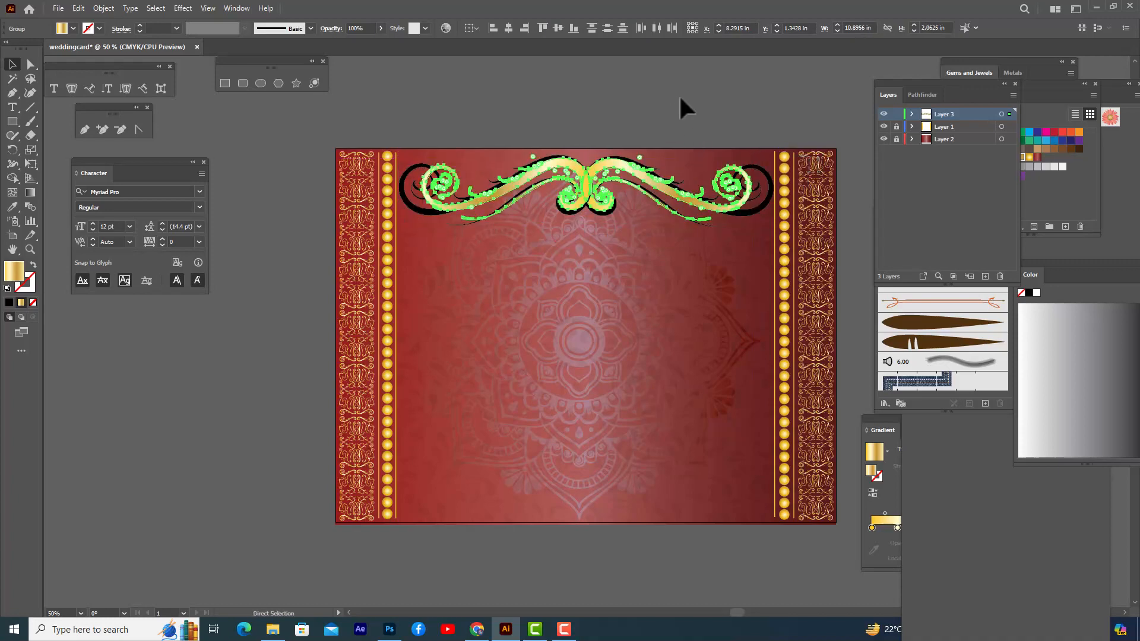
{"action": "key", "text": "ctrl+z"}
- Select all artwork on Layer 3 and scale the scrolls with their shadows from the center to about 11.49 in wide
{"action": "left_click", "coordinate": [673, 85]}
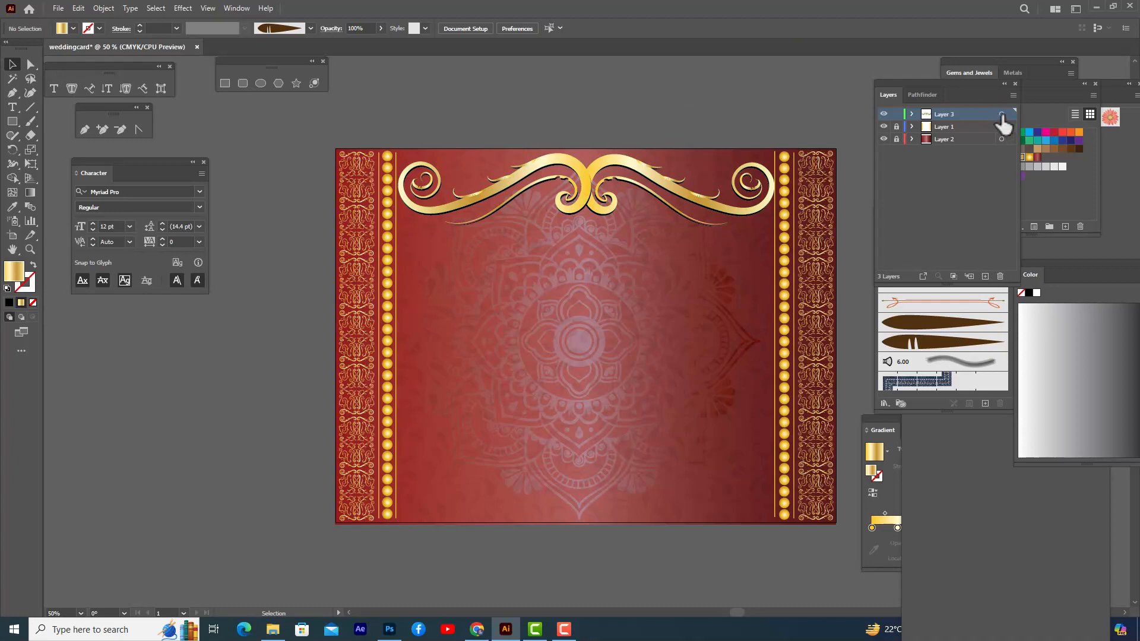
{"action": "left_click", "coordinate": [1002, 114]}
{"action": "left_click_drag", "start_coordinate": [774, 154], "coordinate": [758, 158]}
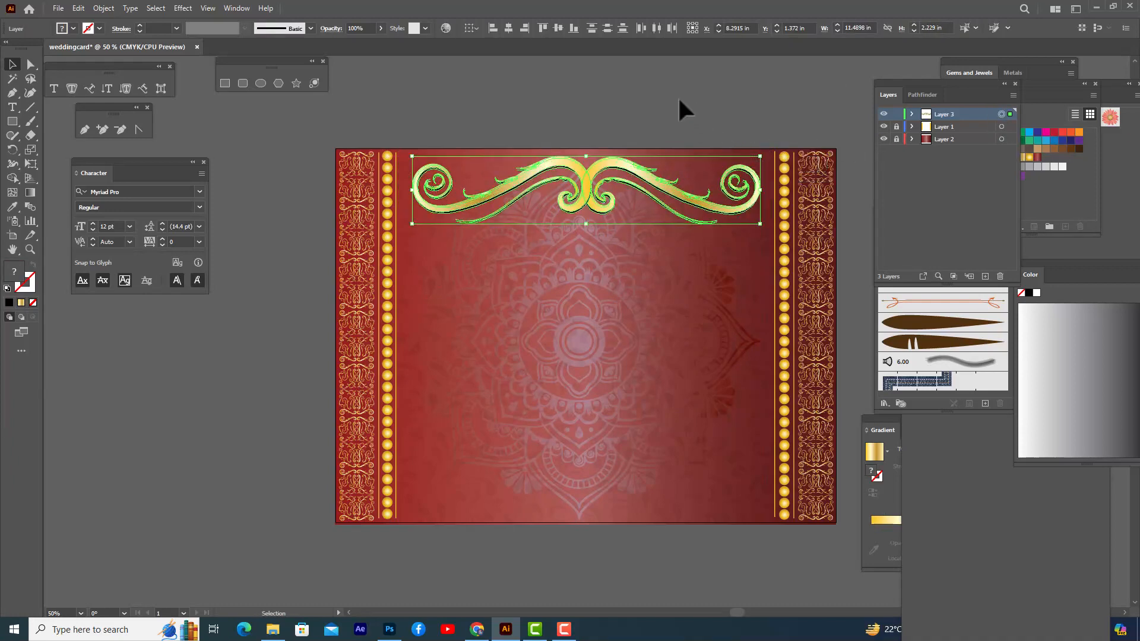
- Expand Layer 3, add the mirrored scroll's gold and black groups to the selection, and try to shift them slightly left
{"action": "left_click", "coordinate": [637, 167]}
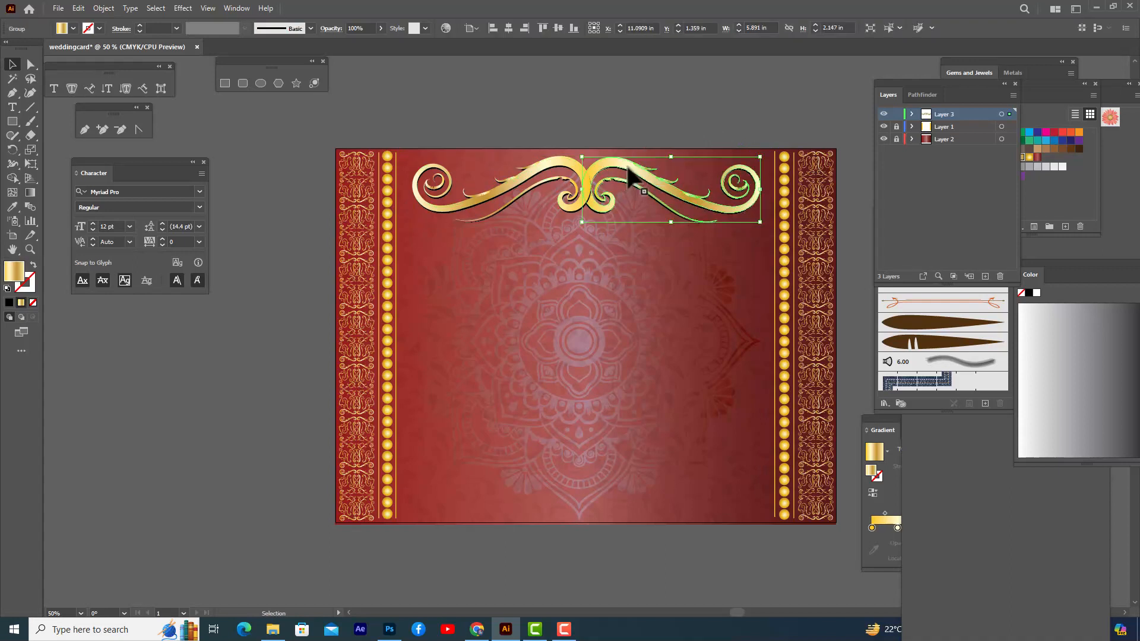
{"action": "left_click", "coordinate": [912, 112]}
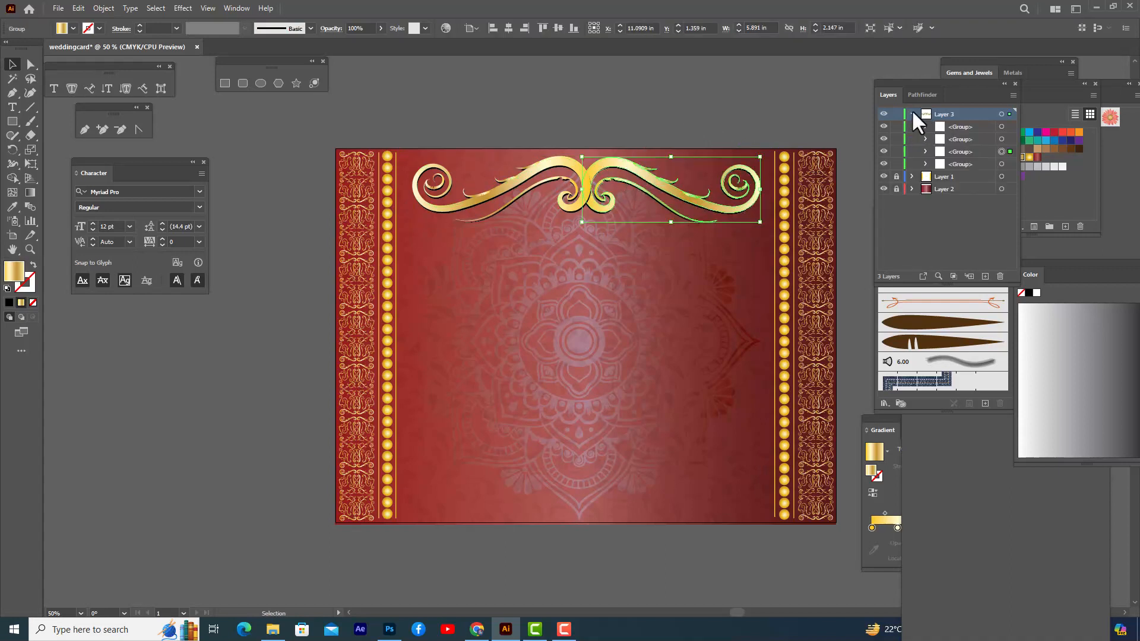
{"action": "left_click", "coordinate": [1010, 127], "text": "shift"}
{"action": "left_click", "coordinate": [1004, 139], "text": "shift"}
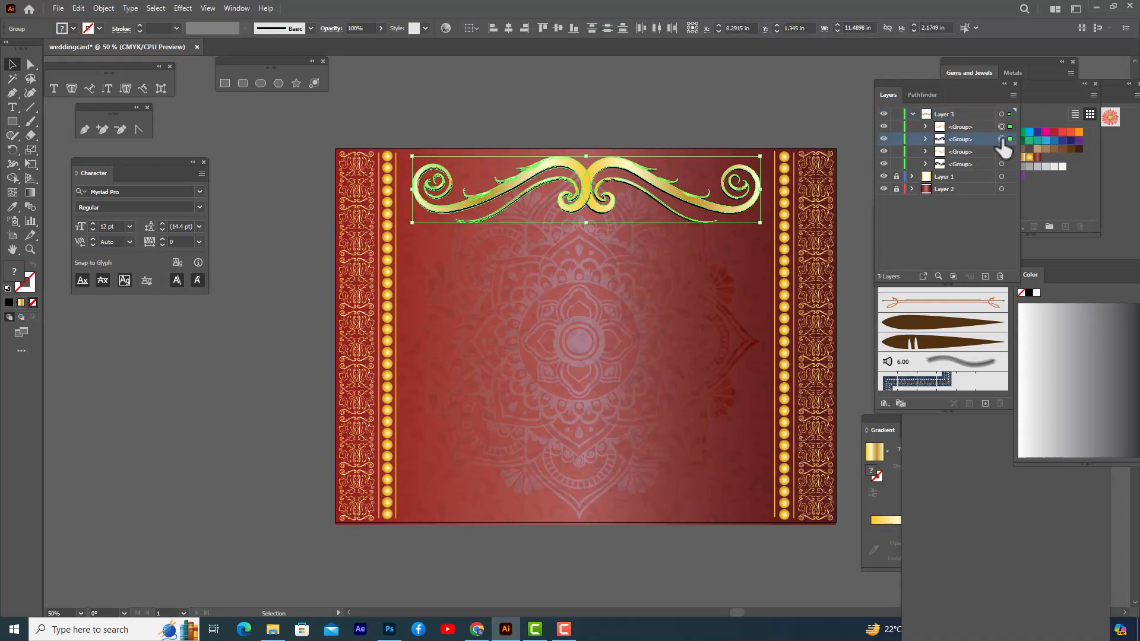
{"action": "left_click_drag", "start_coordinate": [578, 182], "coordinate": [572, 180]}
{"action": "left_click", "coordinate": [624, 153]}
- Nudge the right-hand gold scroll outward to about X 11.51 in, away from the card's center
{"action": "left_click", "coordinate": [621, 167]}
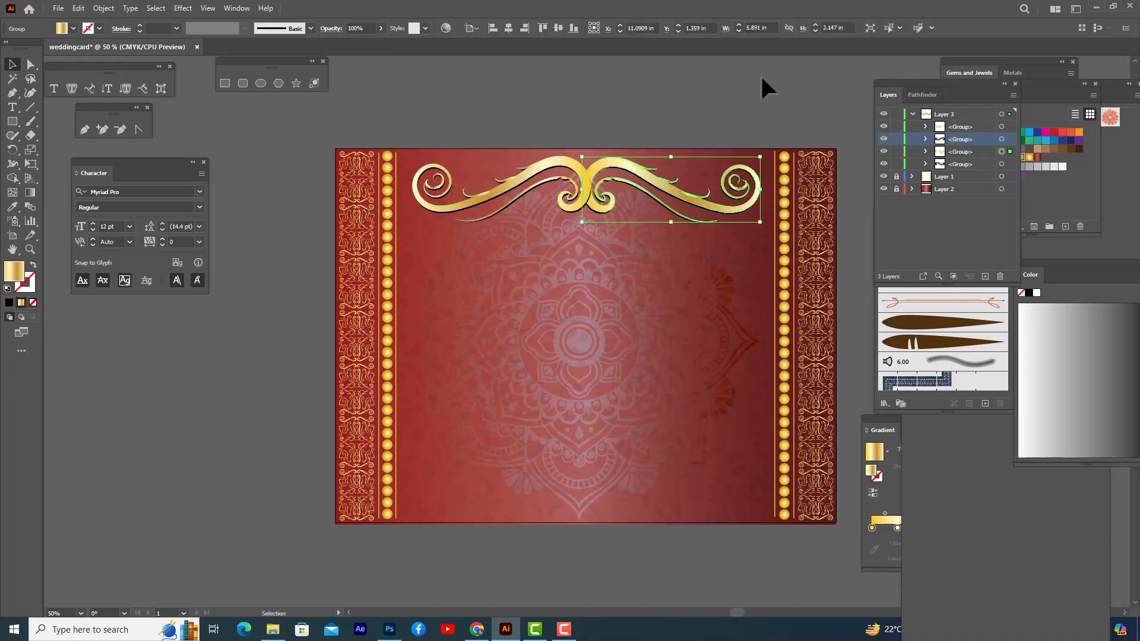
{"action": "key", "text": "shift+Right"}
{"action": "key", "text": "shift+Right"}
{"action": "key", "text": "shift+Right"}
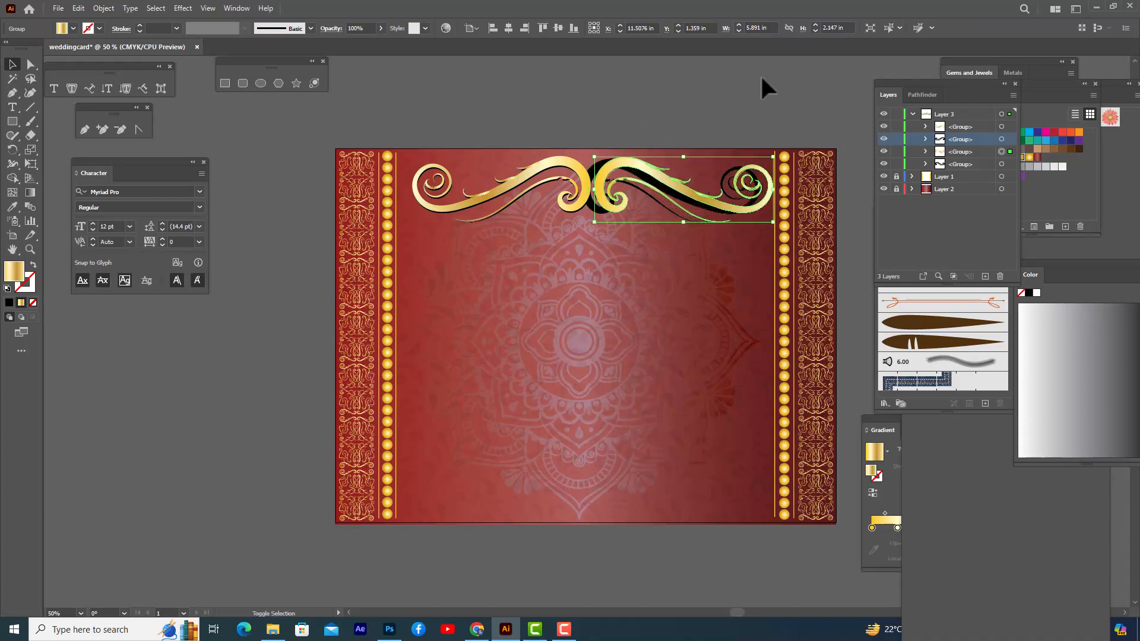
- Nudge the left-hand gold scroll outward to about X 5.21 in and move its black shadow to about X 5.23 in
{"action": "left_click", "coordinate": [569, 161]}
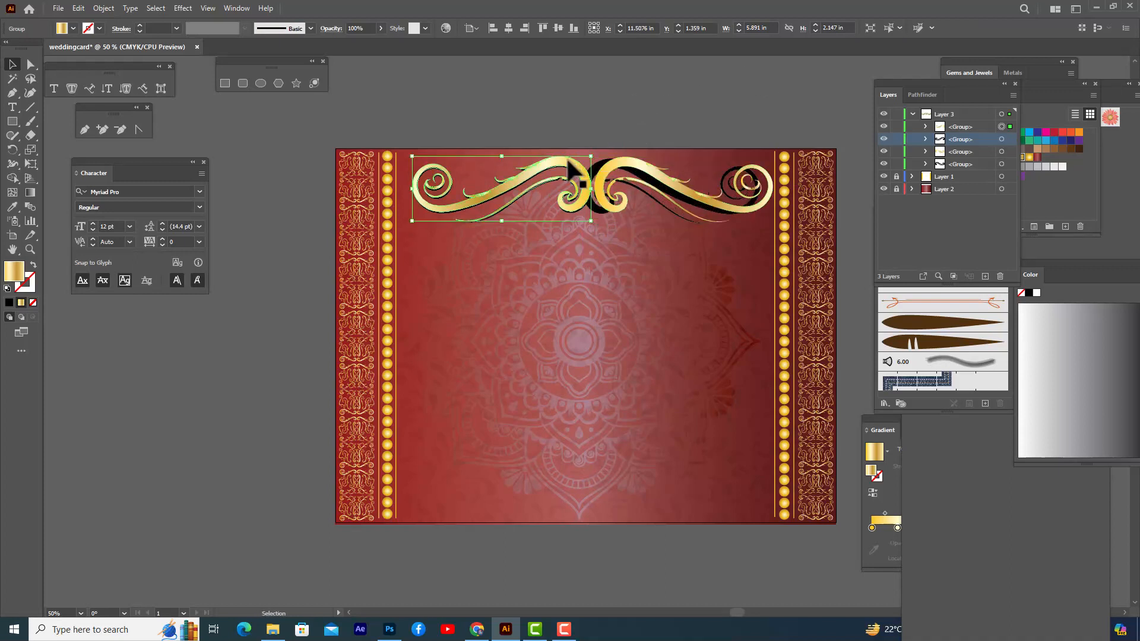
{"action": "key", "text": "shift+Left"}
{"action": "key", "text": "shift+Left"}
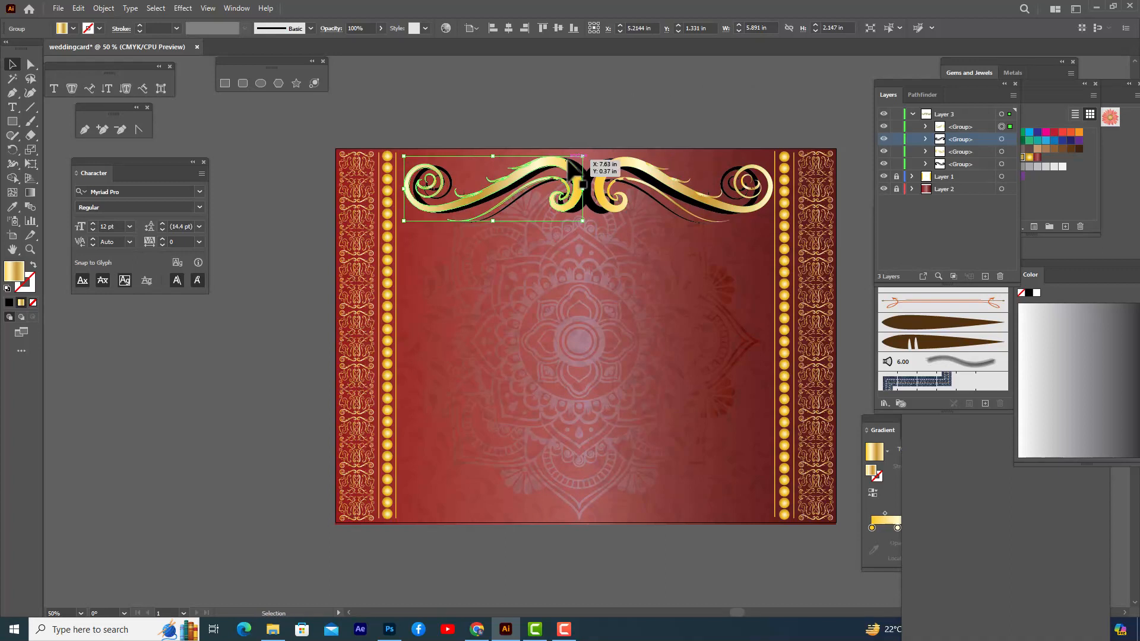
{"action": "left_click", "coordinate": [586, 173]}
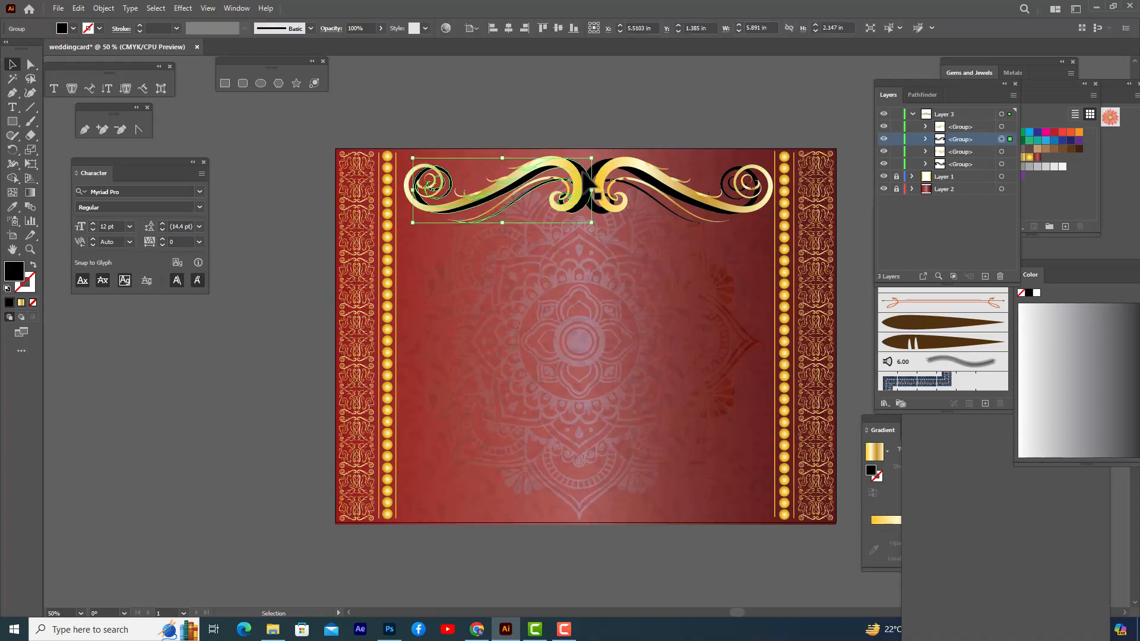
{"action": "key", "text": "shift+Left"}
{"action": "key", "text": "shift+Left"}
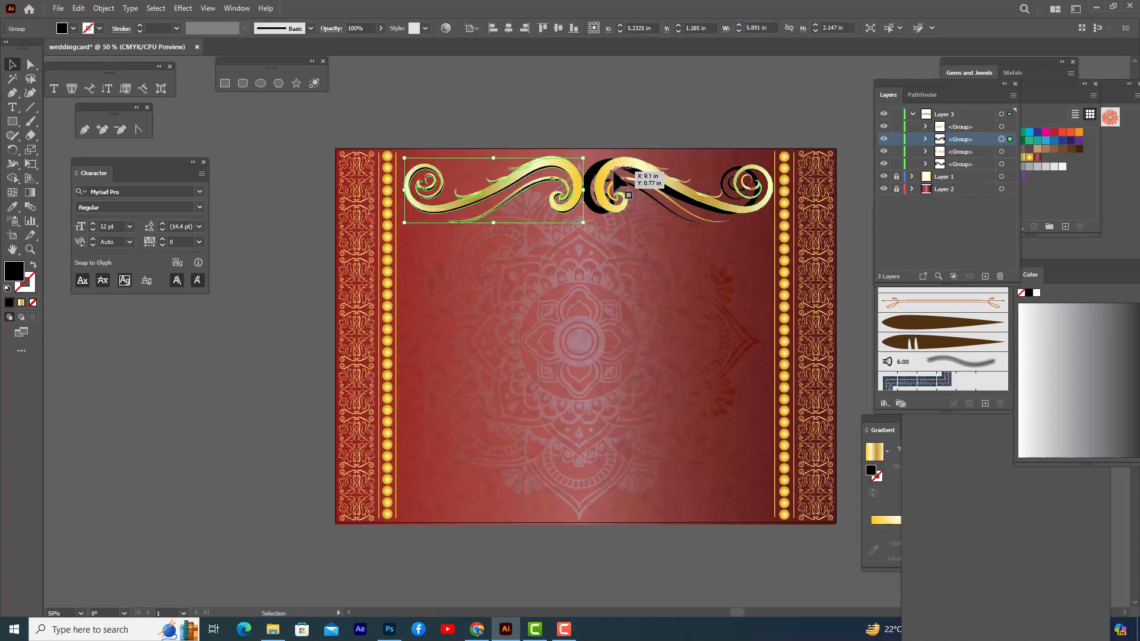
- Move the right-hand scroll's black shadow outward to about X 11.49 in so it sits behind the gold scroll
{"action": "left_click", "coordinate": [614, 170]}
{"action": "left_click", "coordinate": [590, 146]}
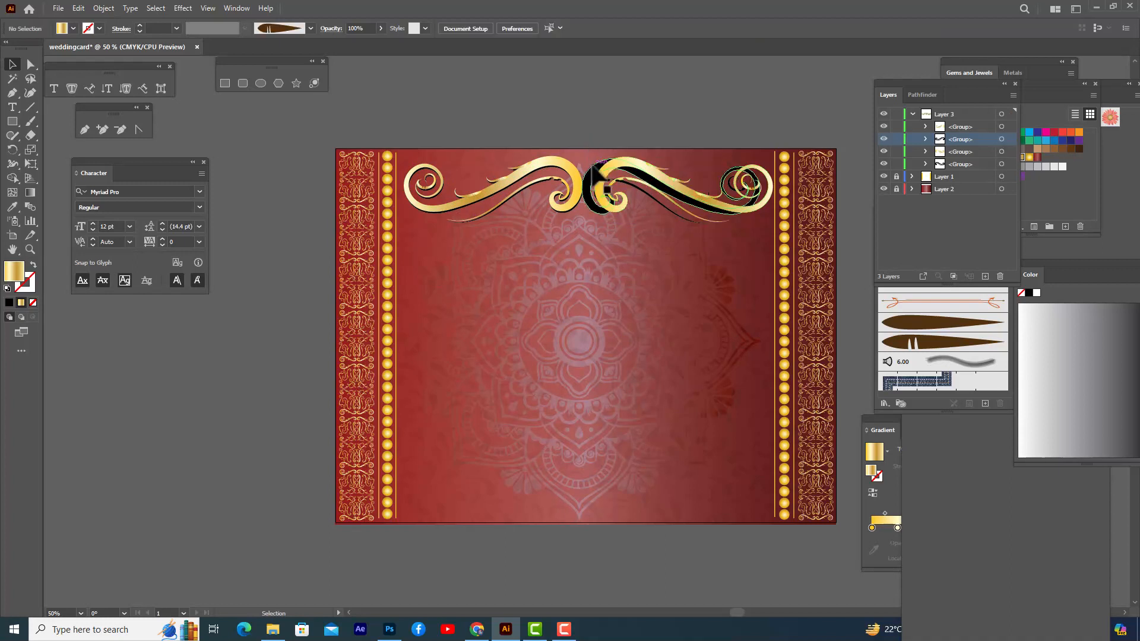
{"action": "left_click", "coordinate": [593, 164]}
{"action": "key", "text": "shift+Right"}
{"action": "key", "text": "shift+Right"}
{"action": "key", "text": "shift+Right"}
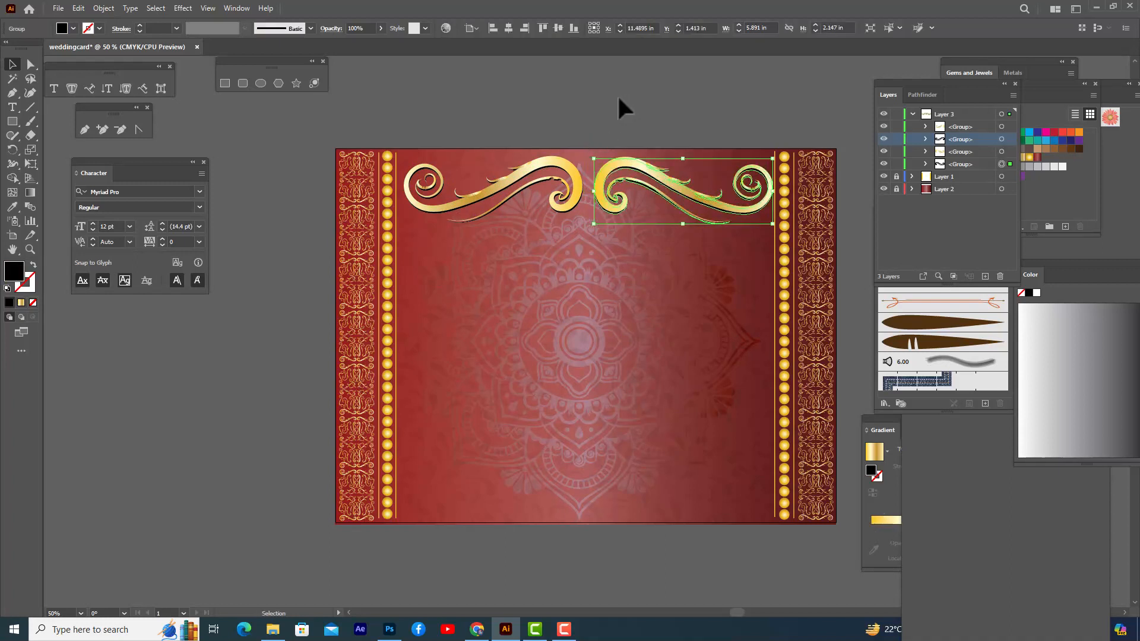
- Shift the left-hand gold scroll further outward to about X 5.05 in and its black shadow to about X 5.09 in
{"action": "left_click", "coordinate": [515, 168]}
{"action": "left_click", "coordinate": [508, 199]}
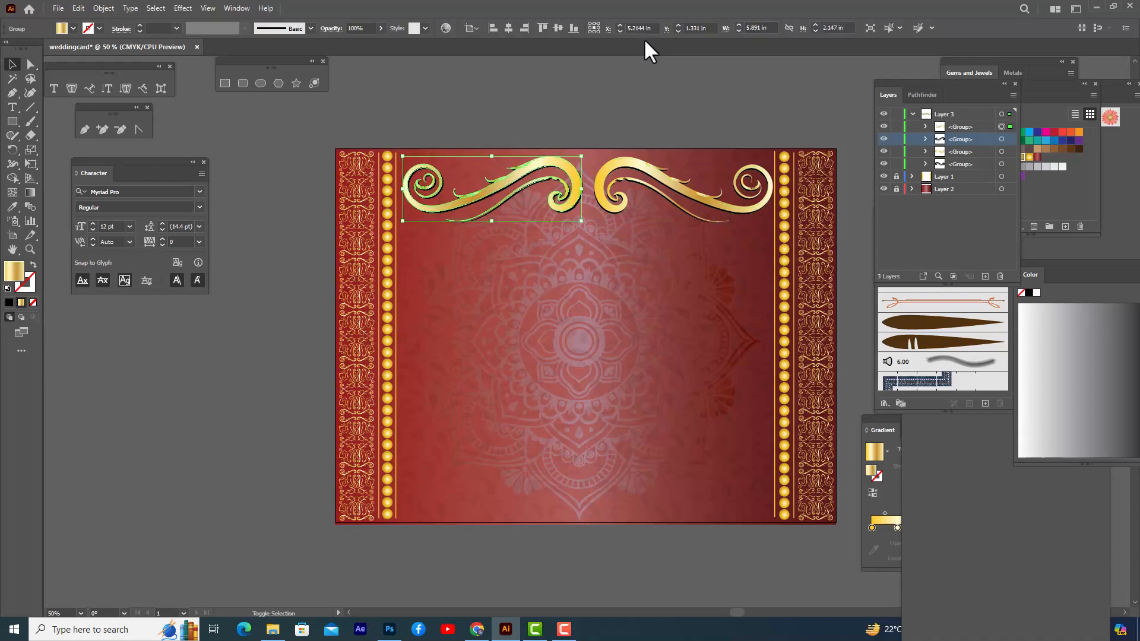
{"action": "key", "text": "Left"}
{"action": "key", "text": "Left"}
{"action": "key", "text": "Left"}
{"action": "key", "text": "Left"}
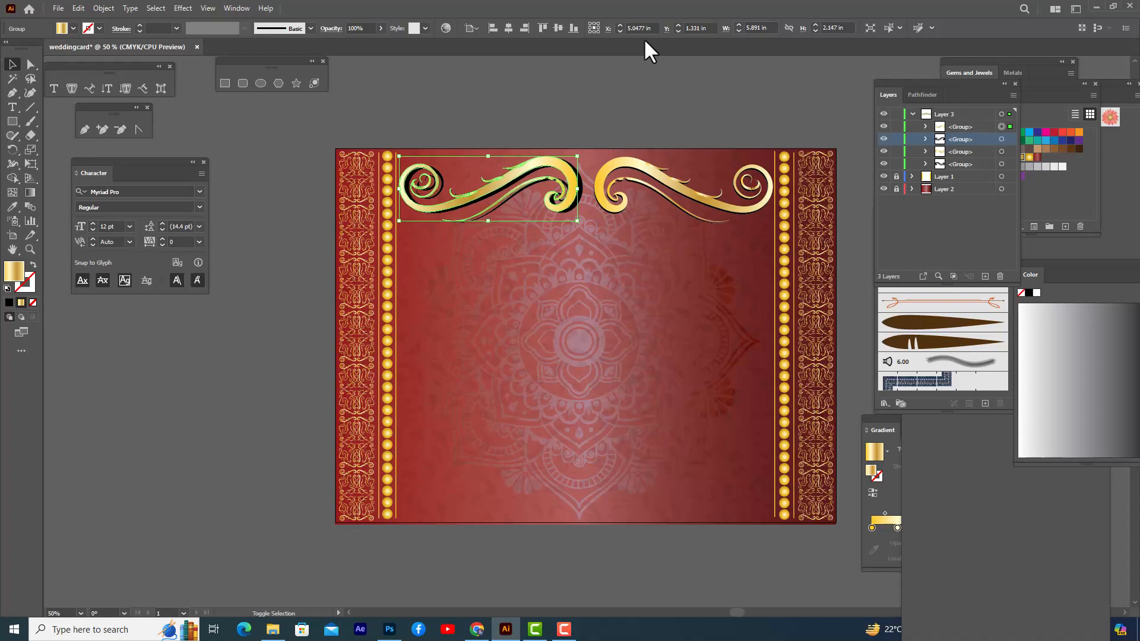
{"action": "left_click", "coordinate": [582, 185]}
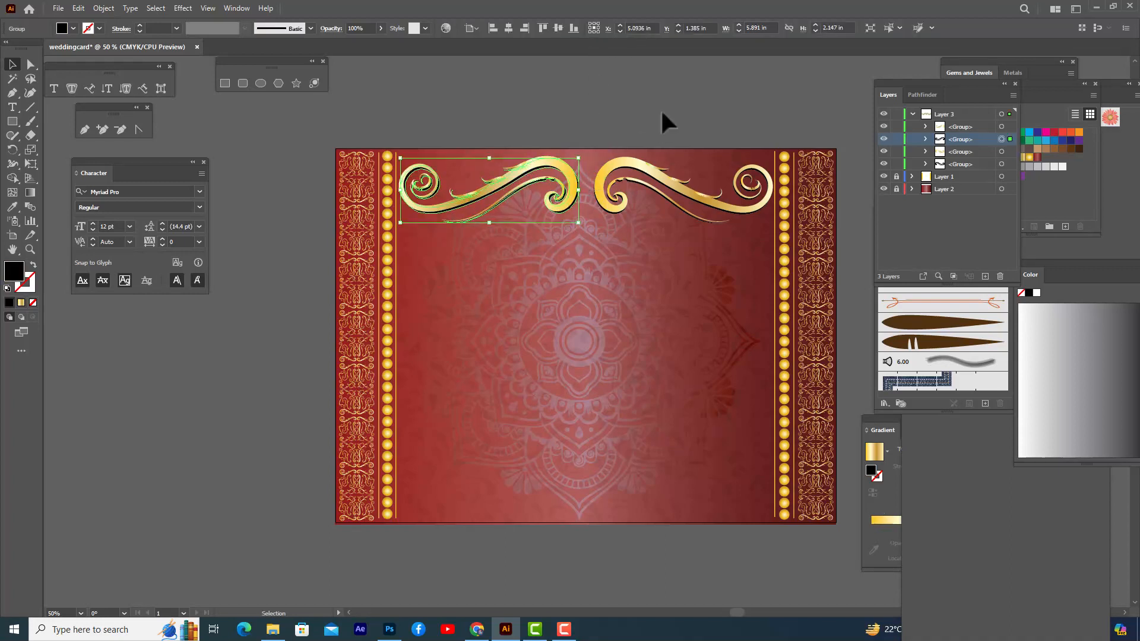
{"action": "left_click", "coordinate": [642, 117]}
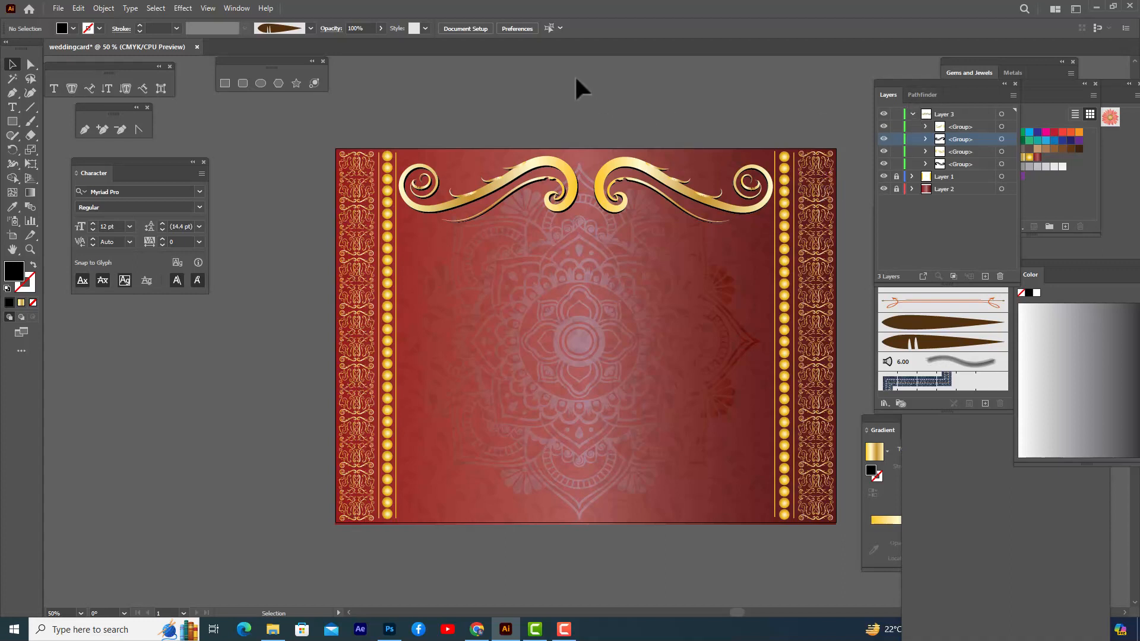
- Draw a horizontal line about 12.16 in long beneath the scrolls and give it a 3 pt gold gradient stroke
{"action": "left_click", "coordinate": [30, 106]}
{"action": "left_click_drag", "start_coordinate": [402, 235], "coordinate": [772, 235]}
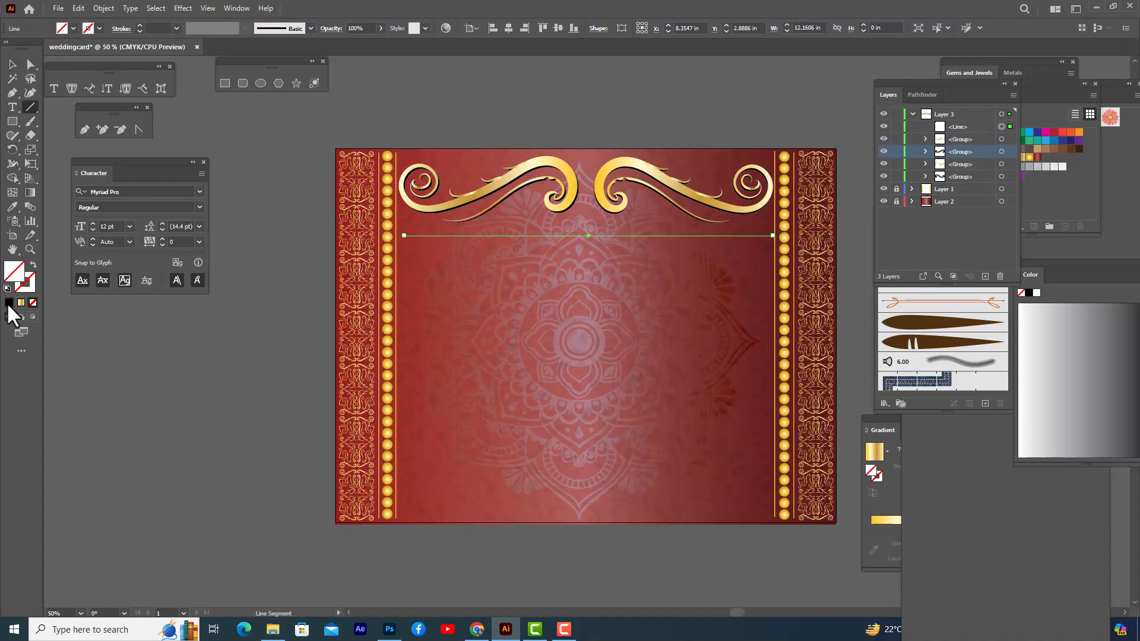
{"action": "left_click", "coordinate": [25, 289]}
{"action": "left_click", "coordinate": [23, 302]}
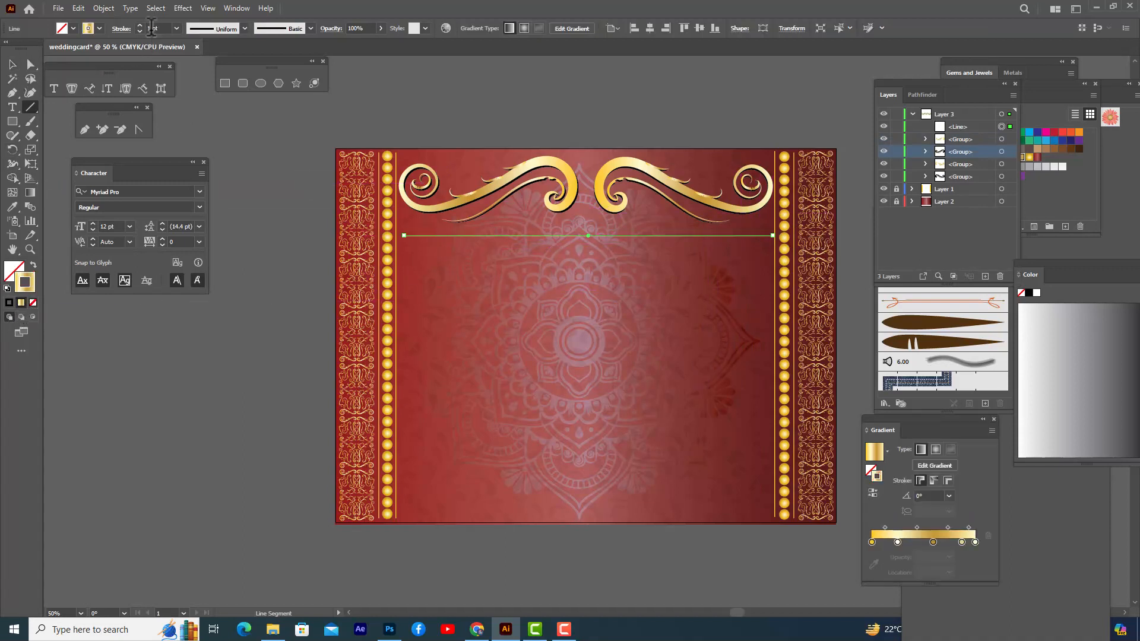
{"action": "left_click", "coordinate": [140, 25]}
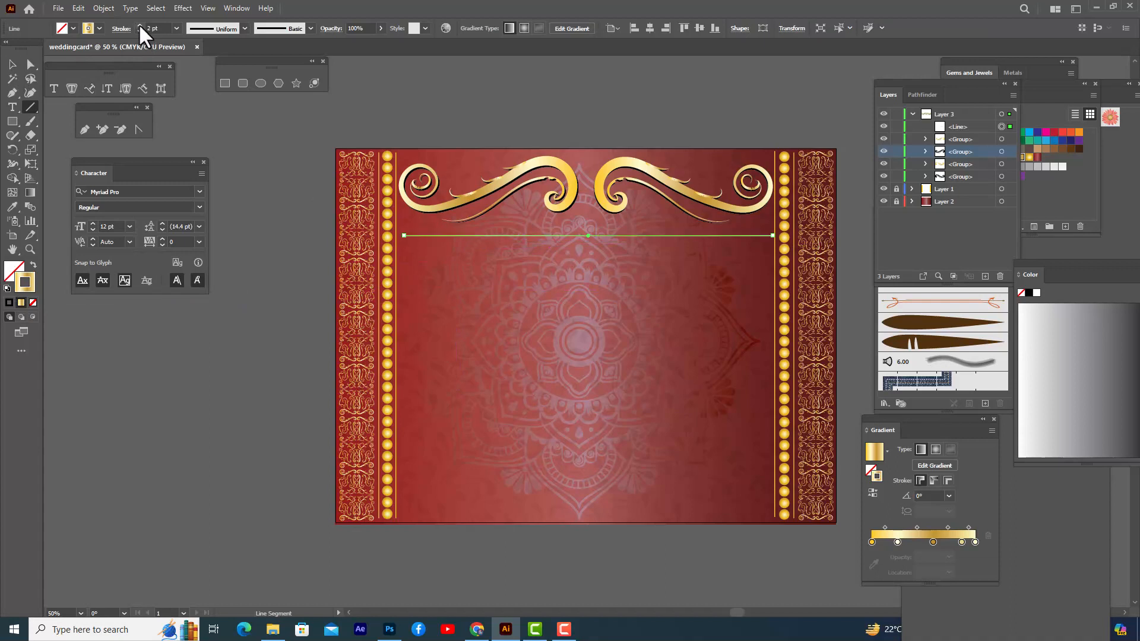
{"action": "left_click", "coordinate": [140, 26]}
- Nudge the gold line upward to about Y 2.59 in, closer to the scrolls, and deselect it
{"action": "left_click", "coordinate": [12, 63]}
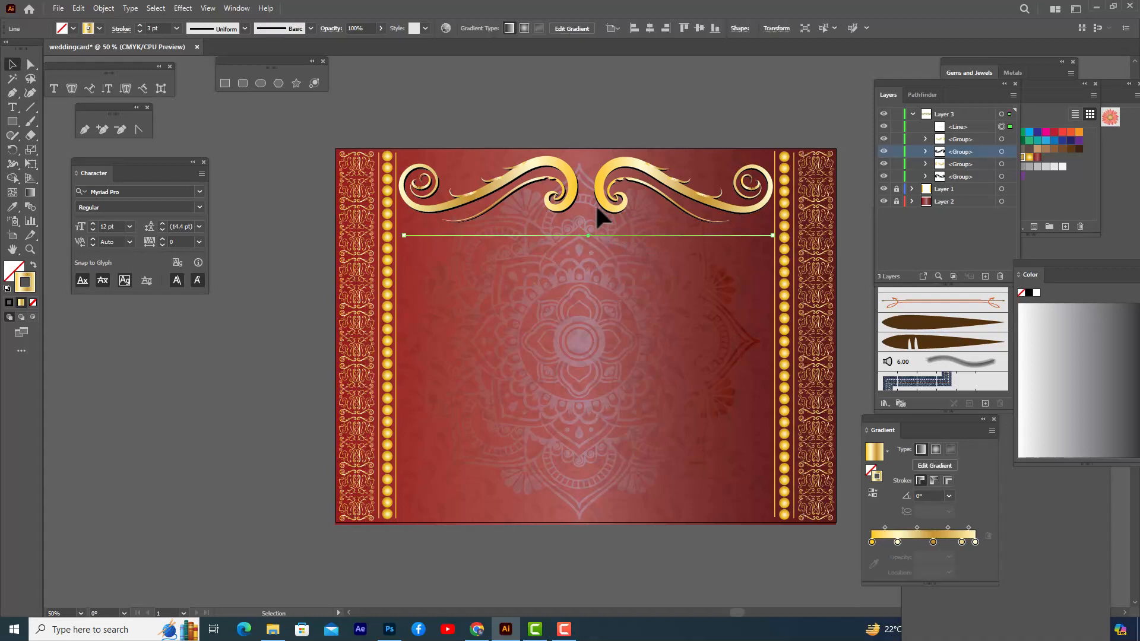
{"action": "key", "text": "Up"}
{"action": "key", "text": "Up"}
{"action": "key", "text": "Up"}
{"action": "key", "text": "Up"}
{"action": "key", "text": "Up"}
{"action": "key", "text": "Up"}
{"action": "key", "text": "Up"}
{"action": "key", "text": "Up"}
{"action": "key", "text": "Up"}
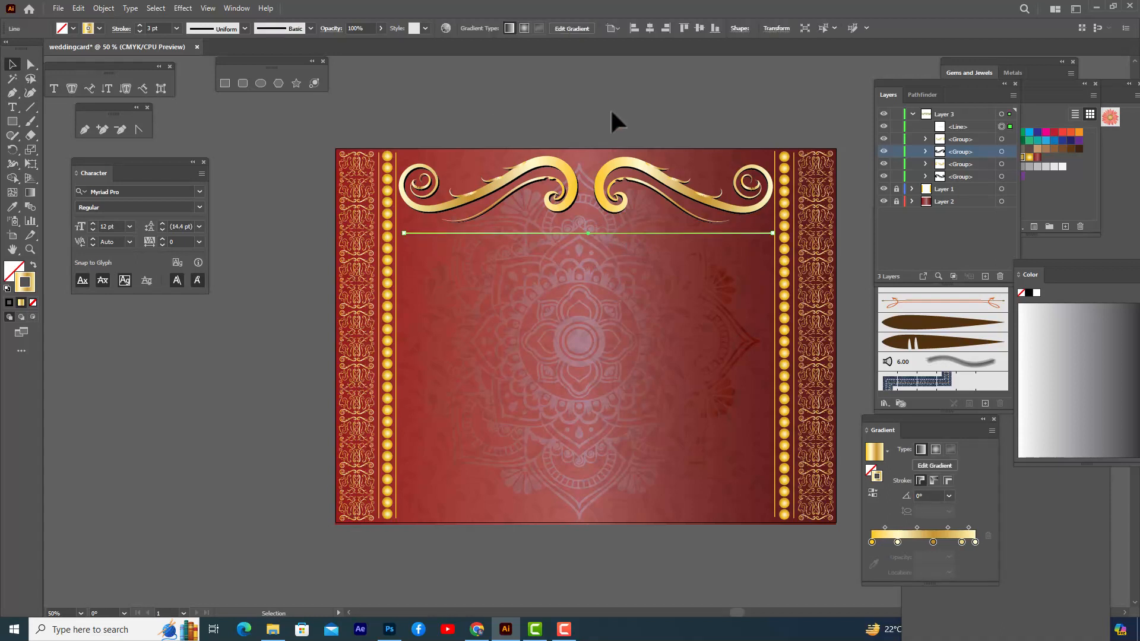
{"action": "key", "text": "Up"}
{"action": "key", "text": "Up"}
{"action": "key", "text": "Up"}
{"action": "key", "text": "Up"}
{"action": "key", "text": "Up"}
{"action": "key", "text": "Up"}
{"action": "key", "text": "Up"}
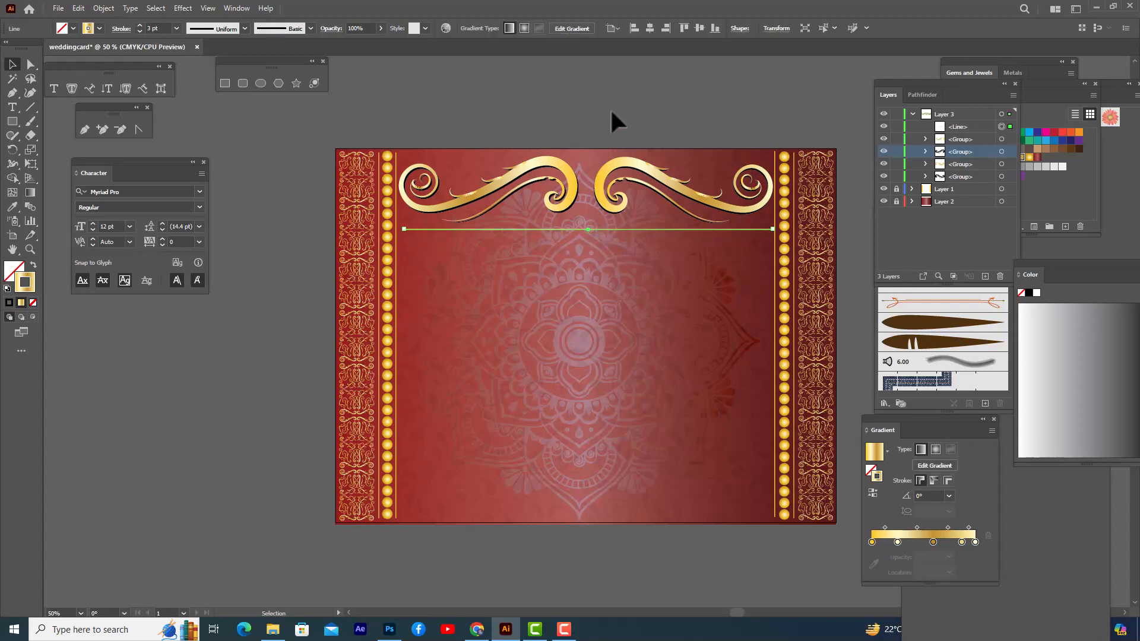
{"action": "key", "text": "Up"}
{"action": "key", "text": "Up"}
{"action": "key", "text": "Up"}
{"action": "key", "text": "Up"}
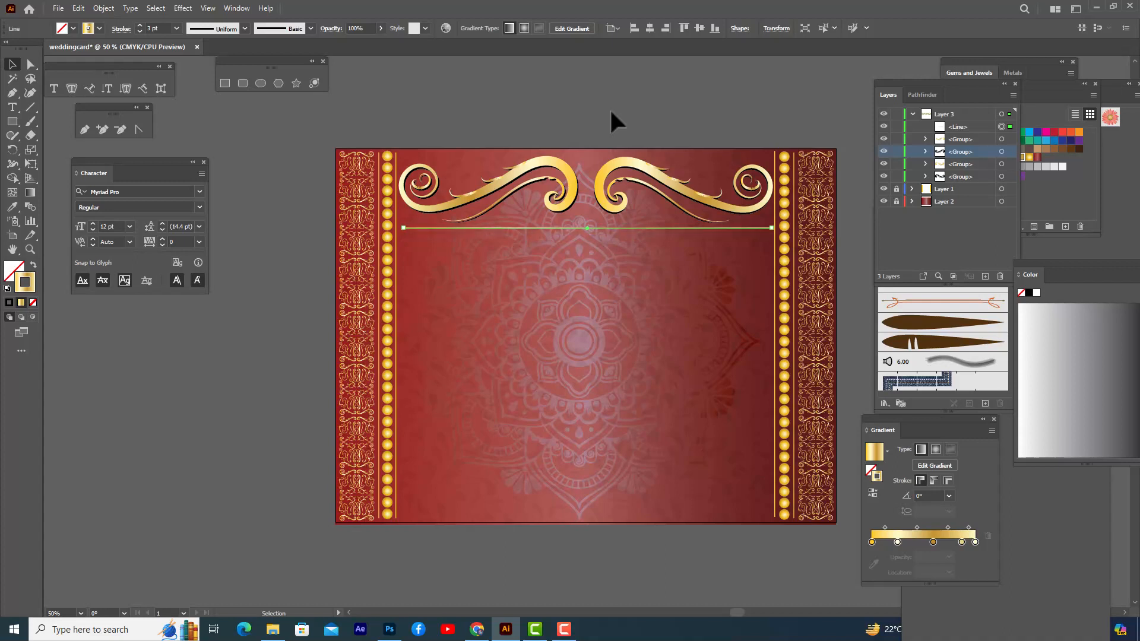
{"action": "left_click", "coordinate": [610, 112]}
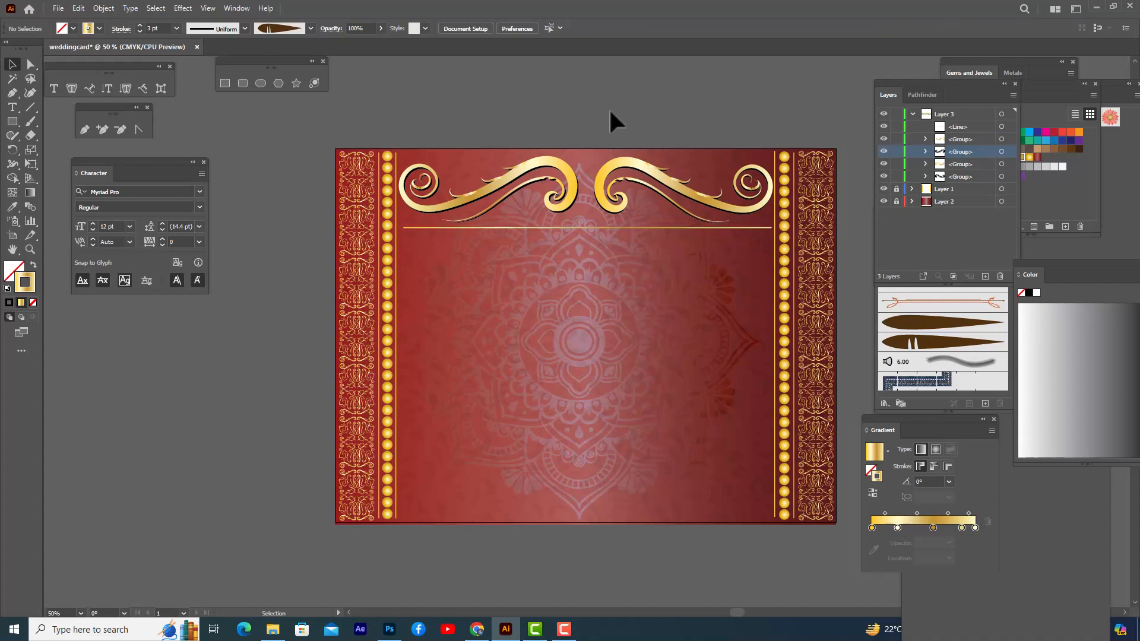
- Reselect the gold line and move it slightly down, leaving a little more space under the scrolls
{"action": "left_click", "coordinate": [596, 228]}
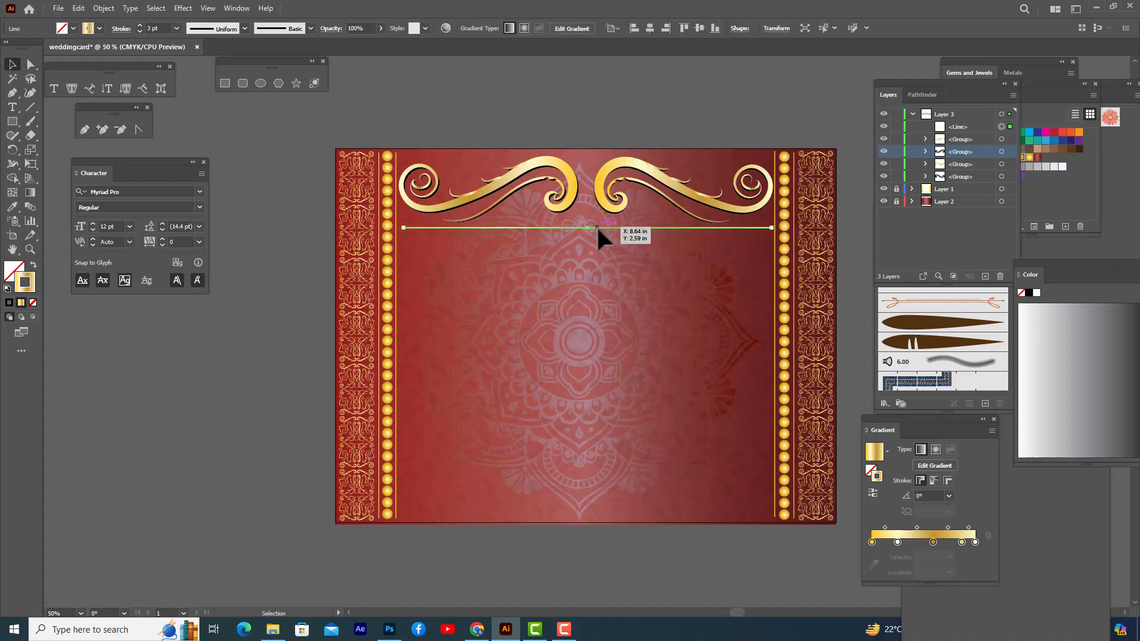
{"action": "left_click", "coordinate": [611, 133]}
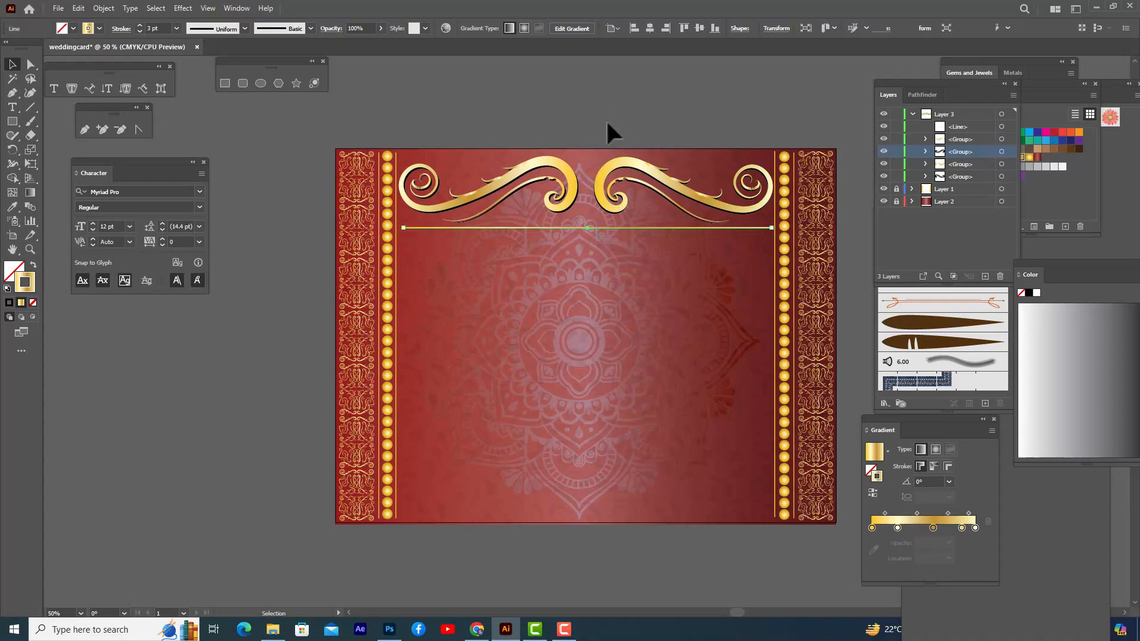
{"action": "left_click", "coordinate": [598, 225]}
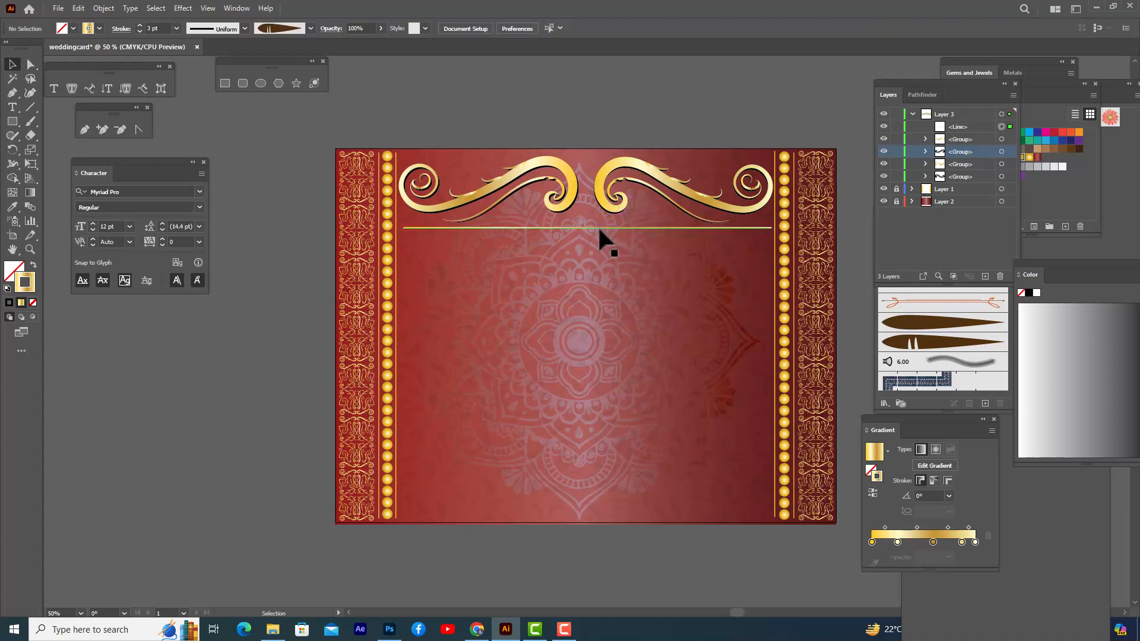
{"action": "mouse_move", "coordinate": [597, 226]}
{"action": "left_mouse_down"}
{"action": "mouse_move", "coordinate": [596, 241]}
{"action": "mouse_move", "coordinate": [595, 231]}
{"action": "left_mouse_up"}
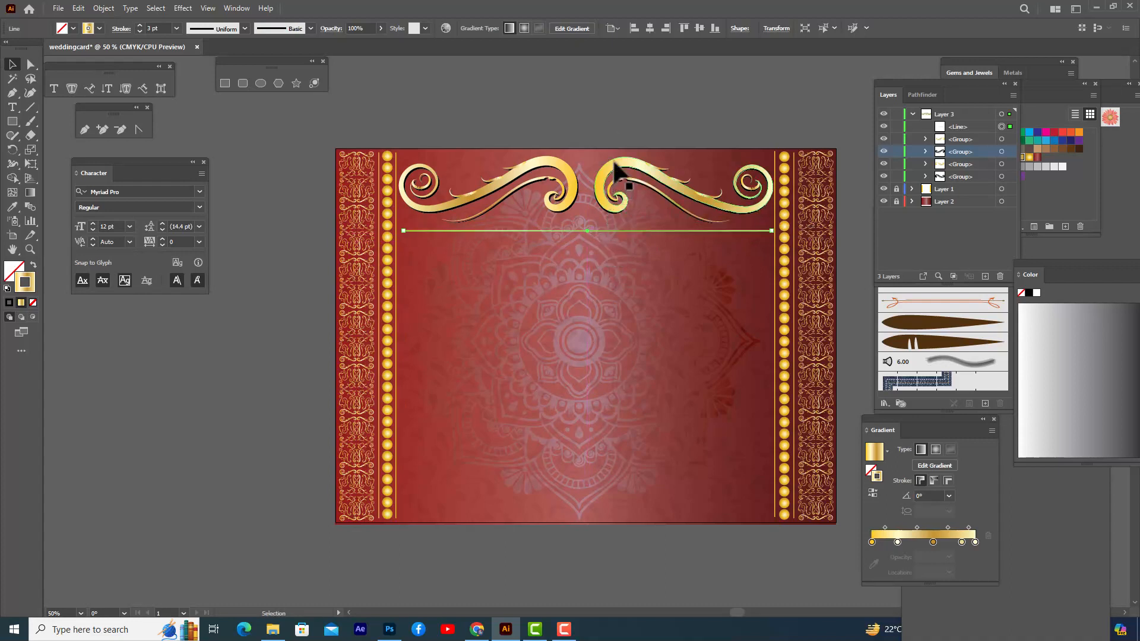
{"action": "left_click", "coordinate": [583, 128]}
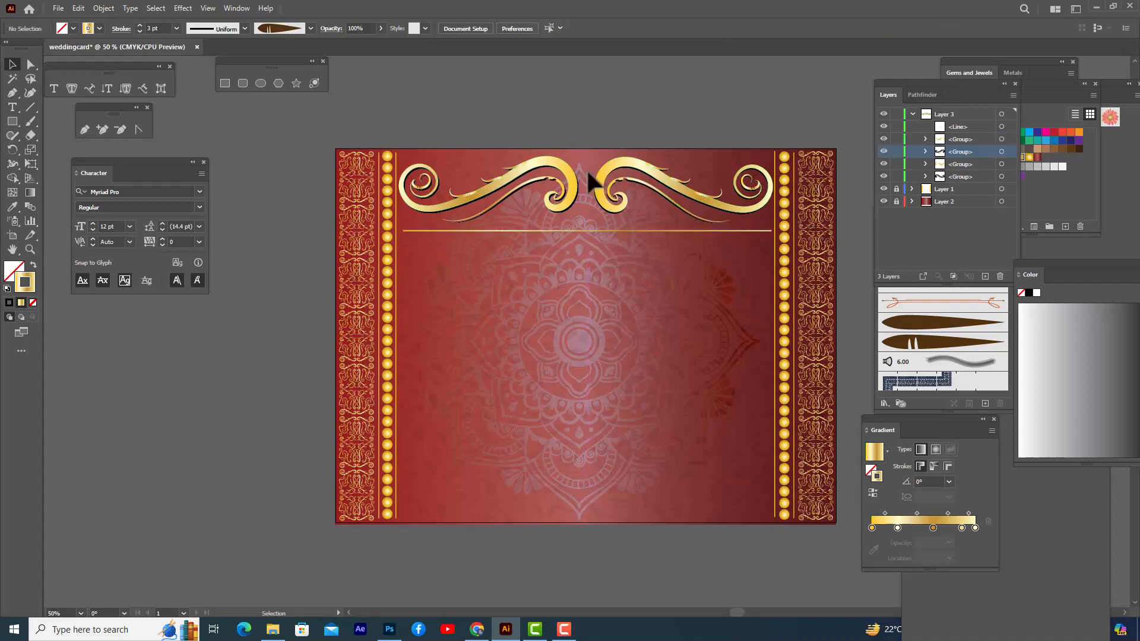
- Duplicate the gold line just below the original to form a parallel double rule
{"action": "left_click", "coordinate": [583, 229]}
{"action": "mouse_move", "coordinate": [585, 233]}
{"action": "left_mouse_down"}
{"action": "mouse_move", "coordinate": [585, 246]}
{"action": "mouse_move", "coordinate": [585, 237]}
{"action": "left_mouse_up"}
{"action": "left_click", "coordinate": [609, 104]}
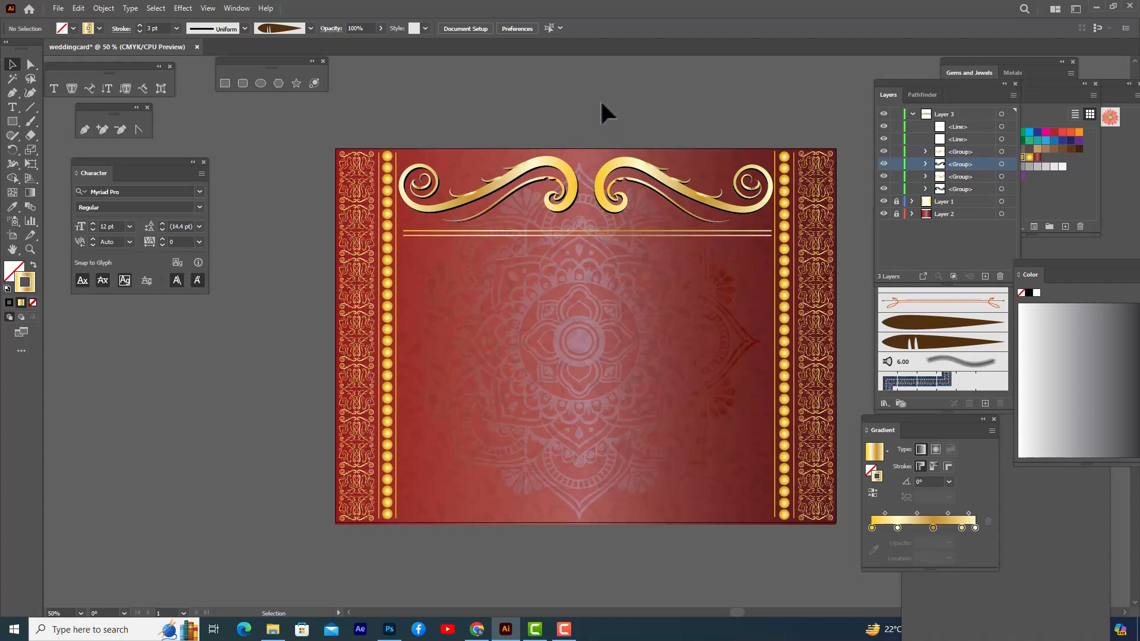
- Select all artwork on Layer 3 and duplicate the scrolls and double rule to the card's bottom edge
{"action": "left_click", "coordinate": [913, 114]}
{"action": "left_click", "coordinate": [1002, 114]}
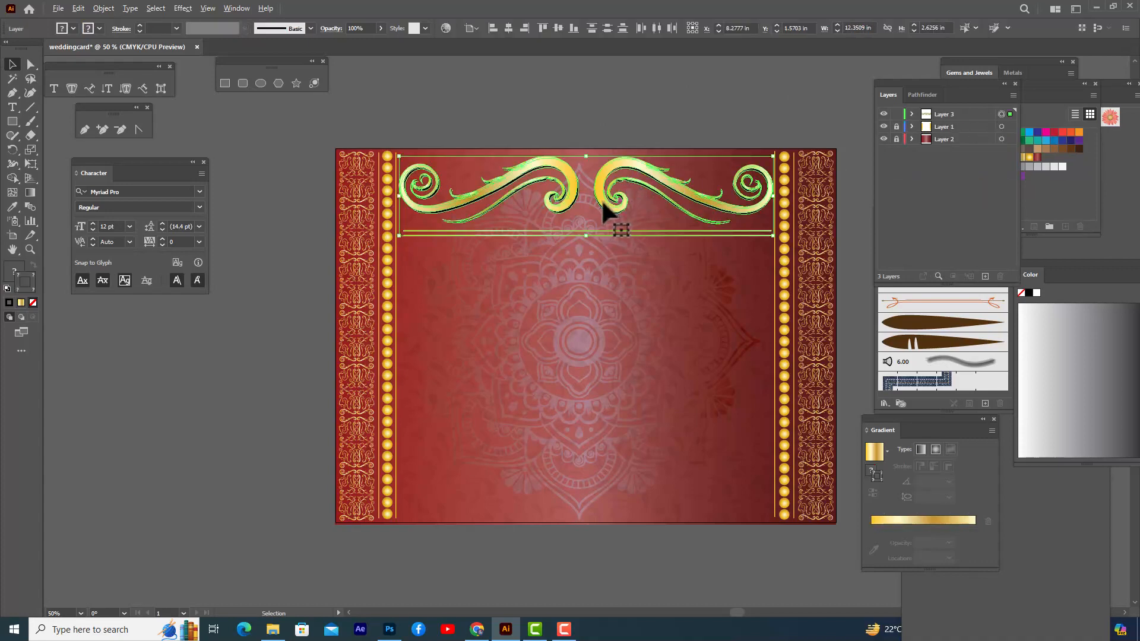
{"action": "left_click_drag", "start_coordinate": [610, 205], "coordinate": [601, 486]}
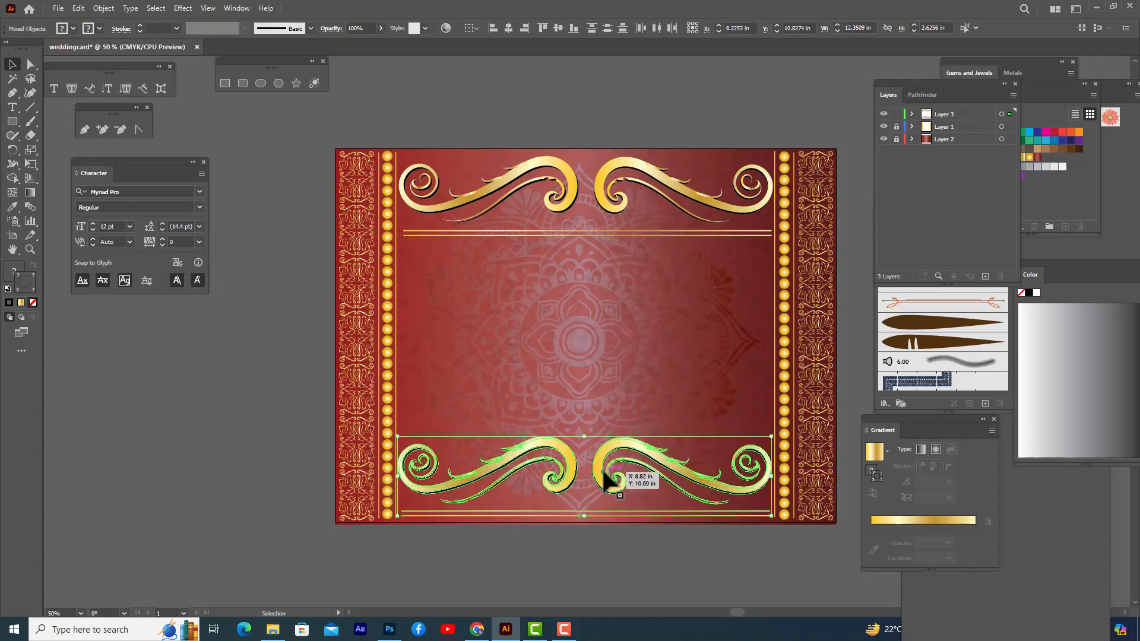
- Reflect the duplicated scrolls and double rule across the horizontal axis
{"action": "right_click", "coordinate": [600, 469]}
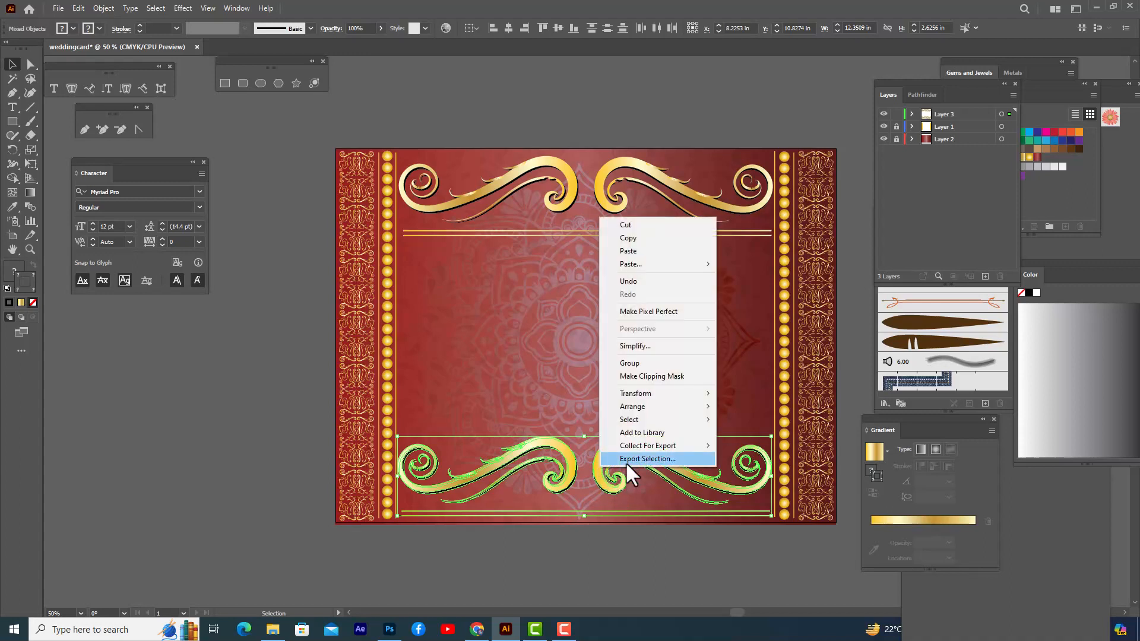
{"action": "mouse_move", "coordinate": [674, 398]}
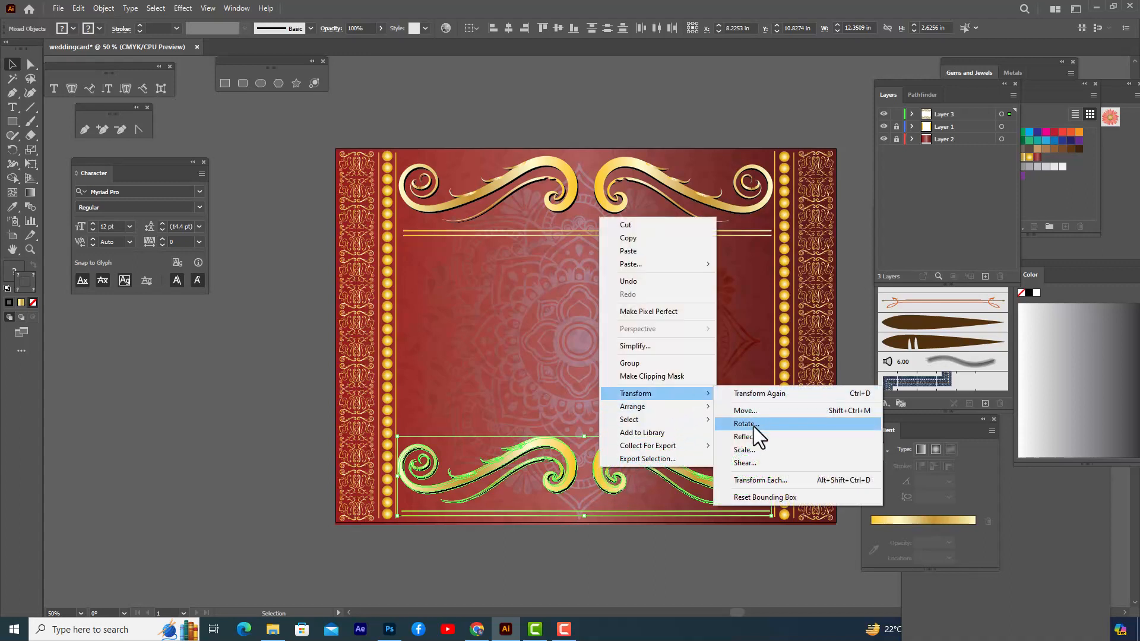
{"action": "left_click", "coordinate": [764, 440]}
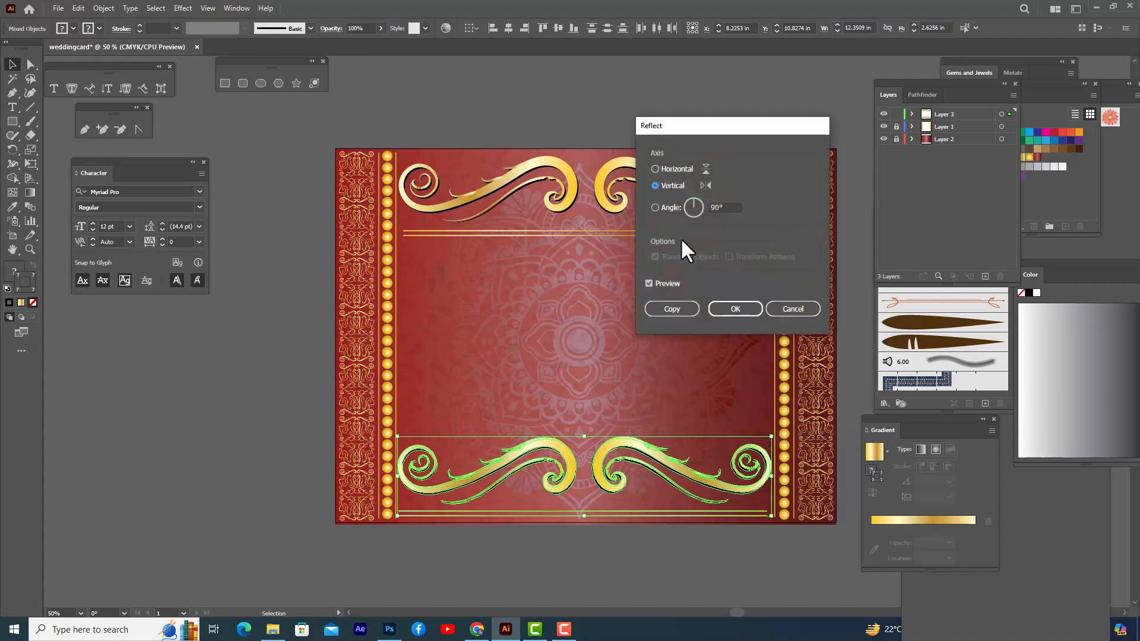
{"action": "left_click", "coordinate": [657, 168]}
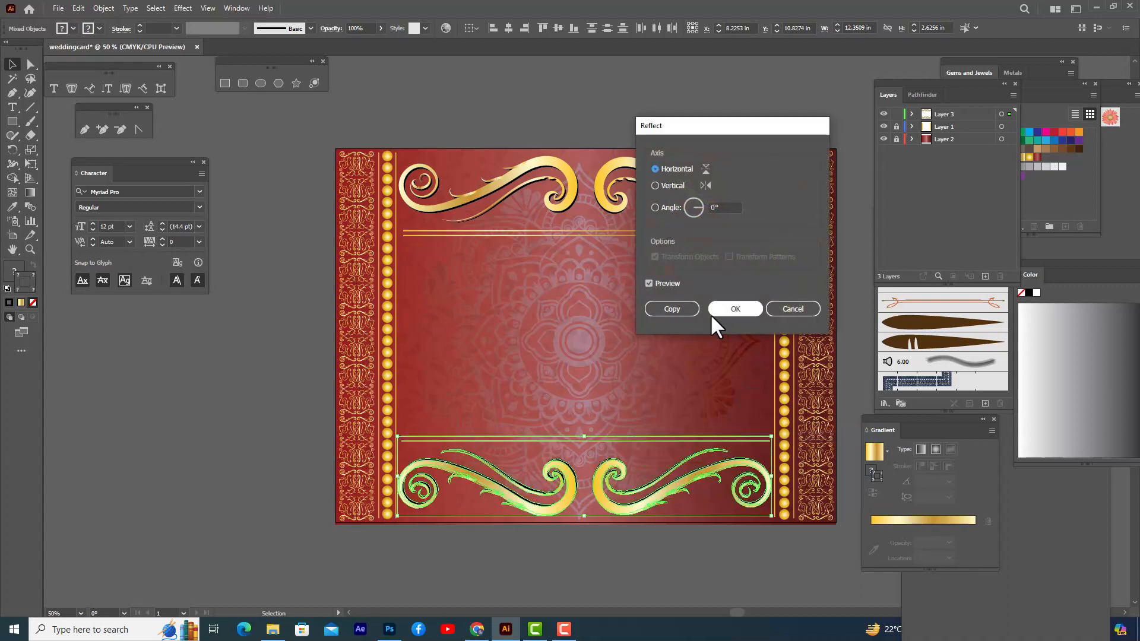
{"action": "left_click", "coordinate": [734, 309]}
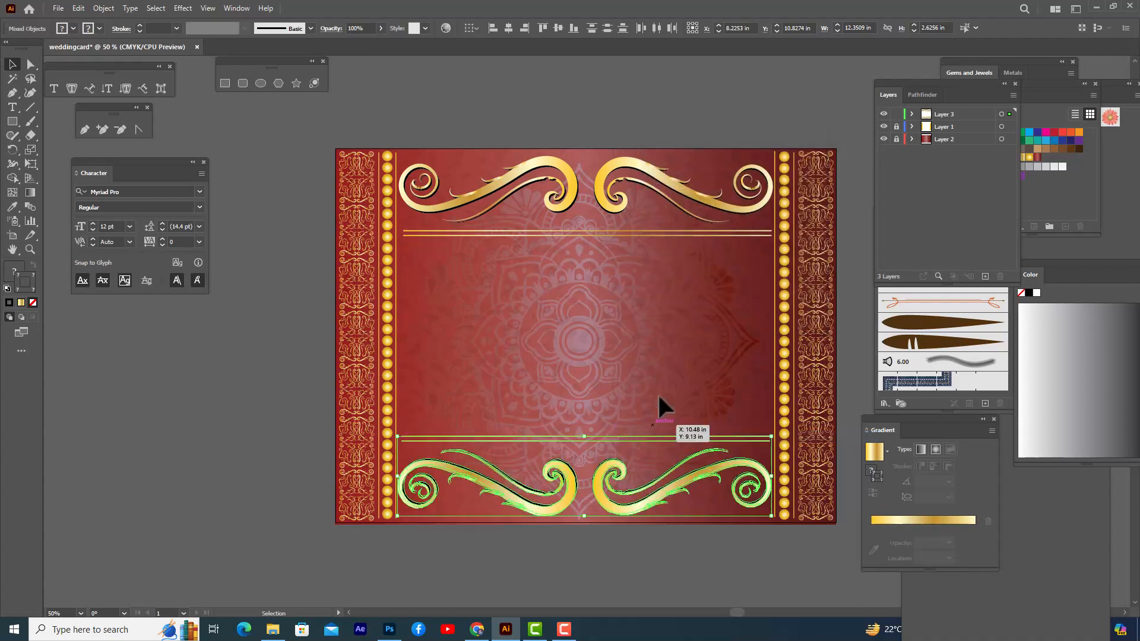
- Nudge the flipped scrolls and rule down to about Y 10.98 in and deselect them
{"action": "key", "text": "Down"}
{"action": "key", "text": "Down"}
{"action": "key", "text": "Down"}
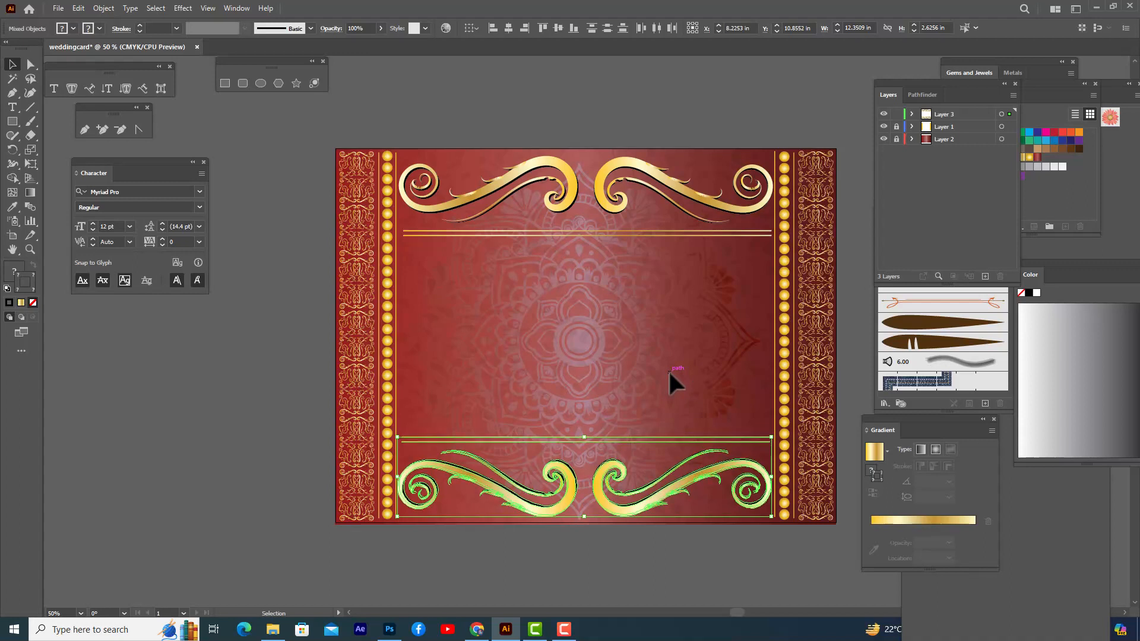
{"action": "key", "text": "Down"}
{"action": "key", "text": "Down"}
{"action": "key", "text": "Down"}
{"action": "key", "text": "Down"}
{"action": "key", "text": "Down"}
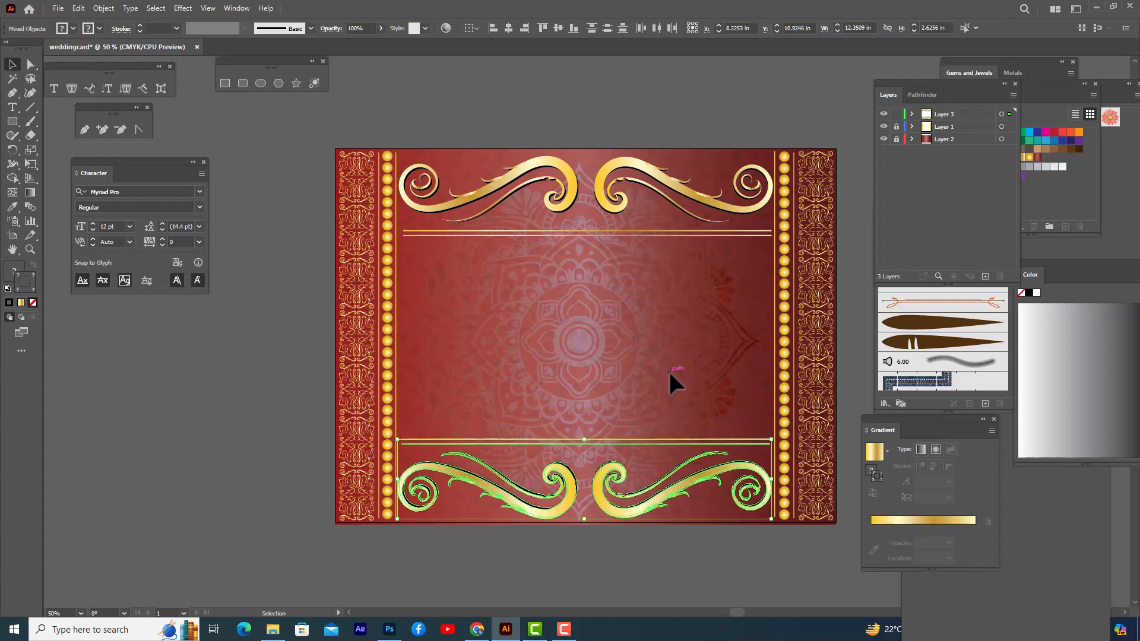
{"action": "key", "text": "Down"}
{"action": "key", "text": "Down"}
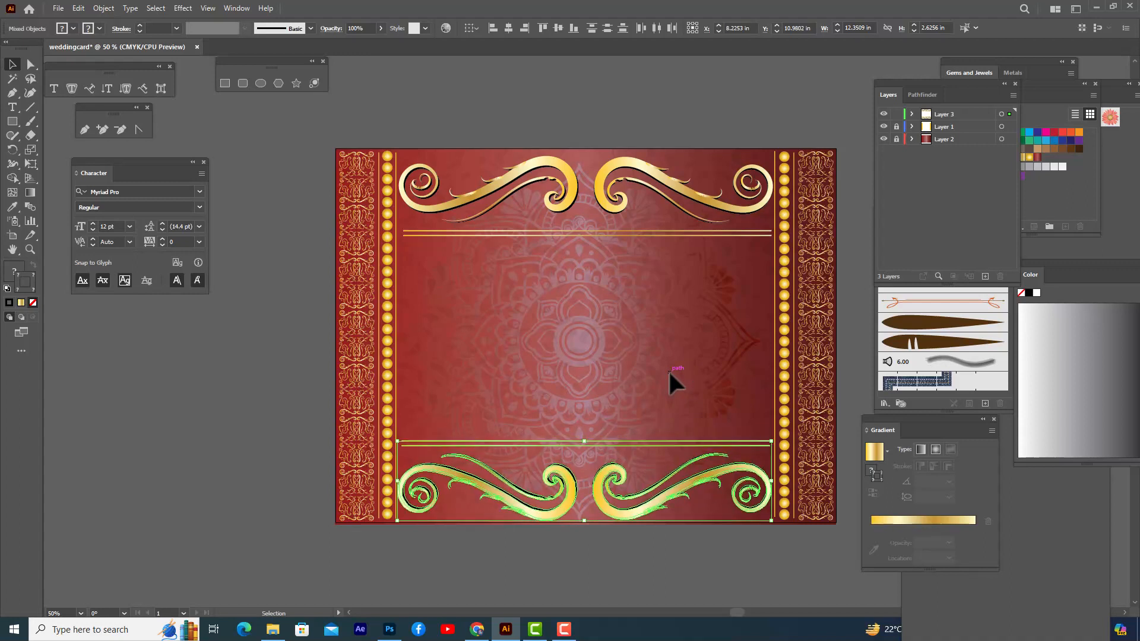
{"action": "left_click", "coordinate": [635, 111]}
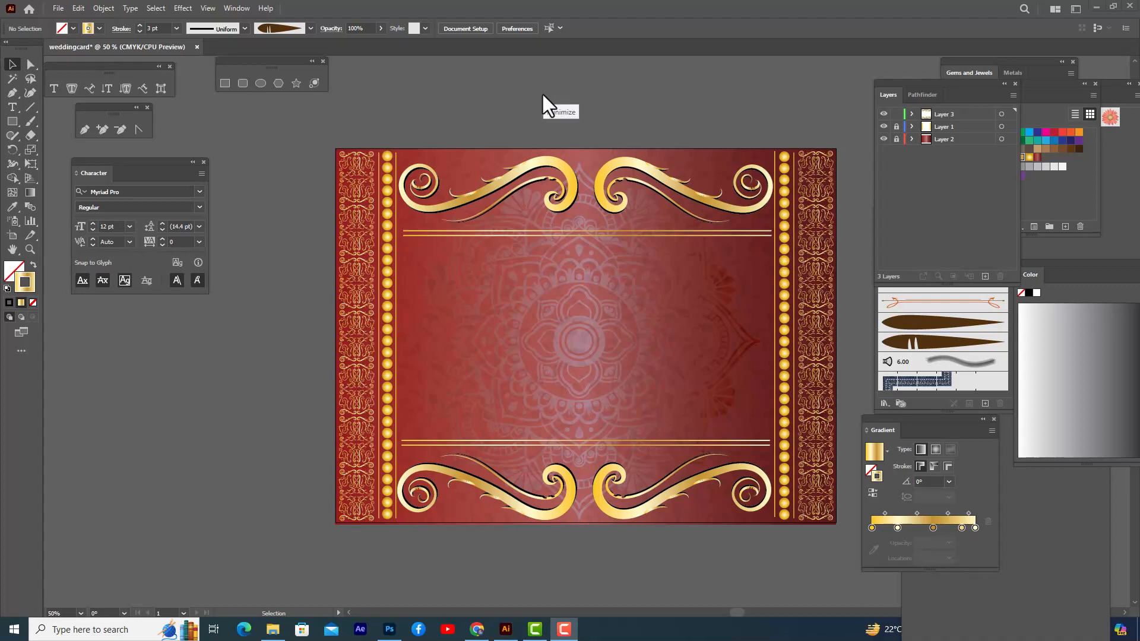
- Unlock Layer 1 and Layer 2, and duplicate the card's left ornamental border into the empty space beside the card
{"action": "left_click", "coordinate": [897, 126]}
{"action": "left_click", "coordinate": [897, 139]}
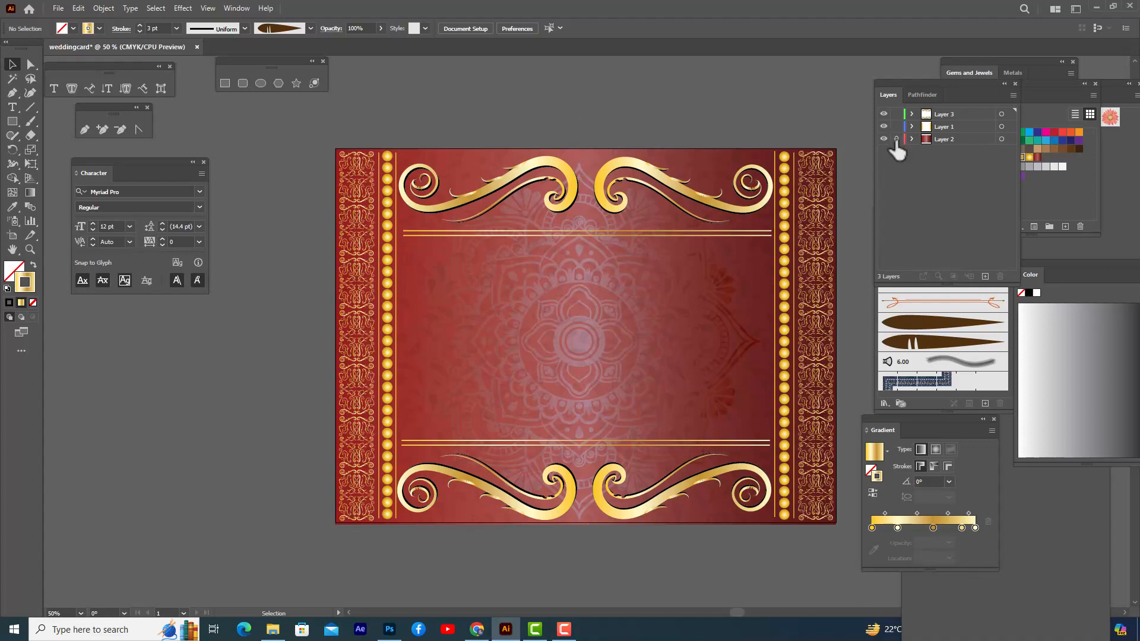
{"action": "left_click", "coordinate": [356, 198]}
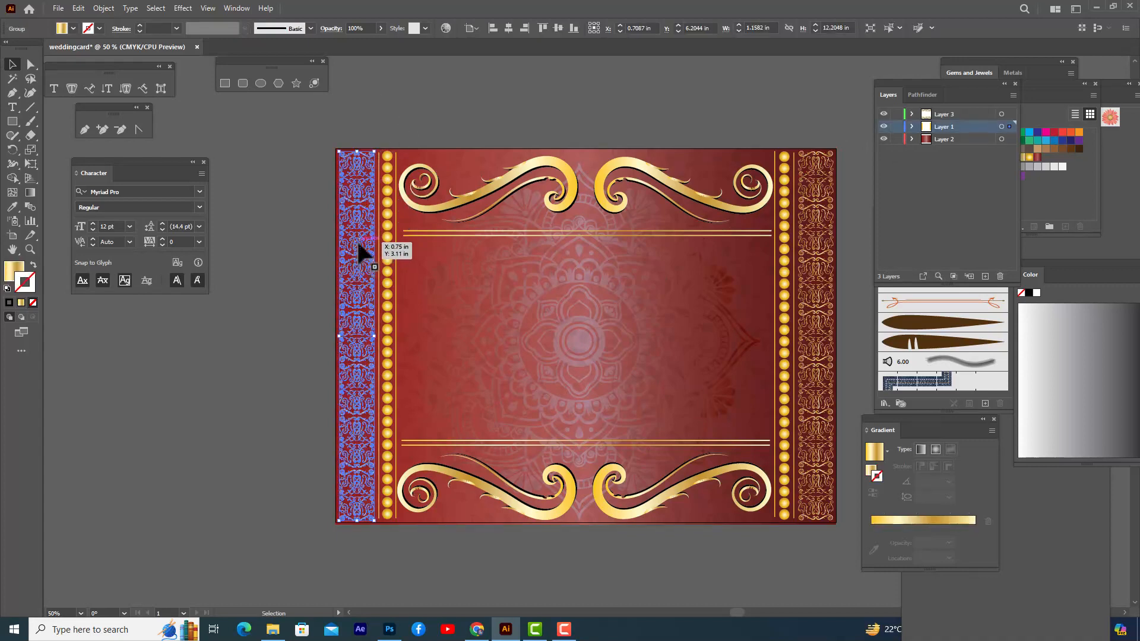
{"action": "left_click_drag", "start_coordinate": [357, 241], "coordinate": [287, 245]}
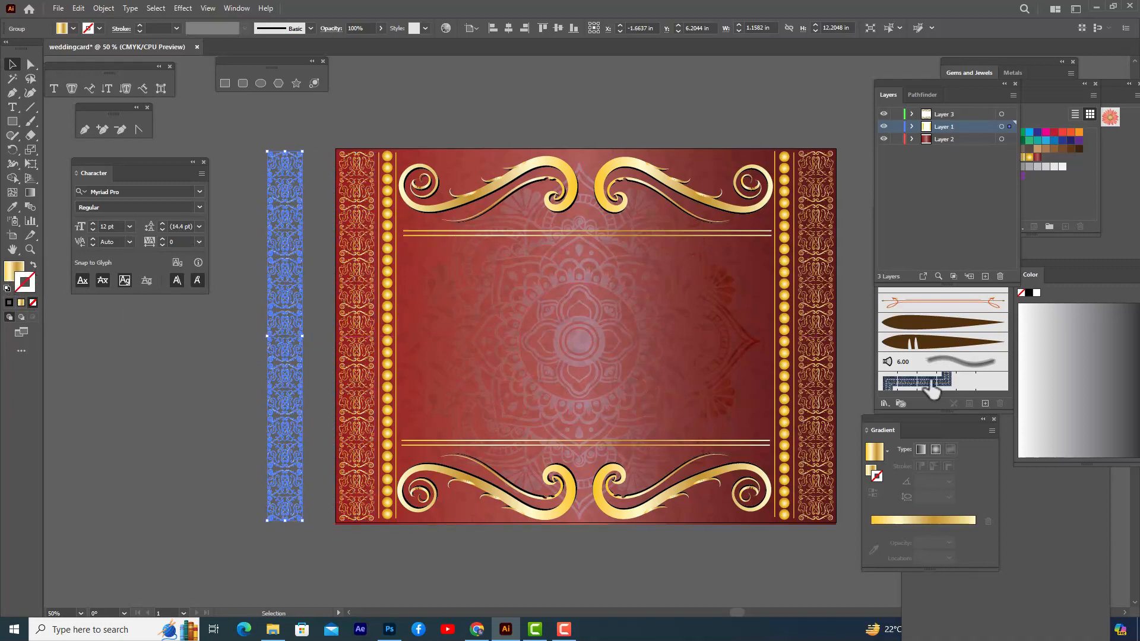
- Try a black stroke on the duplicated border strip
{"action": "left_click_drag", "start_coordinate": [905, 84], "coordinate": [916, 186]}
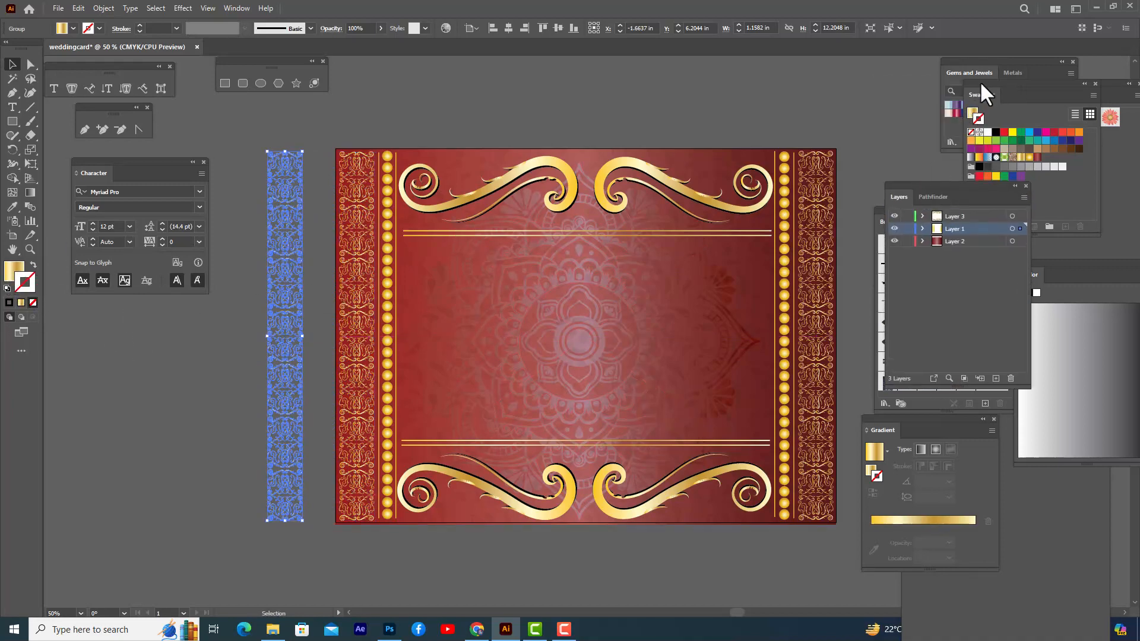
{"action": "left_click_drag", "start_coordinate": [980, 84], "coordinate": [858, 71]}
{"action": "left_click", "coordinate": [296, 118]}
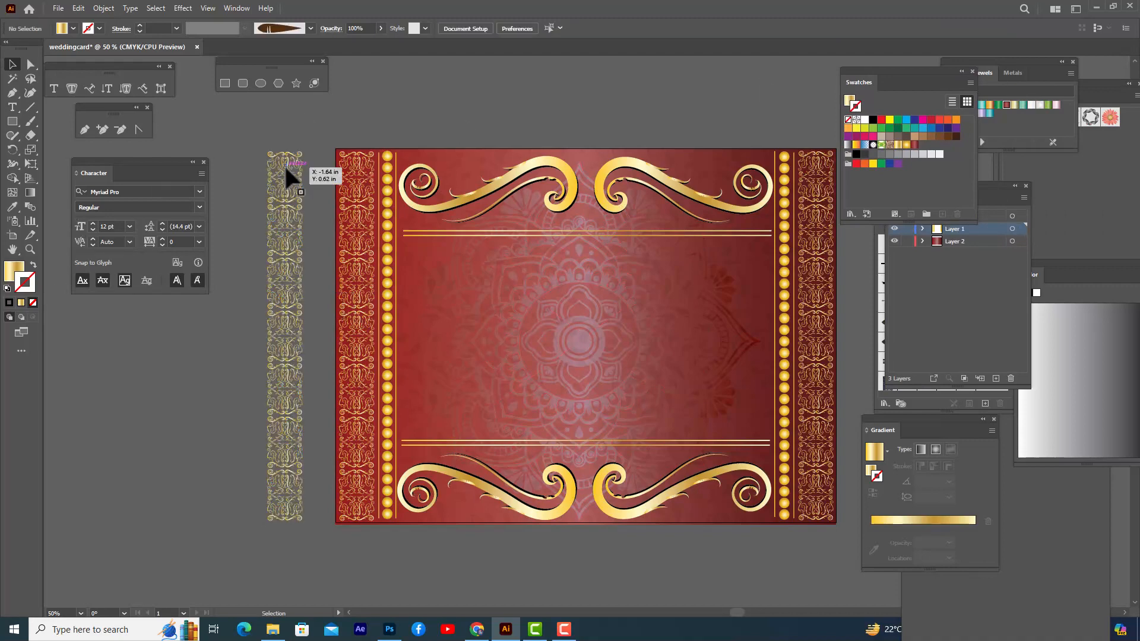
{"action": "left_click", "coordinate": [284, 164]}
{"action": "left_click", "coordinate": [873, 119]}
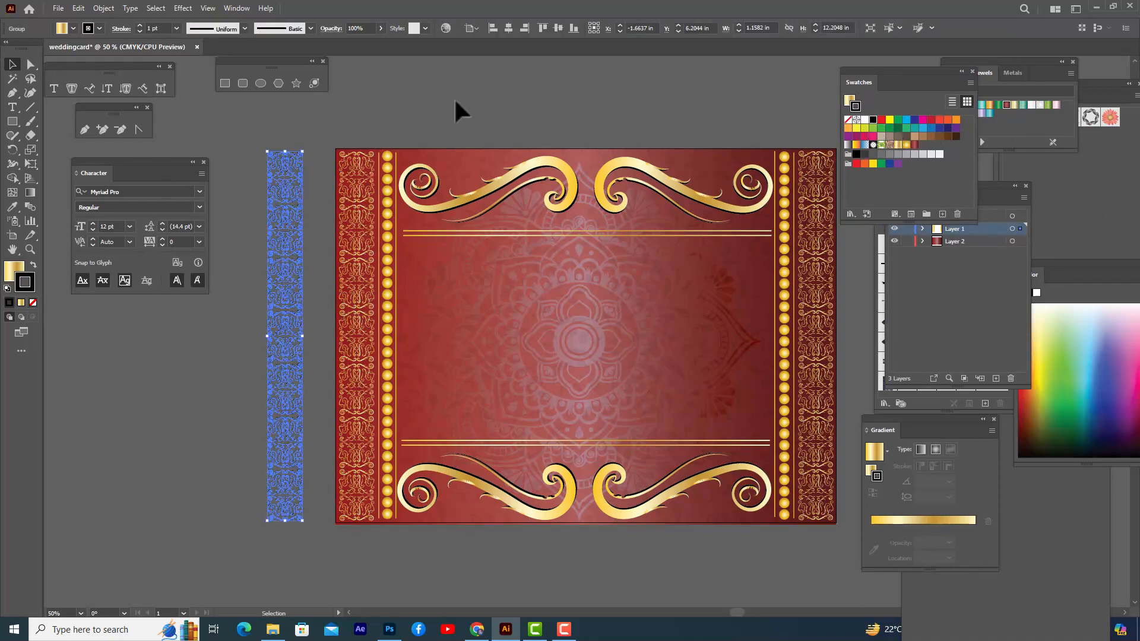
{"action": "left_click", "coordinate": [420, 111]}
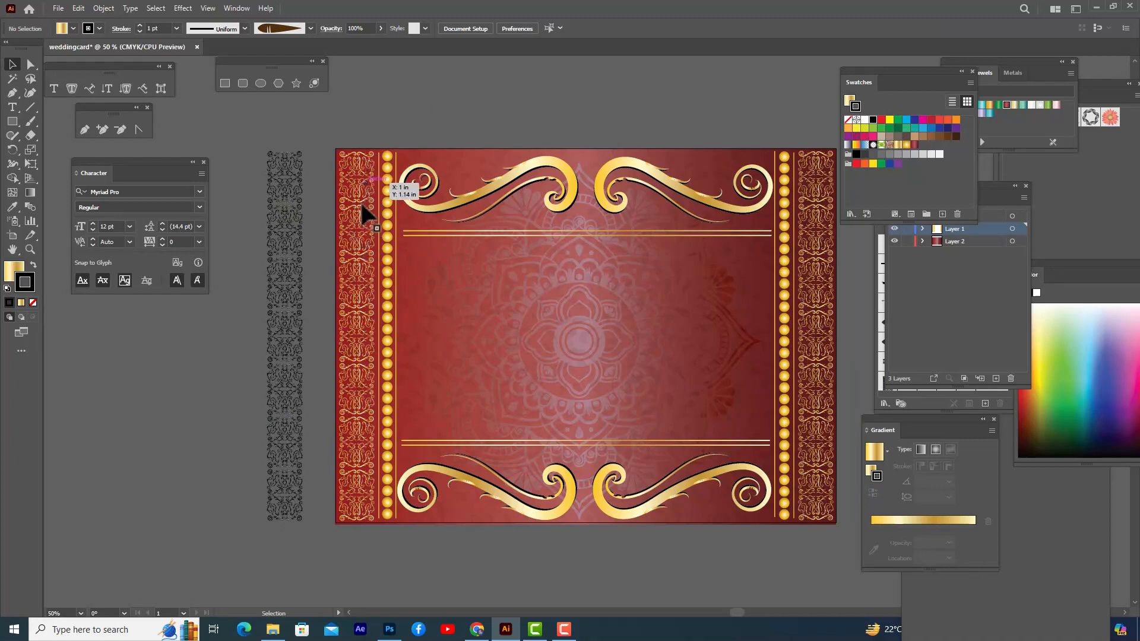
- Give the duplicated border strip a black fill and no stroke
{"action": "left_click", "coordinate": [285, 180]}
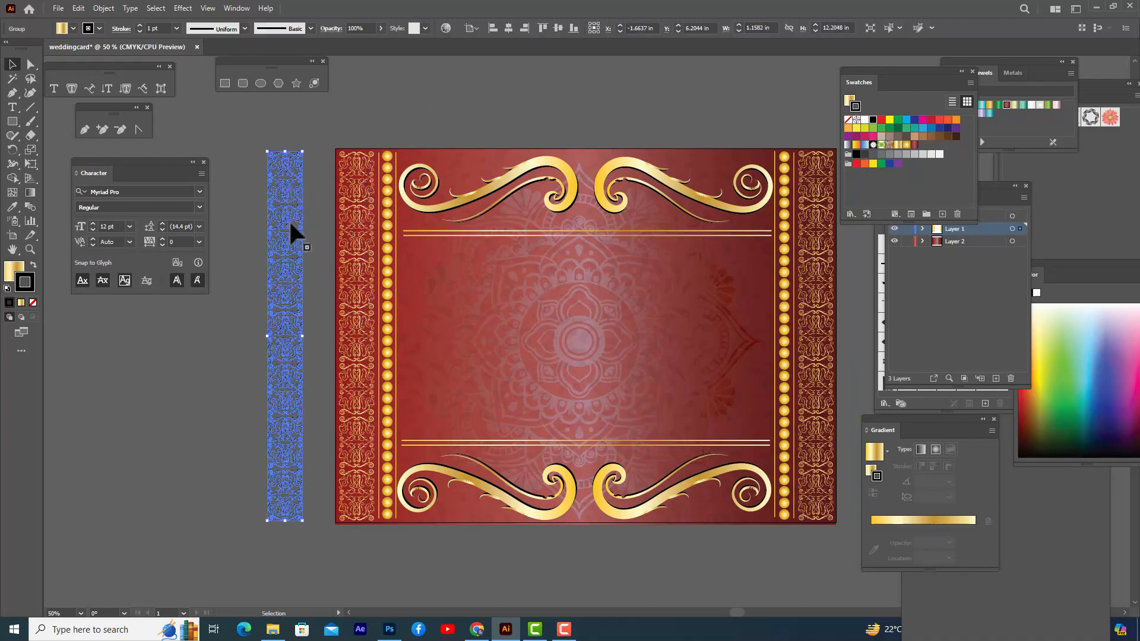
{"action": "left_click", "coordinate": [266, 205]}
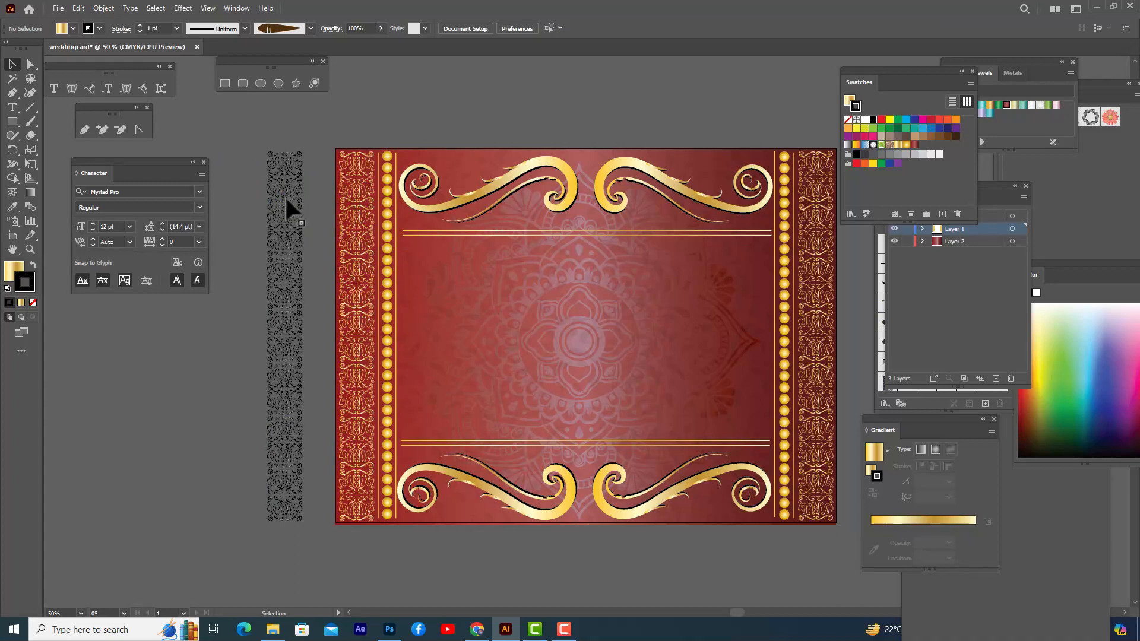
{"action": "left_click", "coordinate": [285, 200]}
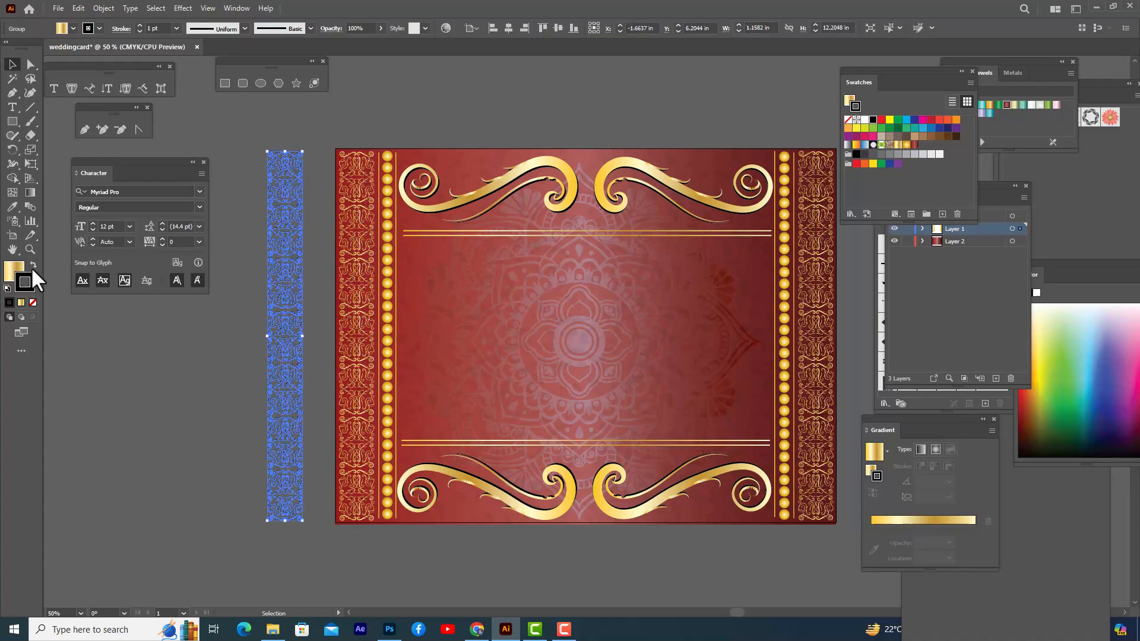
{"action": "left_click", "coordinate": [13, 271]}
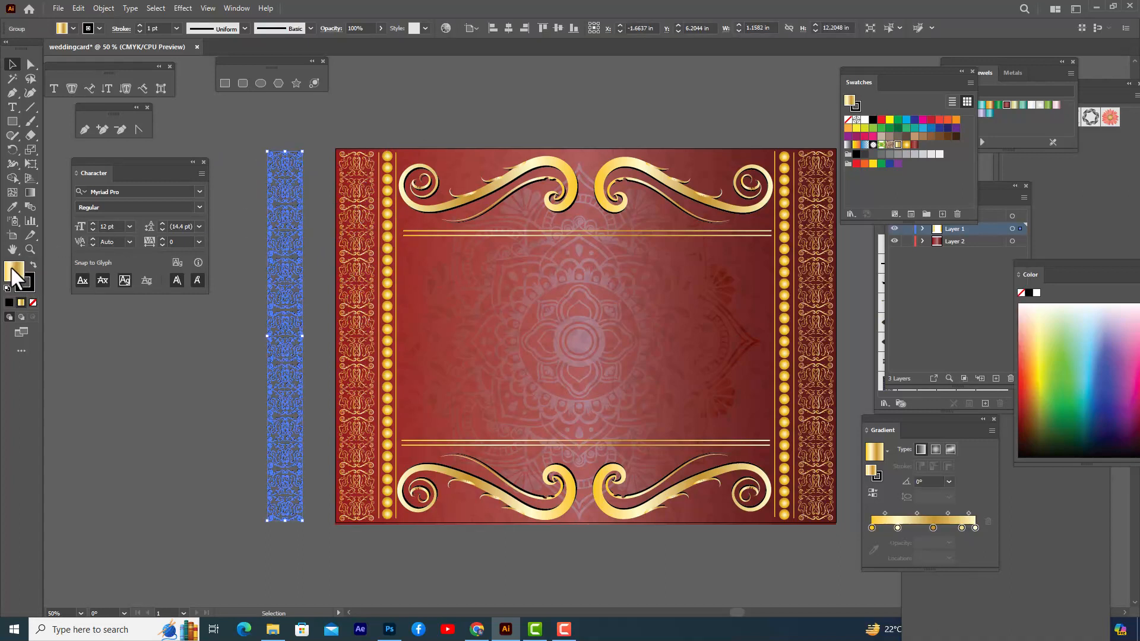
{"action": "left_click", "coordinate": [8, 302]}
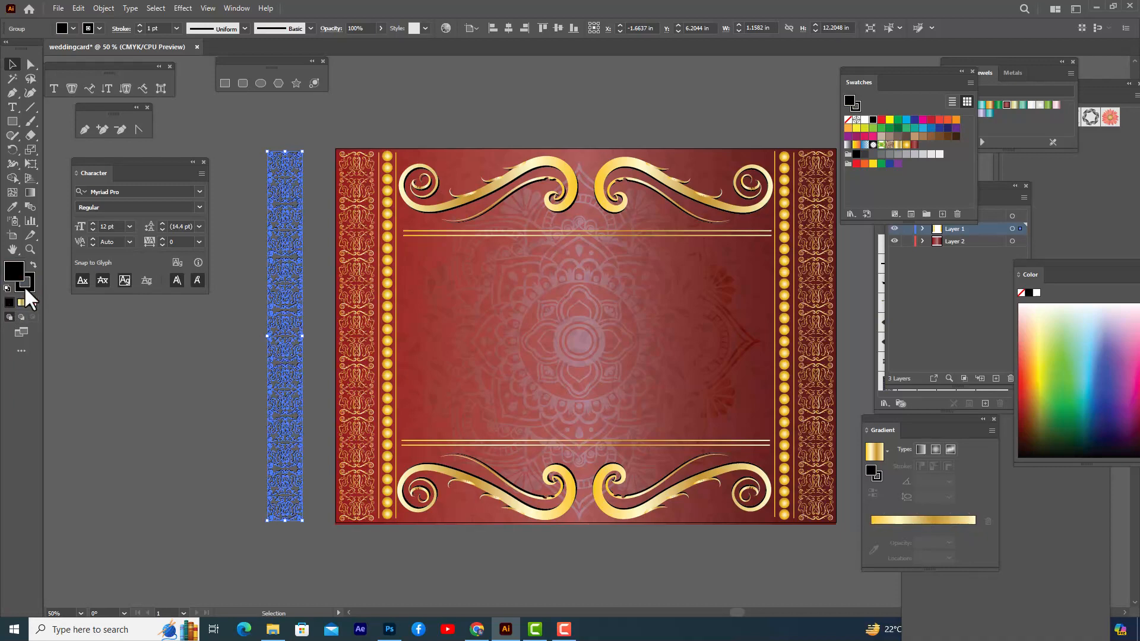
{"action": "left_click", "coordinate": [31, 299]}
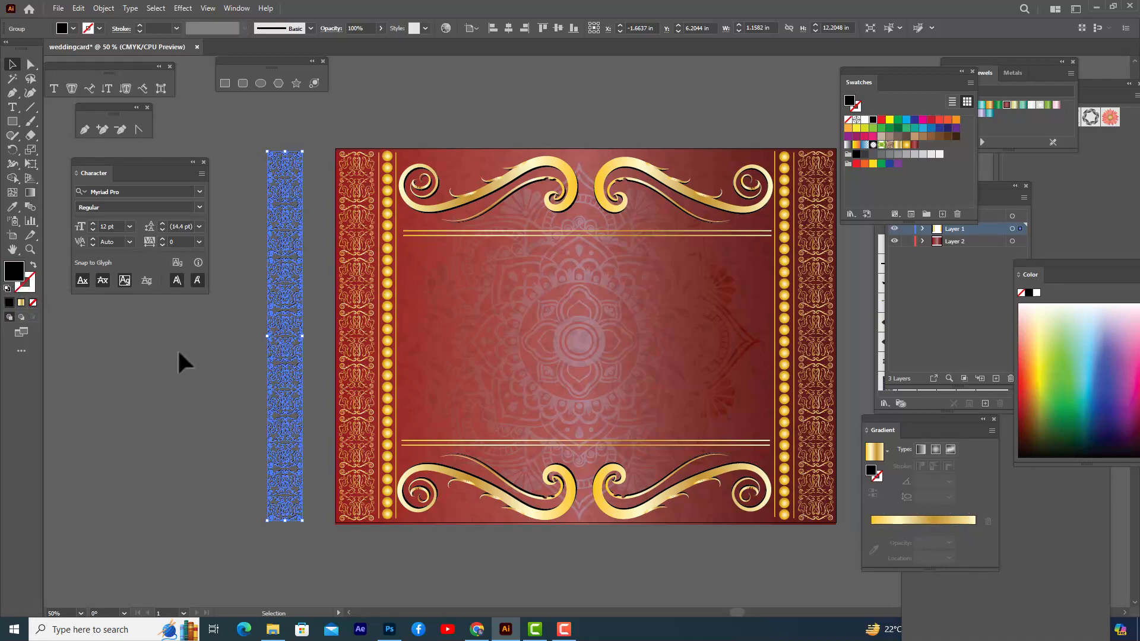
{"action": "left_click", "coordinate": [205, 362]}
- Move the black border strip slightly farther left of the card and deselect it
{"action": "left_click", "coordinate": [279, 330]}
{"action": "left_click_drag", "start_coordinate": [285, 322], "coordinate": [254, 329]}
{"action": "left_click", "coordinate": [312, 125]}
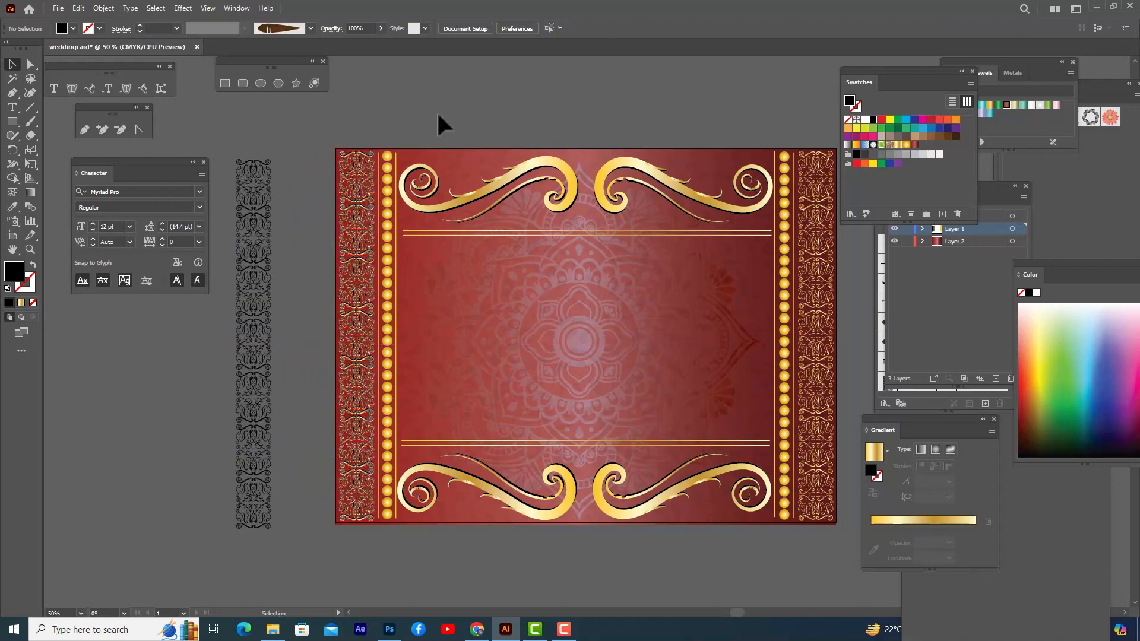
- Pull the black strip copy off the card's left border and delete it
{"action": "left_click", "coordinate": [358, 220]}
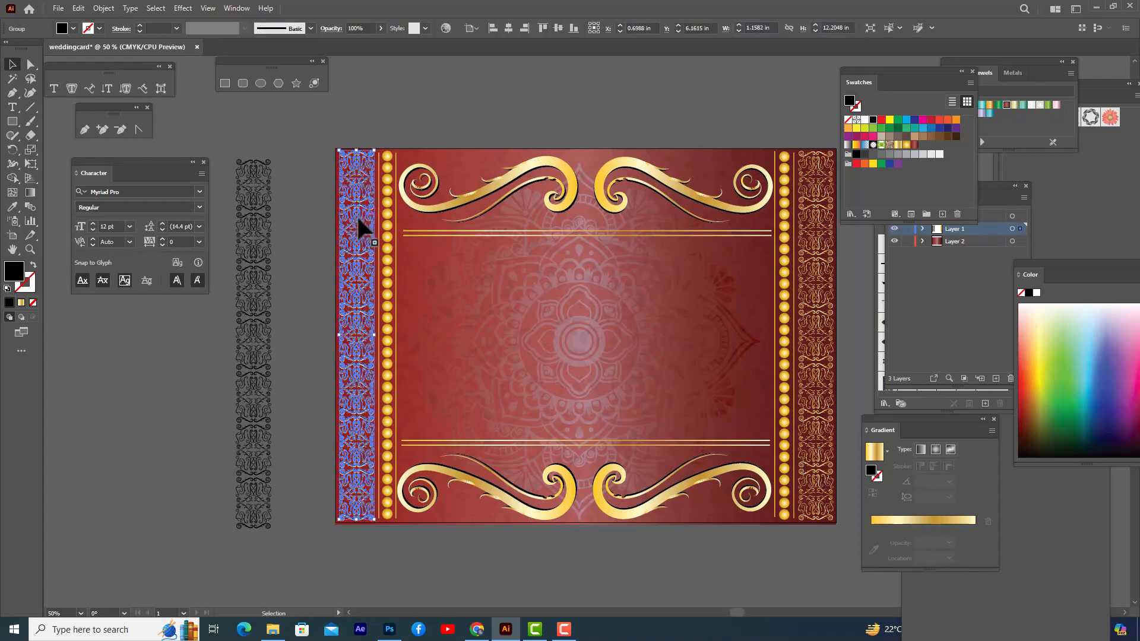
{"action": "left_click_drag", "start_coordinate": [357, 220], "coordinate": [316, 227]}
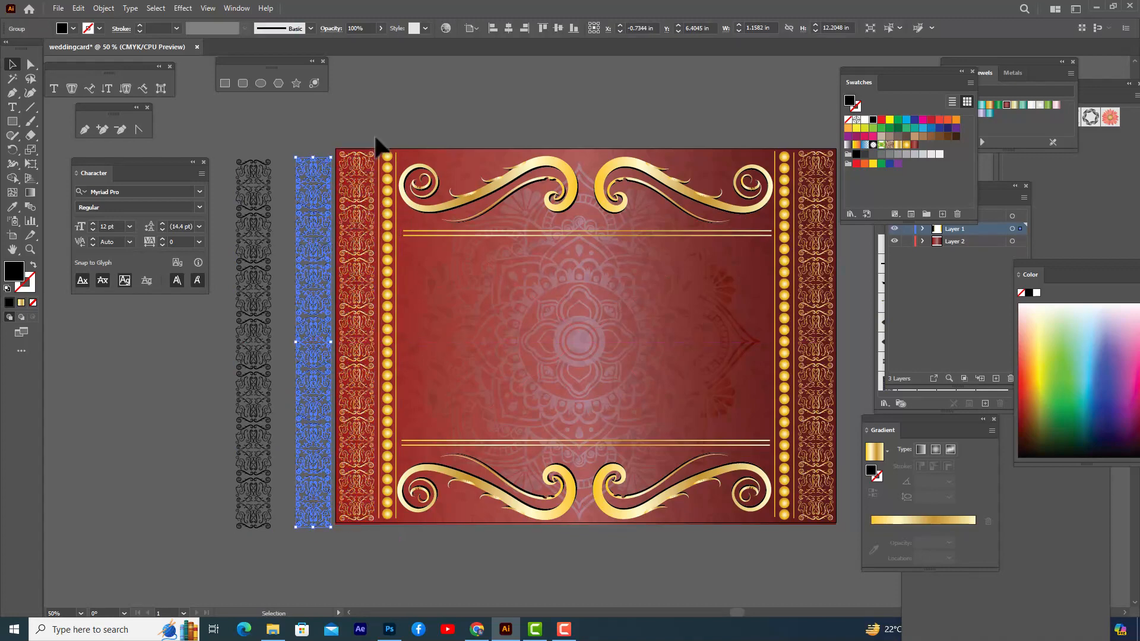
{"action": "key", "text": "Delete"}
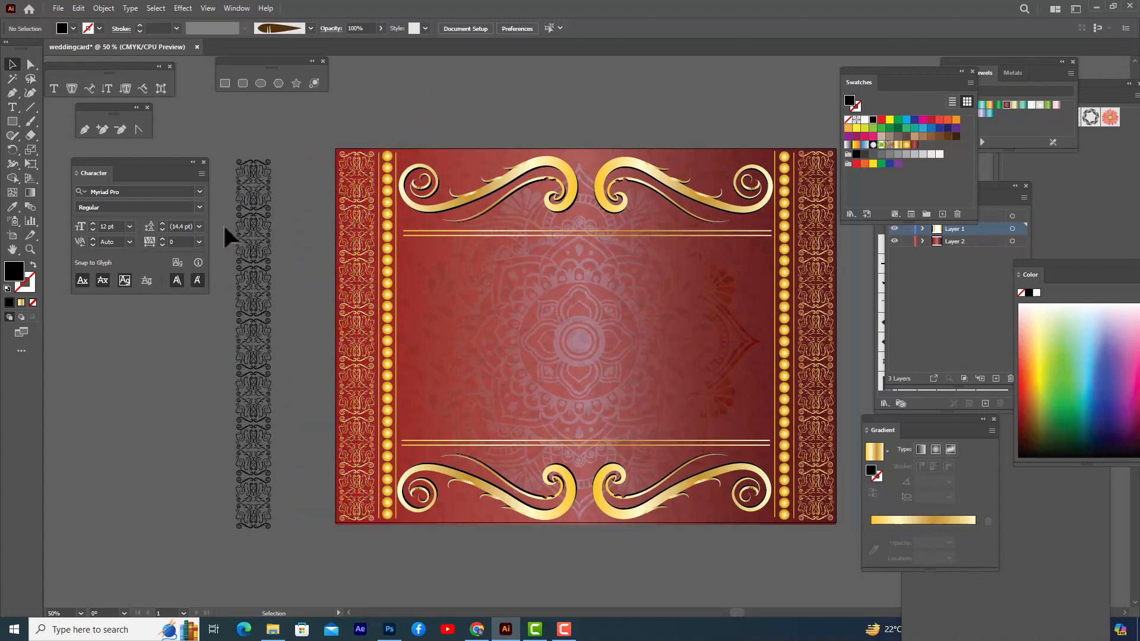
- Duplicate the remaining black strip and place the copy over the card's left gold border, at about X 0.71 in, Y 6.20 in
{"action": "left_click", "coordinate": [262, 247]}
{"action": "left_click_drag", "start_coordinate": [260, 247], "coordinate": [329, 258]}
{"action": "left_click", "coordinate": [283, 199]}
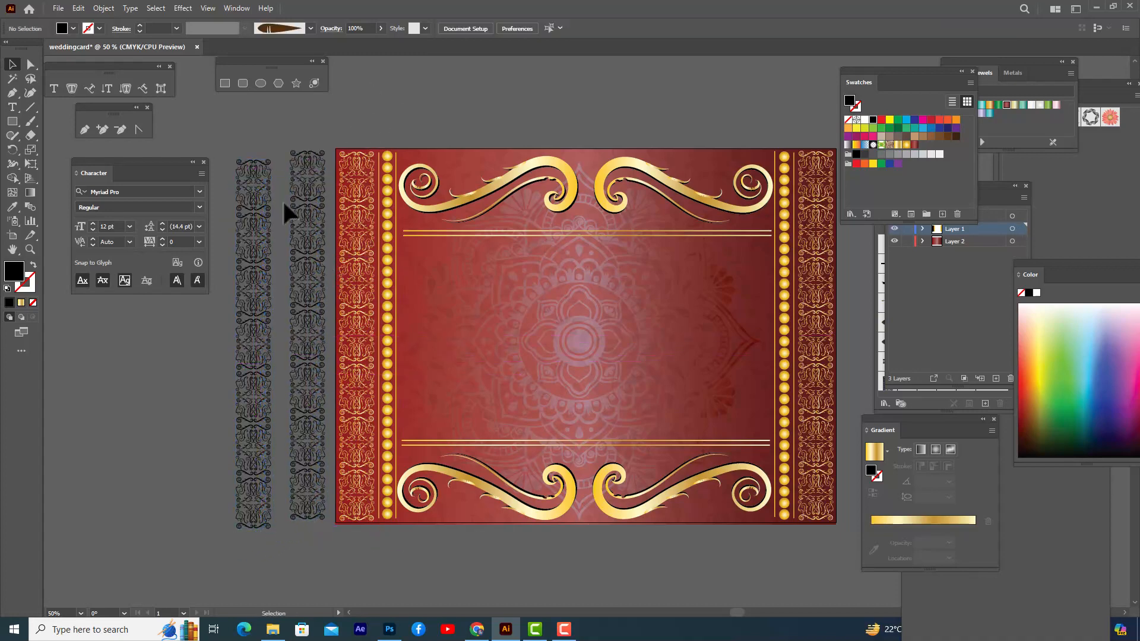
{"action": "left_click_drag", "start_coordinate": [315, 213], "coordinate": [363, 227]}
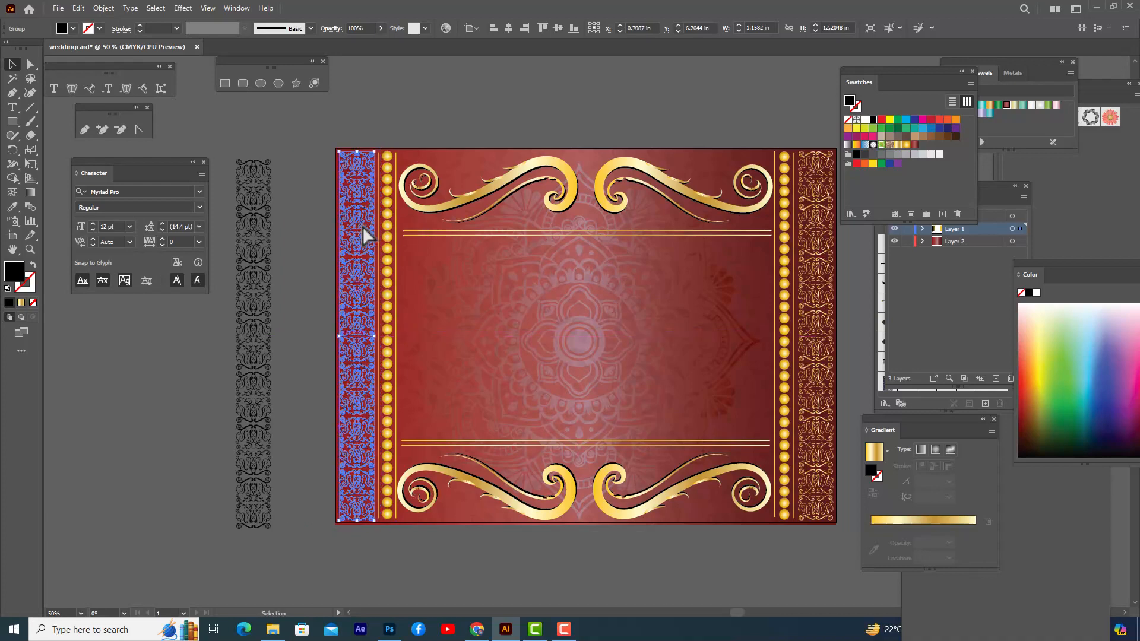
- Send the black strip on the left border backward one level and deselect it
{"action": "right_click", "coordinate": [362, 226]}
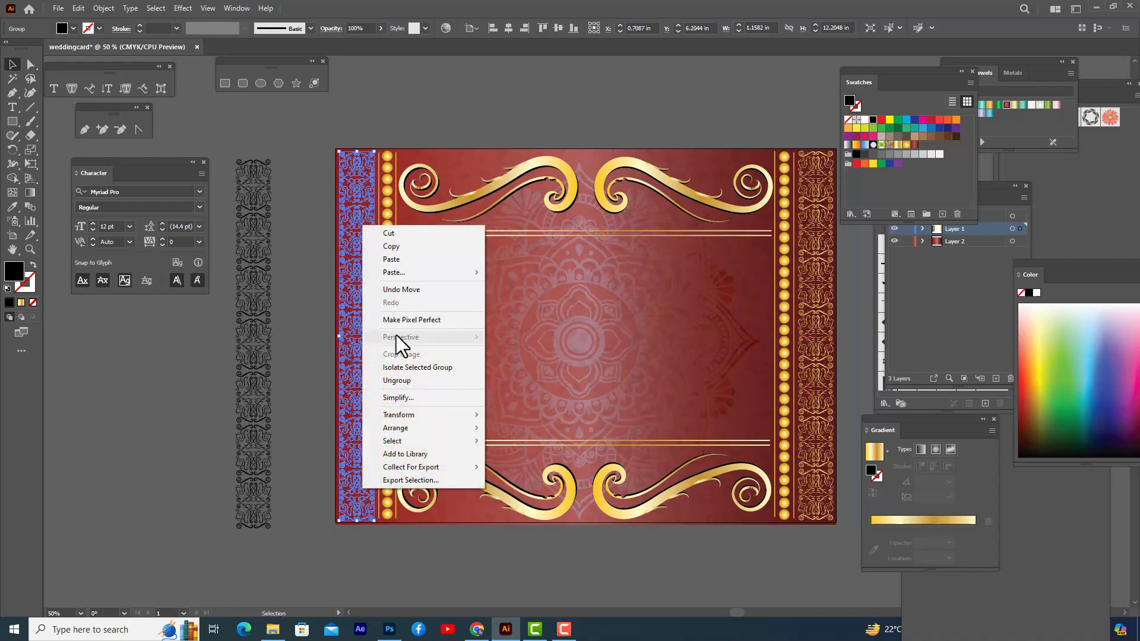
{"action": "mouse_move", "coordinate": [421, 428]}
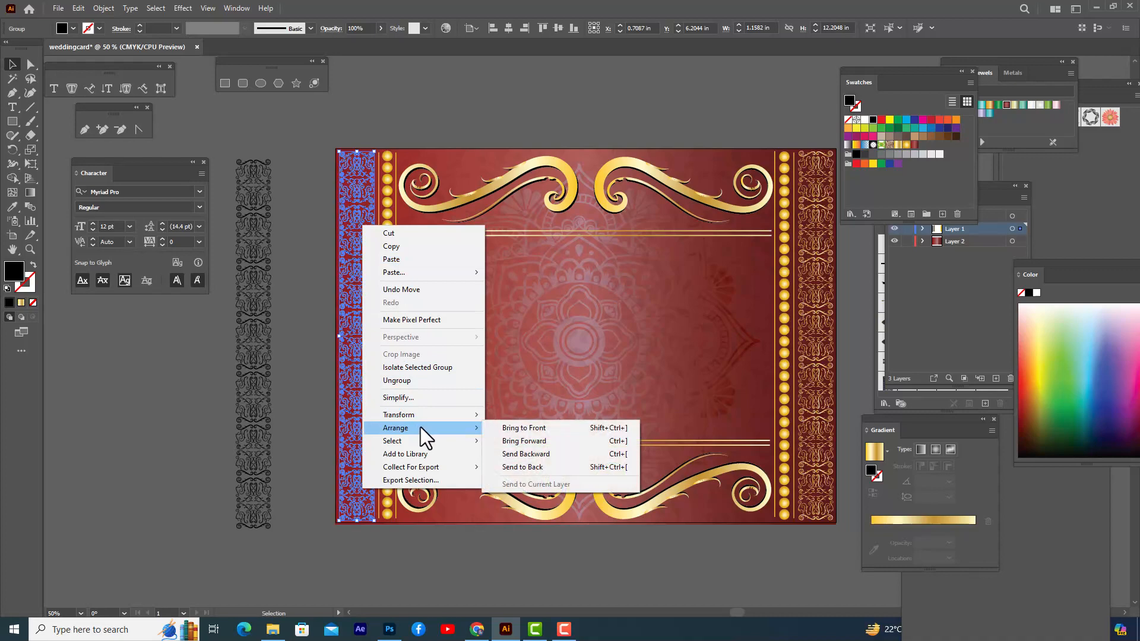
{"action": "left_click", "coordinate": [537, 454]}
{"action": "left_click", "coordinate": [420, 114]}
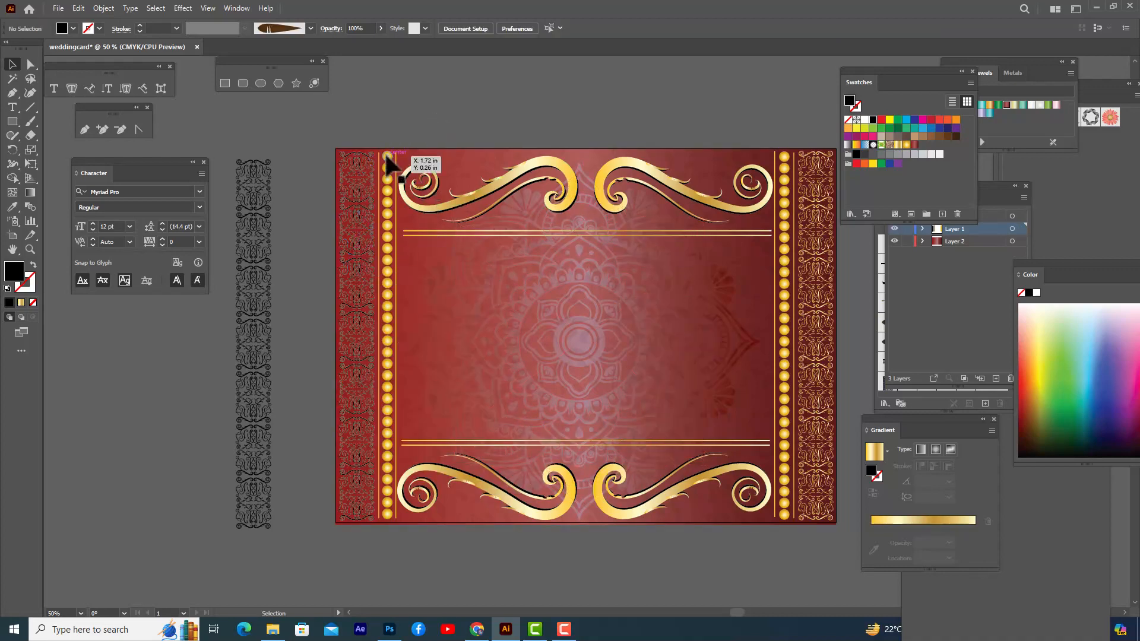
- Shift the black strip on the card's left border slightly down, send it backward behind the gold ornament, and deselect it
{"action": "key", "text": "ctrl+equal"}
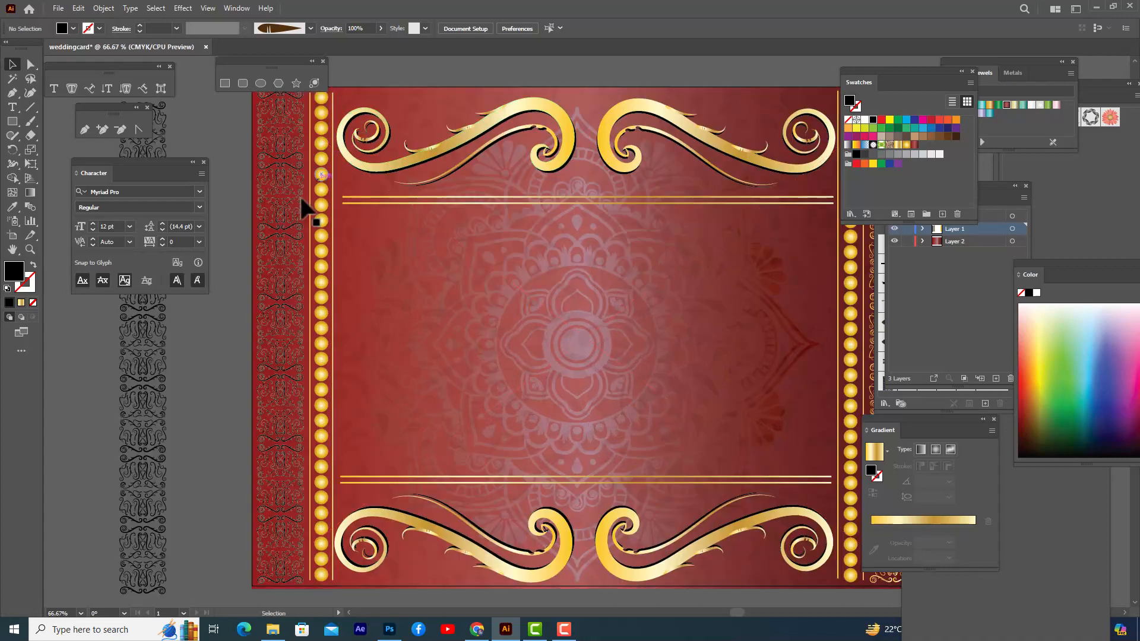
{"action": "left_click", "coordinate": [283, 216]}
{"action": "mouse_move", "coordinate": [282, 217]}
{"action": "left_mouse_down"}
{"action": "mouse_move", "coordinate": [239, 236]}
{"action": "mouse_move", "coordinate": [285, 234]}
{"action": "left_mouse_up"}
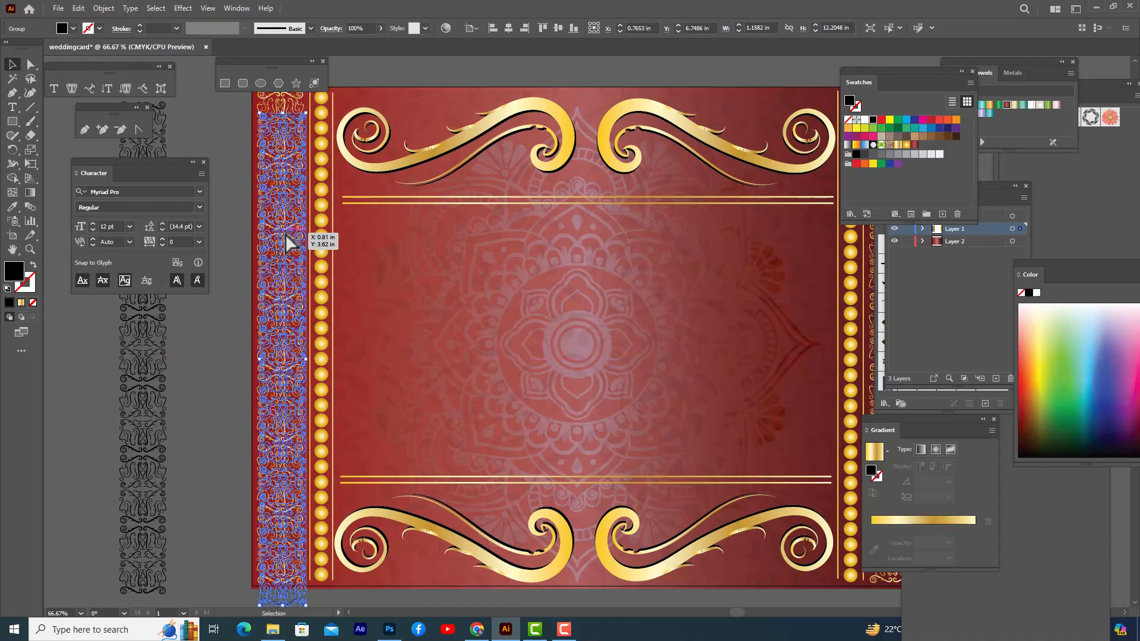
{"action": "right_click", "coordinate": [285, 233]}
{"action": "mouse_move", "coordinate": [348, 435]}
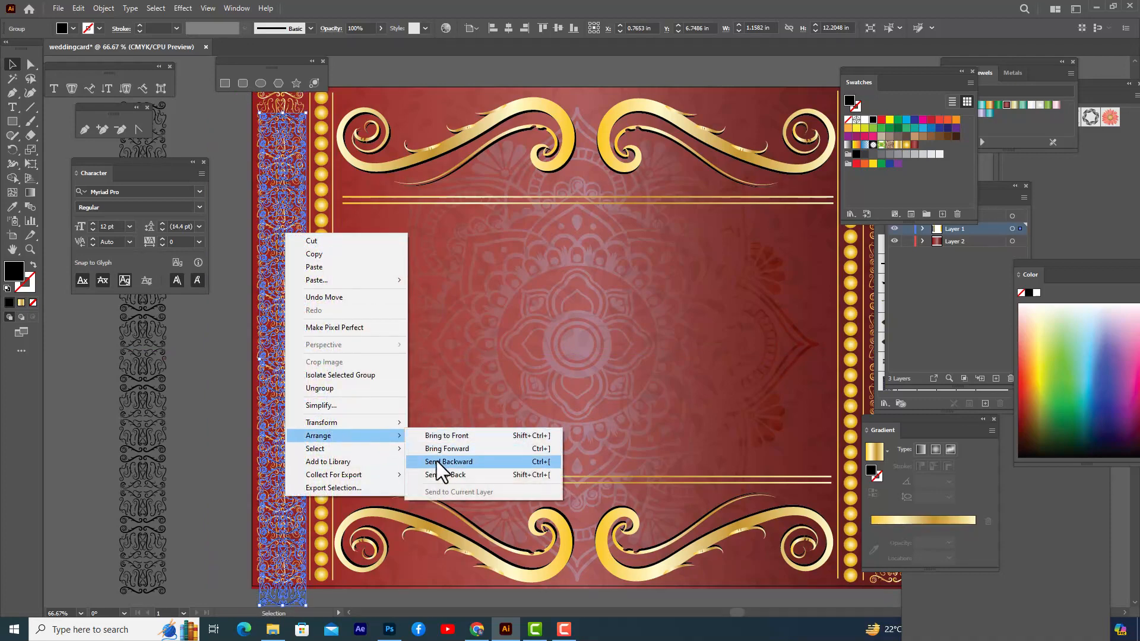
{"action": "left_click", "coordinate": [437, 461]}
{"action": "left_click", "coordinate": [203, 126]}
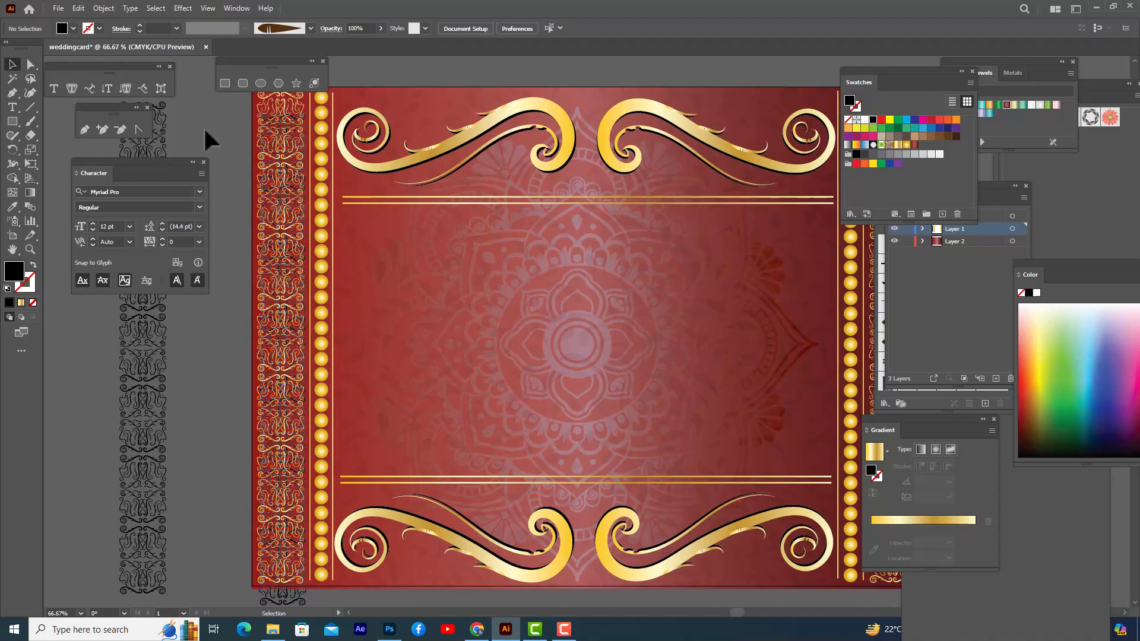
- Nudge the black strip up and slightly left behind the left gold border, to about X 0.71 in, Y 6.21 in, and deselect it
{"action": "left_click", "coordinate": [305, 351]}
{"action": "left_click_drag", "start_coordinate": [295, 343], "coordinate": [321, 342]}
{"action": "key", "text": "Up"}
{"action": "key", "text": "Up"}
{"action": "key", "text": "Up"}
{"action": "key", "text": "Up"}
{"action": "key", "text": "Up"}
{"action": "key", "text": "Up"}
{"action": "key", "text": "Up"}
{"action": "key", "text": "Up"}
{"action": "key", "text": "Up"}
{"action": "key", "text": "Up"}
{"action": "key", "text": "Up"}
{"action": "key", "text": "Up"}
{"action": "key", "text": "Up"}
{"action": "key", "text": "Up"}
{"action": "key", "text": "Up"}
{"action": "key", "text": "Up"}
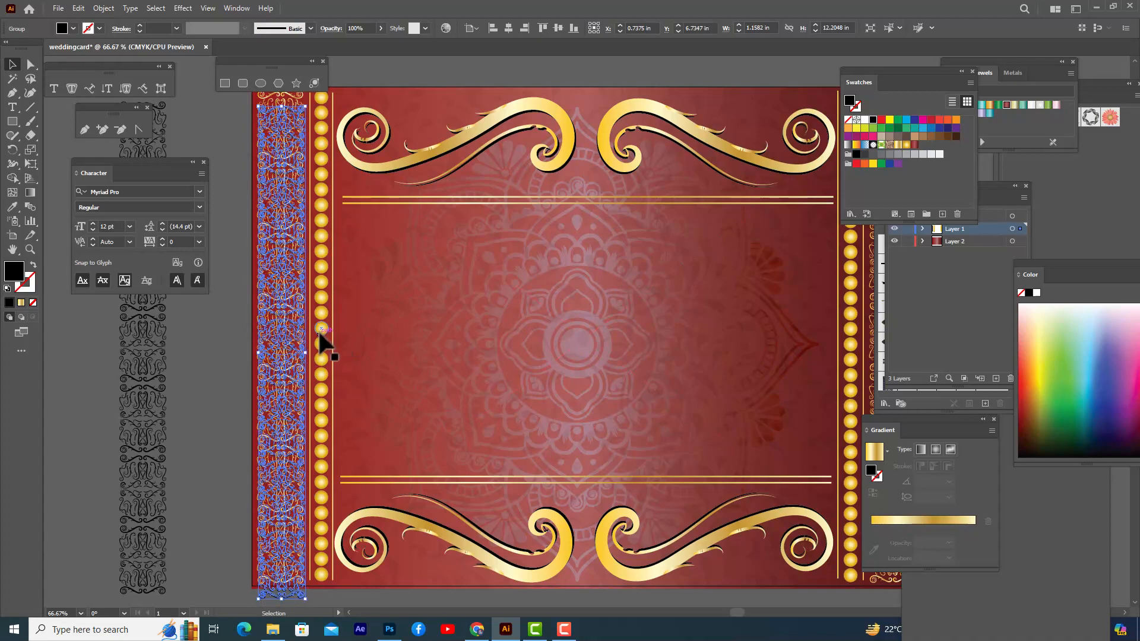
{"action": "key", "text": "Up"}
{"action": "key", "text": "Up"}
{"action": "key", "text": "Up"}
{"action": "key", "text": "Up"}
{"action": "key", "text": "Up"}
{"action": "key", "text": "Up"}
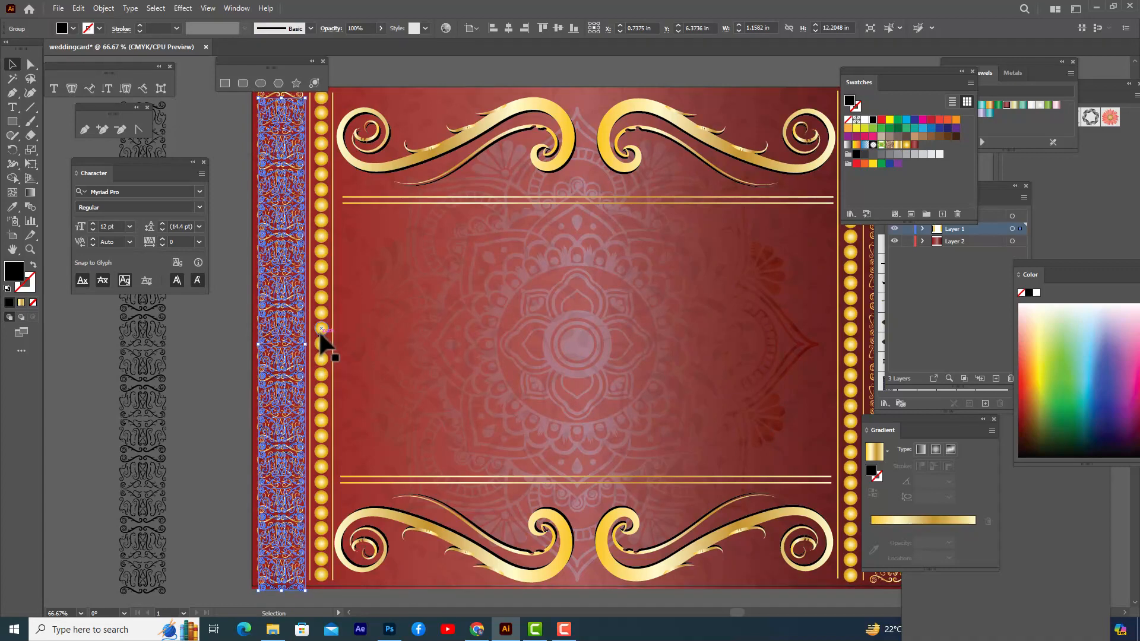
{"action": "key", "text": "Up"}
{"action": "key", "text": "Up"}
{"action": "key", "text": "Up"}
{"action": "key", "text": "Up"}
{"action": "key", "text": "Up"}
{"action": "key", "text": "Up"}
{"action": "key", "text": "Up"}
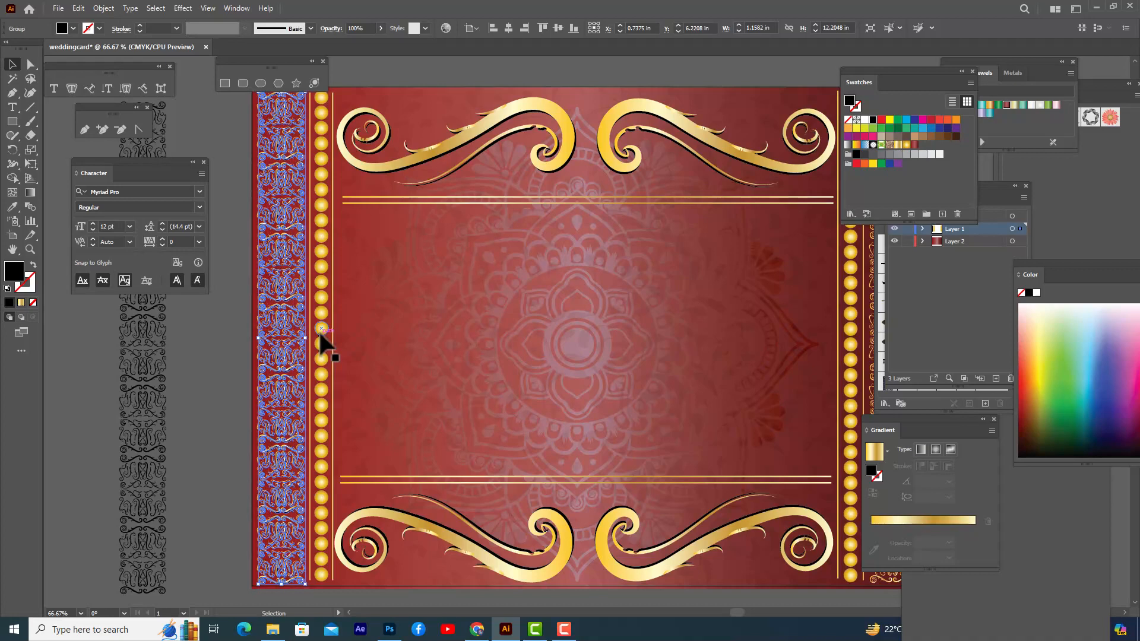
{"action": "key", "text": "Up"}
{"action": "key", "text": "Up"}
{"action": "key", "text": "Left"}
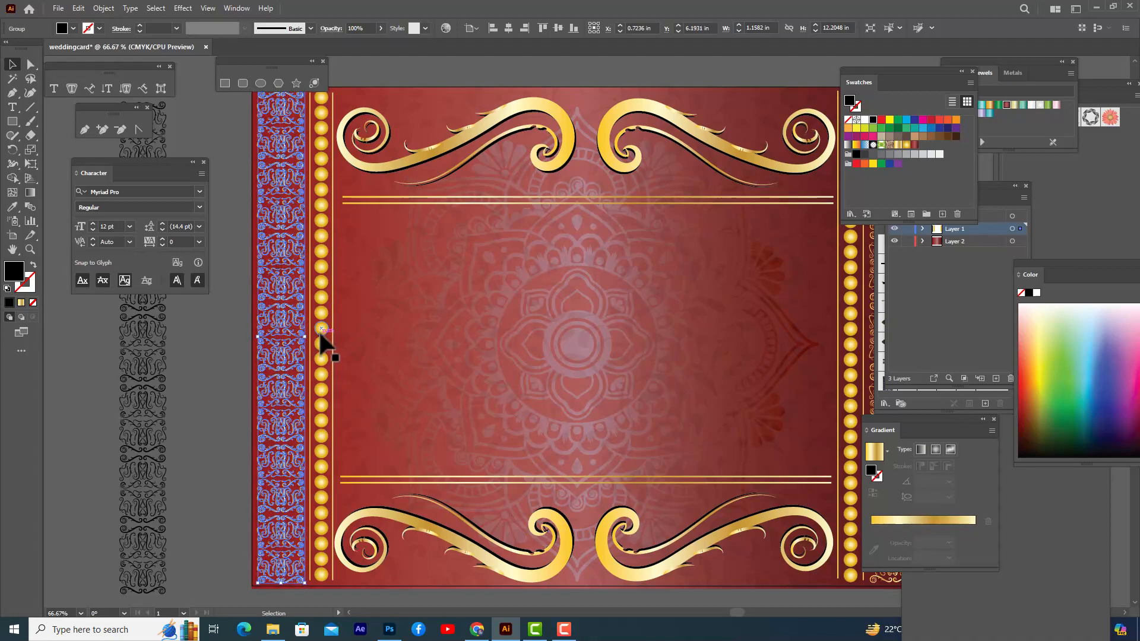
{"action": "key", "text": "Down"}
{"action": "key", "text": "Left"}
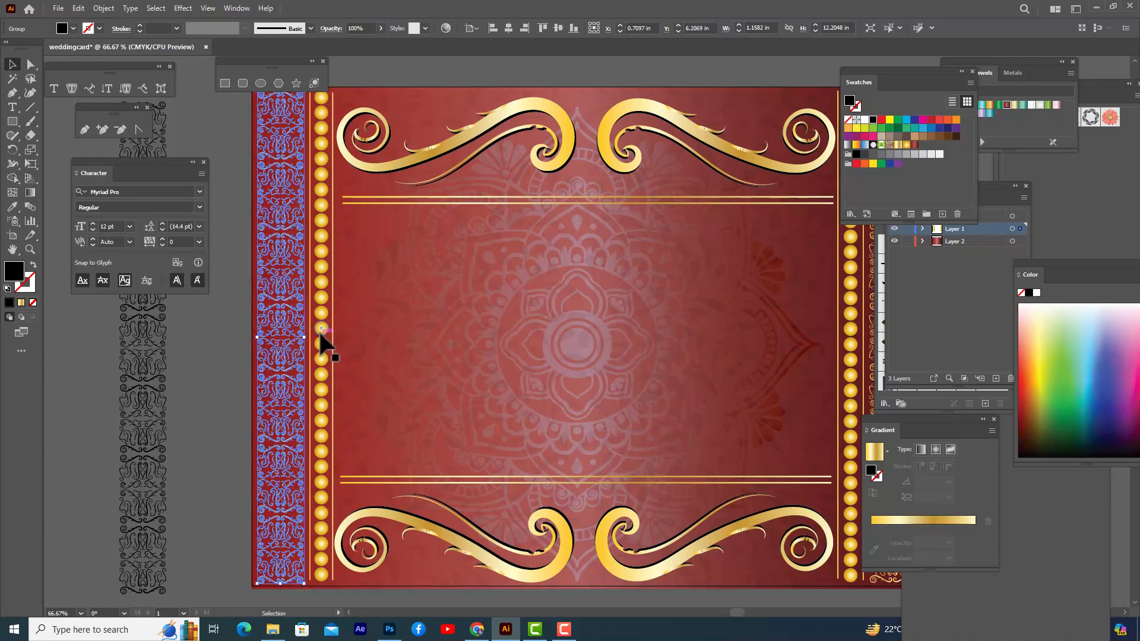
{"action": "left_click", "coordinate": [408, 63]}
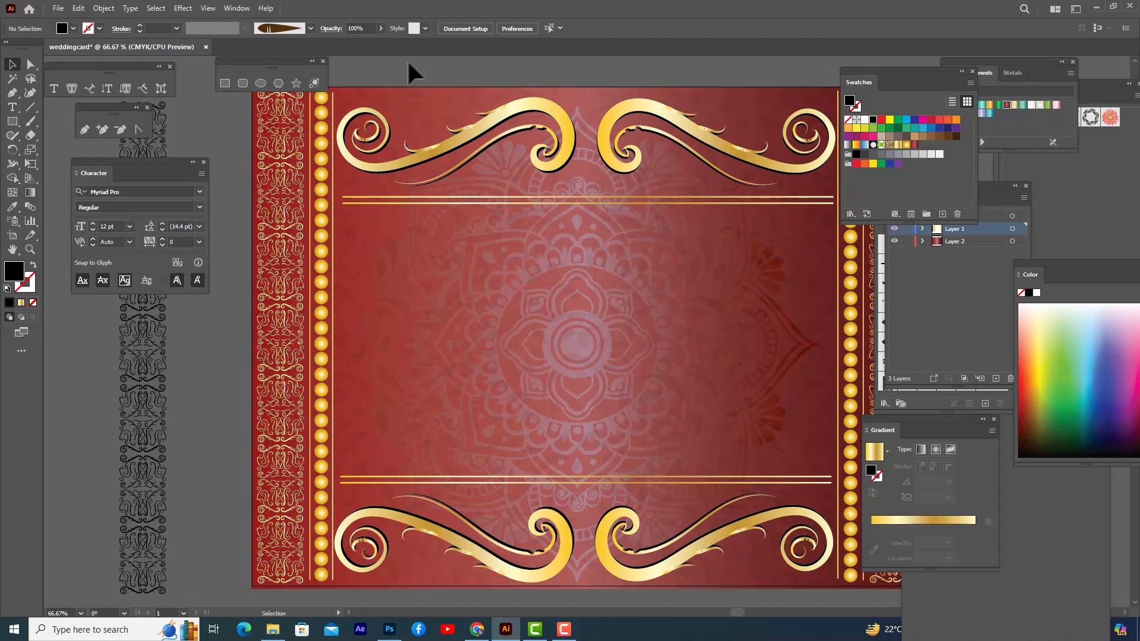
- Move the spare black strip onto the card's right gold border, at about X 15.87 in, Y 6.11 in, and send it backward one level
{"action": "key", "text": "ctrl+minus"}
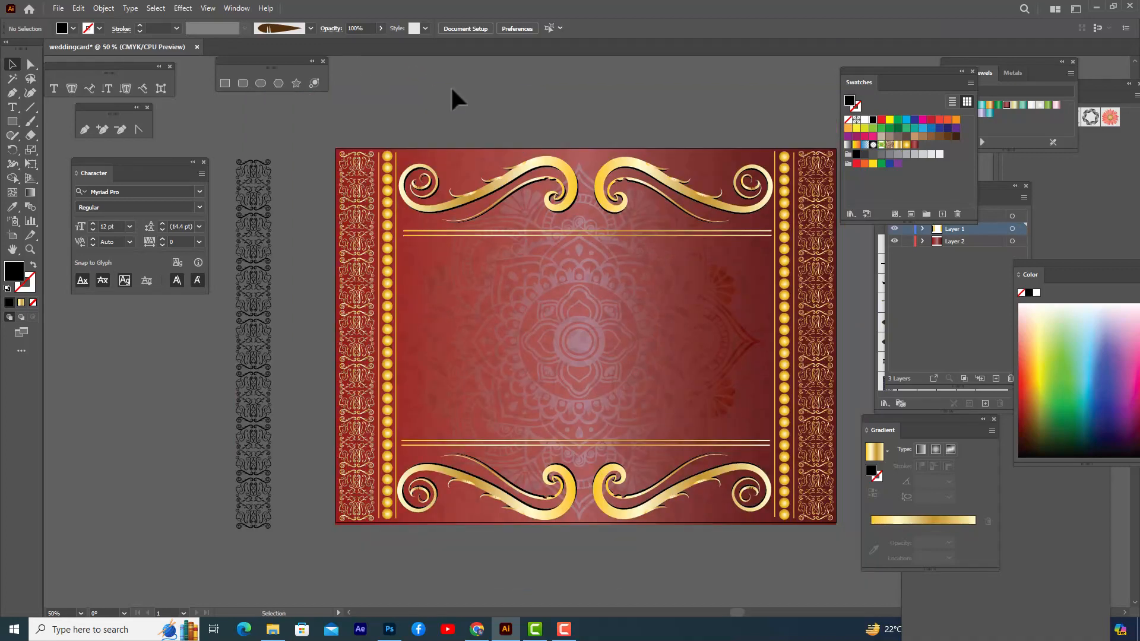
{"action": "left_click_drag", "start_coordinate": [261, 247], "coordinate": [821, 245]}
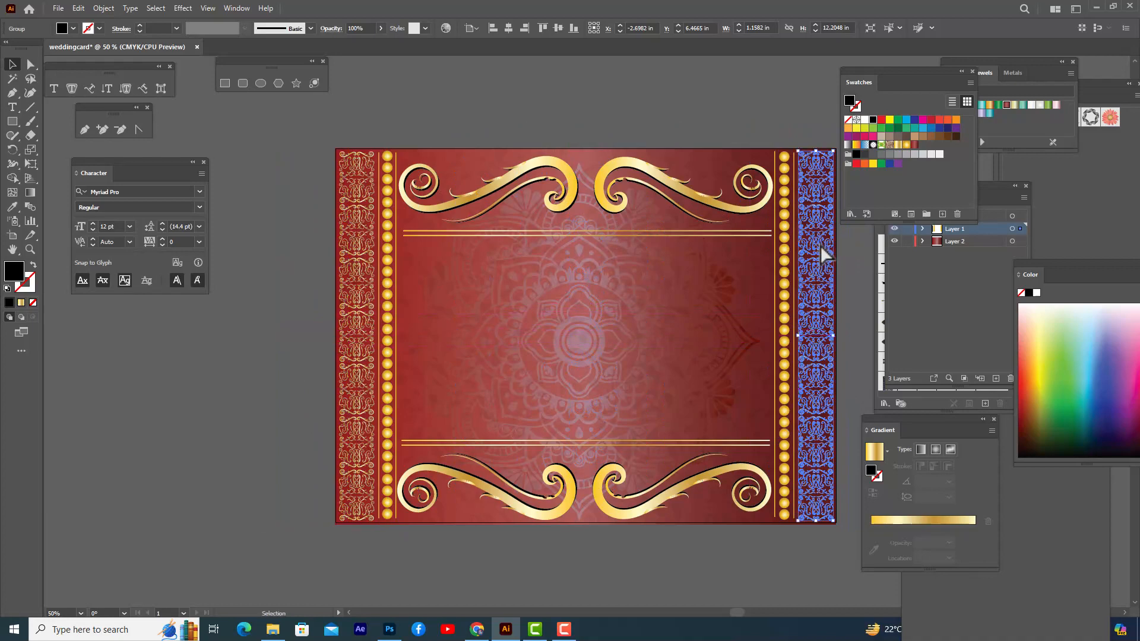
{"action": "right_click", "coordinate": [821, 245]}
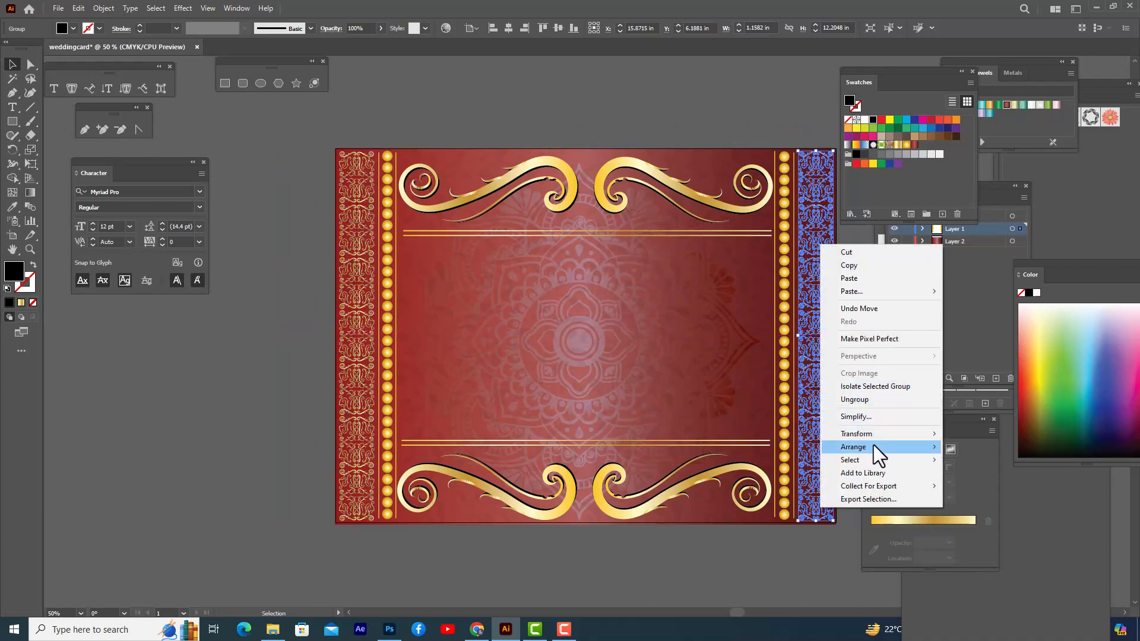
{"action": "mouse_move", "coordinate": [873, 446]}
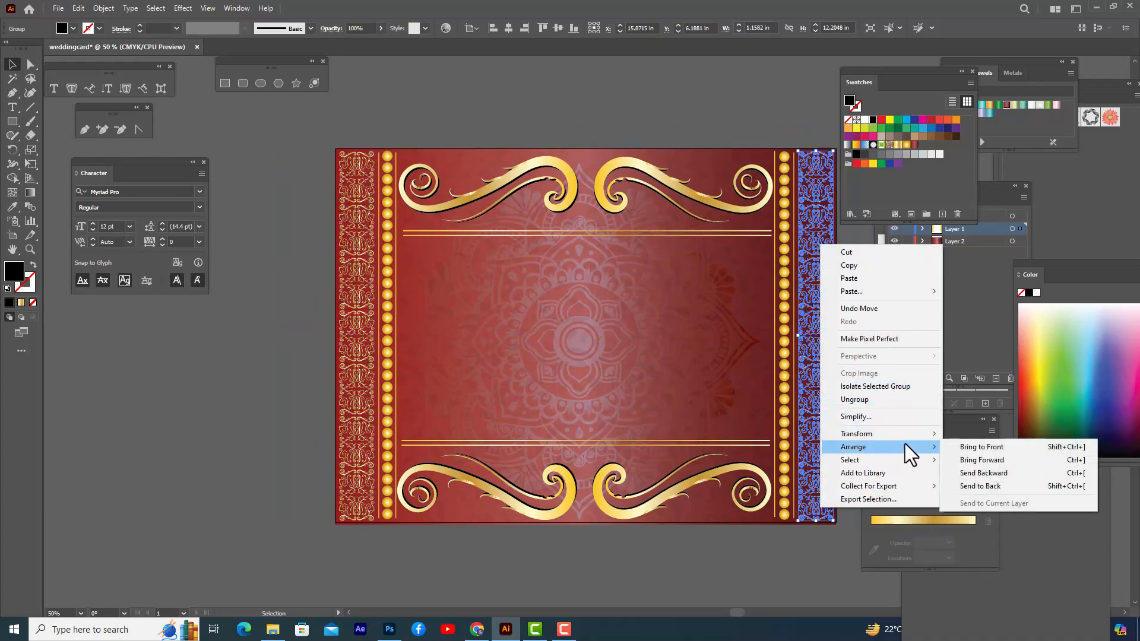
{"action": "left_click", "coordinate": [1001, 472]}
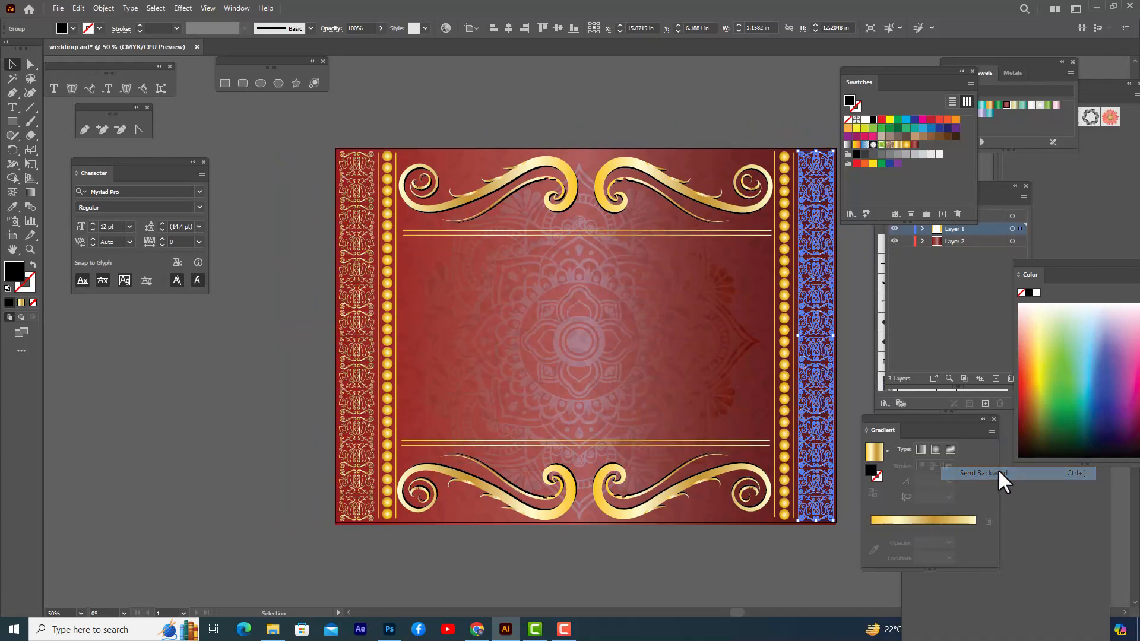
{"action": "left_click", "coordinate": [806, 109]}
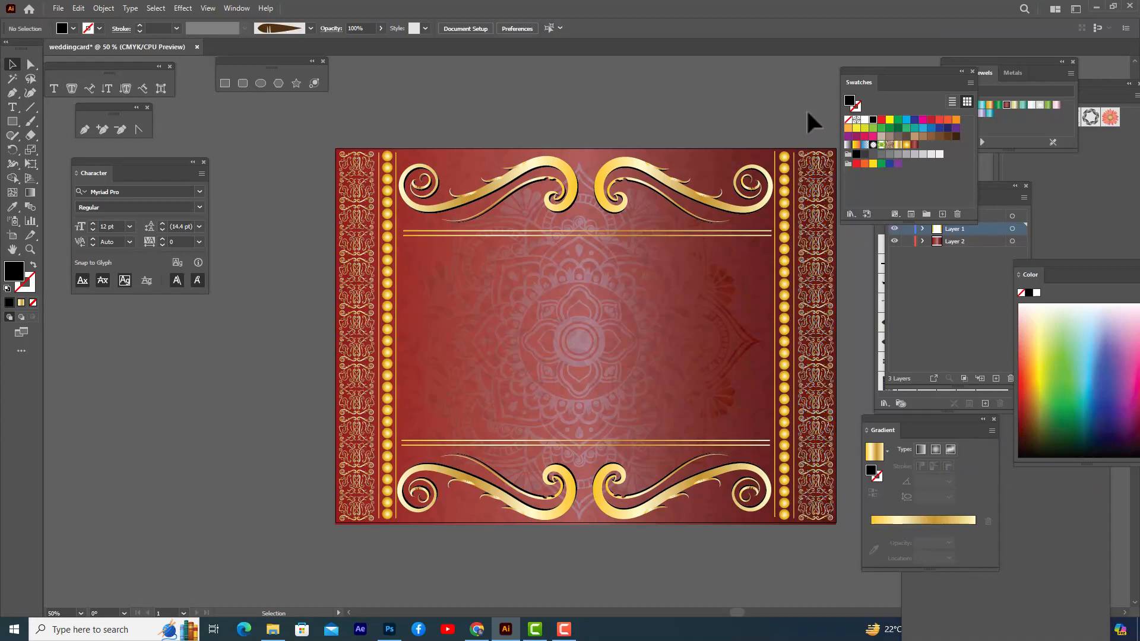
- Move the floating Swatches panel aside to uncover the layer list
{"action": "left_click_drag", "start_coordinate": [860, 83], "coordinate": [905, 72]}
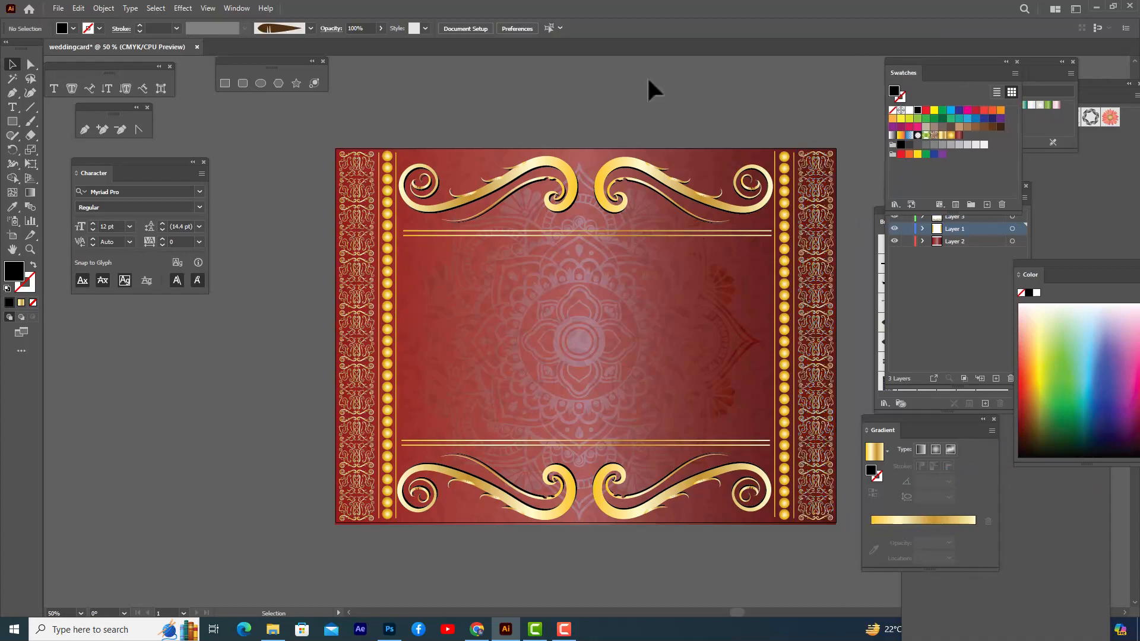
{"action": "scroll", "coordinate": [630, 104], "scroll_direction": "down", "scroll_amount": 1}
{"action": "scroll", "coordinate": [631, 105], "scroll_direction": "up", "scroll_amount": 1}
{"action": "left_click_drag", "start_coordinate": [924, 74], "coordinate": [1061, 59]}
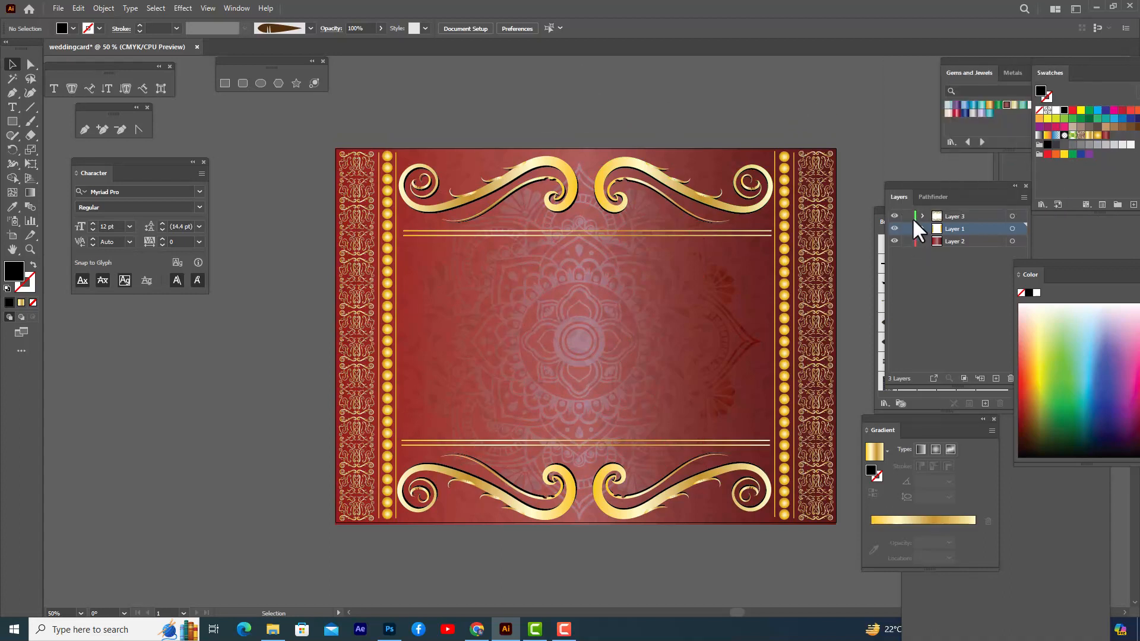
- Lock Layer 3, Layer 1 and Layer 2, and add a new layer above Layer 3
{"action": "left_click_drag", "start_coordinate": [907, 216], "coordinate": [907, 243]}
{"action": "left_click", "coordinate": [994, 378]}
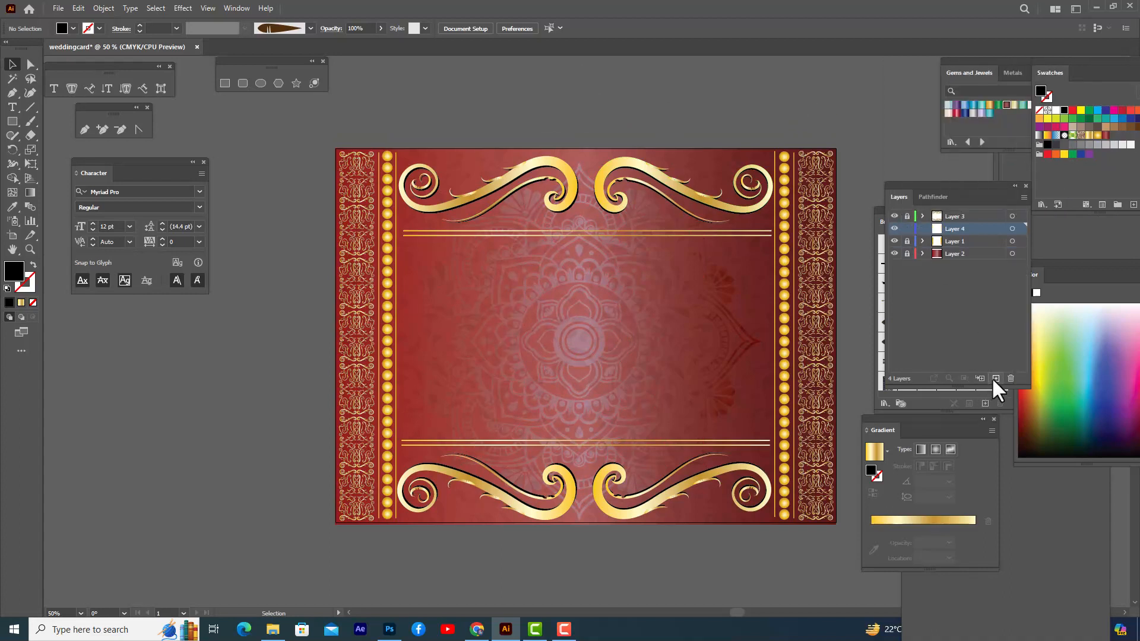
{"action": "key", "text": "ctrl+z"}
{"action": "left_click", "coordinate": [977, 216]}
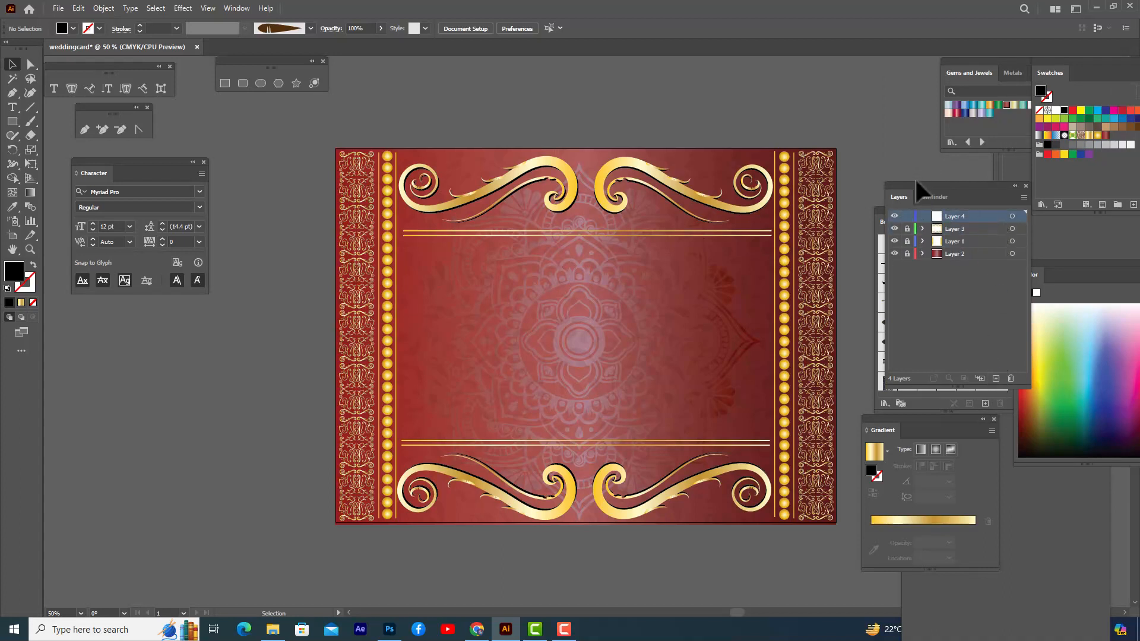
{"action": "left_click_drag", "start_coordinate": [916, 181], "coordinate": [933, 186]}
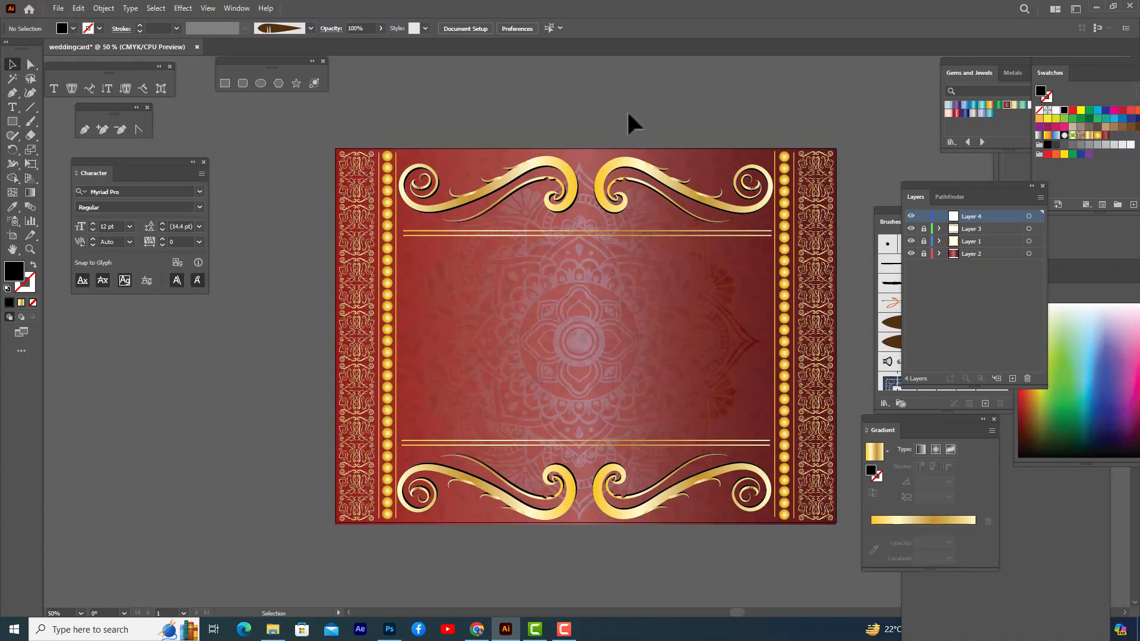
- Place the ganesha Photoshop file from the Desktop into the document as a linked image
{"action": "left_click", "coordinate": [58, 8]}
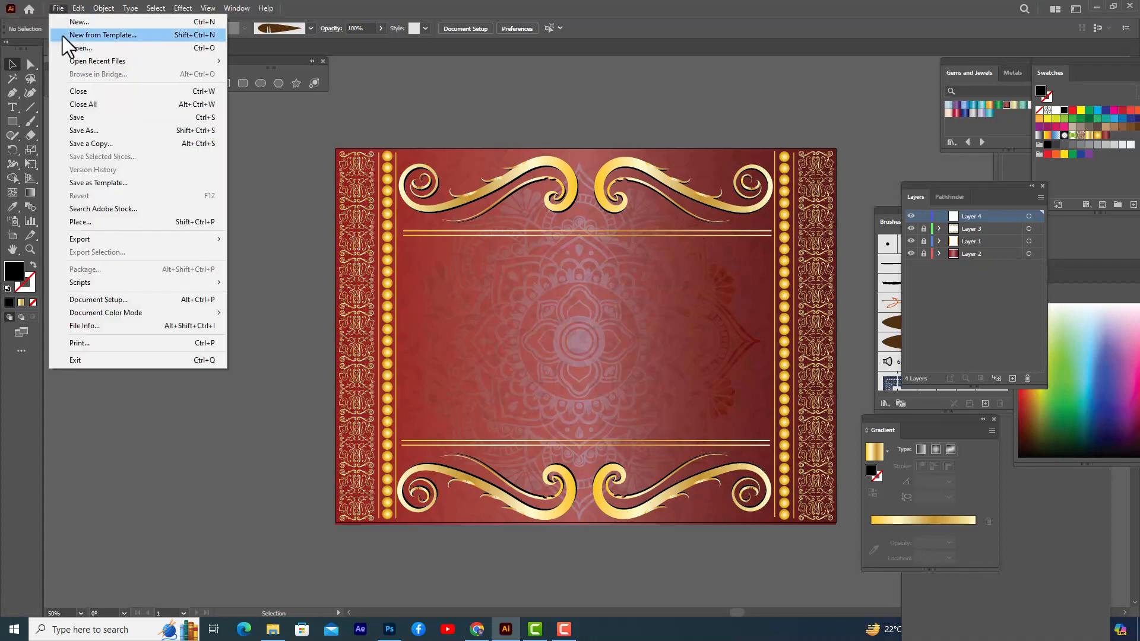
{"action": "left_click", "coordinate": [116, 226]}
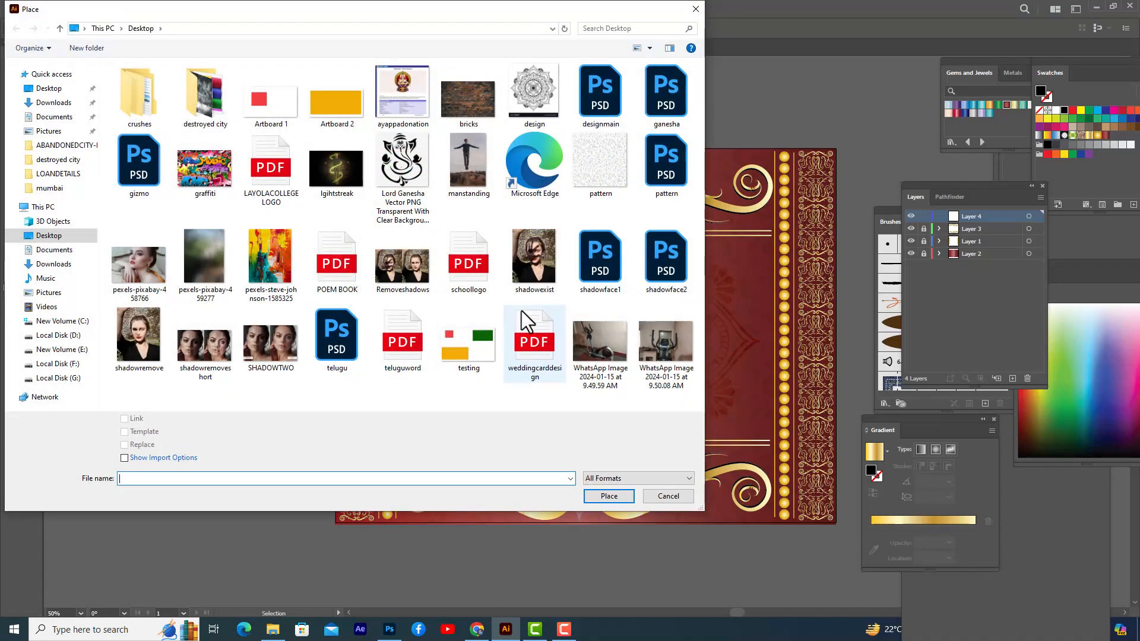
{"action": "left_click", "coordinate": [48, 87]}
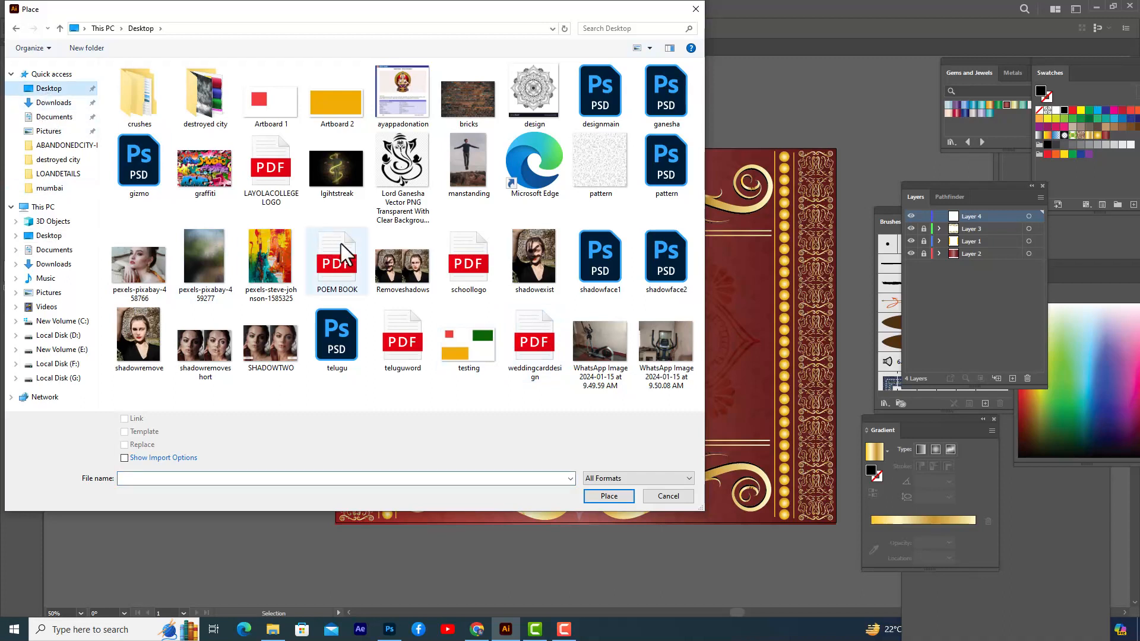
{"action": "left_click", "coordinate": [666, 91]}
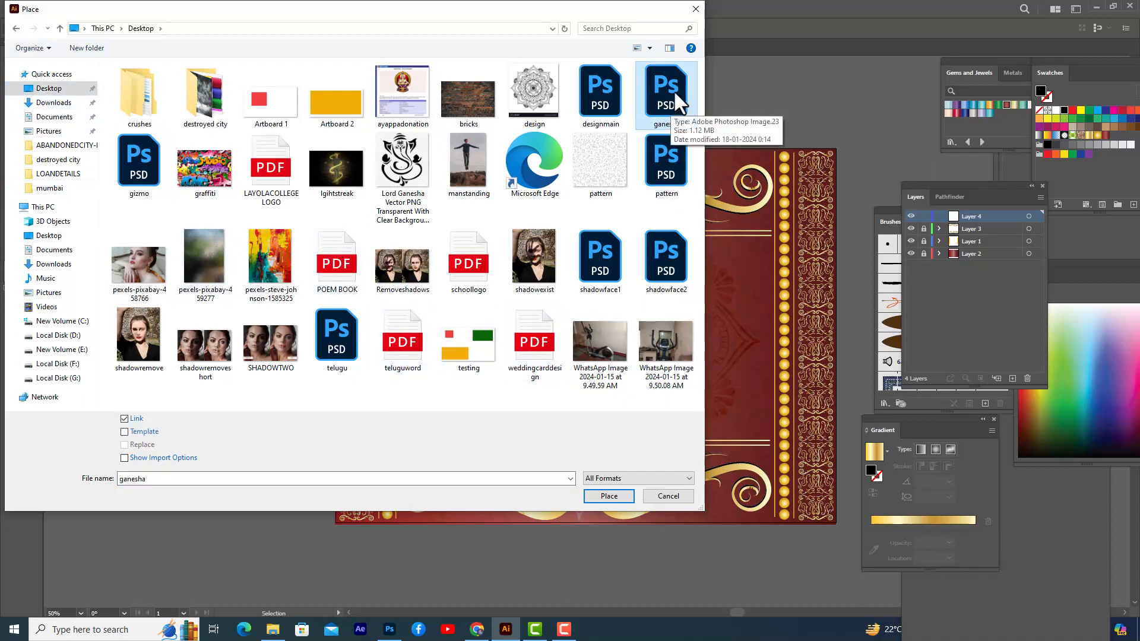
{"action": "left_click", "coordinate": [610, 497]}
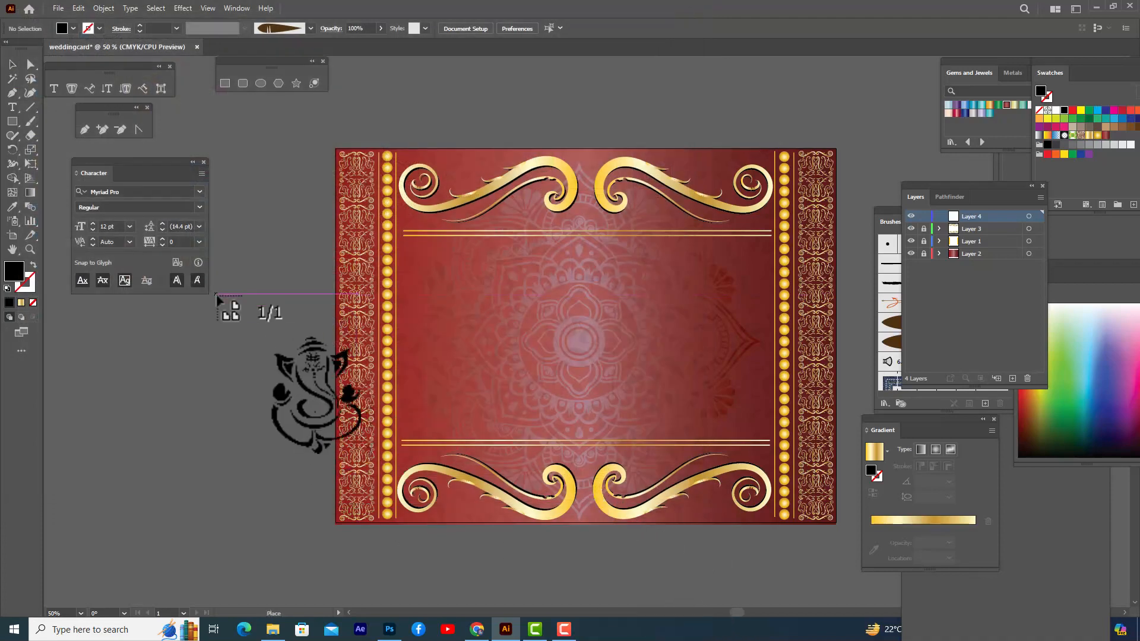
{"action": "left_click", "coordinate": [234, 321]}
- Scale the Ganesha image down to about 4.64 by 4.74 in and position it just left of the card
{"action": "left_click_drag", "start_coordinate": [308, 410], "coordinate": [178, 390]}
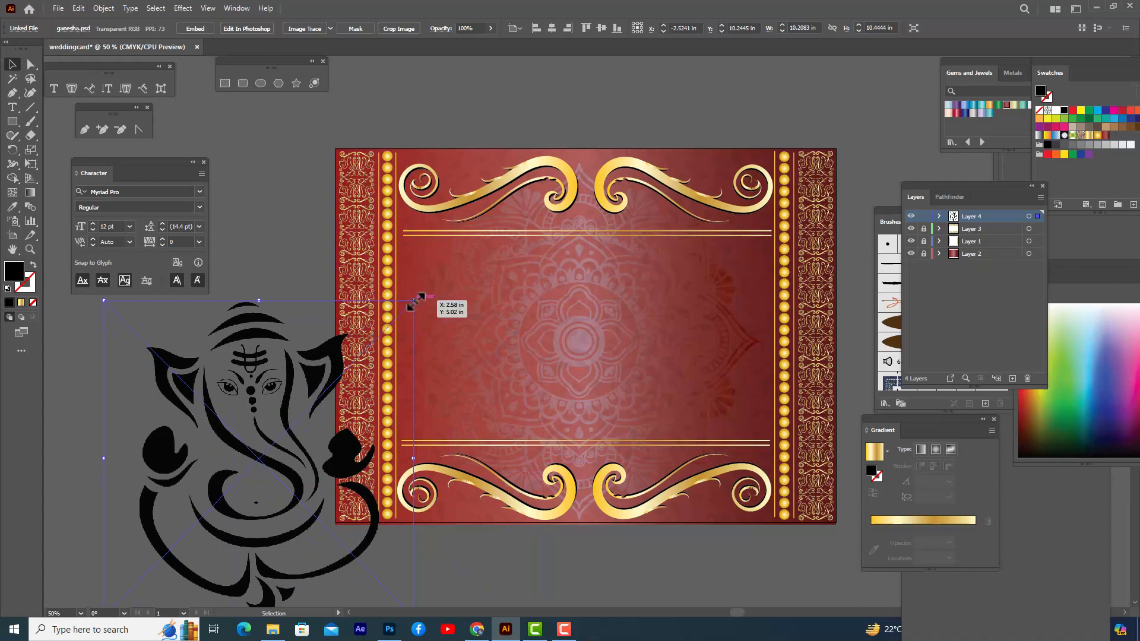
{"action": "left_click_drag", "start_coordinate": [414, 300], "coordinate": [330, 386]}
{"action": "left_click_drag", "start_coordinate": [272, 424], "coordinate": [273, 350]}
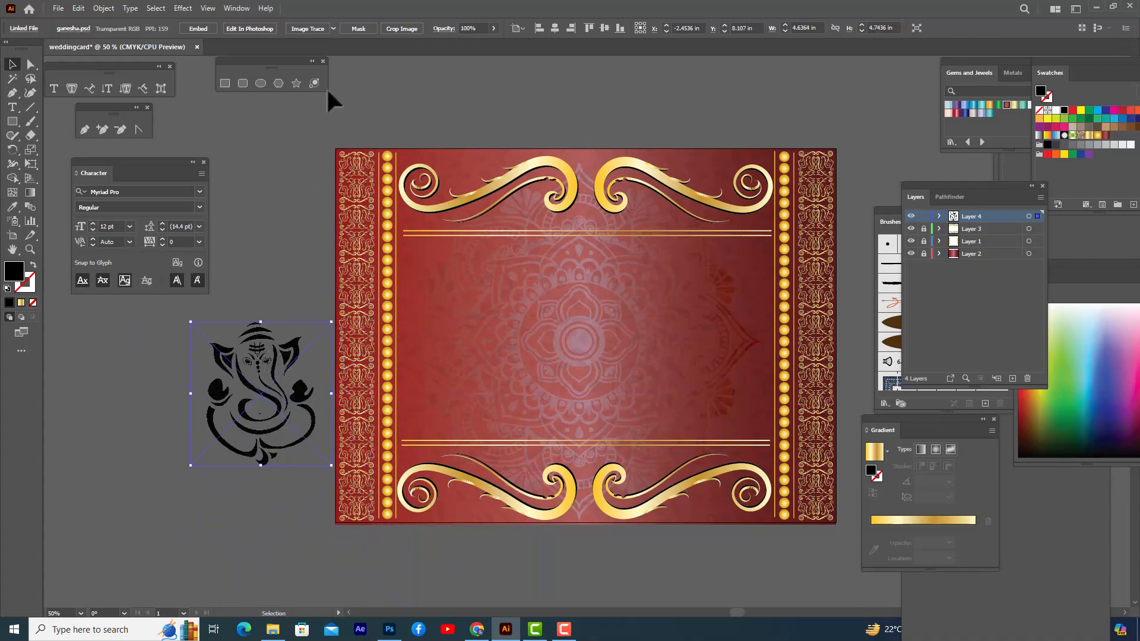
- Trace the Ganesha image with the Silhouettes preset, expand the tracing into paths, and deselect it
{"action": "left_click", "coordinate": [333, 28]}
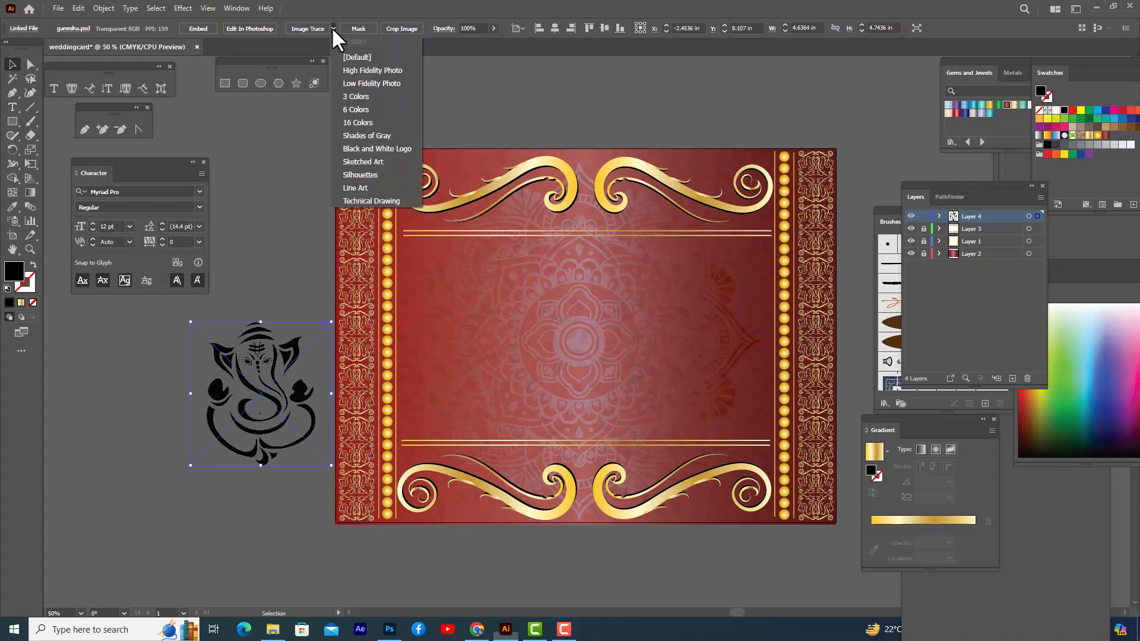
{"action": "left_click", "coordinate": [376, 174]}
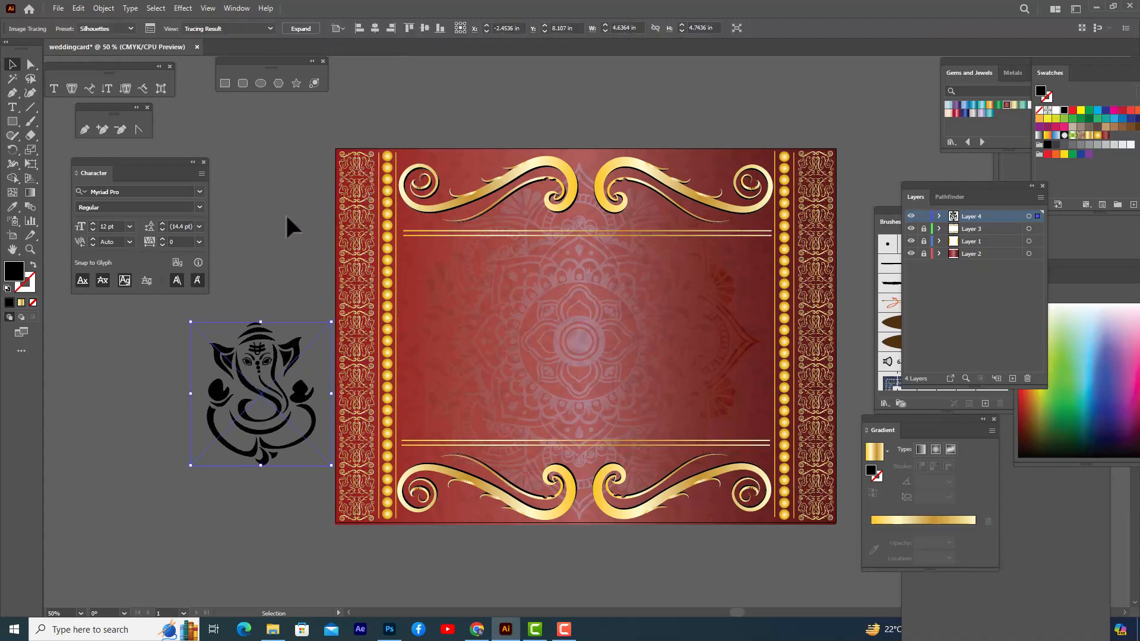
{"action": "left_click", "coordinate": [284, 237]}
{"action": "left_click", "coordinate": [277, 352]}
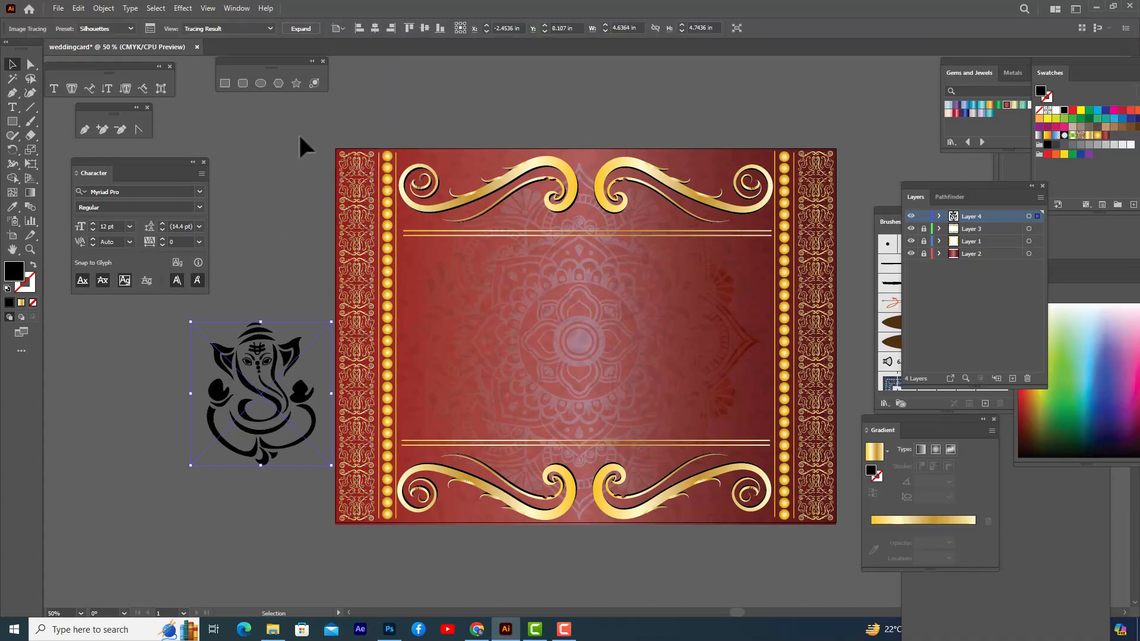
{"action": "left_click", "coordinate": [300, 29]}
{"action": "left_click", "coordinate": [280, 285]}
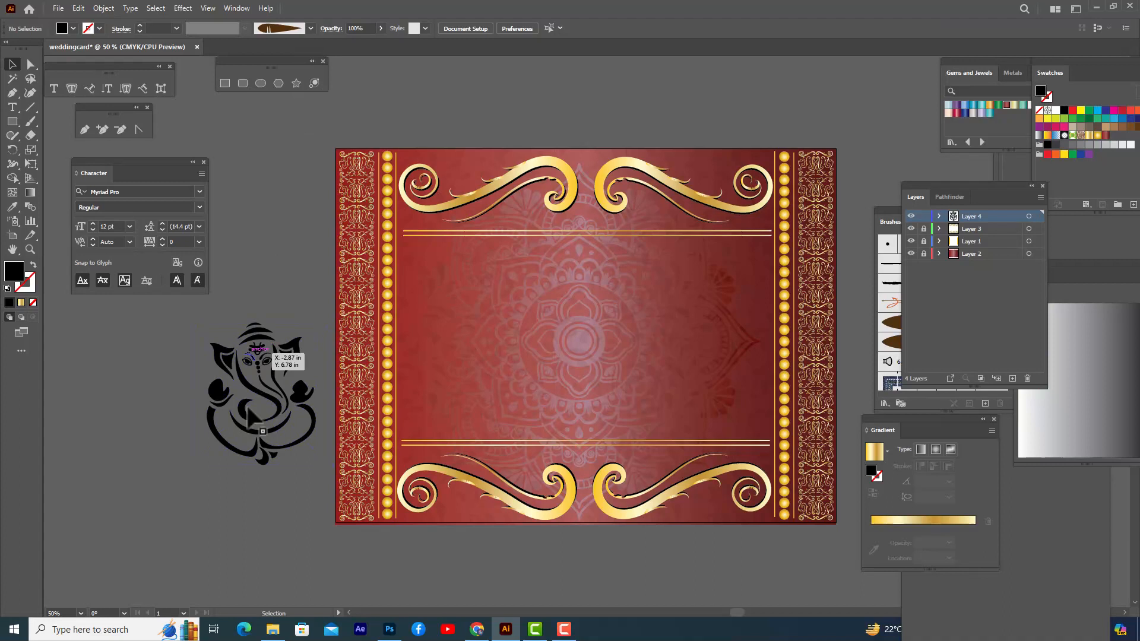
- Shrink the traced Ganesha to about 1.05 by 1.37 in, keeping one beside the card and one centred below the card's upper divider lines
{"action": "left_click", "coordinate": [274, 389]}
{"action": "left_click_drag", "start_coordinate": [316, 320], "coordinate": [285, 294]}
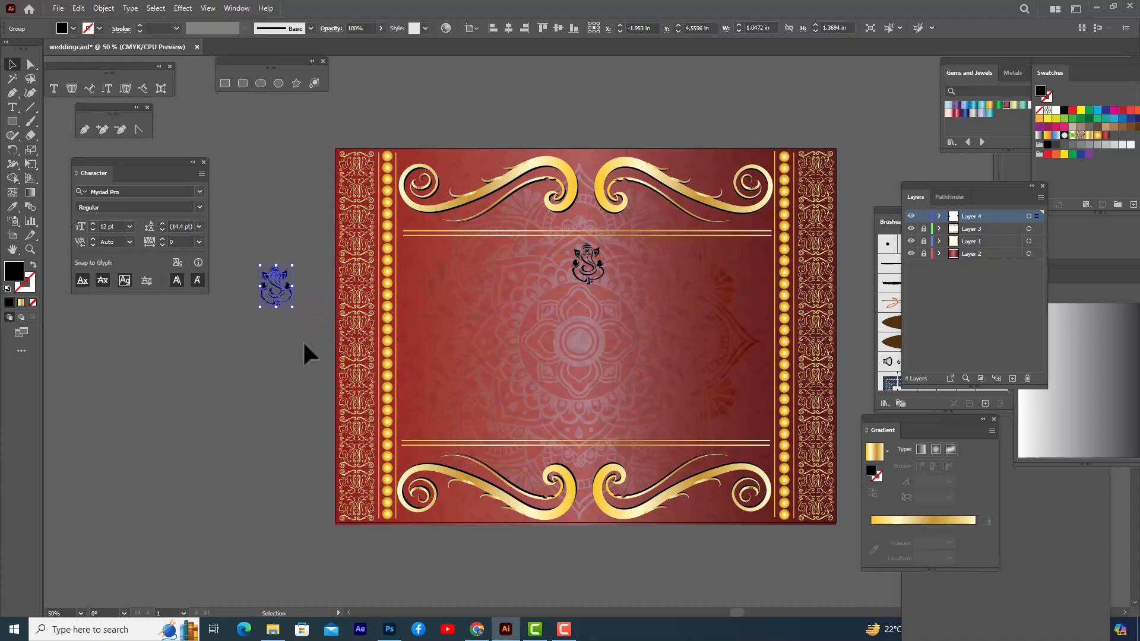
{"action": "left_click", "coordinate": [569, 272]}
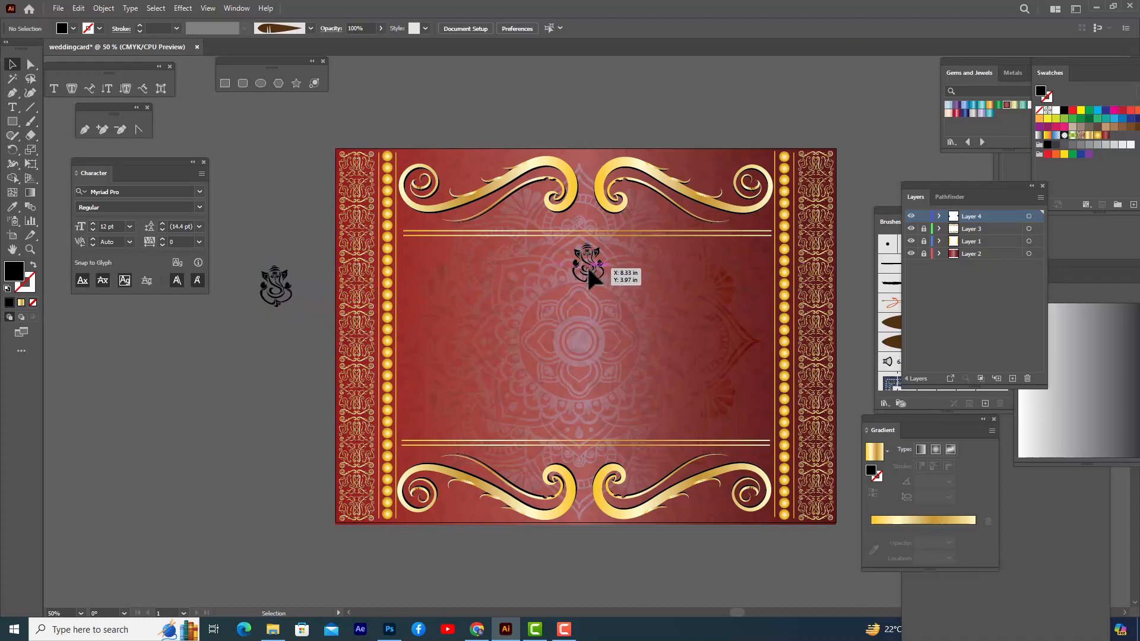
{"action": "left_click_drag", "start_coordinate": [1077, 61], "coordinate": [1060, 61]}
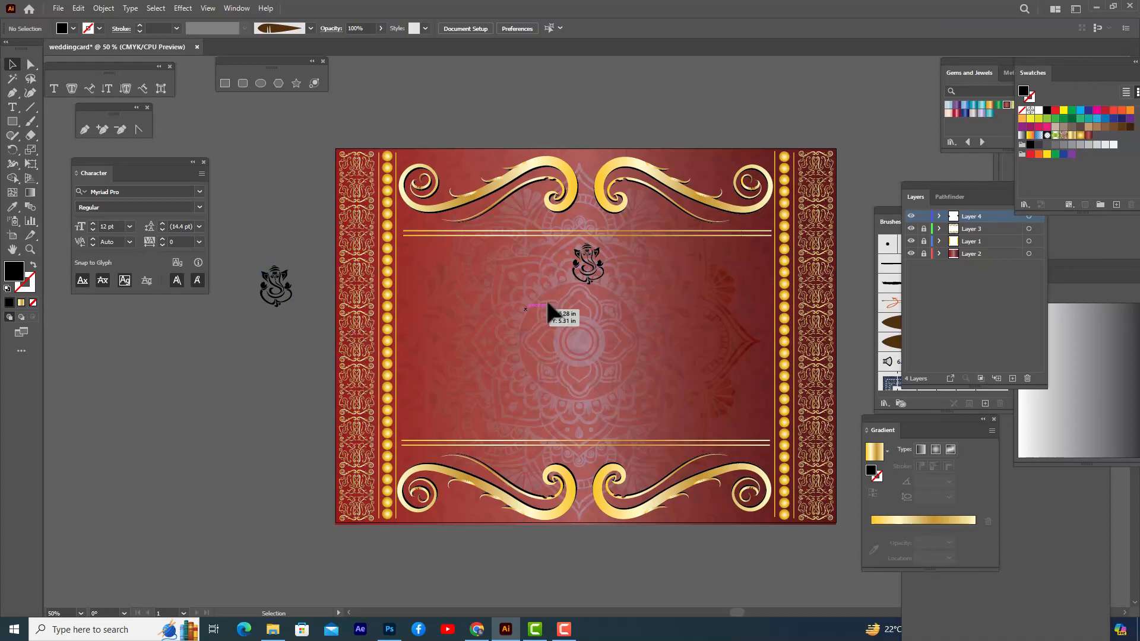
- Fill the Ganesha emblem on the card with the gold gradient swatch and deselect it
{"action": "left_click", "coordinate": [596, 275]}
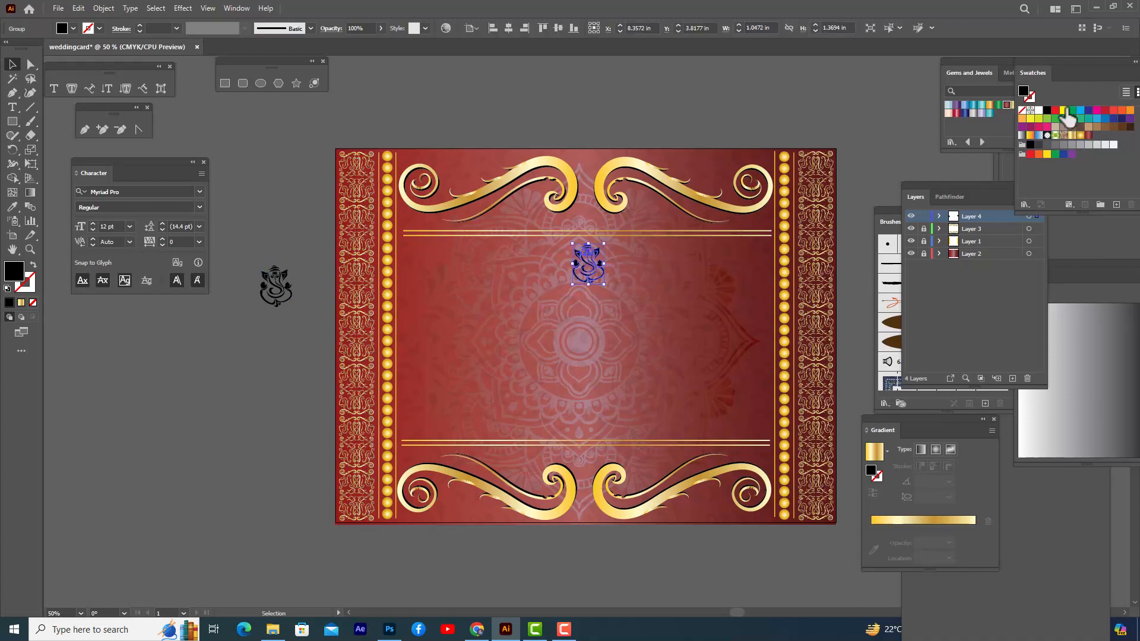
{"action": "left_click", "coordinate": [1073, 135]}
{"action": "left_click", "coordinate": [725, 108]}
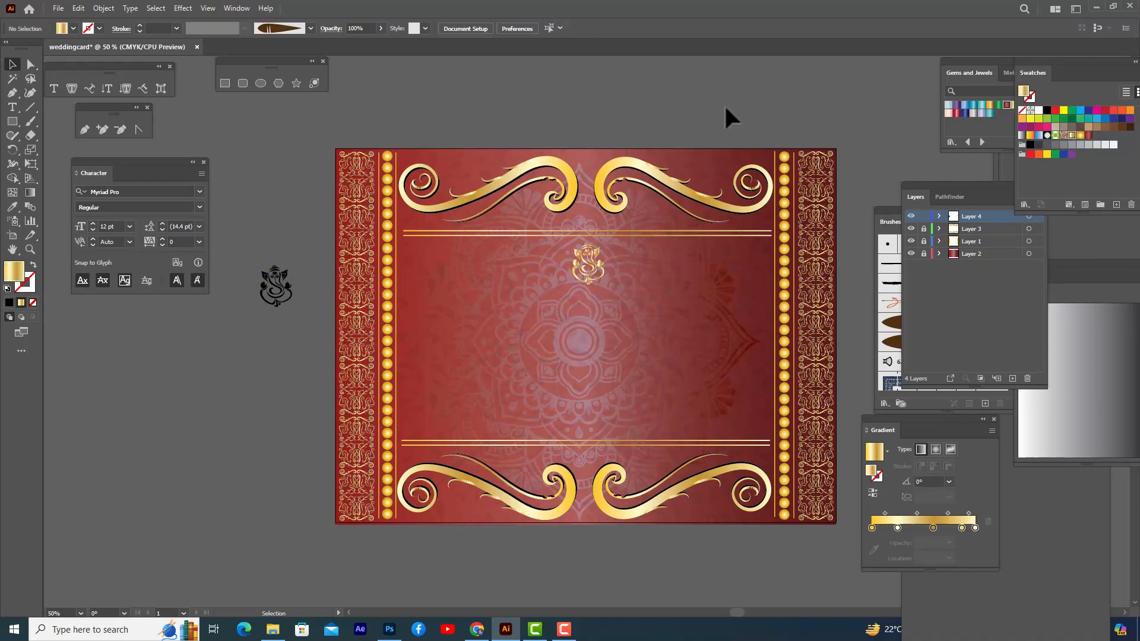
- Move the black Ganesha from beside the card onto the gold one, slightly offset, and send it backward as a shadow
{"action": "left_click_drag", "start_coordinate": [284, 295], "coordinate": [597, 279]}
{"action": "right_click", "coordinate": [597, 278]}
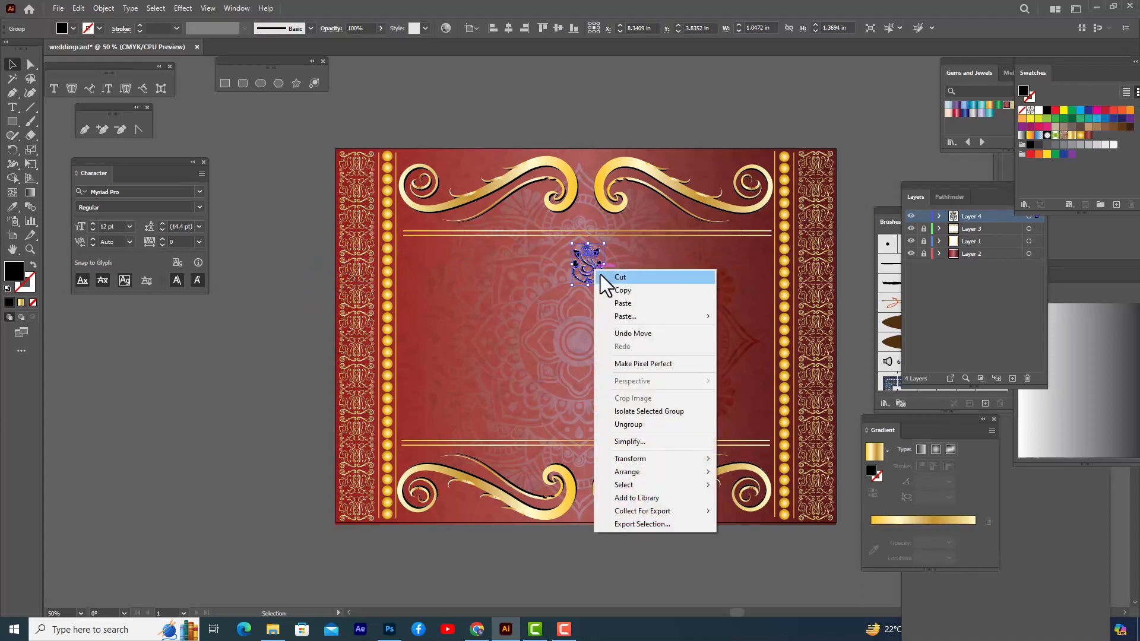
{"action": "mouse_move", "coordinate": [655, 472]}
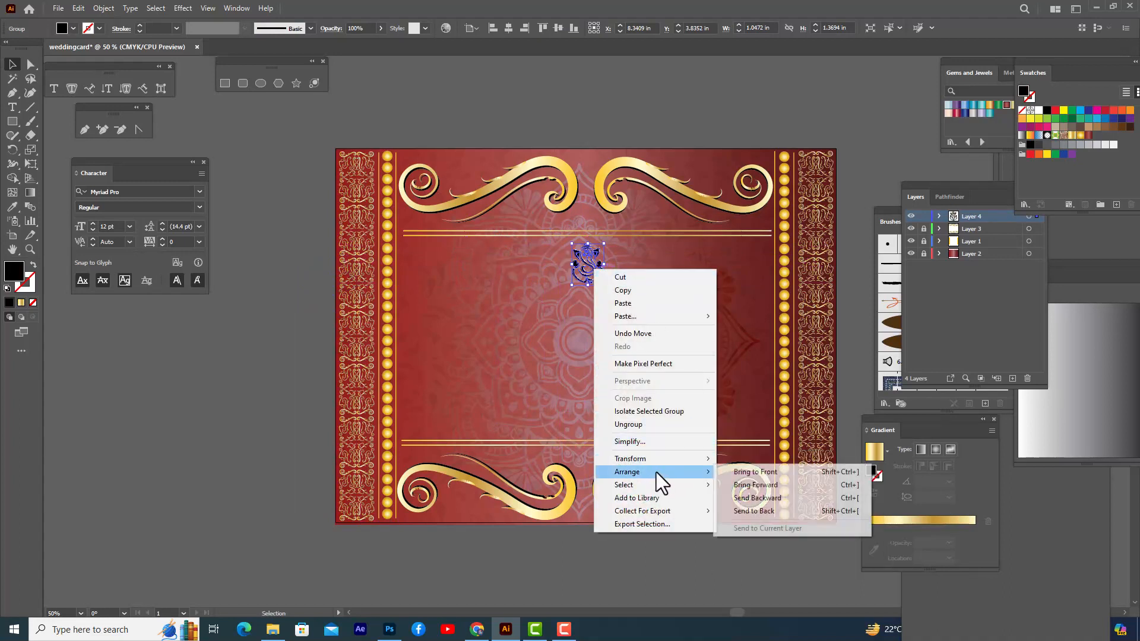
{"action": "left_click", "coordinate": [772, 499]}
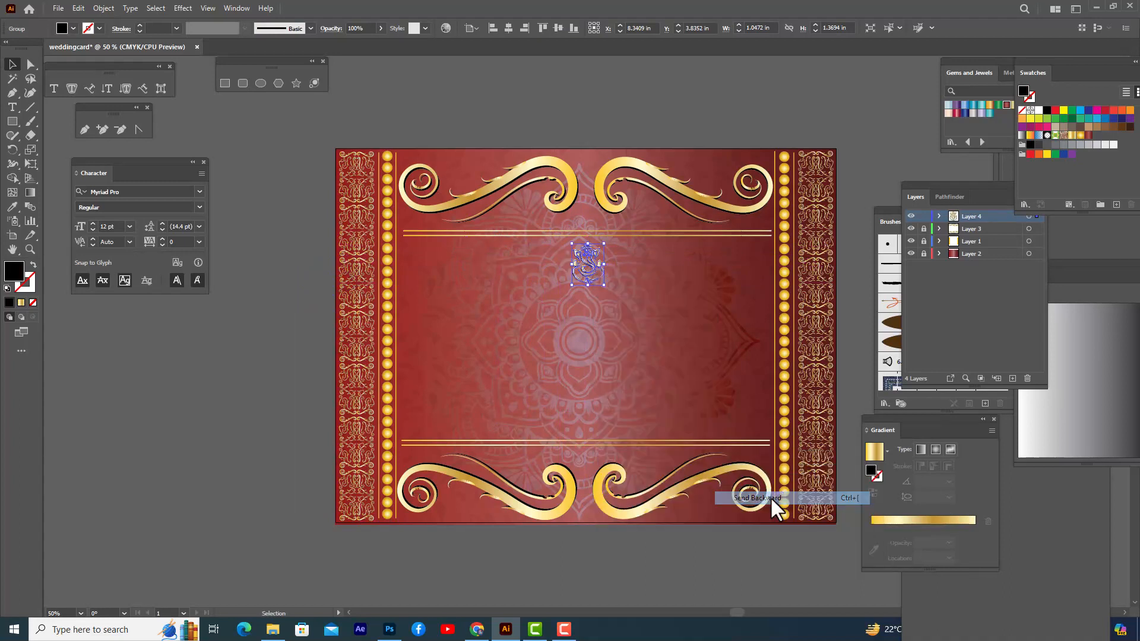
{"action": "left_click", "coordinate": [624, 122]}
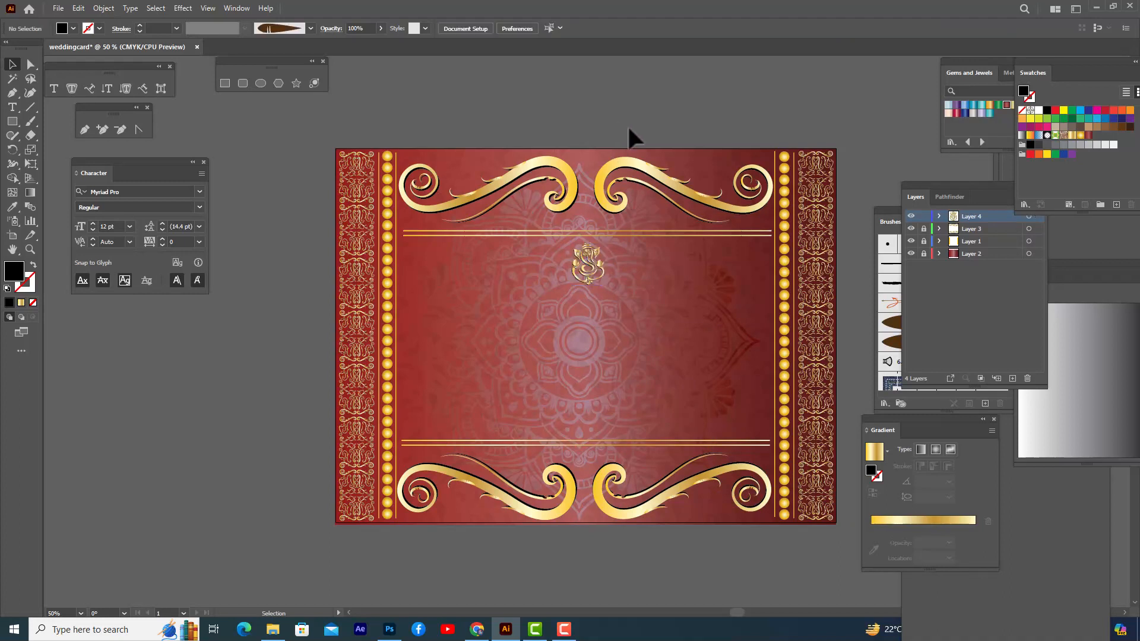
- Select all artwork on Layer 4, shift the Ganesha emblem slightly up toward the divider lines, and scale it down a little
{"action": "left_click_drag", "start_coordinate": [965, 184], "coordinate": [996, 240]}
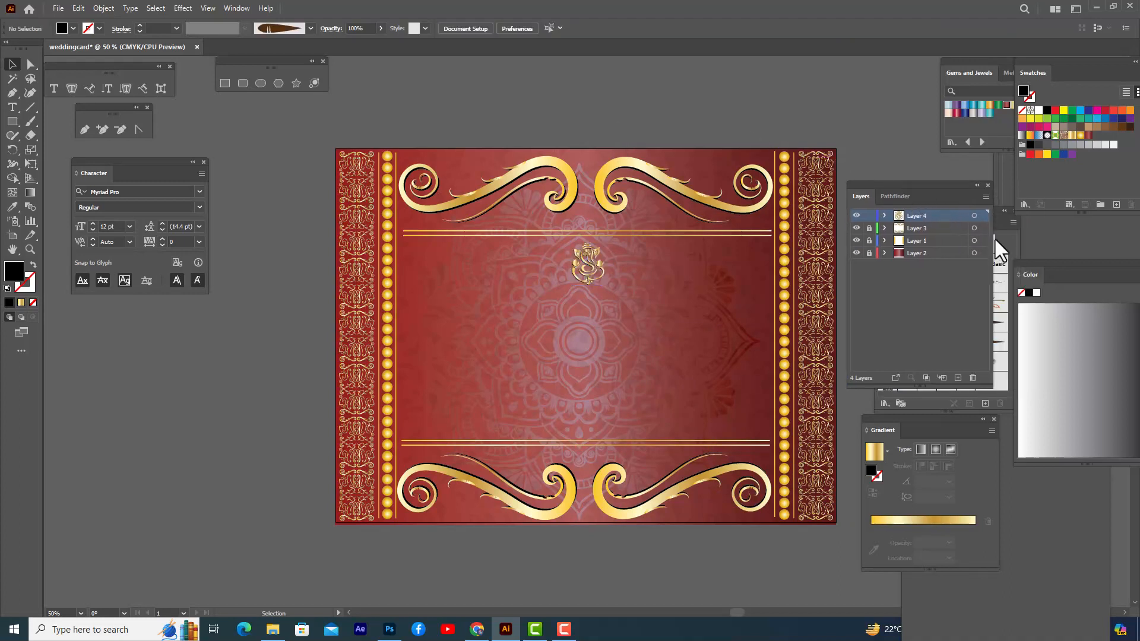
{"action": "left_click", "coordinate": [974, 216]}
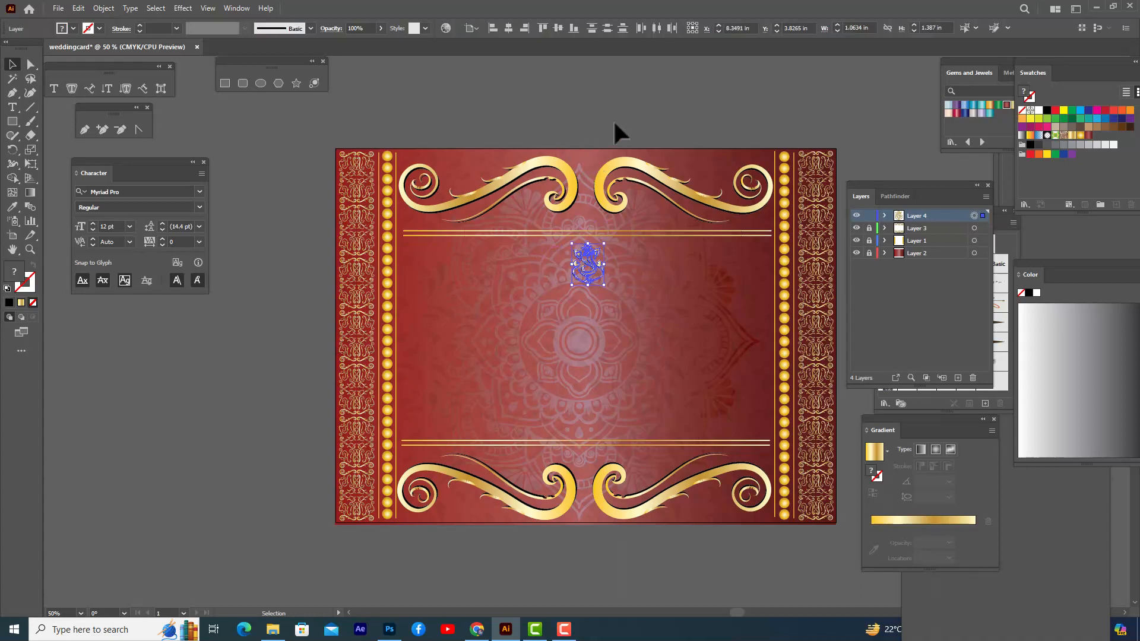
{"action": "key", "text": "shift+Up"}
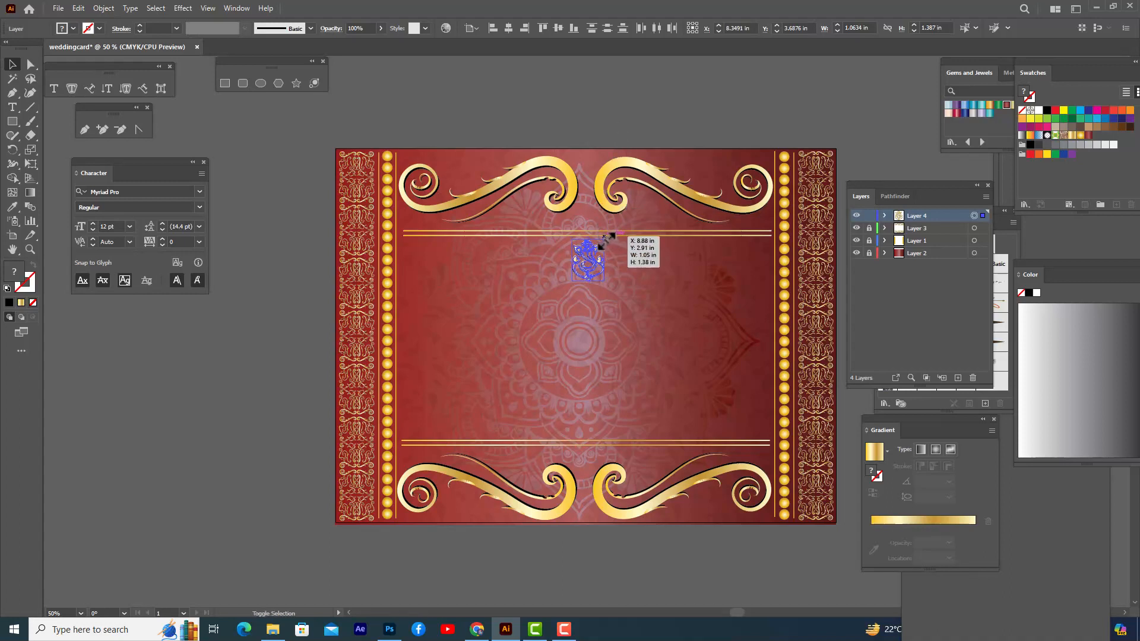
{"action": "left_click", "coordinate": [606, 113]}
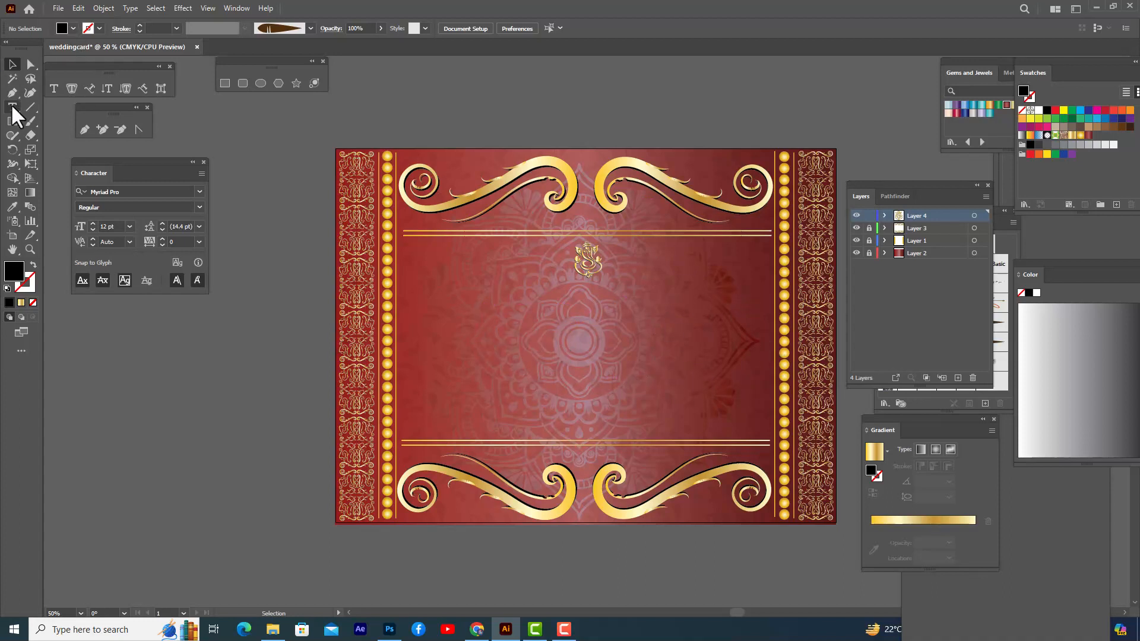
- Start a text object in the middle of the card in Great Vibes at 72 pt, with the placeholder text removed
{"action": "left_click_drag", "start_coordinate": [13, 107], "coordinate": [49, 107]}
{"action": "left_click", "coordinate": [527, 28]}
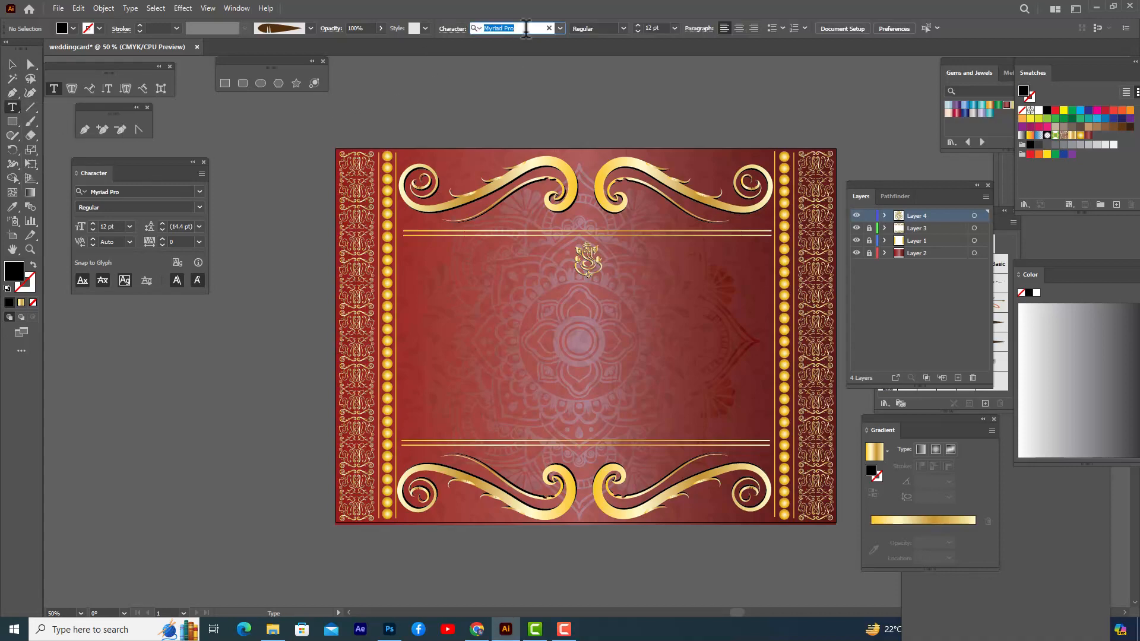
{"action": "type", "text": "gre"}
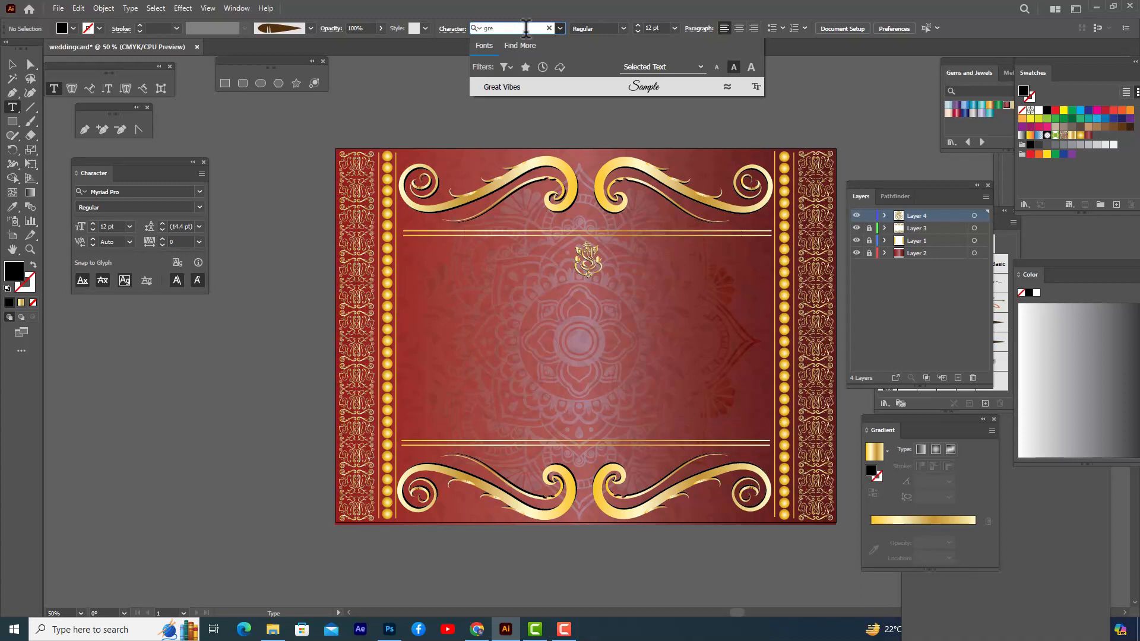
{"action": "left_click", "coordinate": [518, 89]}
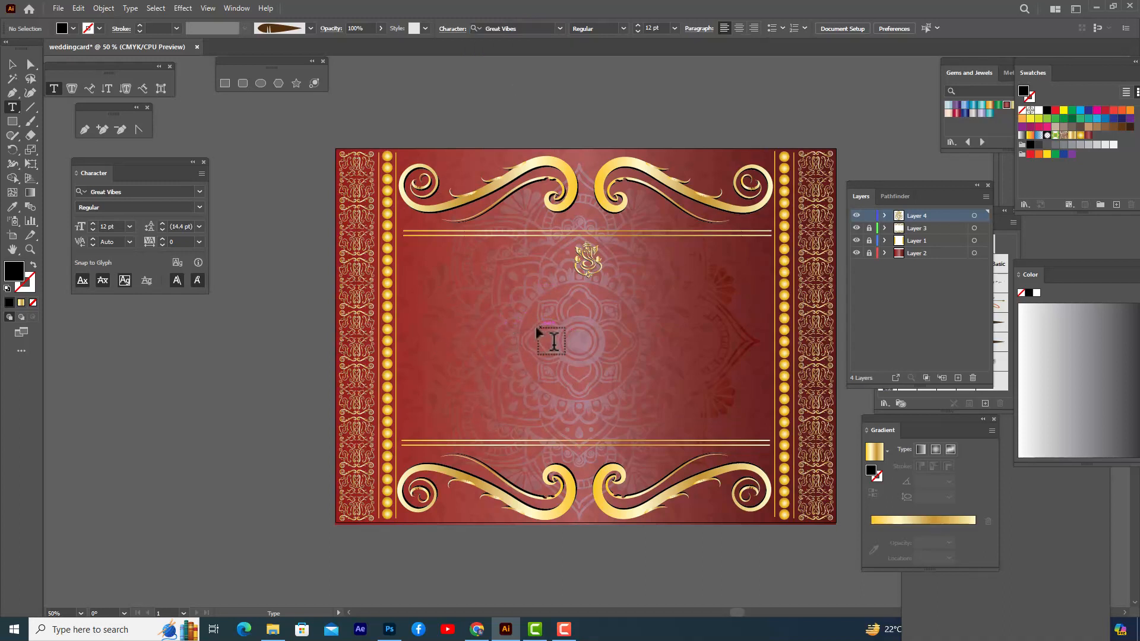
{"action": "left_click", "coordinate": [506, 325]}
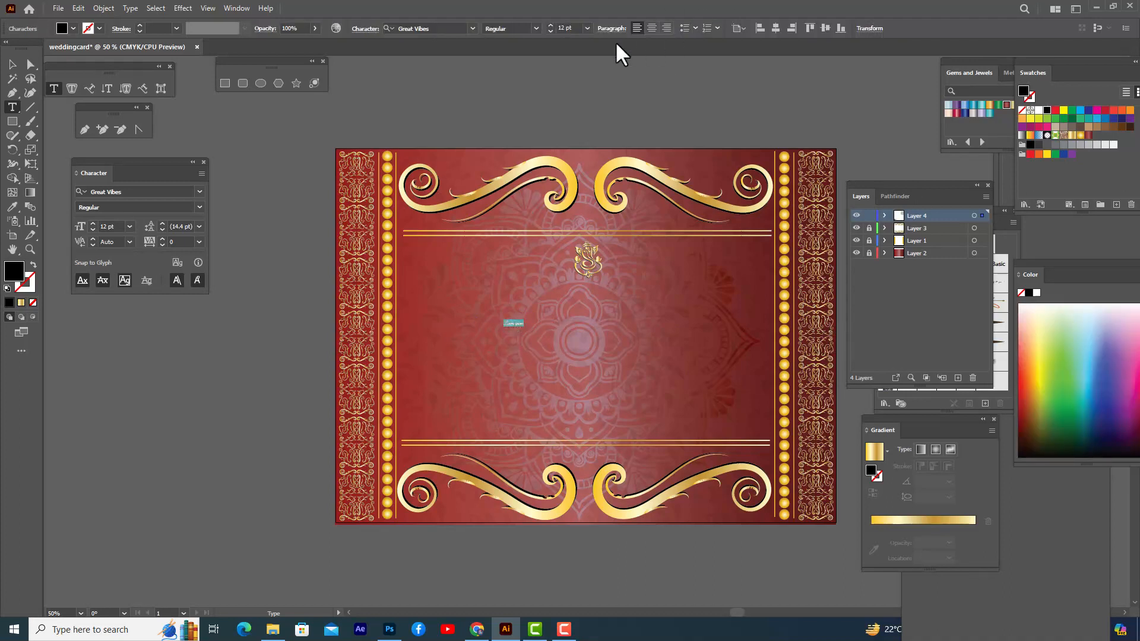
{"action": "left_click", "coordinate": [587, 28]}
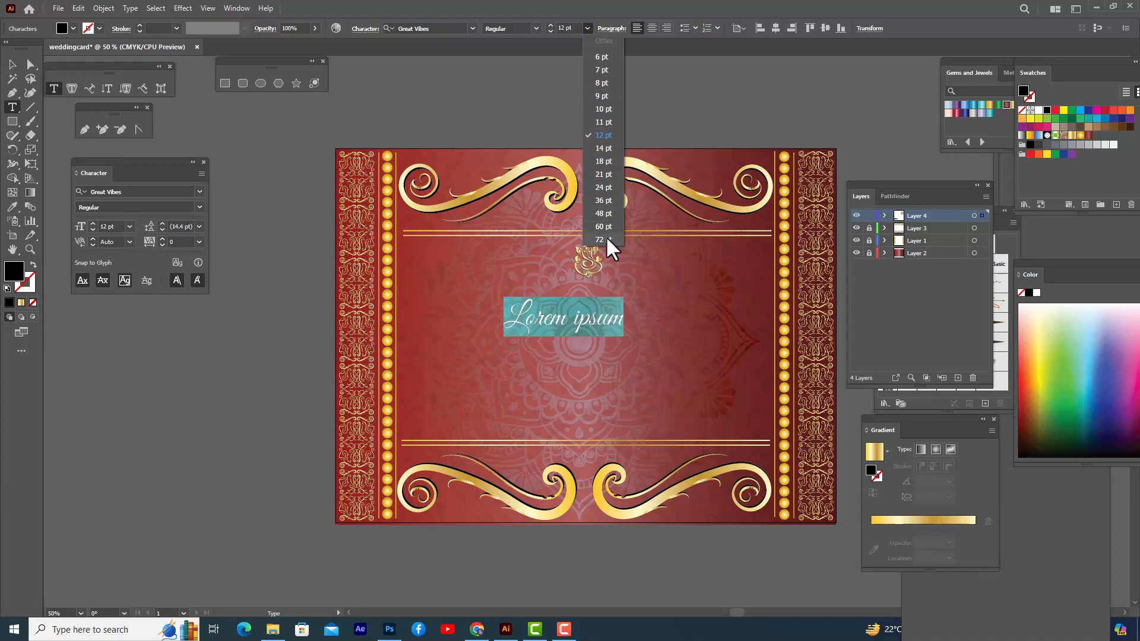
{"action": "left_click", "coordinate": [606, 240]}
{"action": "key", "text": "BackSpace"}
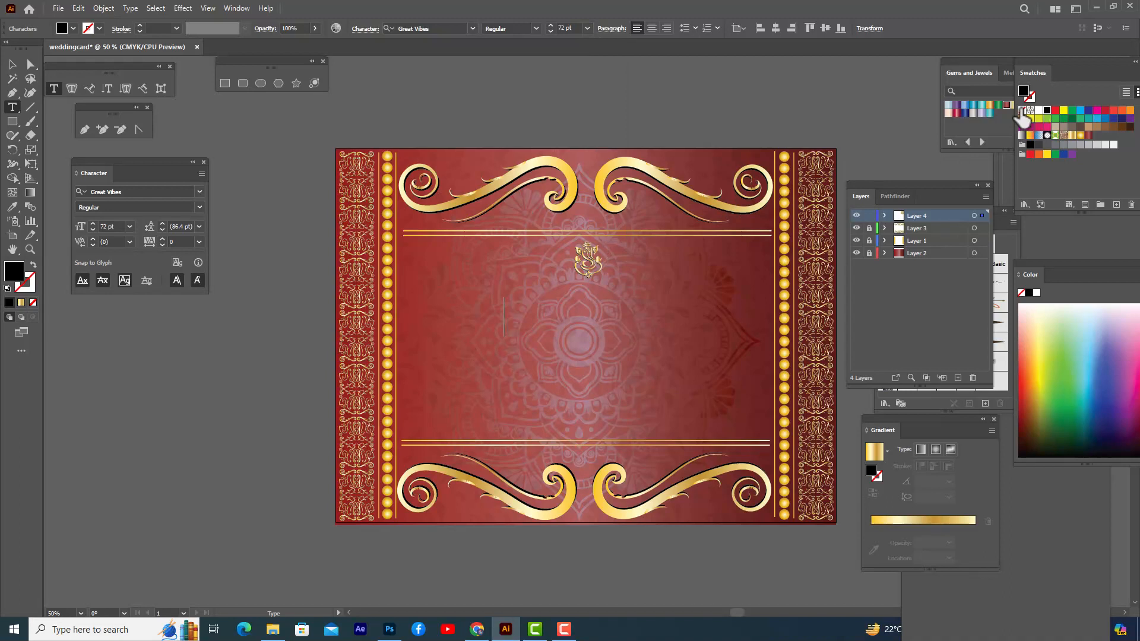
- Enter "We Cordially Invite" as the first line of the card text
{"action": "type", "text": "W"}
{"action": "type", "text": "e Cpr"}
{"action": "key", "text": "BackSpace"}
{"action": "key", "text": "BackSpace"}
{"action": "type", "text": "op"}
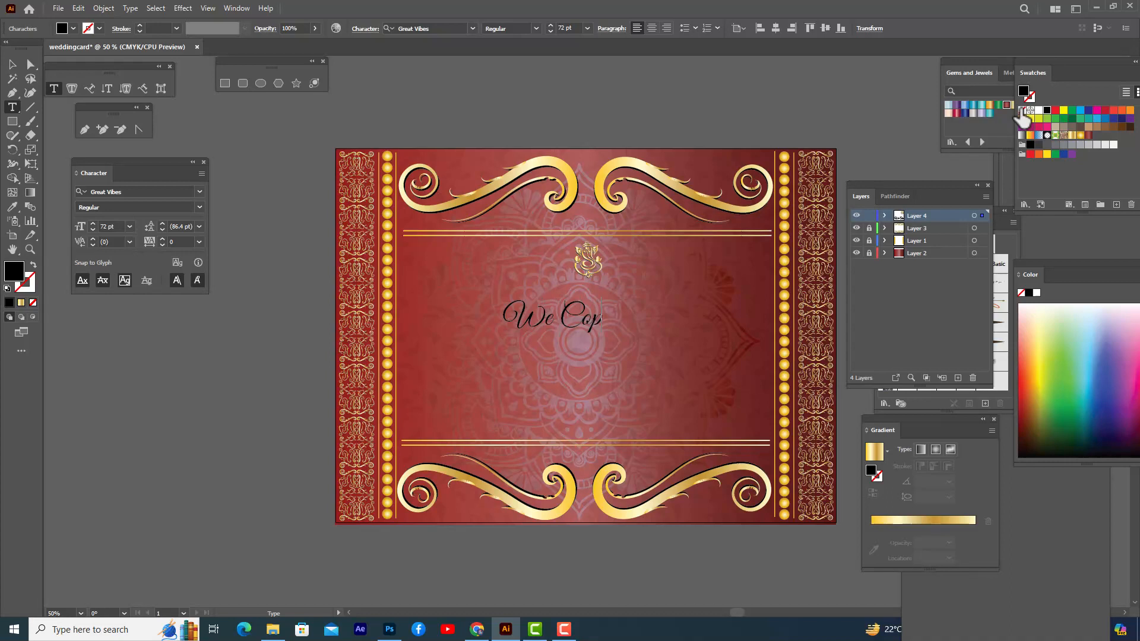
{"action": "type", "text": "dially Invite"}
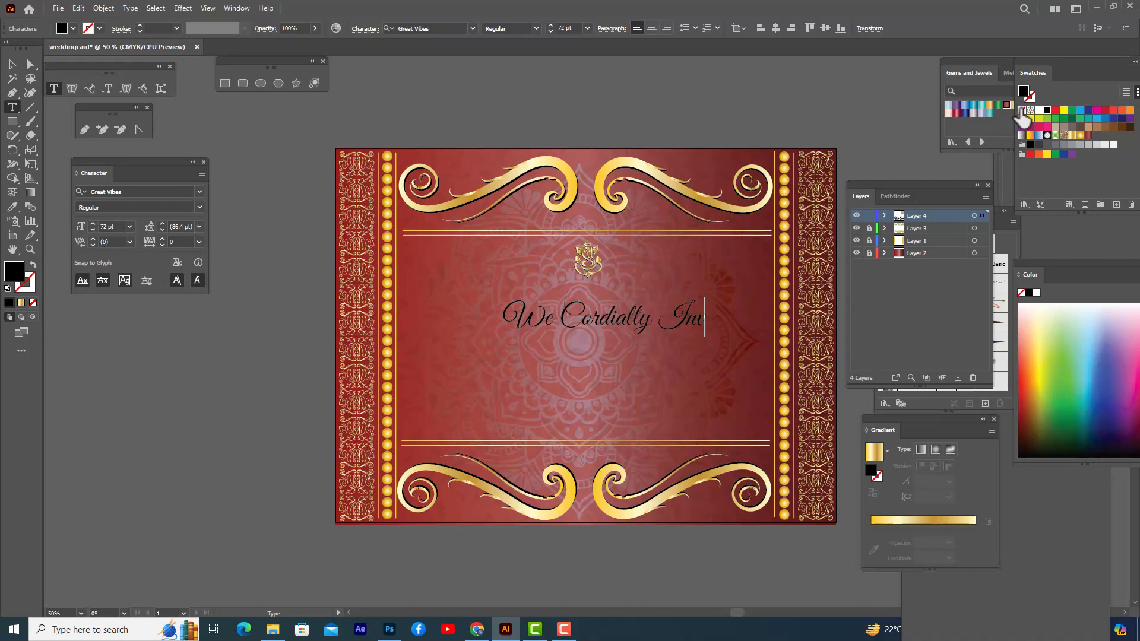
- Add "You to the Wedding" and "of Our Eldest Son" as the second and third lines of the card text
{"action": "key", "text": "Return"}
{"action": "type", "text": "you"}
{"action": "key", "text": "BackSpace"}
{"action": "key", "text": "BackSpace"}
{"action": "key", "text": "BackSpace"}
{"action": "type", "text": "You to the W"}
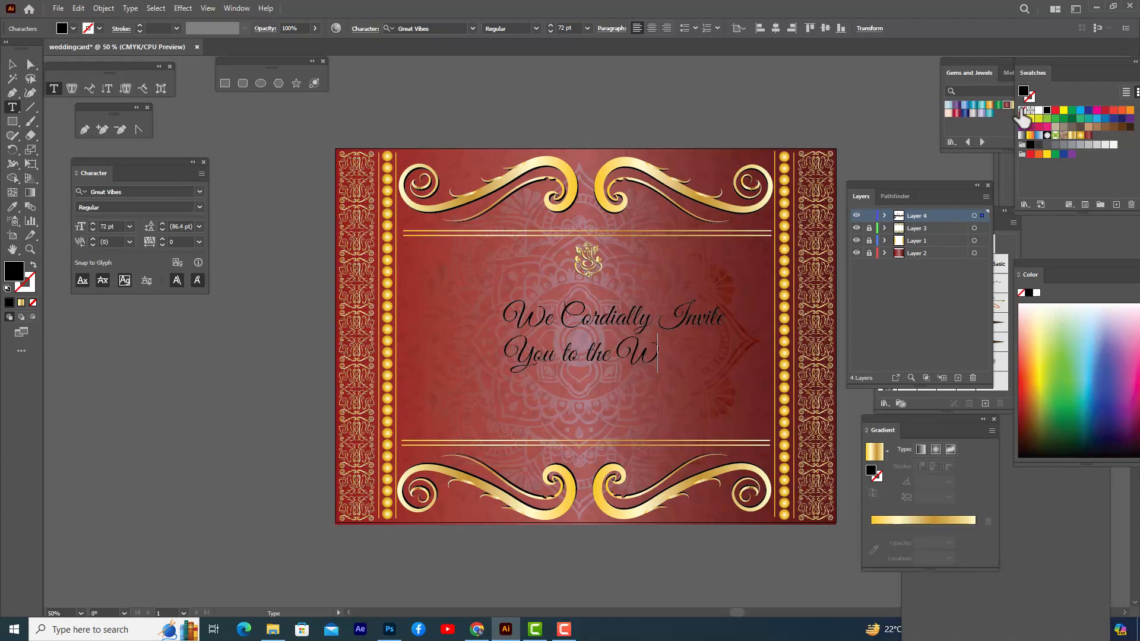
{"action": "type", "text": "edding"}
{"action": "key", "text": "Return"}
{"action": "type", "text": "of Ou"}
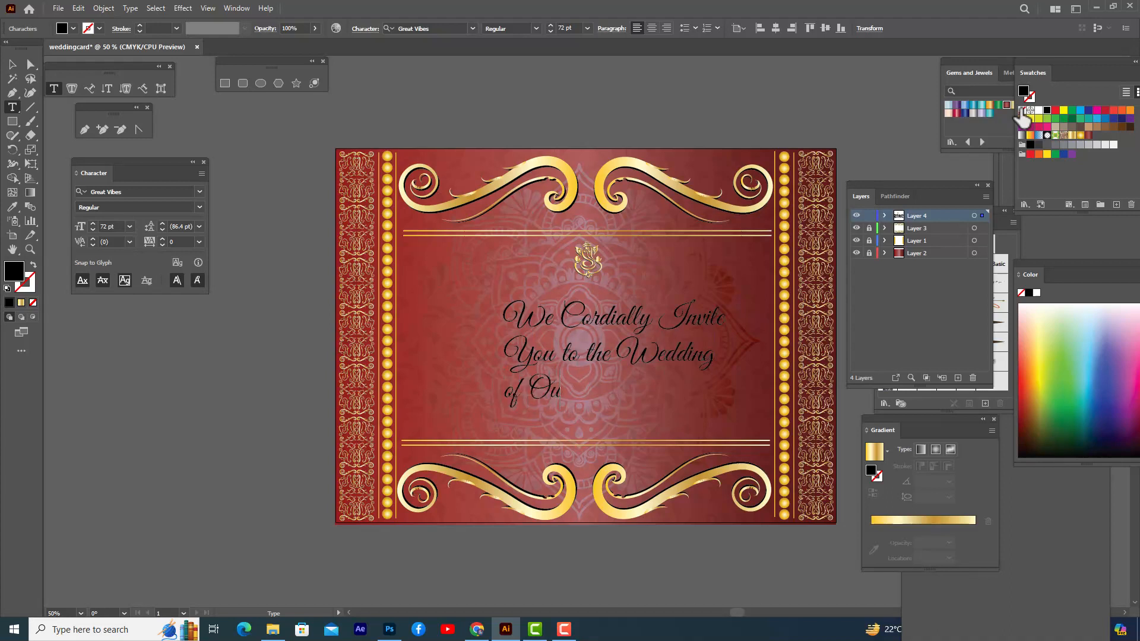
{"action": "type", "text": "r Elder"}
{"action": "type", "text": "t Son"}
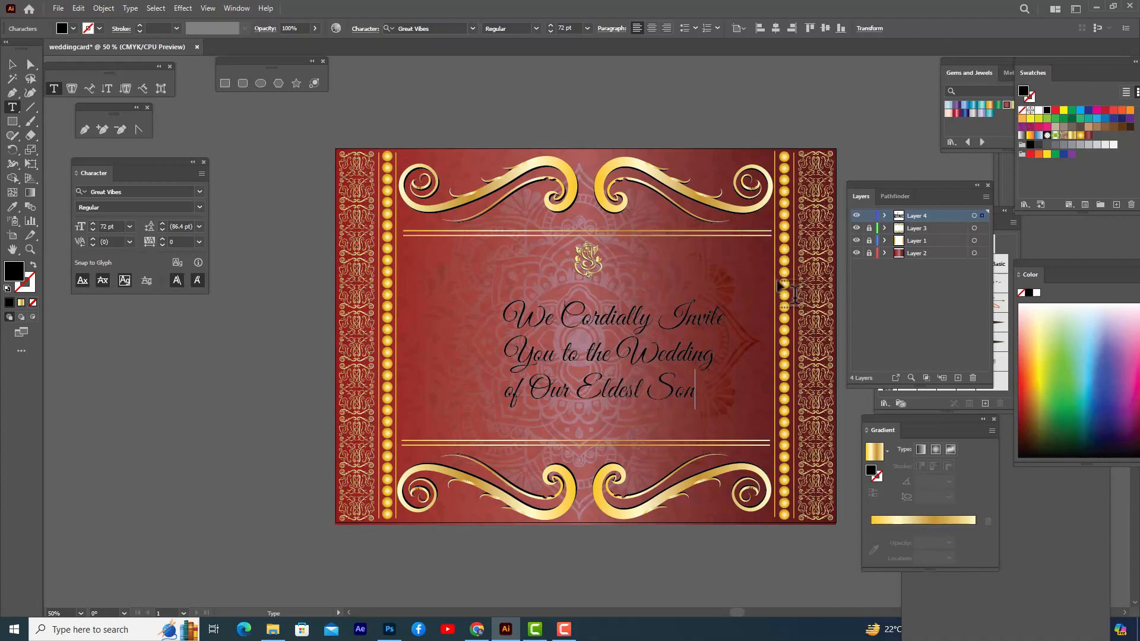
- Centre-align the invitation text, enlarge it to about 85 pt, and position it centrally below the Ganesha emblem
{"action": "left_click_drag", "start_coordinate": [708, 407], "coordinate": [502, 321]}
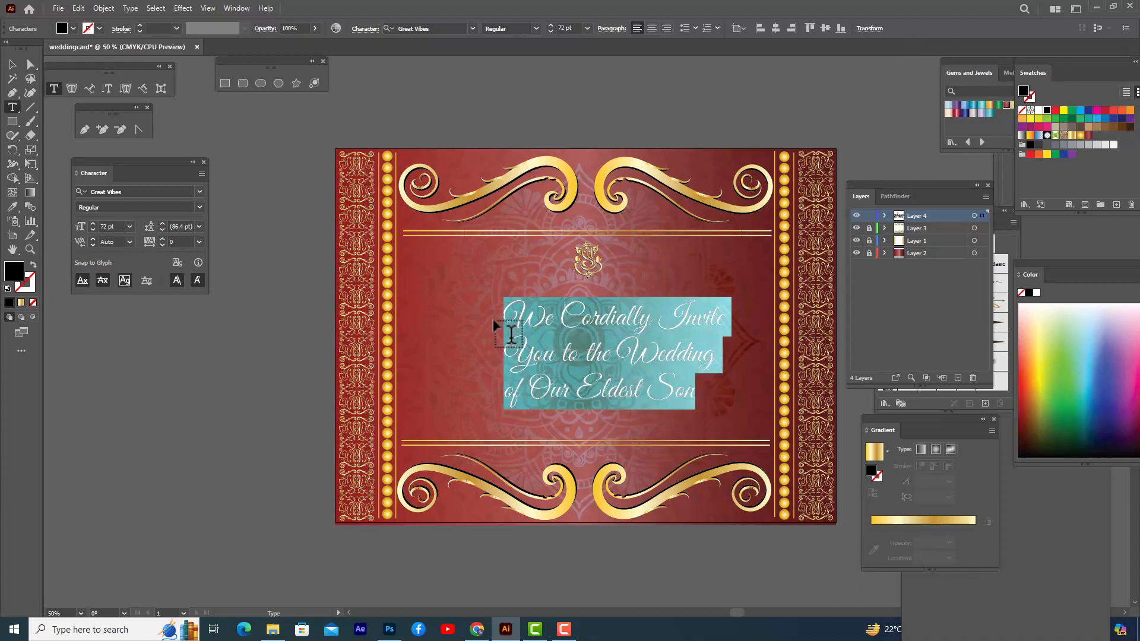
{"action": "left_click", "coordinate": [651, 27]}
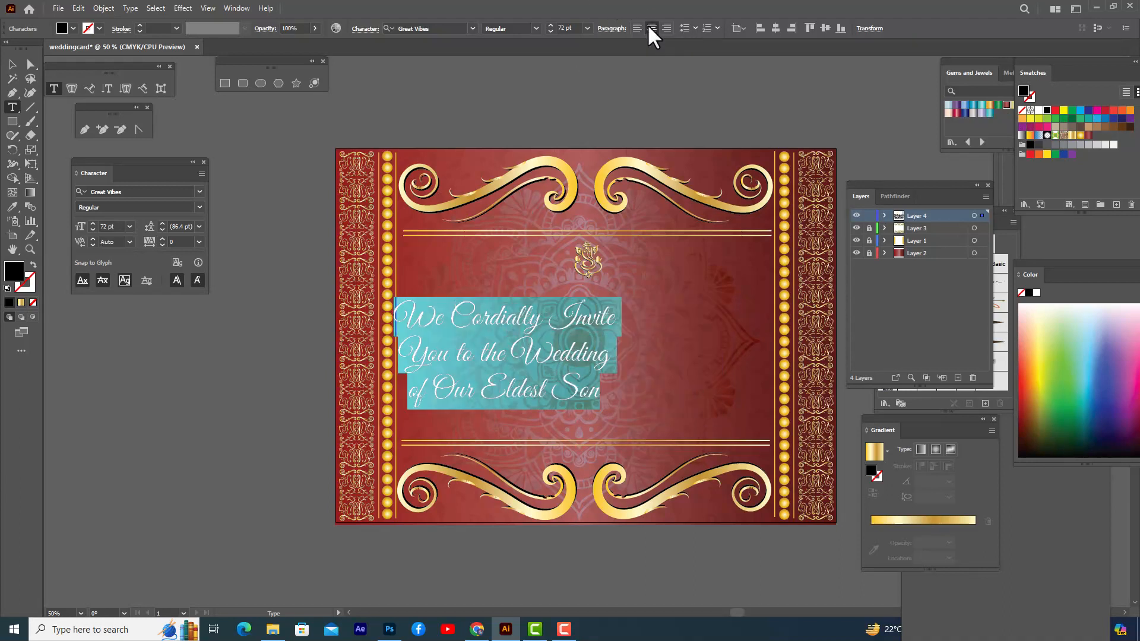
{"action": "left_click", "coordinate": [12, 62]}
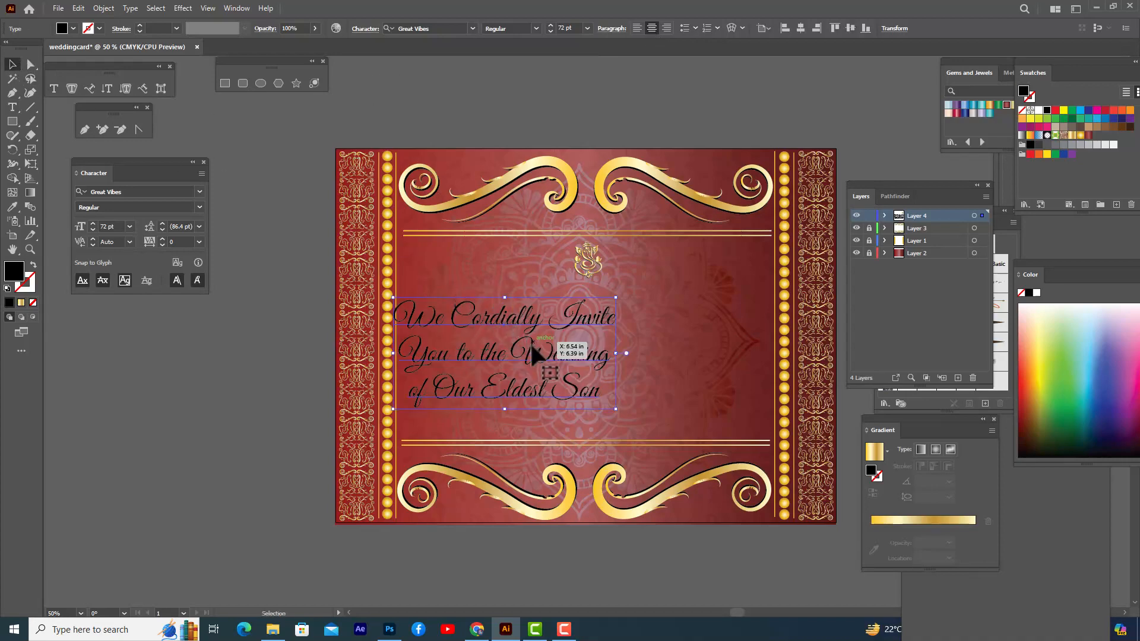
{"action": "left_click_drag", "start_coordinate": [533, 353], "coordinate": [614, 343]}
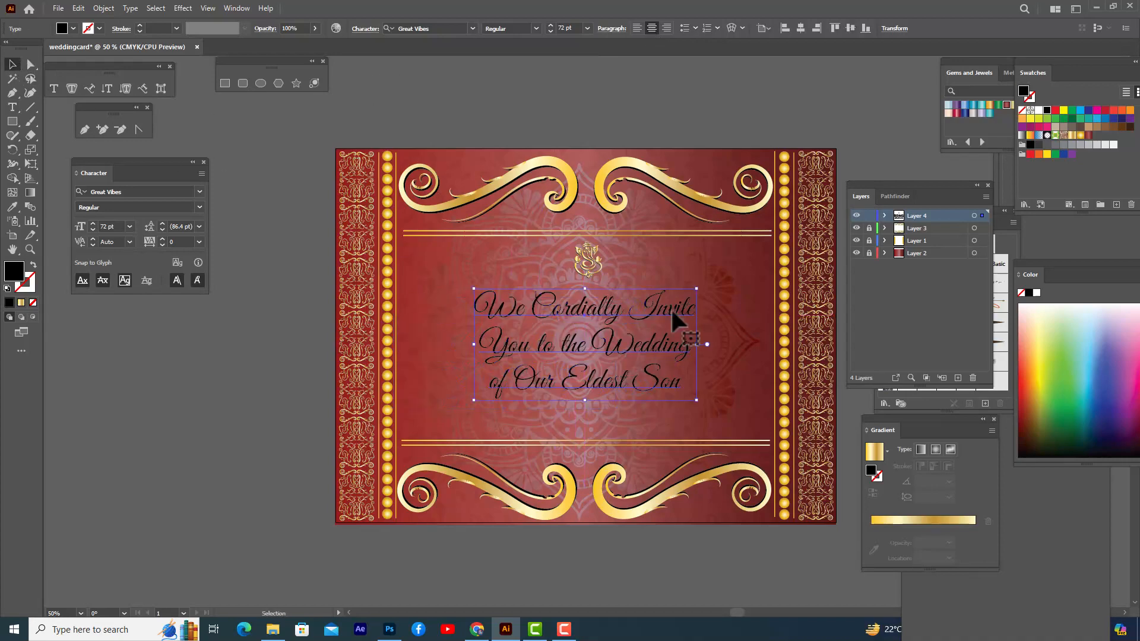
{"action": "left_click_drag", "start_coordinate": [697, 288], "coordinate": [721, 279]}
{"action": "left_click_drag", "start_coordinate": [615, 301], "coordinate": [614, 309]}
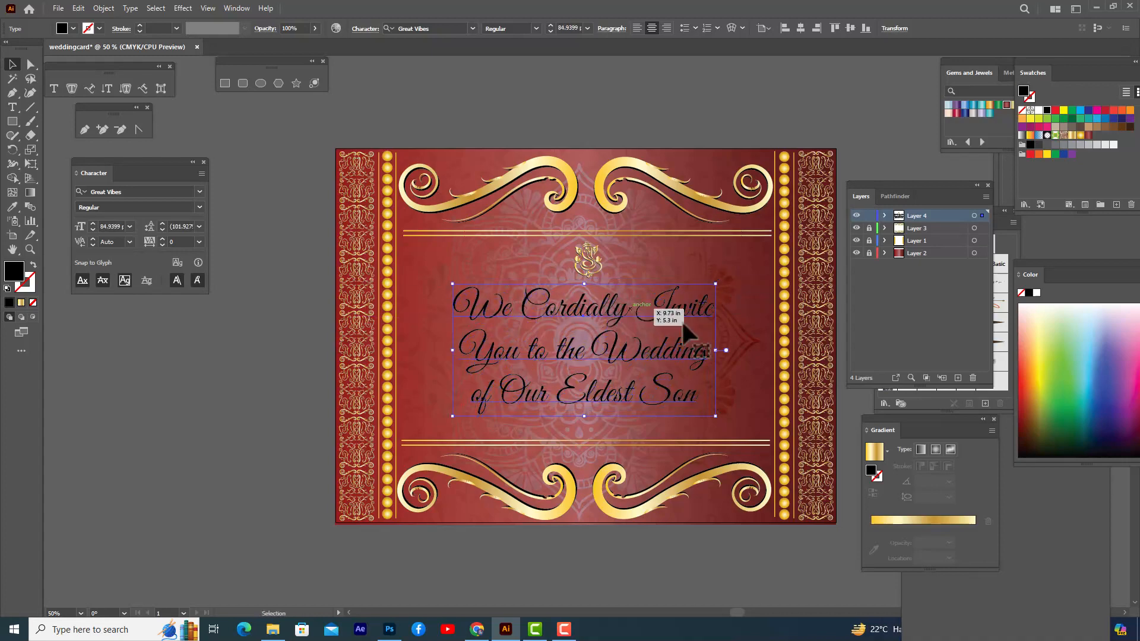
- Move "Wedding" onto the third line and join it with "of Our Eldest Son"
{"action": "left_click", "coordinate": [12, 108]}
{"action": "left_click", "coordinate": [610, 356]}
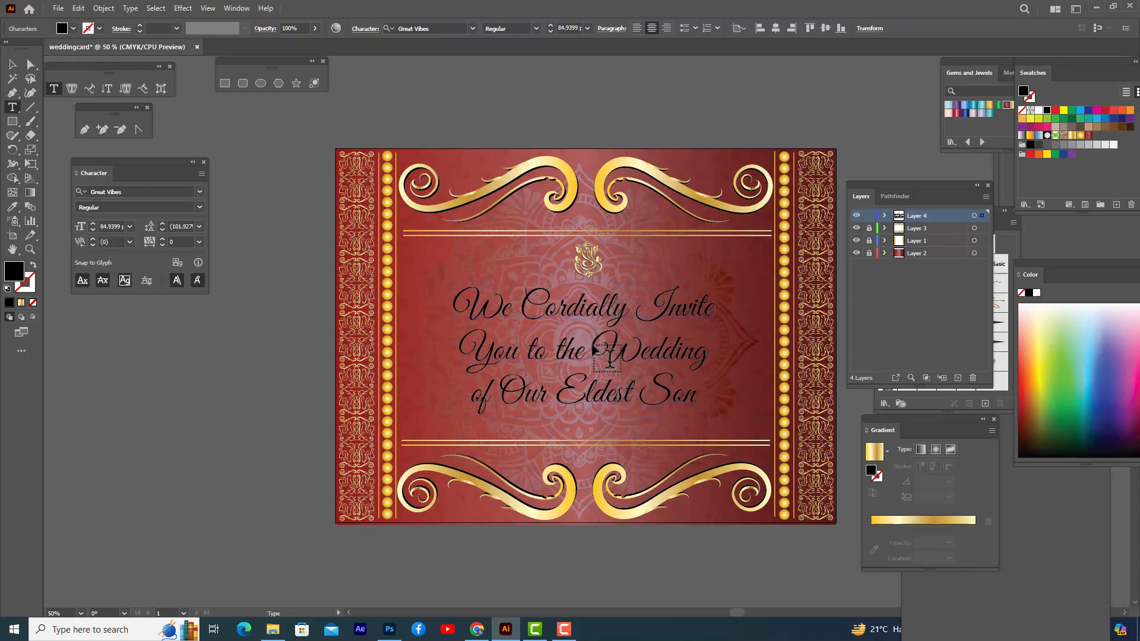
{"action": "key", "text": "Return"}
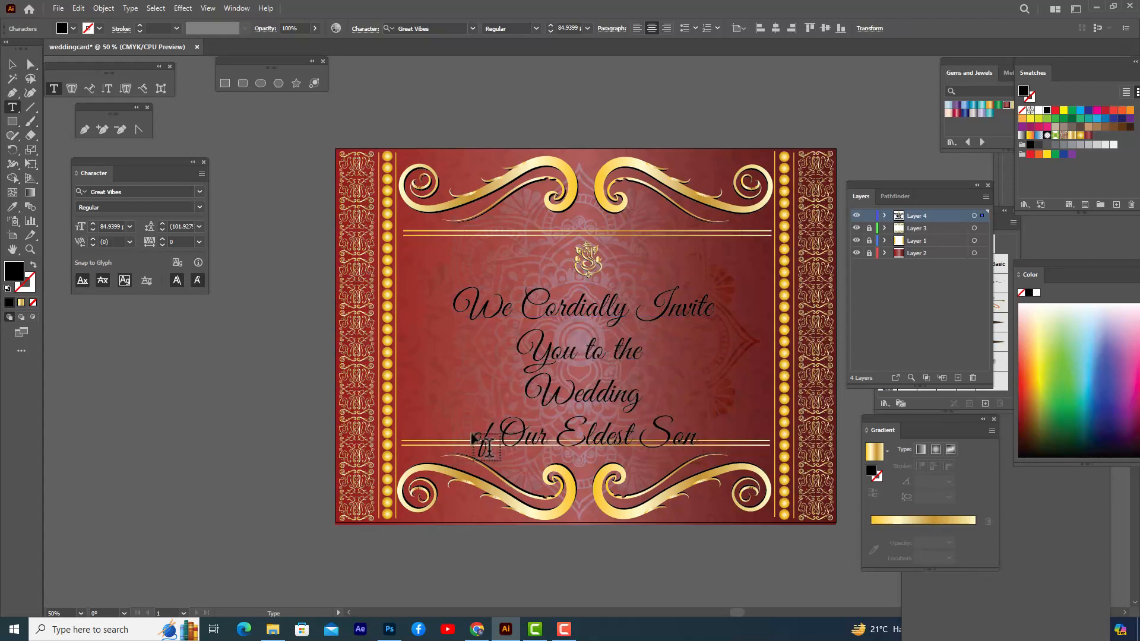
{"action": "left_click", "coordinate": [487, 447]}
{"action": "key", "text": "BackSpace"}
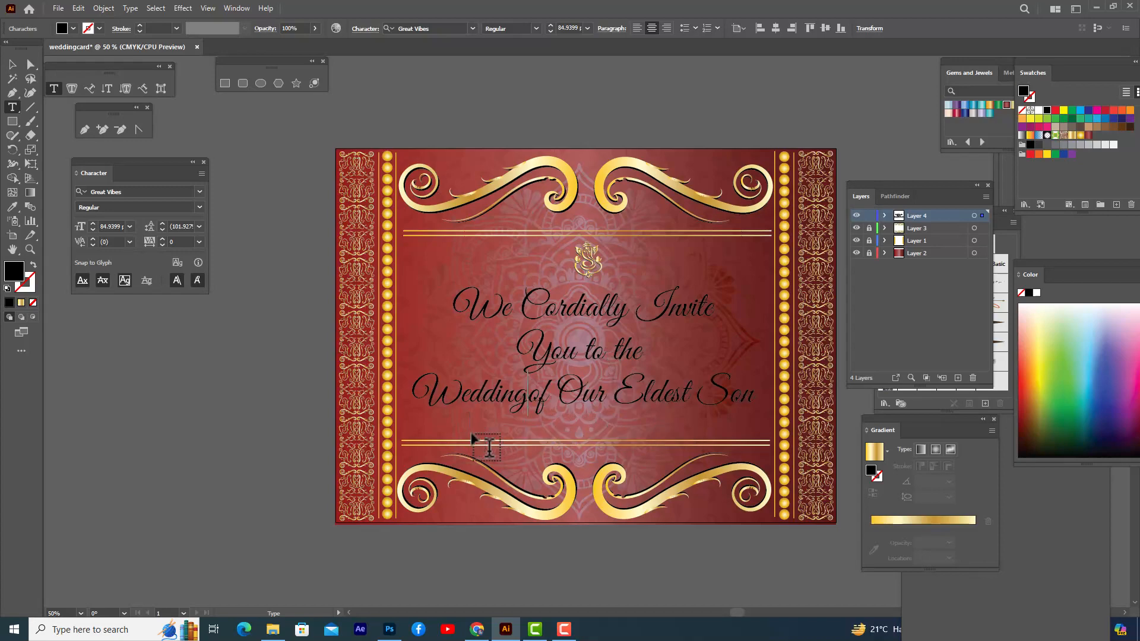
- Enlarge the invitation text to about 86.7 pt and centre it between the card's side borders
{"action": "left_click", "coordinate": [13, 64]}
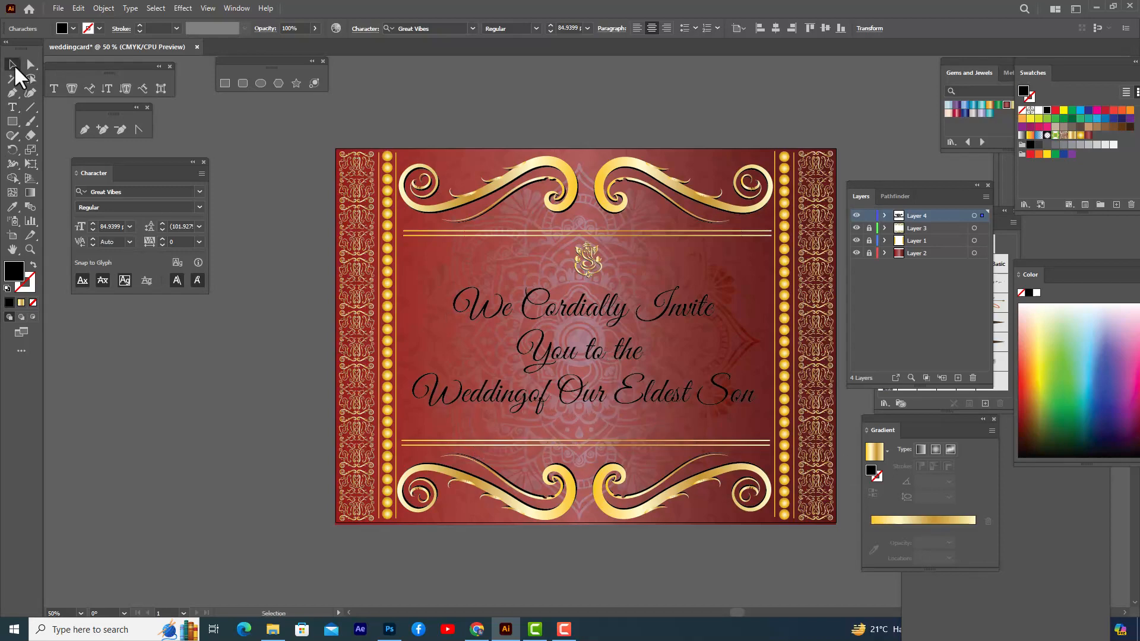
{"action": "left_click_drag", "start_coordinate": [568, 310], "coordinate": [562, 304]}
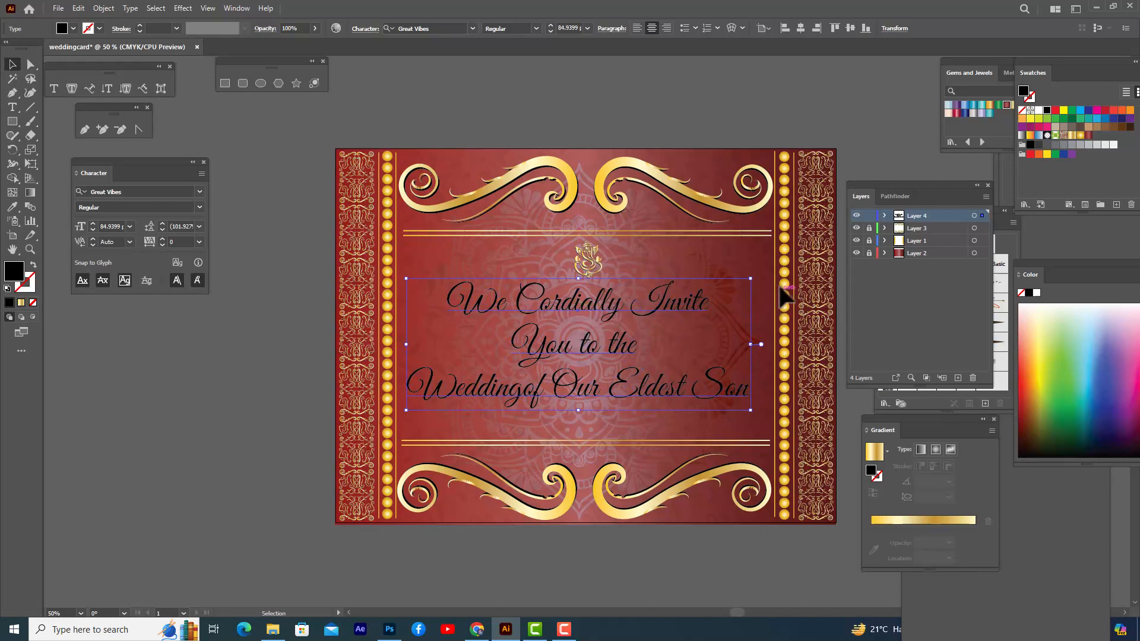
{"action": "mouse_move", "coordinate": [755, 278]}
{"action": "left_mouse_down"}
{"action": "mouse_move", "coordinate": [778, 279]}
{"action": "mouse_move", "coordinate": [755, 277]}
{"action": "left_mouse_up"}
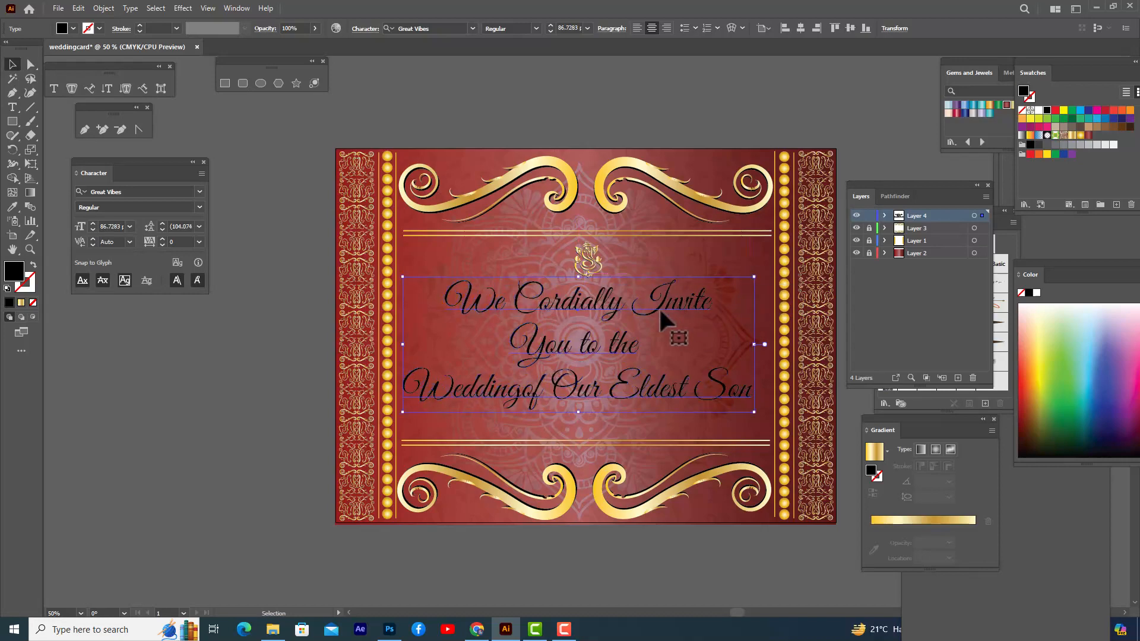
{"action": "left_click_drag", "start_coordinate": [656, 305], "coordinate": [658, 304]}
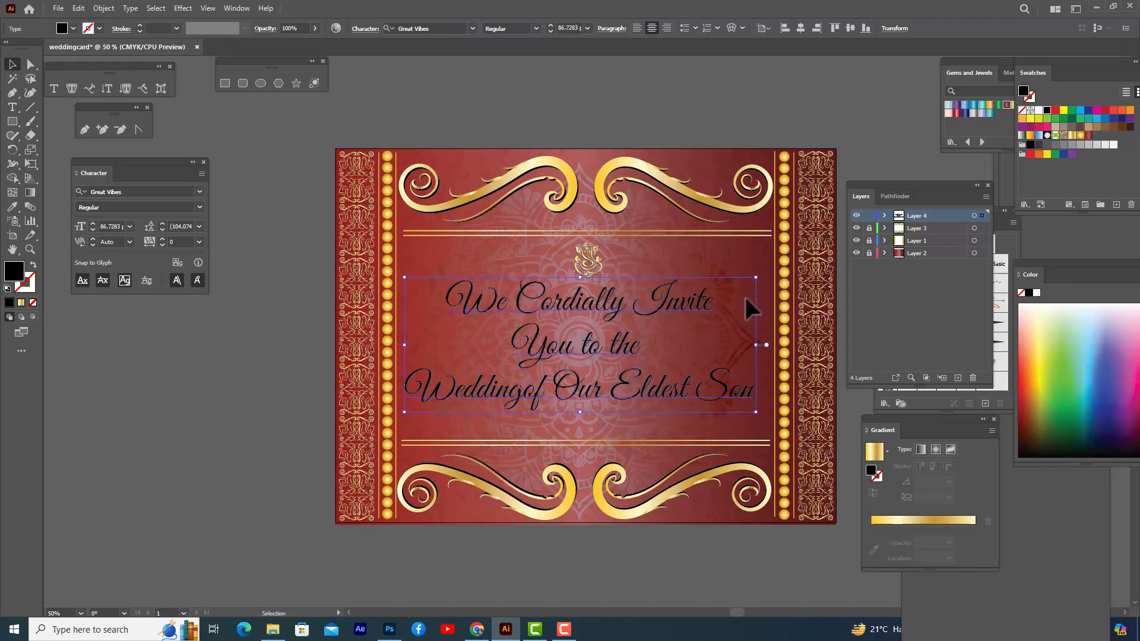
- Place a duplicate of the black invitation text beside the card and enlarge the text on the card to about 88.6 pt
{"action": "left_click_drag", "start_coordinate": [641, 321], "coordinate": [174, 377]}
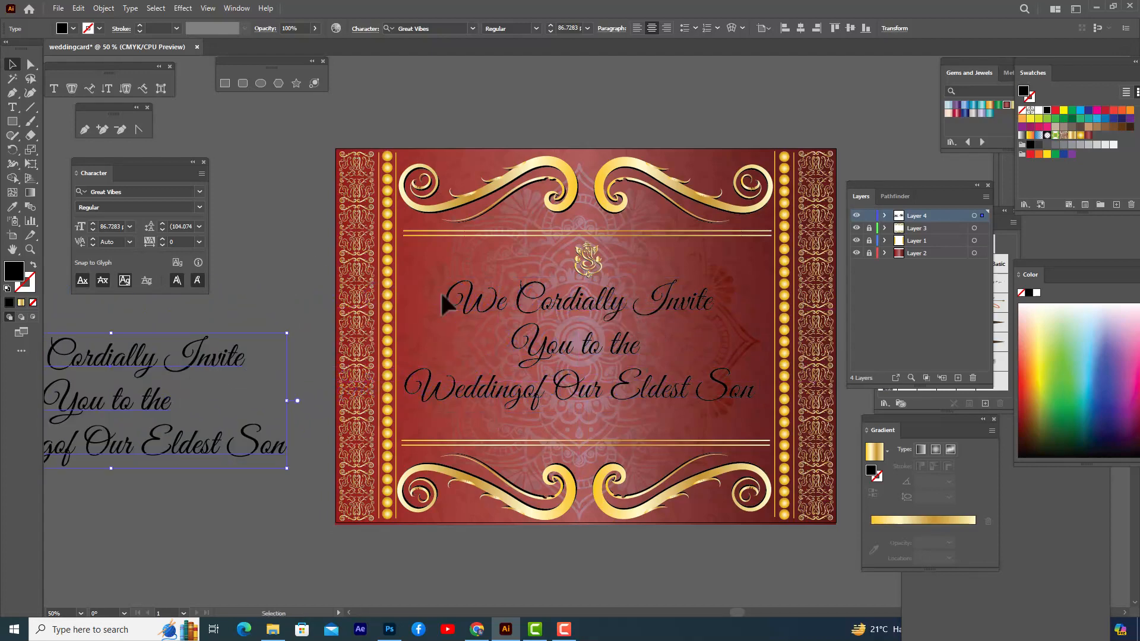
{"action": "left_click", "coordinate": [607, 314]}
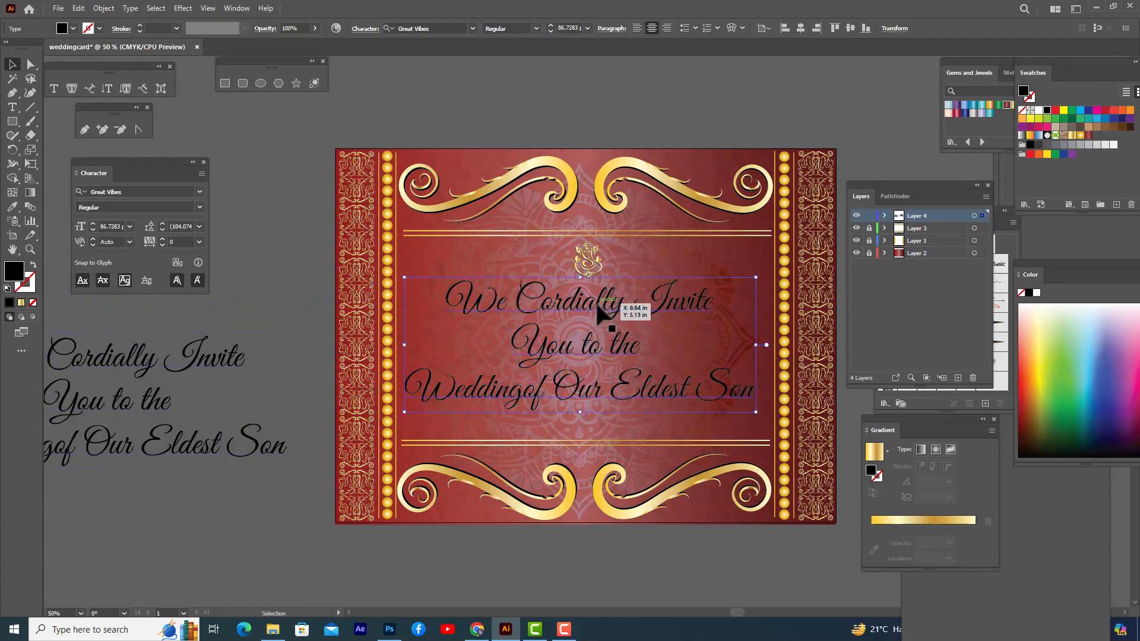
{"action": "mouse_move", "coordinate": [755, 284]}
{"action": "left_mouse_down"}
{"action": "mouse_move", "coordinate": [796, 275]}
{"action": "mouse_move", "coordinate": [762, 277]}
{"action": "left_mouse_up"}
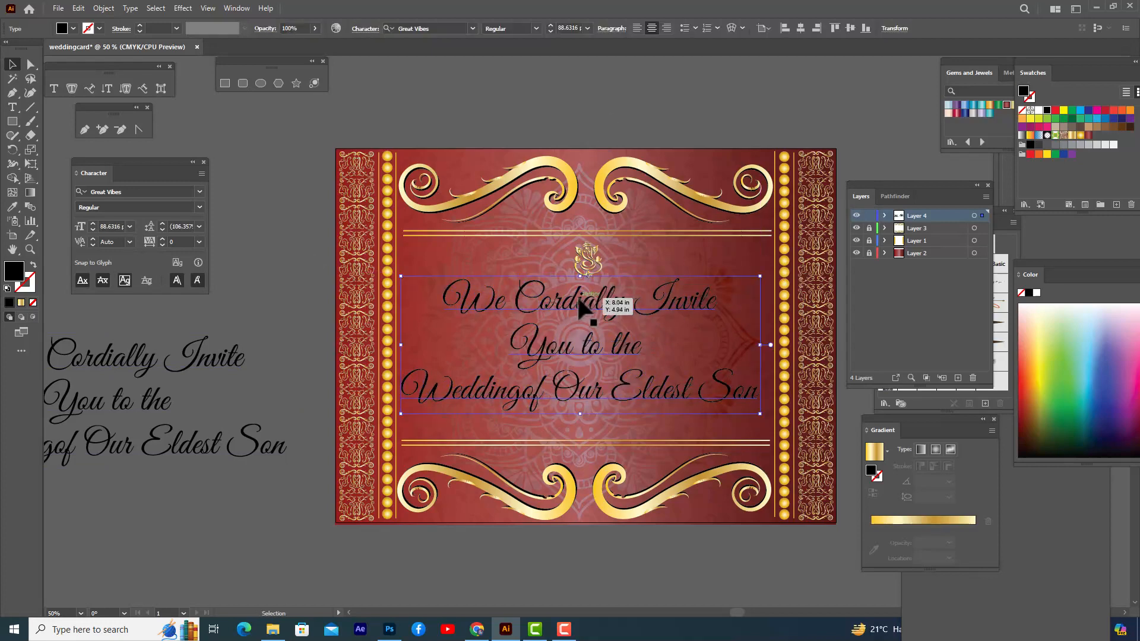
- Expand the invitation text on the card into shapes, object and fill, and colour it with the gold gradient swatch
{"action": "left_click", "coordinate": [104, 8]}
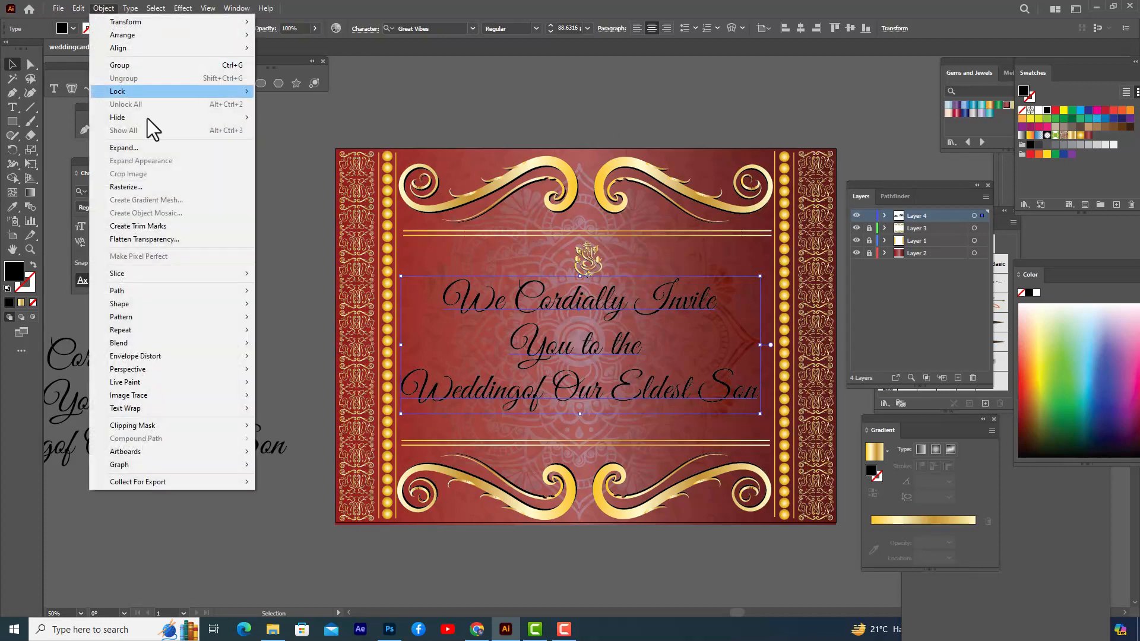
{"action": "left_click", "coordinate": [124, 147]}
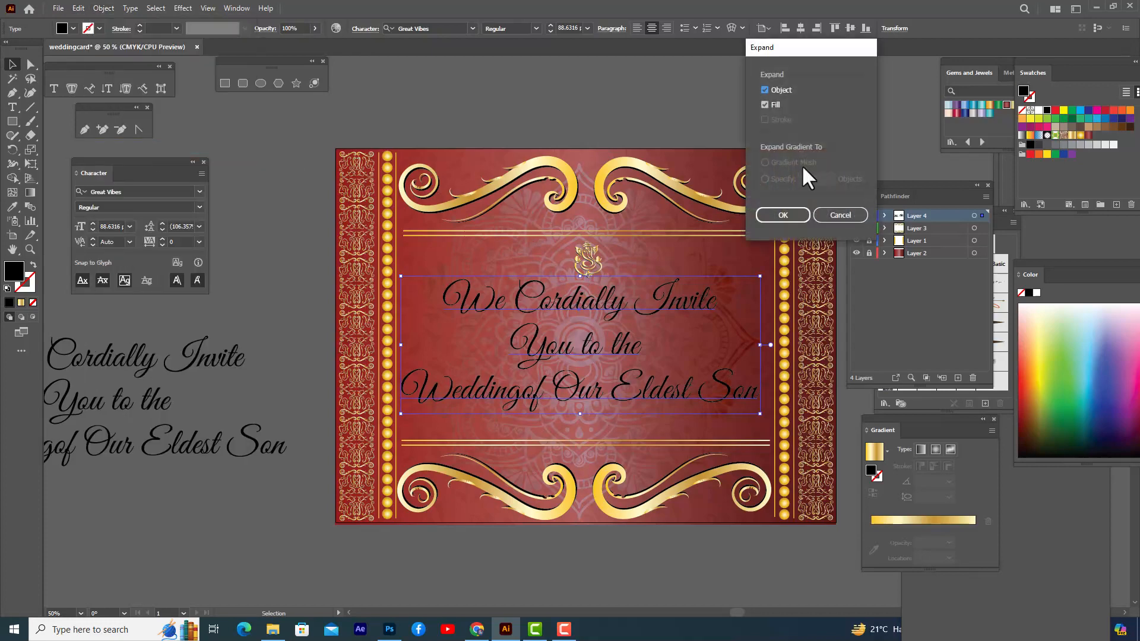
{"action": "left_click", "coordinate": [781, 215]}
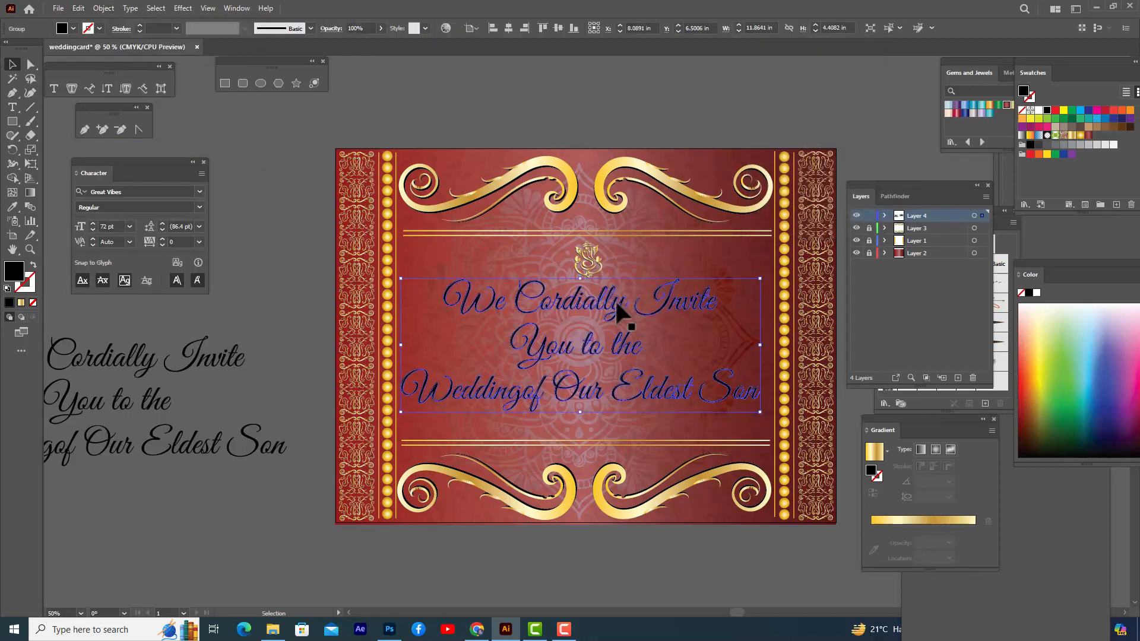
{"action": "left_click", "coordinate": [1075, 145]}
{"action": "left_click", "coordinate": [707, 98]}
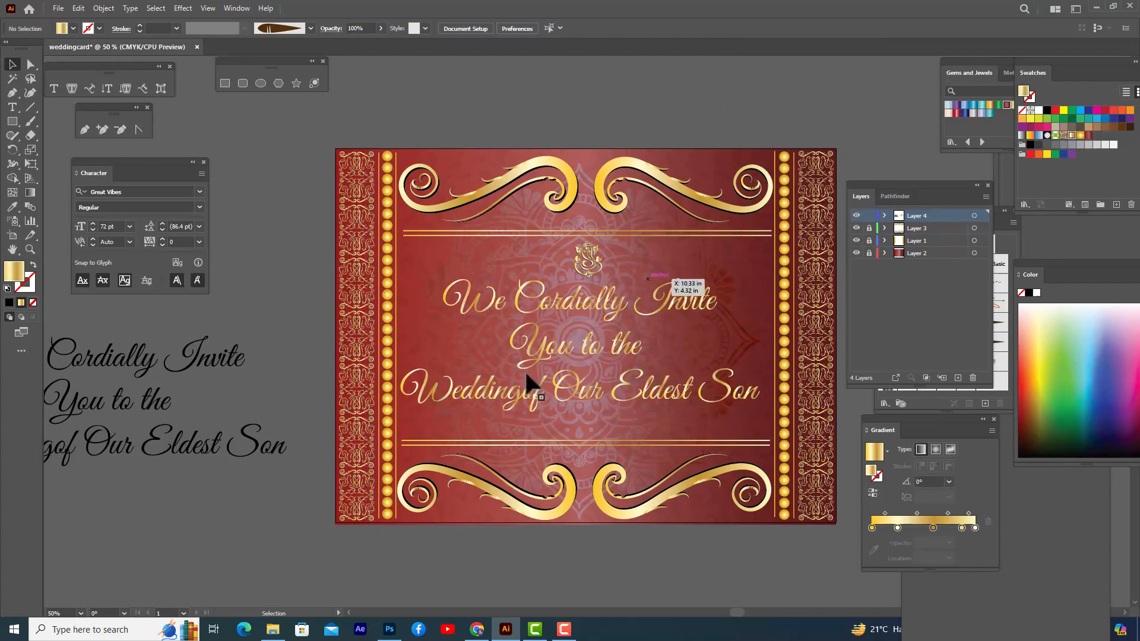
- Move the black text copy onto the card, slightly offset from the gold lettering, and send it to the back as a shadow
{"action": "left_click_drag", "start_coordinate": [249, 444], "coordinate": [723, 389]}
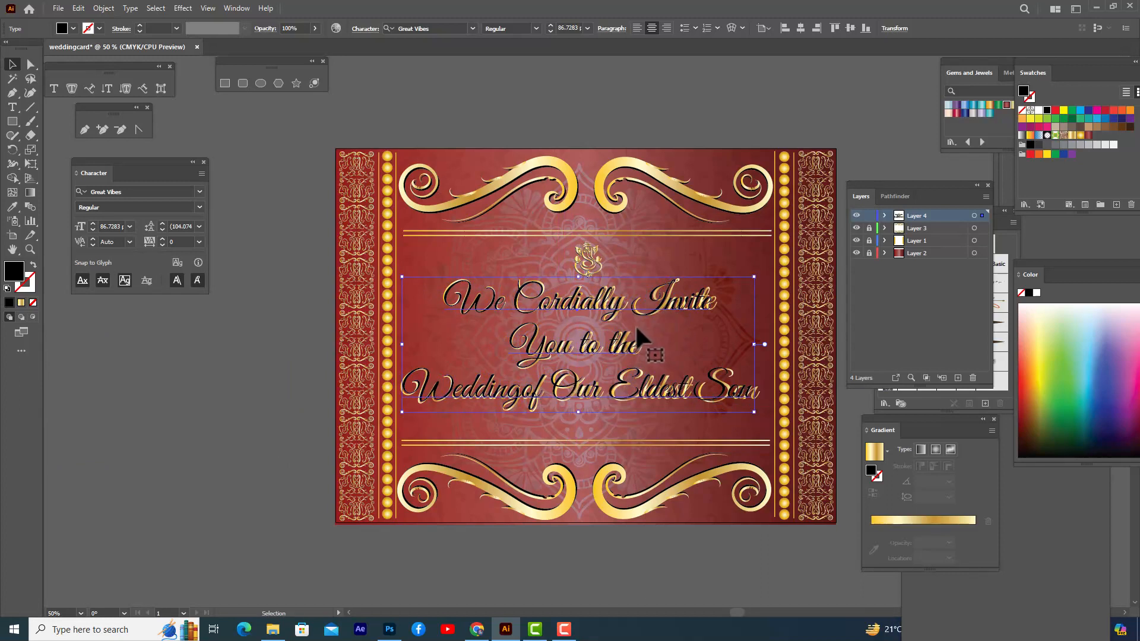
{"action": "right_click", "coordinate": [477, 297]}
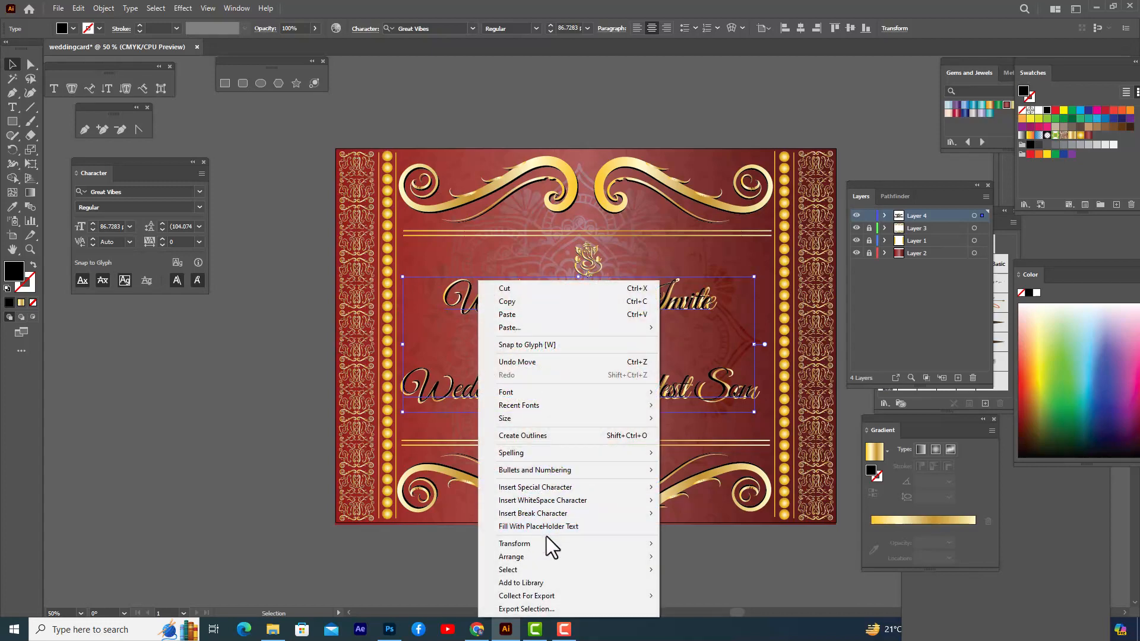
{"action": "mouse_move", "coordinate": [547, 559]}
{"action": "left_click", "coordinate": [704, 583]}
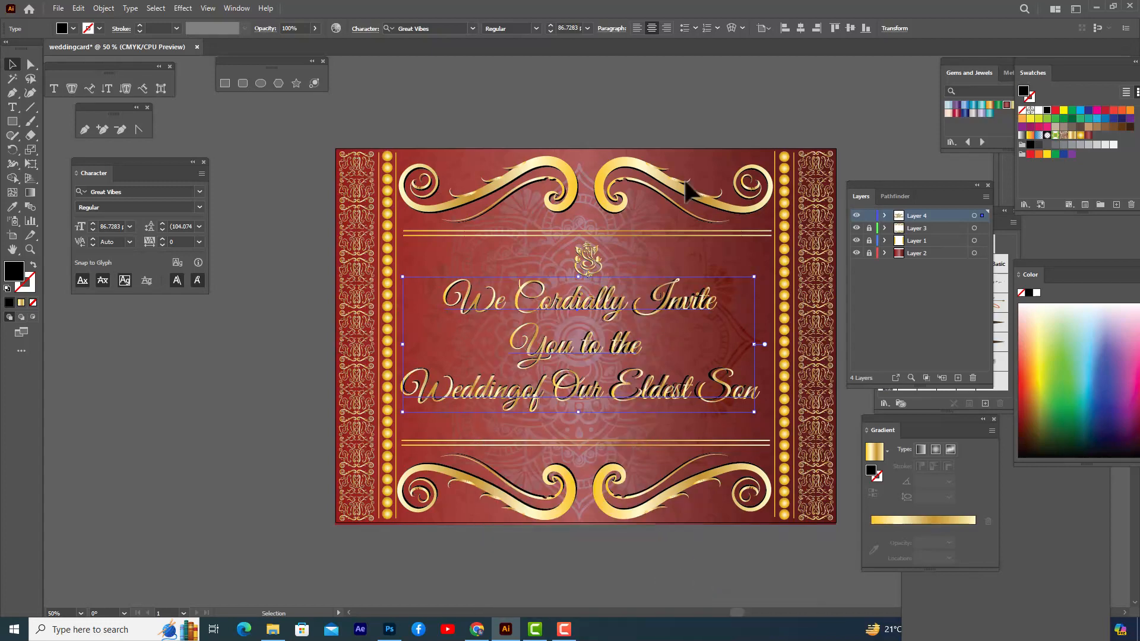
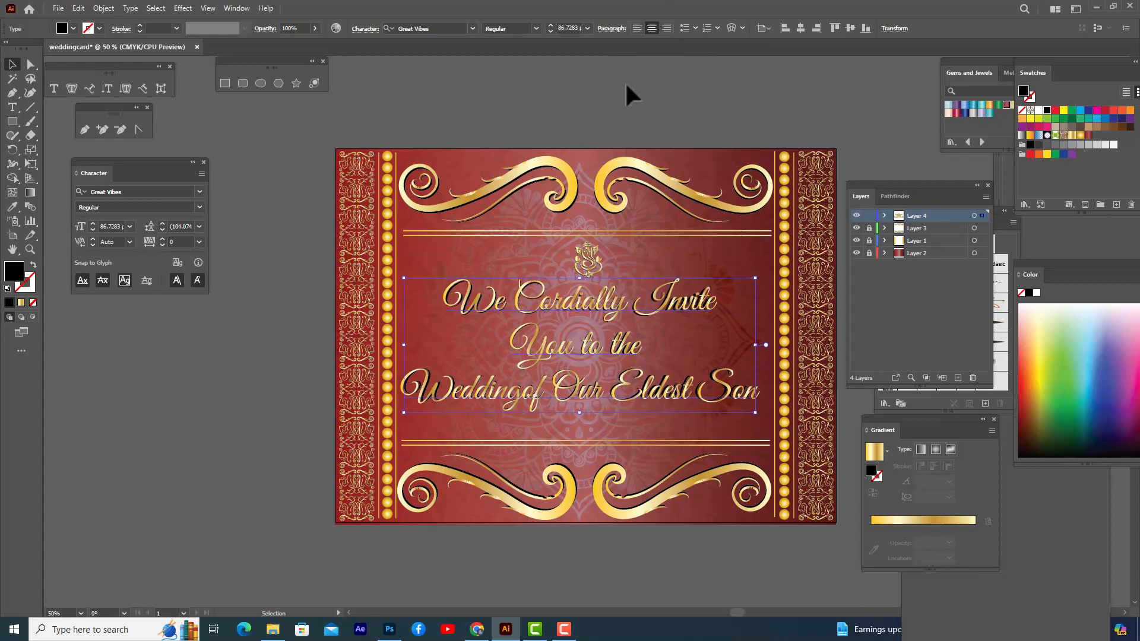
{"action": "left_click", "coordinate": [625, 101]}
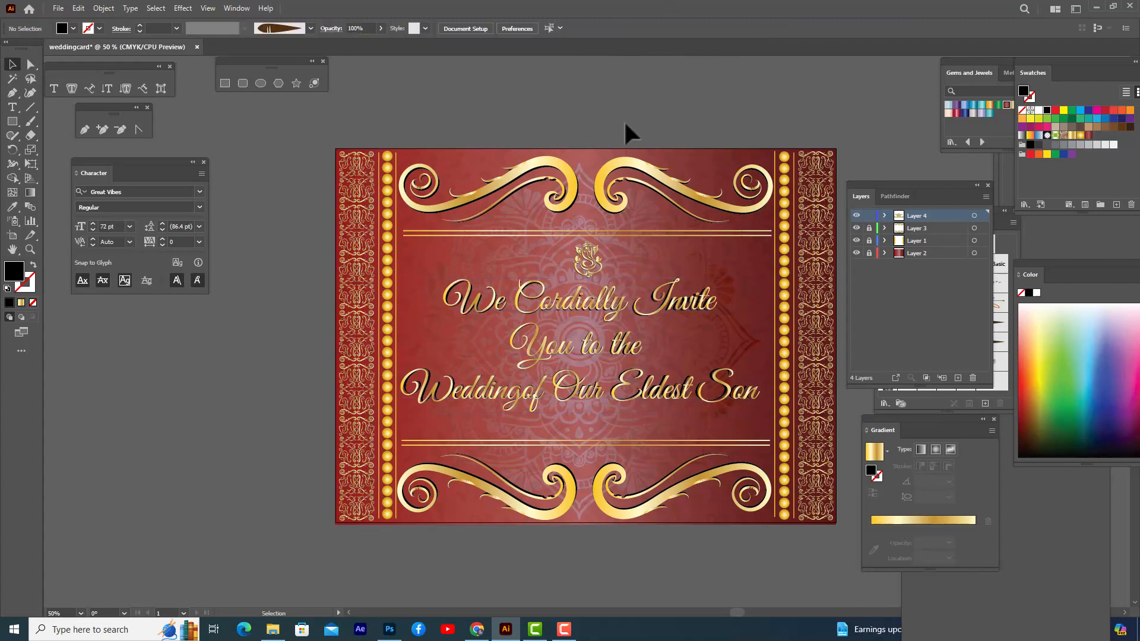
{"action": "left_click", "coordinate": [470, 307]}
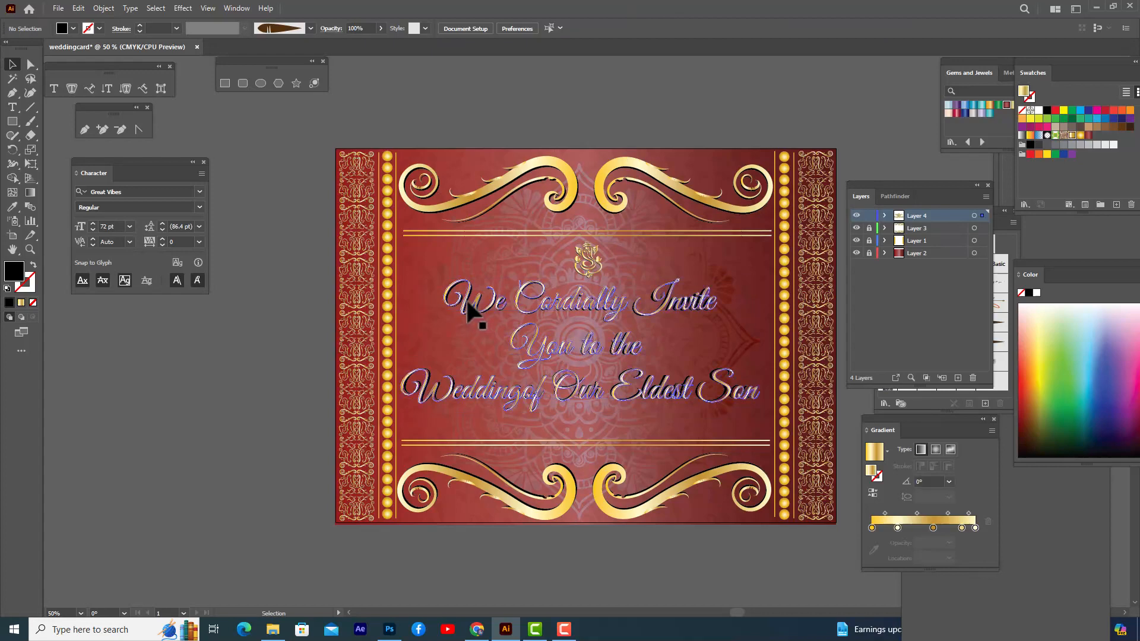
{"action": "left_click", "coordinate": [694, 132]}
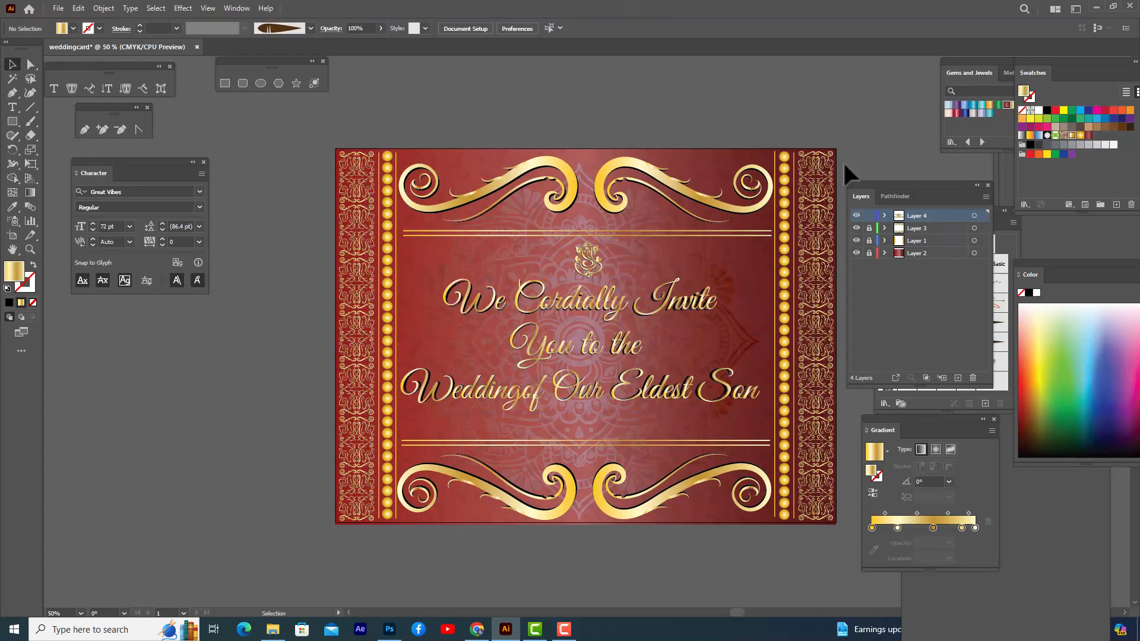
- Move the Layers and Brushes panels clear of the card and check the whole design
{"action": "left_click_drag", "start_coordinate": [885, 183], "coordinate": [969, 181]}
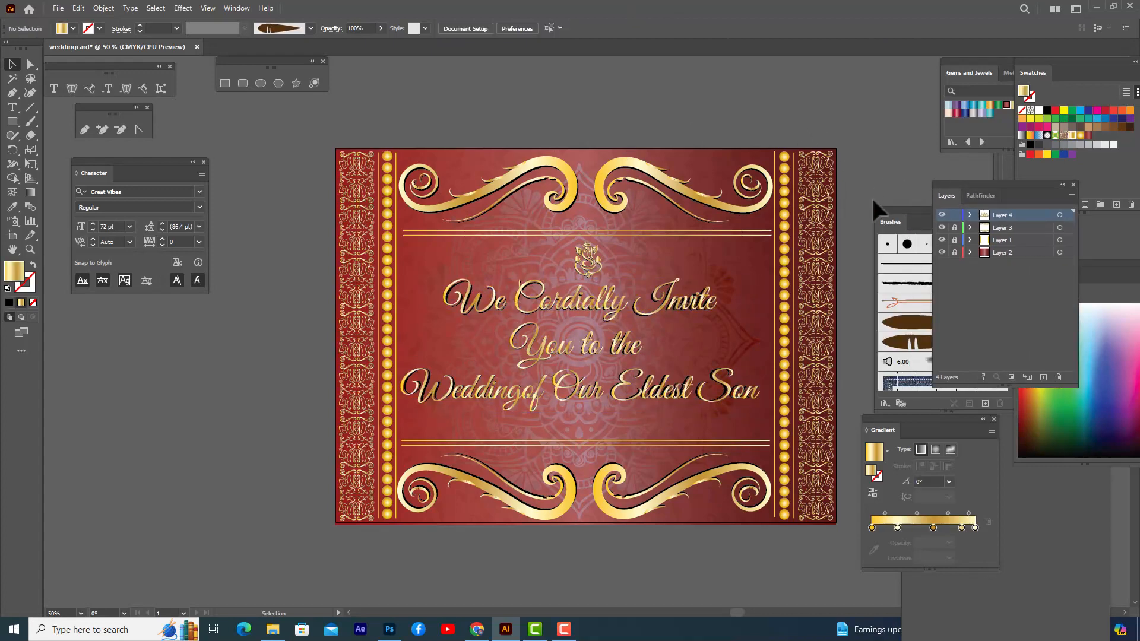
{"action": "left_click_drag", "start_coordinate": [905, 213], "coordinate": [950, 209]}
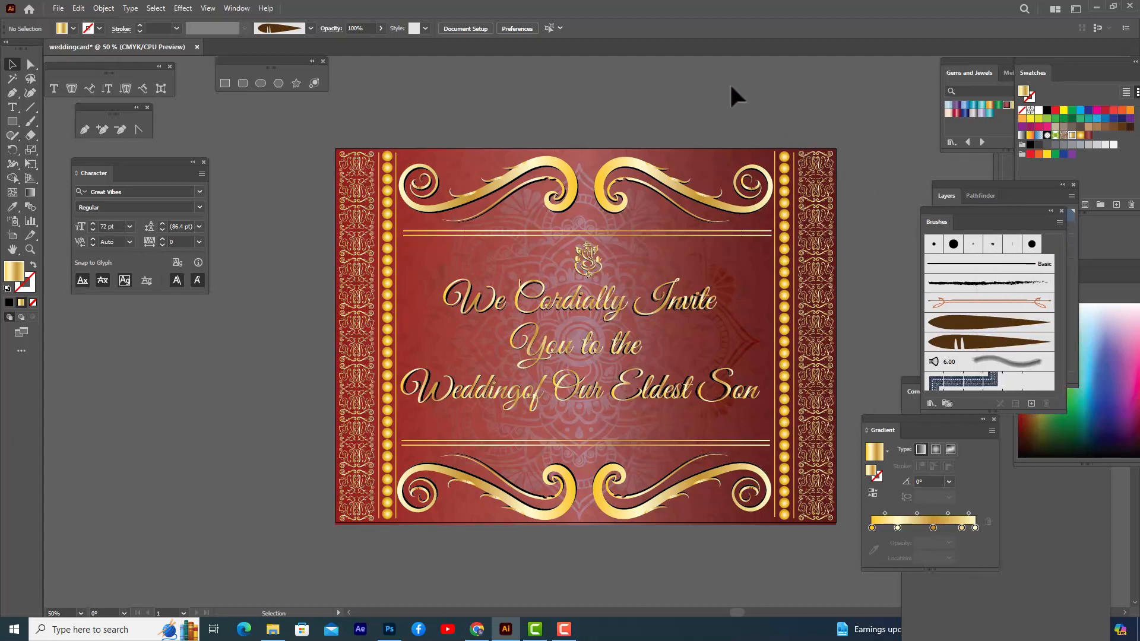
{"action": "scroll", "coordinate": [730, 82], "scroll_direction": "down", "scroll_amount": 3}
{"action": "scroll", "coordinate": [729, 82], "scroll_direction": "up", "scroll_amount": 2}
{"action": "key", "text": "ctrl+minus"}
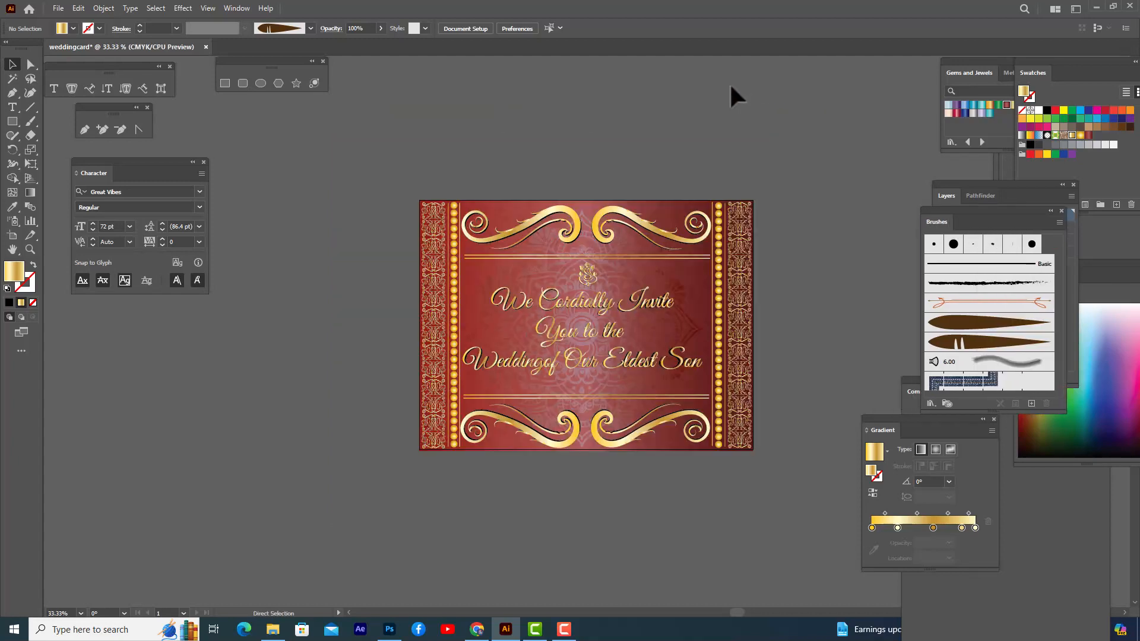
{"action": "key", "text": "ctrl+equal"}
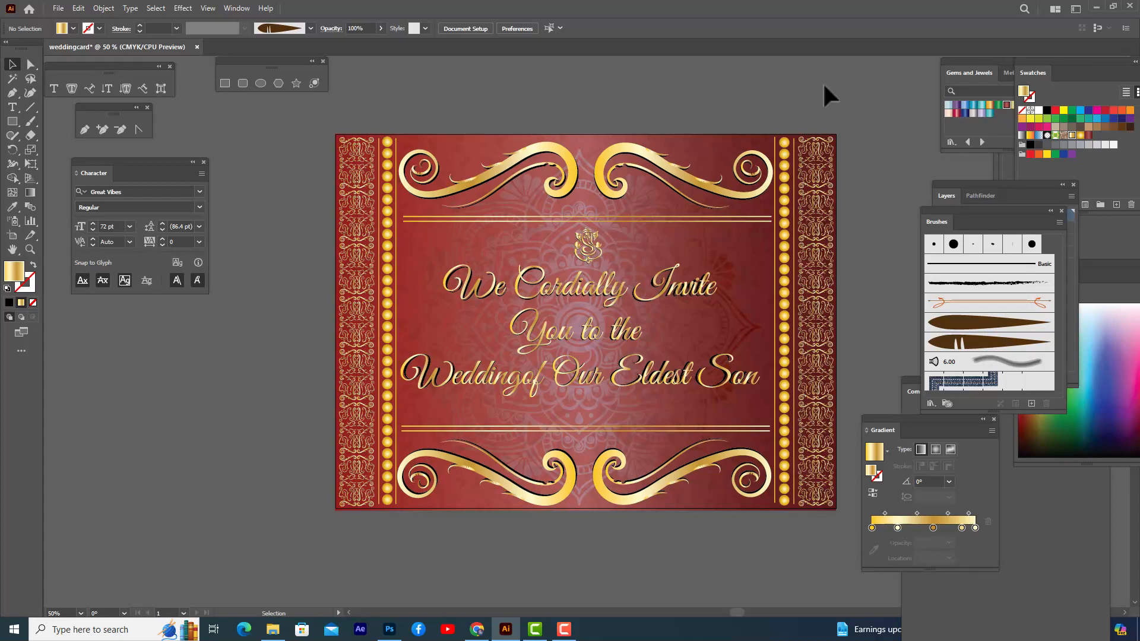
- Save the design to the Desktop as an Adobe PDF named weddingcard, using the Illustrator Default preset
{"action": "left_click", "coordinate": [56, 8]}
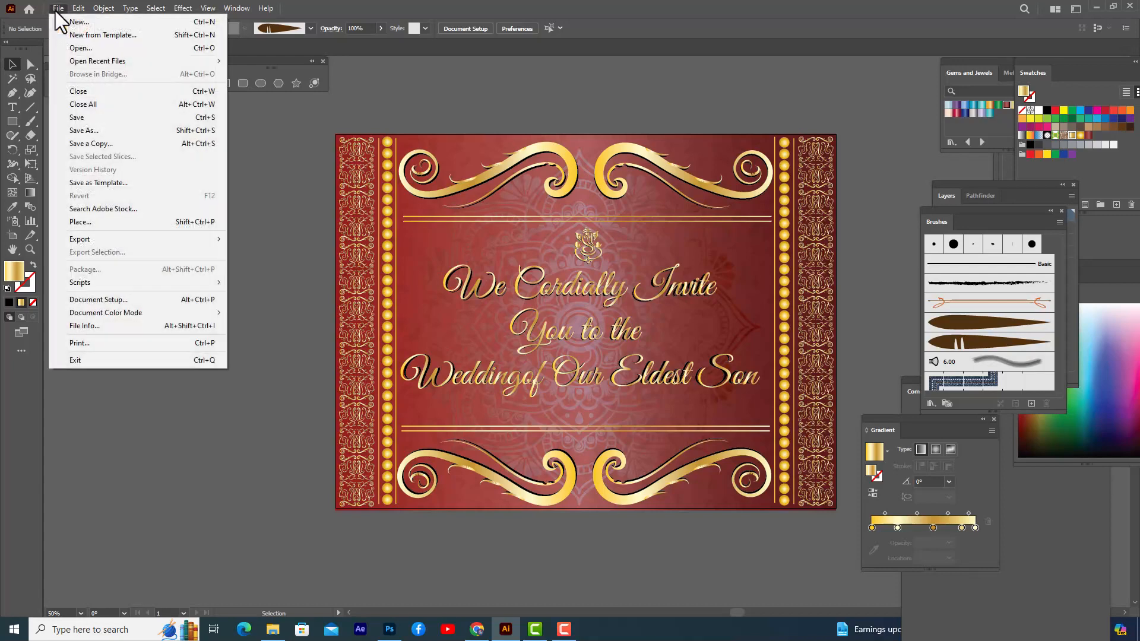
{"action": "left_click", "coordinate": [124, 133]}
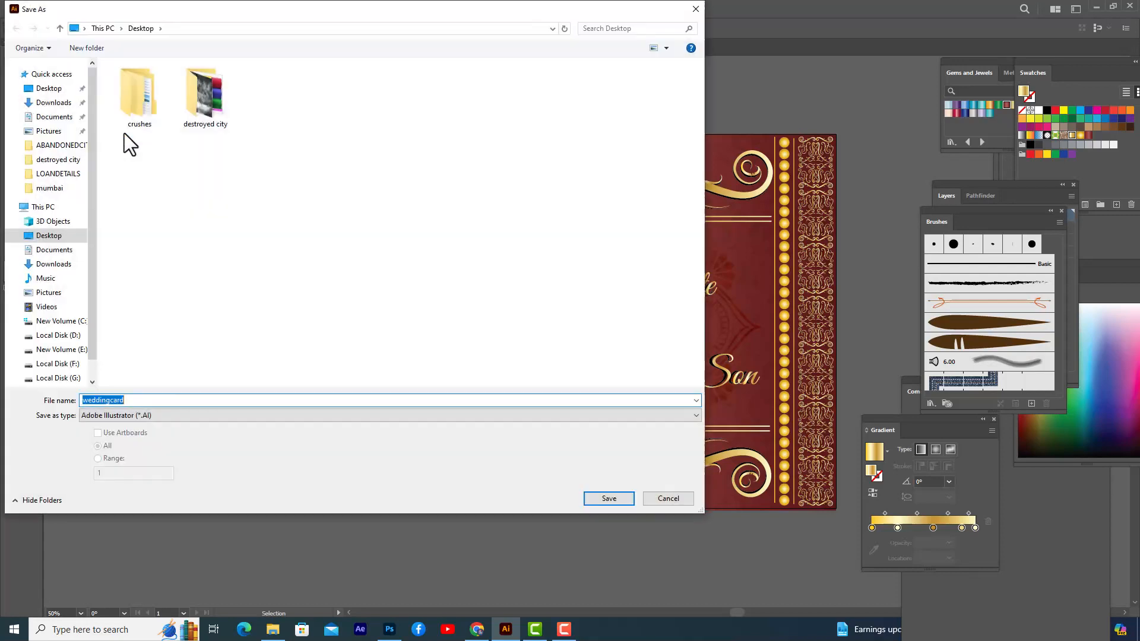
{"action": "double_click", "coordinate": [152, 400]}
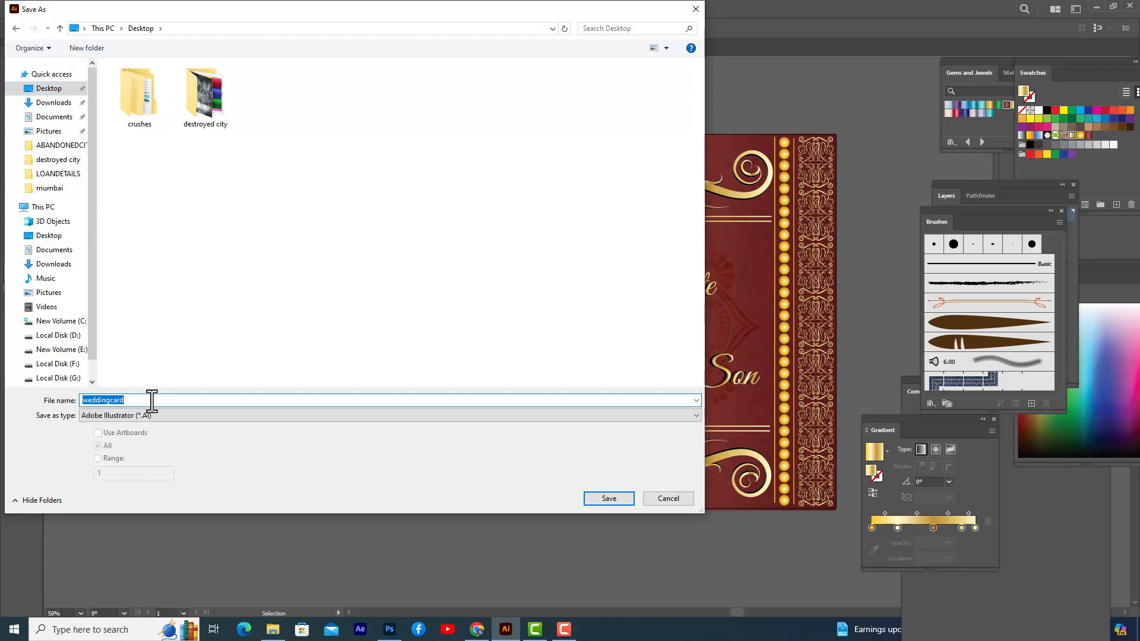
{"action": "left_click", "coordinate": [141, 417]}
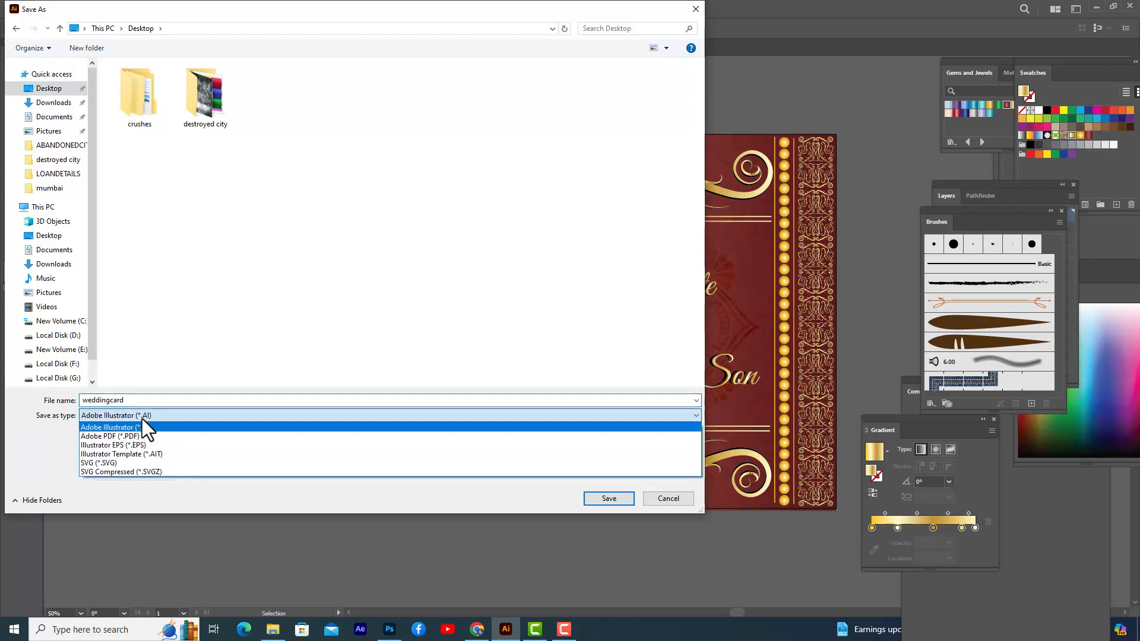
{"action": "left_click", "coordinate": [138, 437]}
{"action": "double_click", "coordinate": [136, 401]}
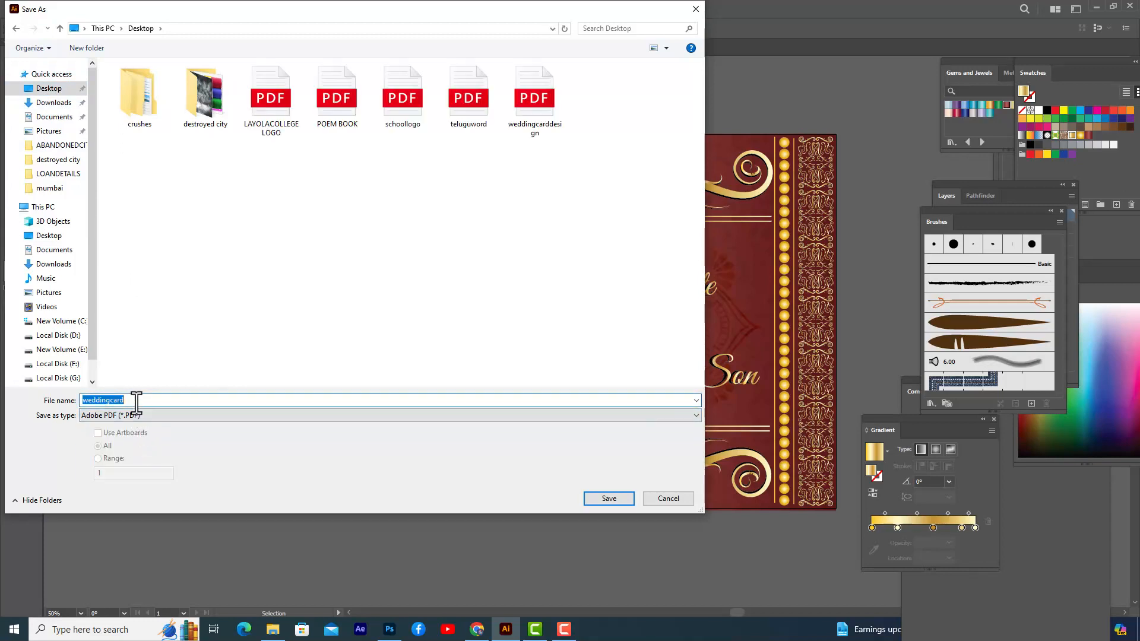
{"action": "left_click_drag", "start_coordinate": [241, 8], "coordinate": [301, 13]}
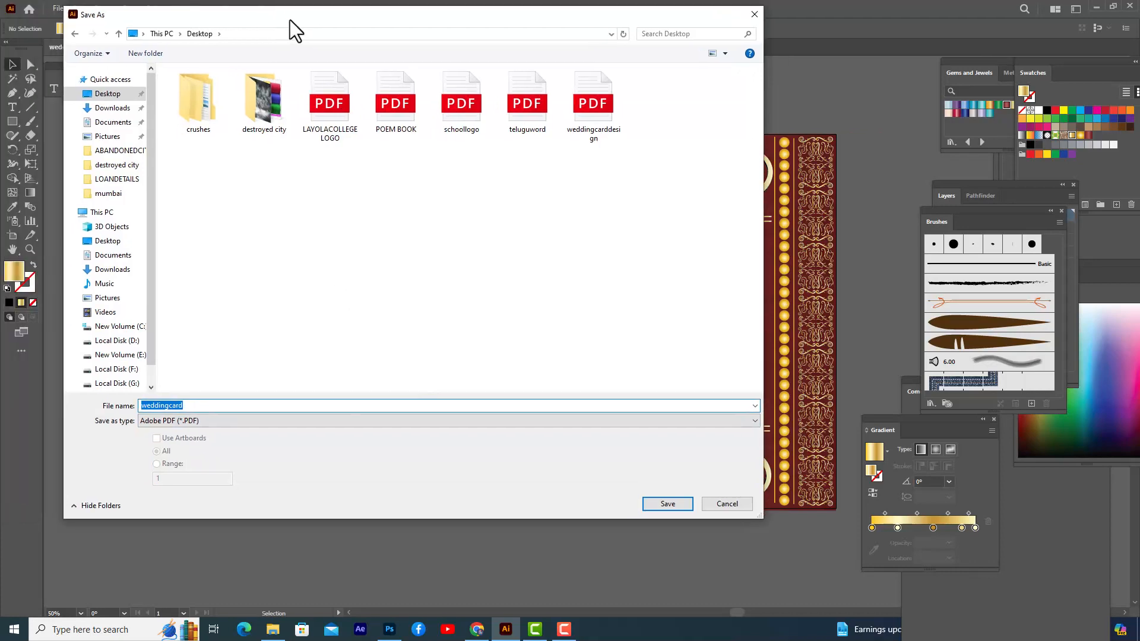
{"action": "left_click", "coordinate": [669, 505]}
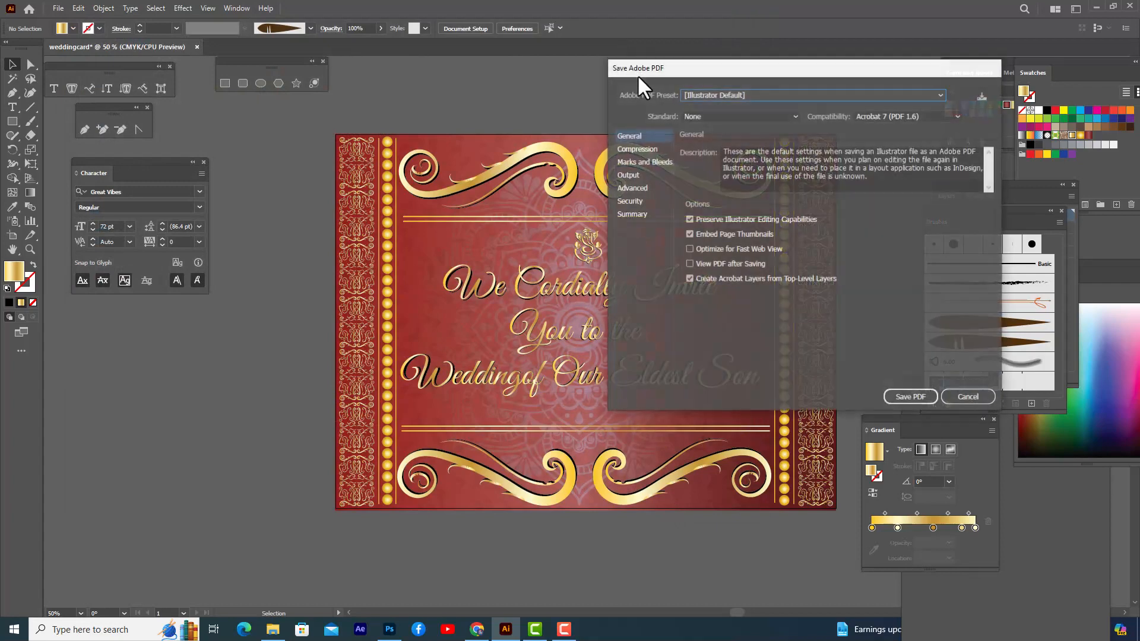
{"action": "left_click", "coordinate": [911, 397]}
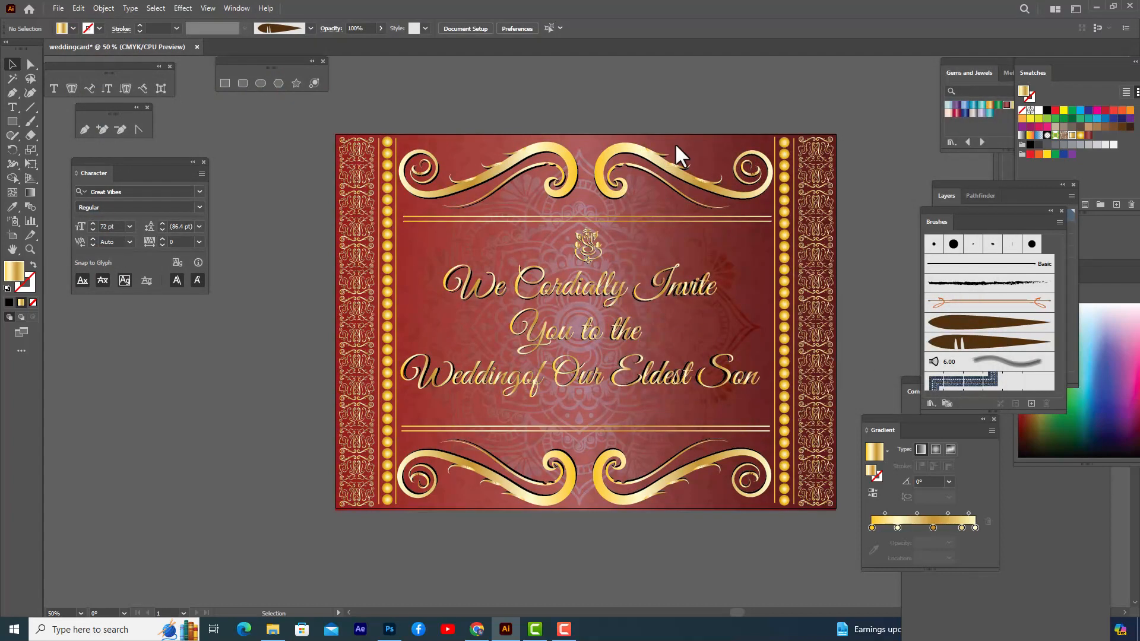
- Open the weddingcard PDF from the desktop in Microsoft Edge, inspect the card enlarged and reduced, and return to Illustrator
{"action": "left_click", "coordinate": [1096, 4]}
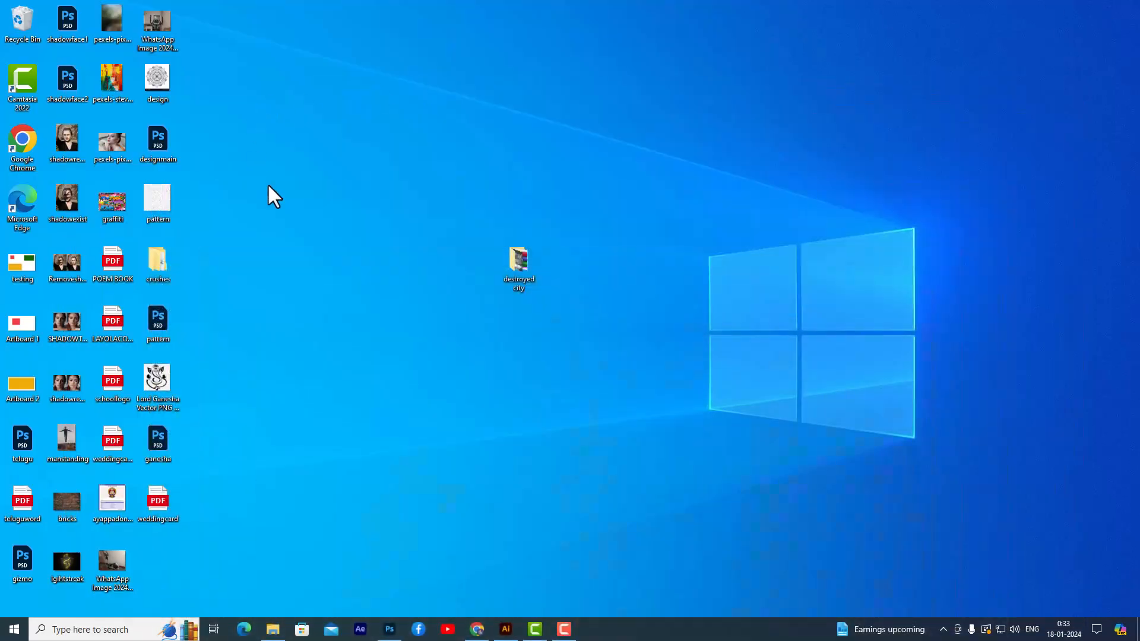
{"action": "double_click", "coordinate": [162, 505]}
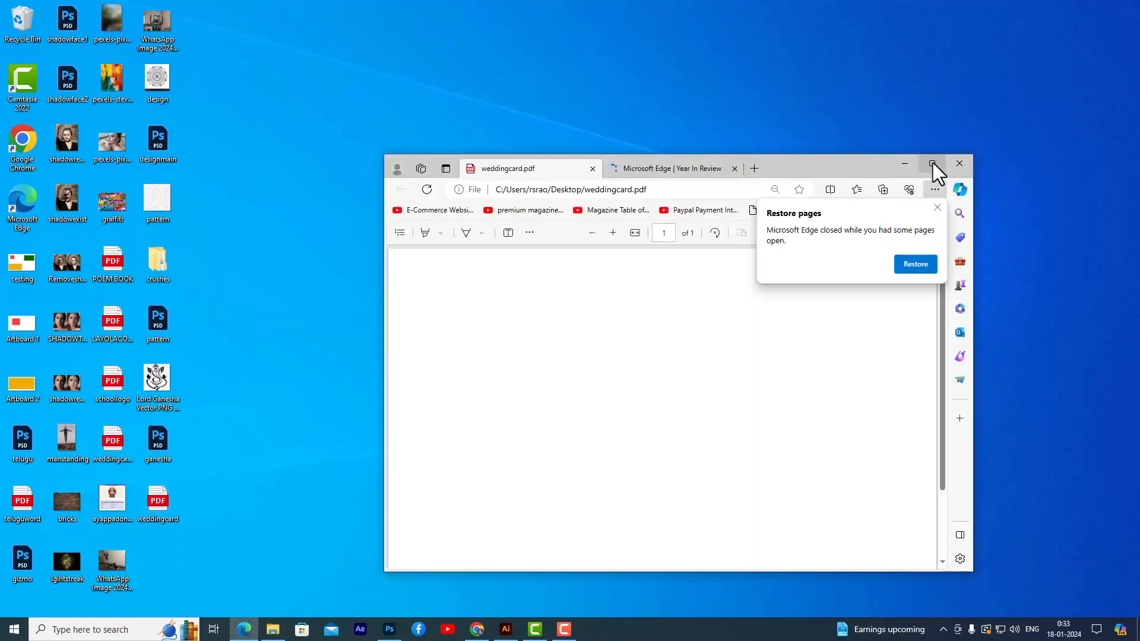
{"action": "left_click", "coordinate": [932, 162]}
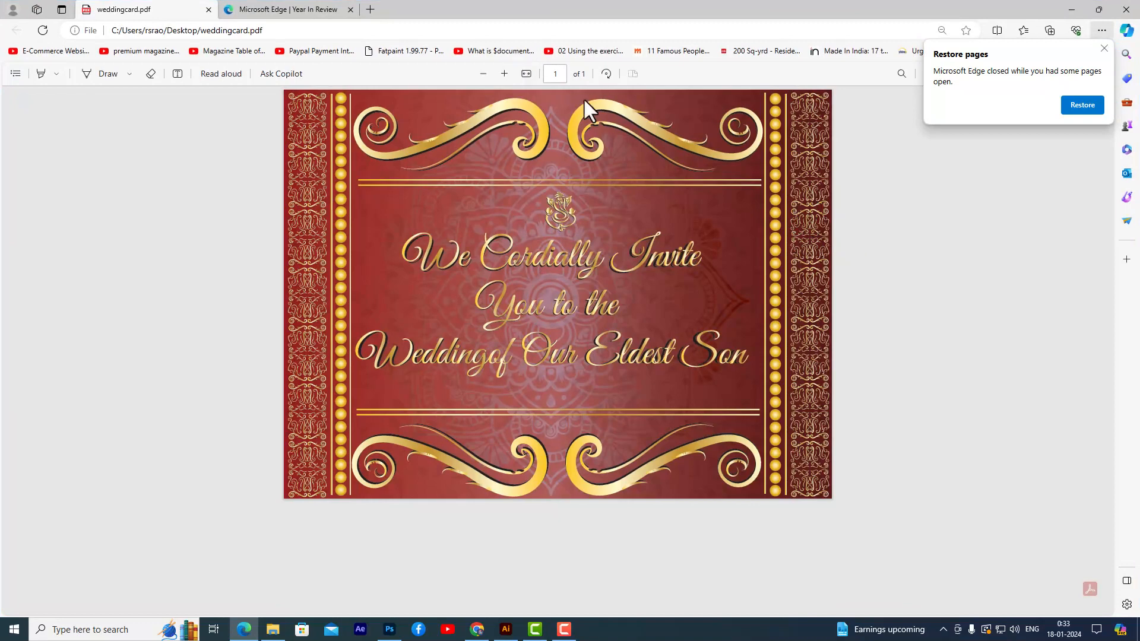
{"action": "left_click", "coordinate": [1104, 48]}
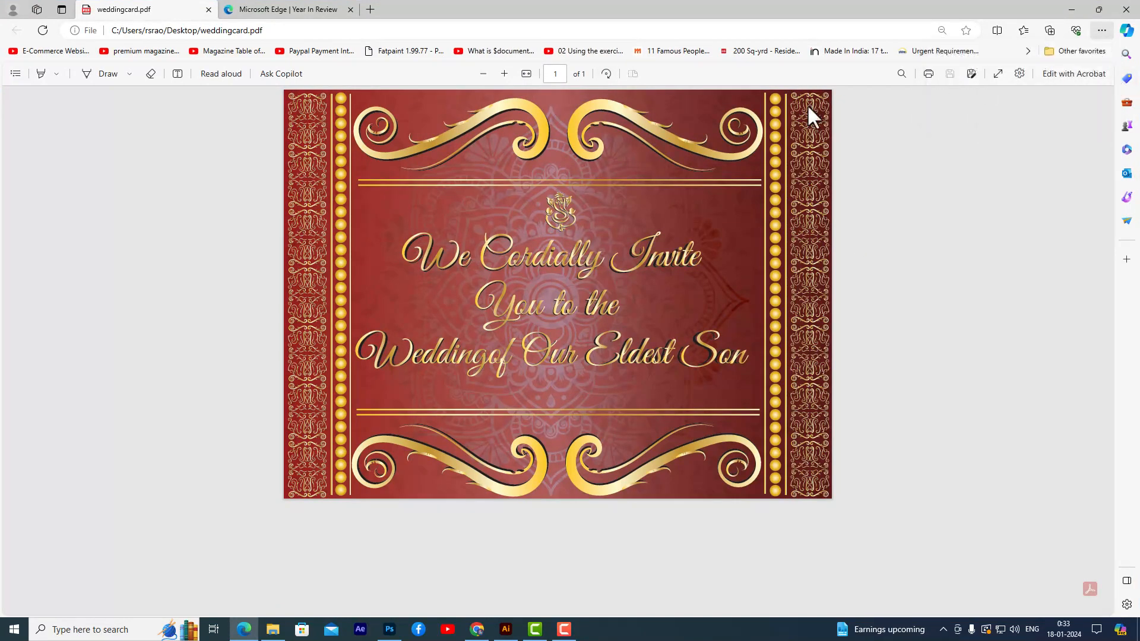
{"action": "left_click", "coordinate": [504, 75]}
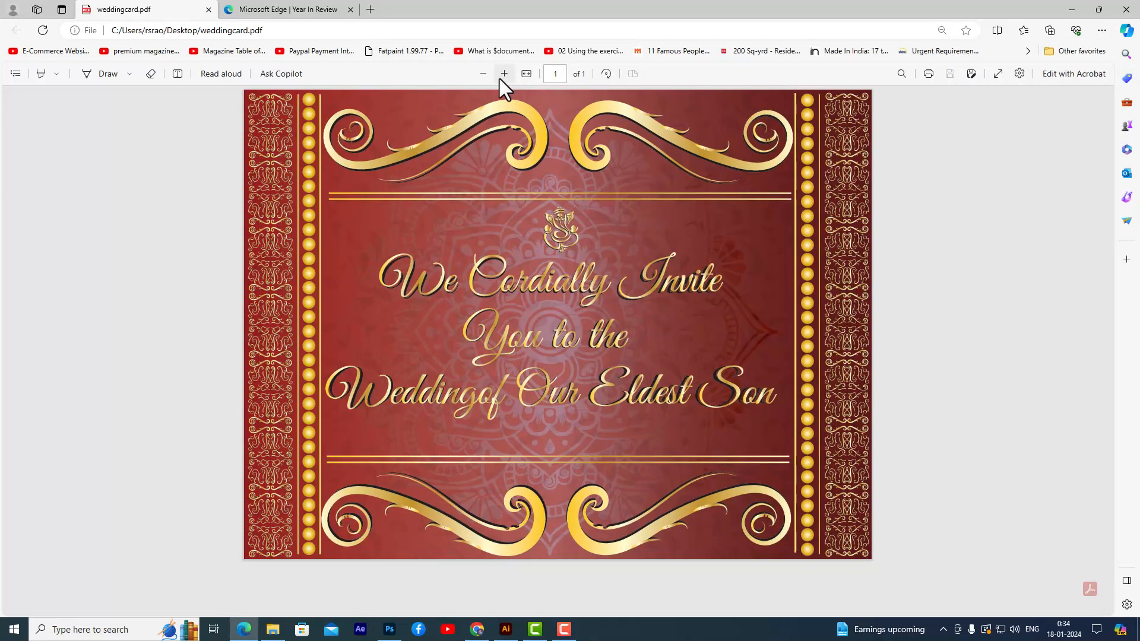
{"action": "left_click", "coordinate": [481, 73]}
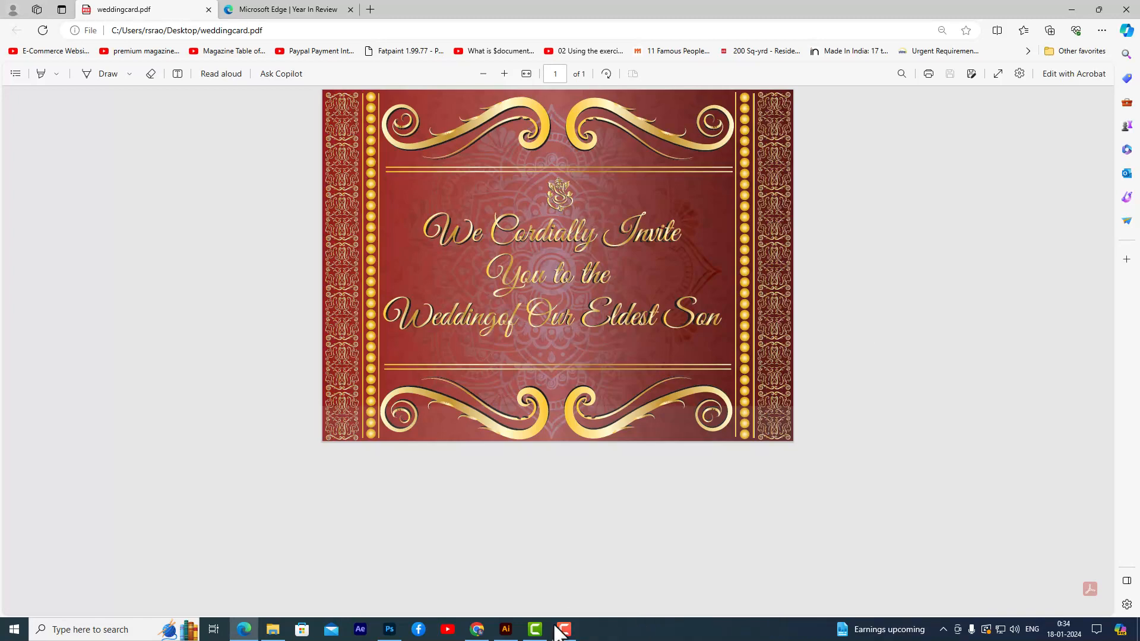
{"action": "left_click", "coordinate": [506, 631]}
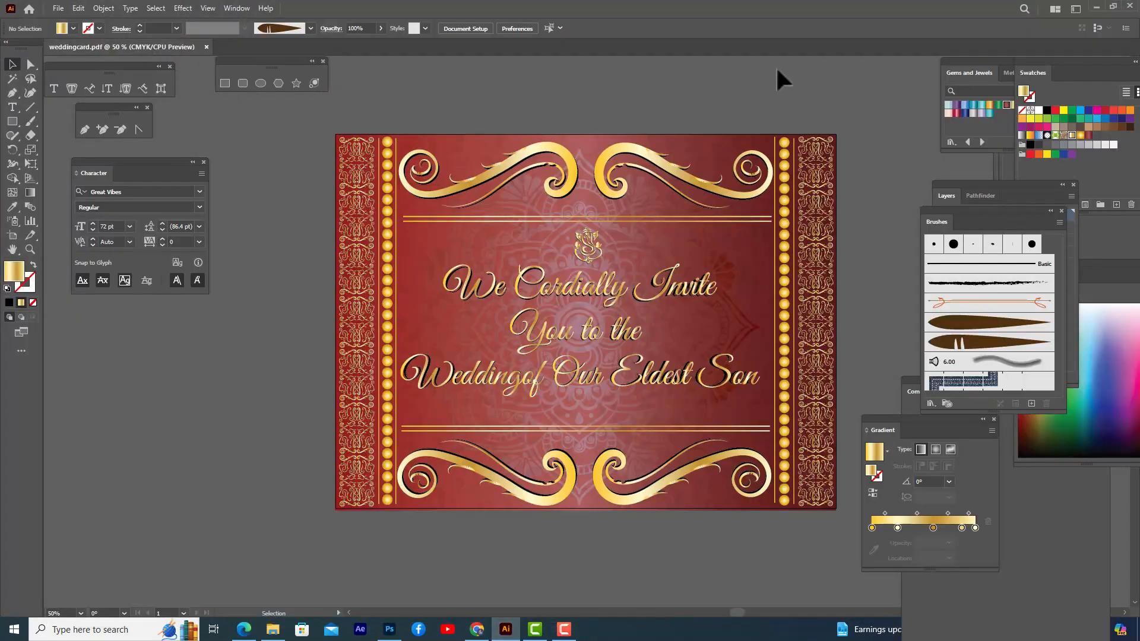